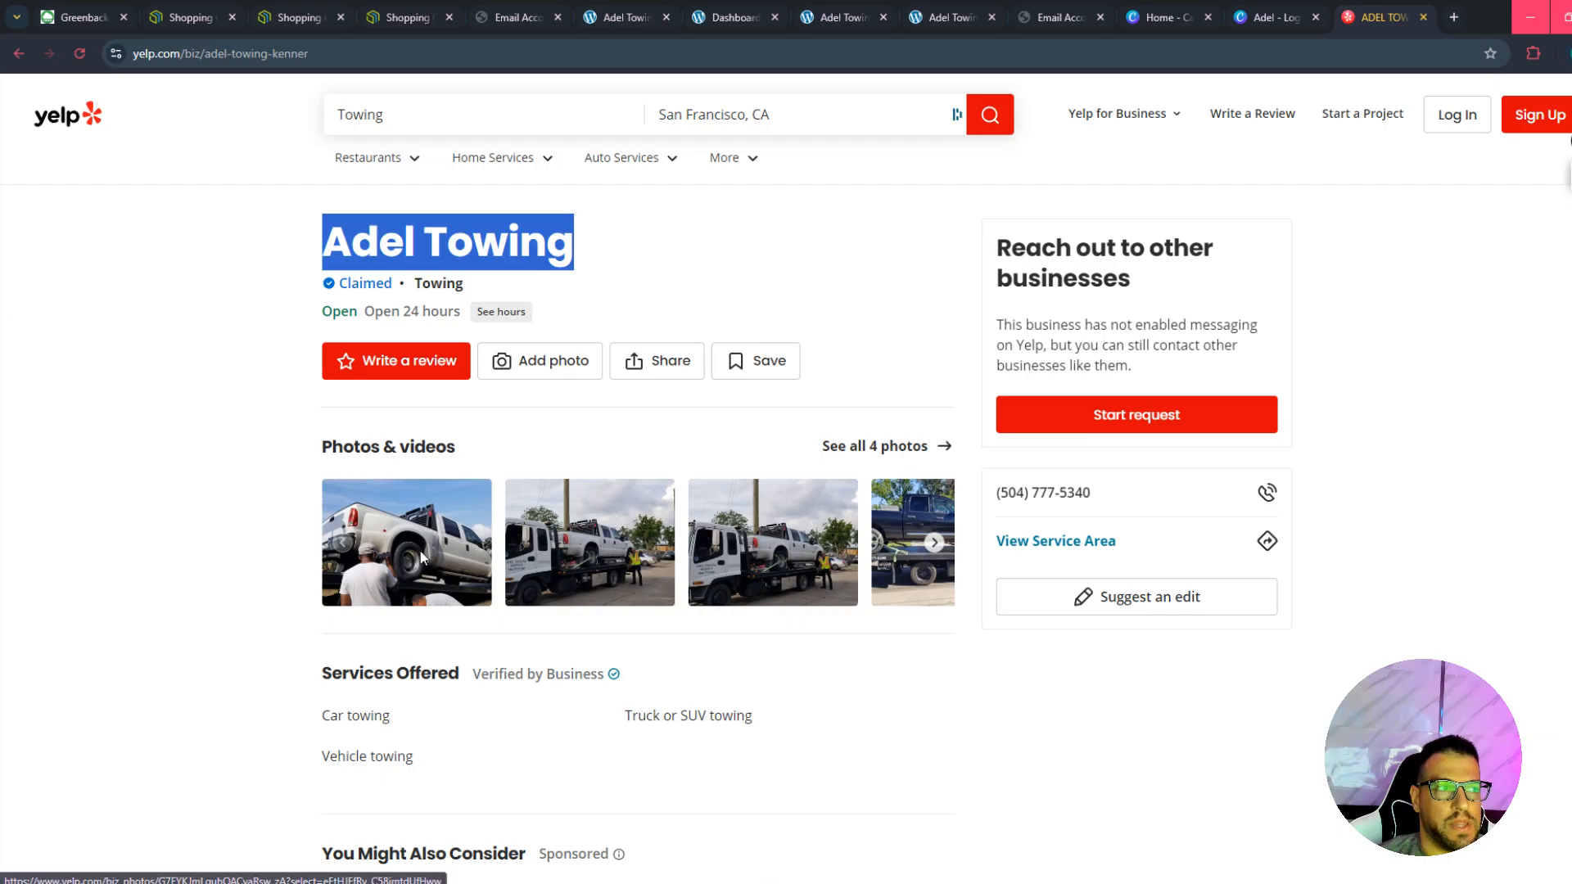
Look through the first three photos on the Adel Towing business page, and close the photo viewer.
click(423, 561)
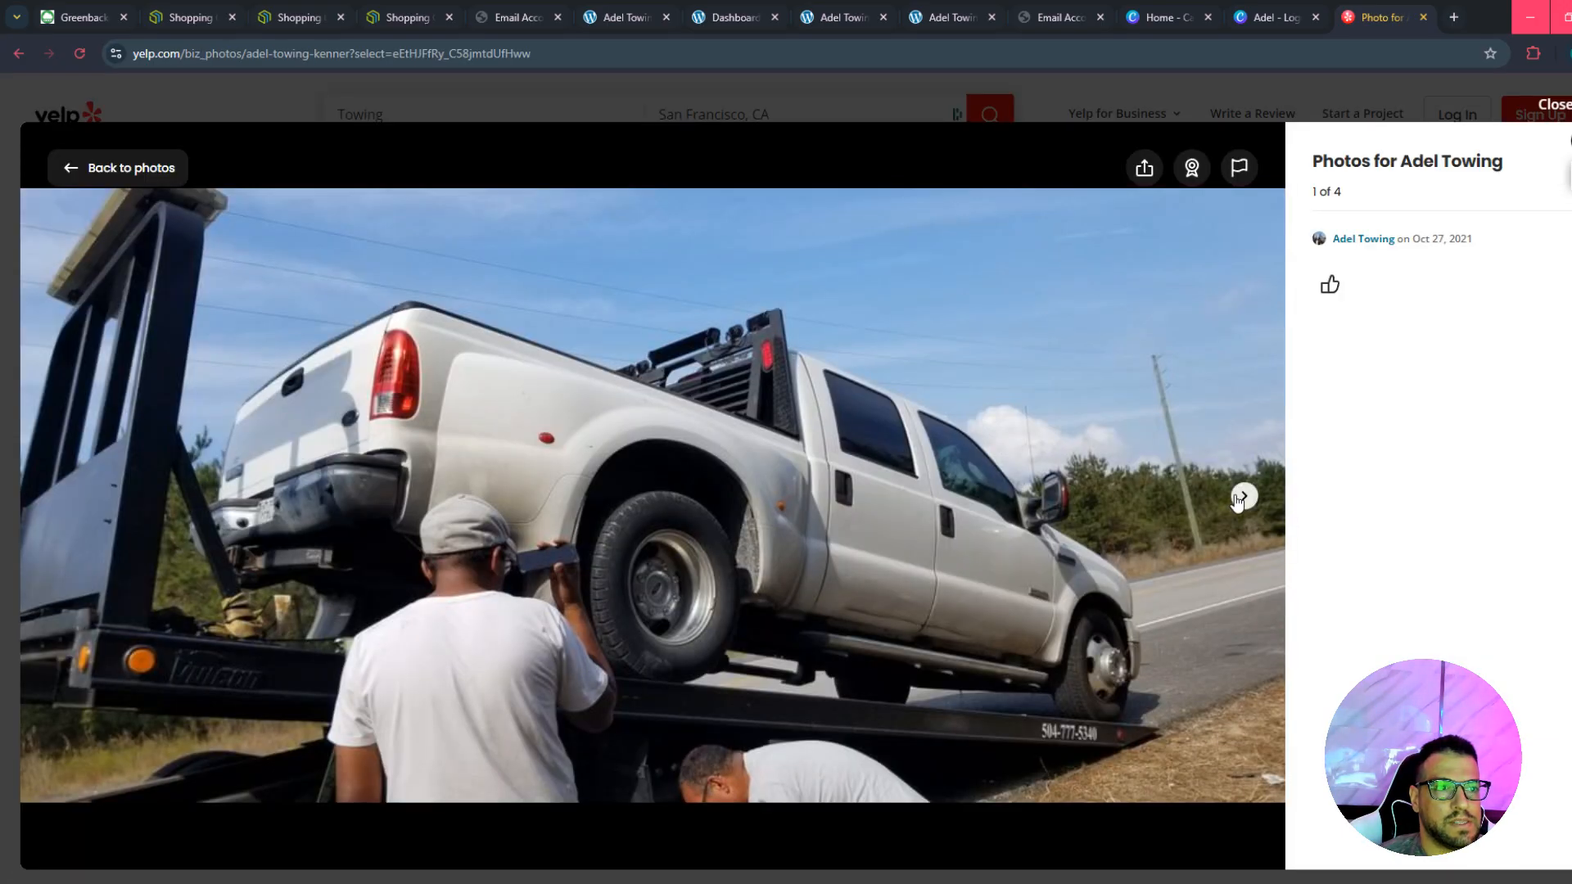
click(1242, 497)
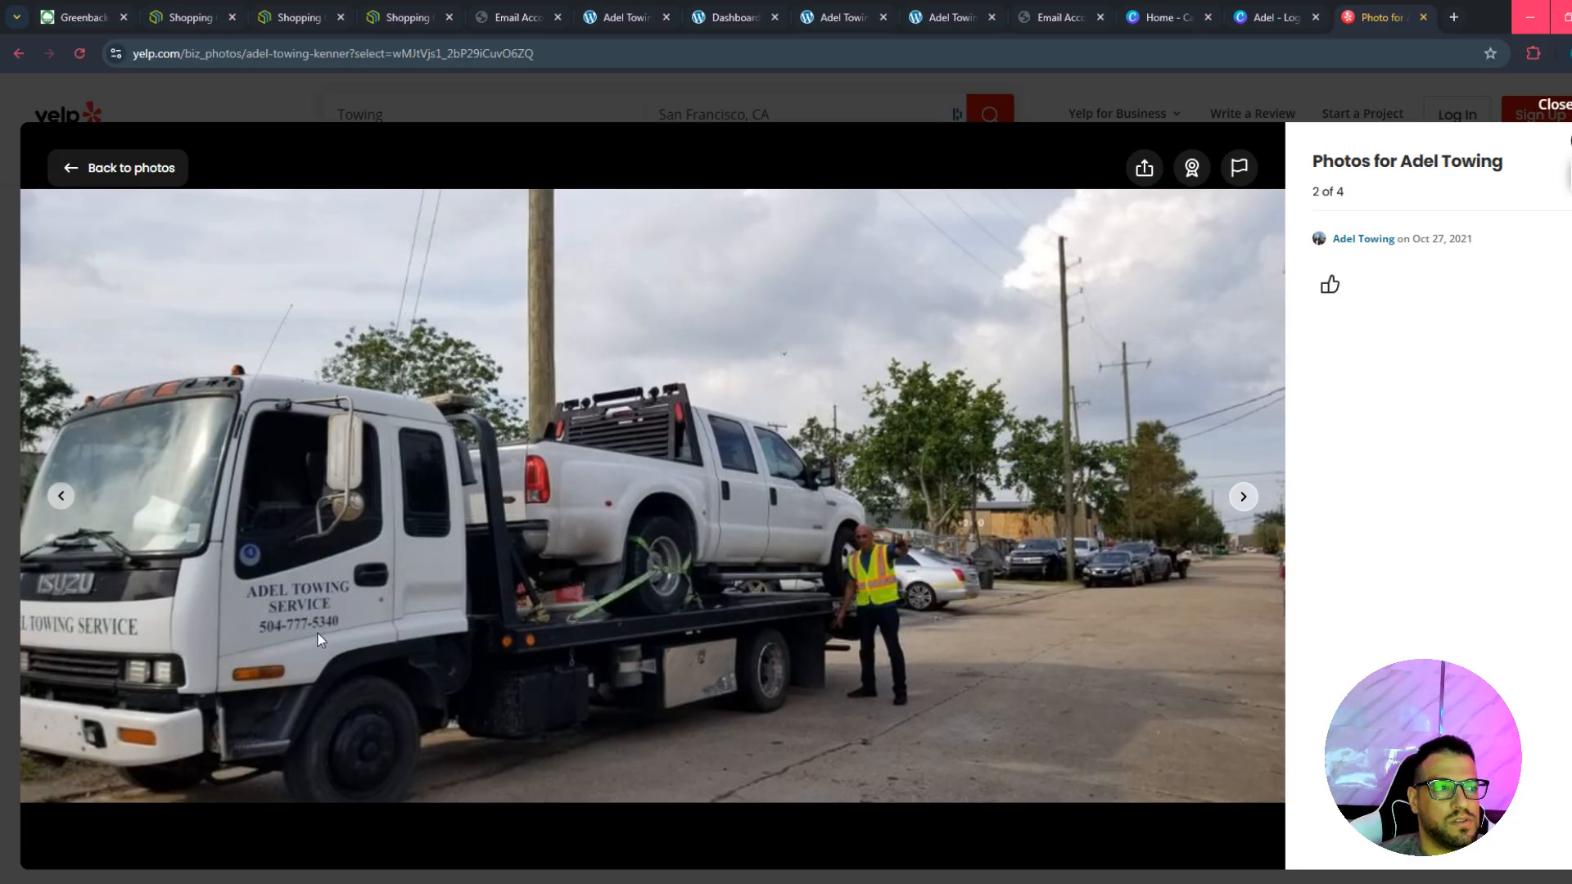
click(1243, 496)
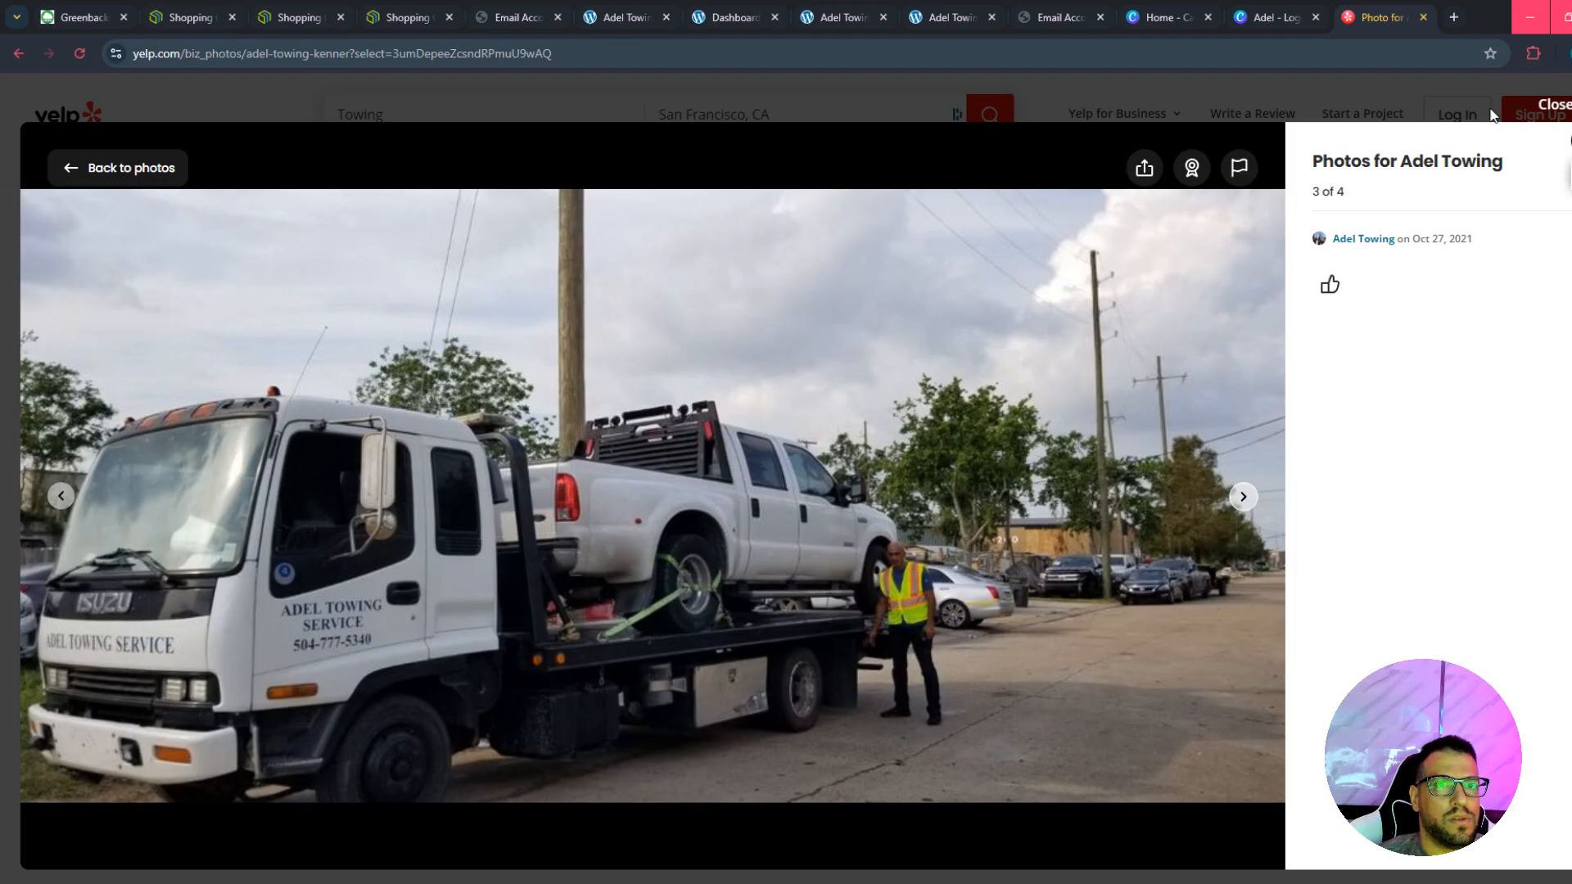
click(1563, 107)
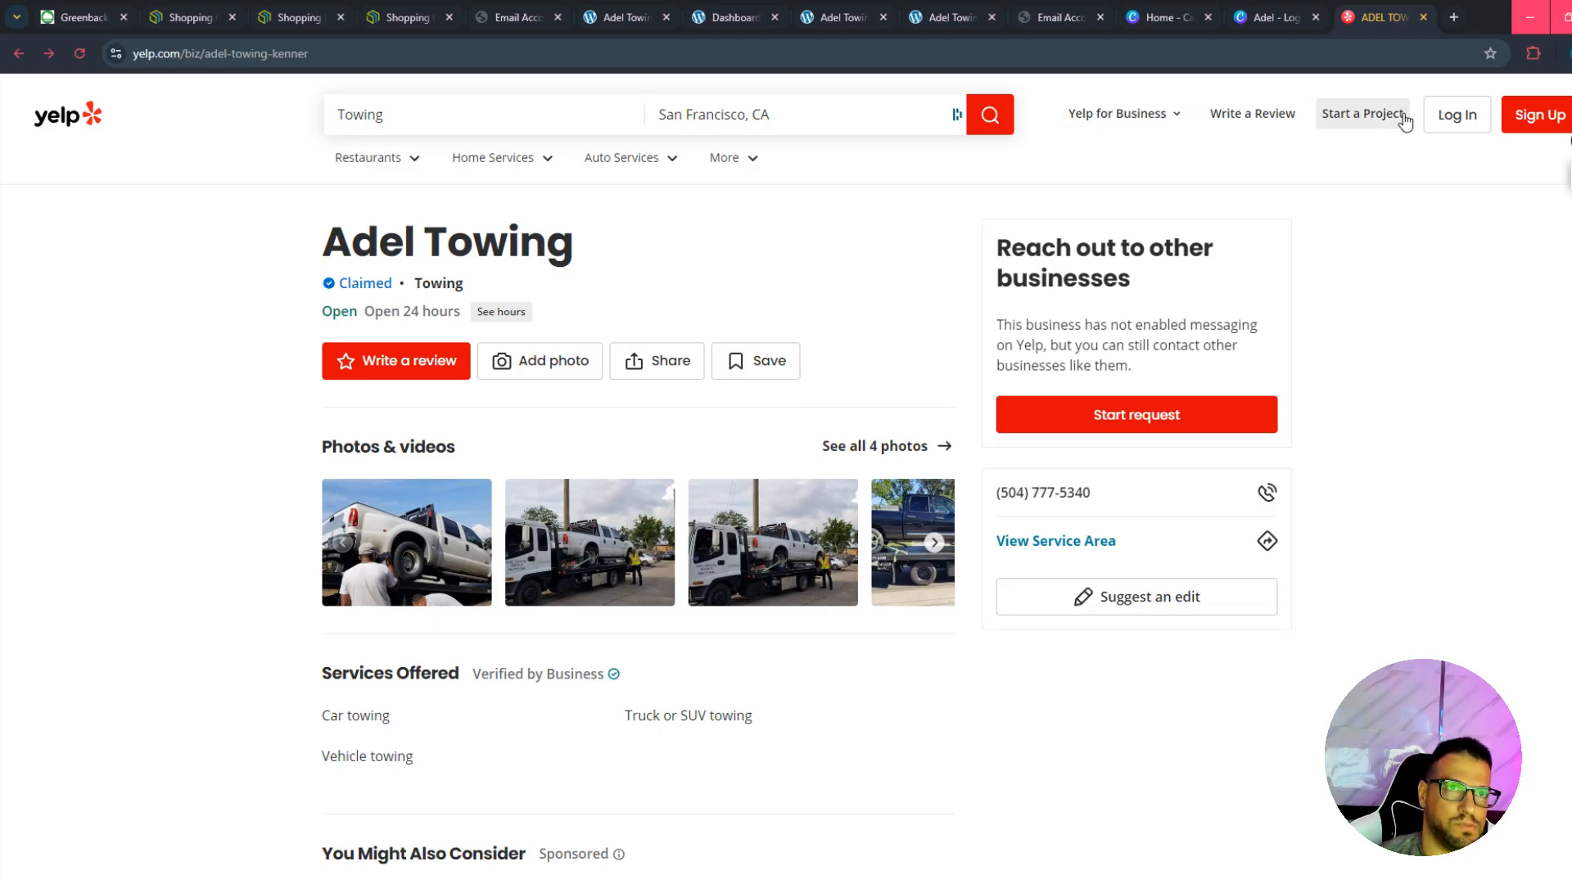
click(1279, 14)
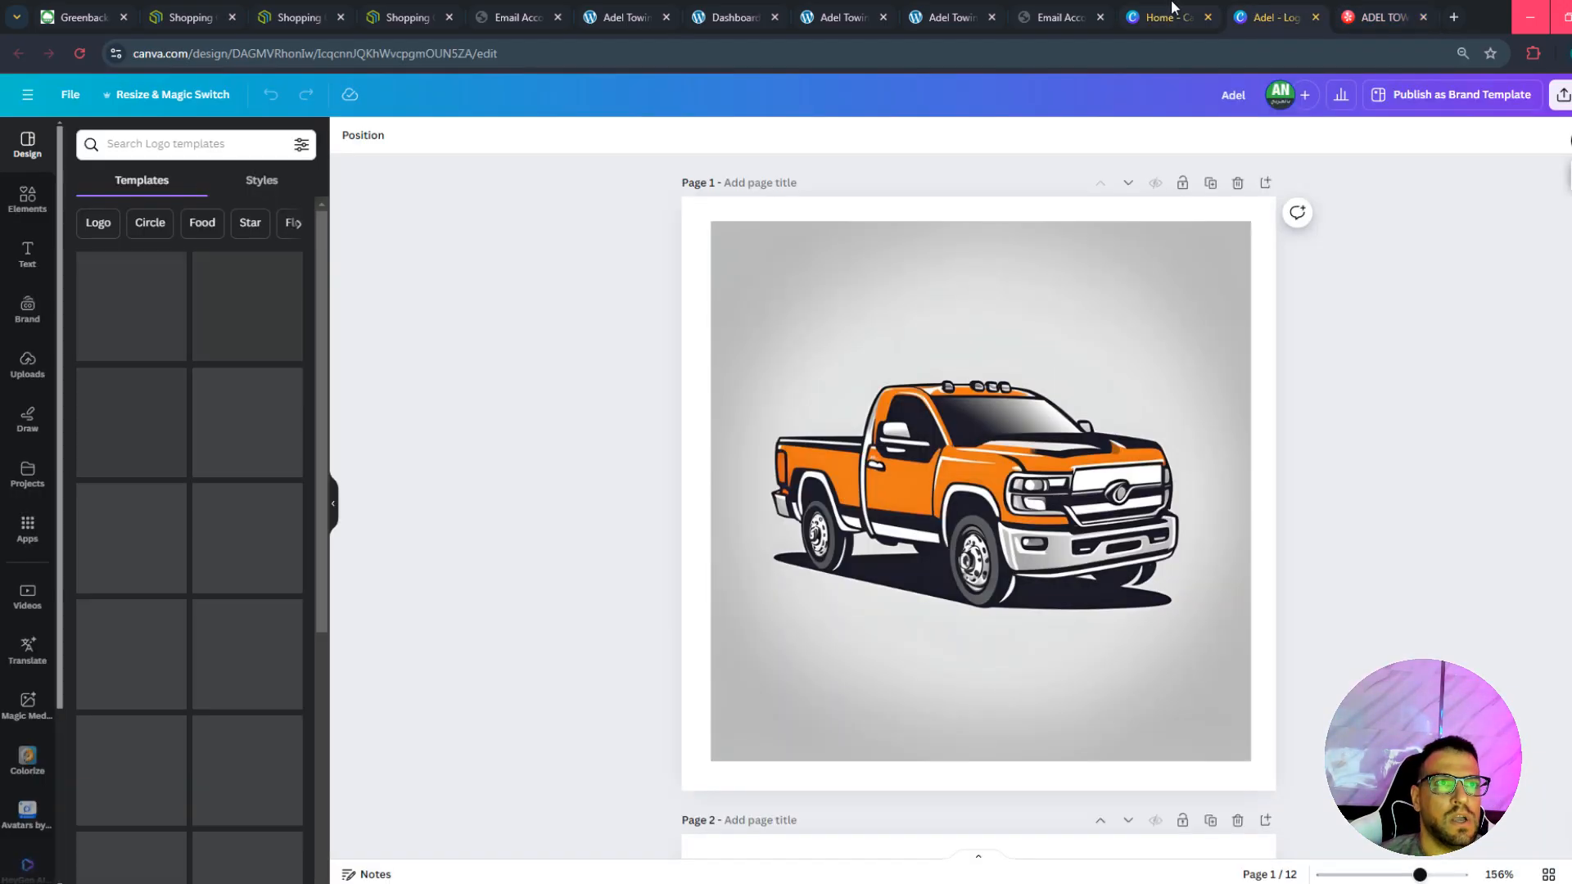
click(1160, 17)
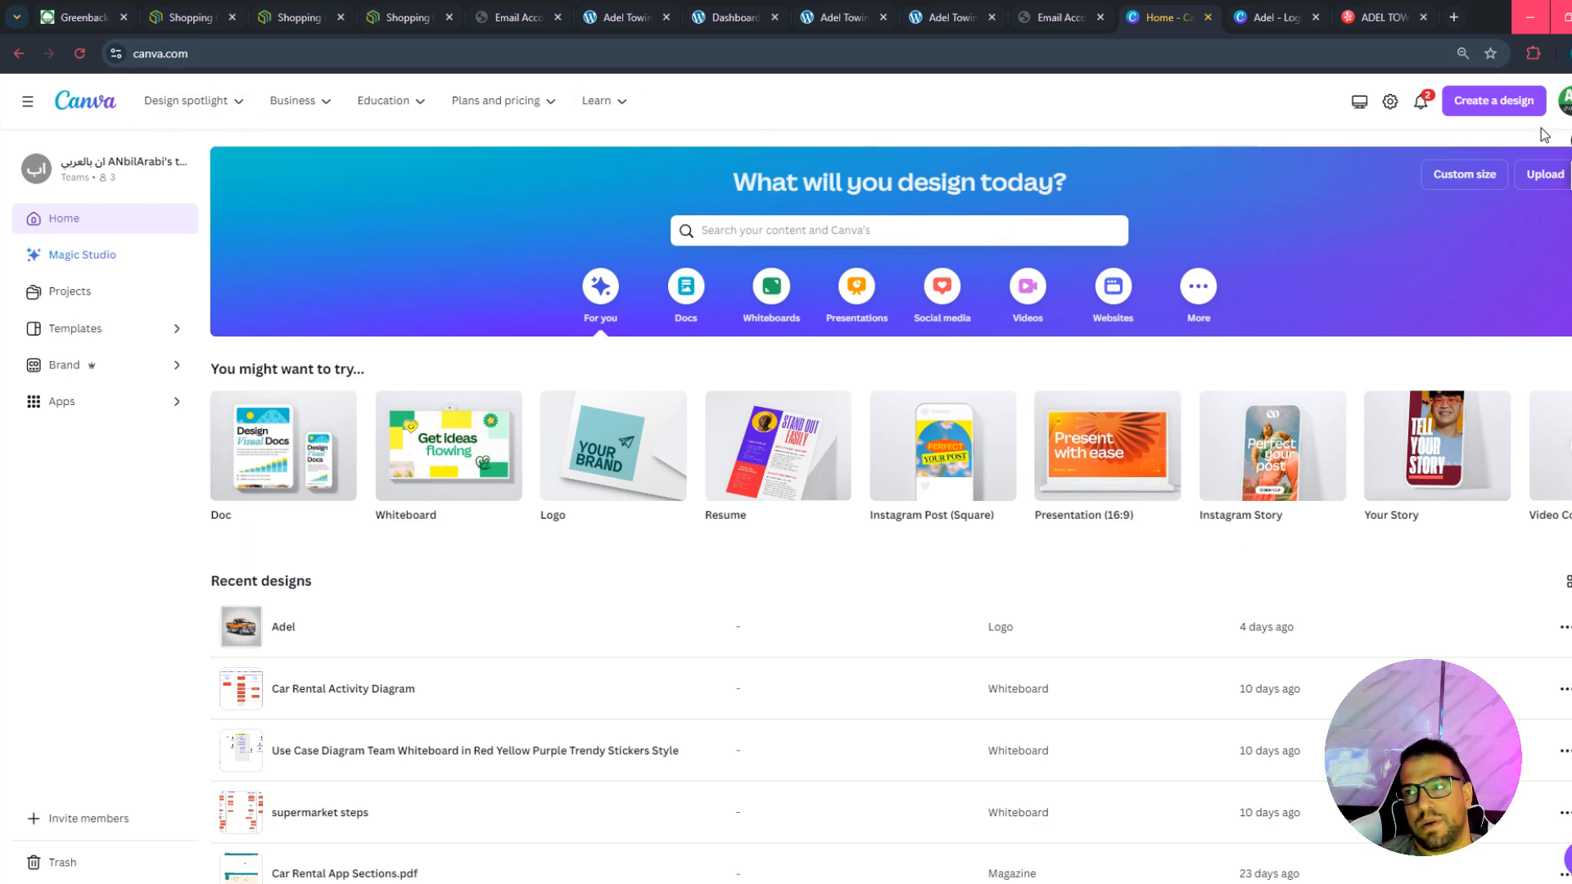
click(1476, 106)
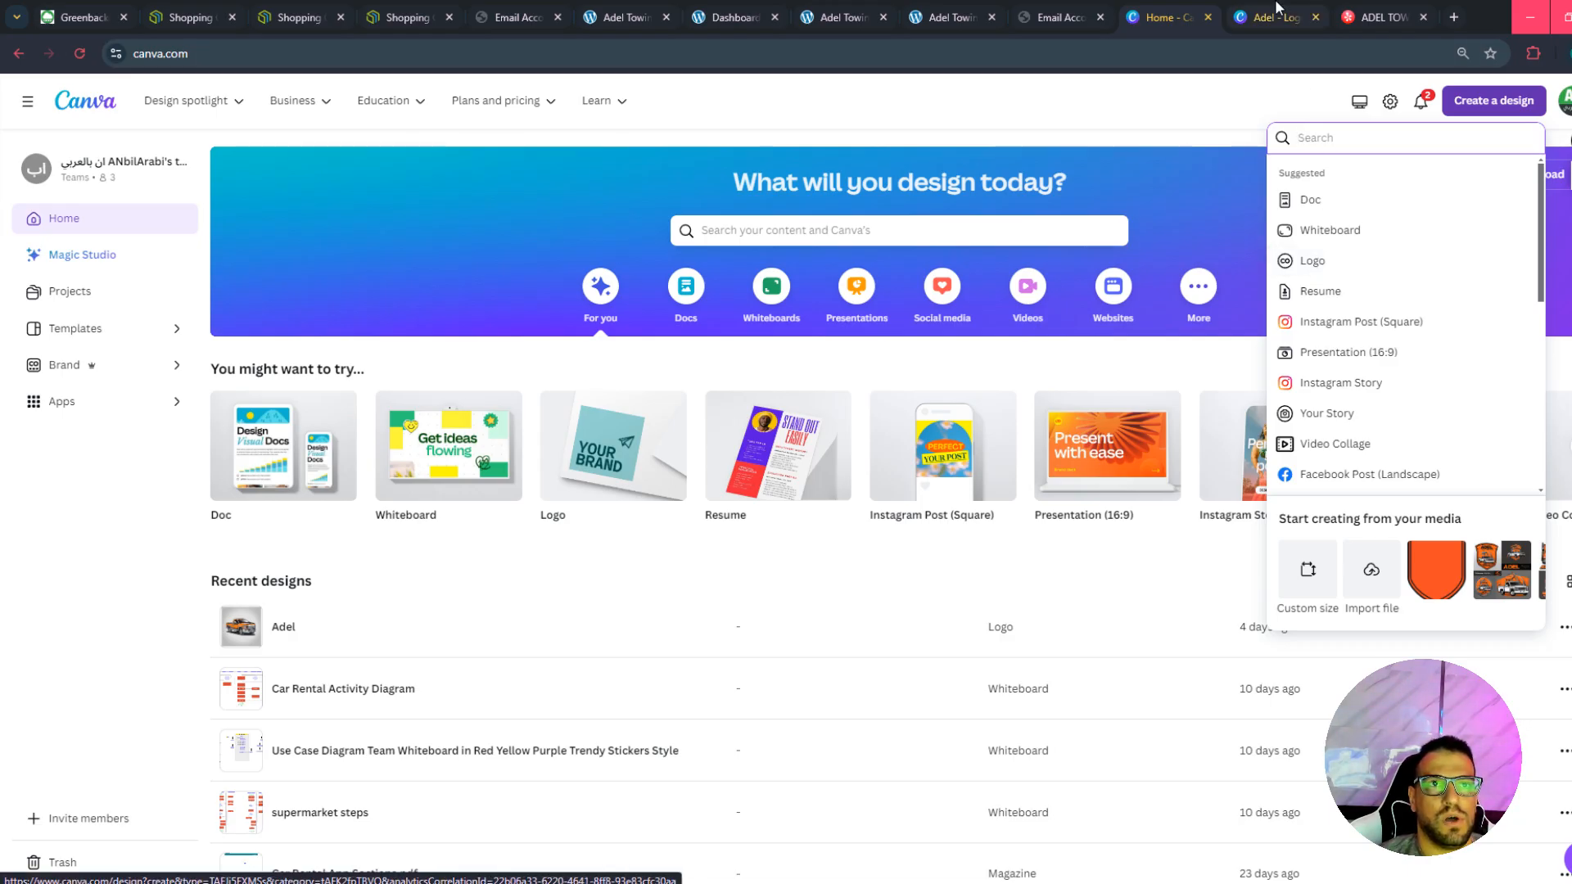
Switch to the Adel logo design in Canva and add a blank page after the last page.
click(1275, 15)
scroll(1015, 753, down, 20)
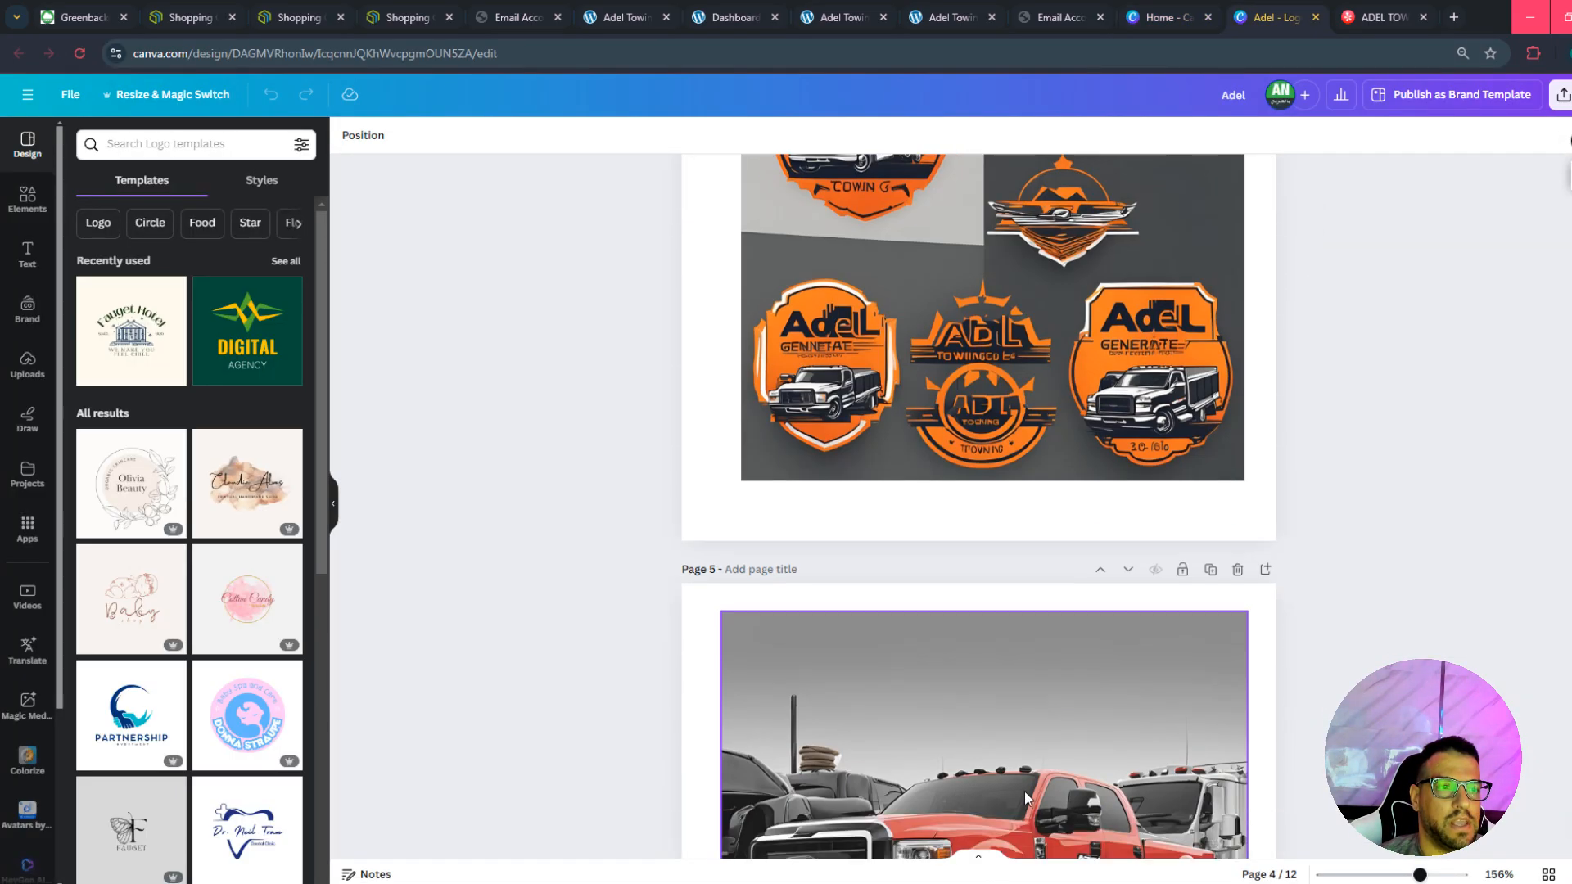
scroll(1033, 761, down, 12)
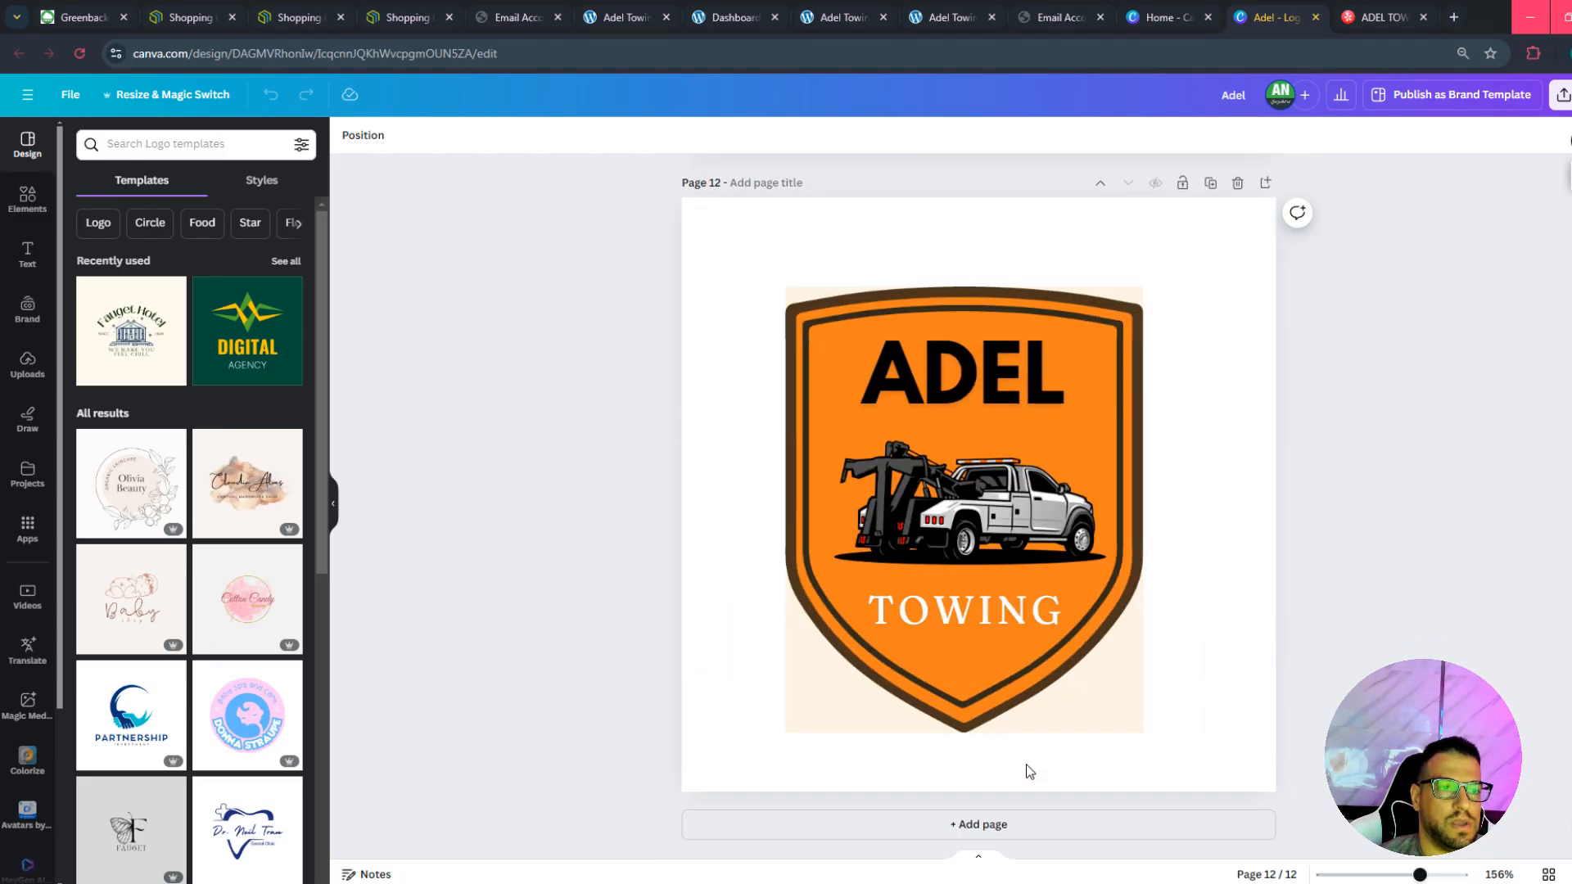
click(1003, 826)
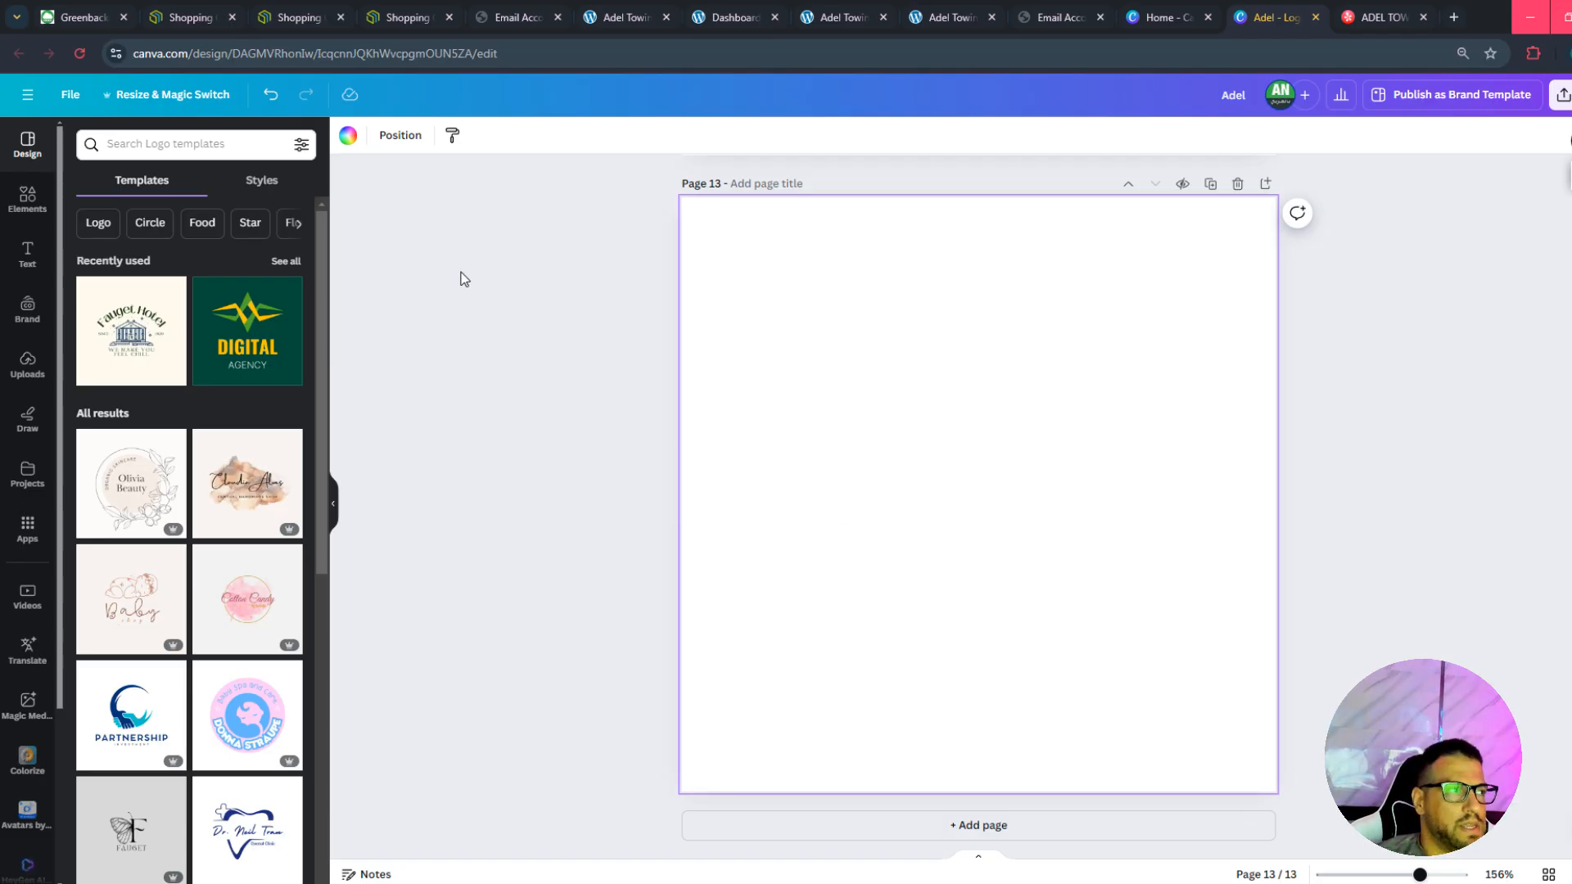
Search the elements library for "logo", look over the results and clear the search.
click(27, 198)
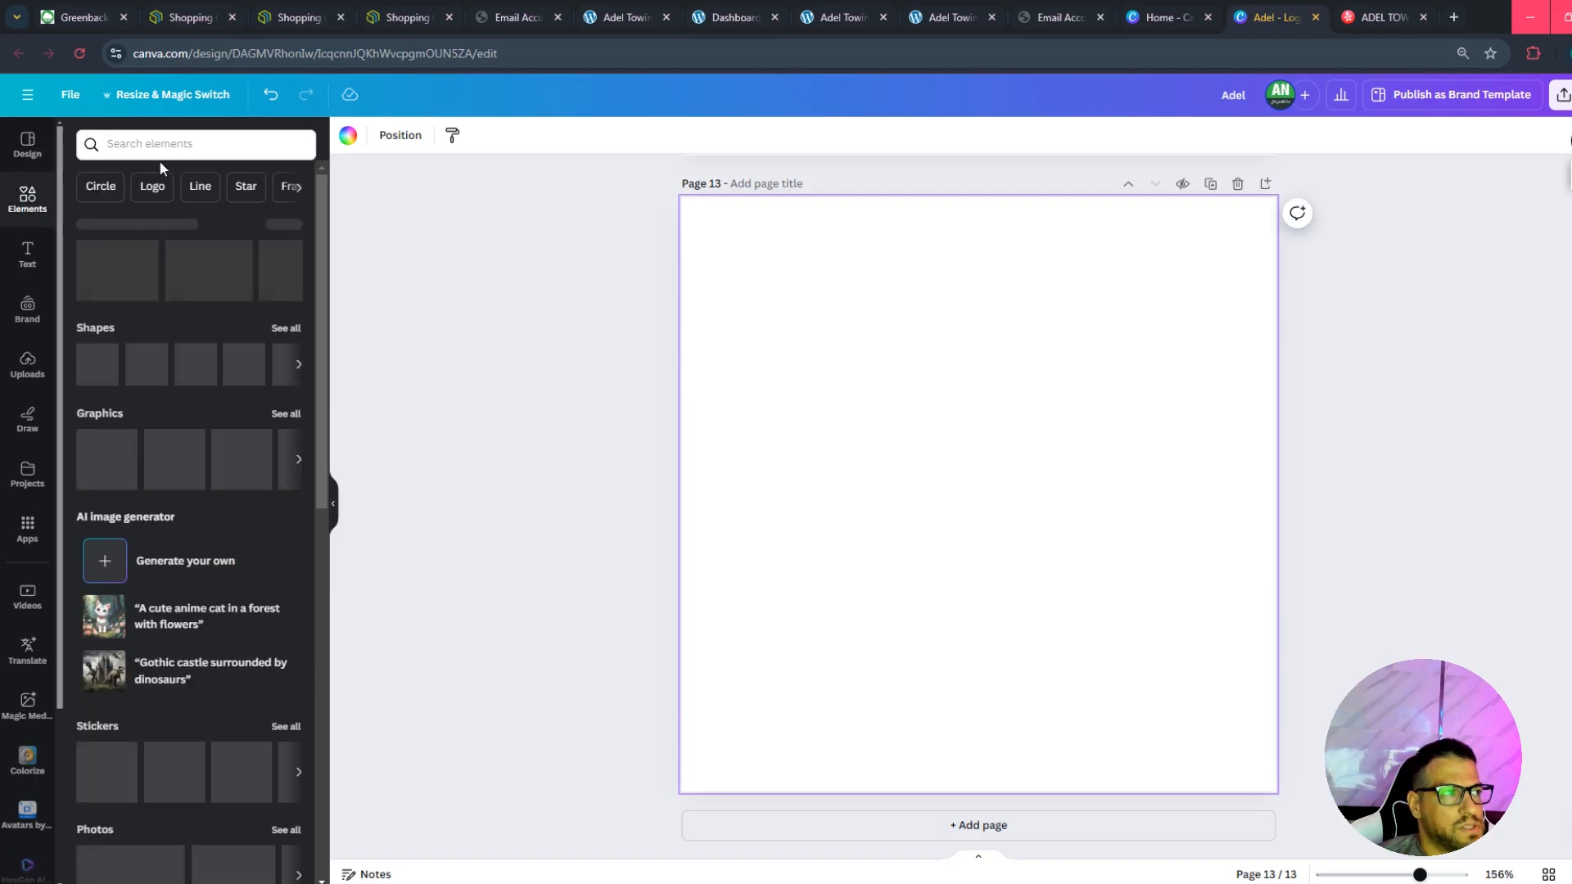
click(179, 146)
text(lgo)
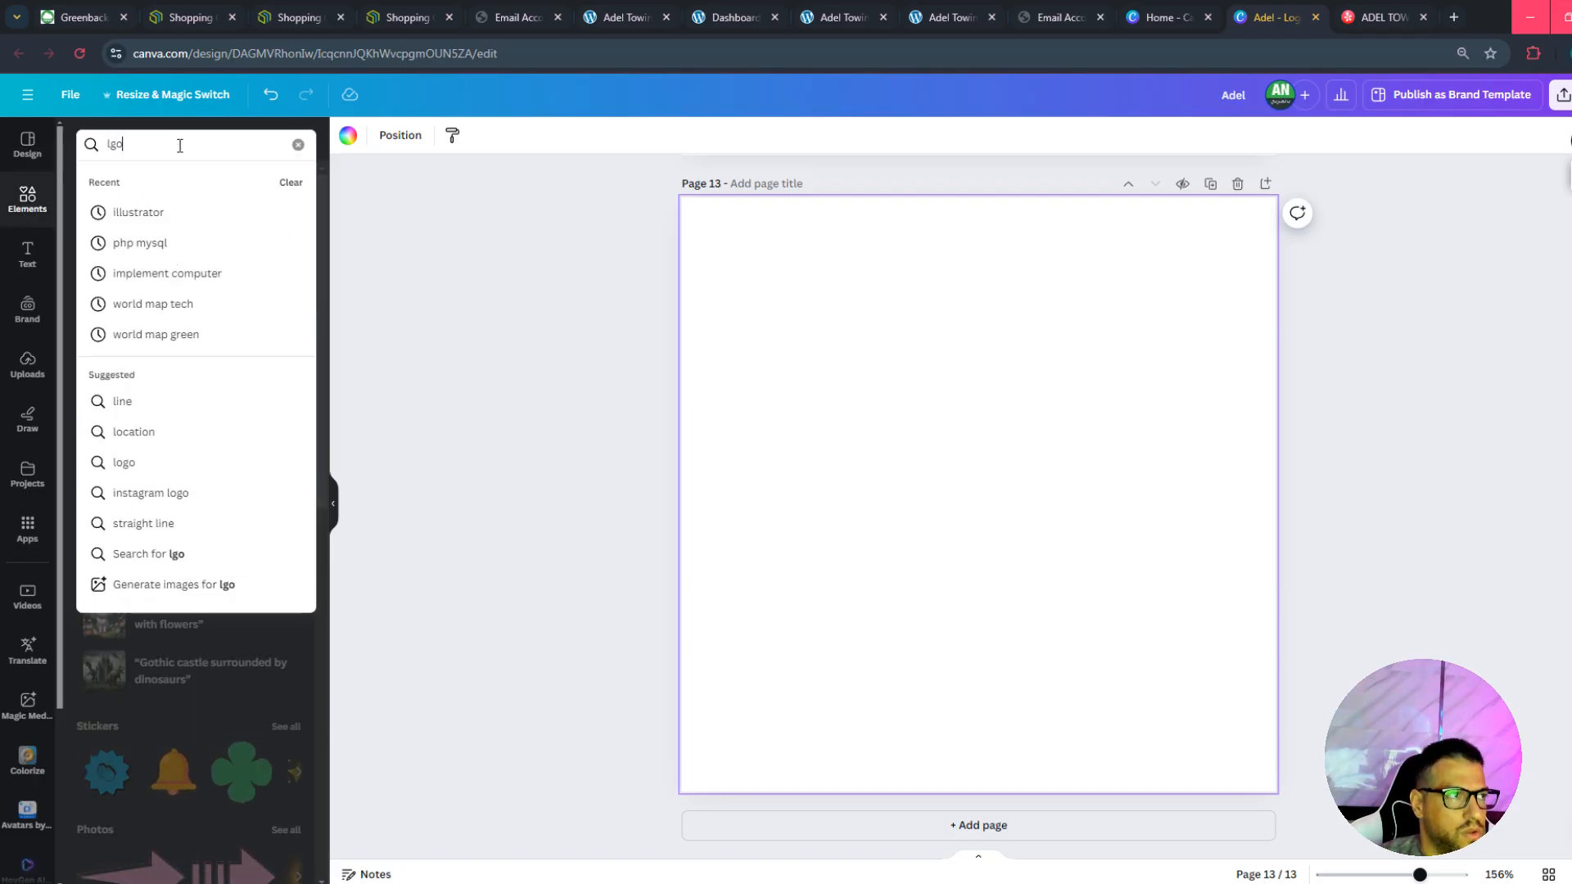
key(BackSpace)
key(BackSpace)
text(ogo)
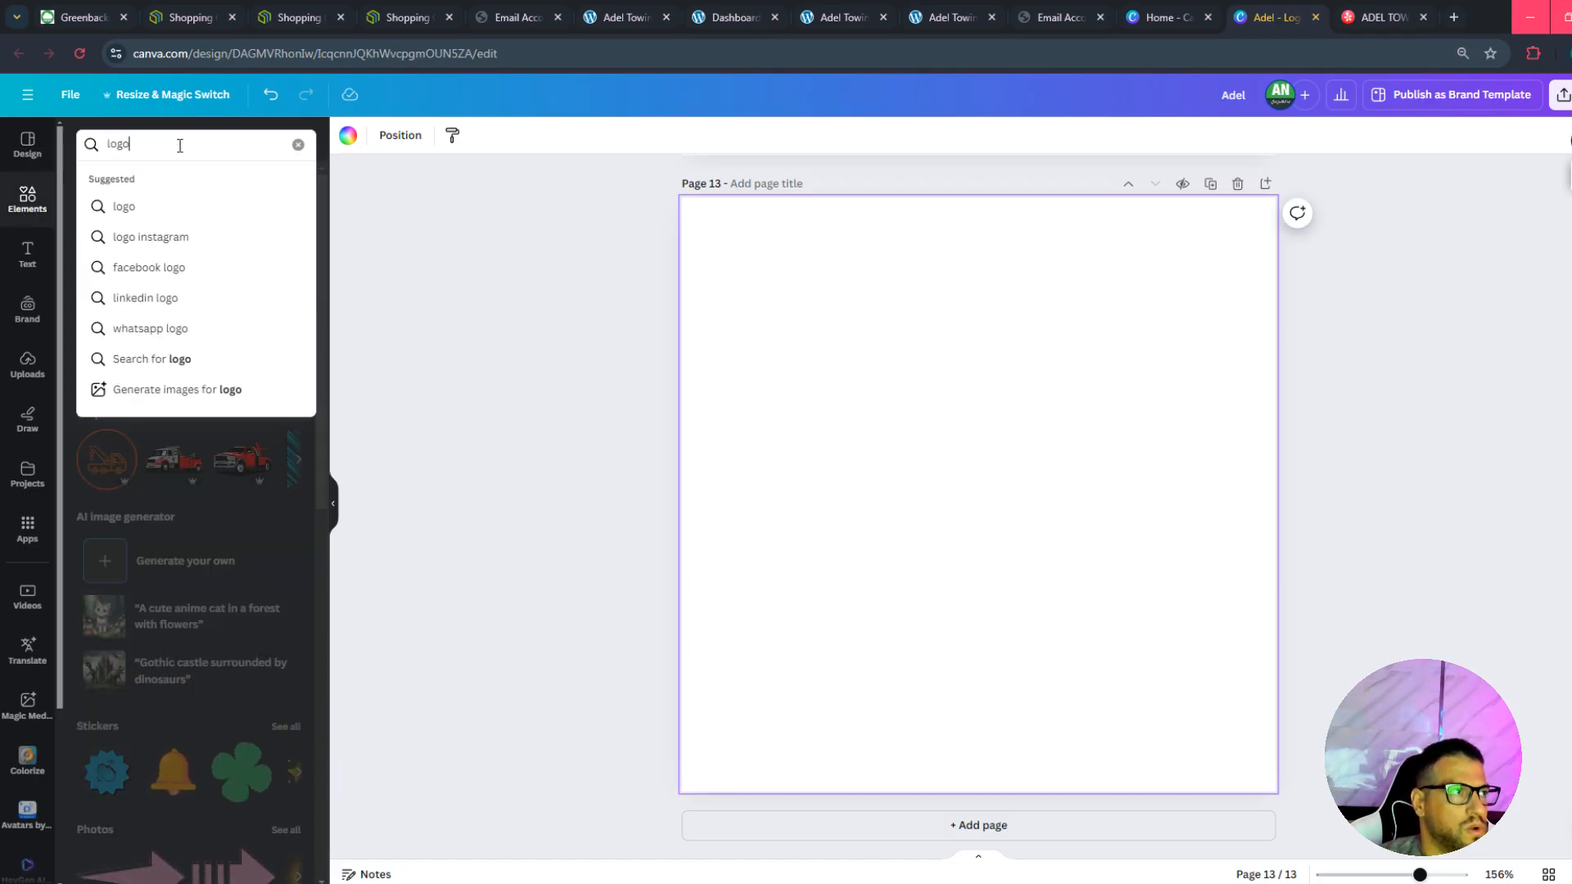
key(Return)
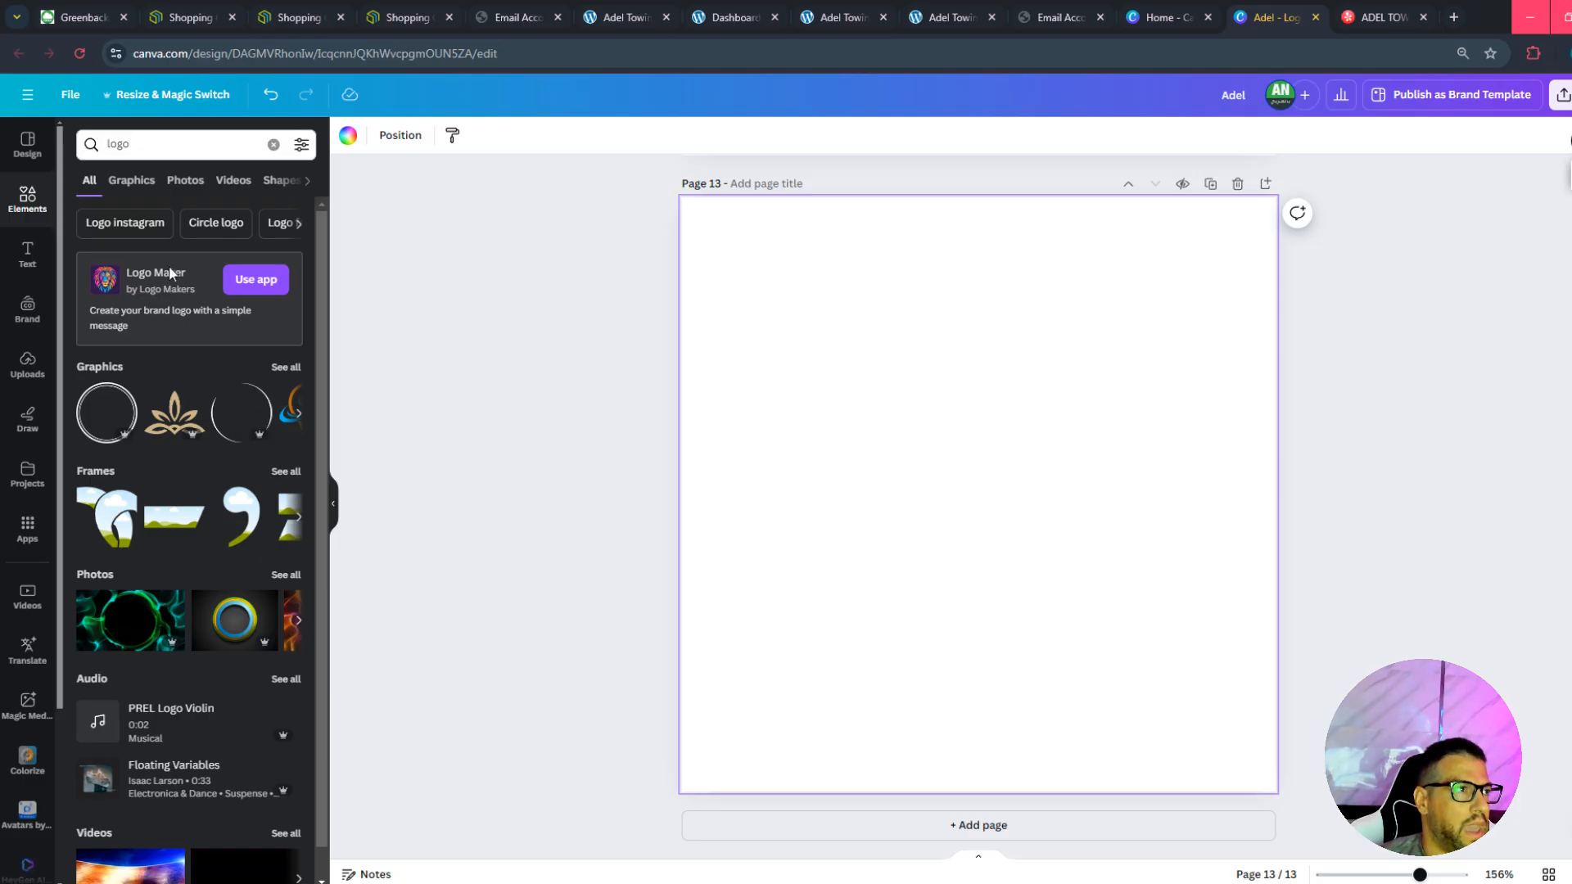
scroll(126, 242, down, 1)
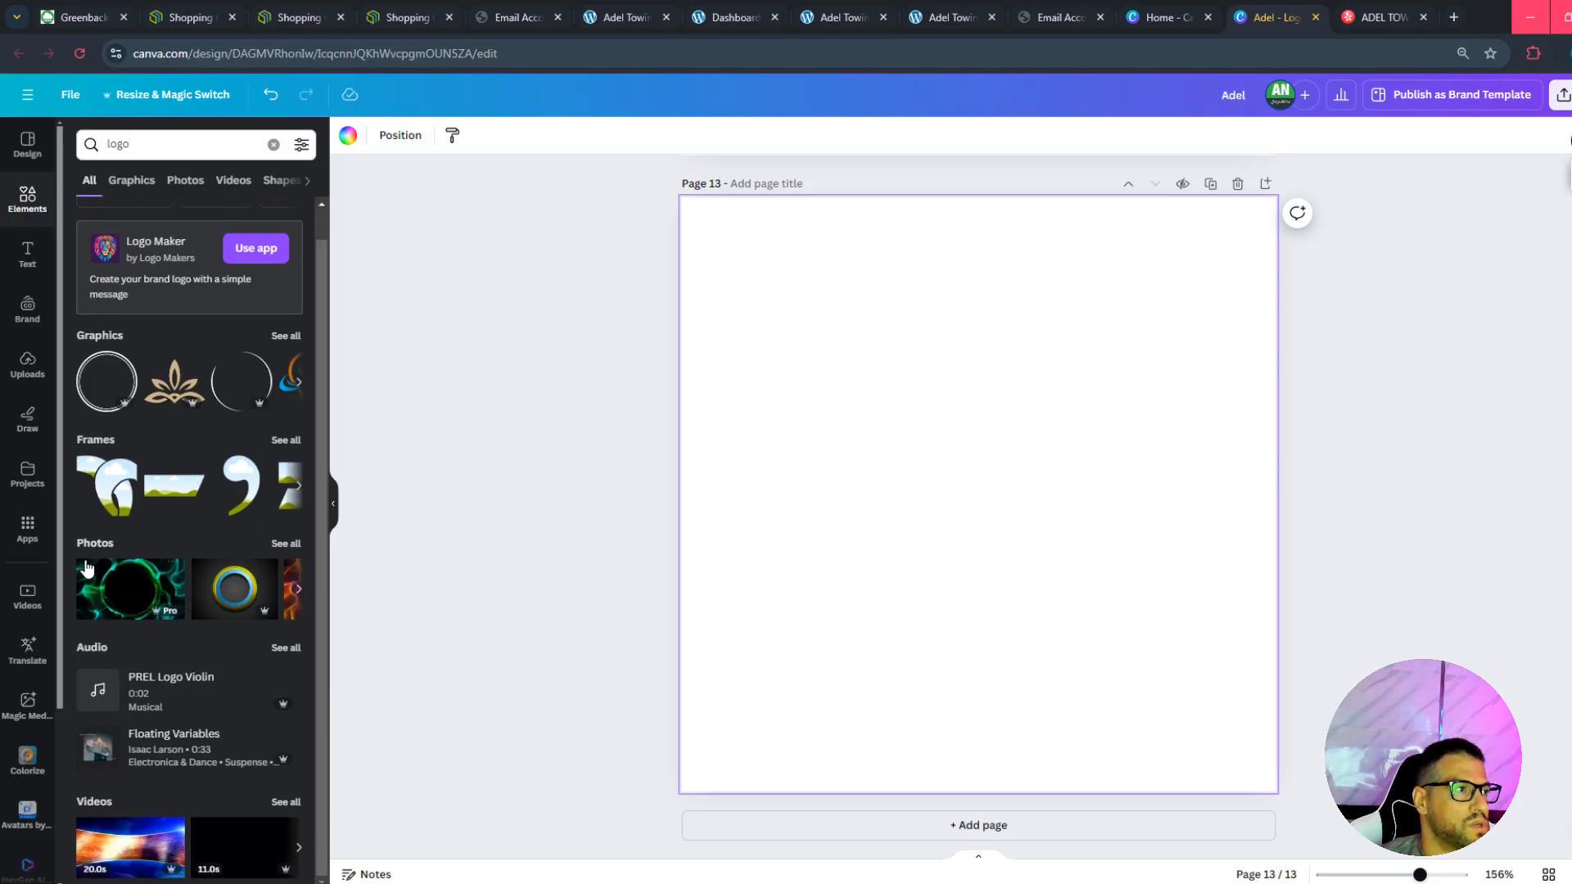
click(273, 144)
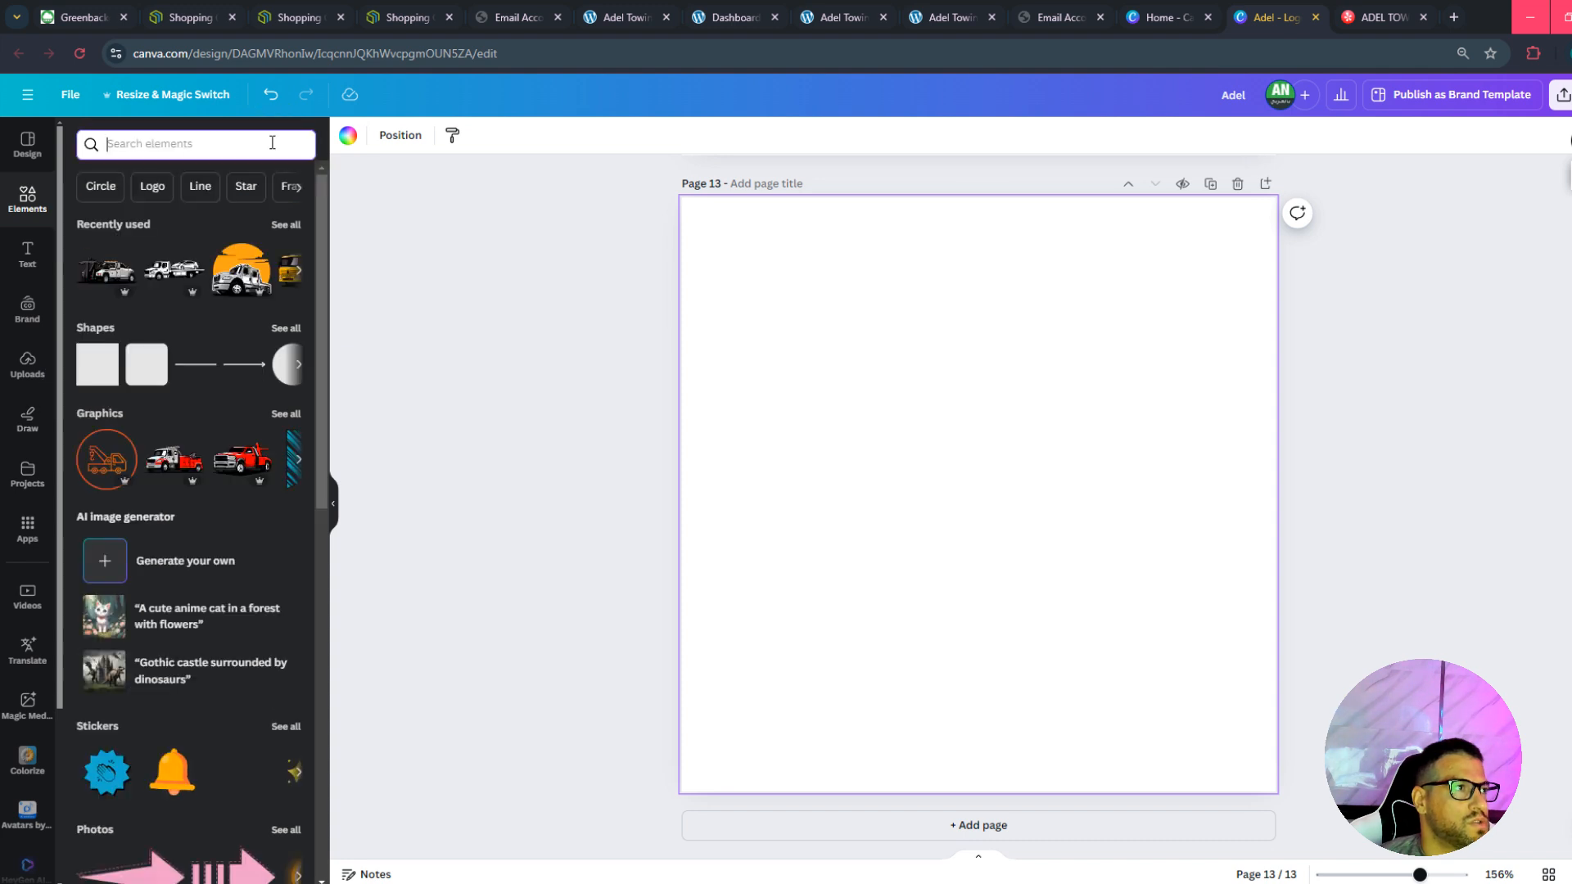
Search the logo templates for "logo" and browse the designs.
click(28, 146)
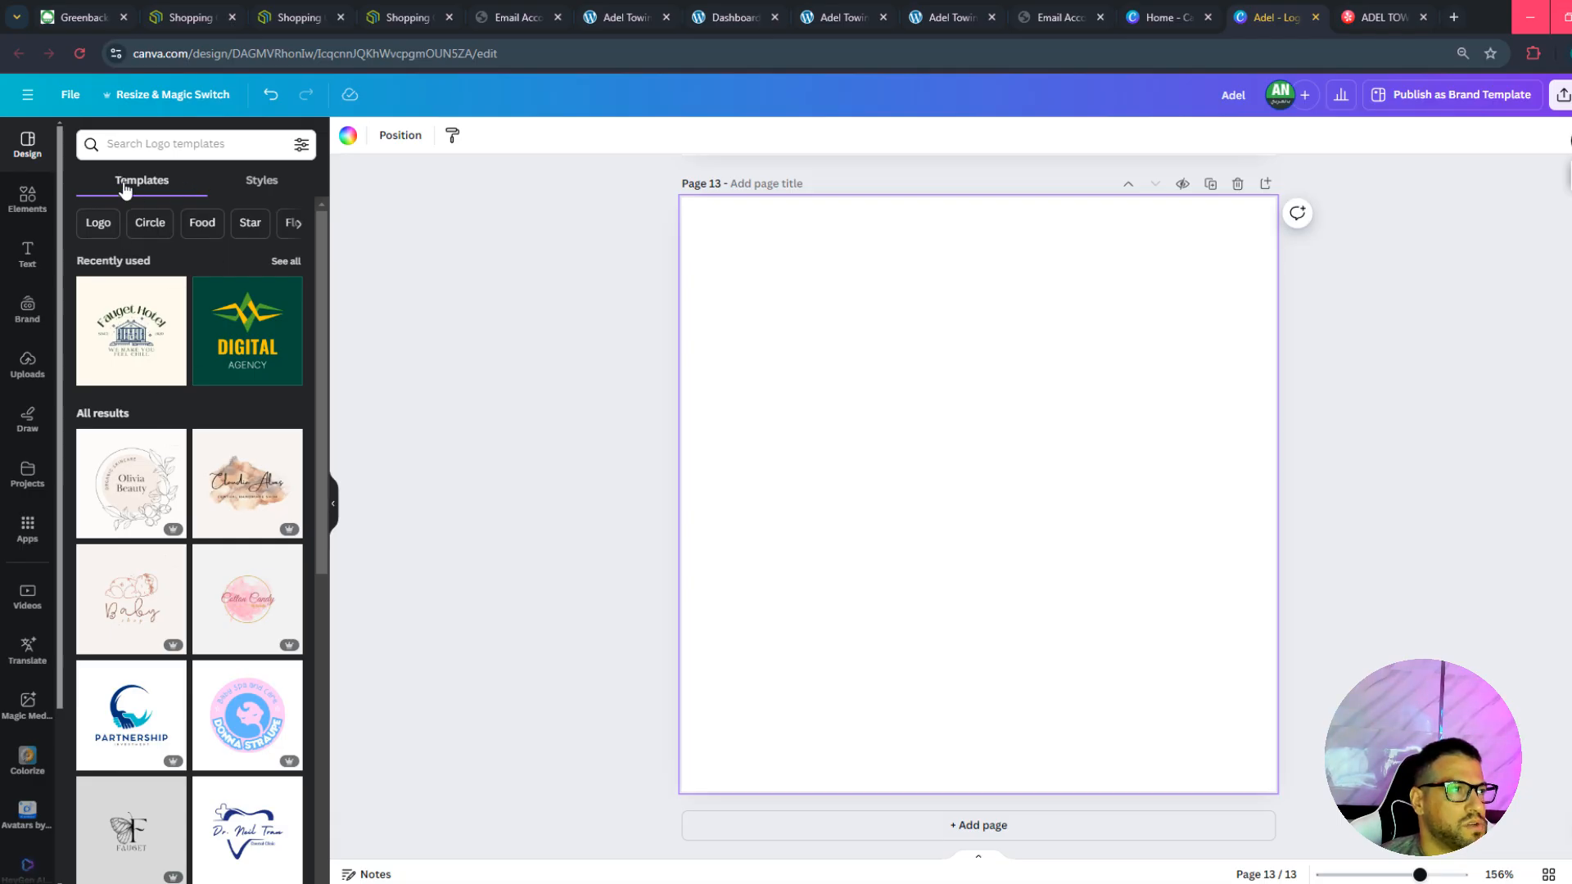
click(162, 150)
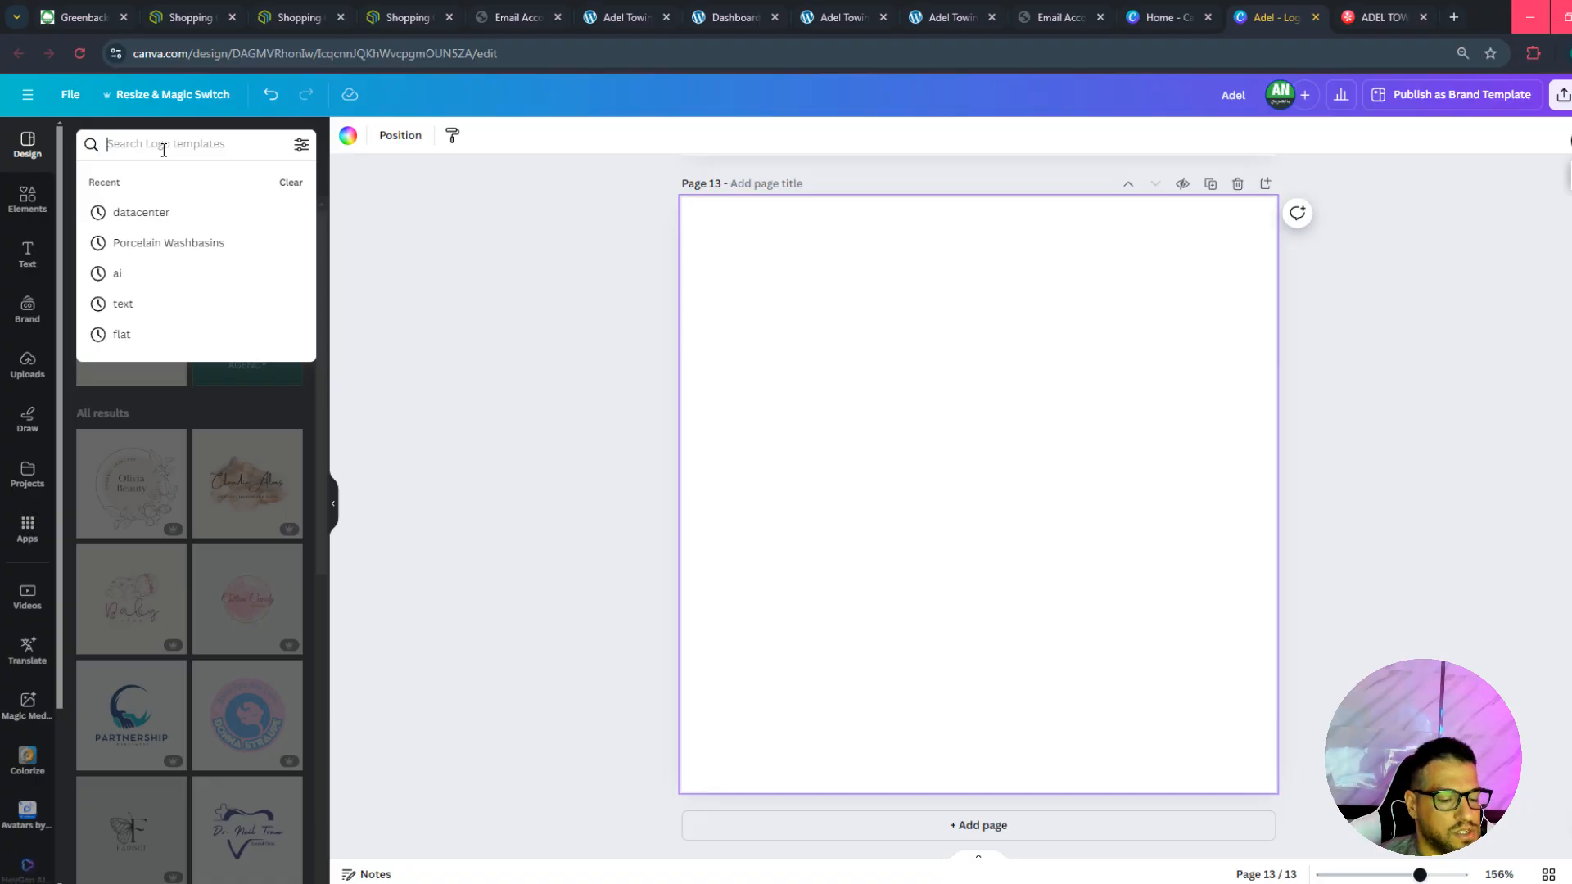
text(lgoo)
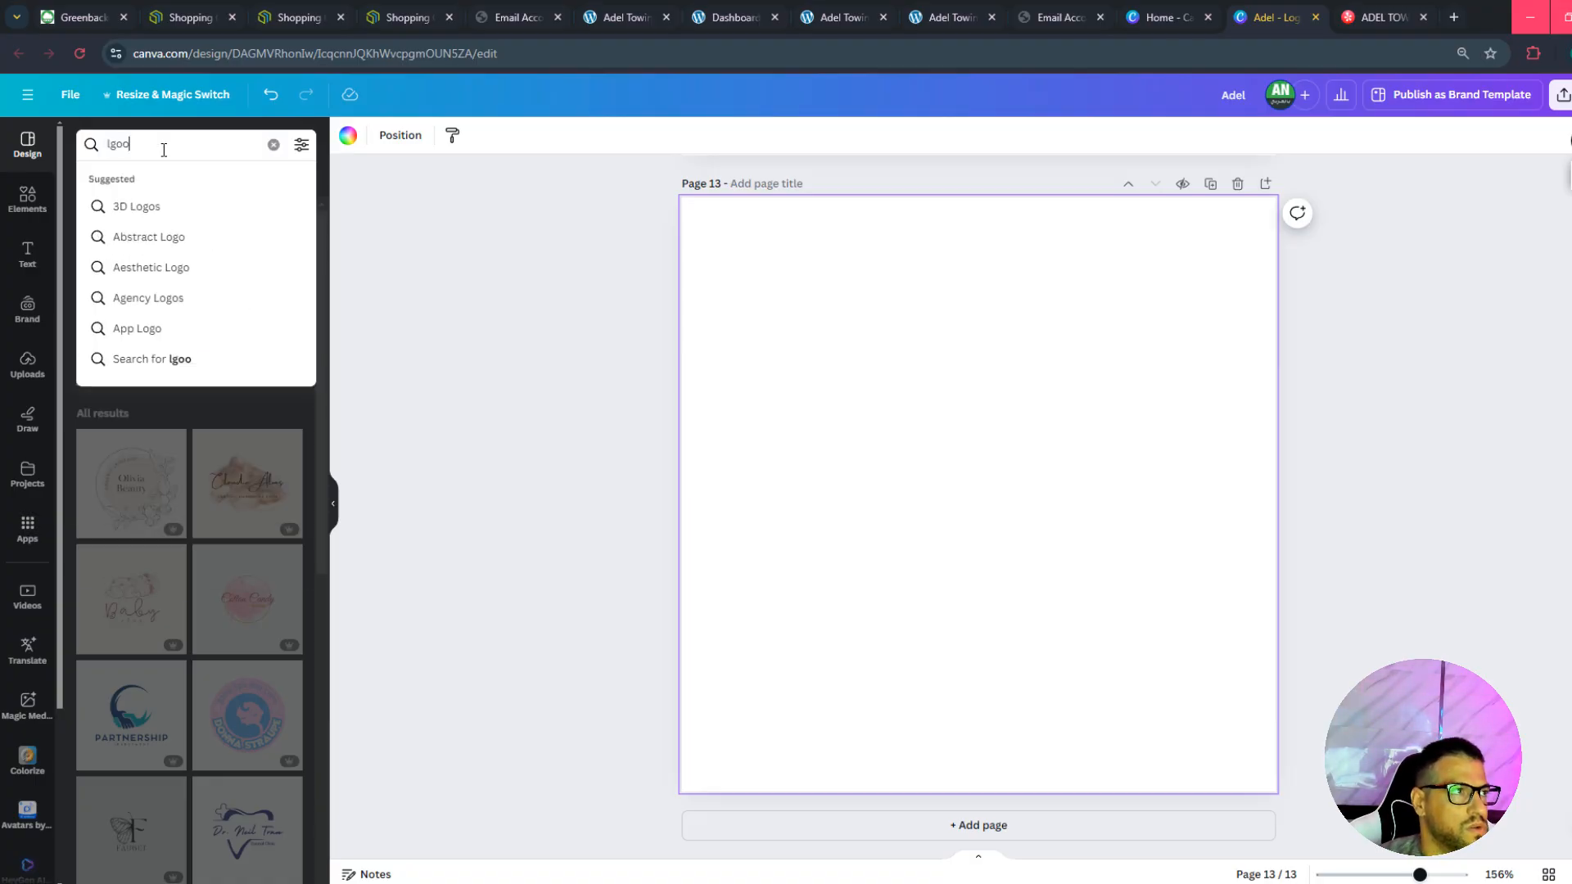
key(BackSpace)
key(BackSpace)
key(BackSpace)
key(BackSpace)
text(logo)
key(Return)
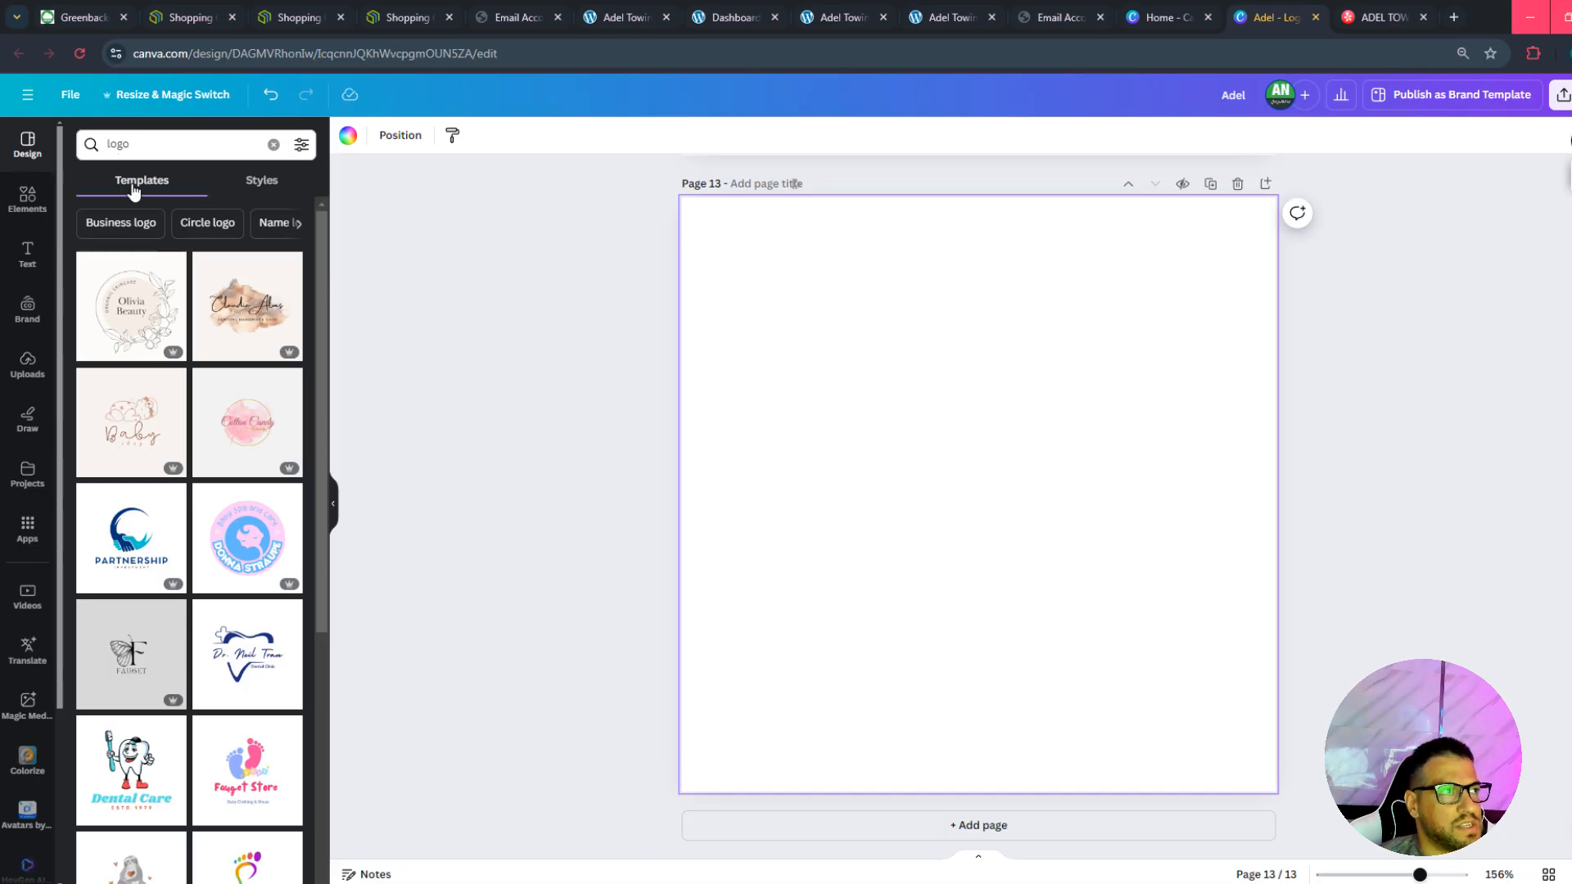
scroll(242, 663, down, 5)
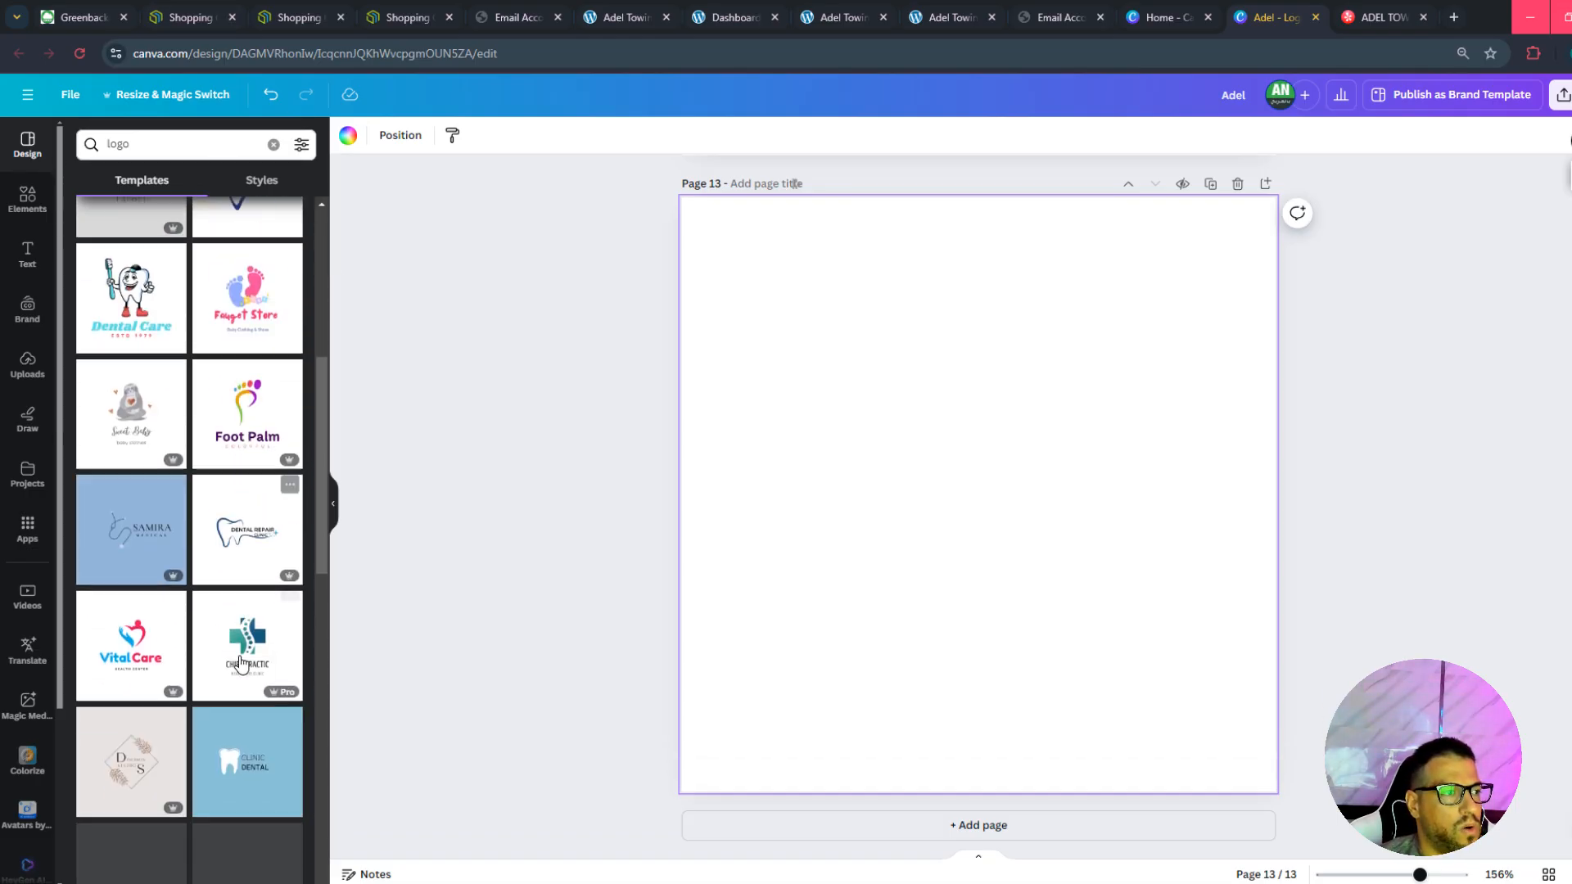
scroll(246, 736, down, 3)
Refine the template search to "logo towing" and apply the orange Tow Truck Service Borcelle template to the blank page.
click(153, 147)
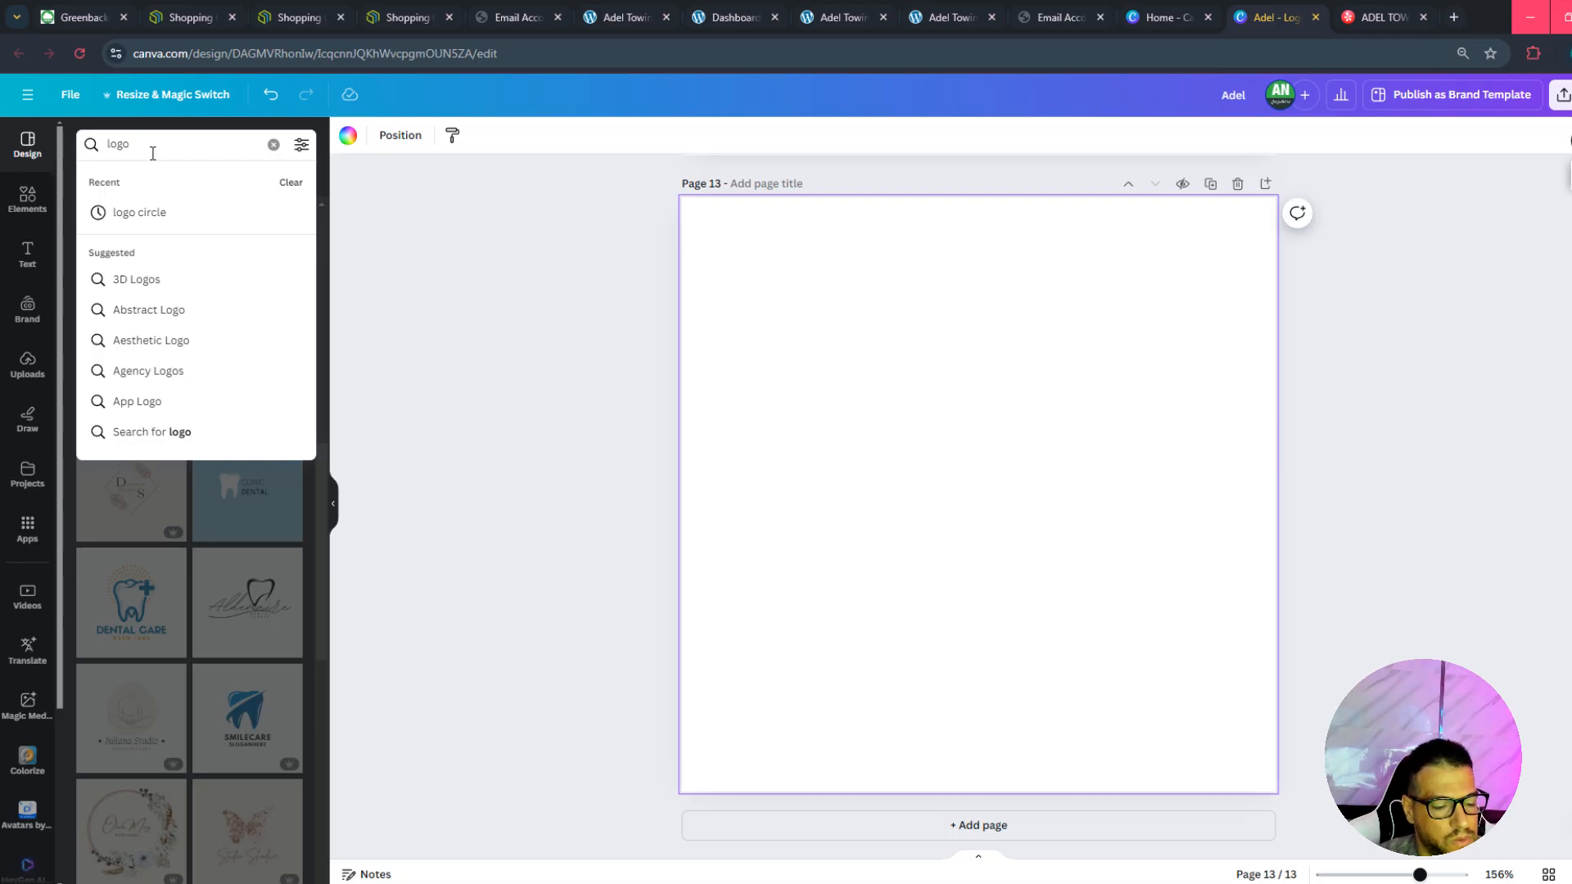
text(towing)
key(Return)
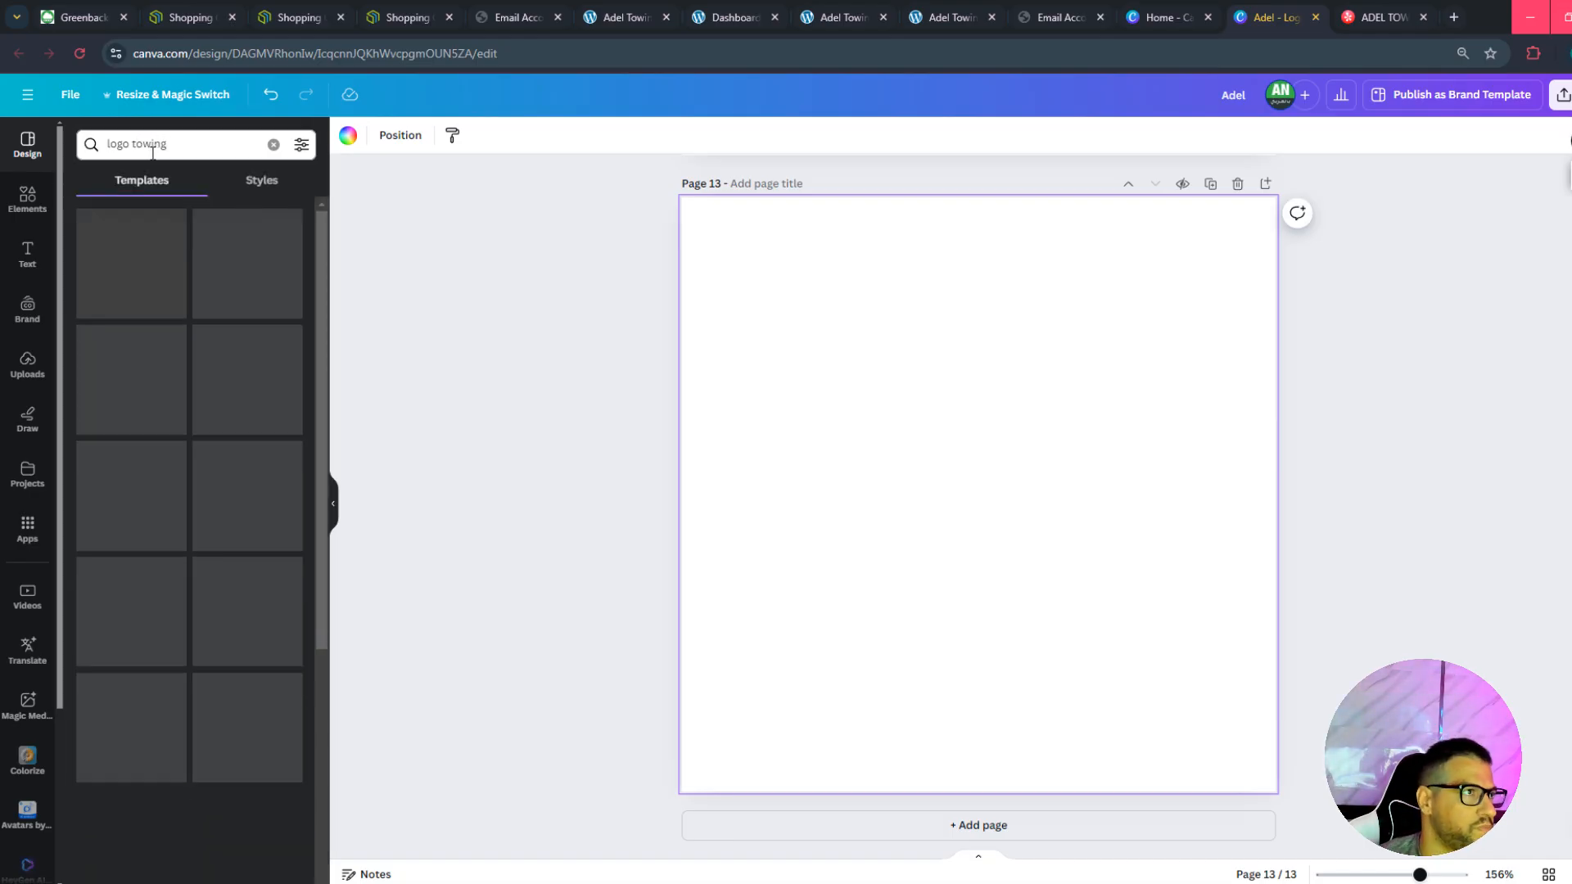
scroll(258, 521, down, 2)
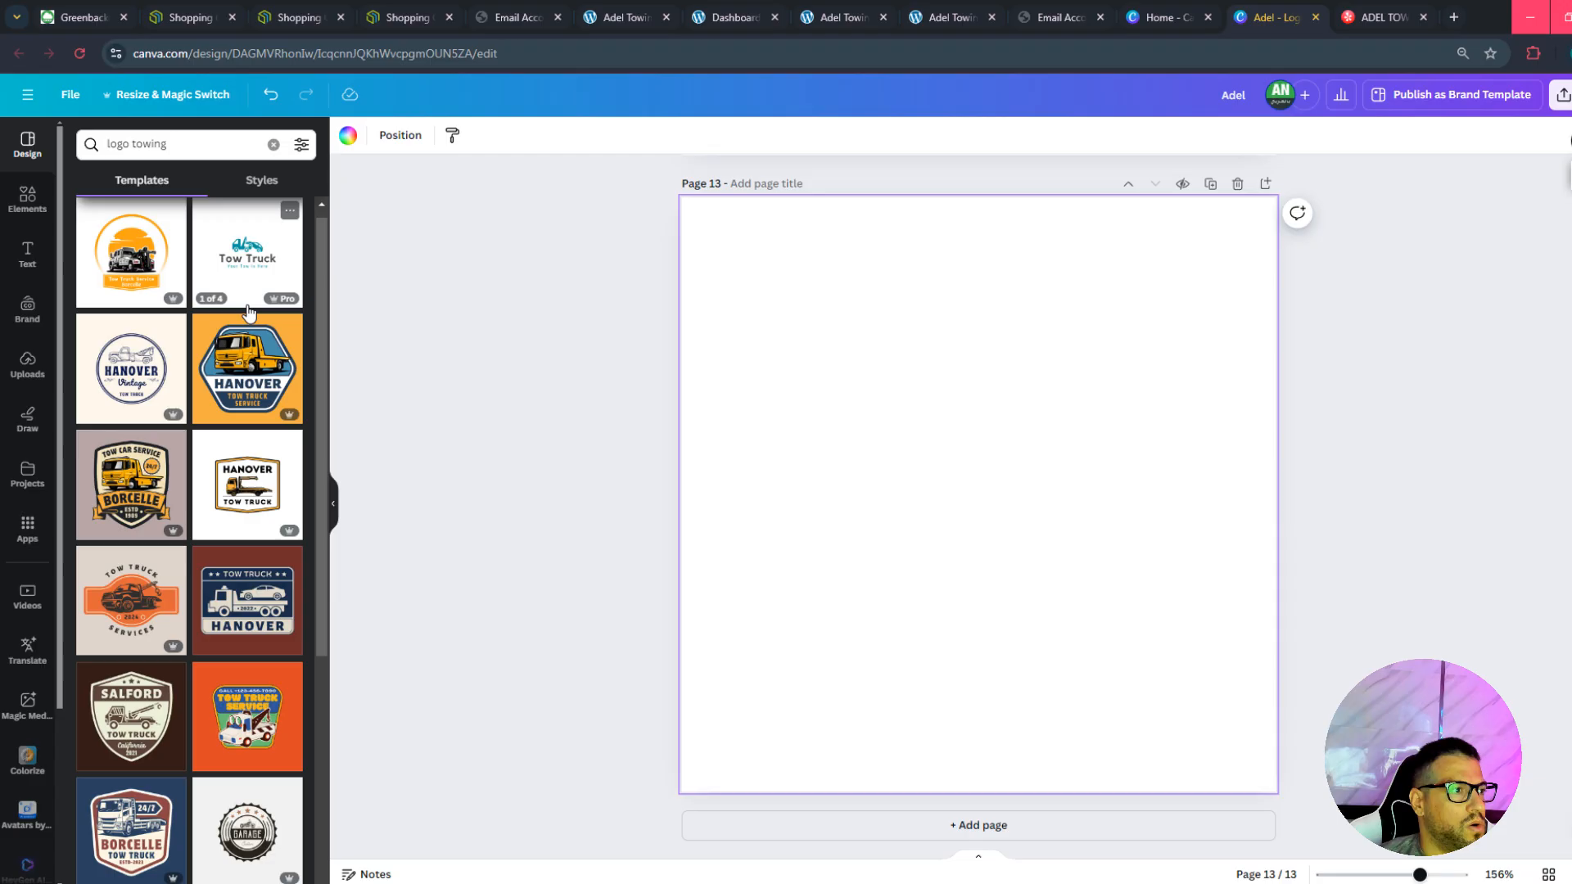
scroll(258, 520, up, 2)
scroll(229, 532, down, 7)
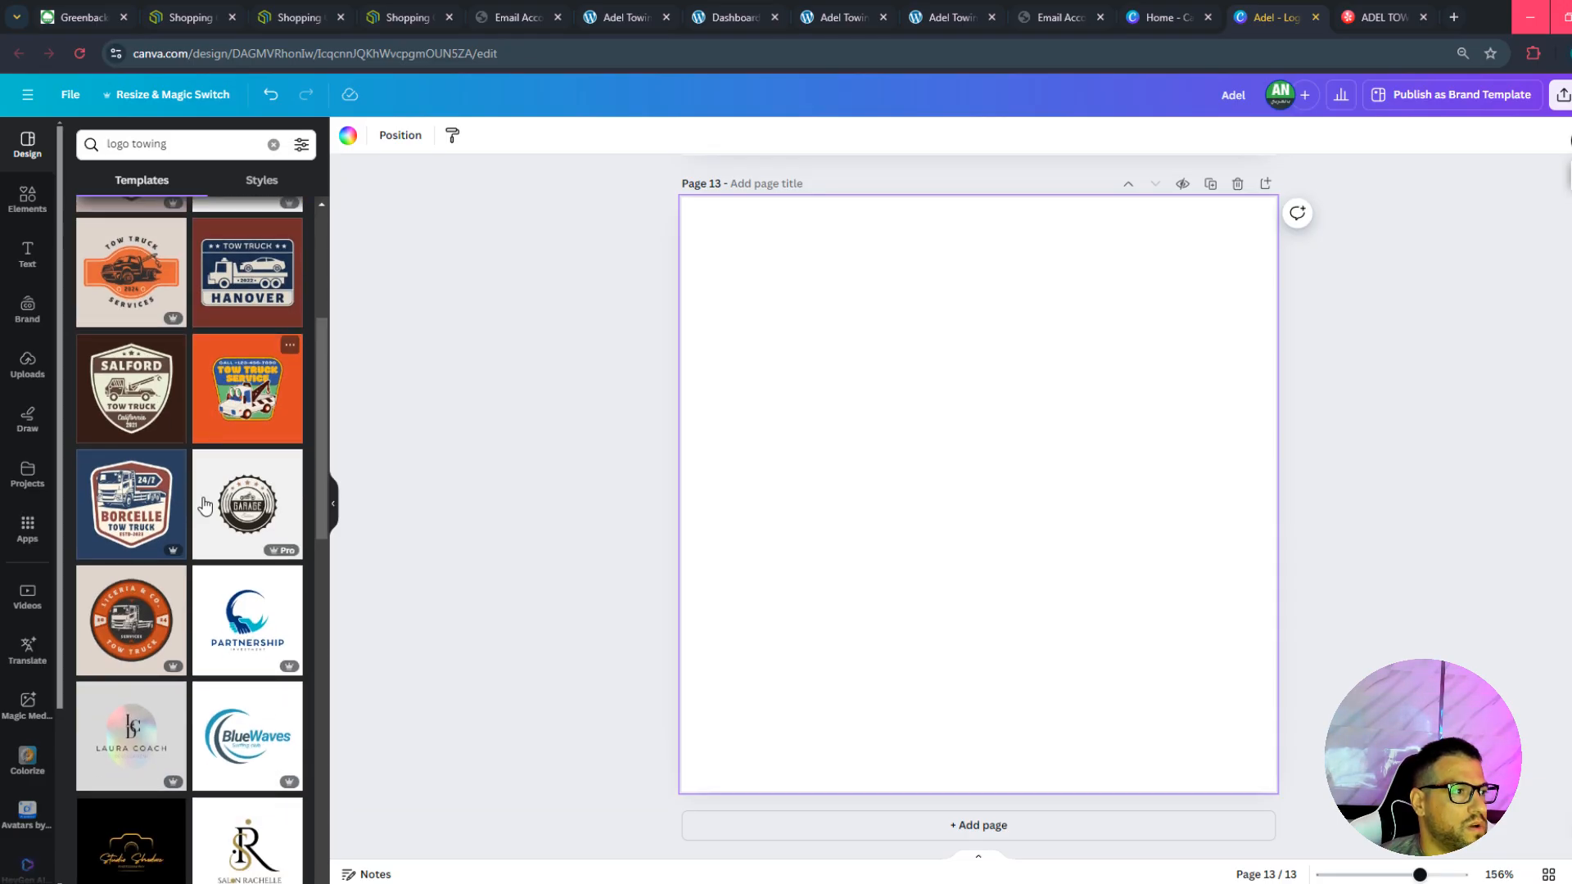
scroll(215, 552, down, 7)
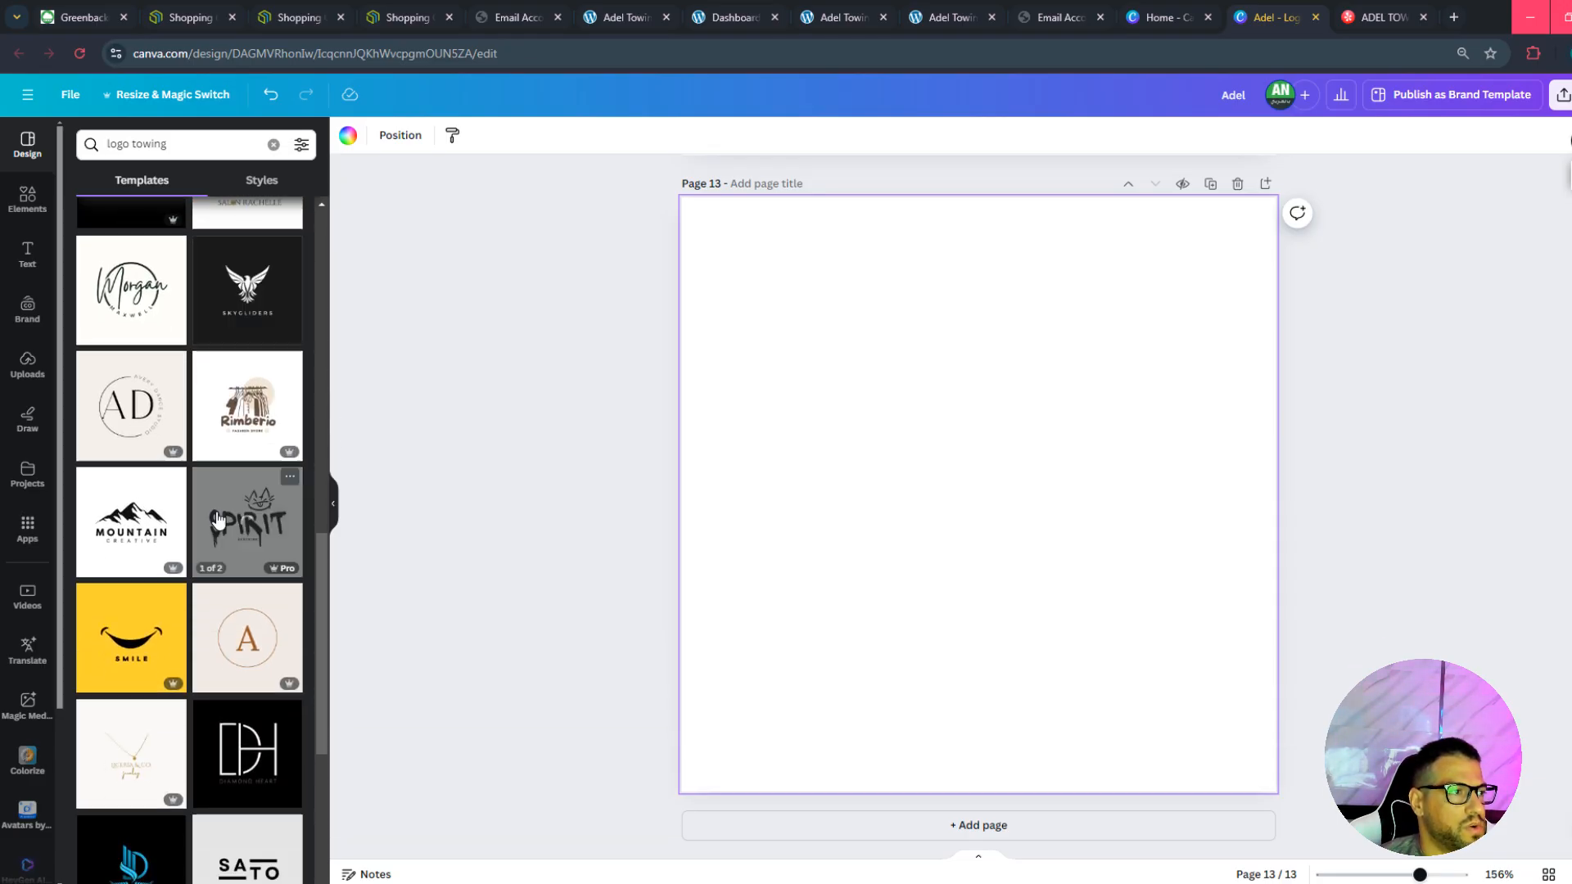
scroll(235, 567, down, 3)
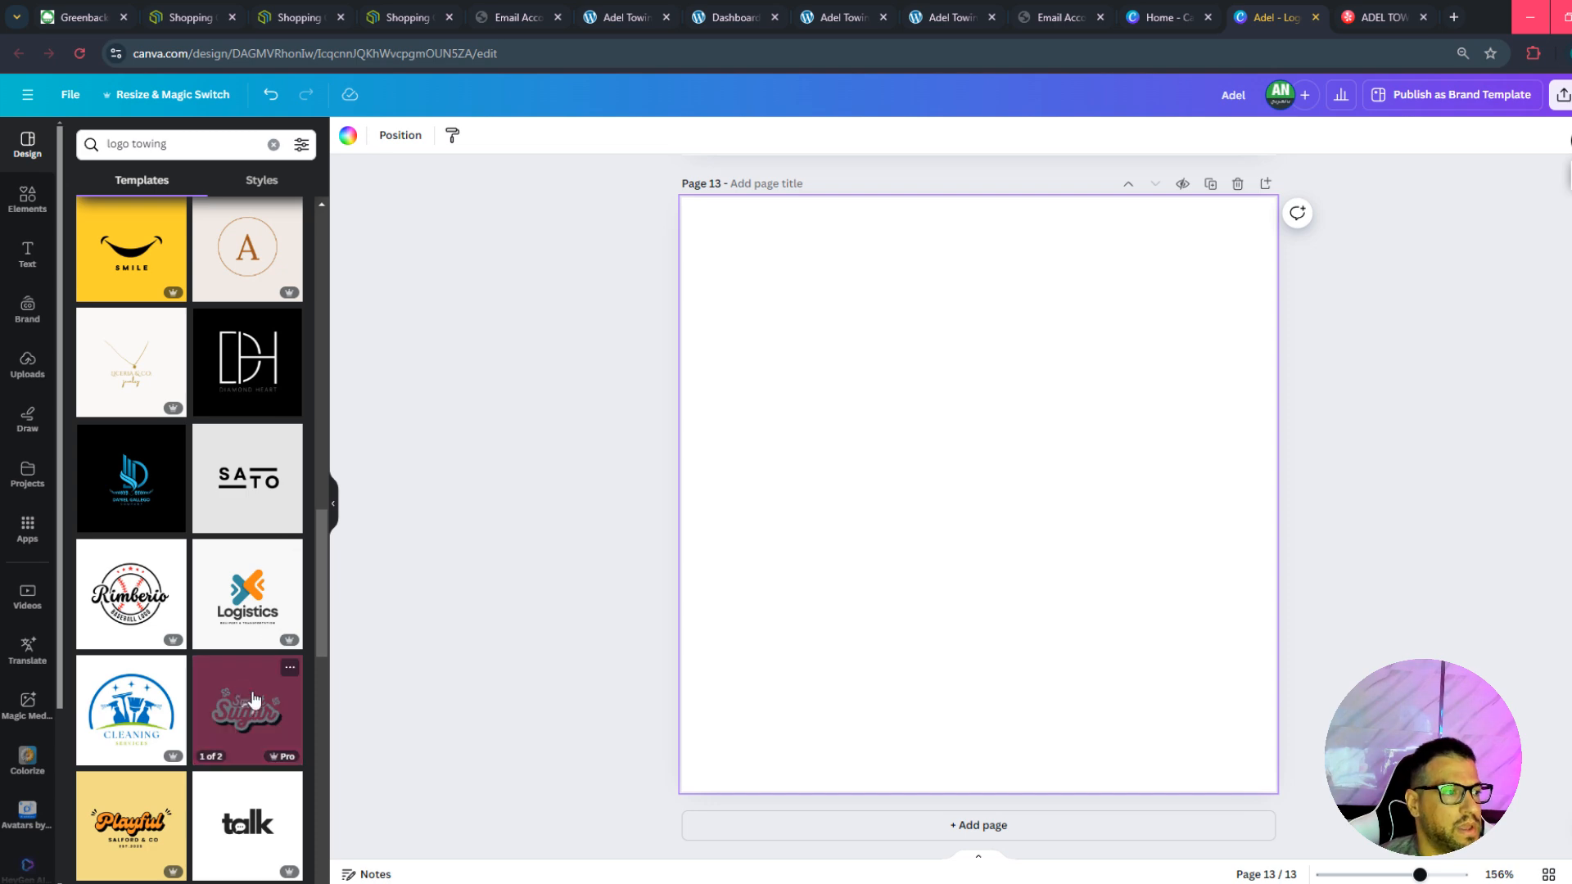
scroll(233, 573, up, 10)
scroll(233, 573, up, 6)
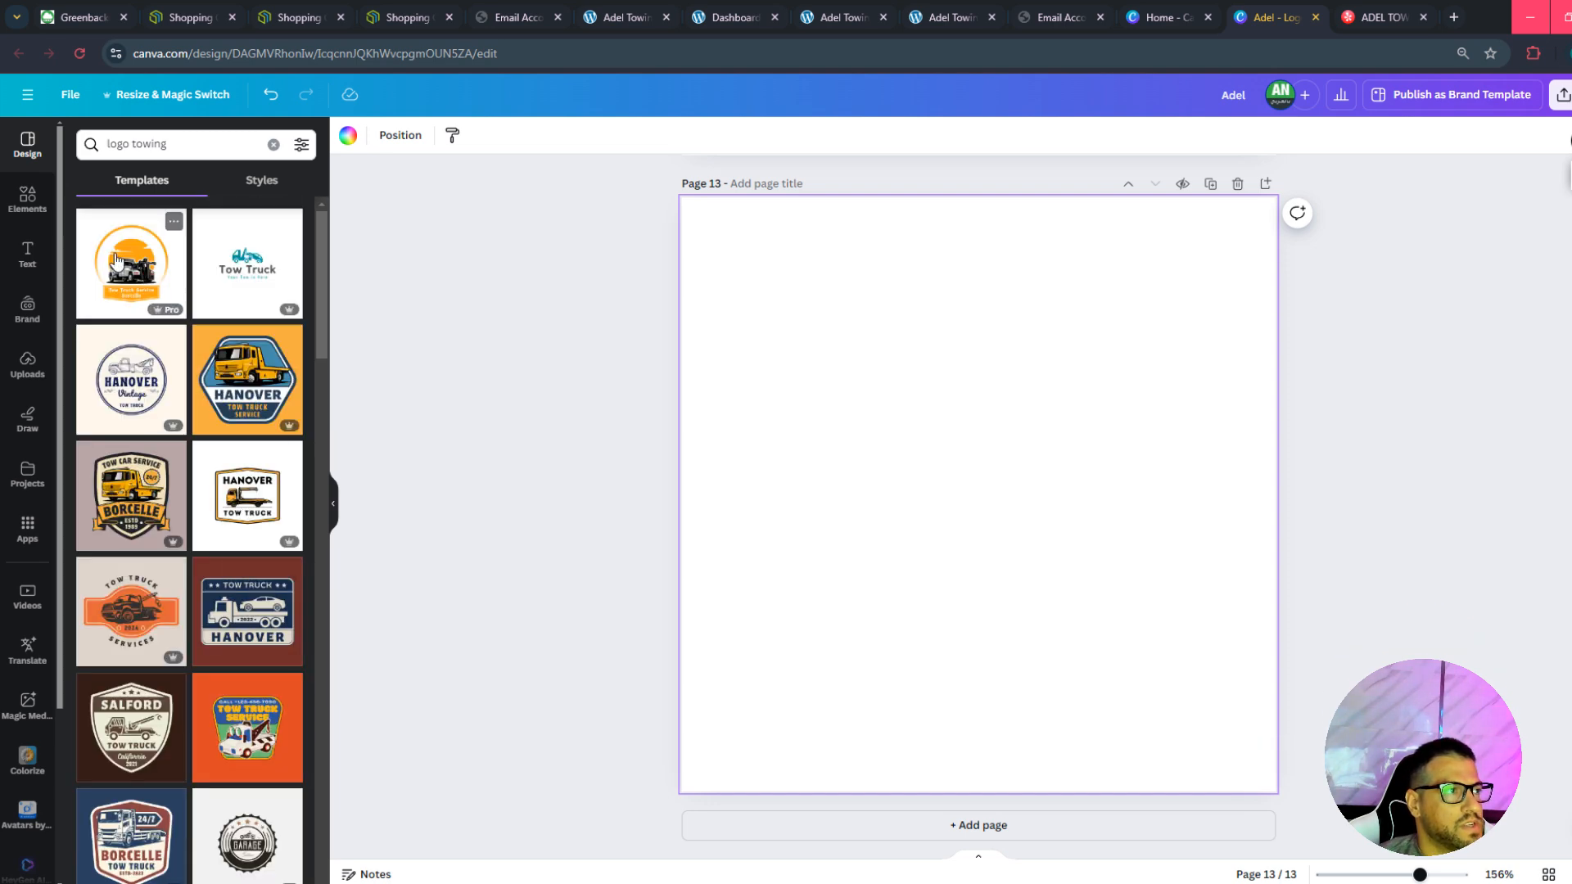
click(117, 263)
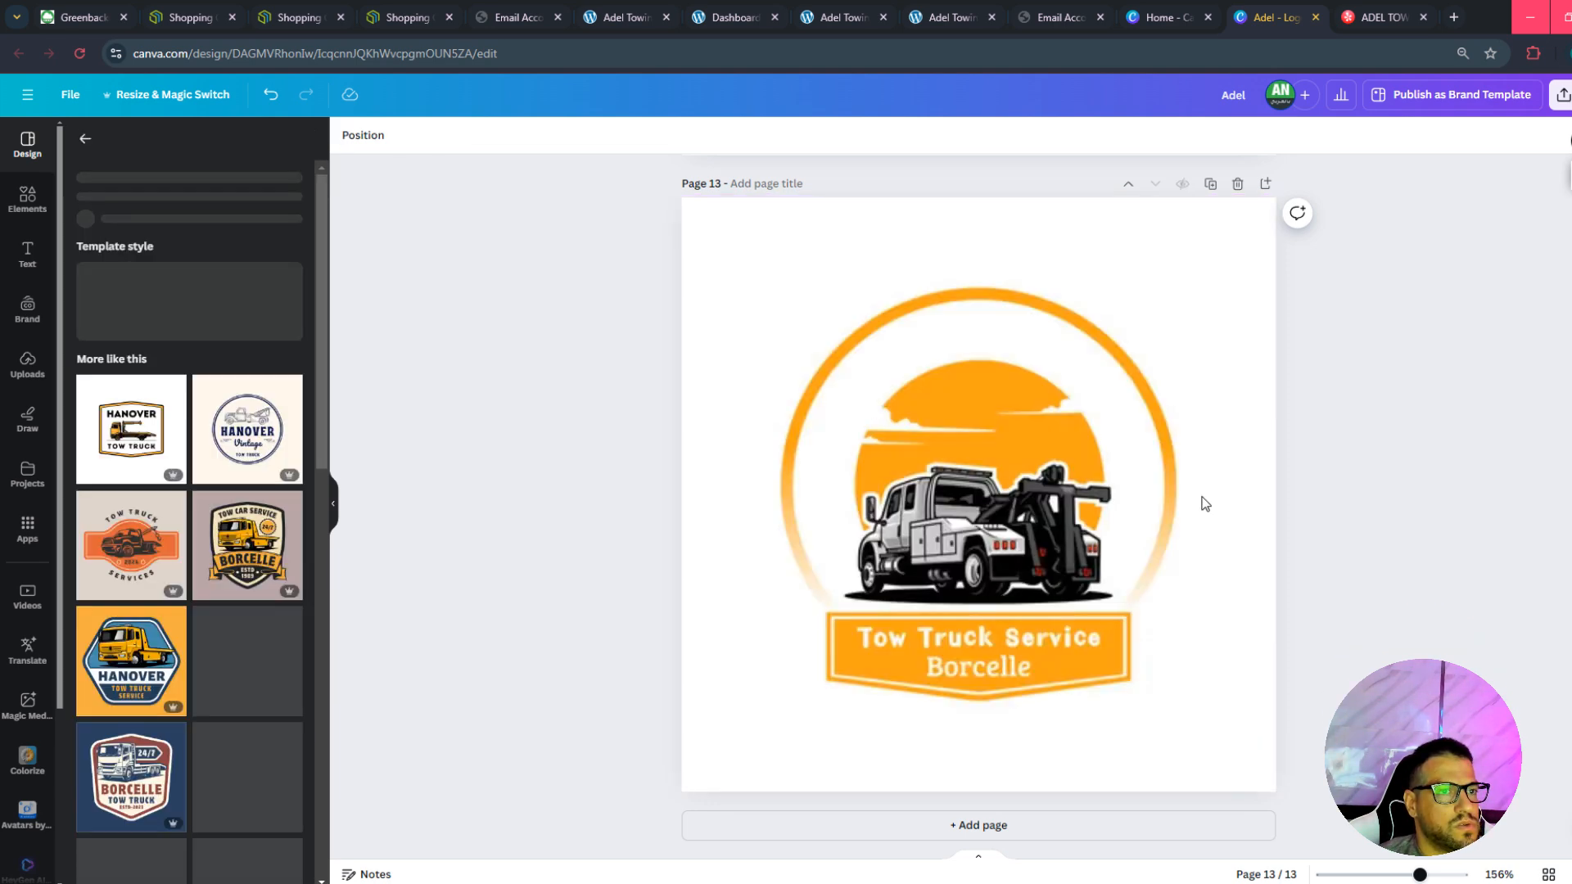
Replace the "Tow Truck Service" text in the logo's banner with "Adel Towing".
double_click(1002, 638)
text(A)
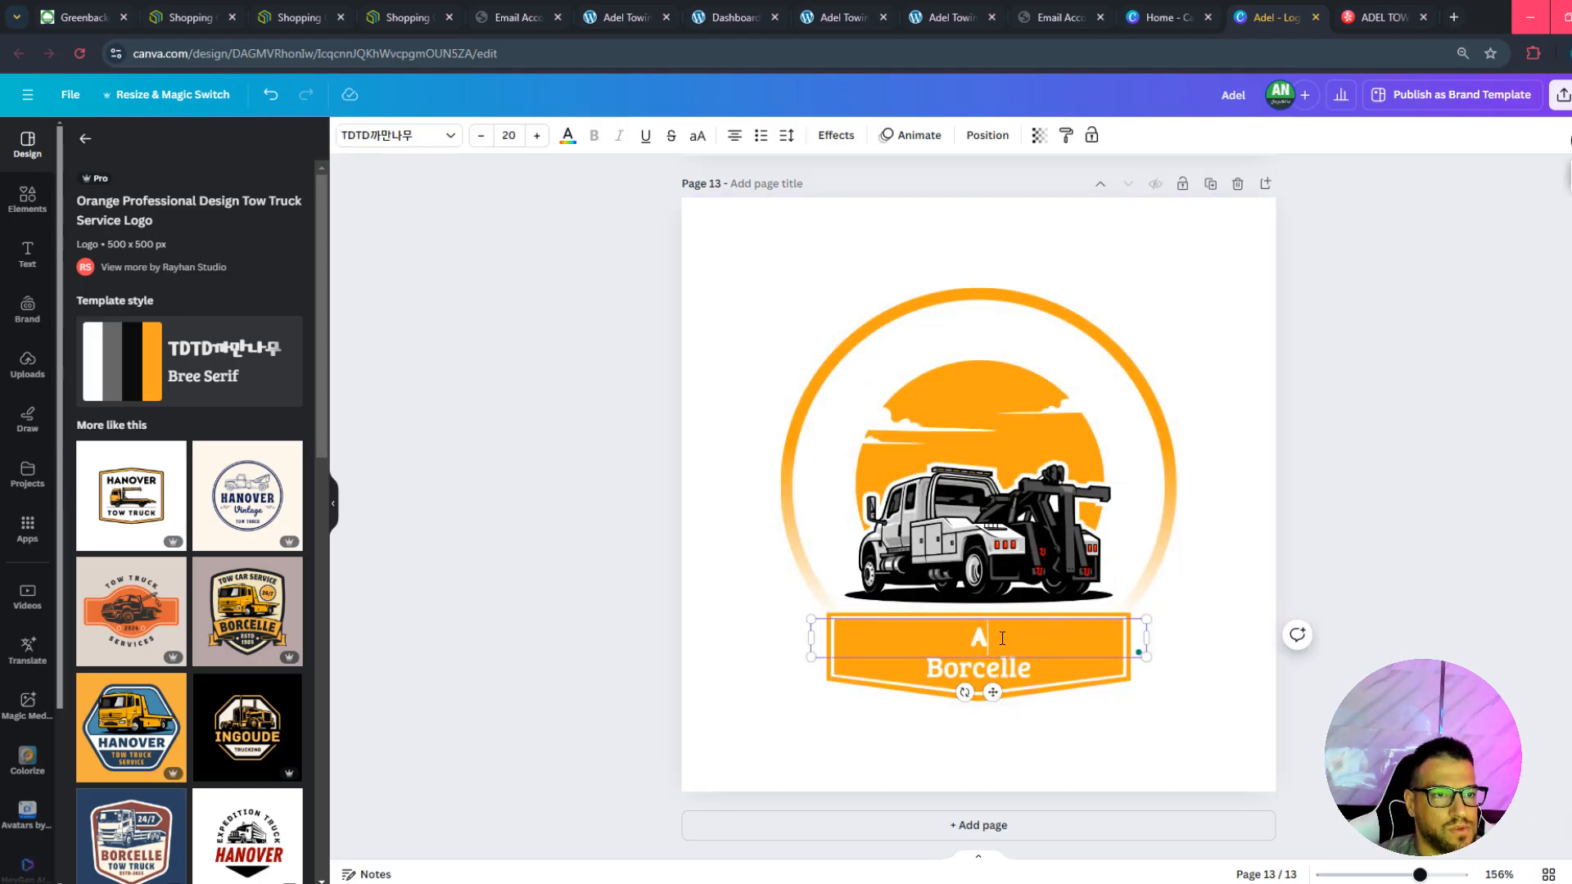
text(del Towing)
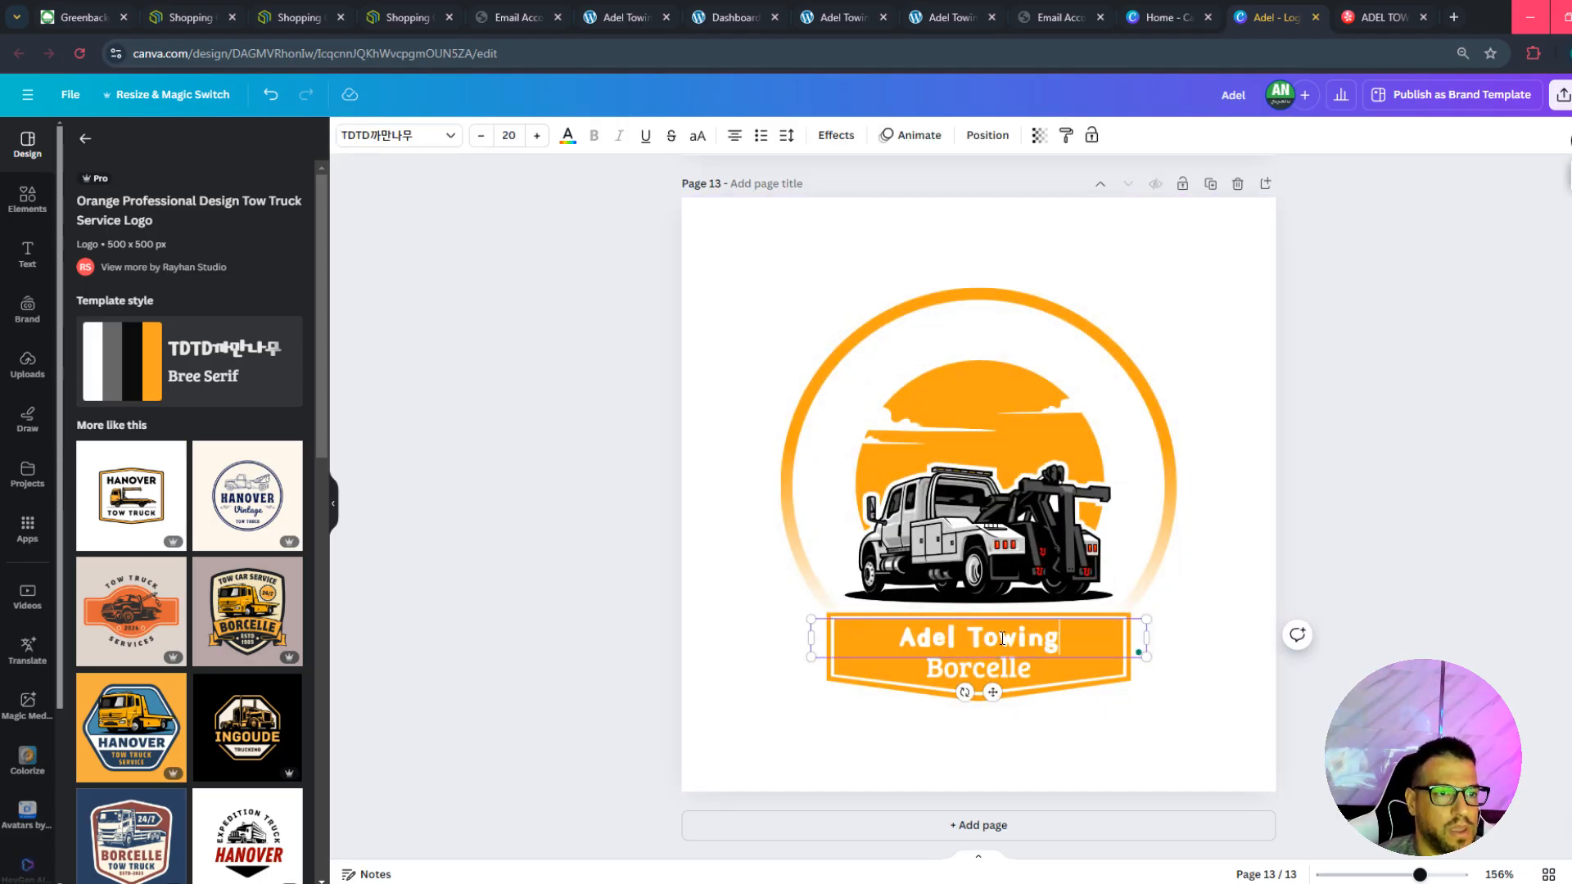
Replace the "Borcelle" text in the banner with "kenner", copied from the Yelp page's web address.
double_click(1004, 674)
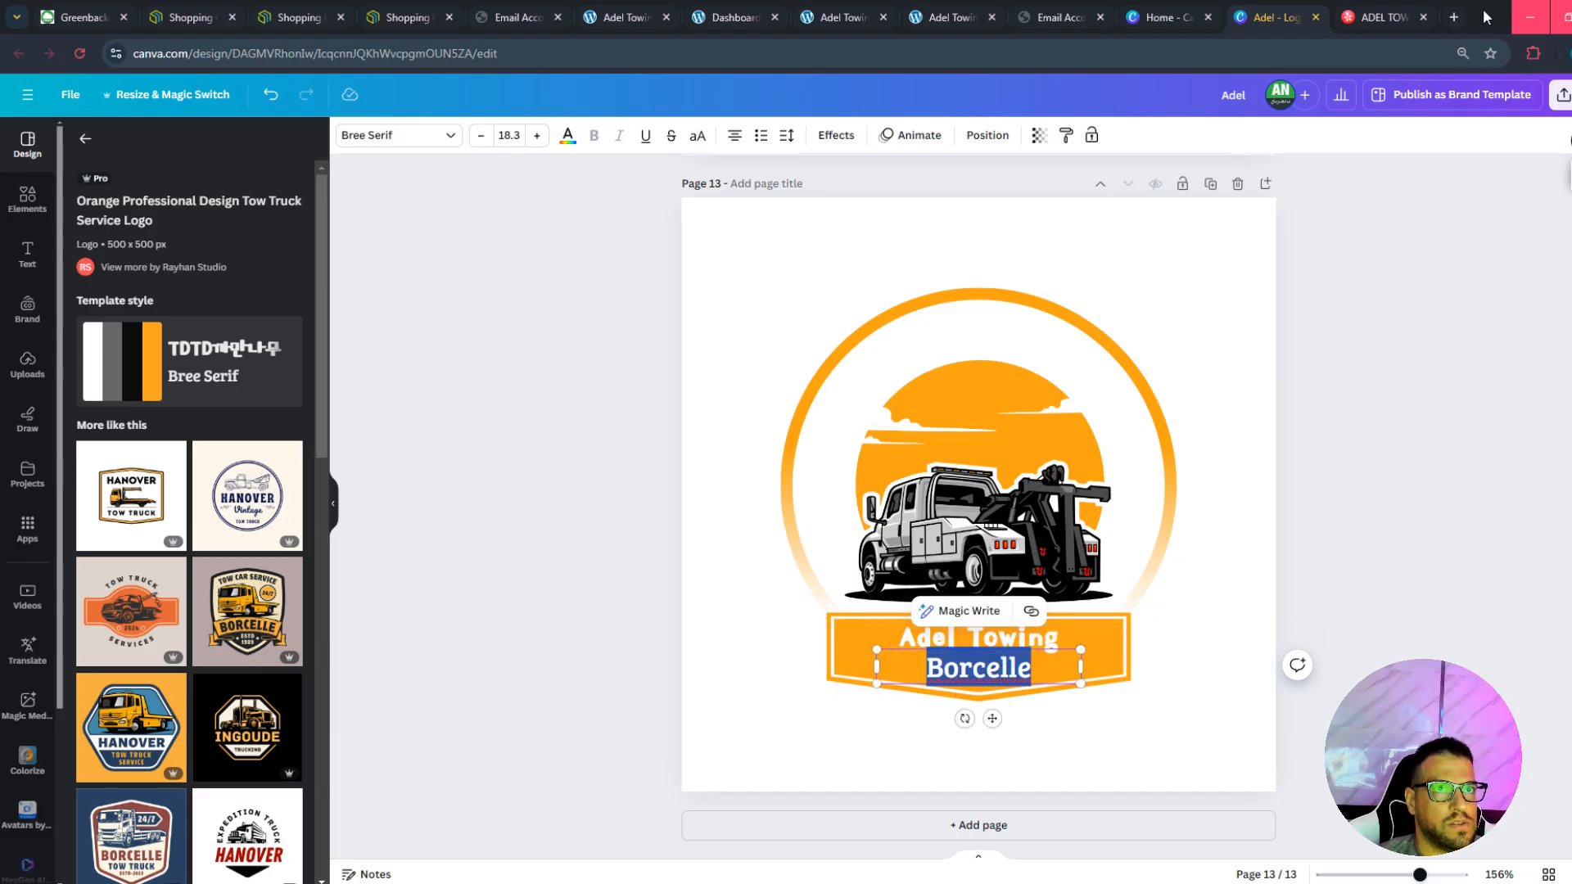
click(1383, 17)
double_click(301, 51)
key(ctrl+c)
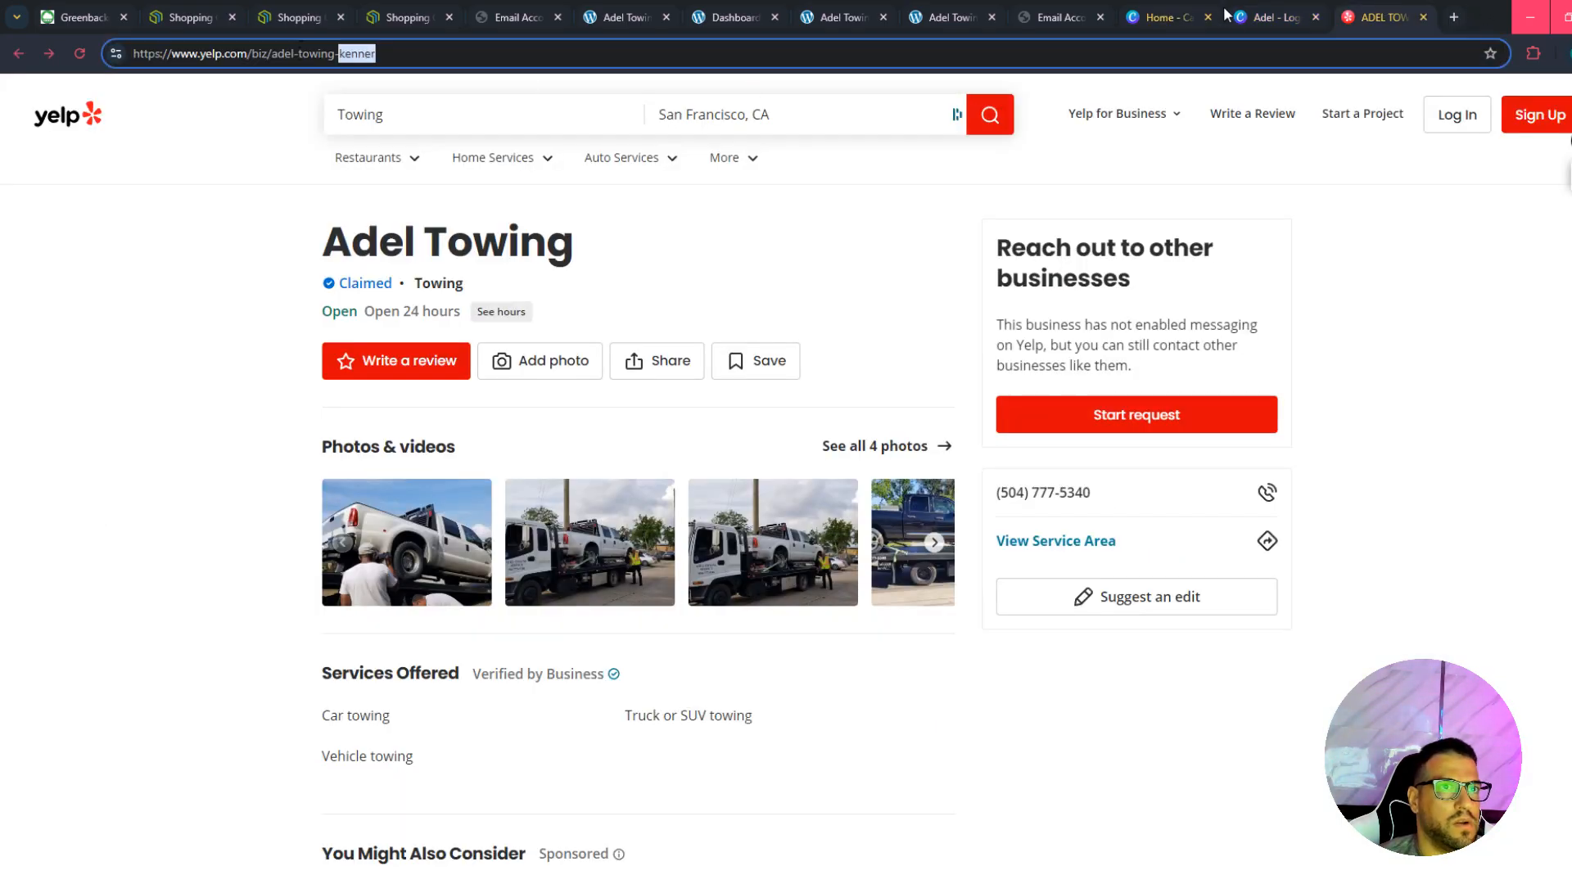
click(1268, 15)
key(ctrl+v)
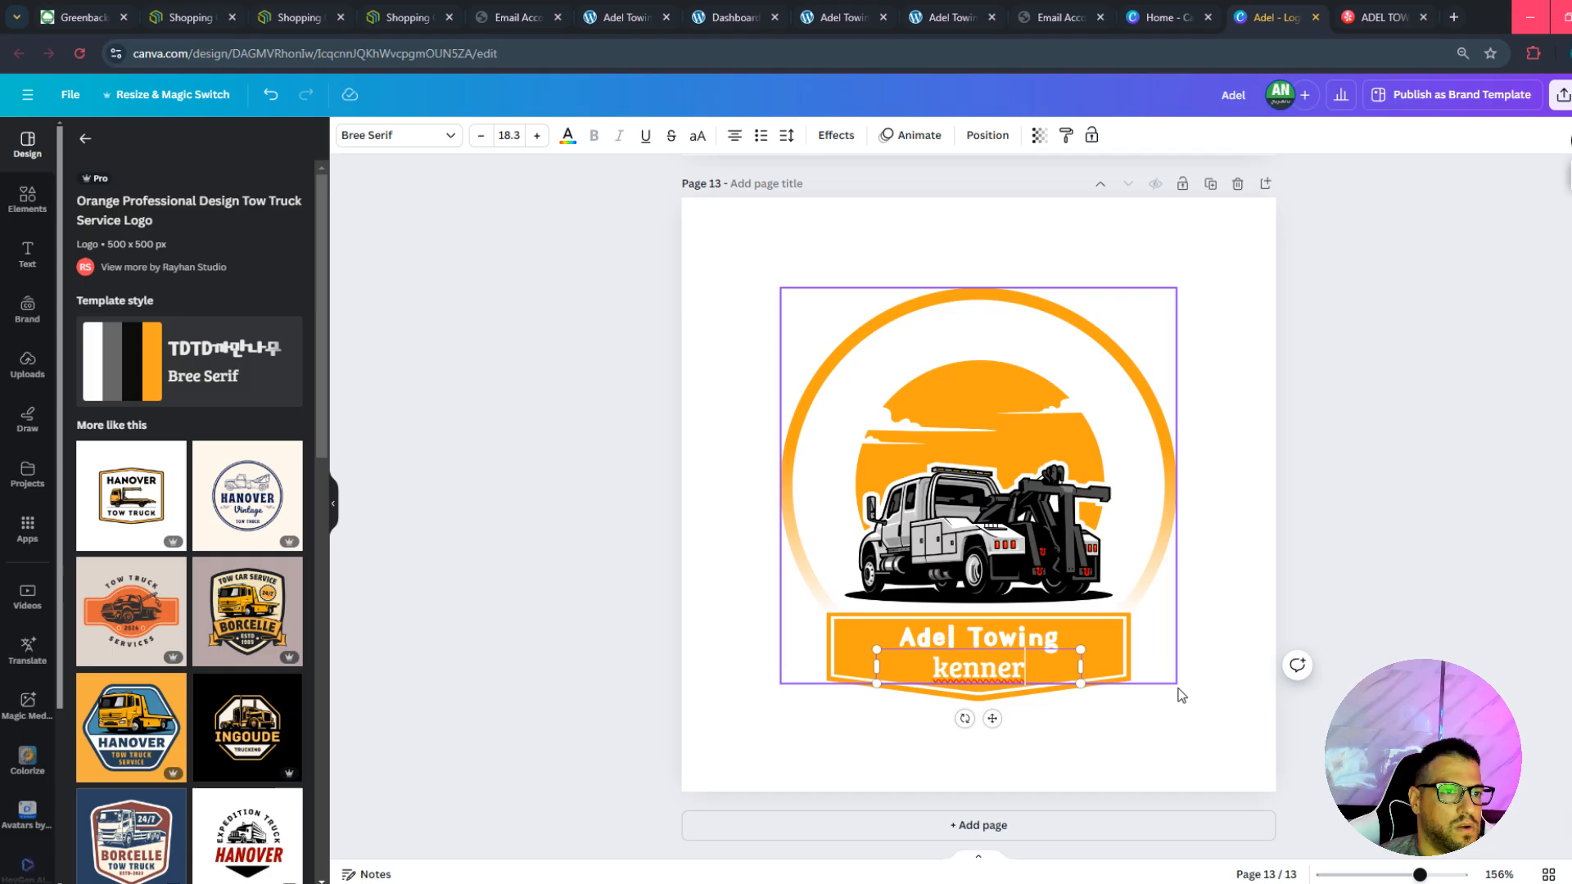
click(1189, 716)
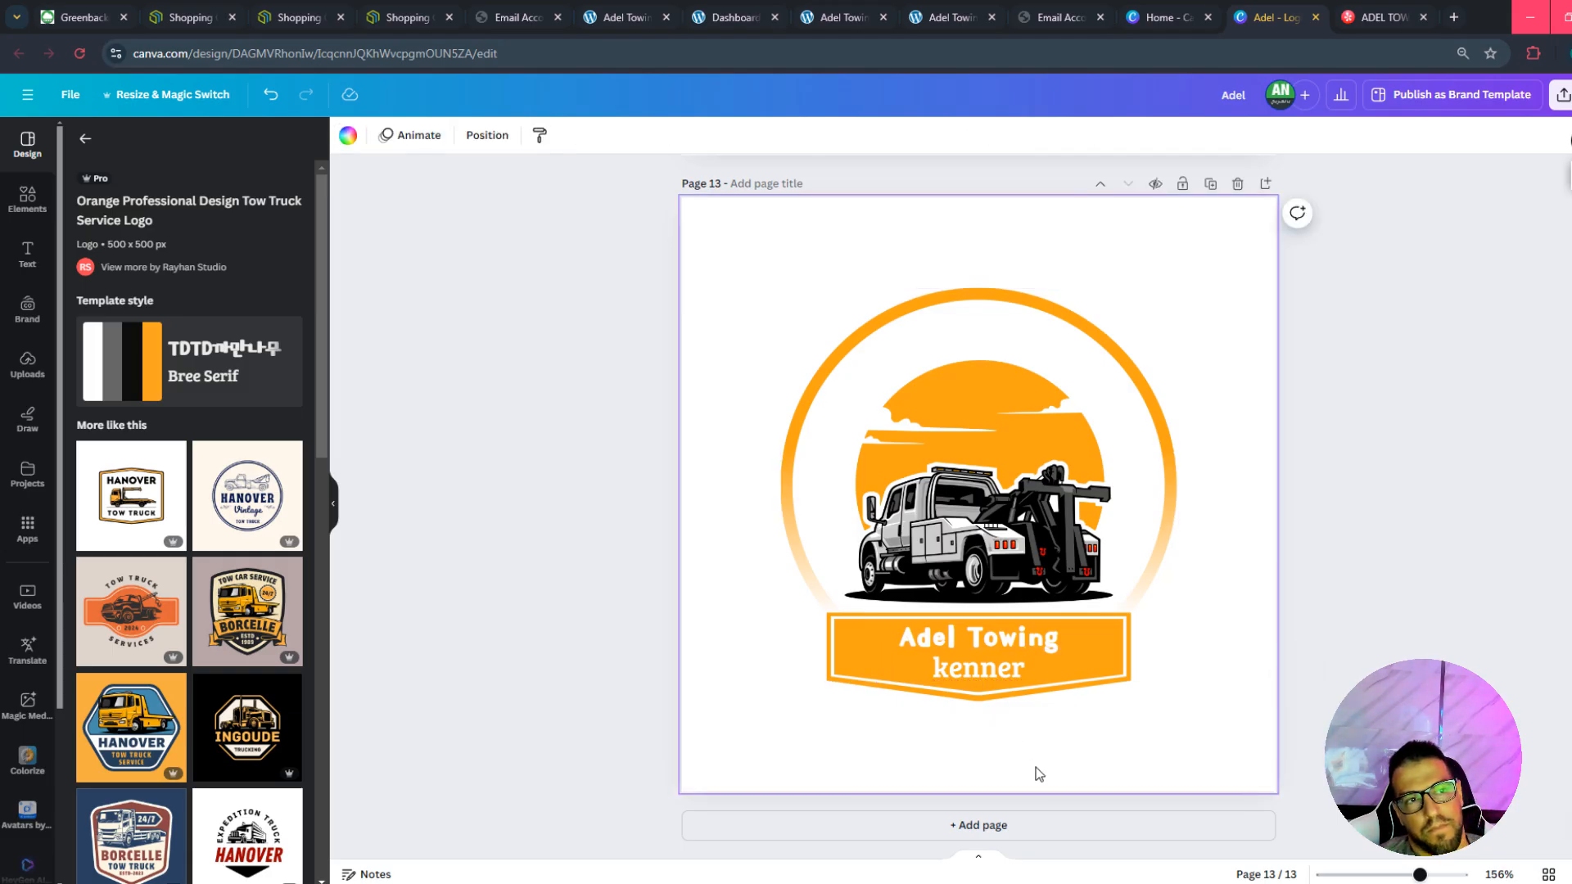
Recolor the top orange of the ring around the tow truck to black (#000000).
click(901, 417)
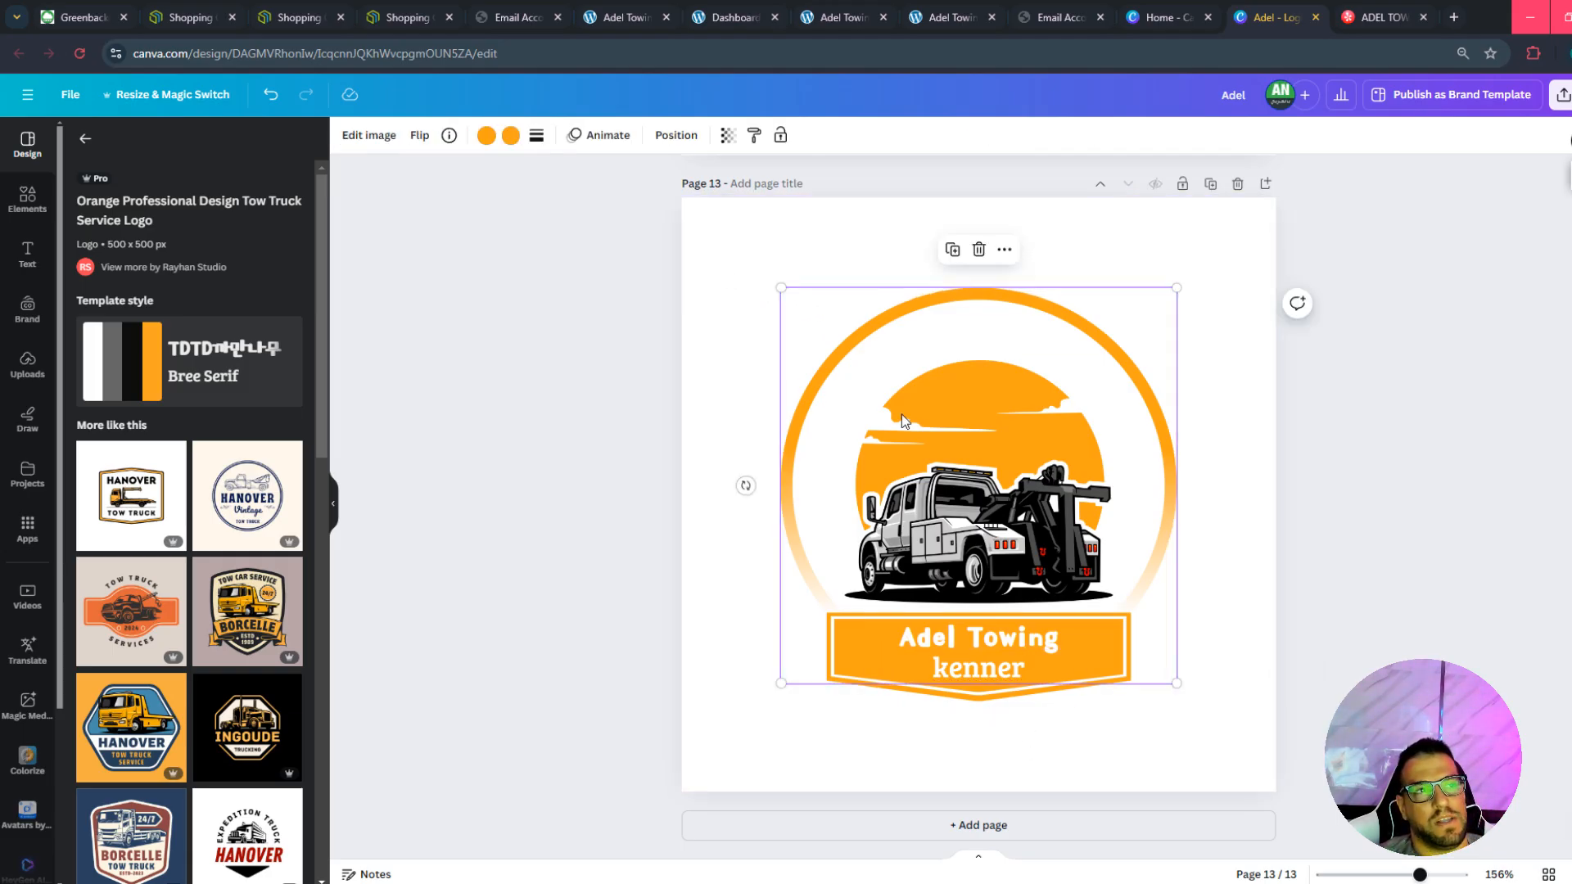
click(486, 137)
click(125, 228)
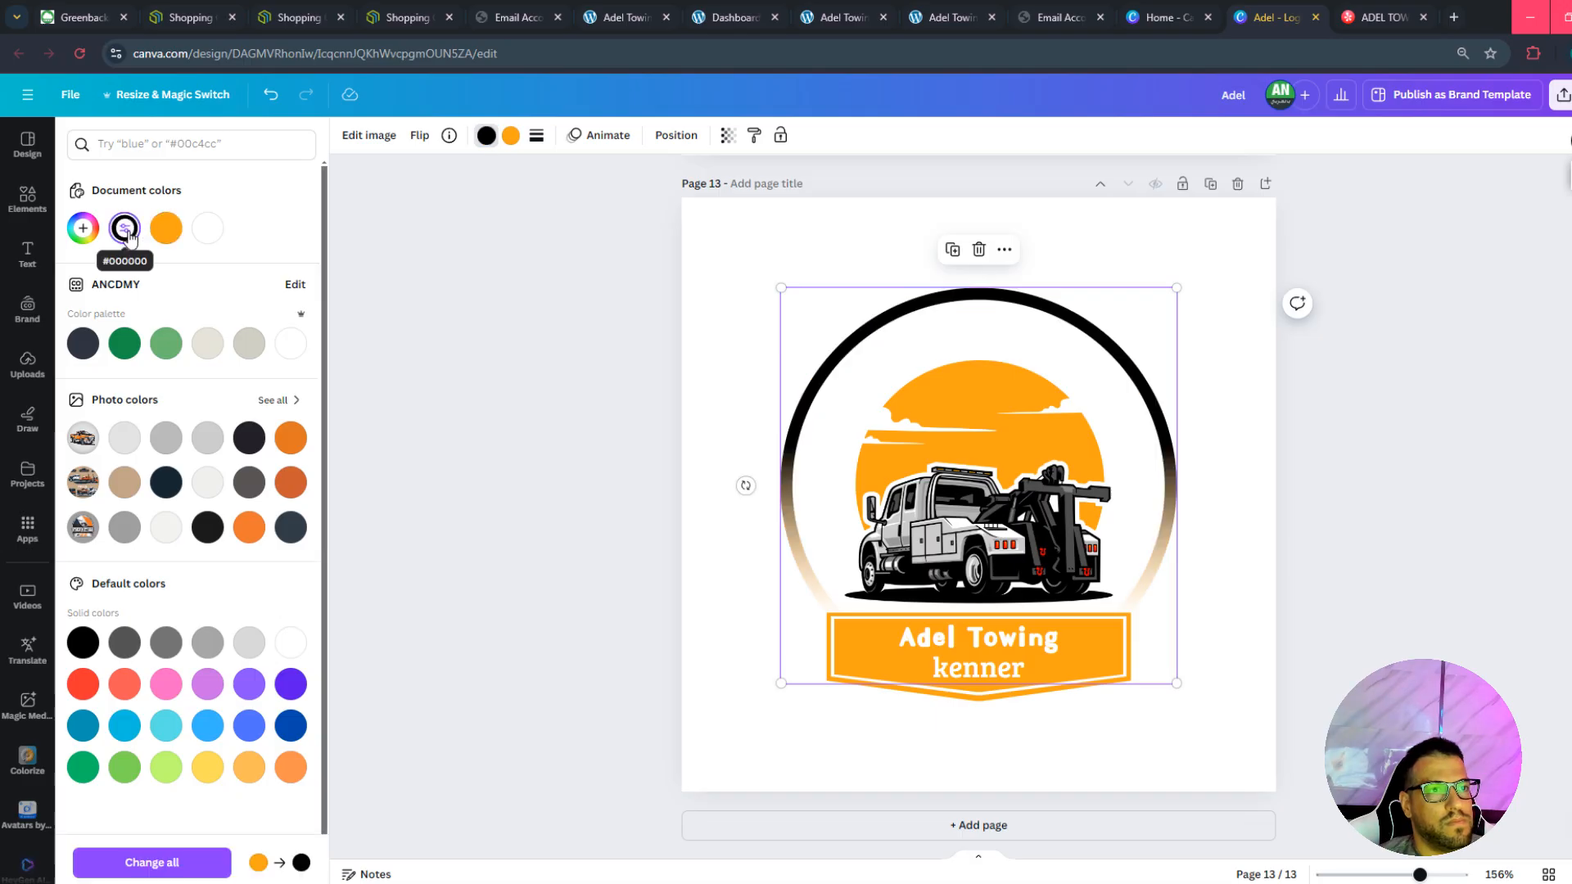
click(127, 231)
click(1015, 397)
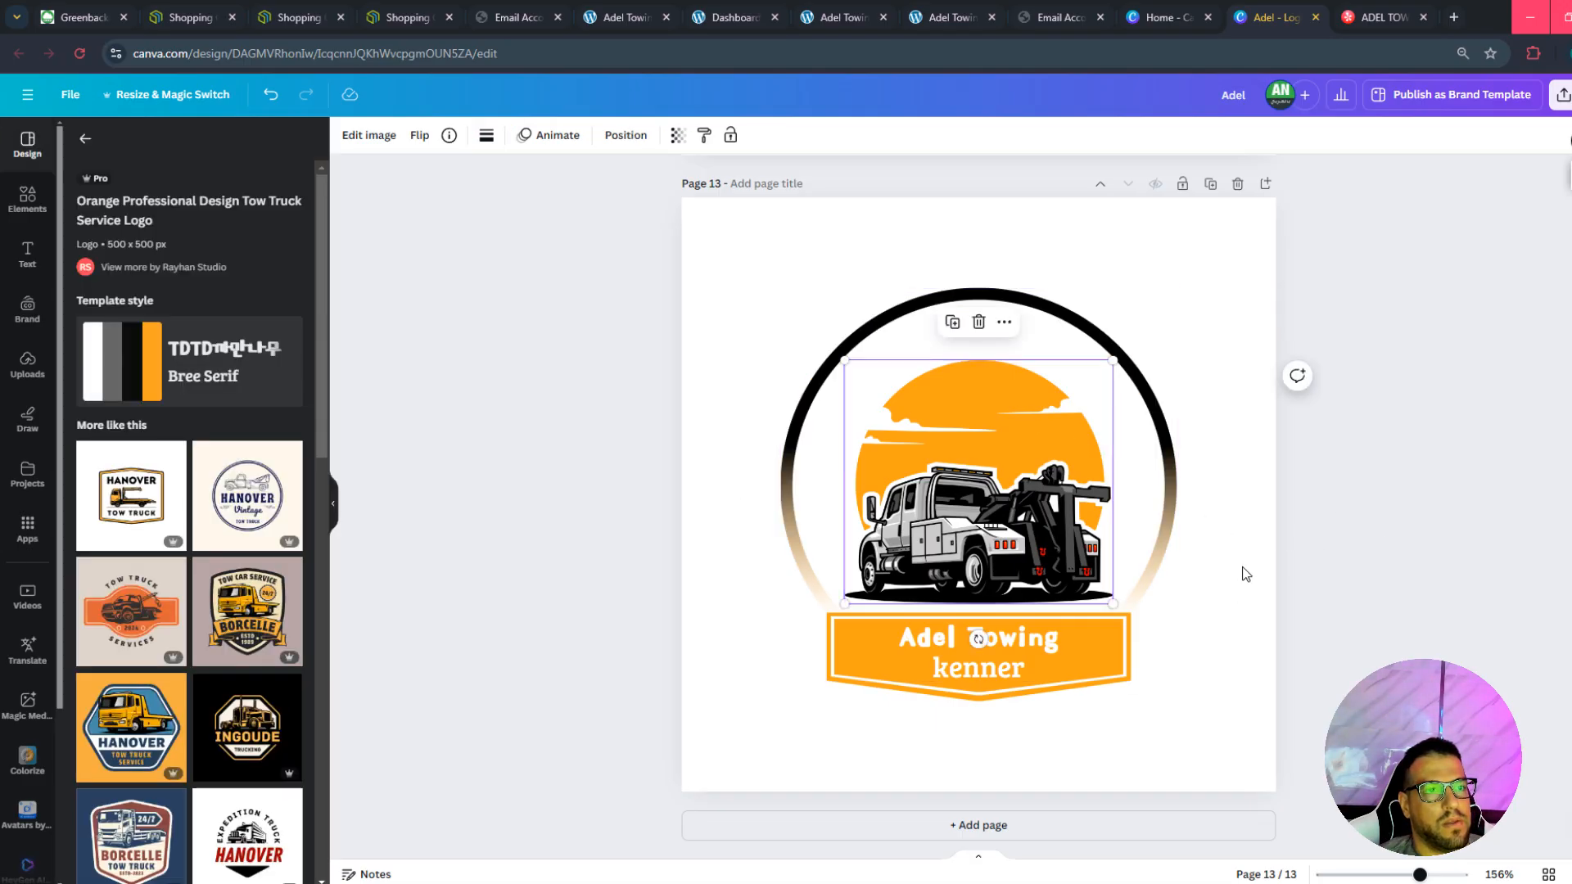
click(1239, 606)
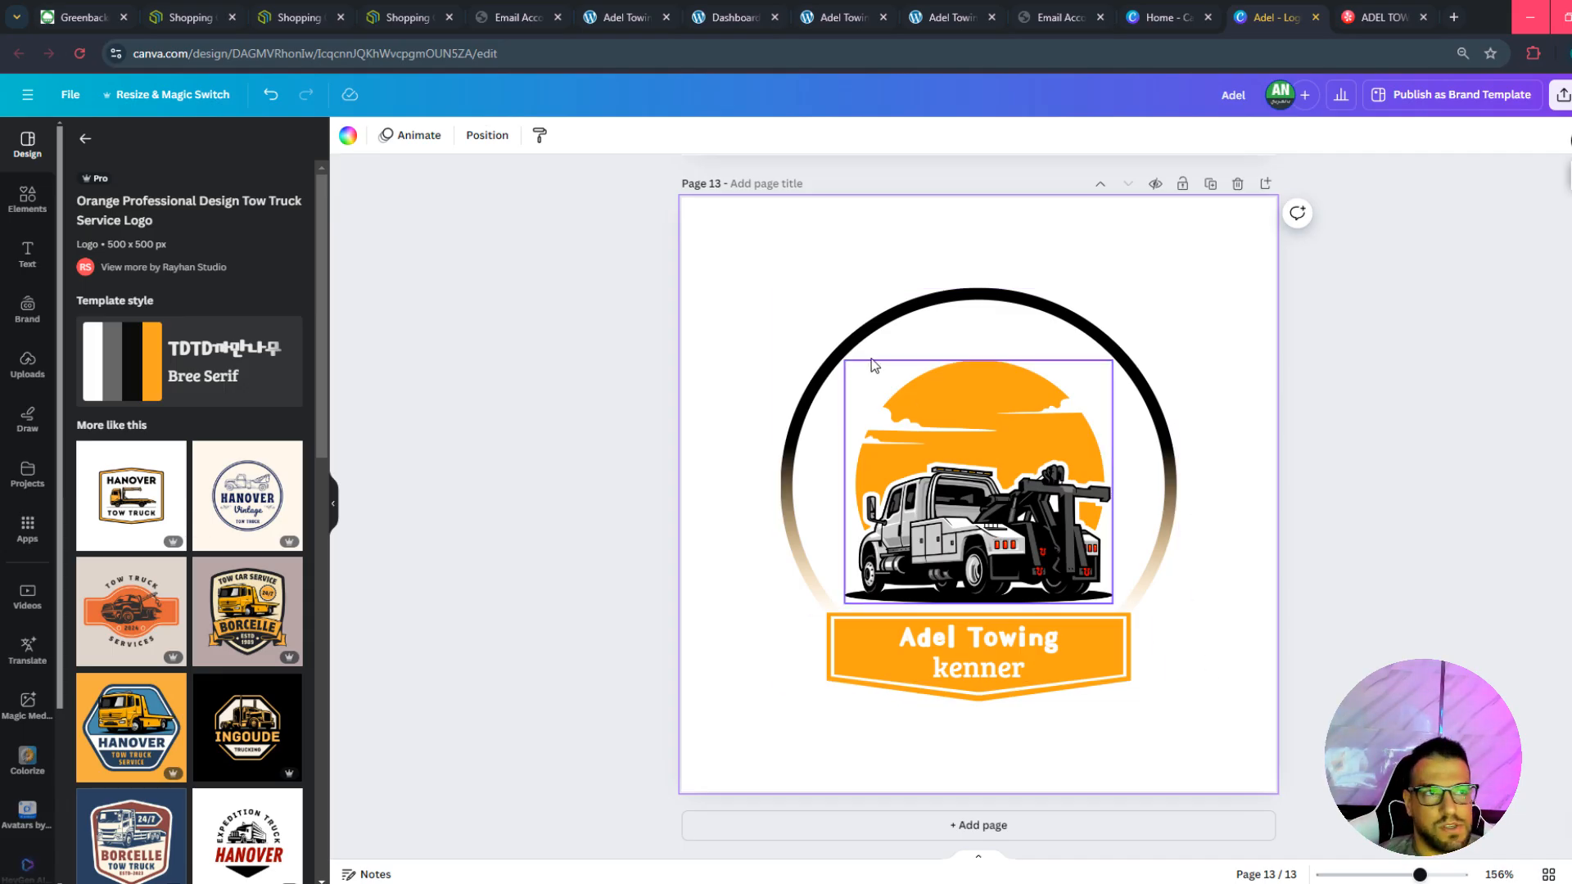
drag(729, 262, 1195, 565)
click(1398, 475)
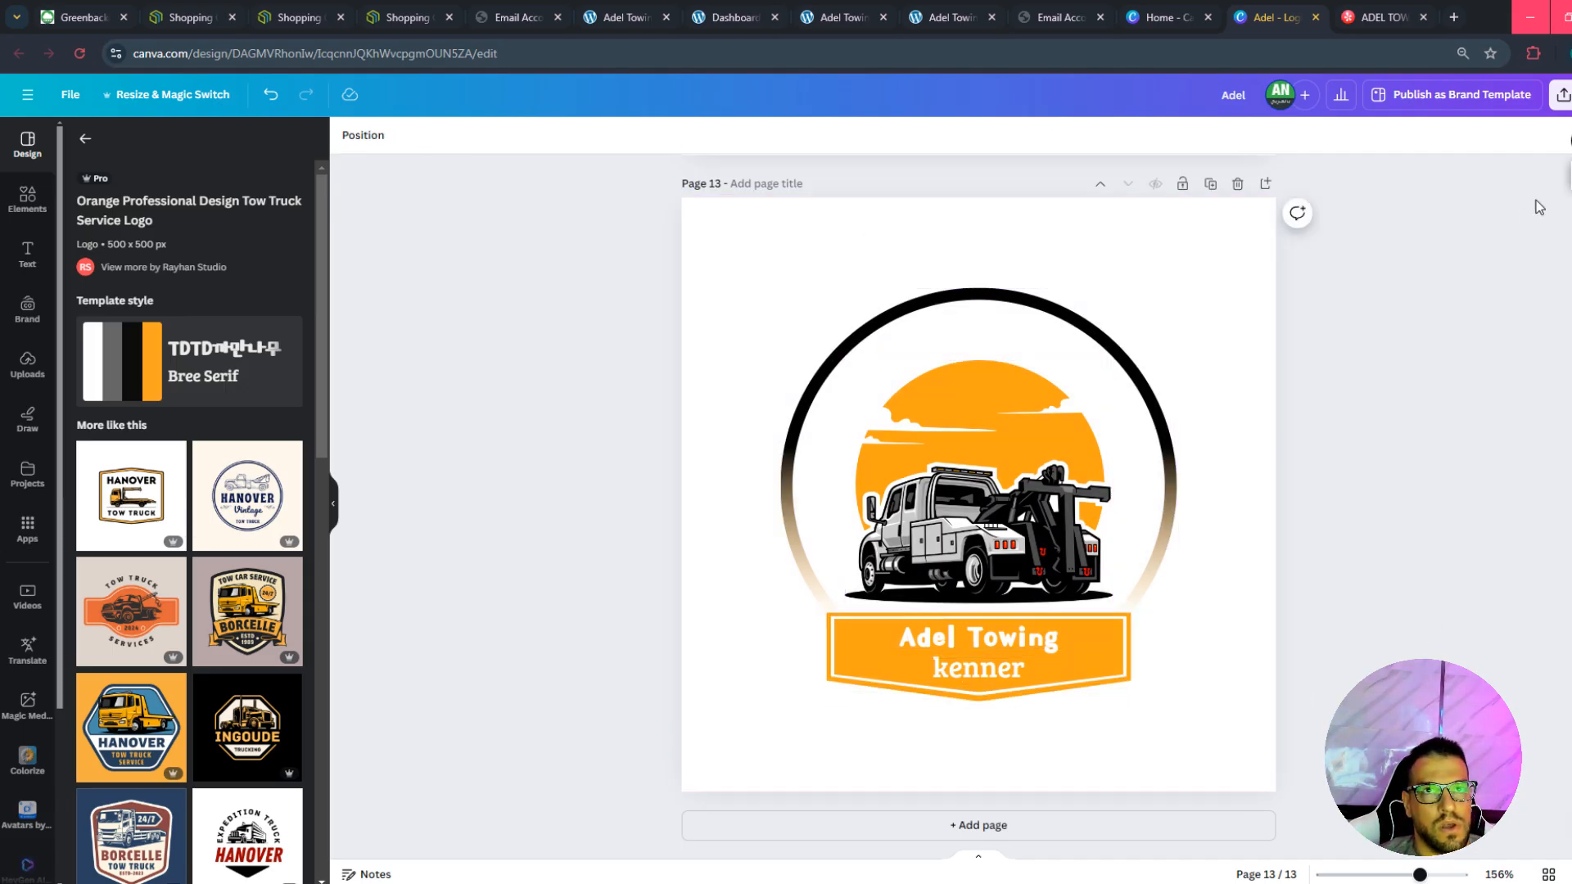
Configure a PNG download of the current page only, with transparent background and a size of 1,000 × 1,000 px, then close the settings.
click(1562, 95)
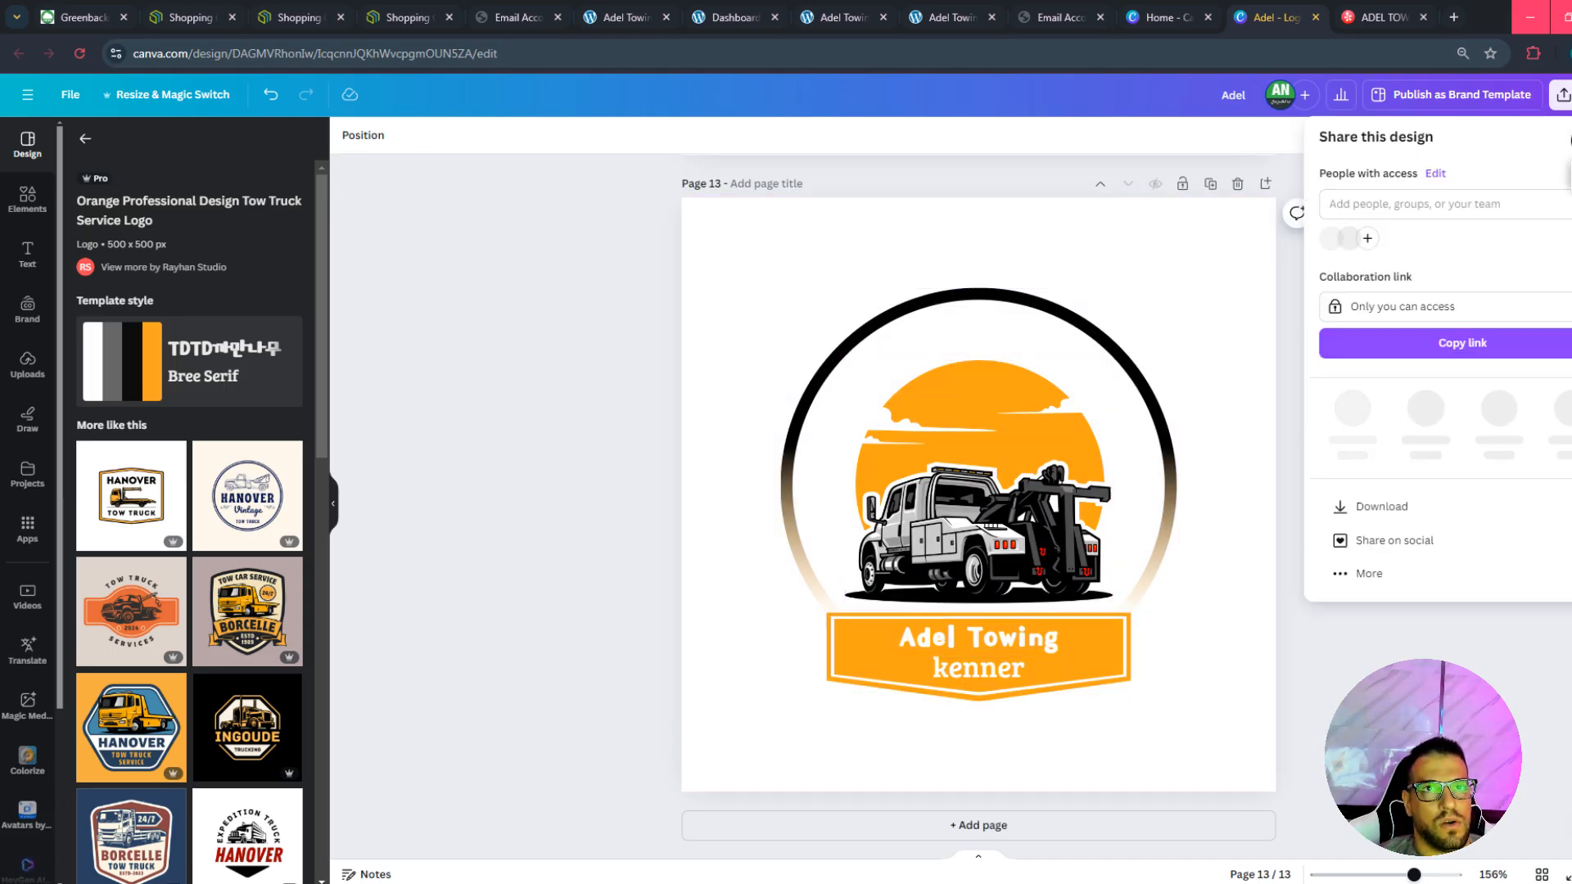
click(1412, 501)
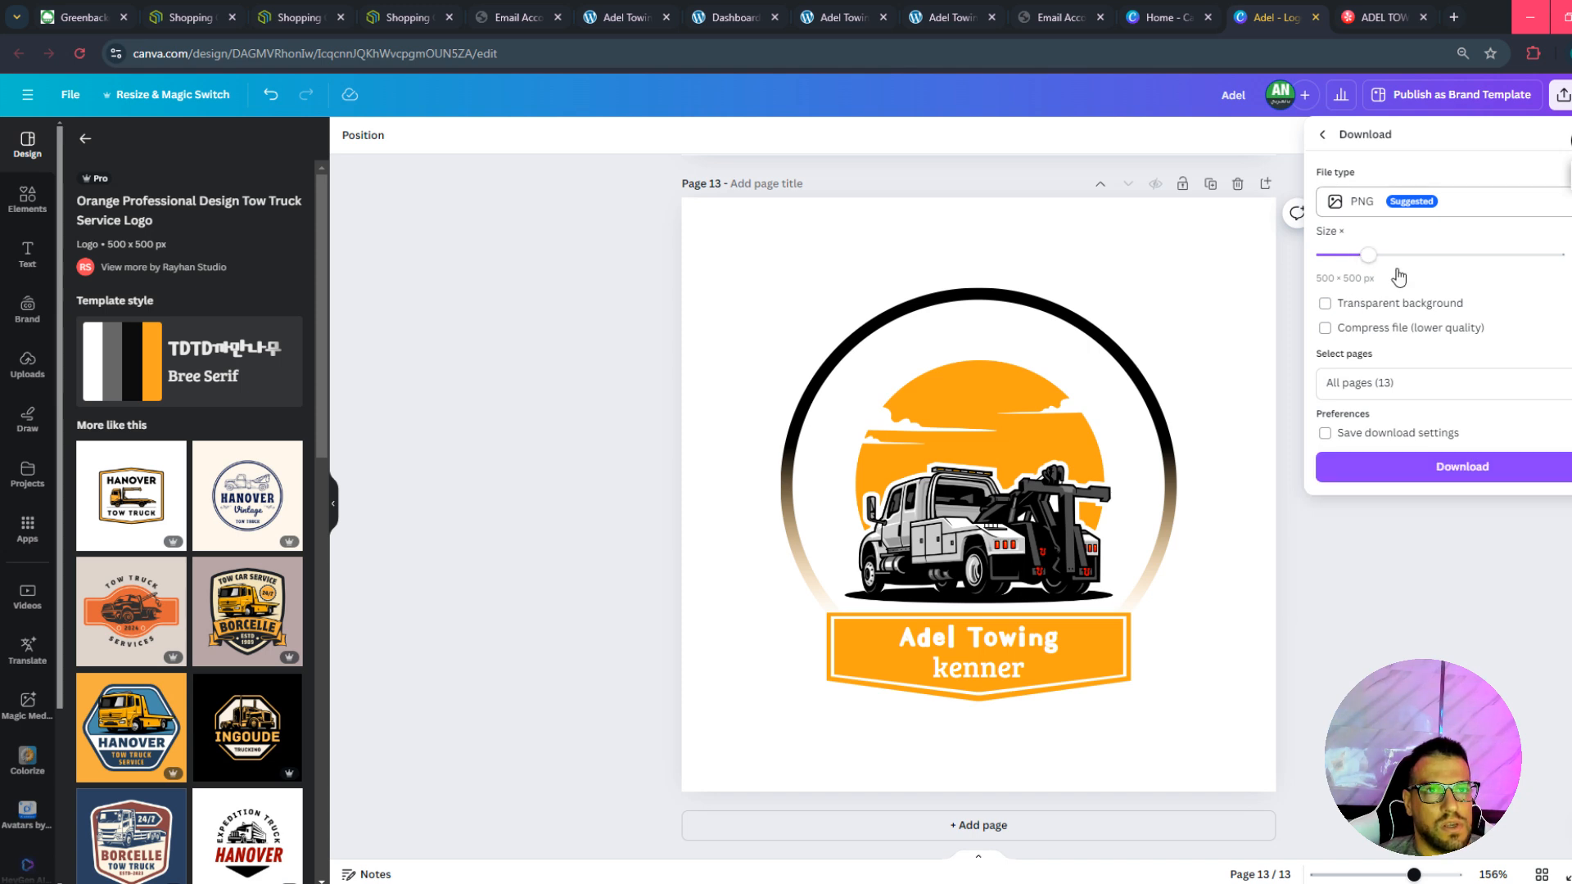
click(1433, 383)
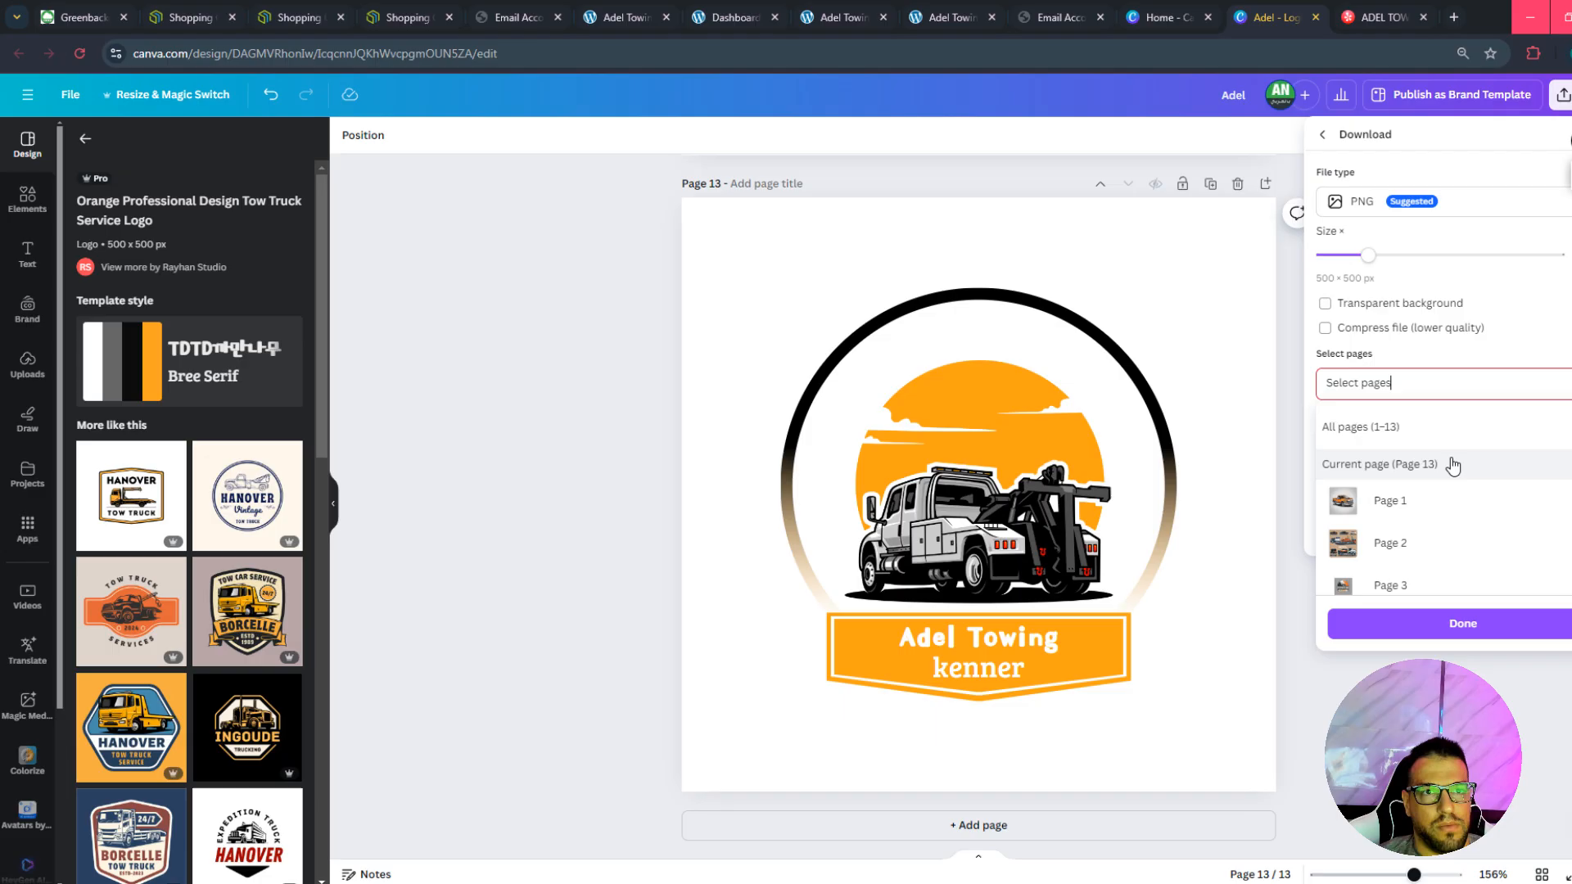
click(1411, 465)
click(1494, 624)
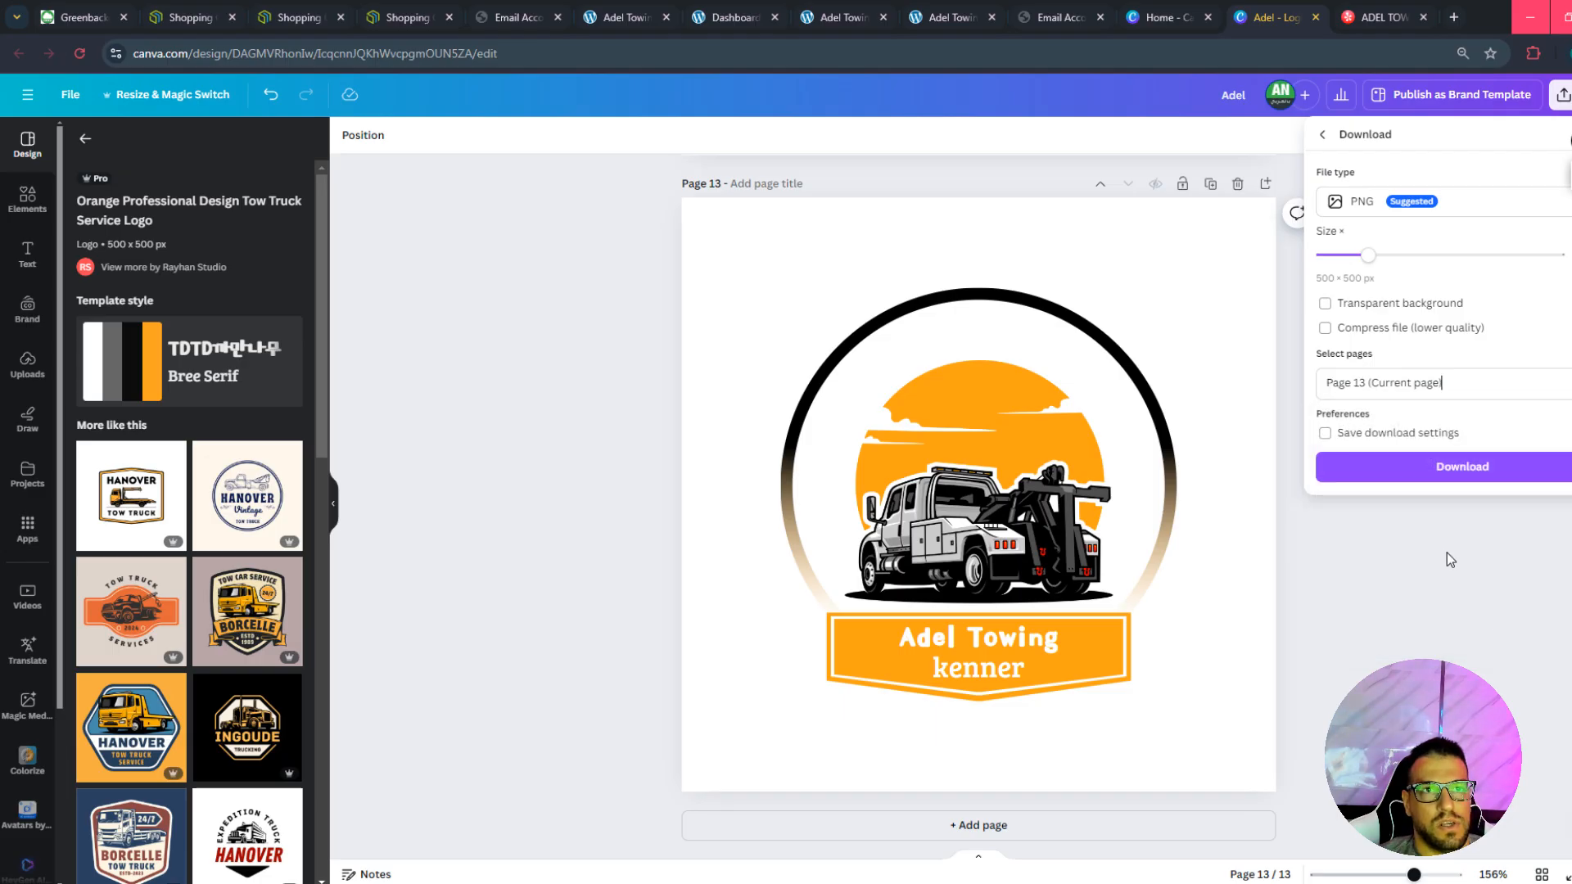
click(1351, 307)
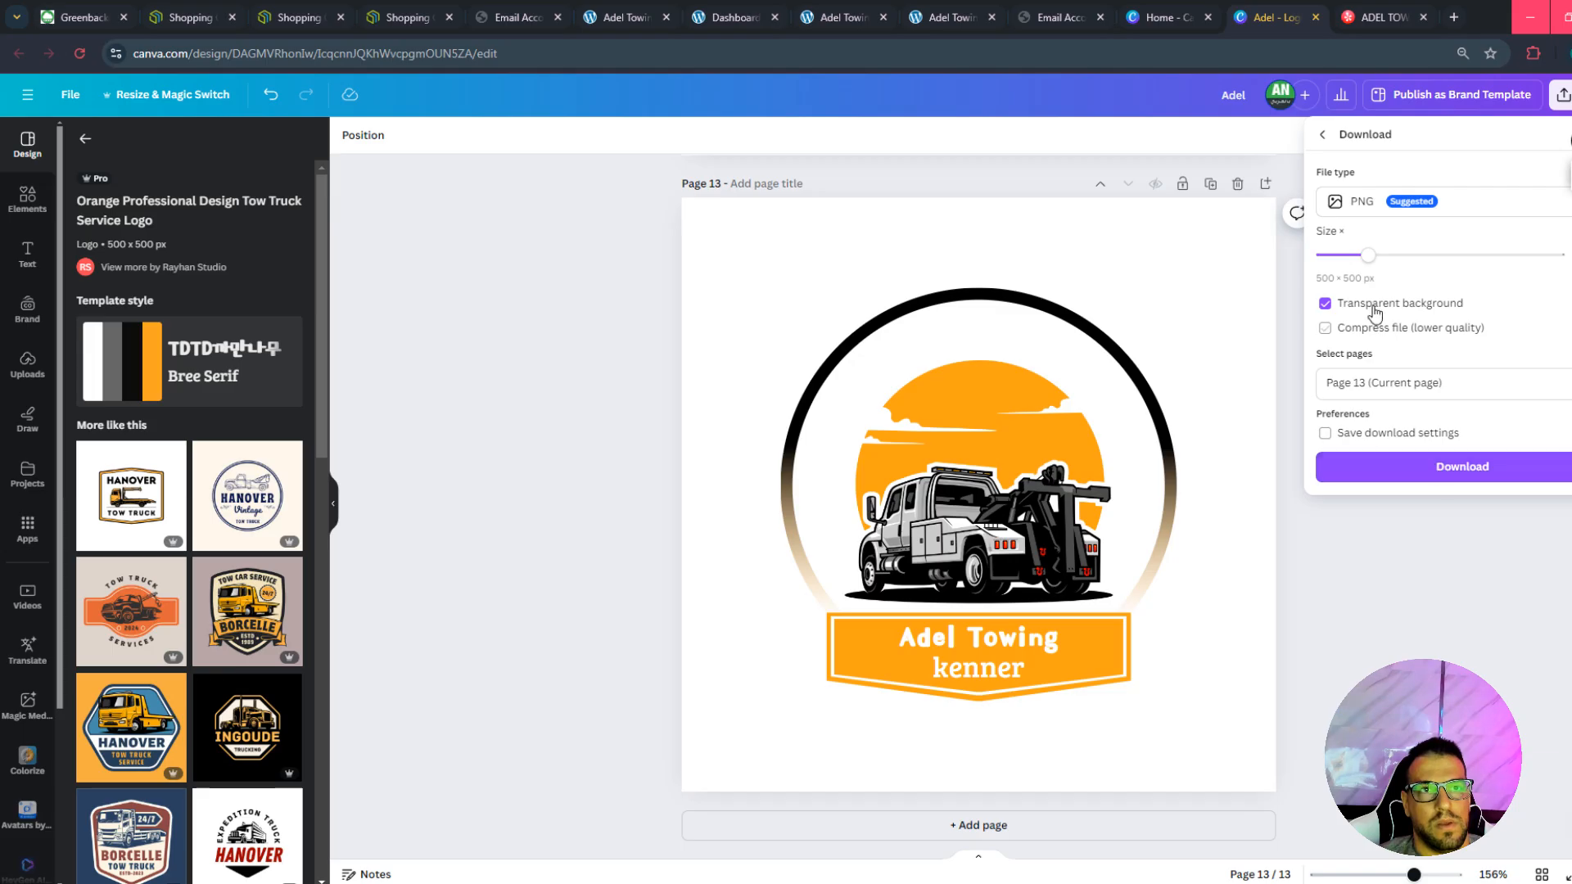
drag(1369, 257, 1460, 263)
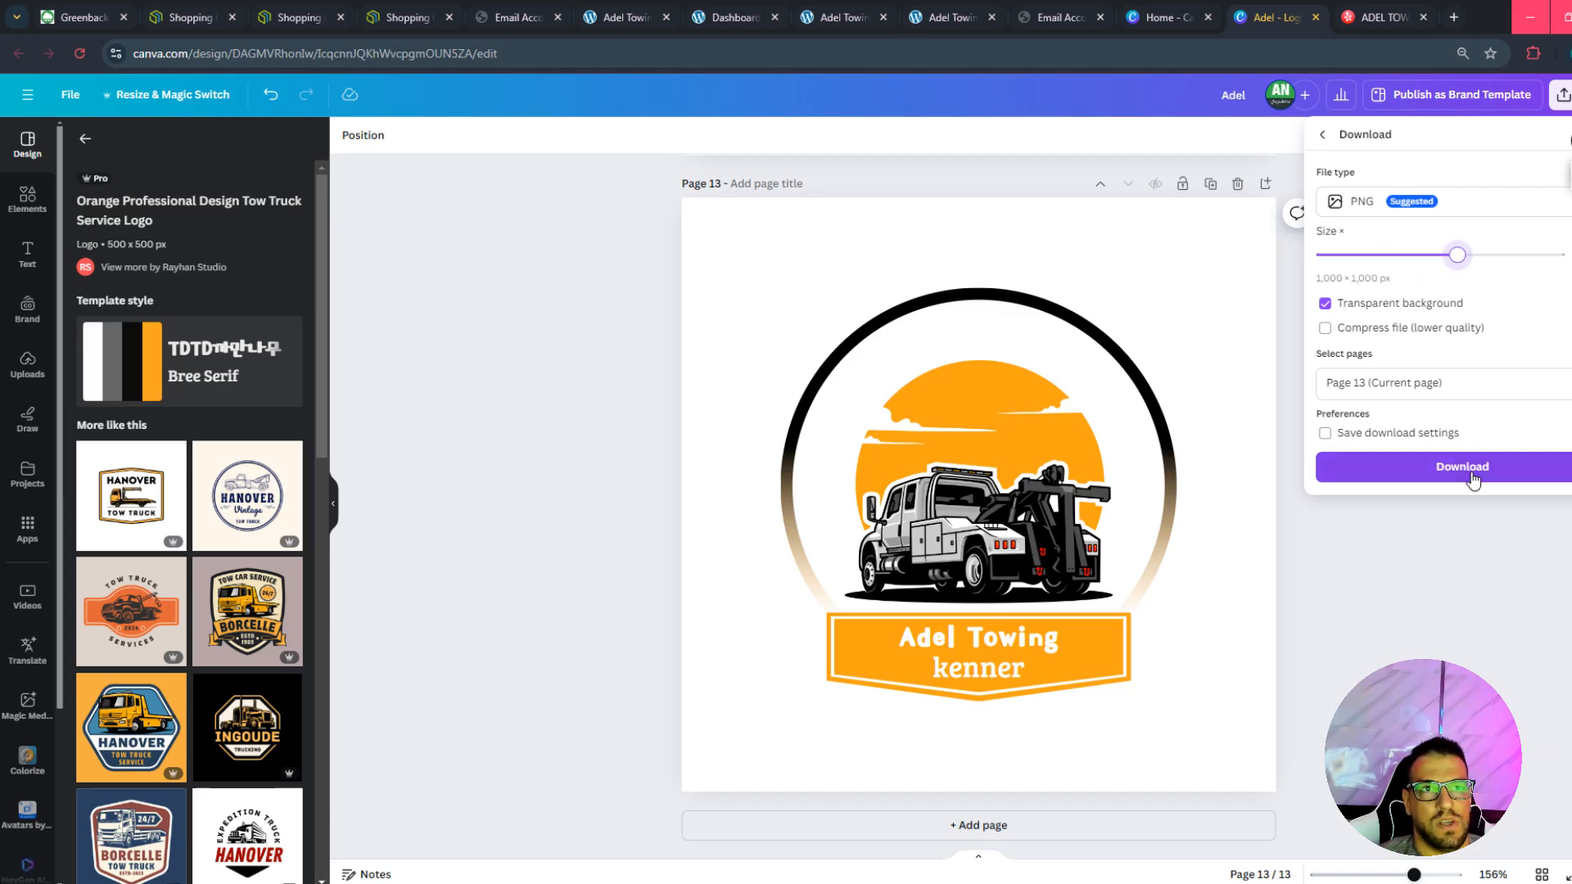
click(1409, 569)
drag(790, 315, 1257, 631)
click(1289, 691)
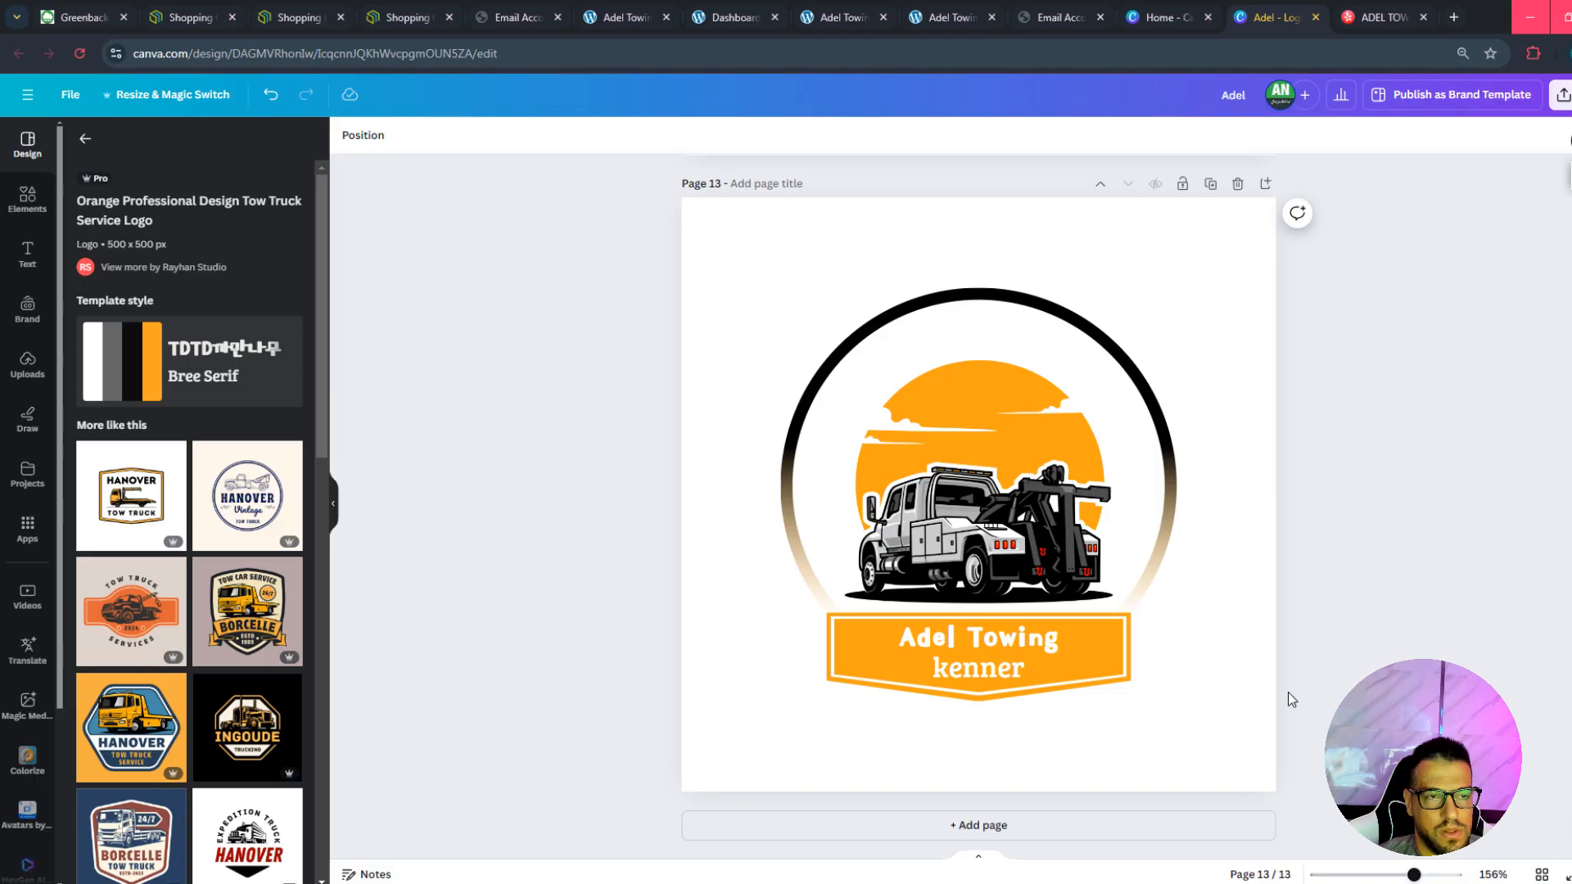
On a new blank page, generate Magic Media images from "make 2d logo, for adel towing", plus more like the blue truck logo.
click(1088, 831)
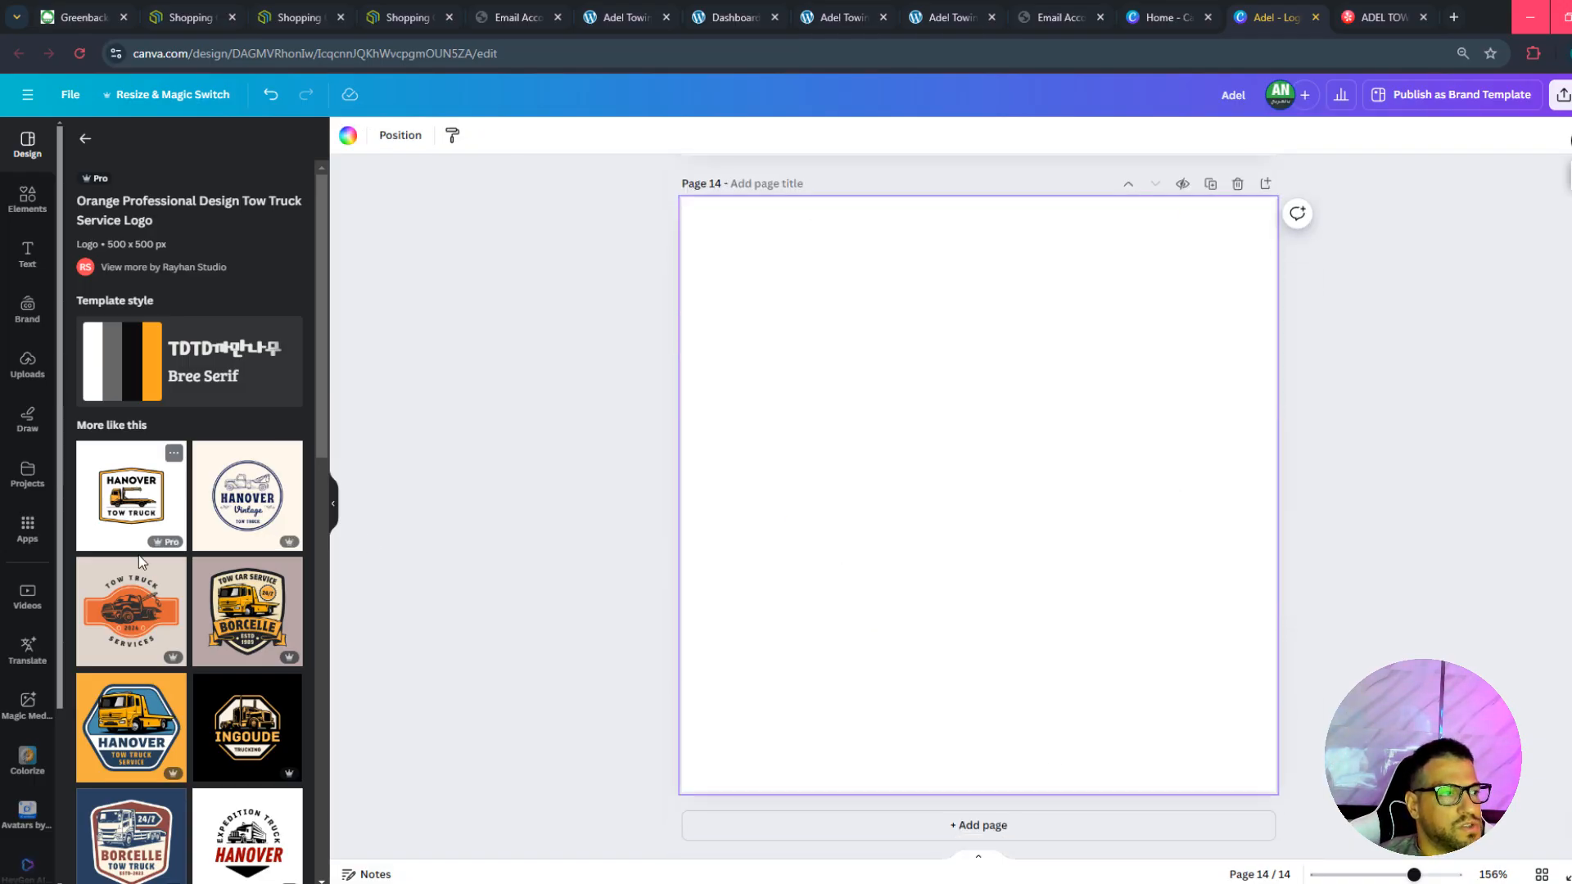
scroll(31, 753, down, 3)
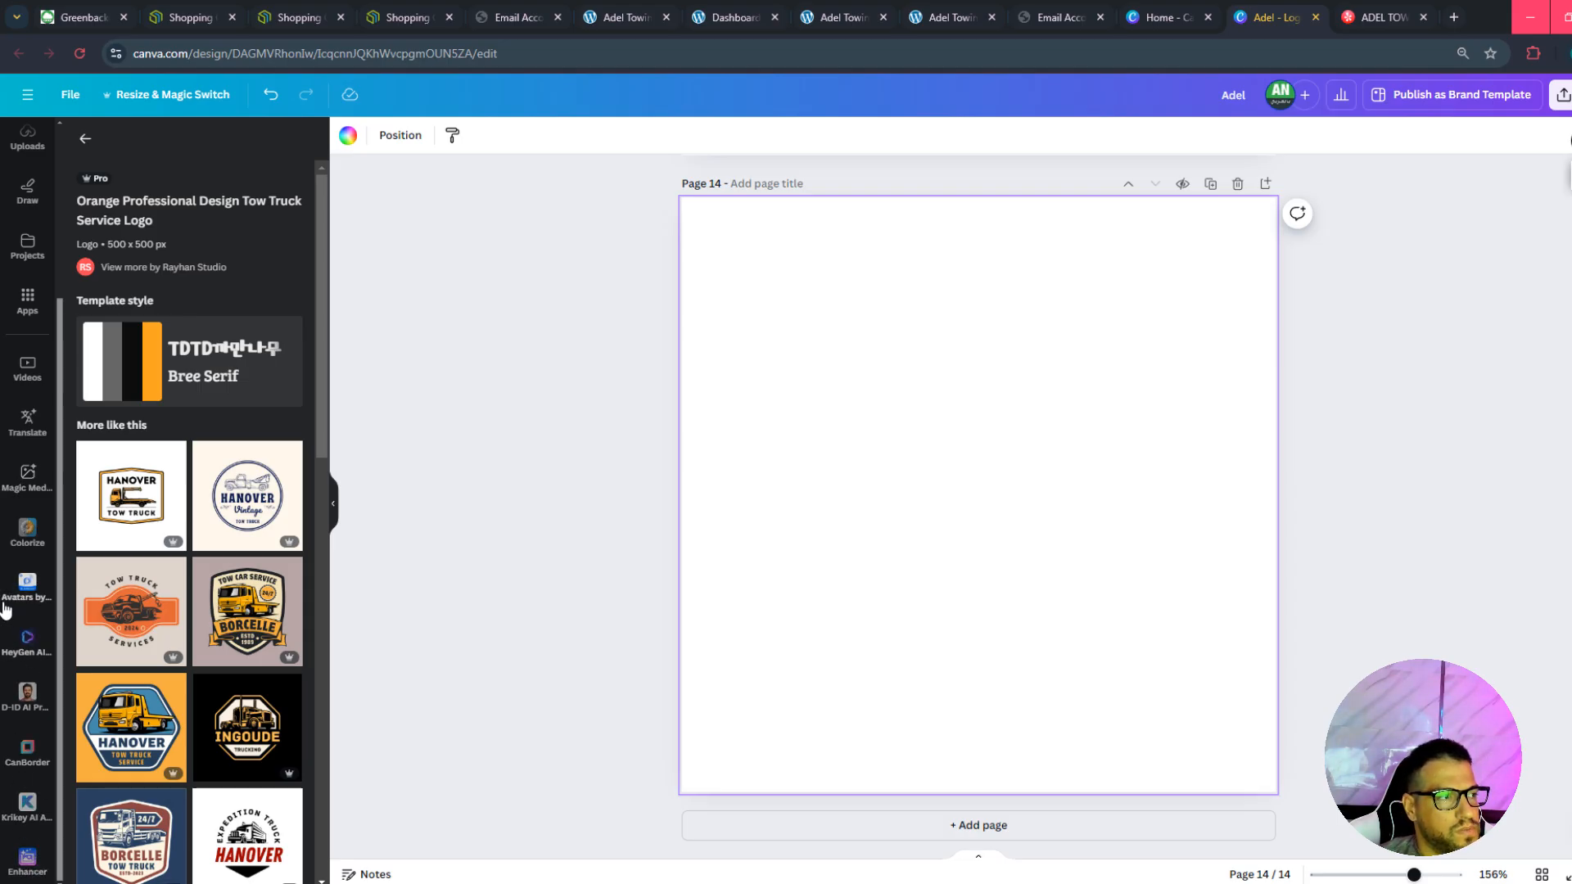
click(23, 495)
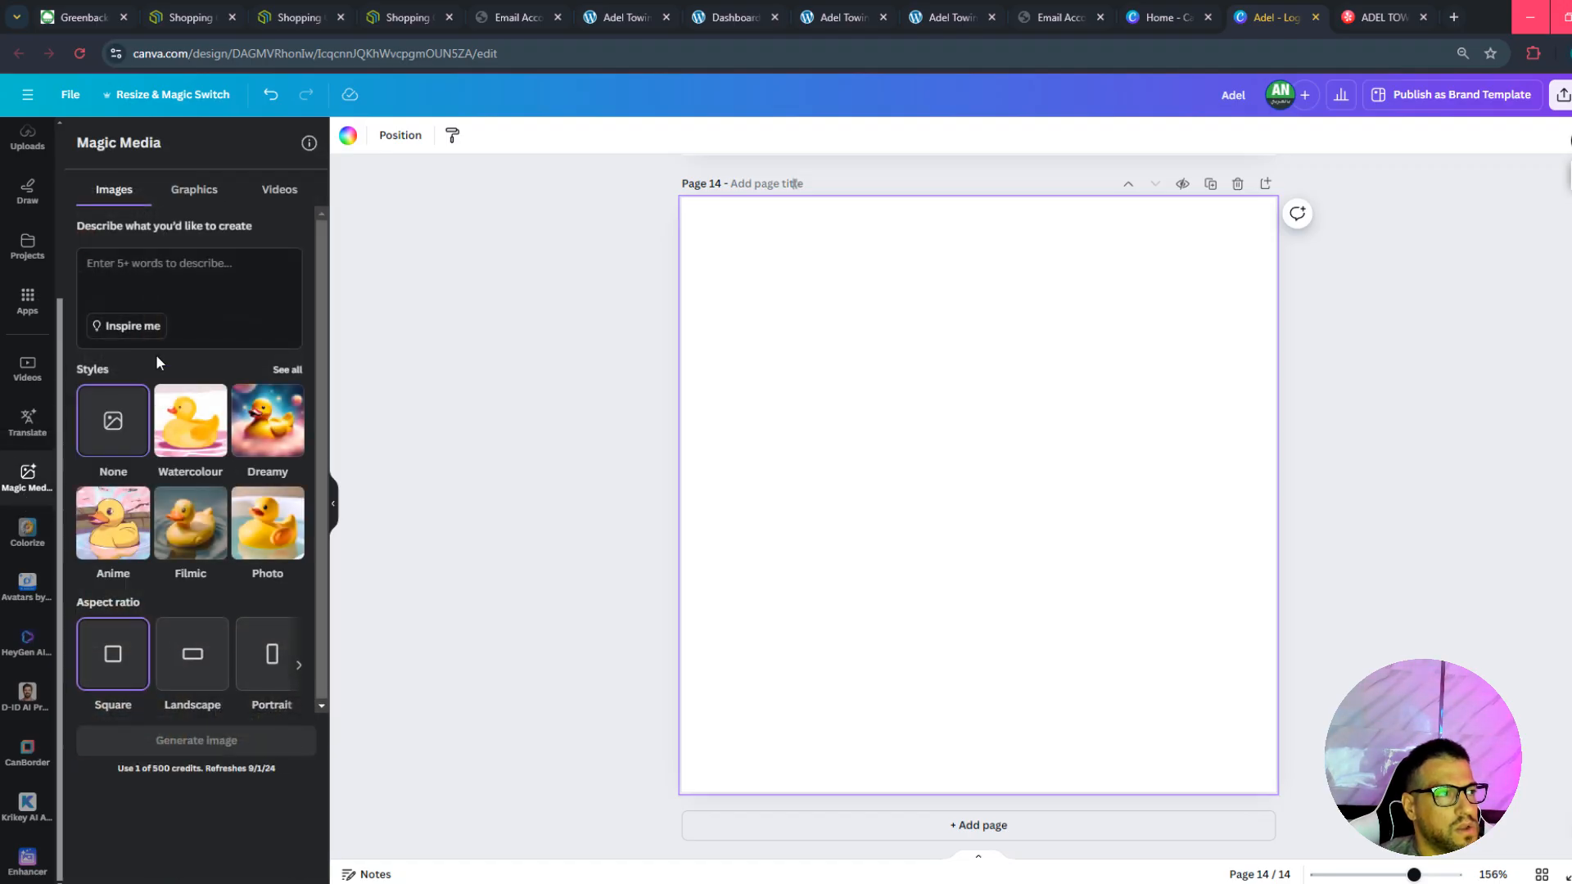
click(183, 275)
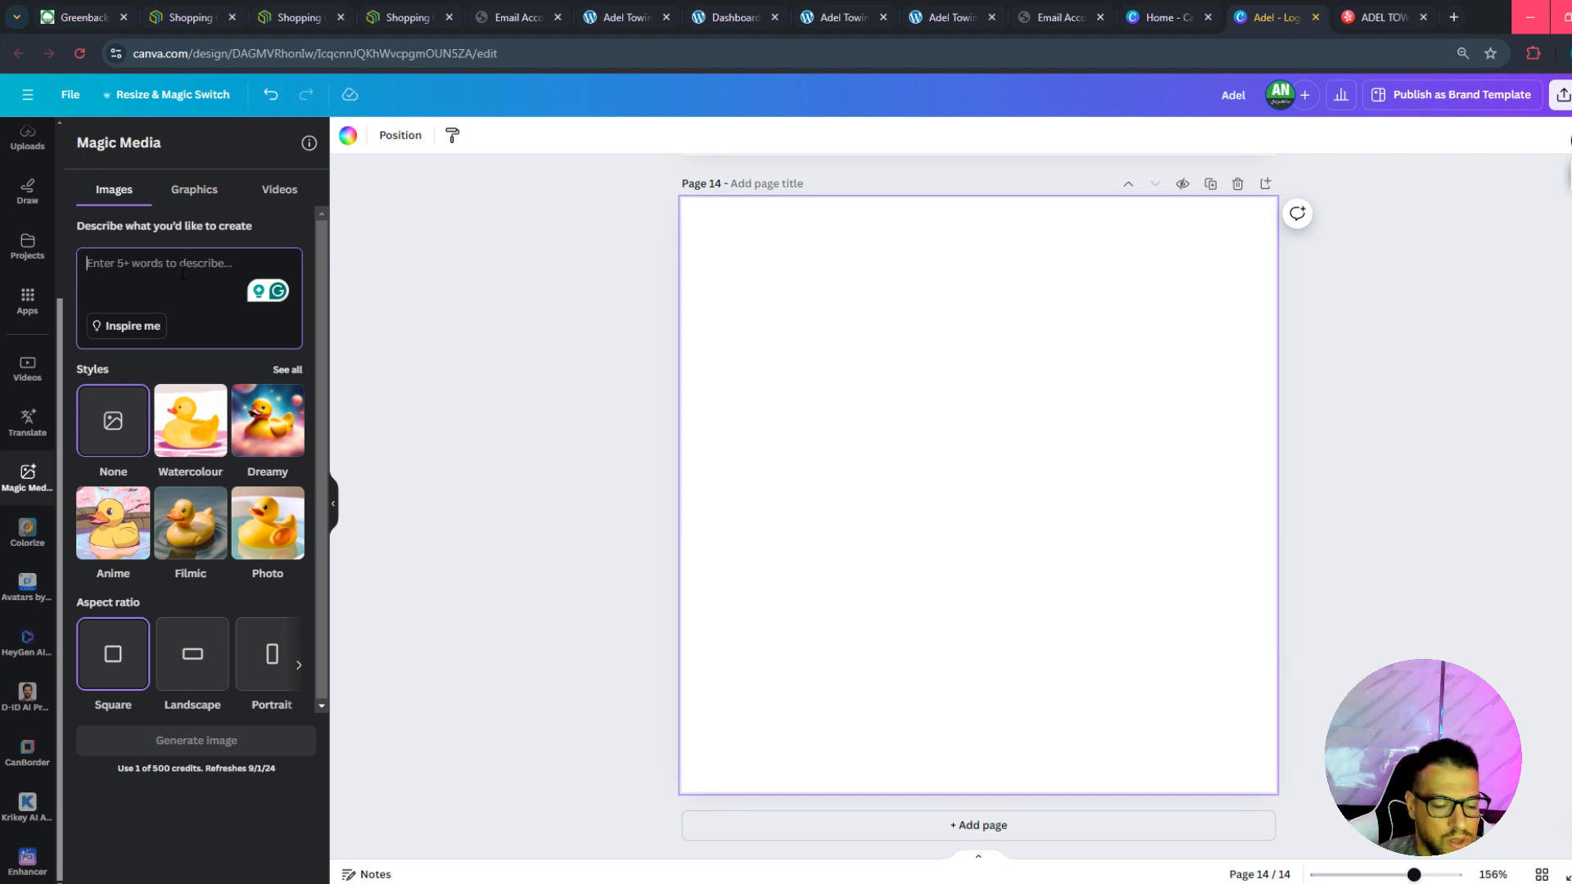
text(make 2d logo, for adel towing)
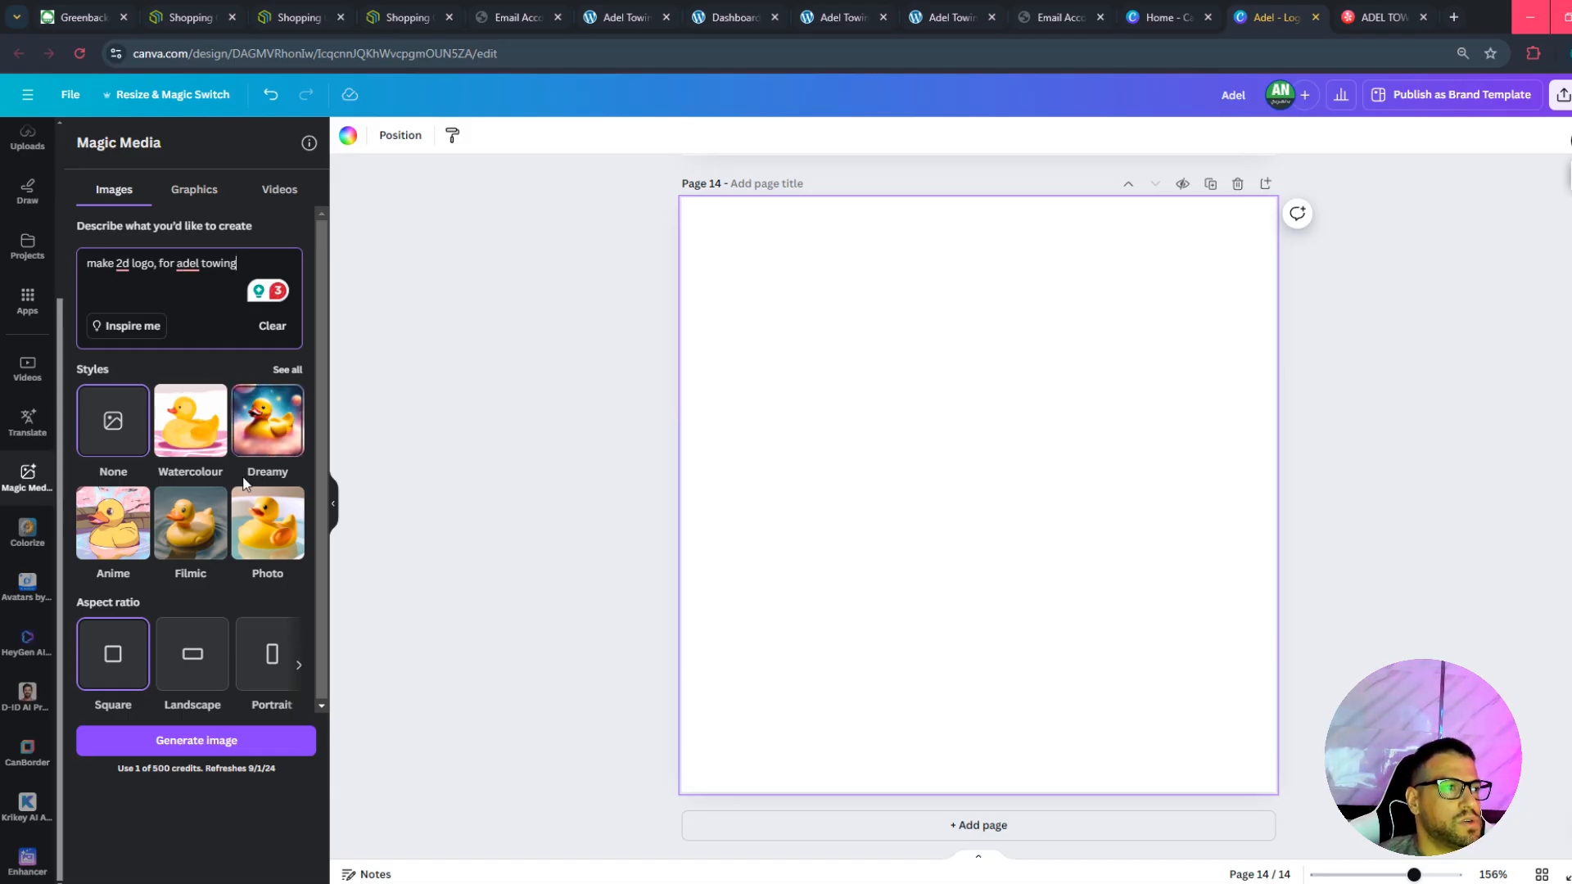
click(211, 741)
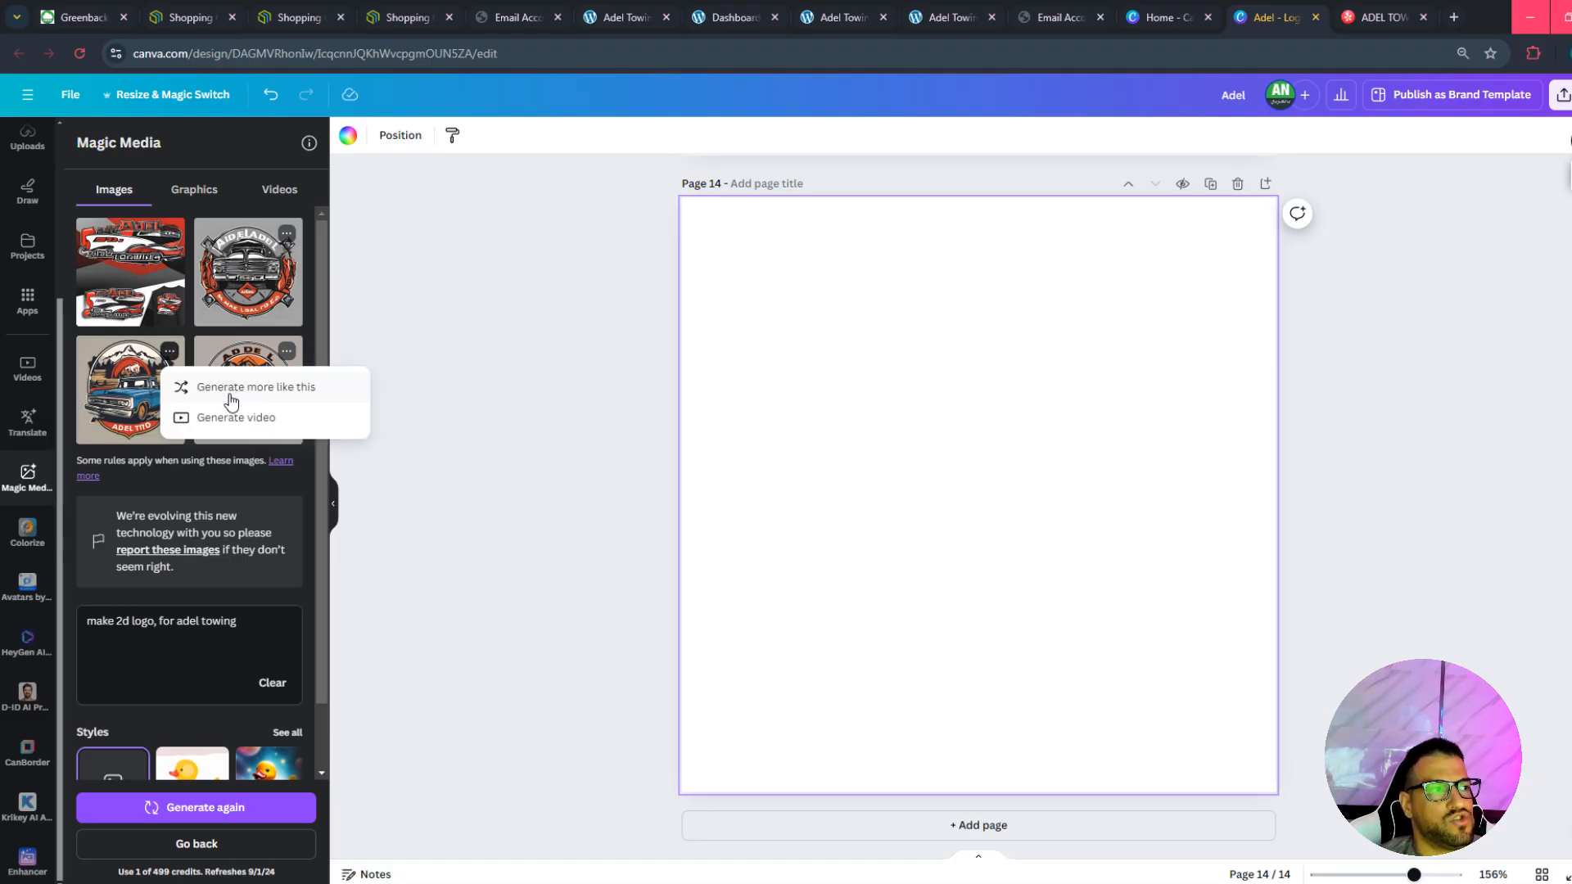
click(267, 394)
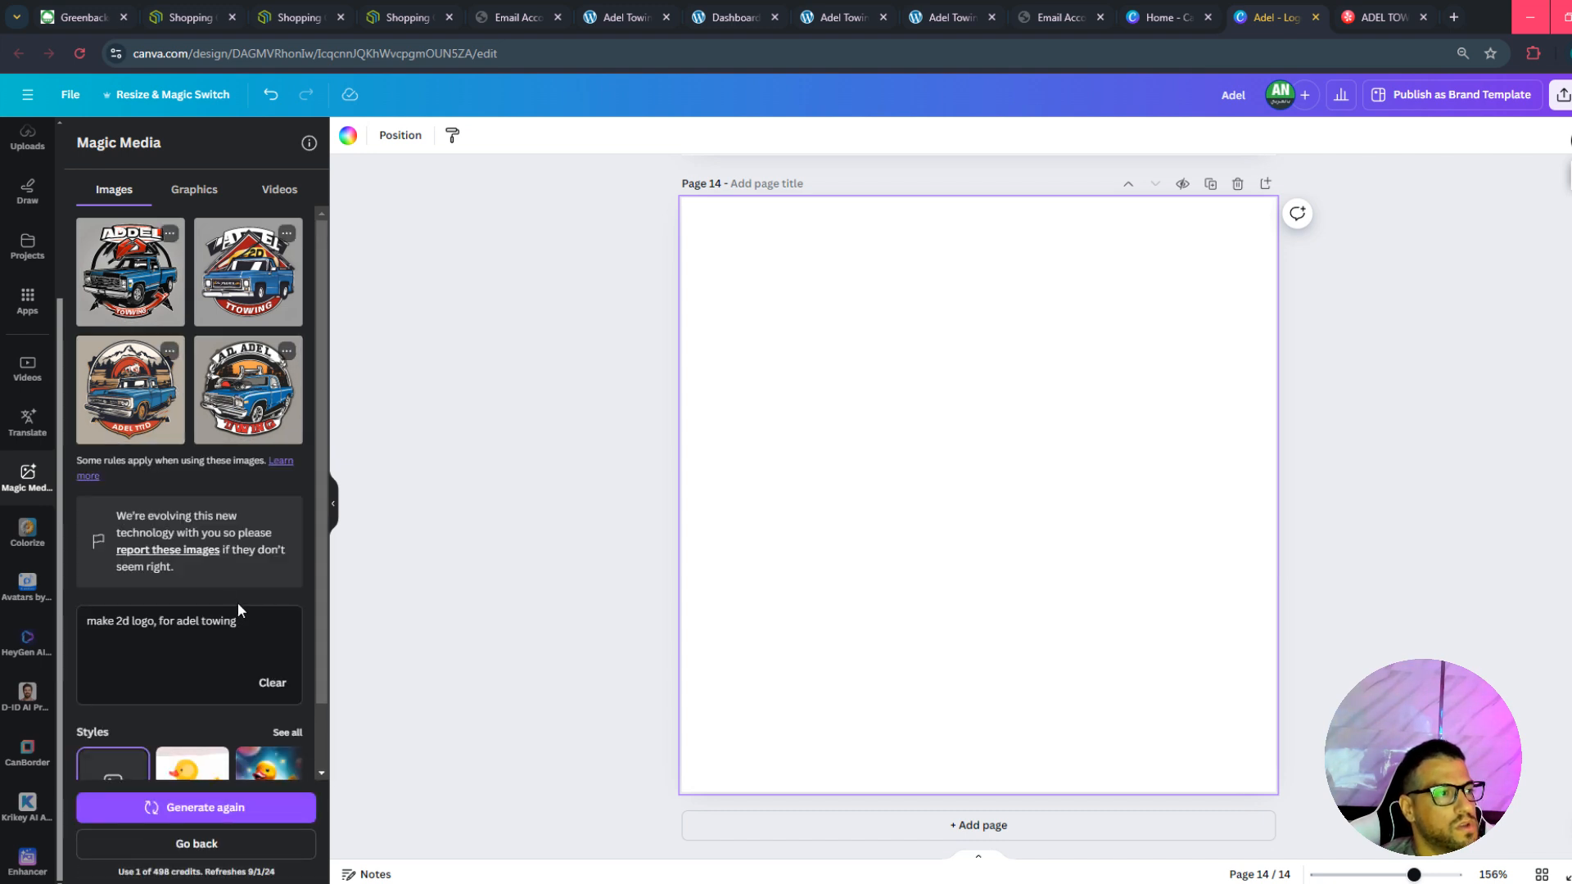
Extend the image prompt to "make 2d logo, for adel towing, towing truck, new truck kenner" and generate again.
click(265, 620)
text(, )
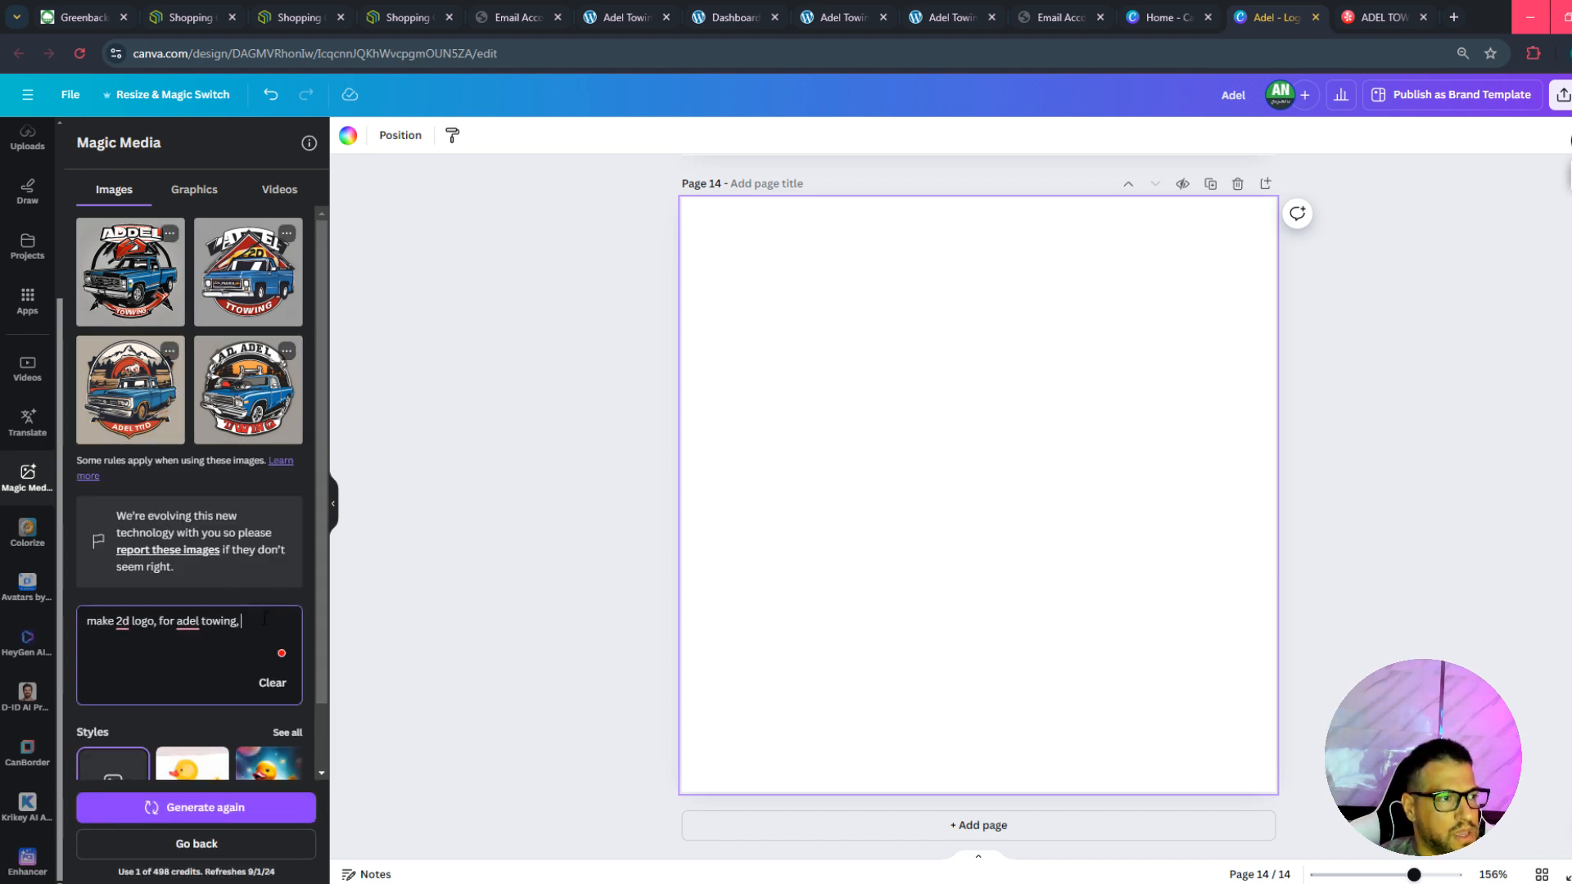
text(towing truck, new truck)
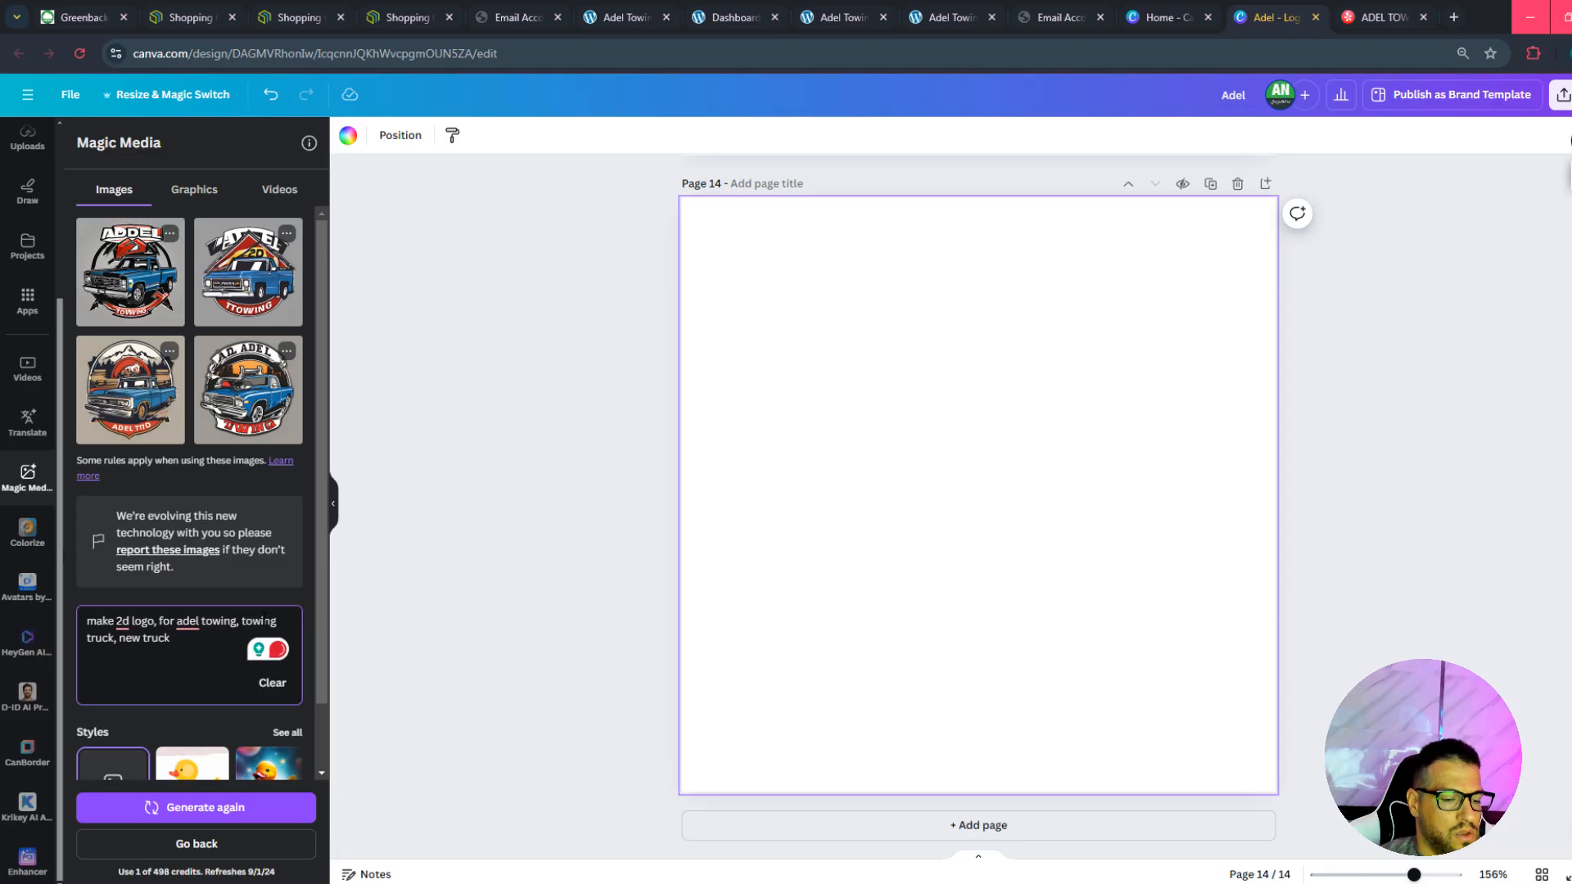
text(enner)
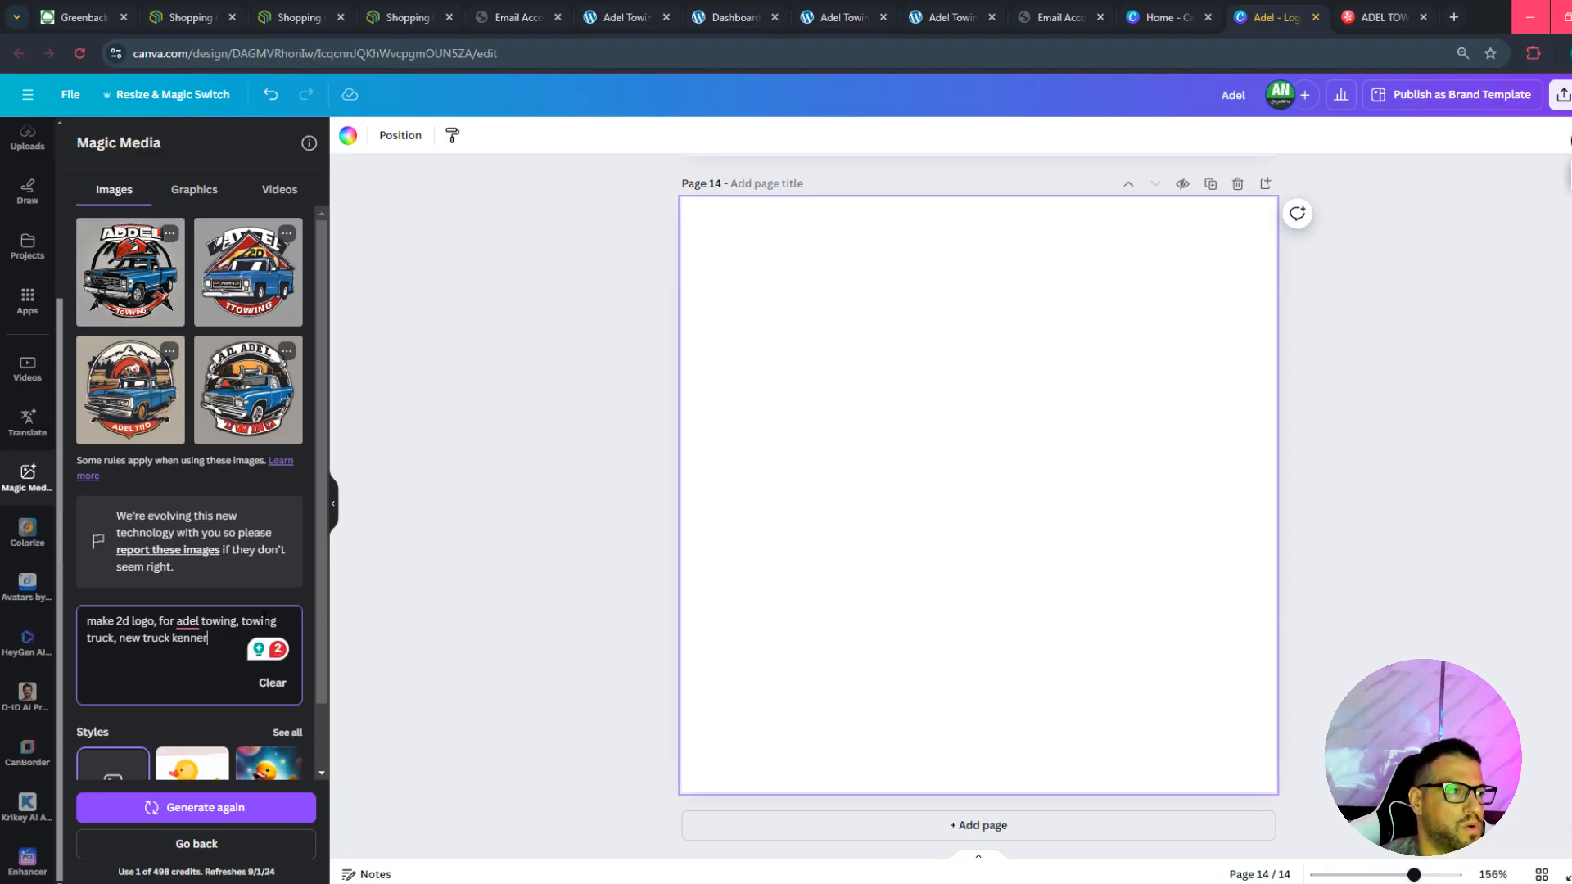
click(235, 809)
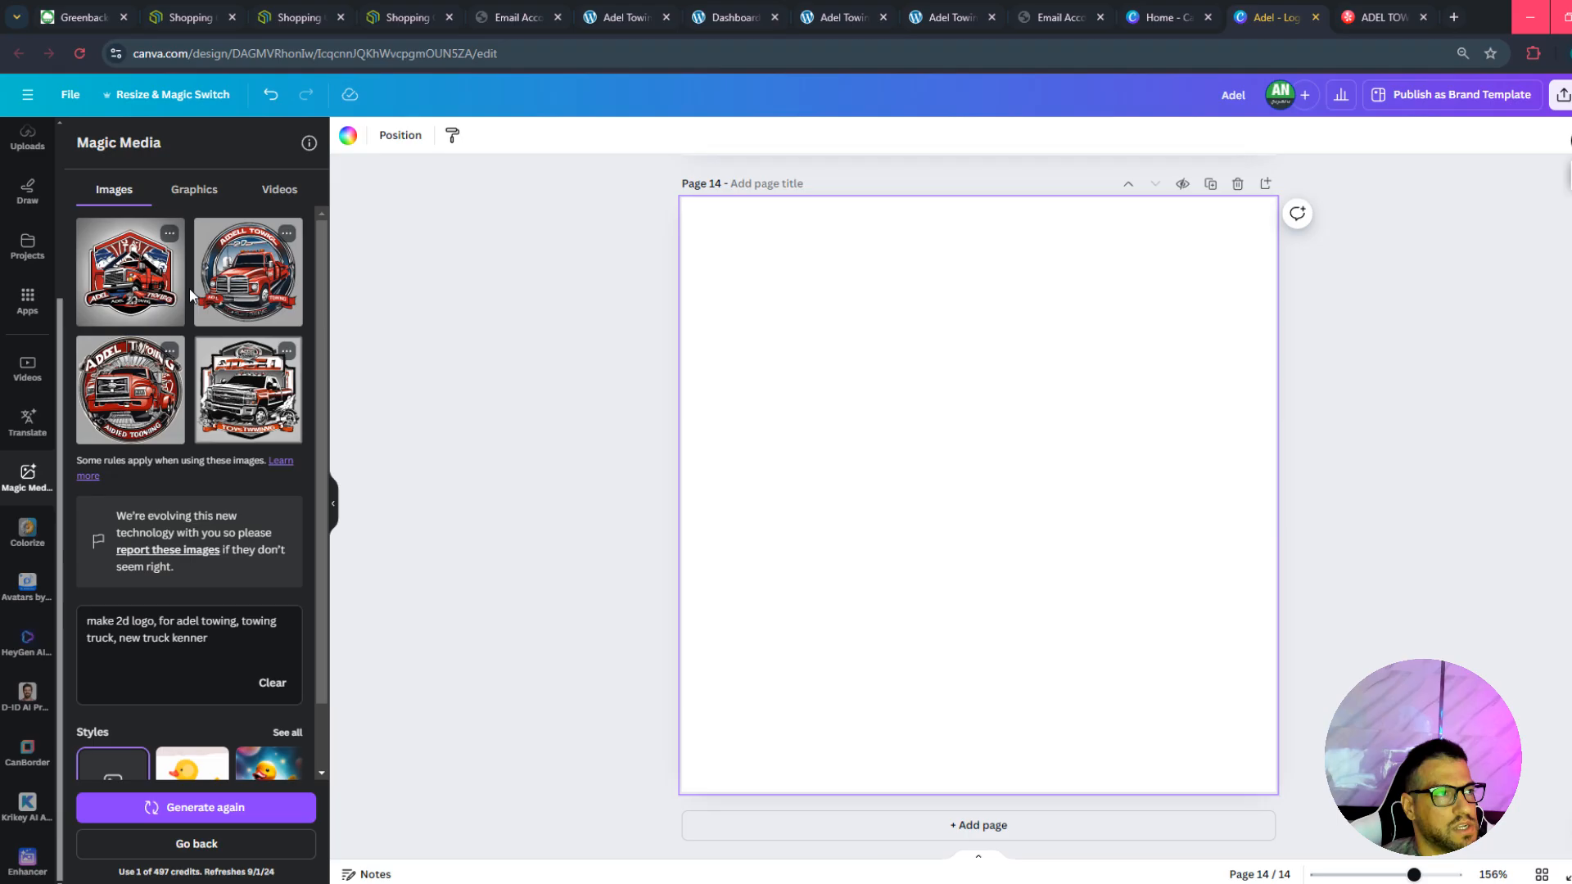
Place the generated round red truck logo on the blank page and enlarge it to nearly fill the page.
click(245, 265)
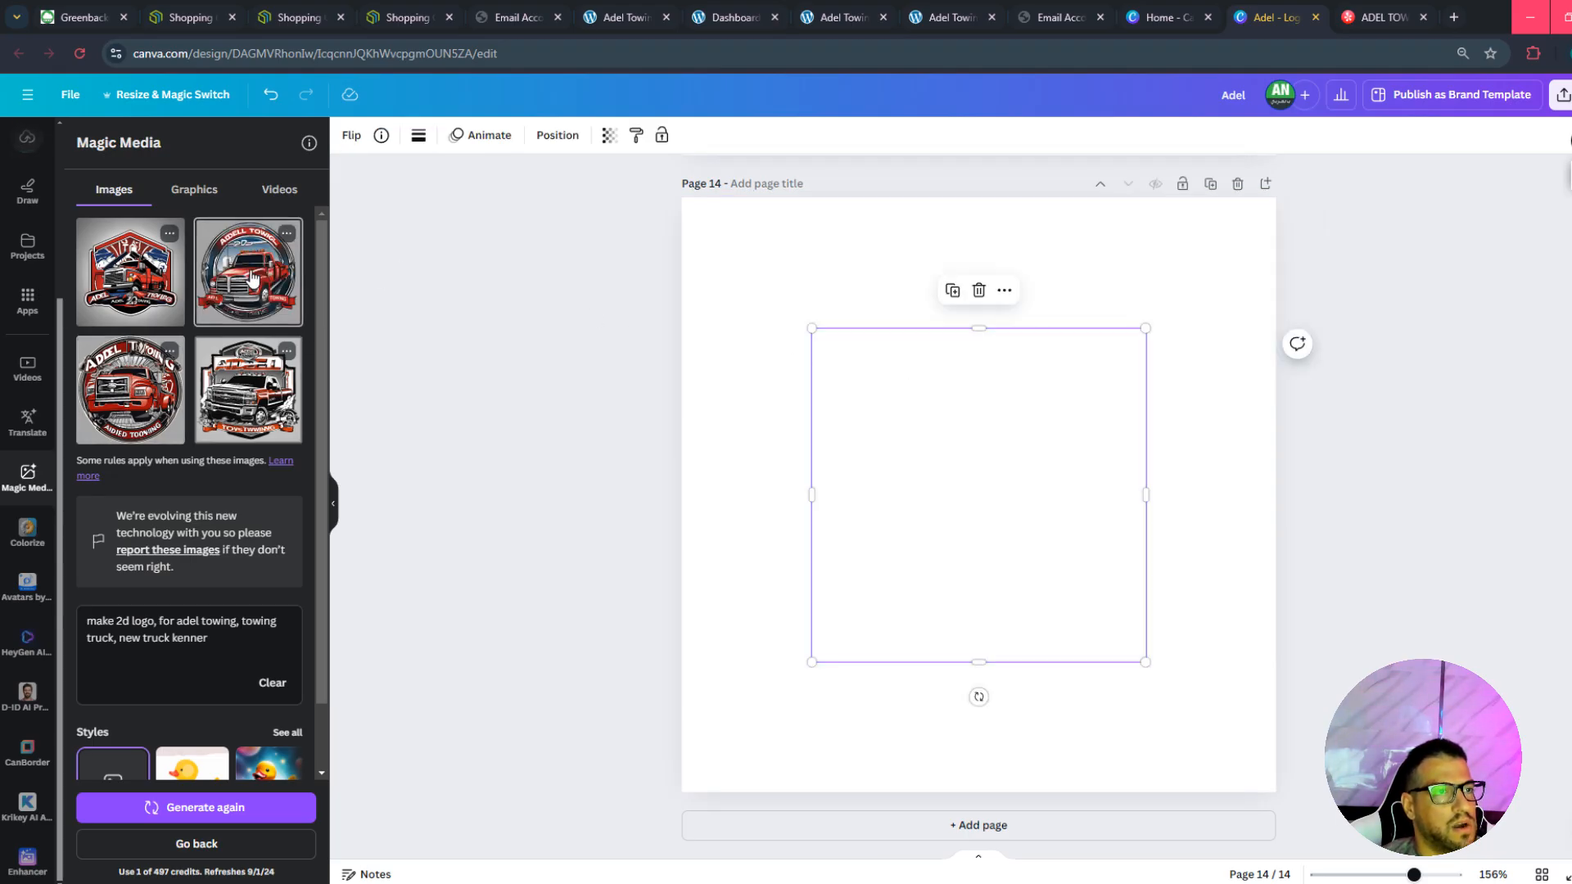
drag(1146, 328, 1243, 231)
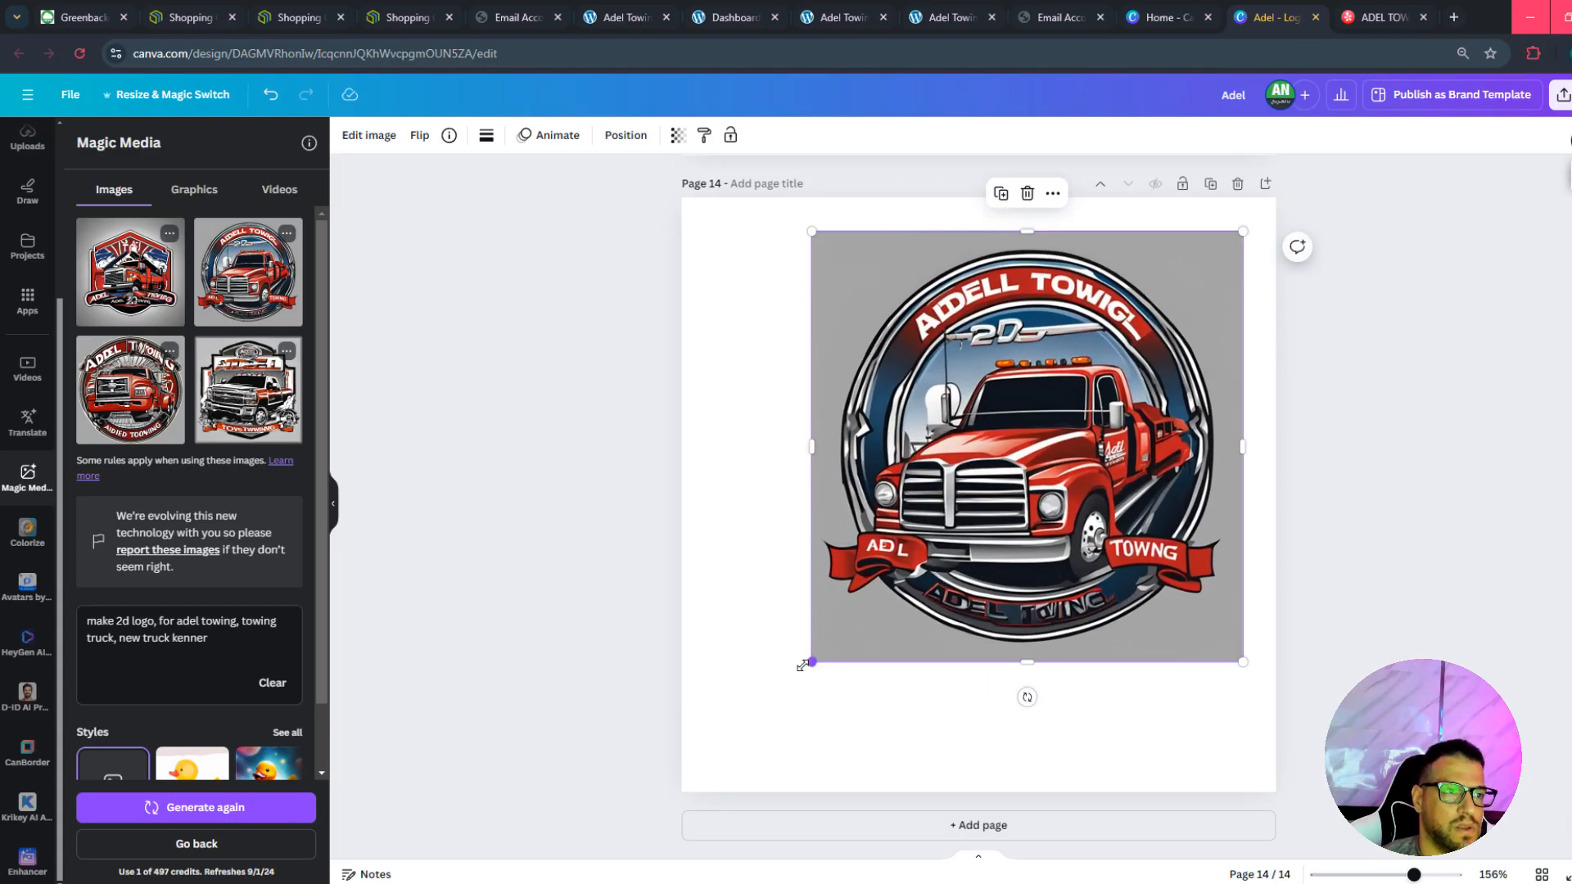
drag(802, 665, 719, 750)
click(1334, 610)
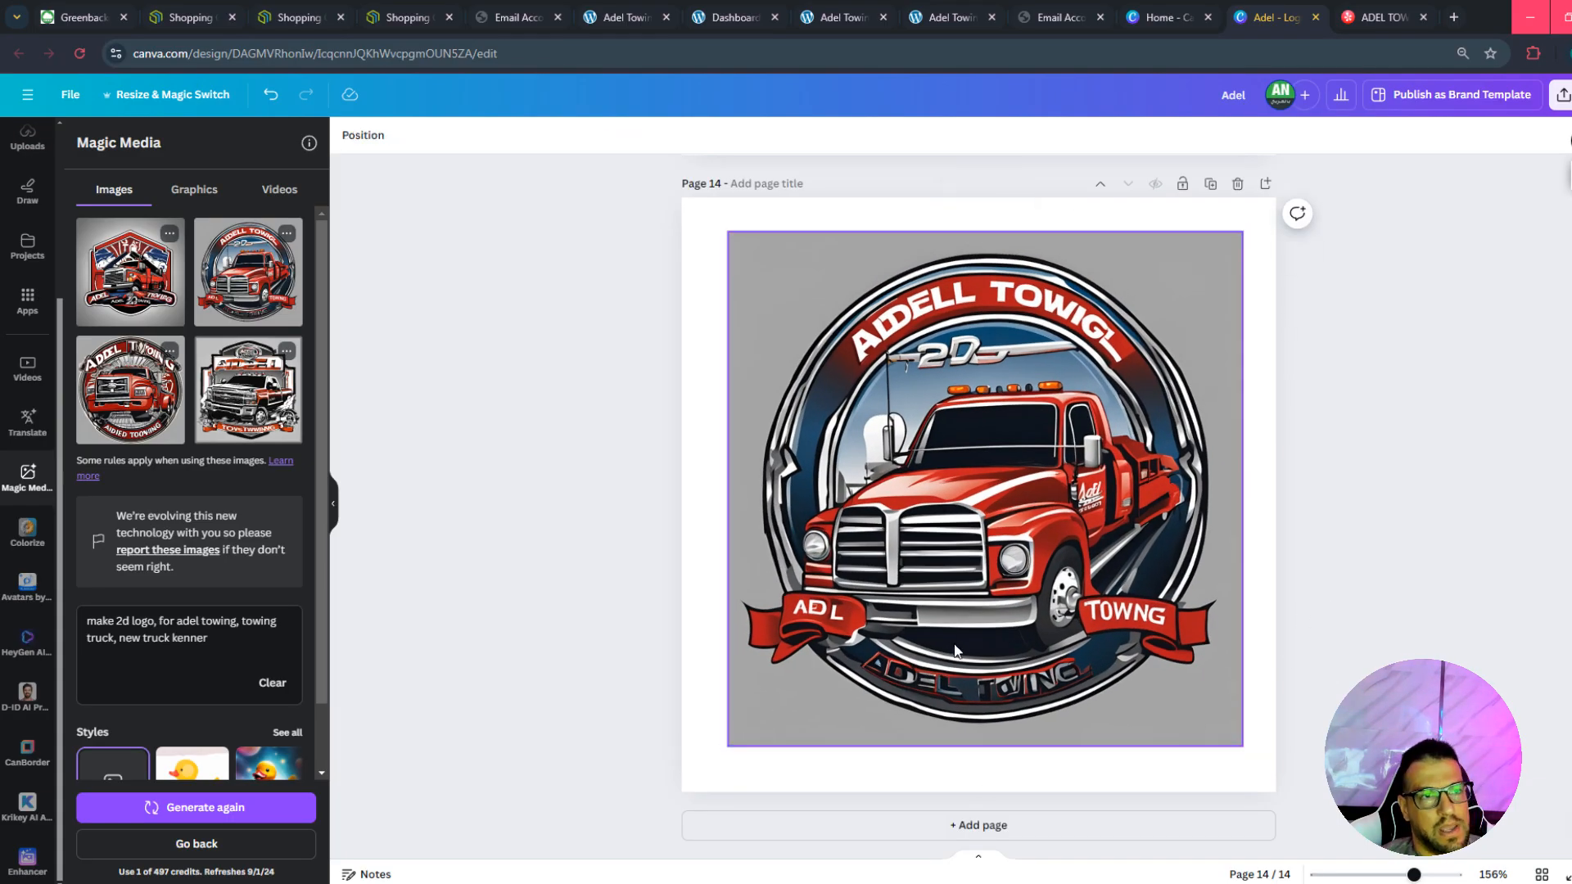
Review the Adel towing logo designs on the earlier pages of the document.
scroll(968, 604, up, 20)
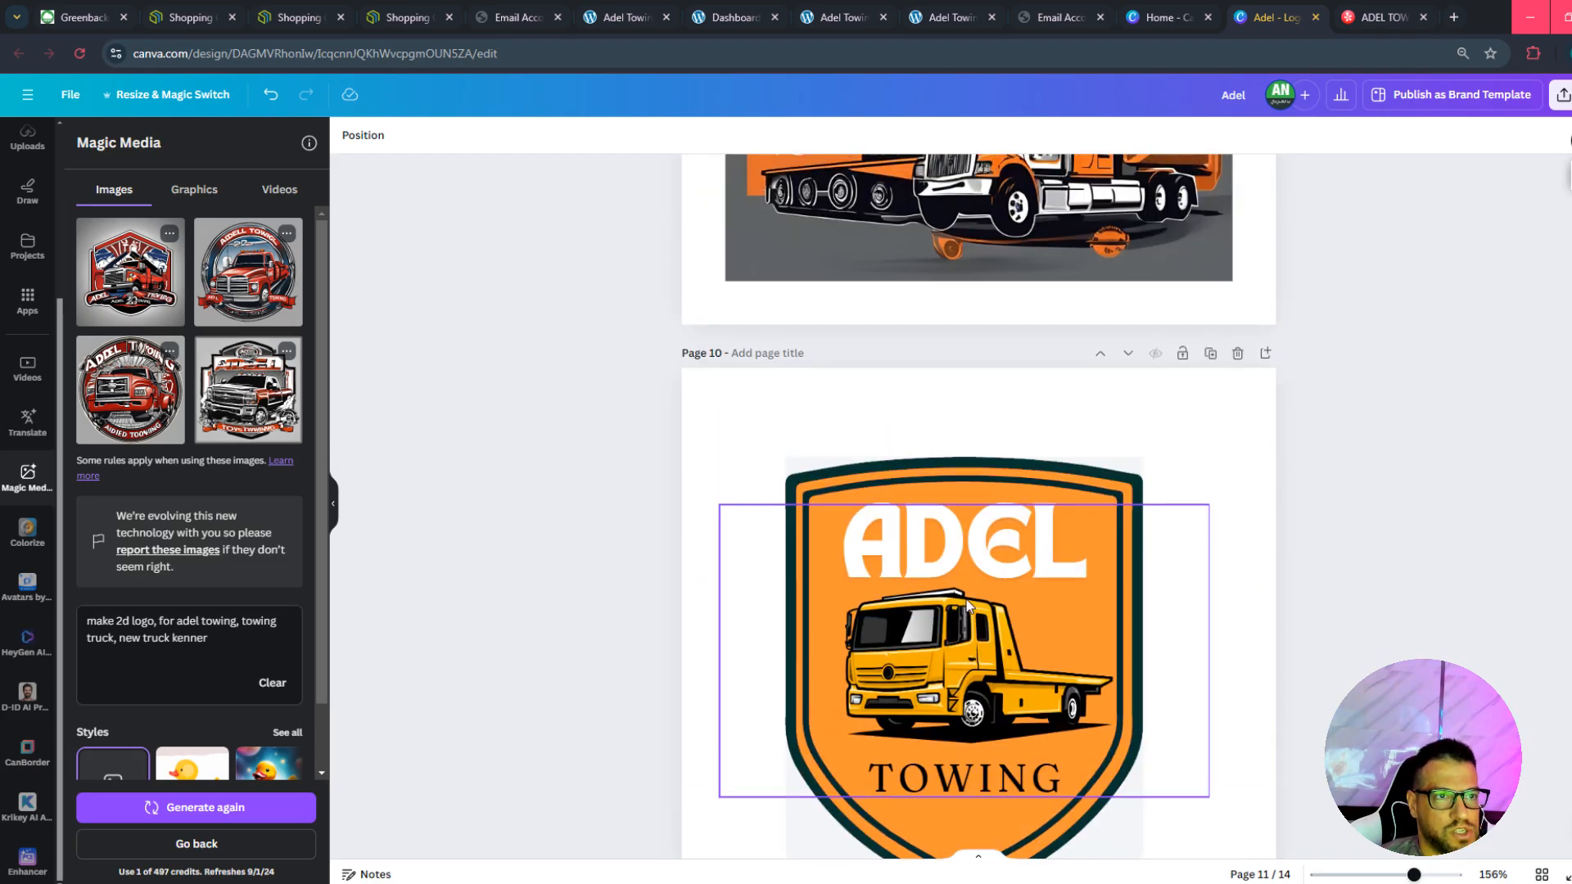
scroll(966, 604, up, 20)
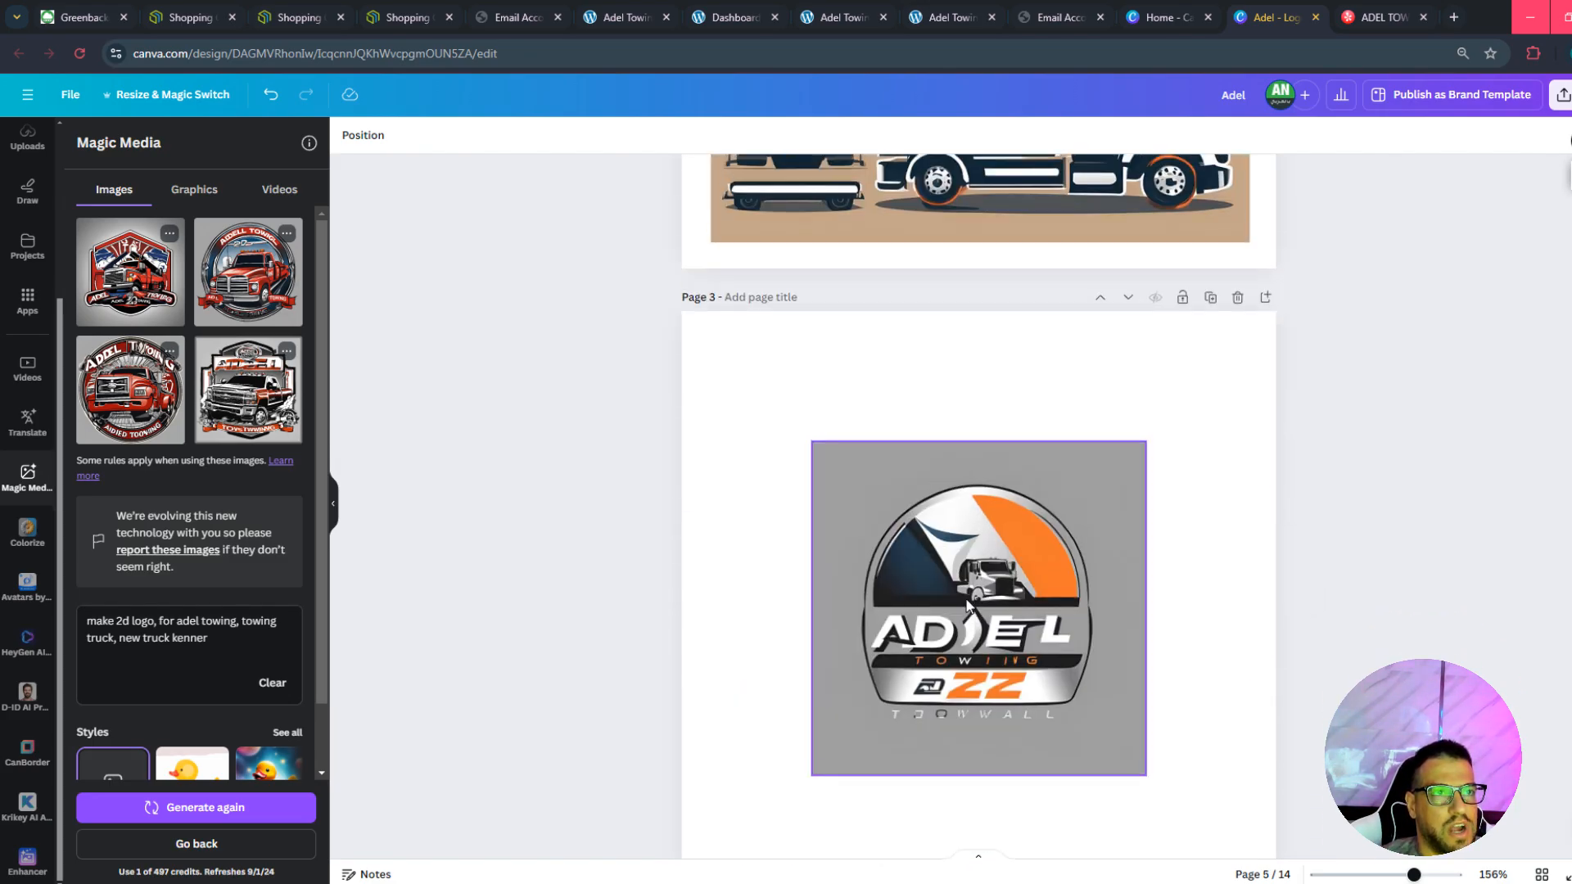
scroll(966, 605, up, 1)
scroll(1049, 462, down, 4)
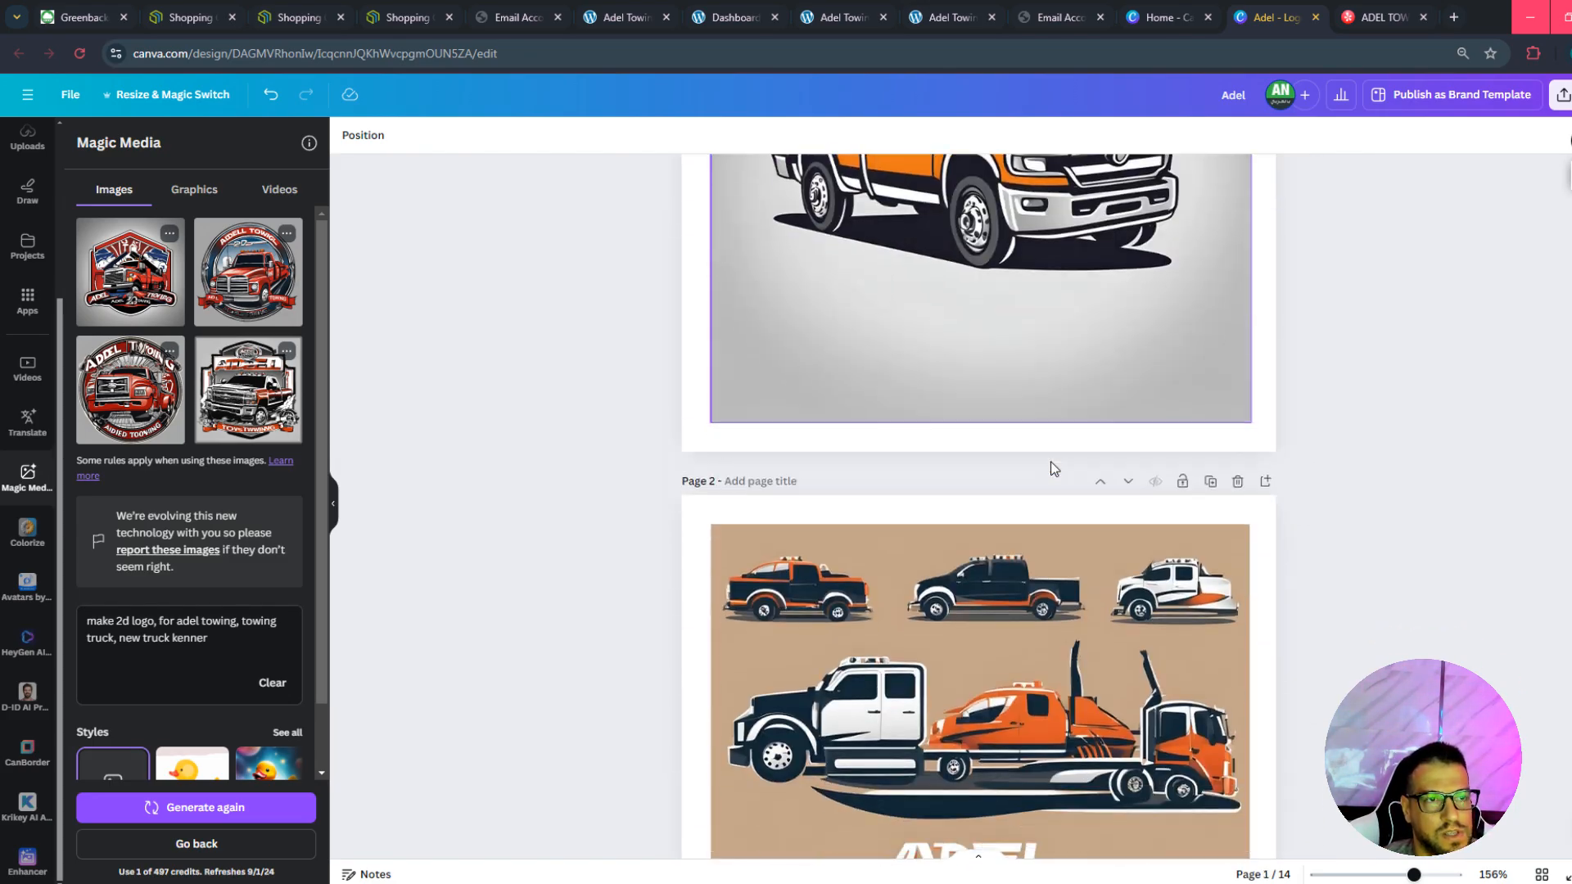
scroll(982, 442, up, 4)
scroll(904, 418, down, 4)
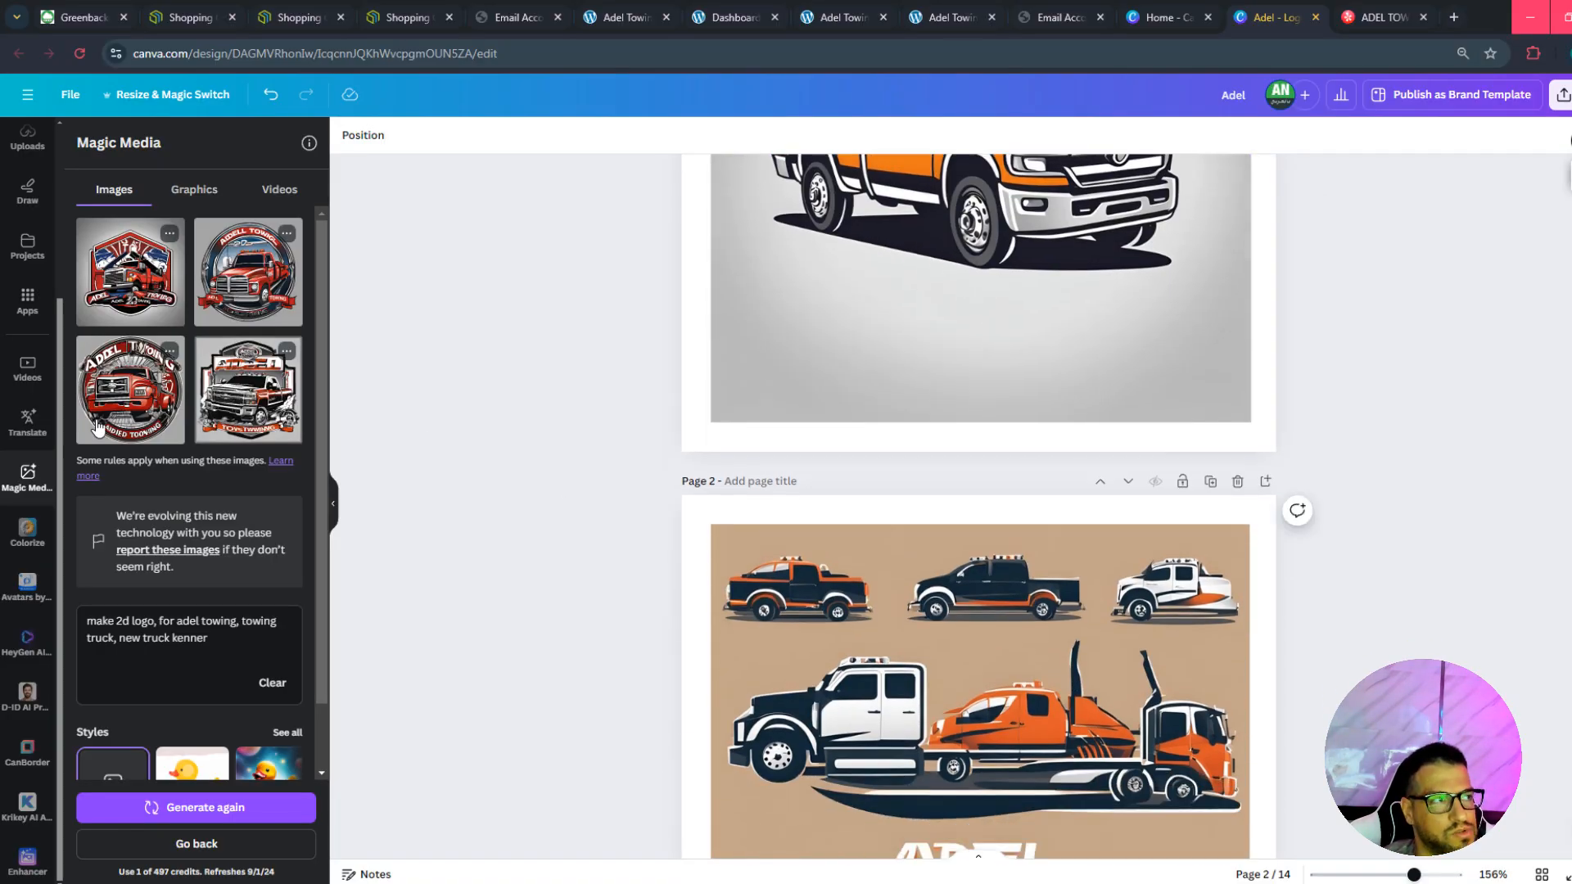
scroll(1186, 580, down, 6)
scroll(1040, 450, up, 3)
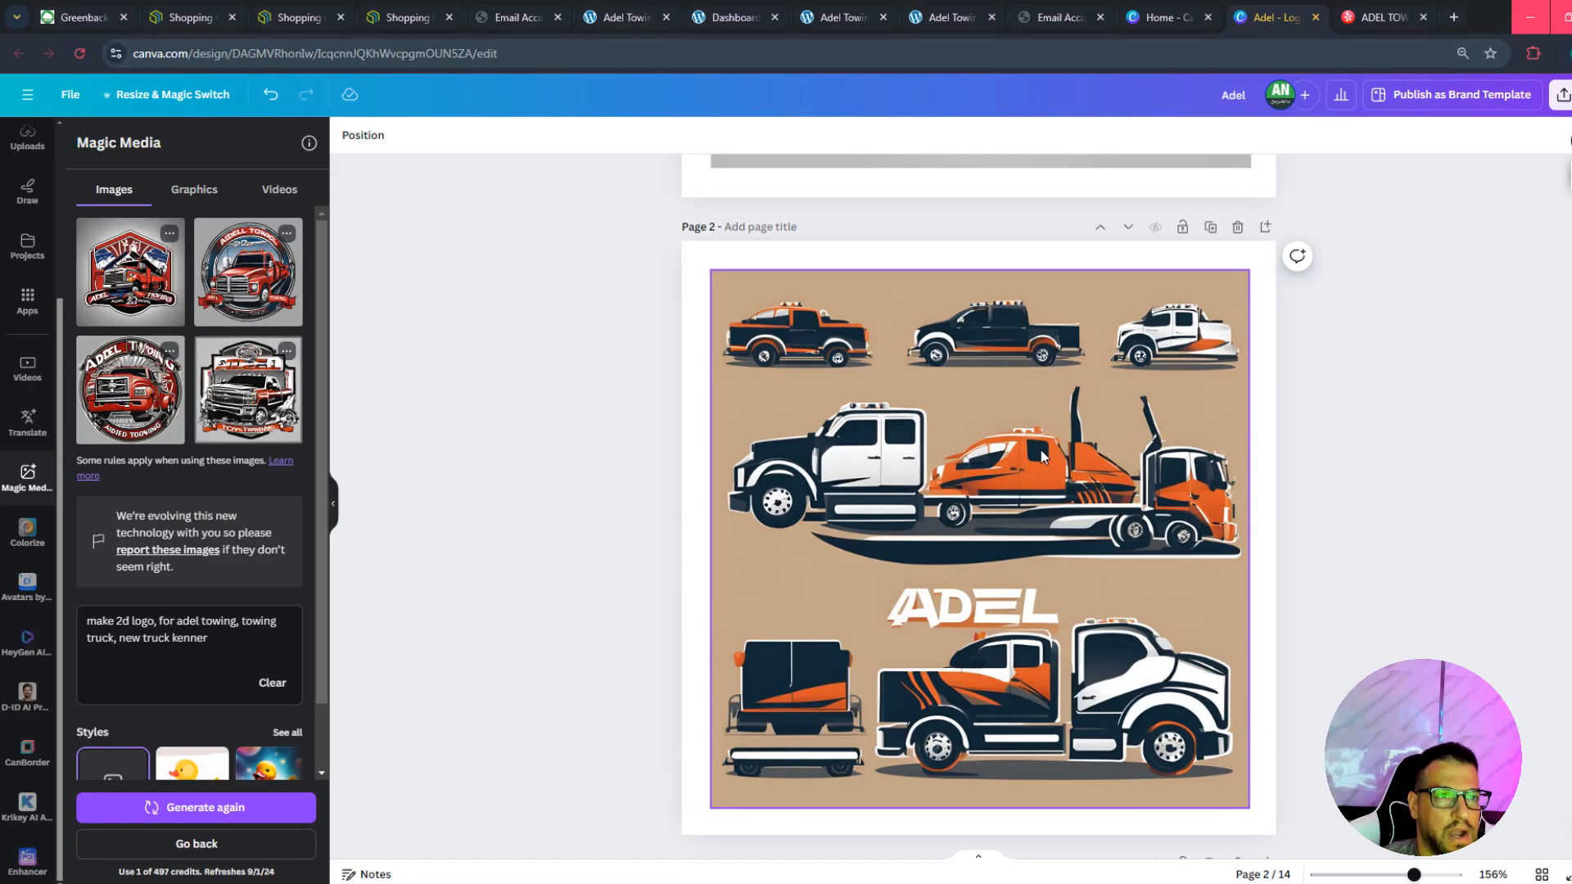
click(997, 454)
scroll(997, 454, down, 5)
click(1025, 547)
scroll(1025, 547, down, 5)
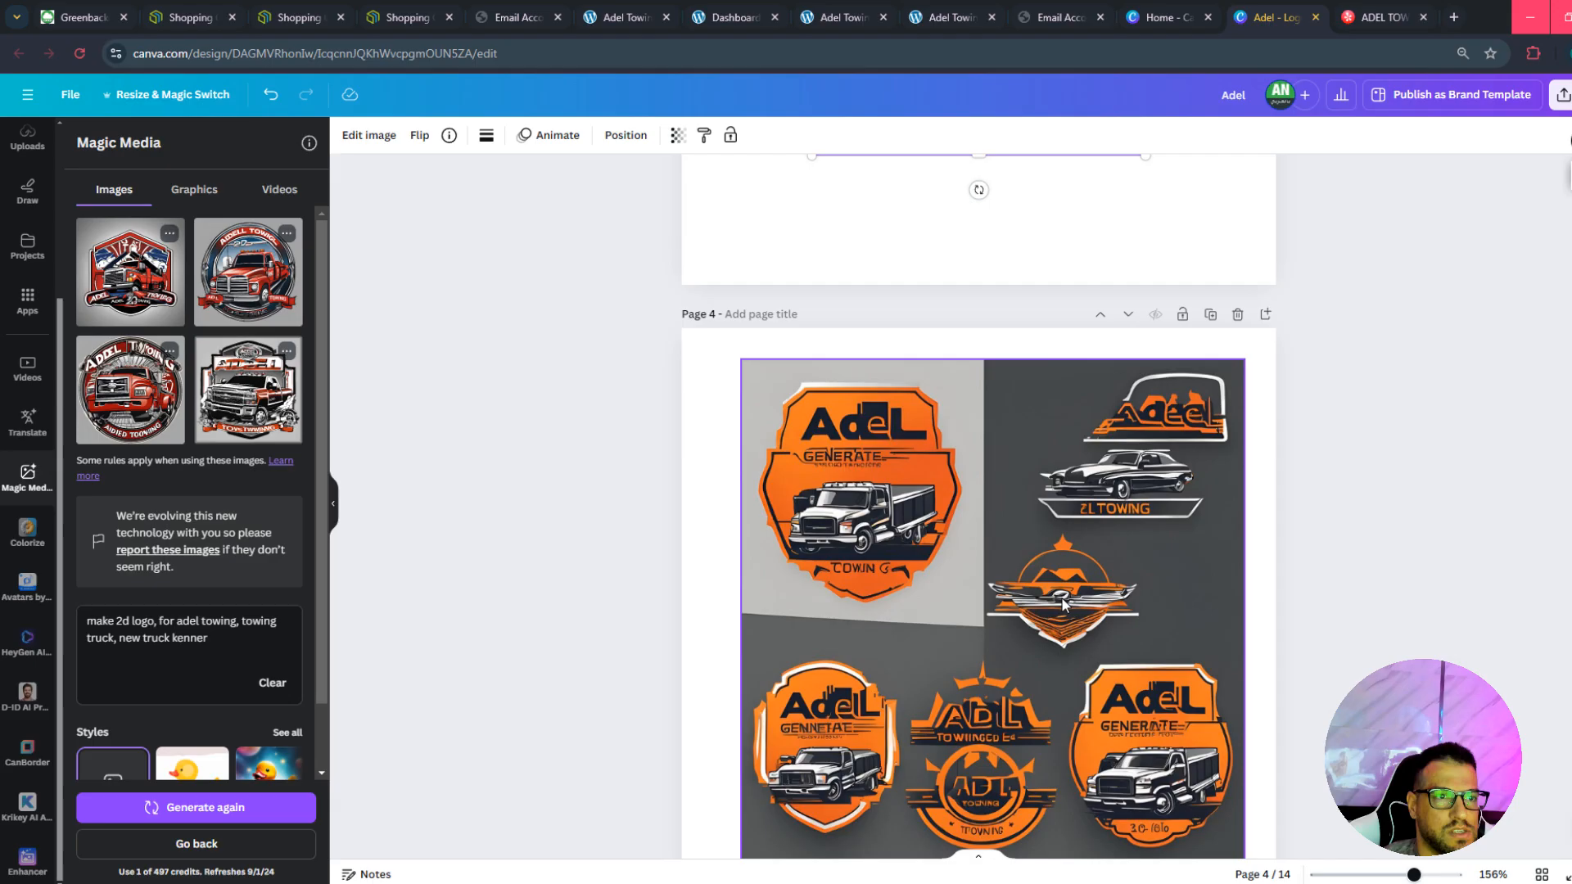
click(1069, 605)
scroll(1068, 604, down, 3)
scroll(976, 531, up, 2)
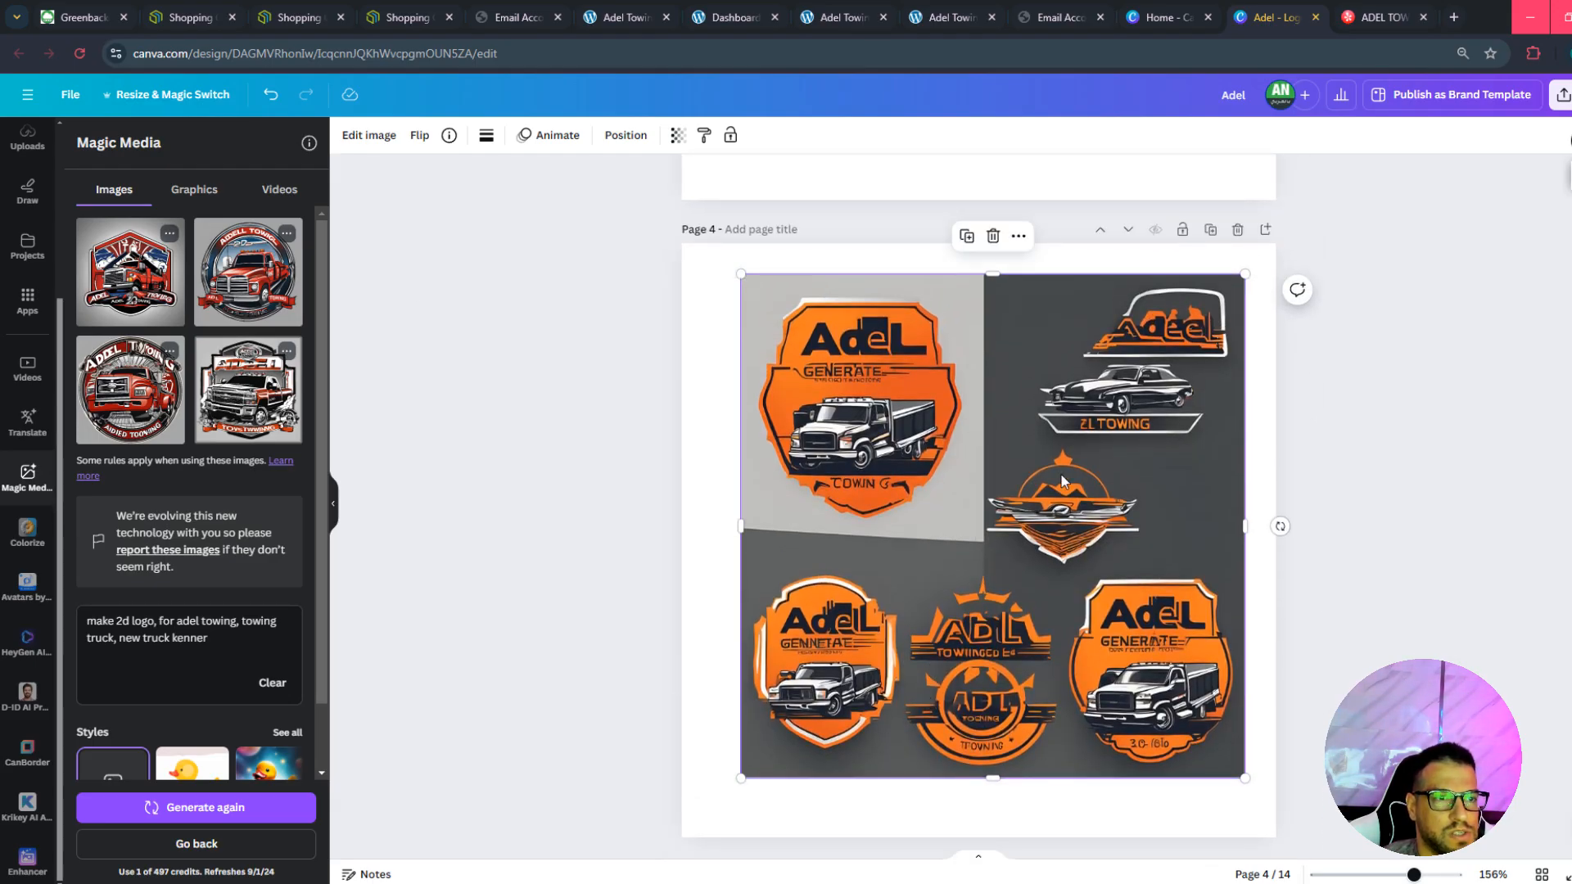
scroll(976, 531, down, 5)
scroll(1088, 579, down, 10)
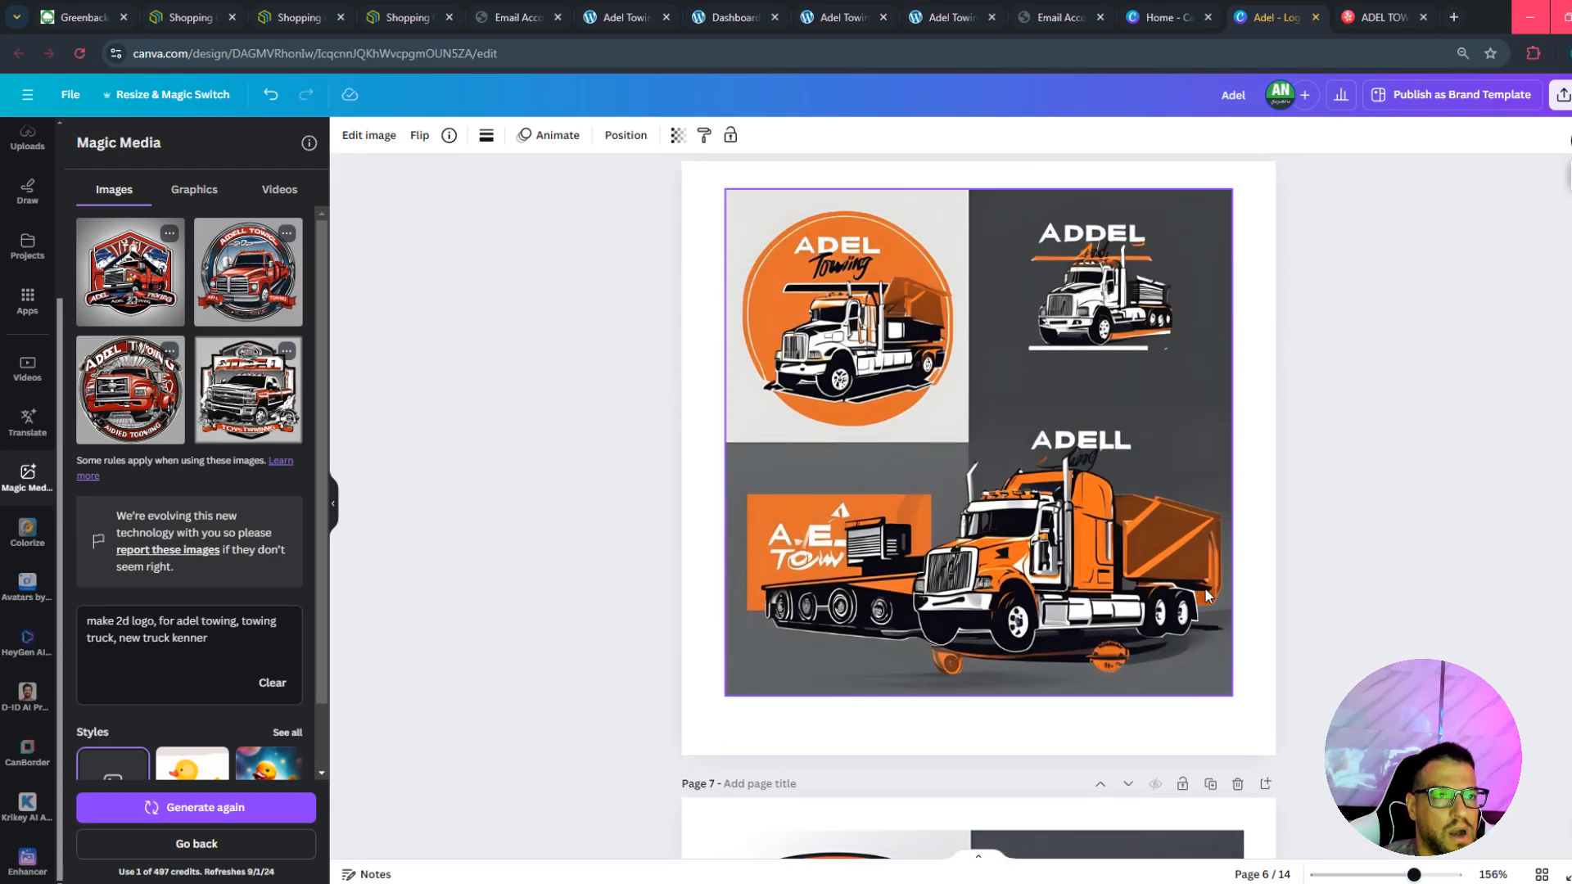
scroll(1183, 590, down, 1)
scroll(1181, 484, up, 5)
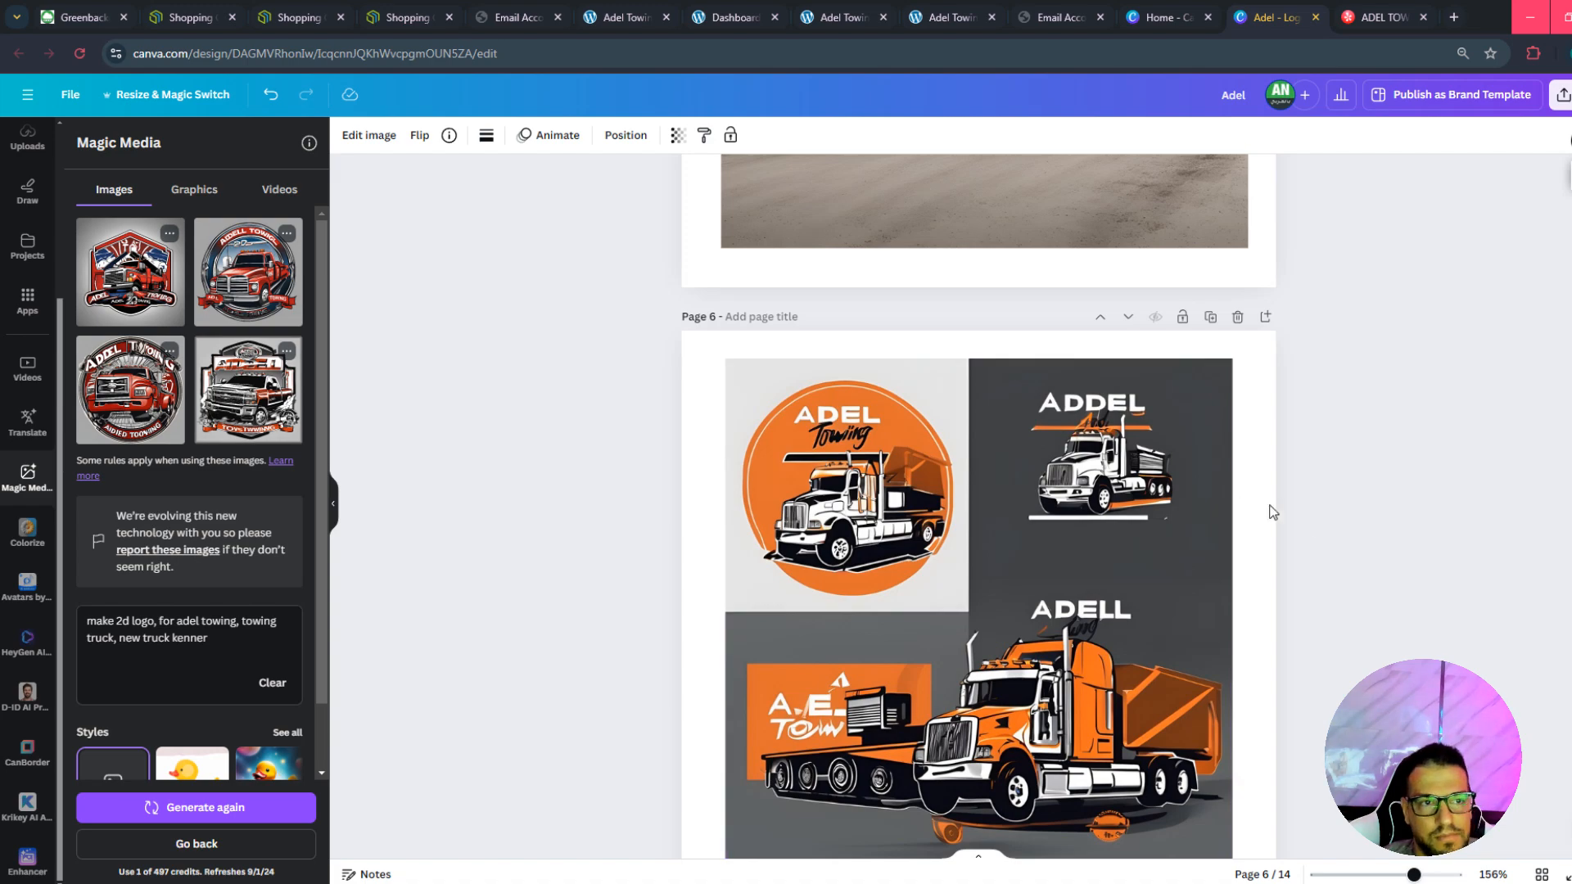
Examine the generated orange Adel truck logos on pages 6 and 7, focusing on the large shield design on page 7.
scroll(1157, 491, down, 8)
scroll(1174, 510, down, 2)
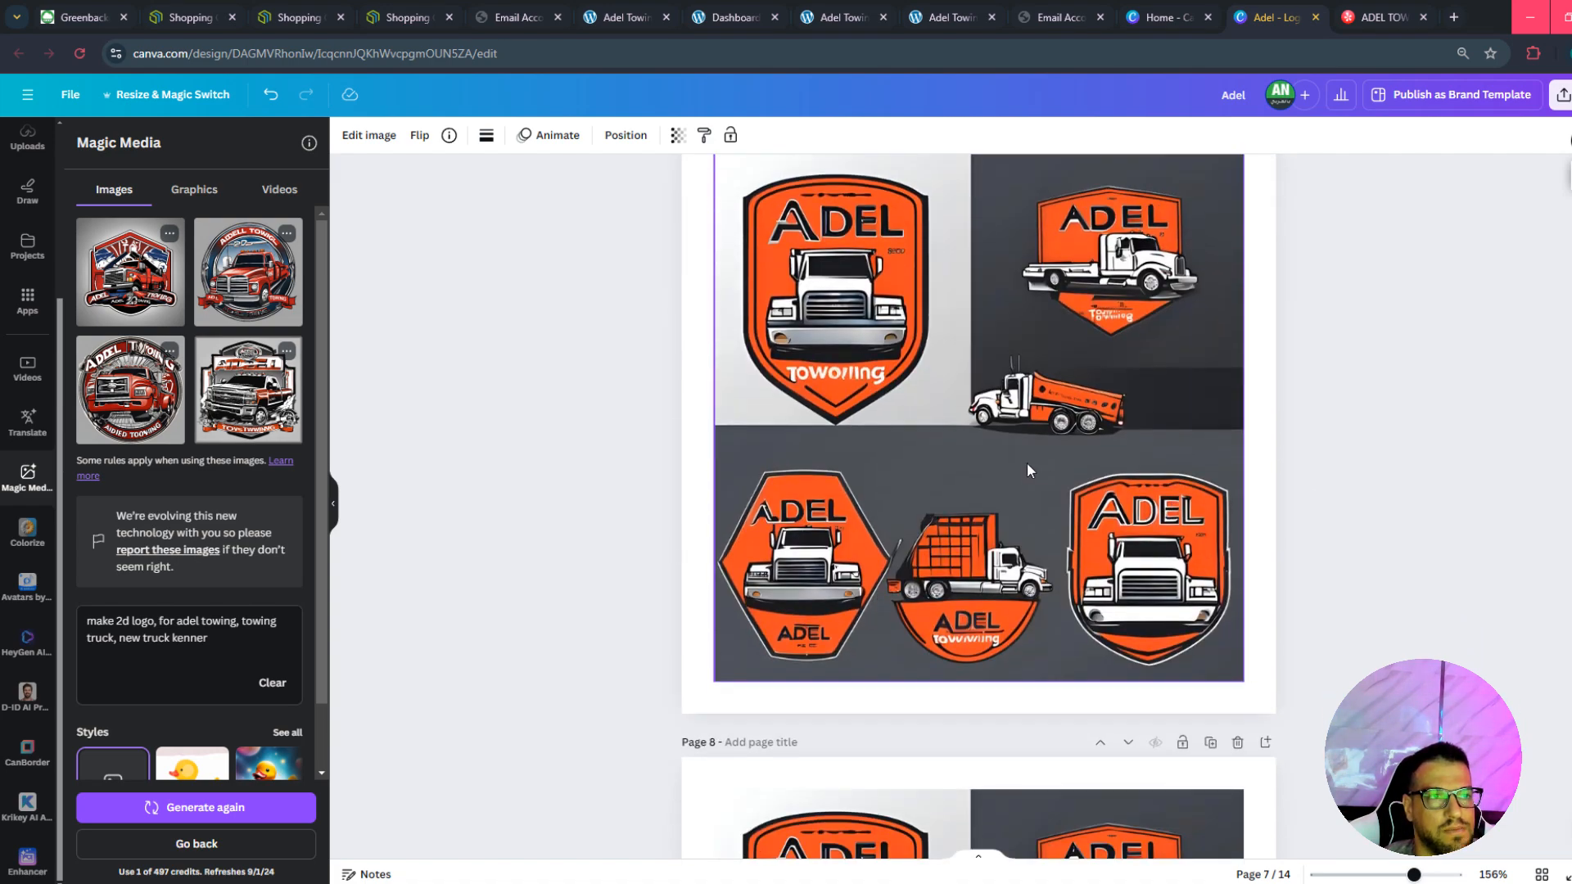
scroll(1138, 514, up, 2)
click(1119, 539)
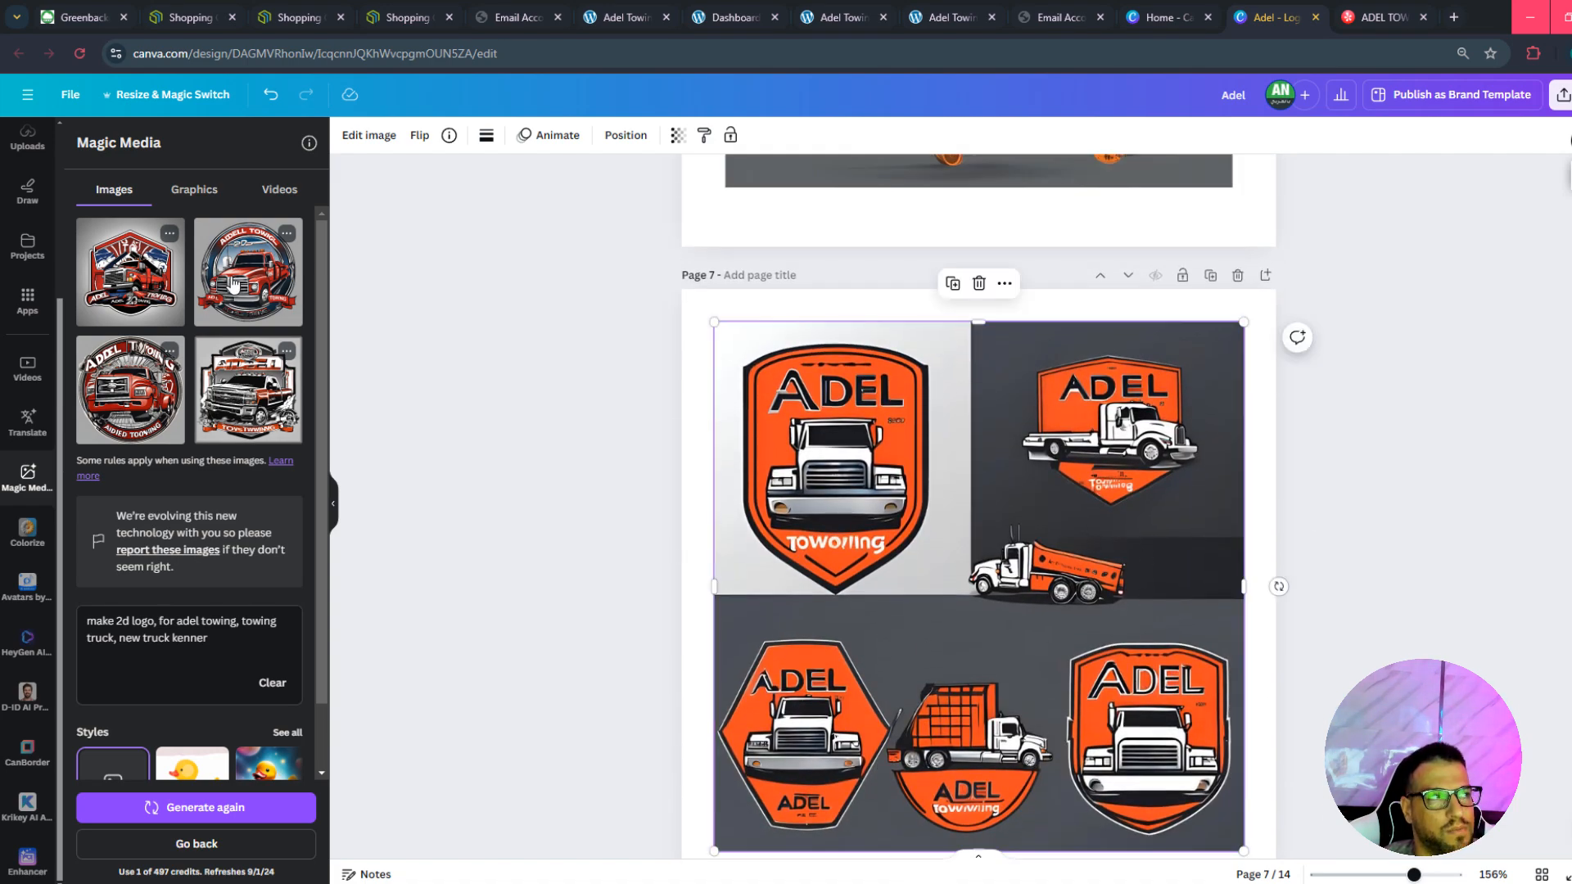
scroll(901, 507, down, 1)
drag(844, 348, 851, 344)
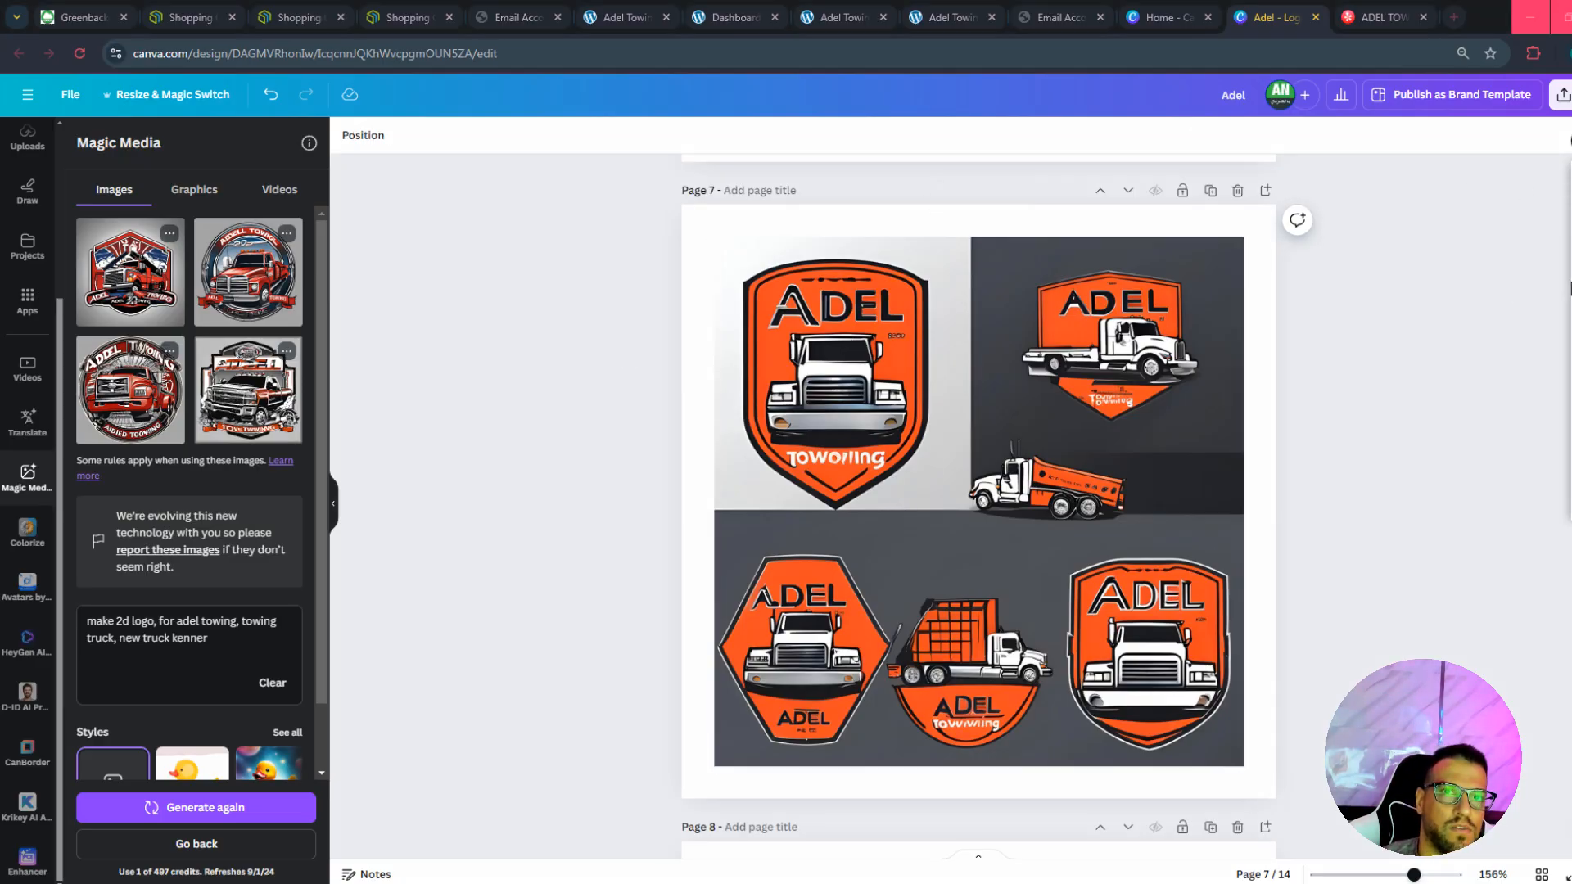
drag(782, 255, 694, 266)
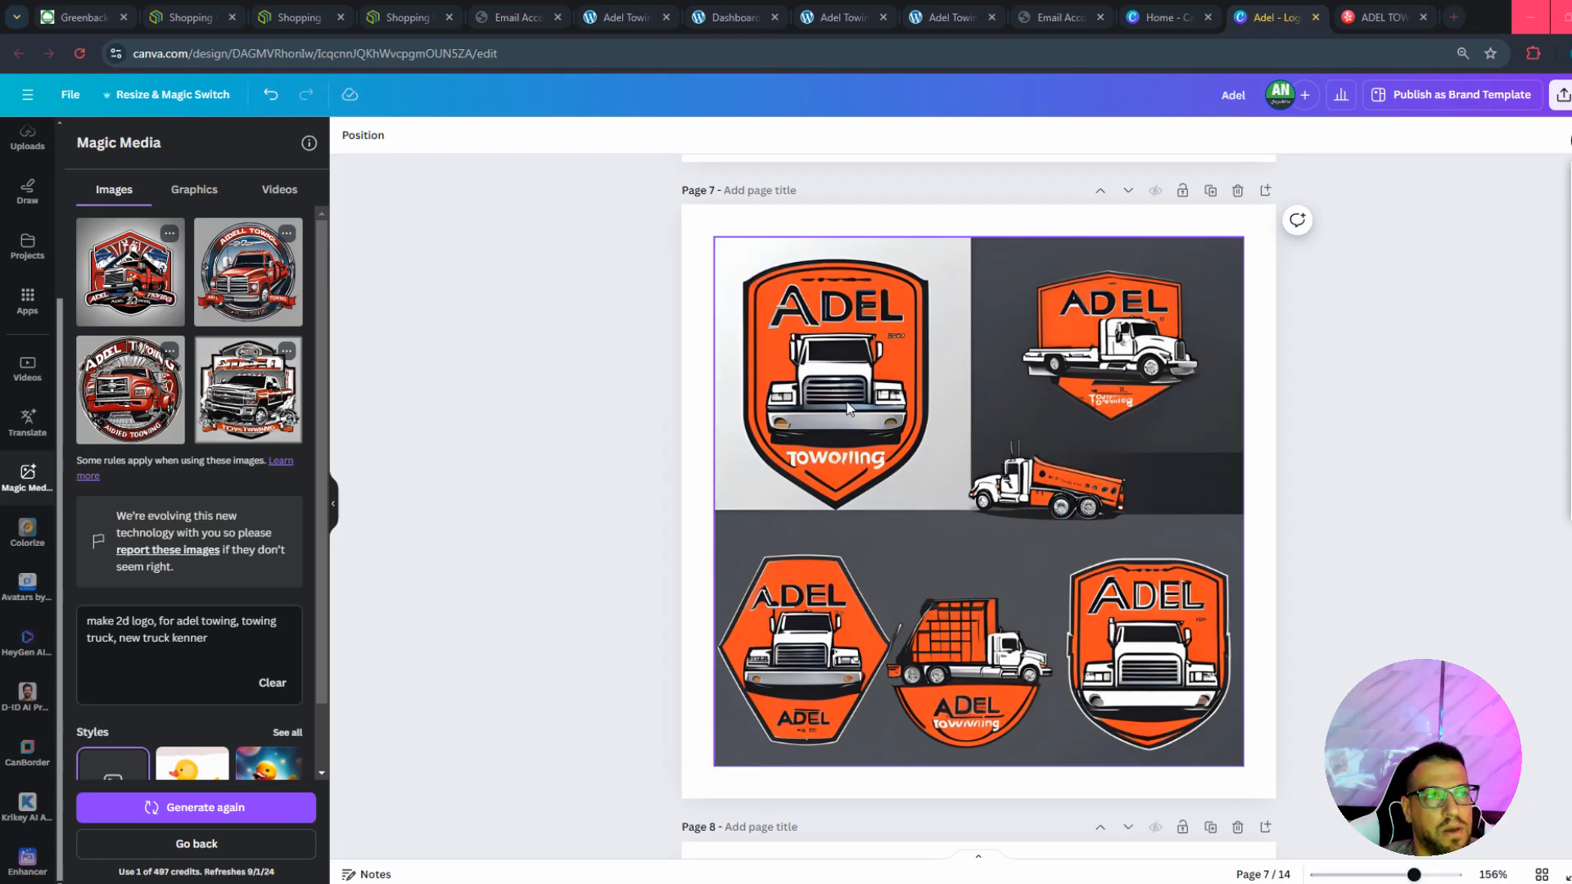
Review the logo designs on pages 8 to 14, comparing the orange Adel Towing shields with the other truck logos.
scroll(962, 508, down, 10)
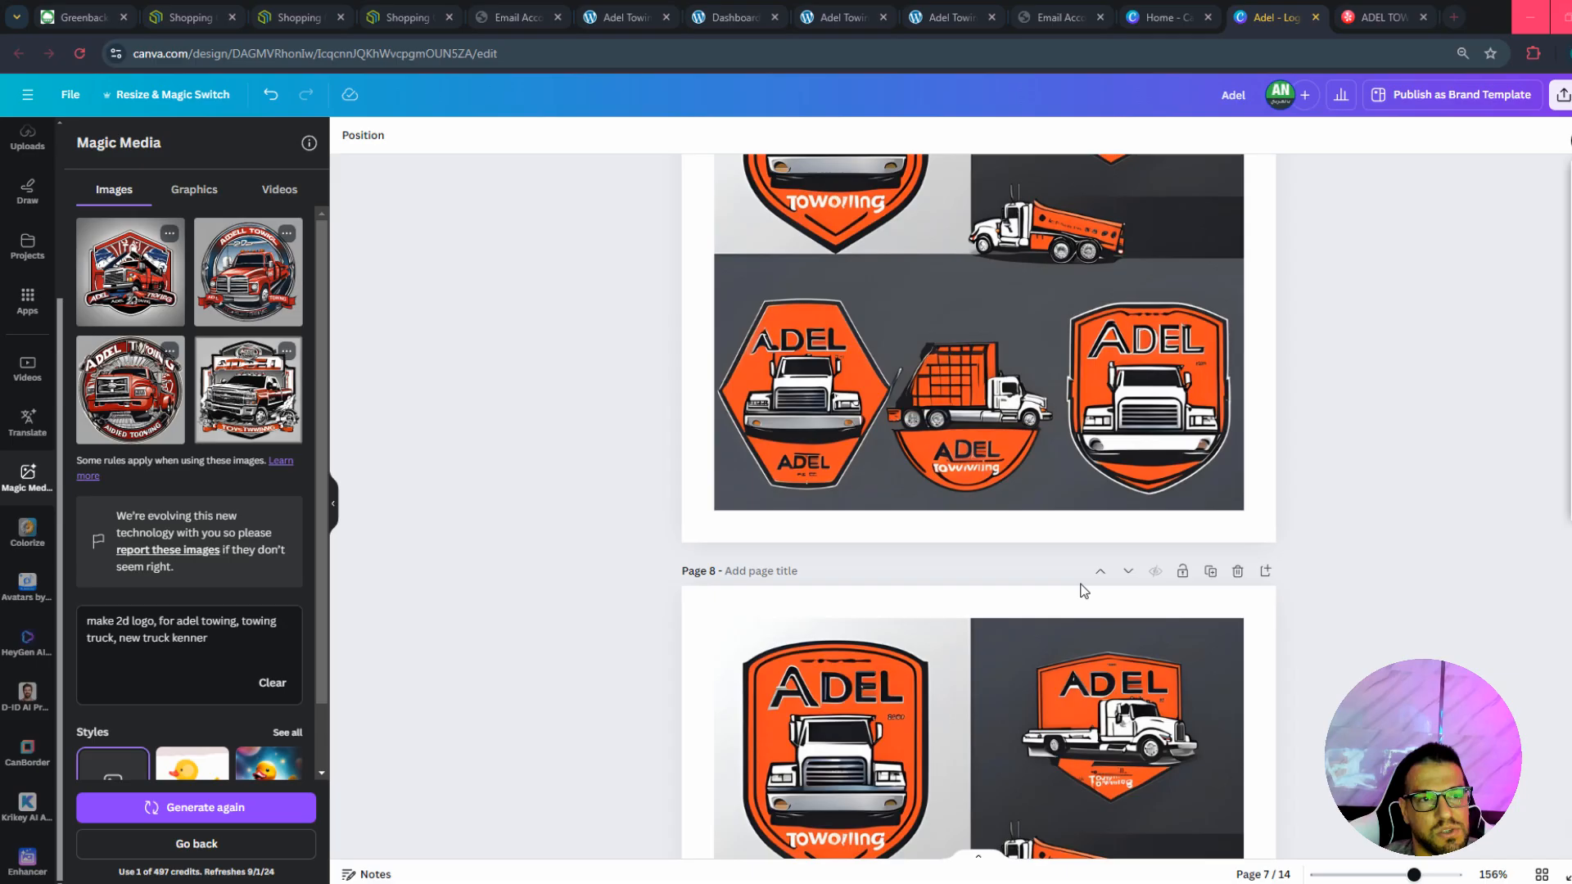
scroll(1033, 495, down, 10)
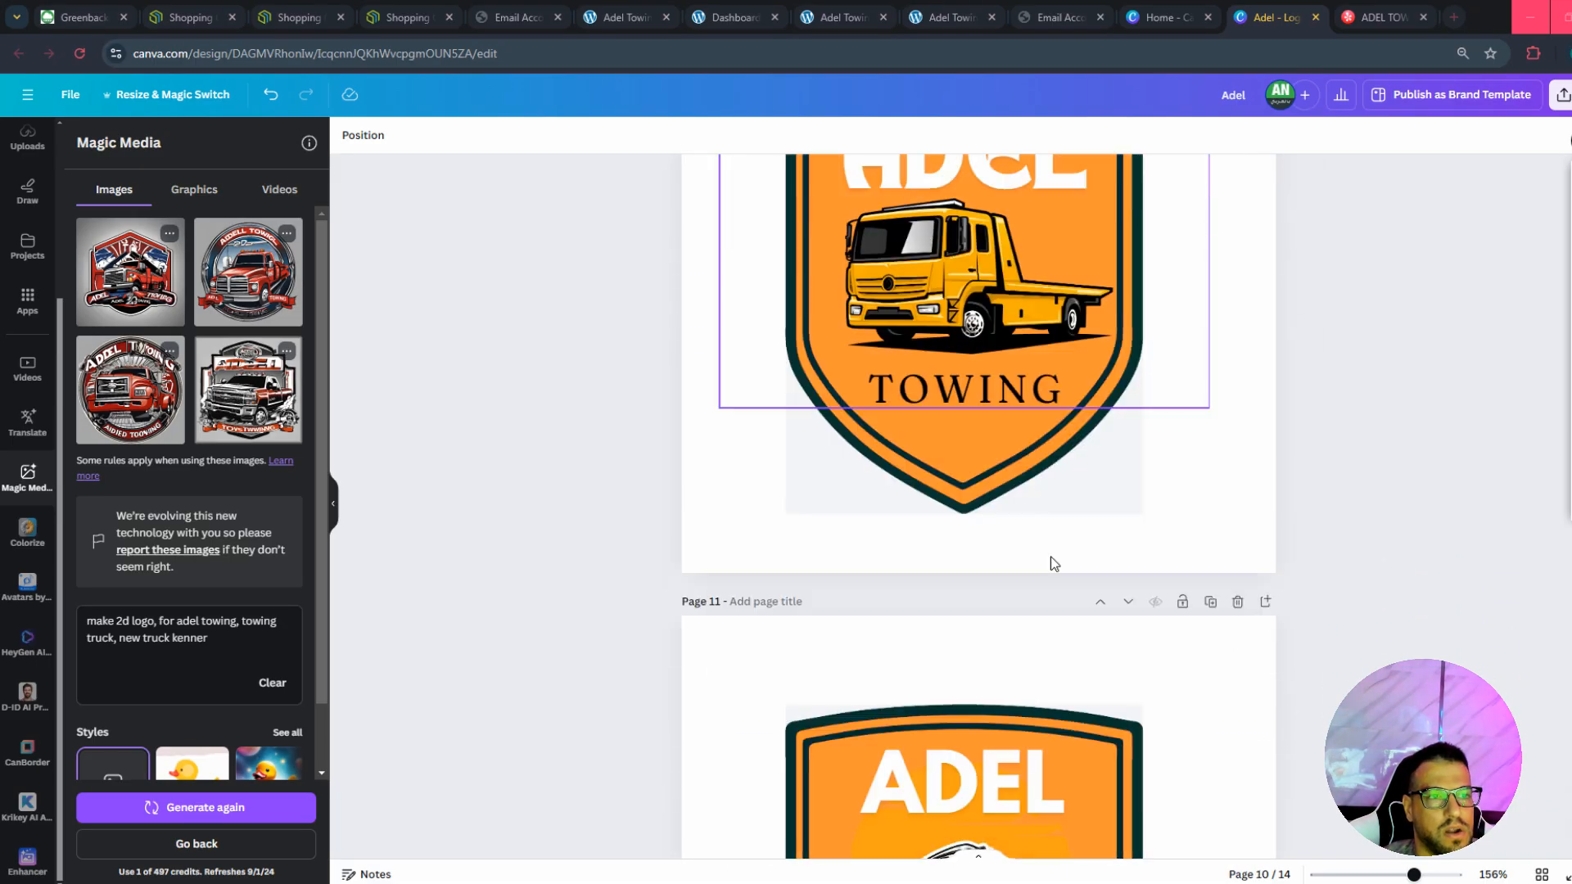
scroll(1191, 628, up, 10)
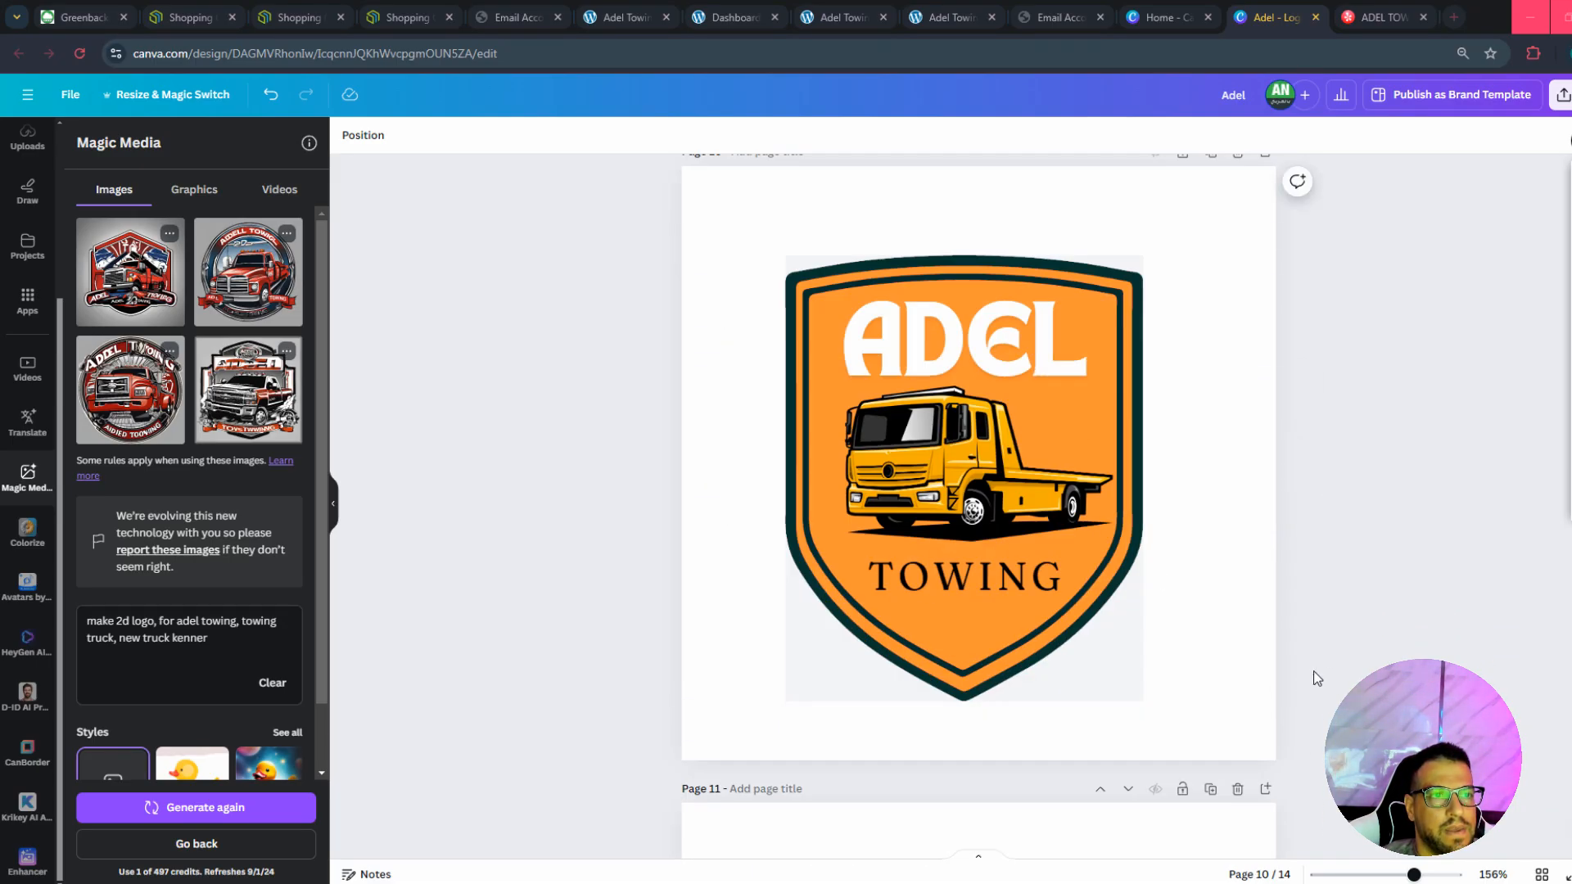
scroll(1153, 583, down, 10)
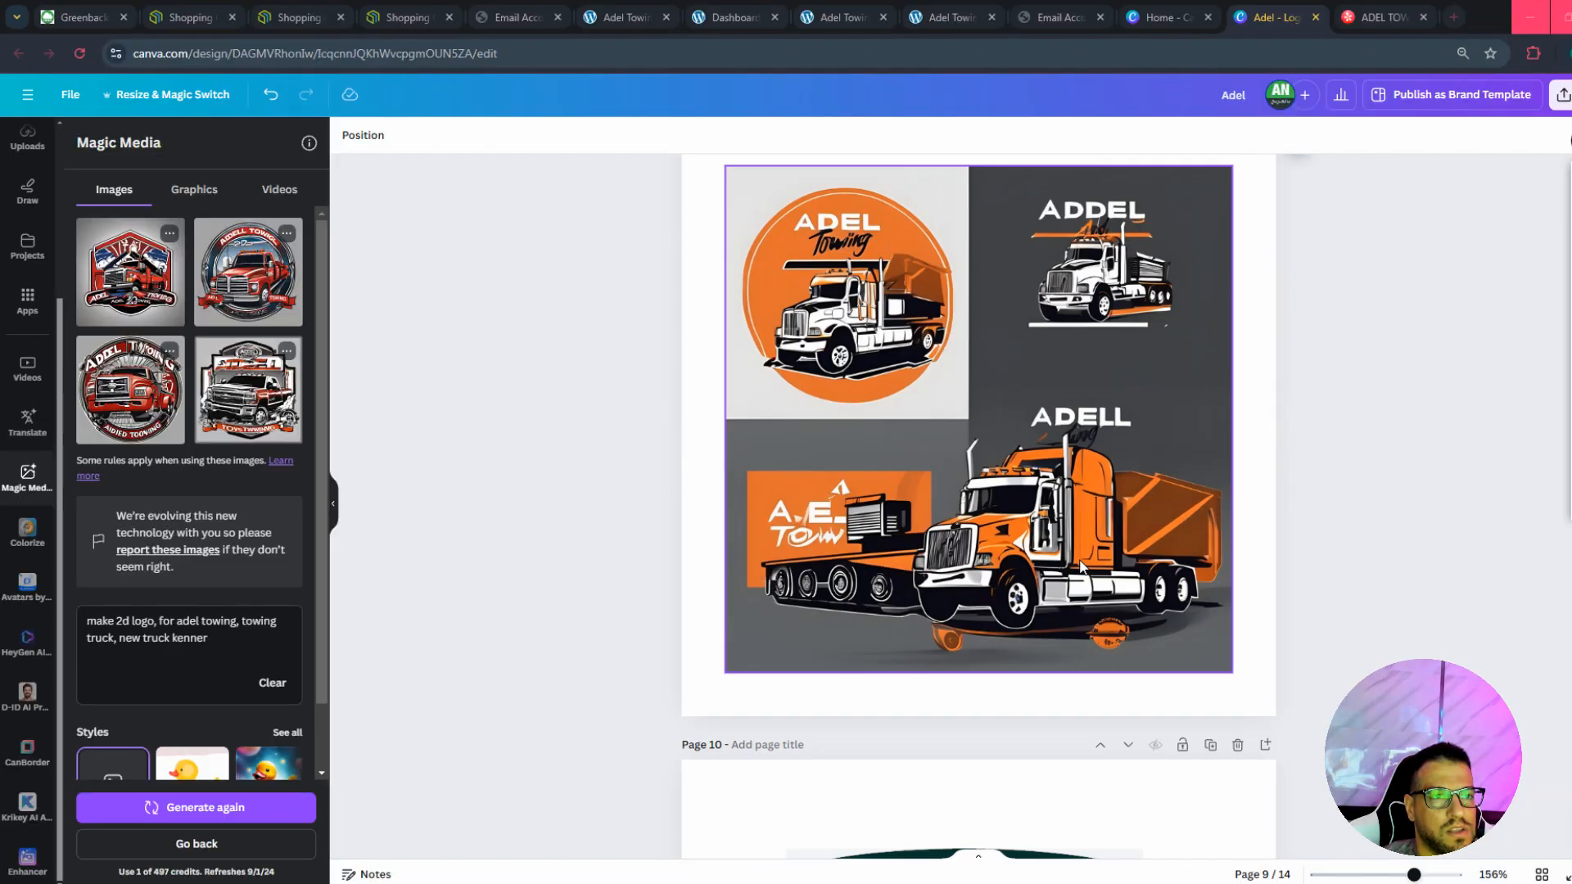
click(1019, 583)
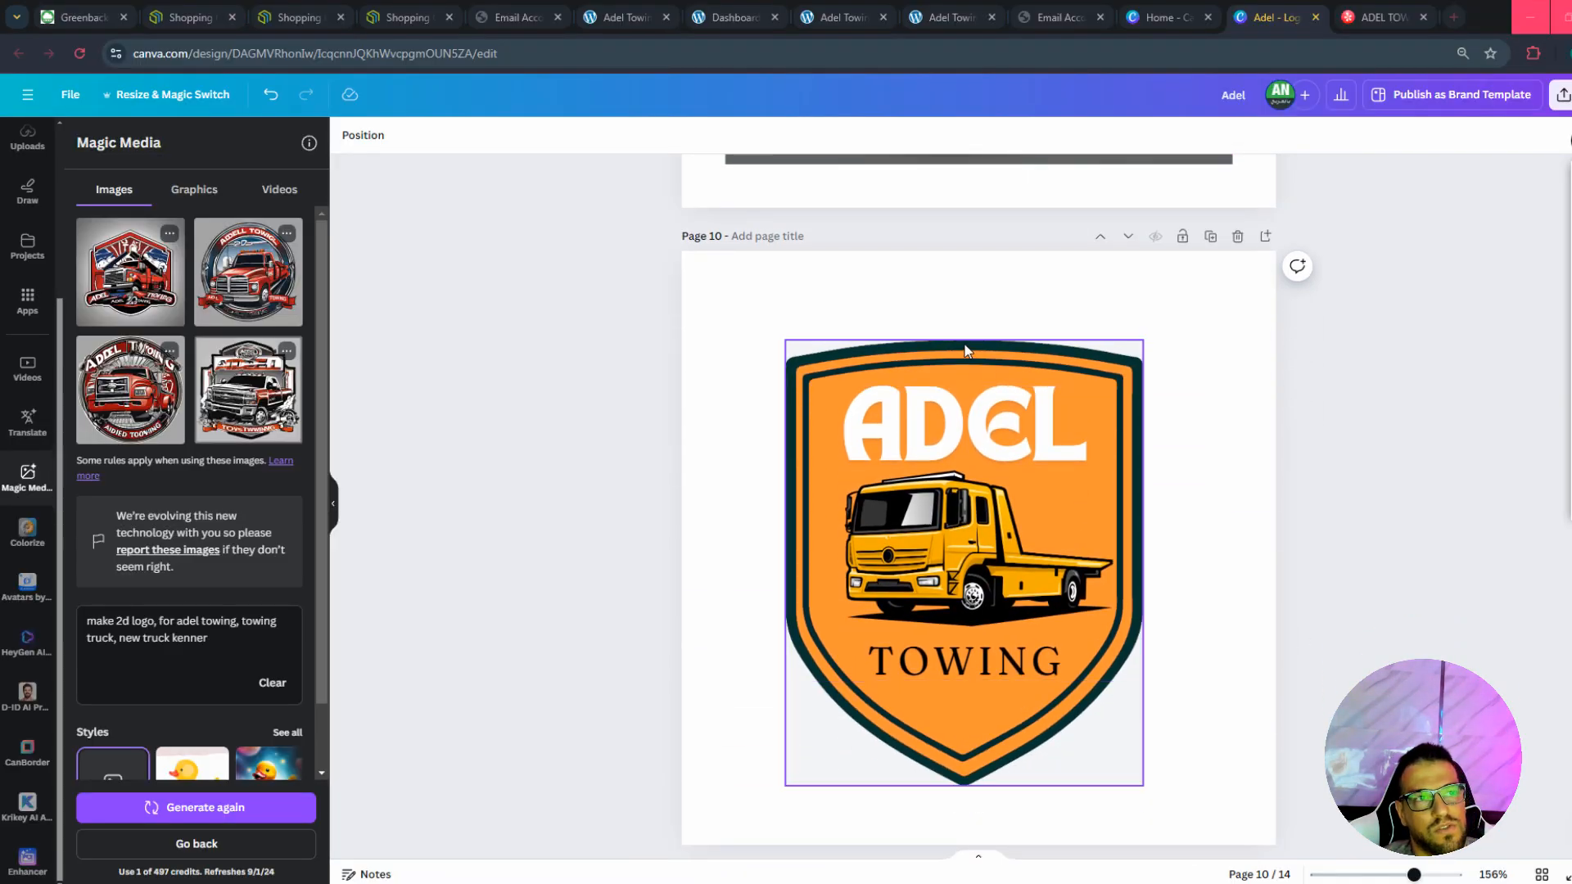
click(1019, 583)
click(1152, 325)
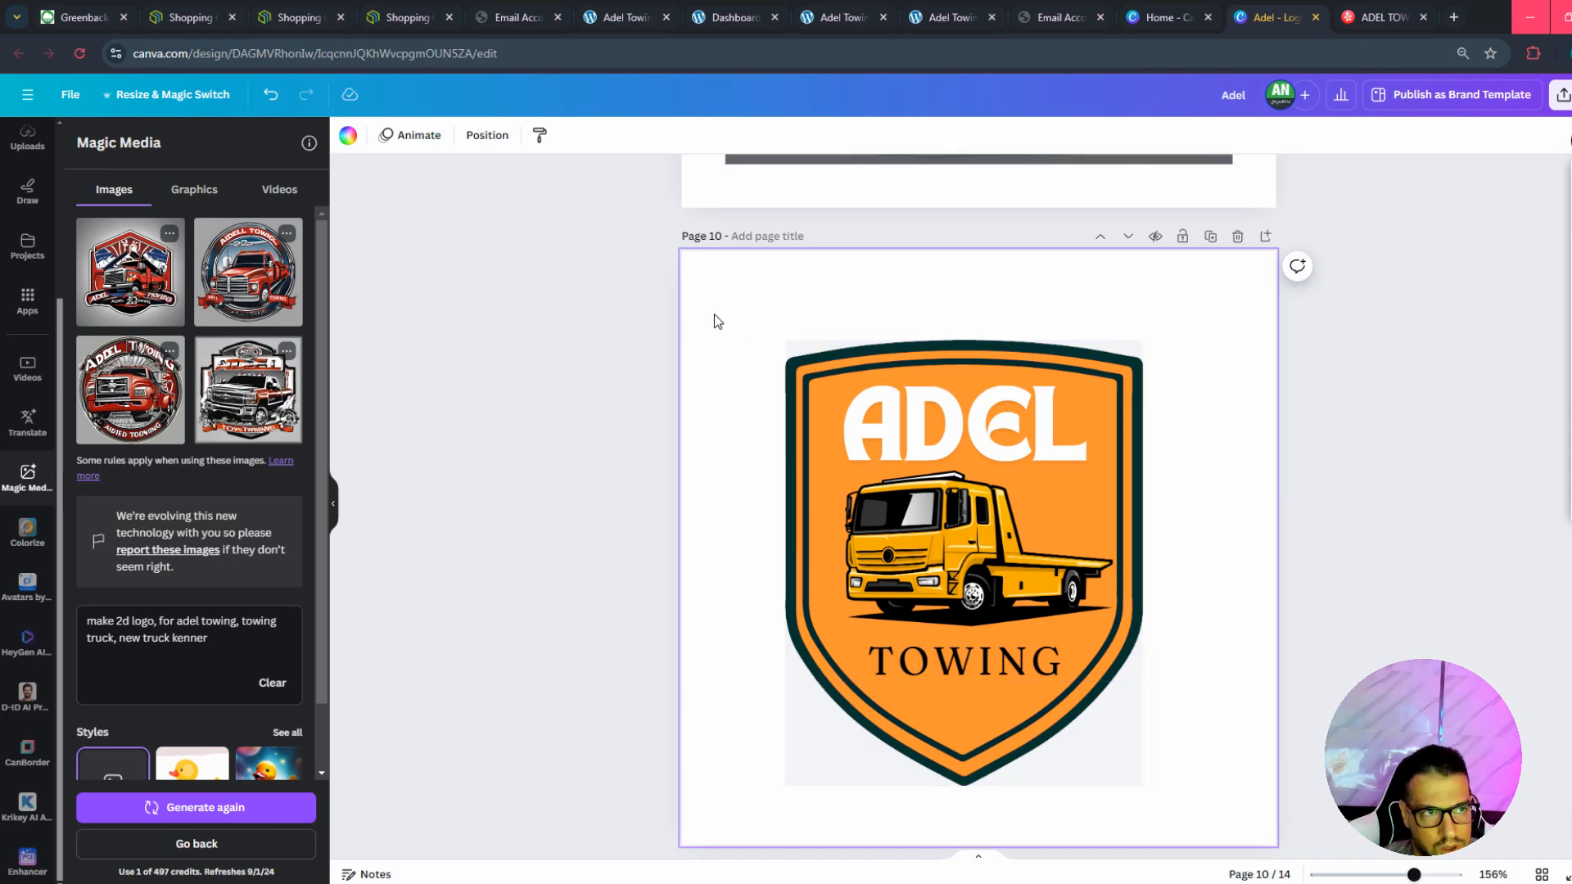
drag(713, 315, 1228, 753)
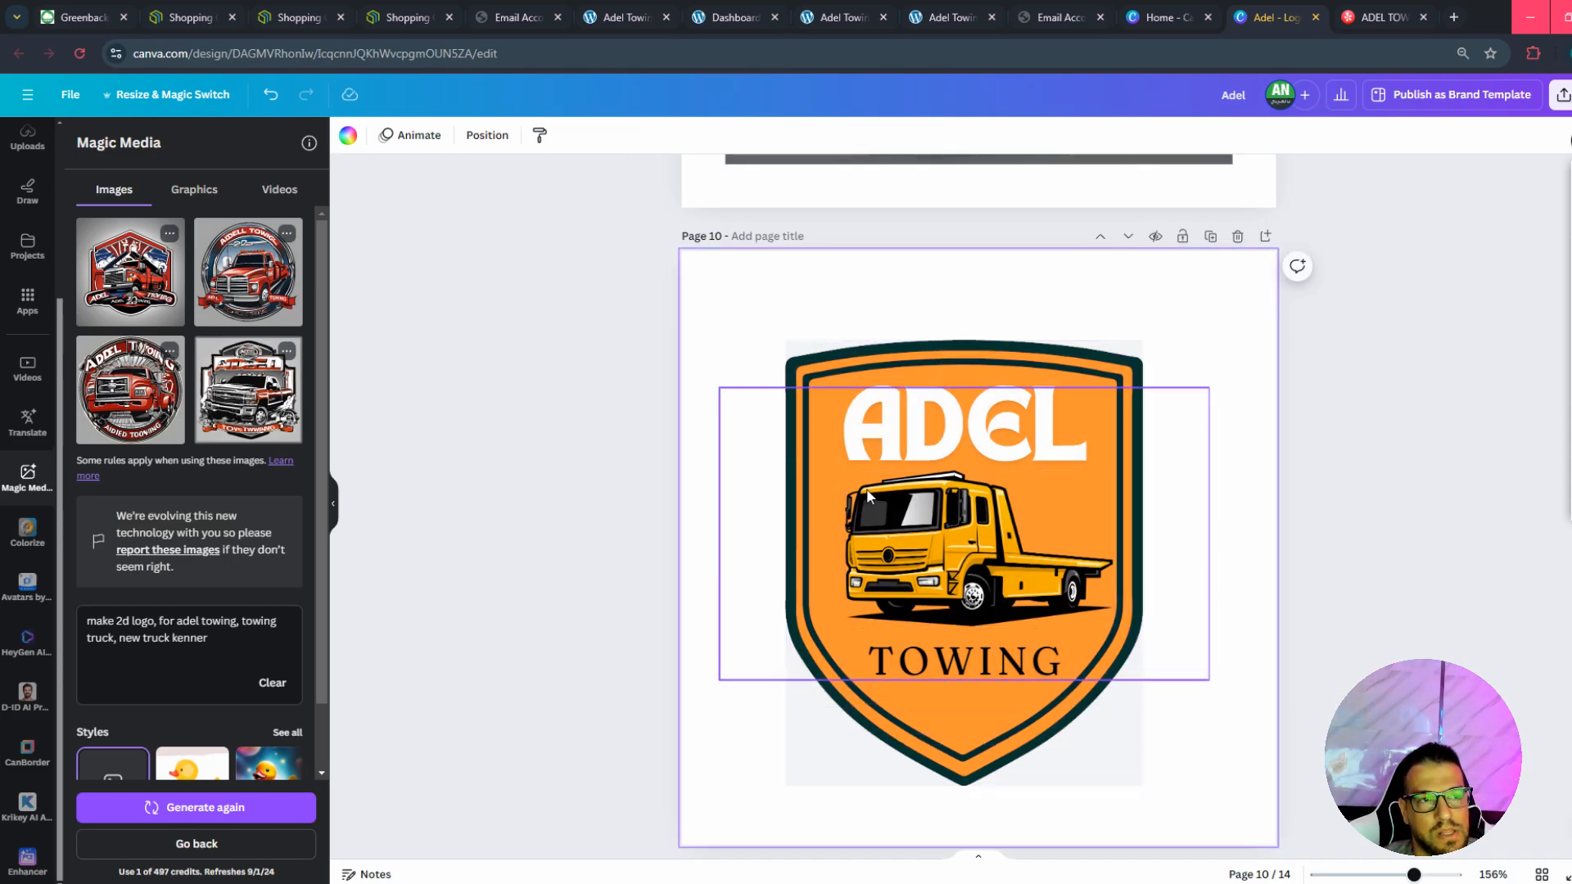
scroll(950, 474, down, 10)
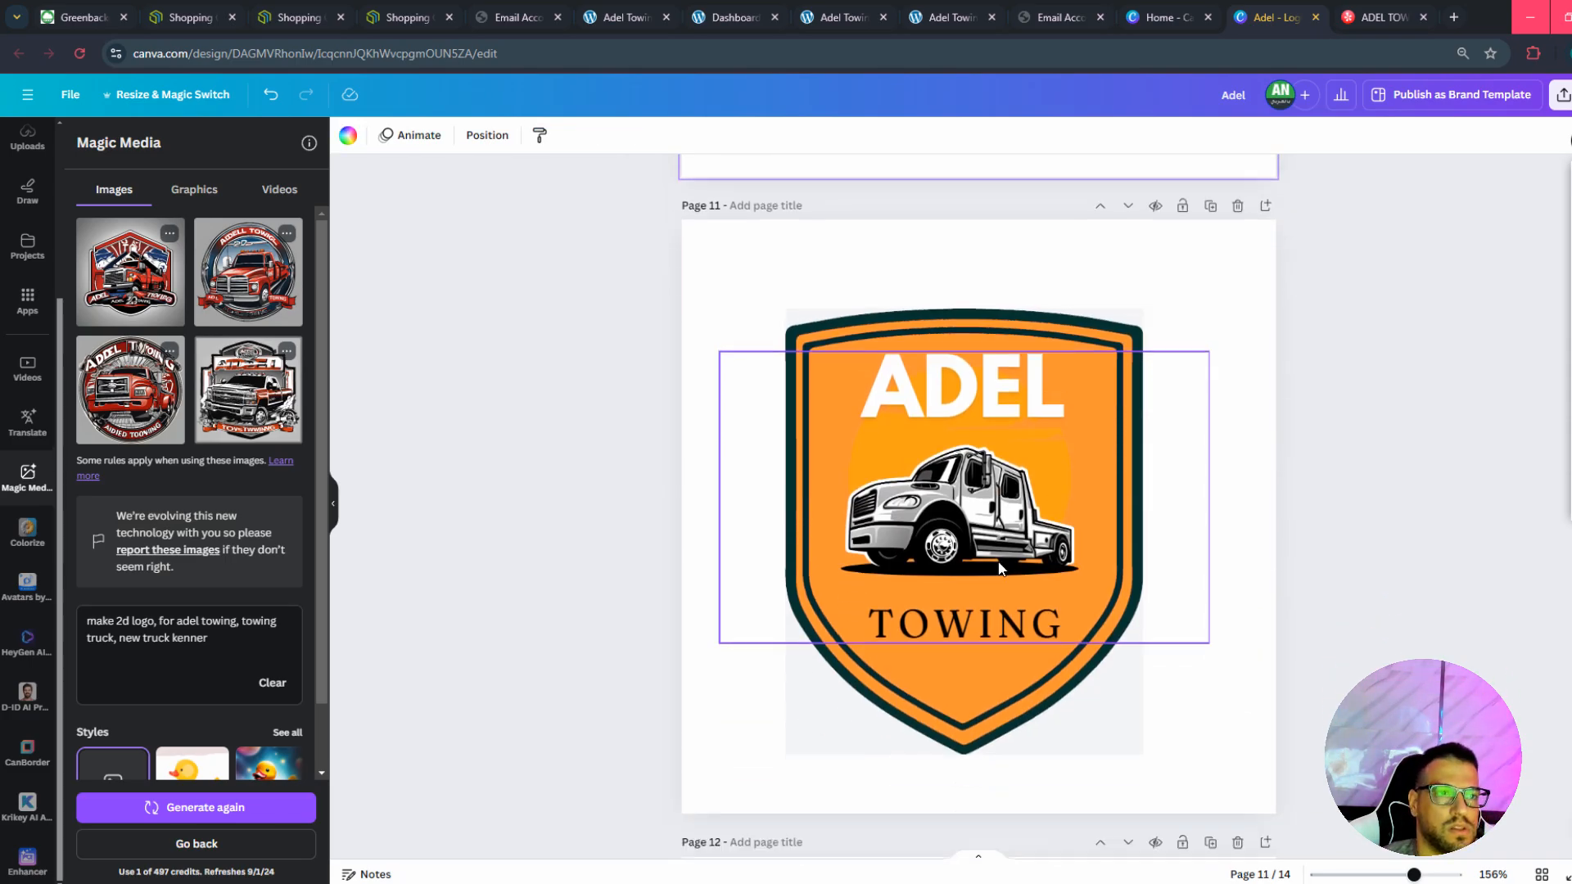
scroll(1019, 567, down, 8)
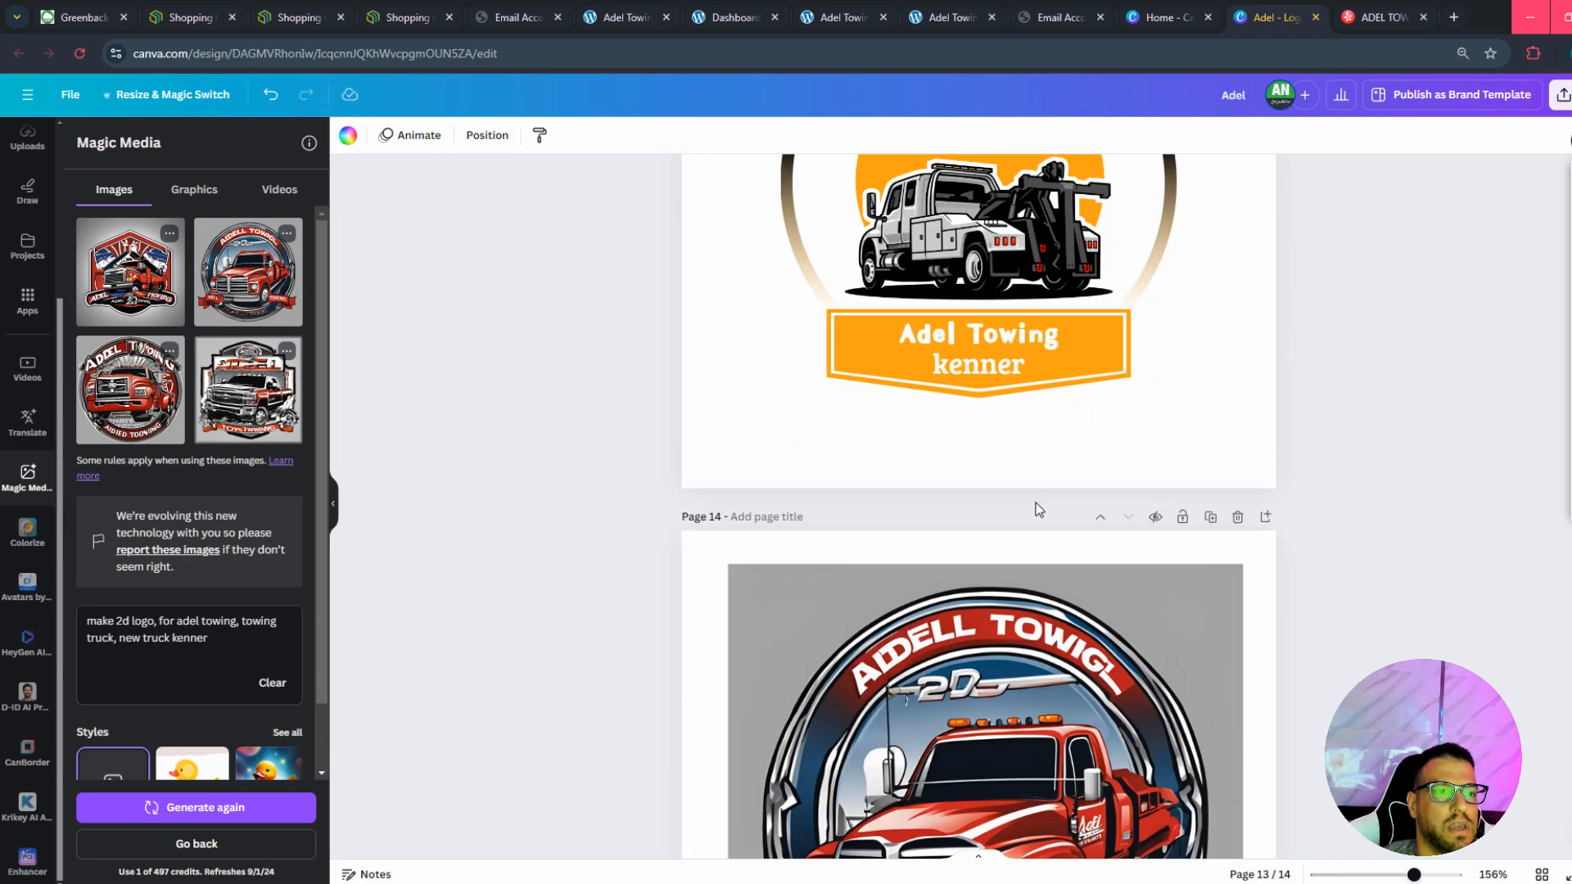
scroll(1036, 507, up, 6)
scroll(1044, 538, up, 10)
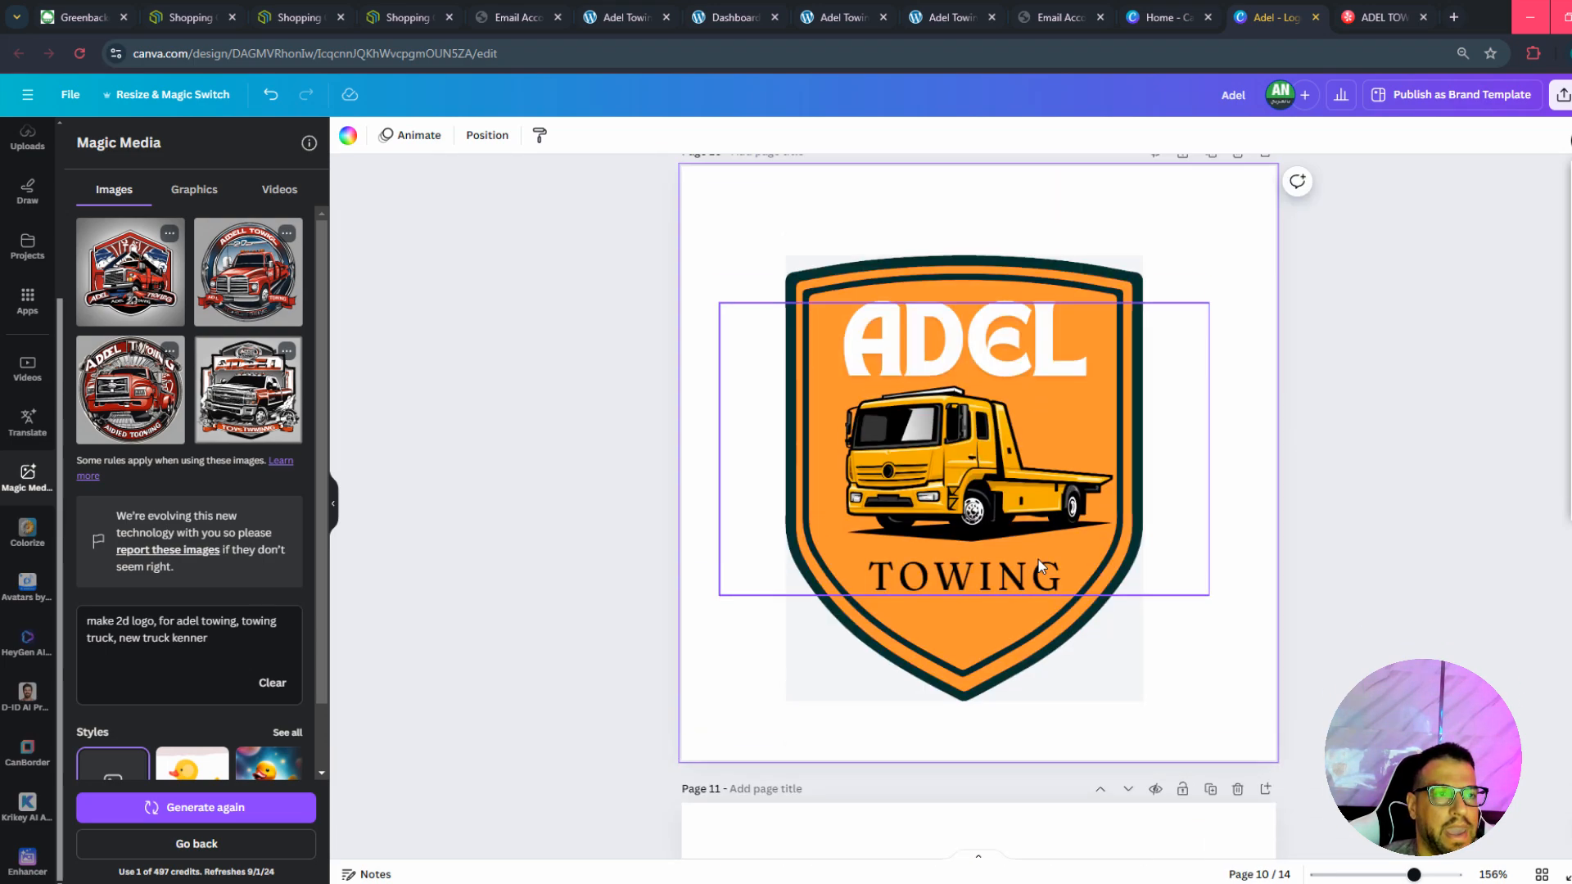
scroll(984, 596, down, 15)
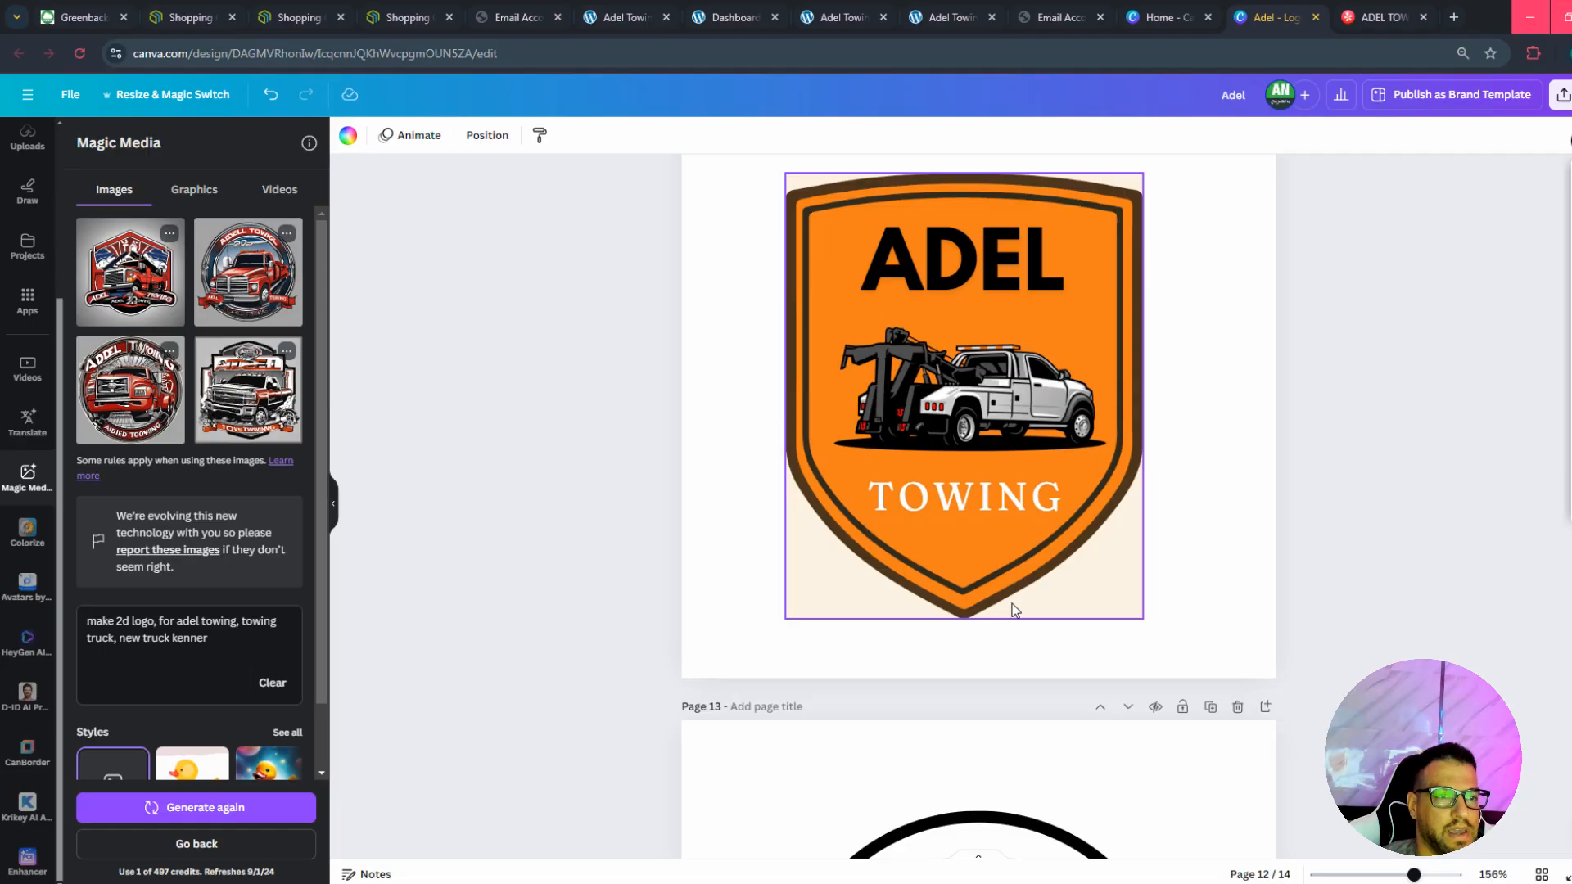
scroll(1012, 610, down, 6)
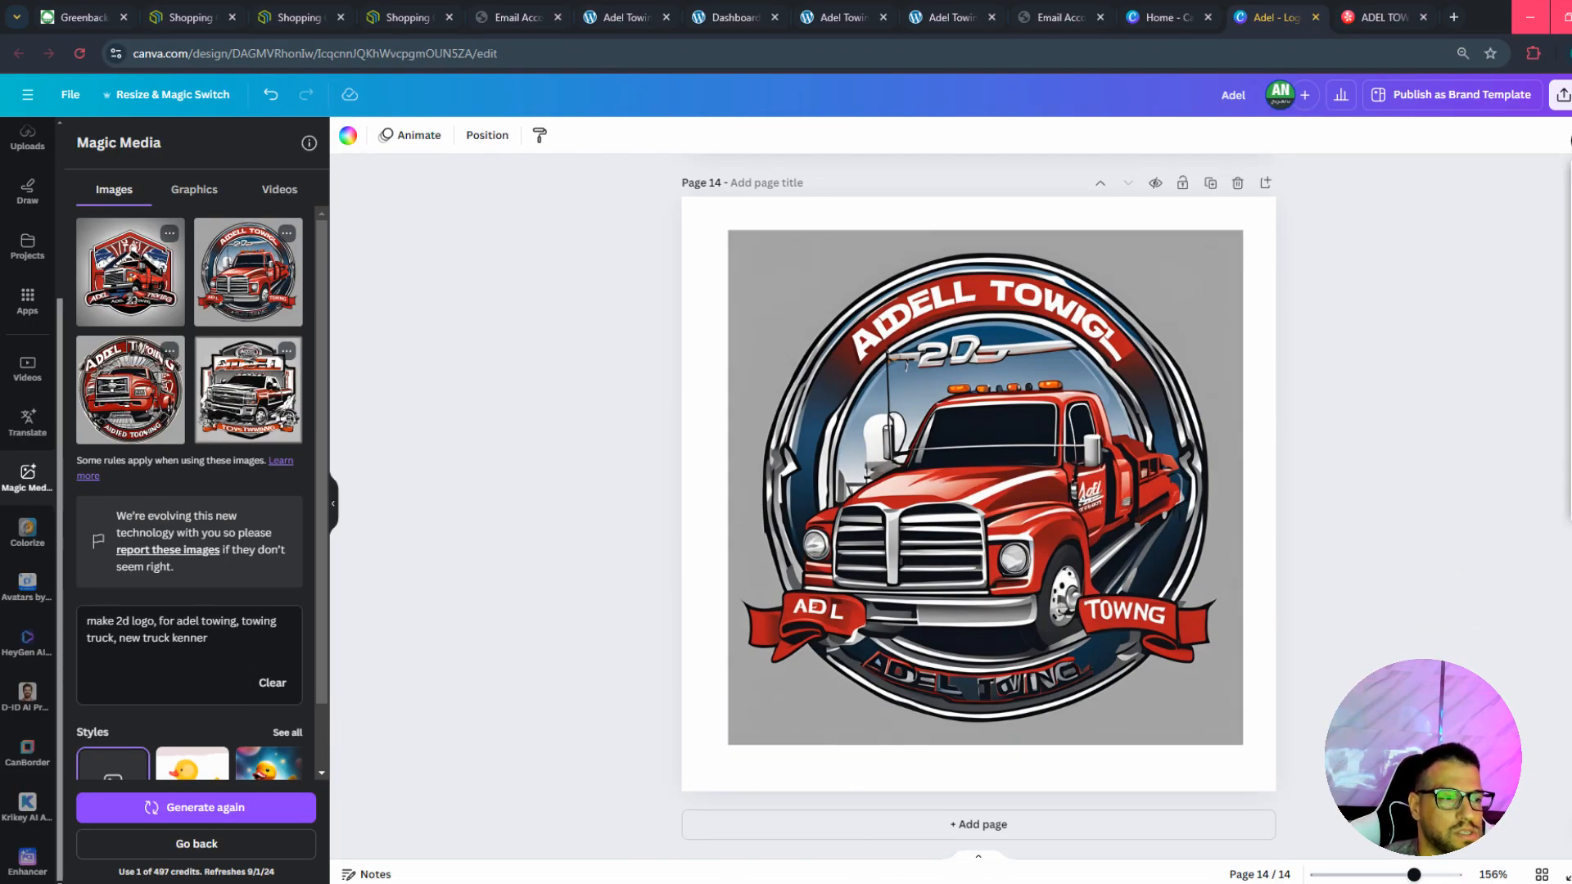
Switch to Illustrator and compare the redrawn vector shield logo in logo.ai with the AI-generated shield image it is based on.
key(alt+Tab)
scroll(1087, 505, up, 4)
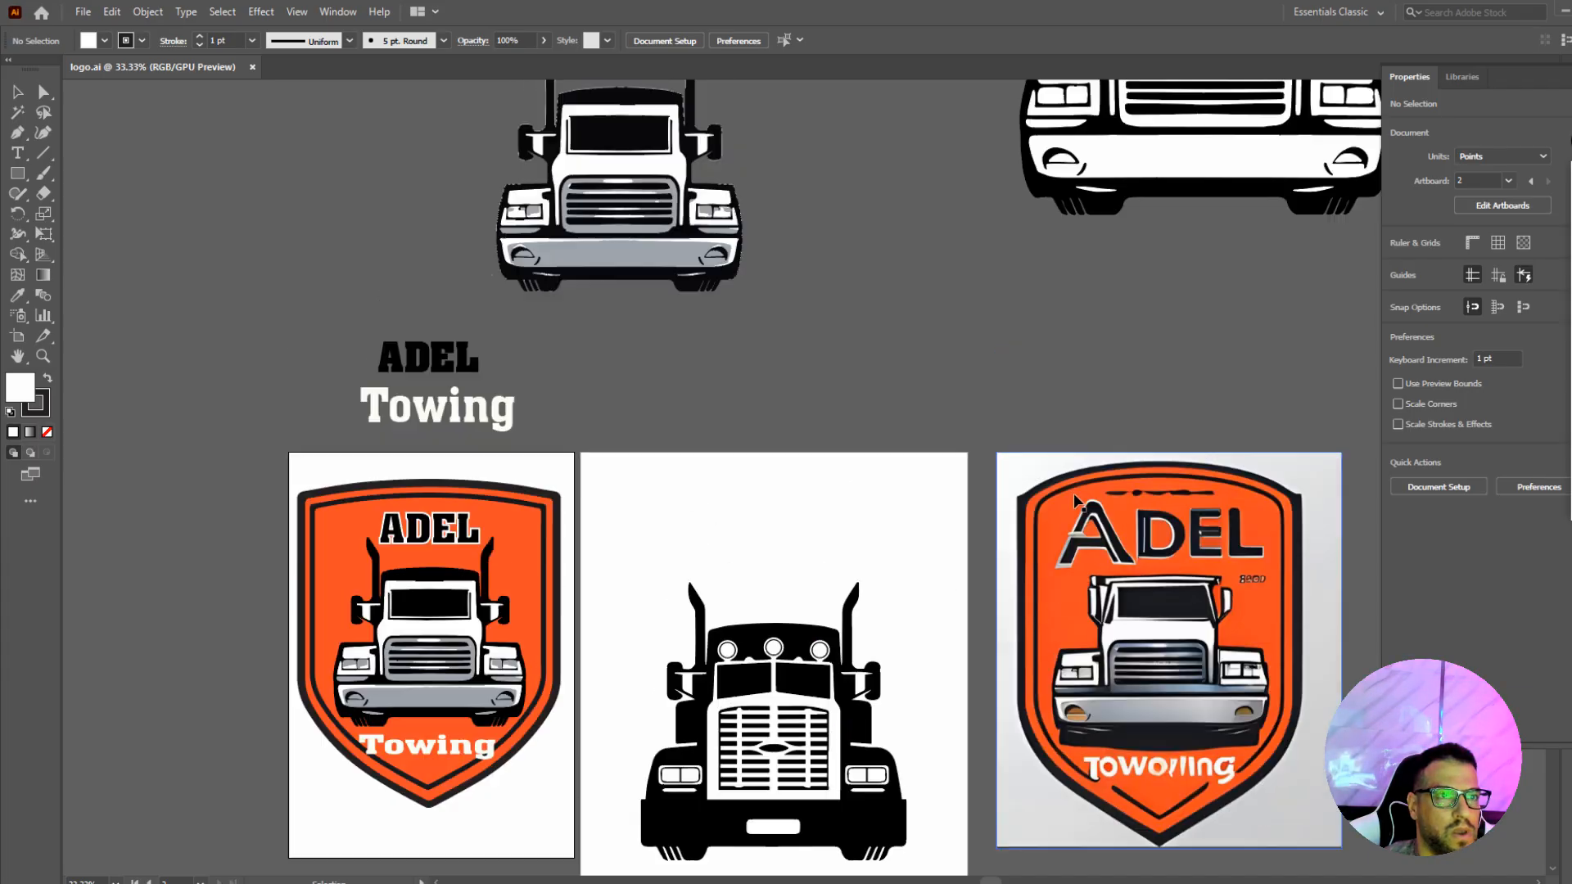
scroll(1187, 446, down, 5)
click(1208, 446)
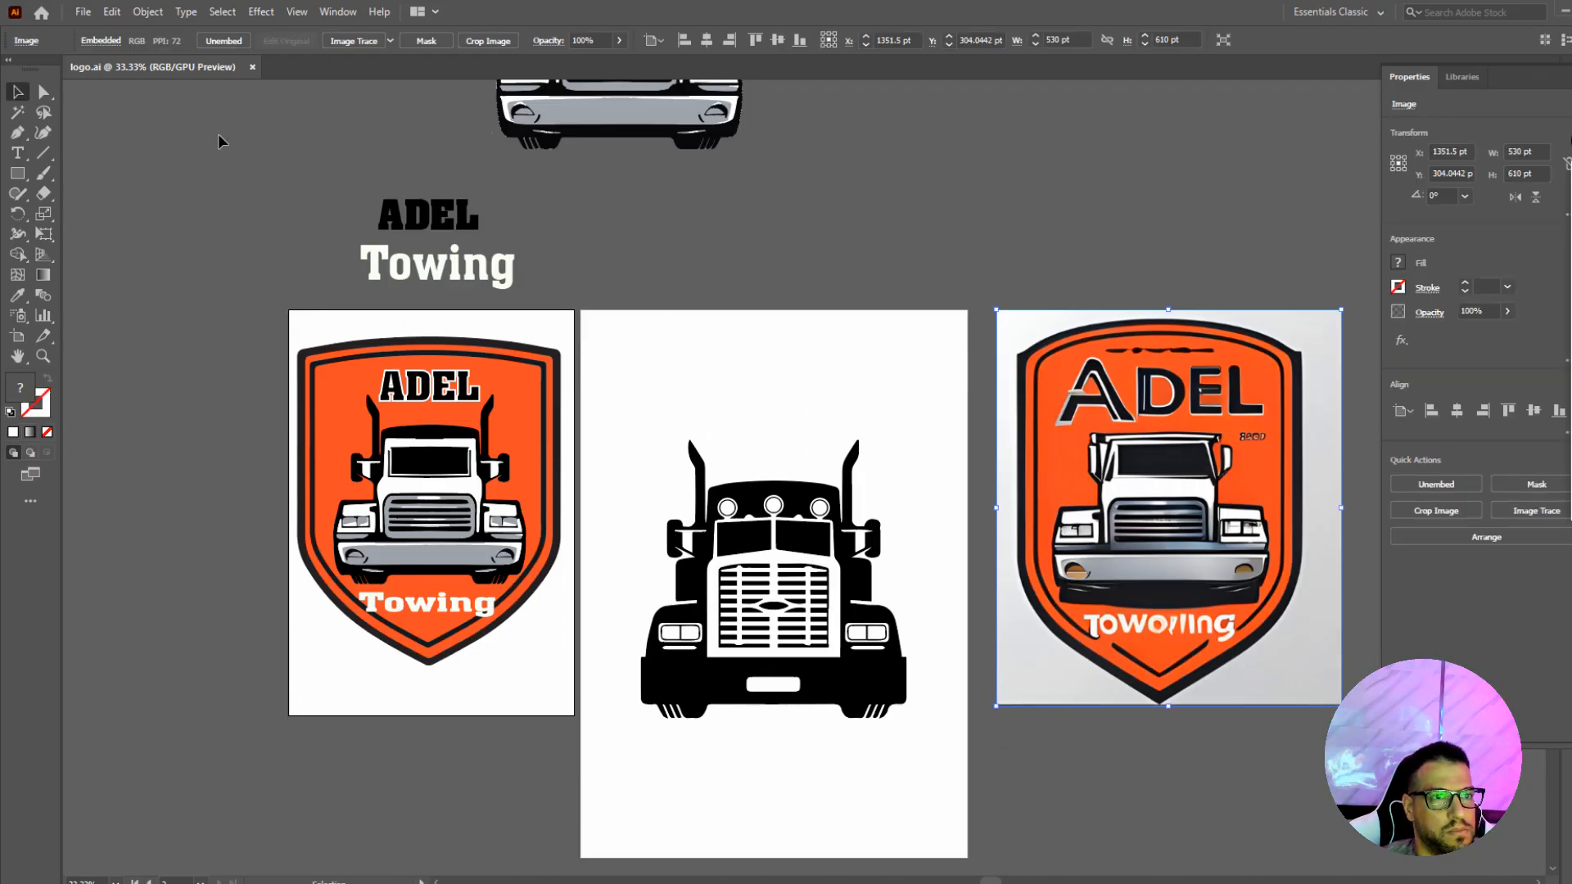
drag(1055, 244, 1318, 794)
click(1269, 821)
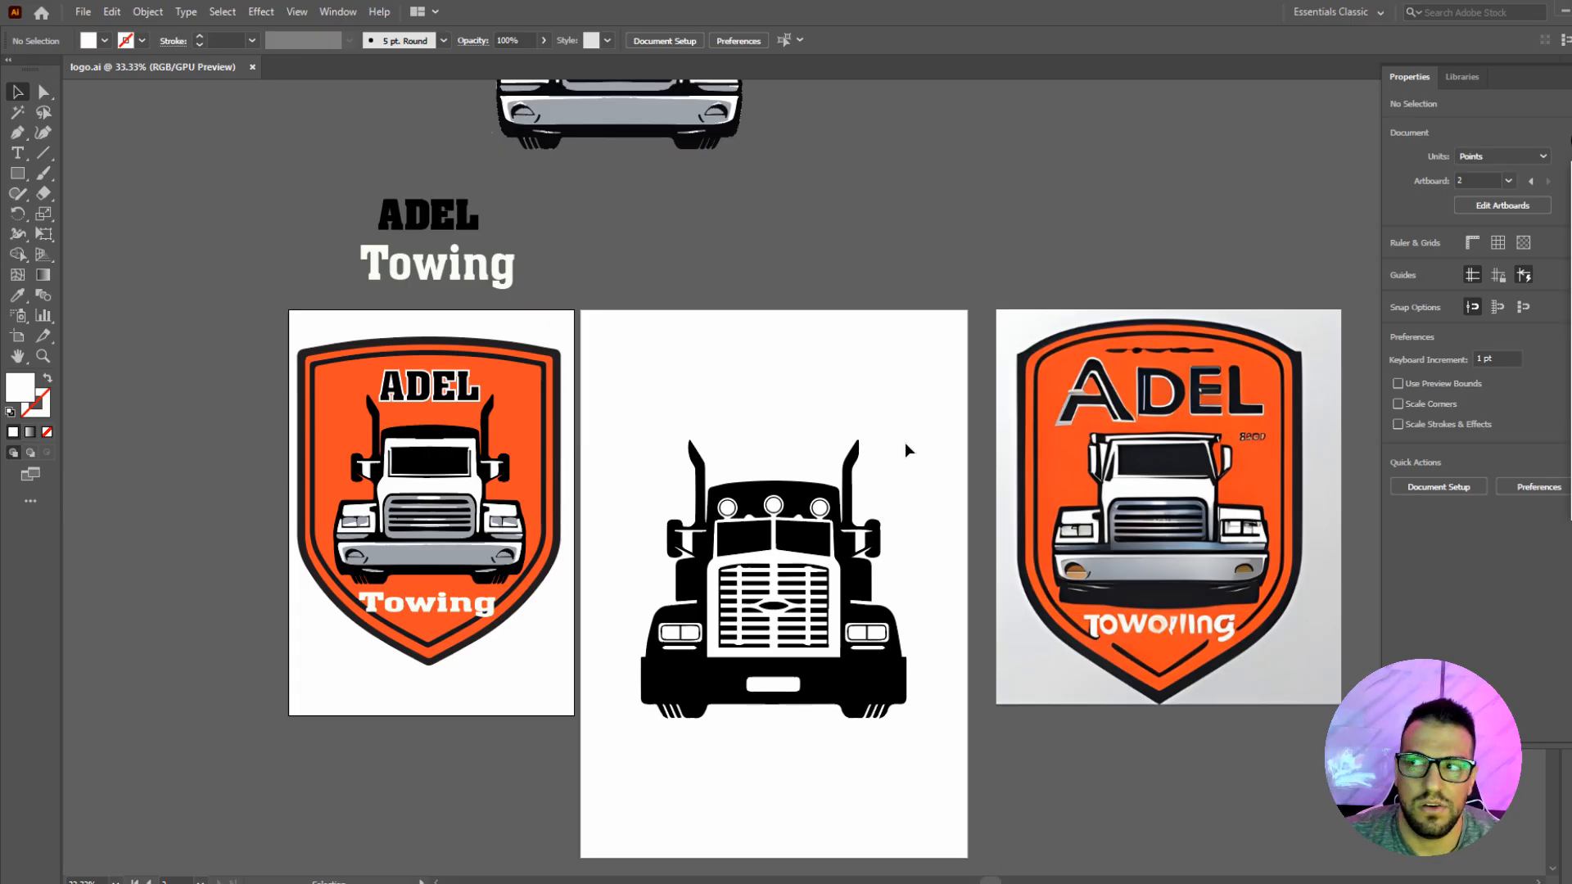
click(1273, 701)
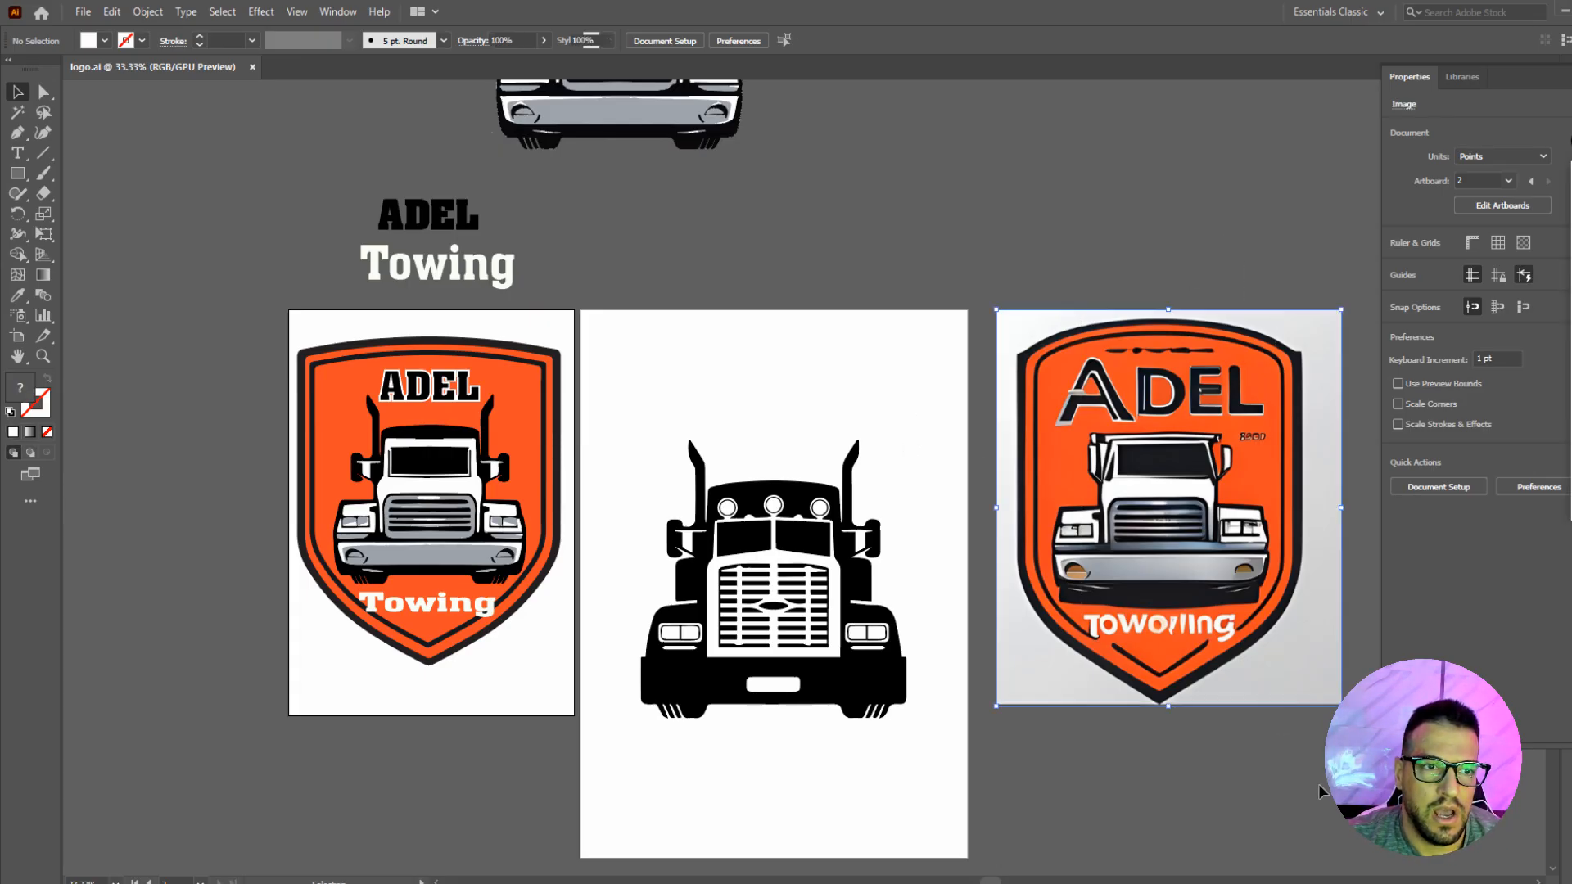
scroll(504, 477, up, 1)
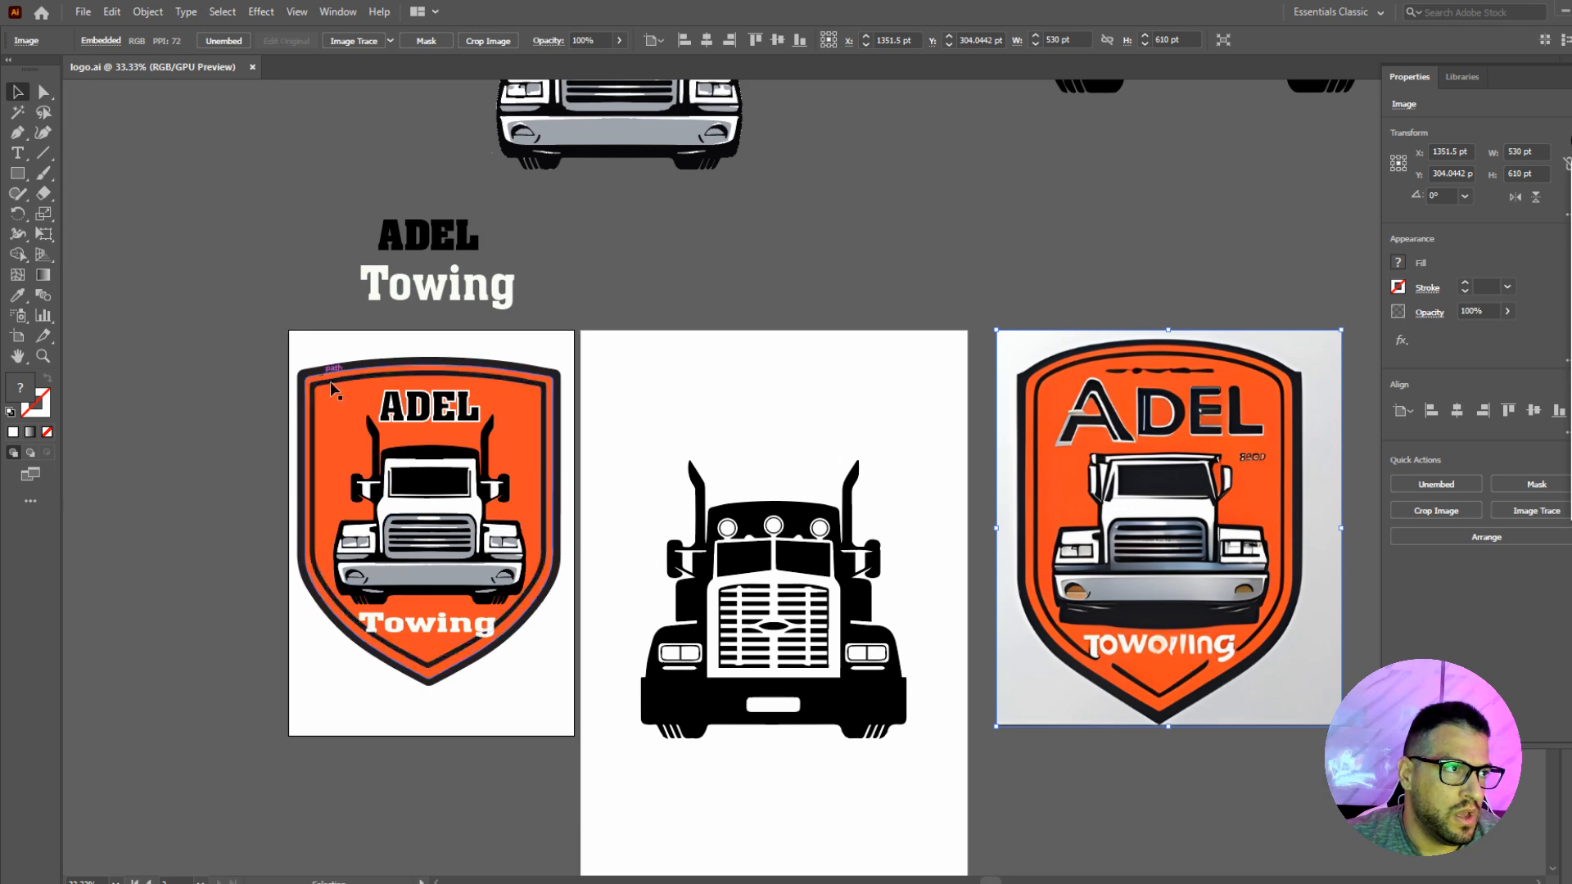
drag(279, 352, 575, 724)
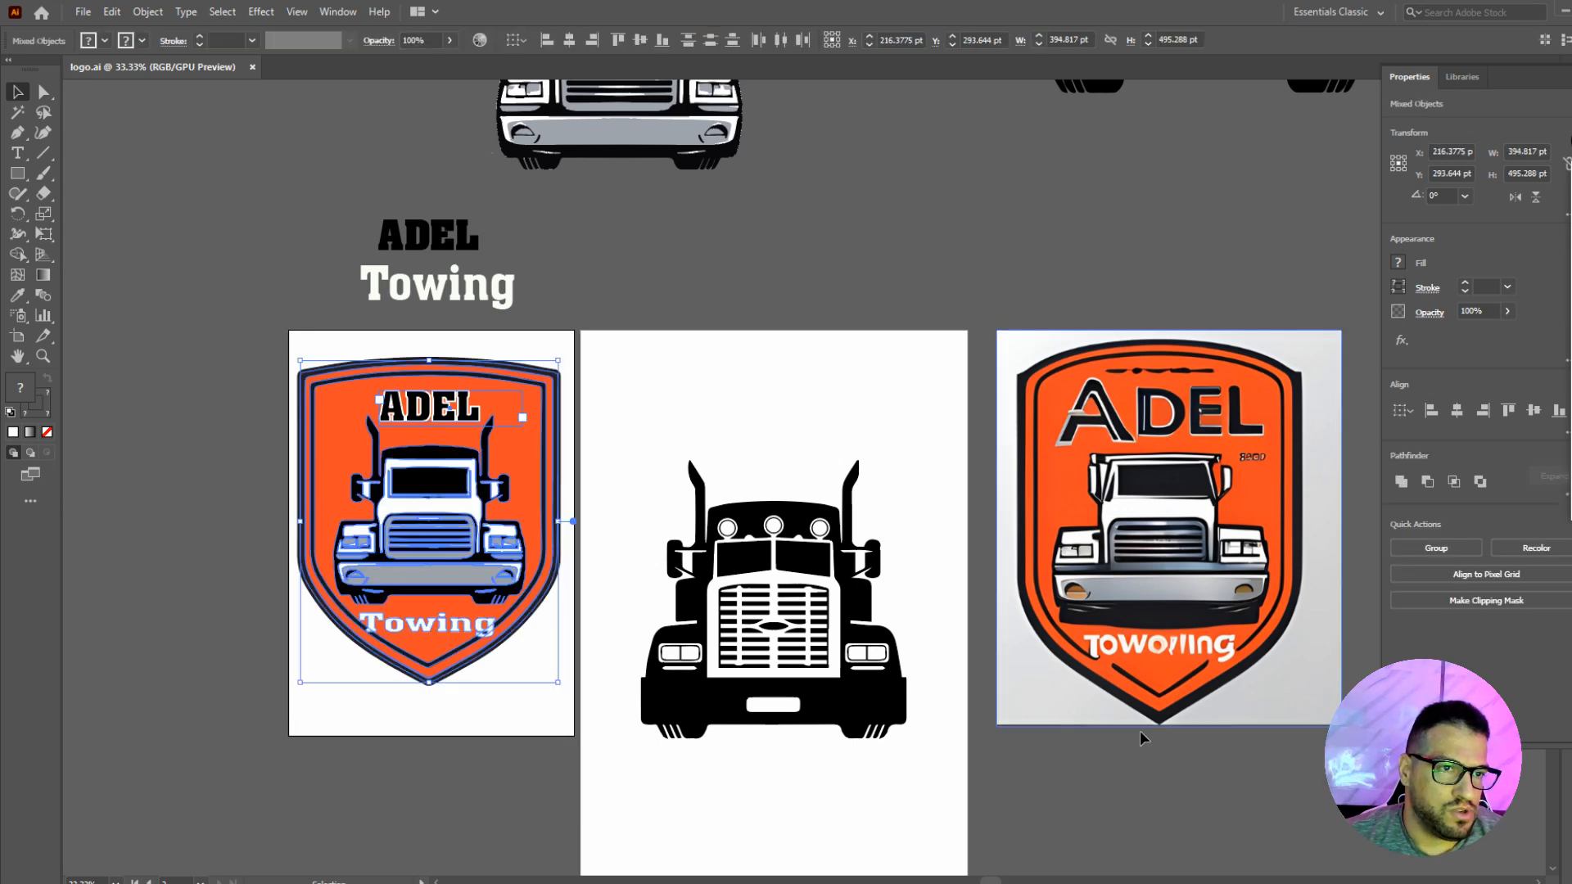
click(1162, 777)
scroll(1137, 524, up, 1)
scroll(1211, 573, down, 3)
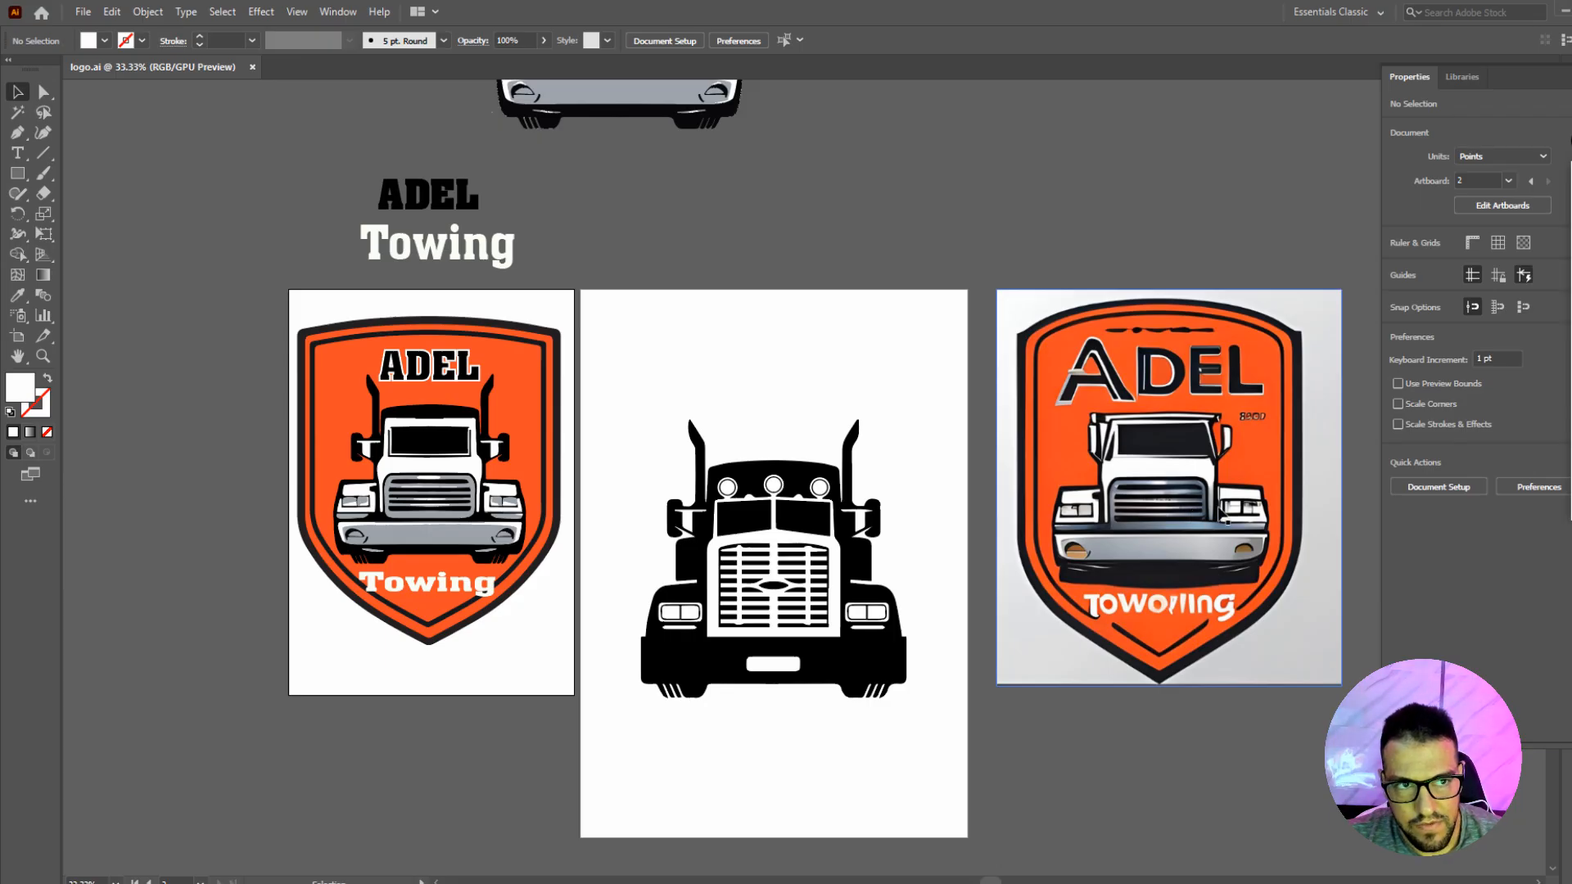
Inspect the separate truck drawings and lettering above the artboards against the finished shield logo and the AI-generated reference image.
scroll(1227, 521, up, 15)
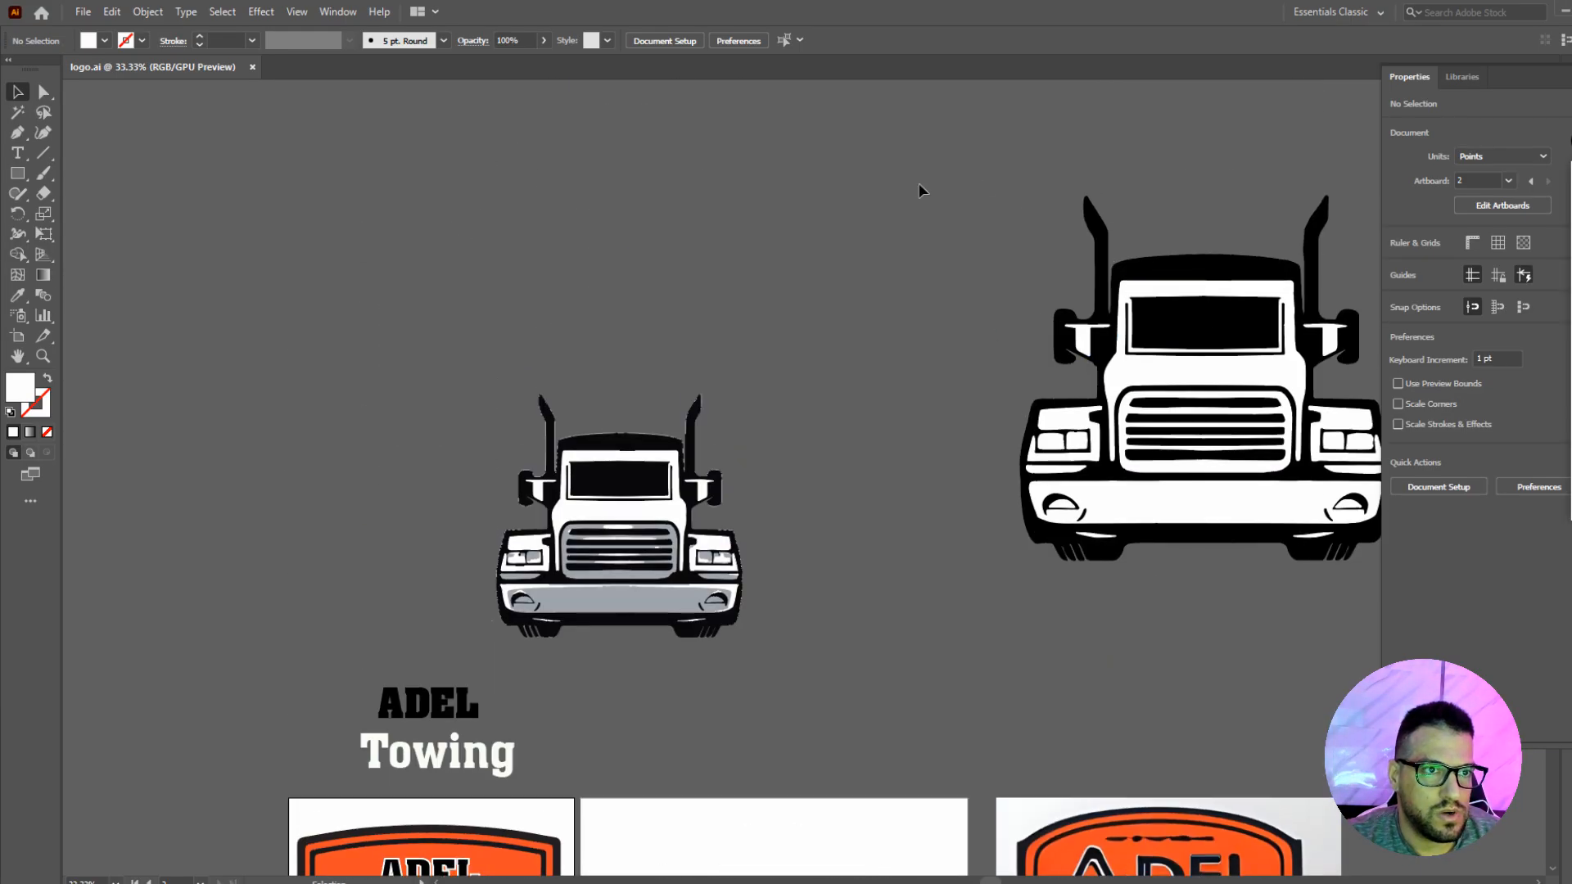
click(1310, 540)
click(1241, 701)
scroll(1237, 700, down, 10)
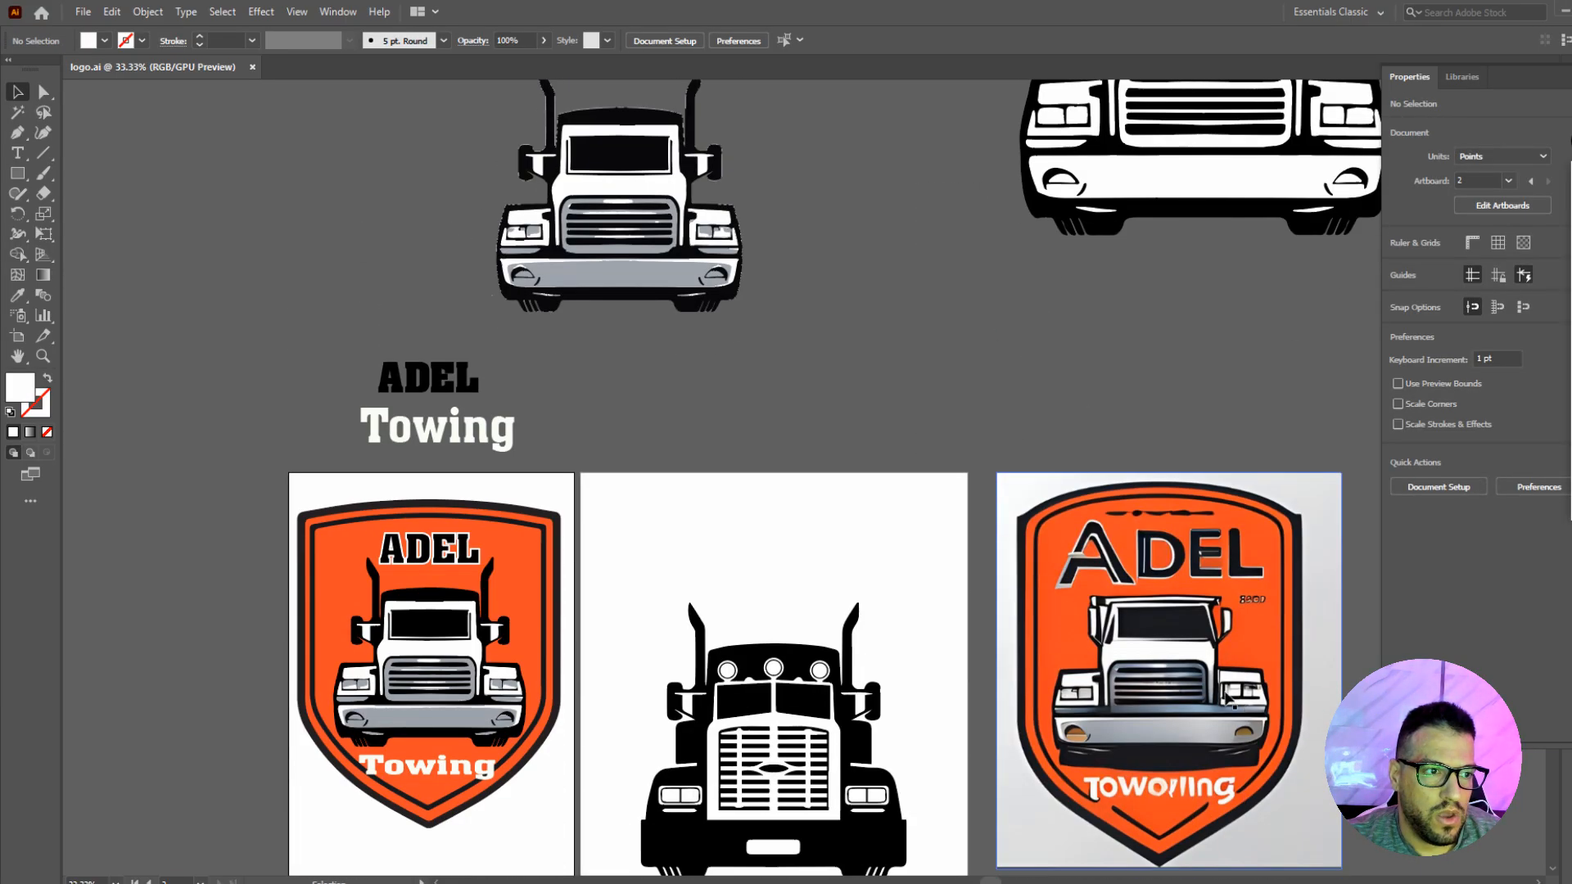
scroll(1228, 695, down, 3)
click(1268, 864)
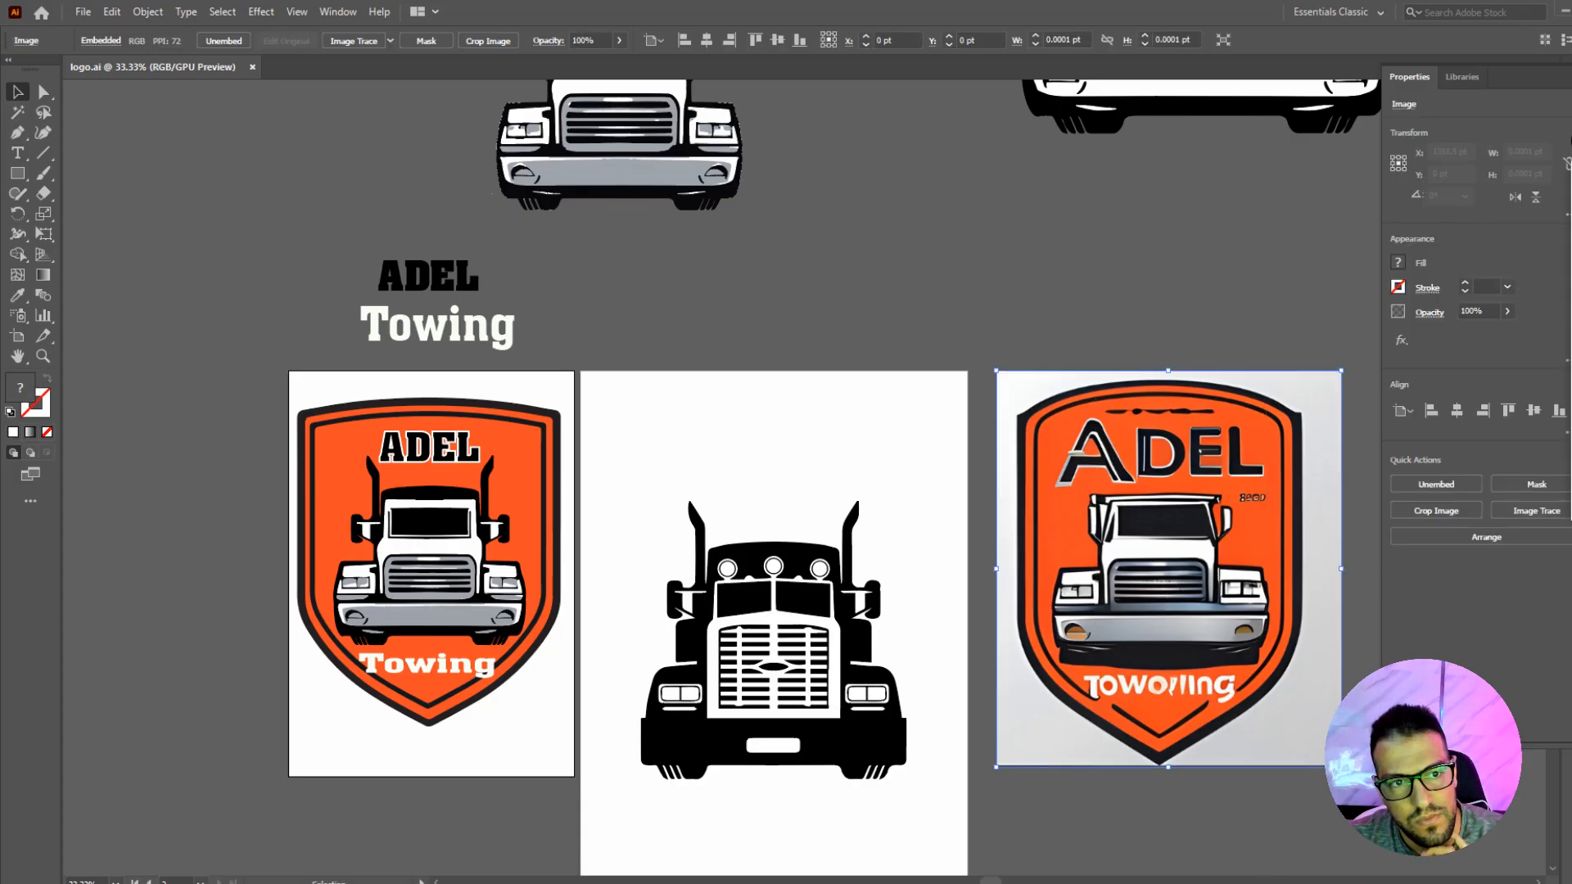
scroll(901, 655, down, 1)
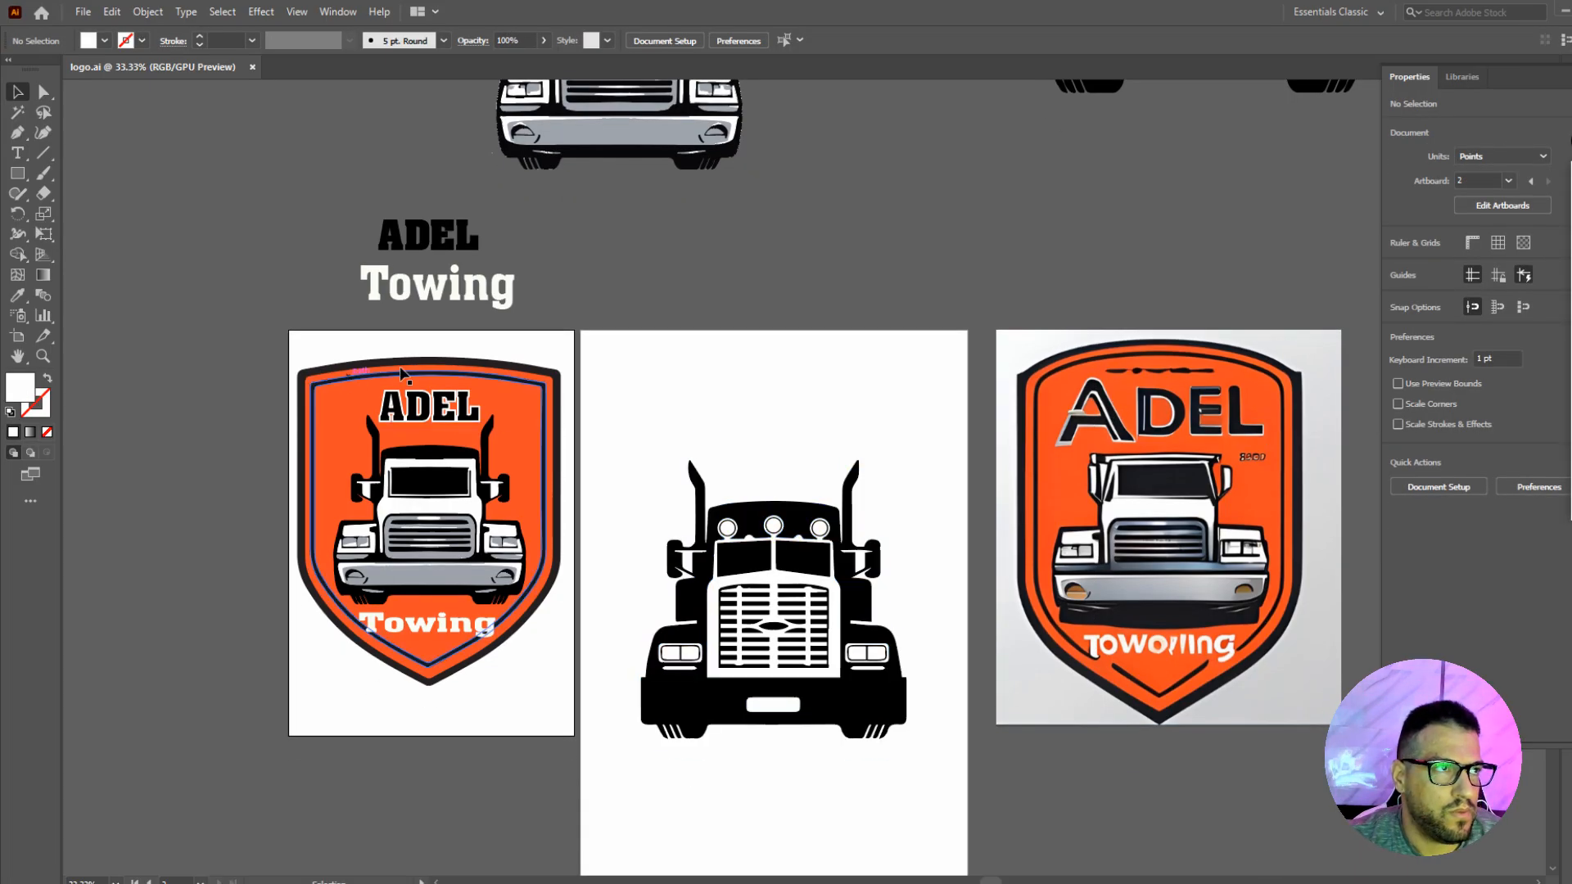
scroll(426, 287, up, 6)
drag(800, 450, 733, 385)
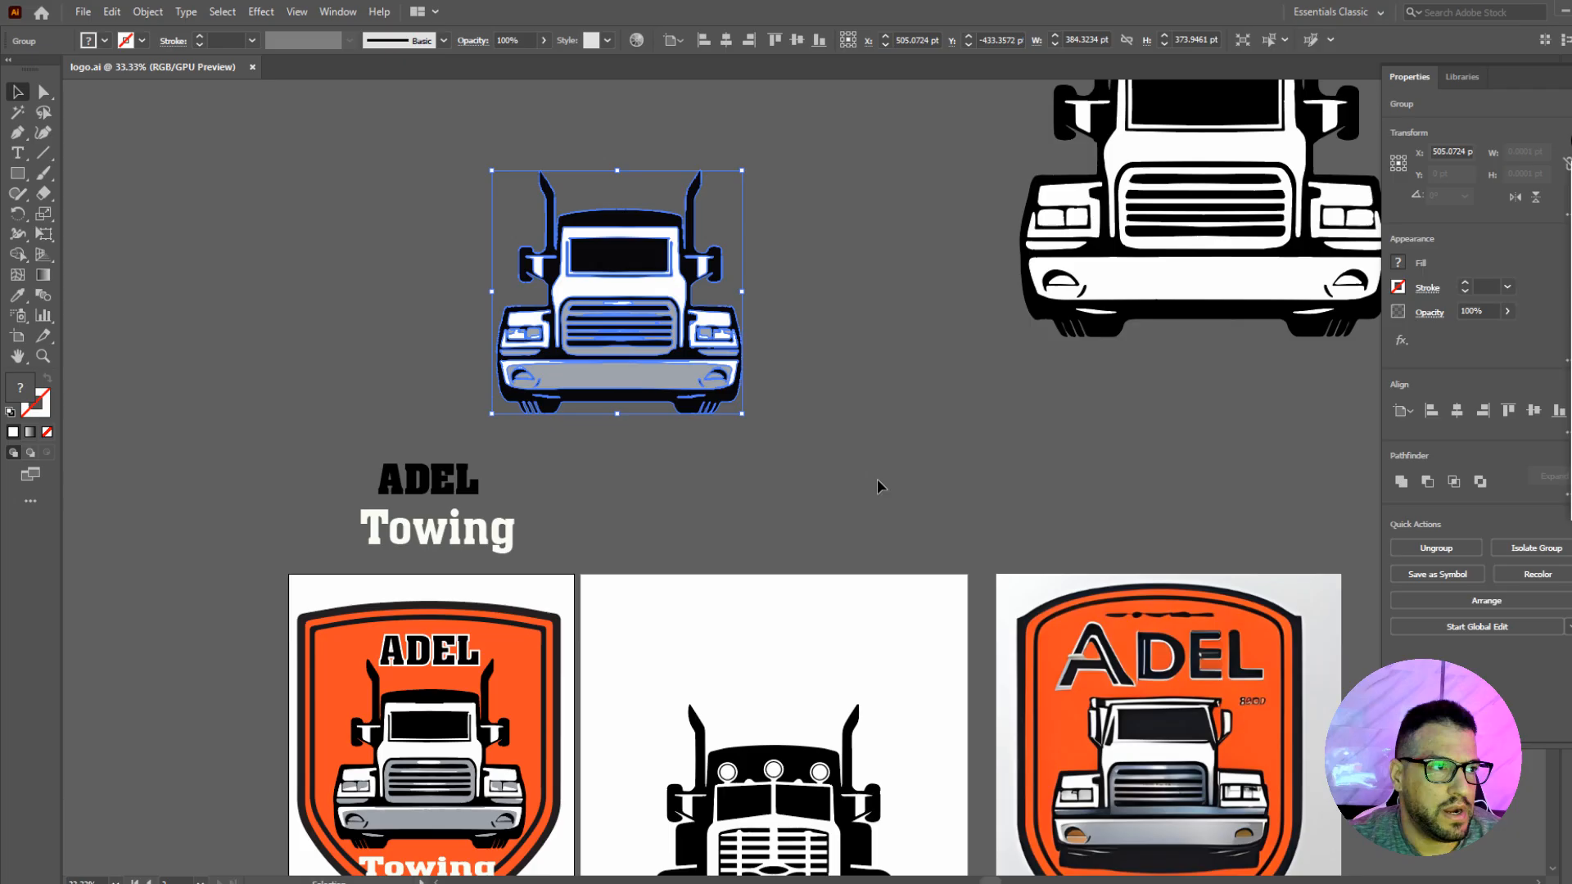
click(877, 488)
scroll(215, 389, down, 4)
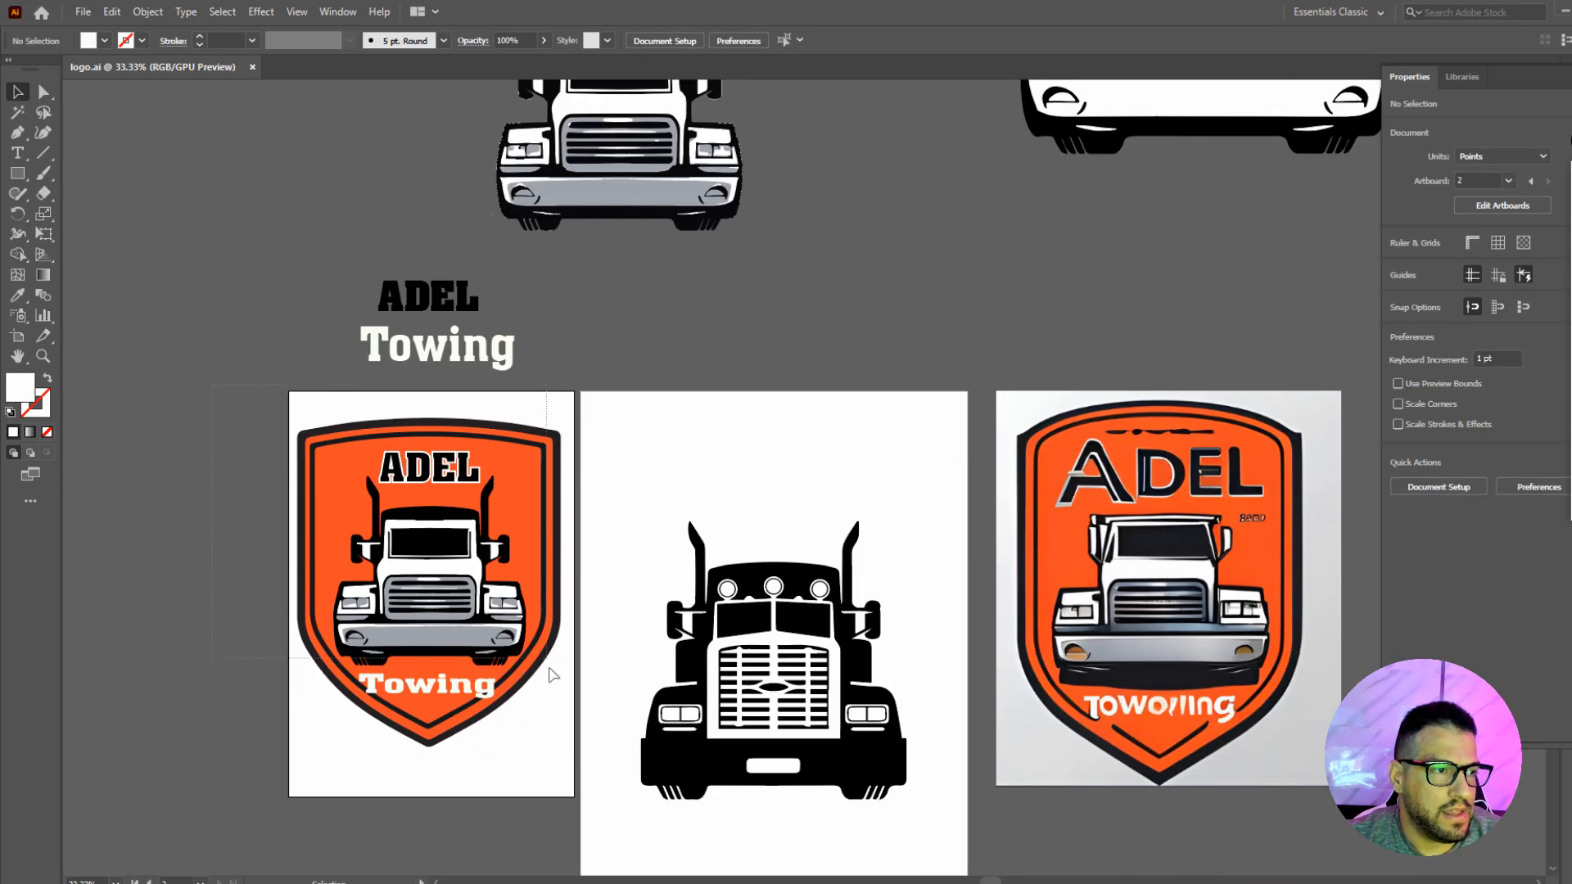
drag(553, 674, 573, 765)
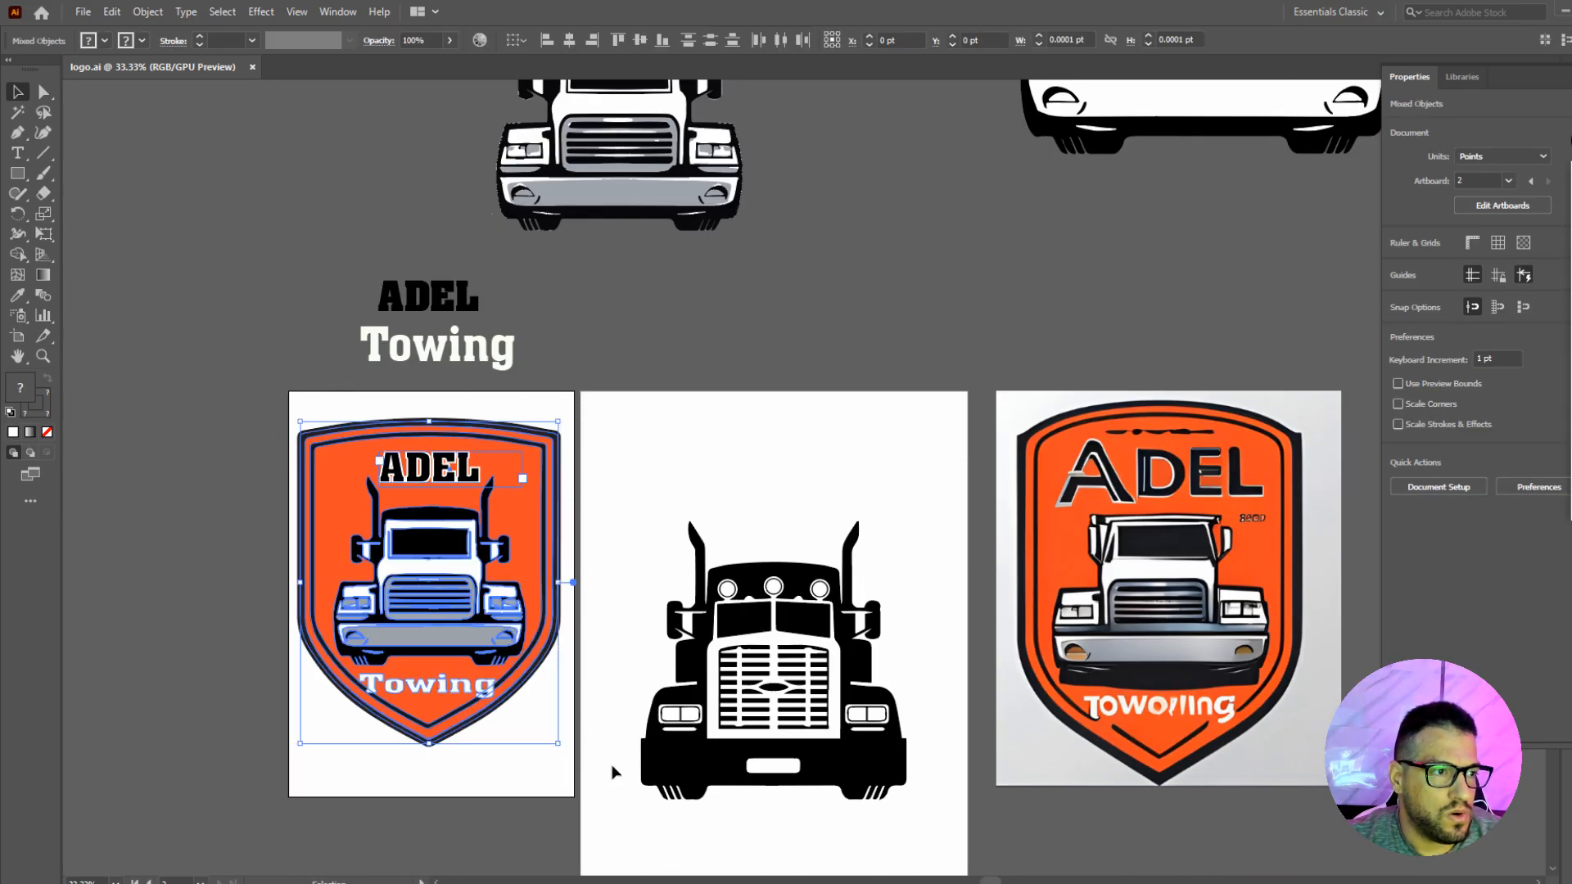
click(540, 405)
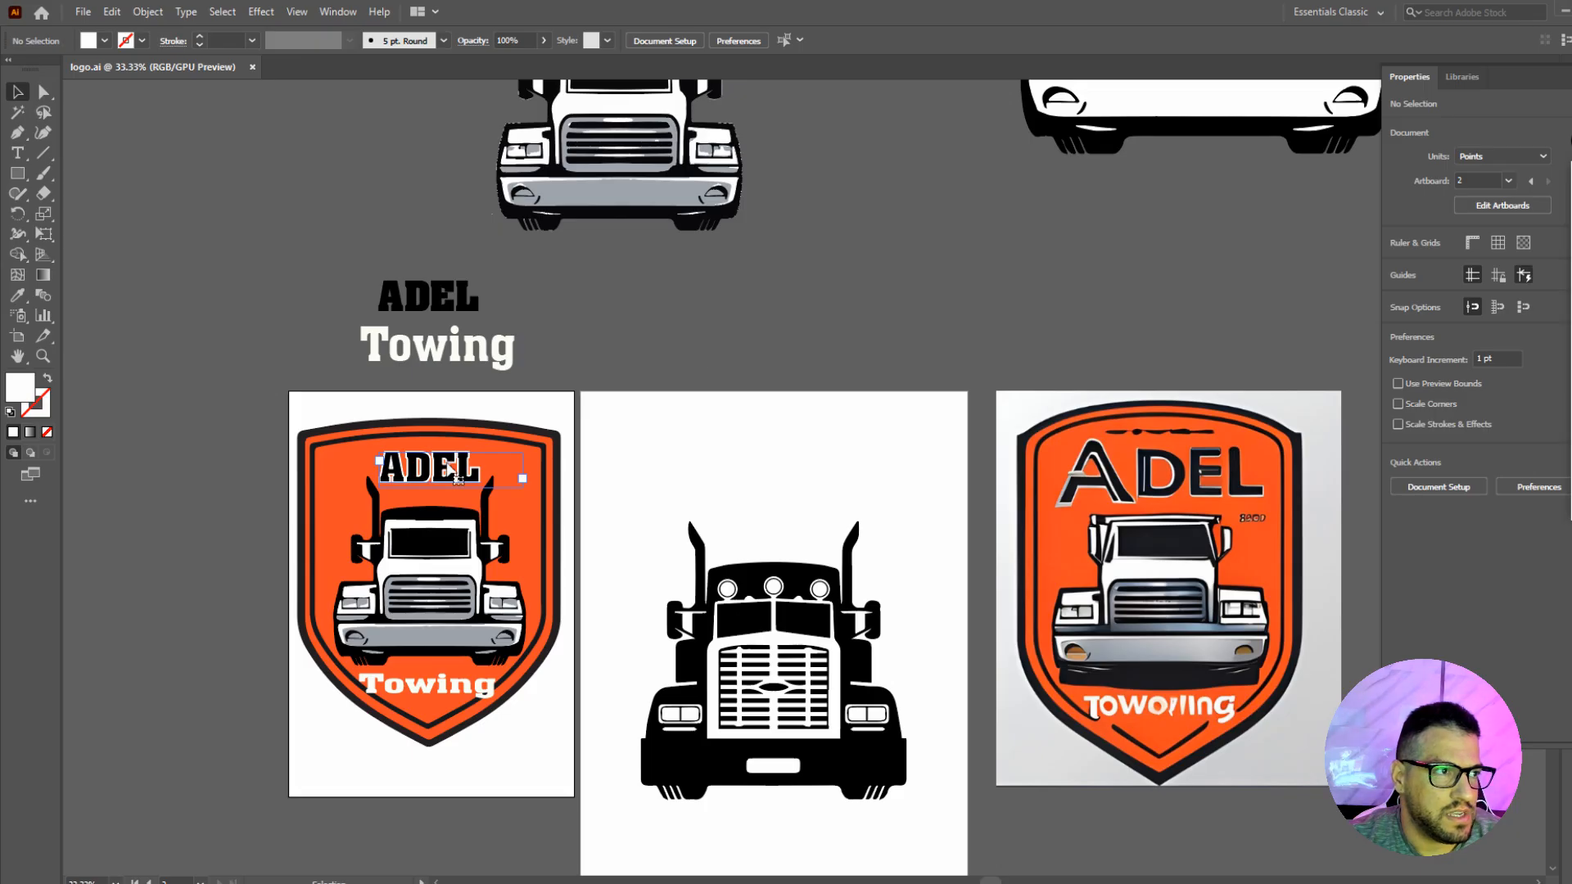
Move the ADEL text, the Towing text and the truck out of the orange shield to the area above the artboards.
drag(604, 390, 630, 340)
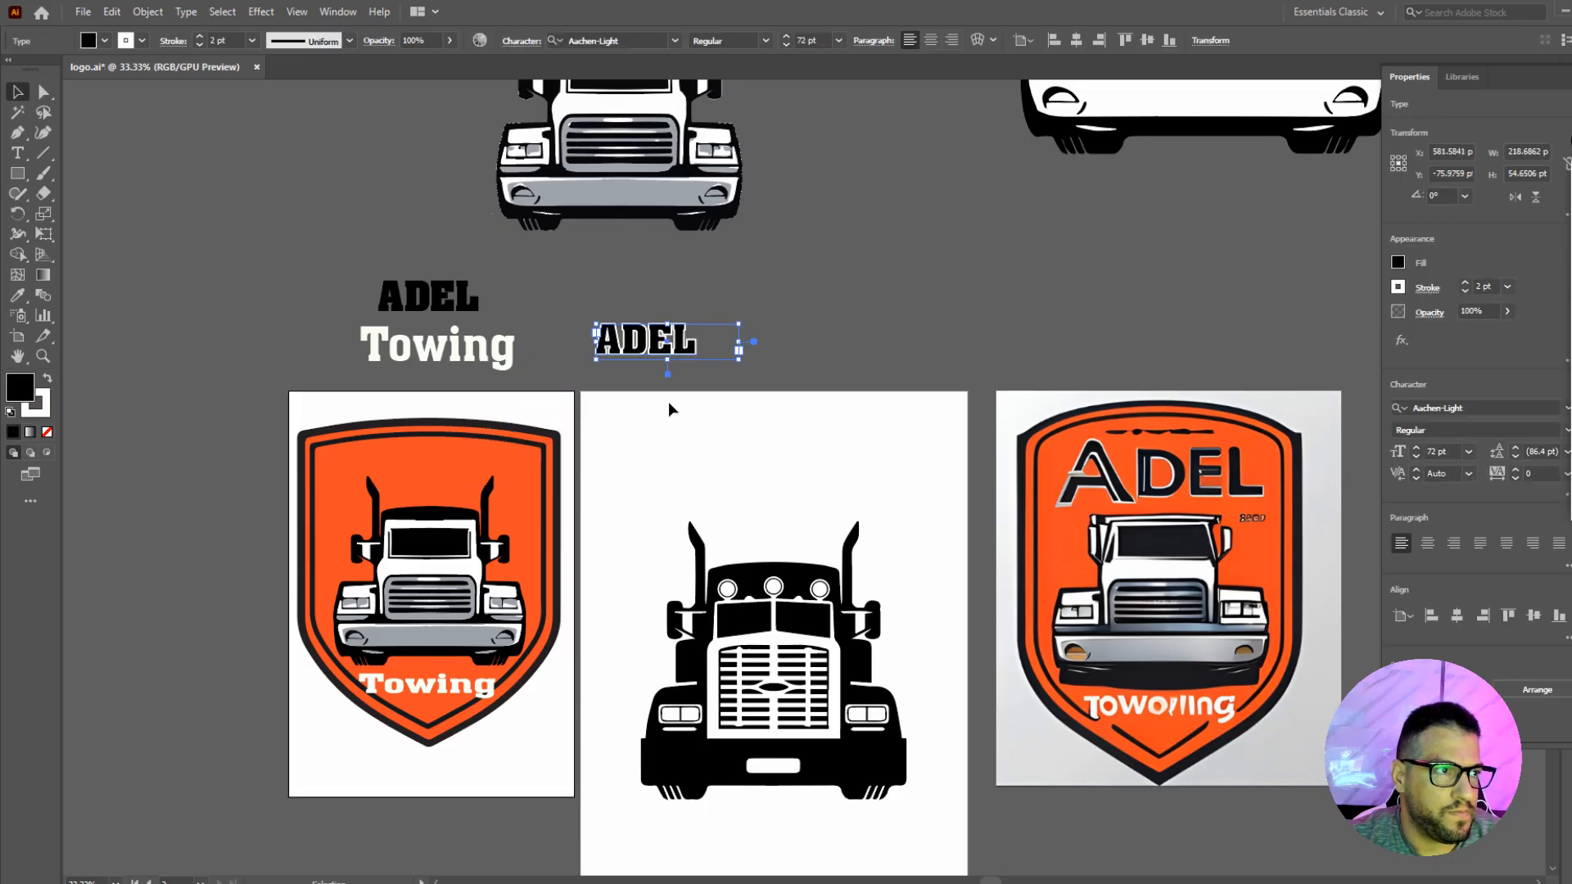
drag(425, 683, 775, 376)
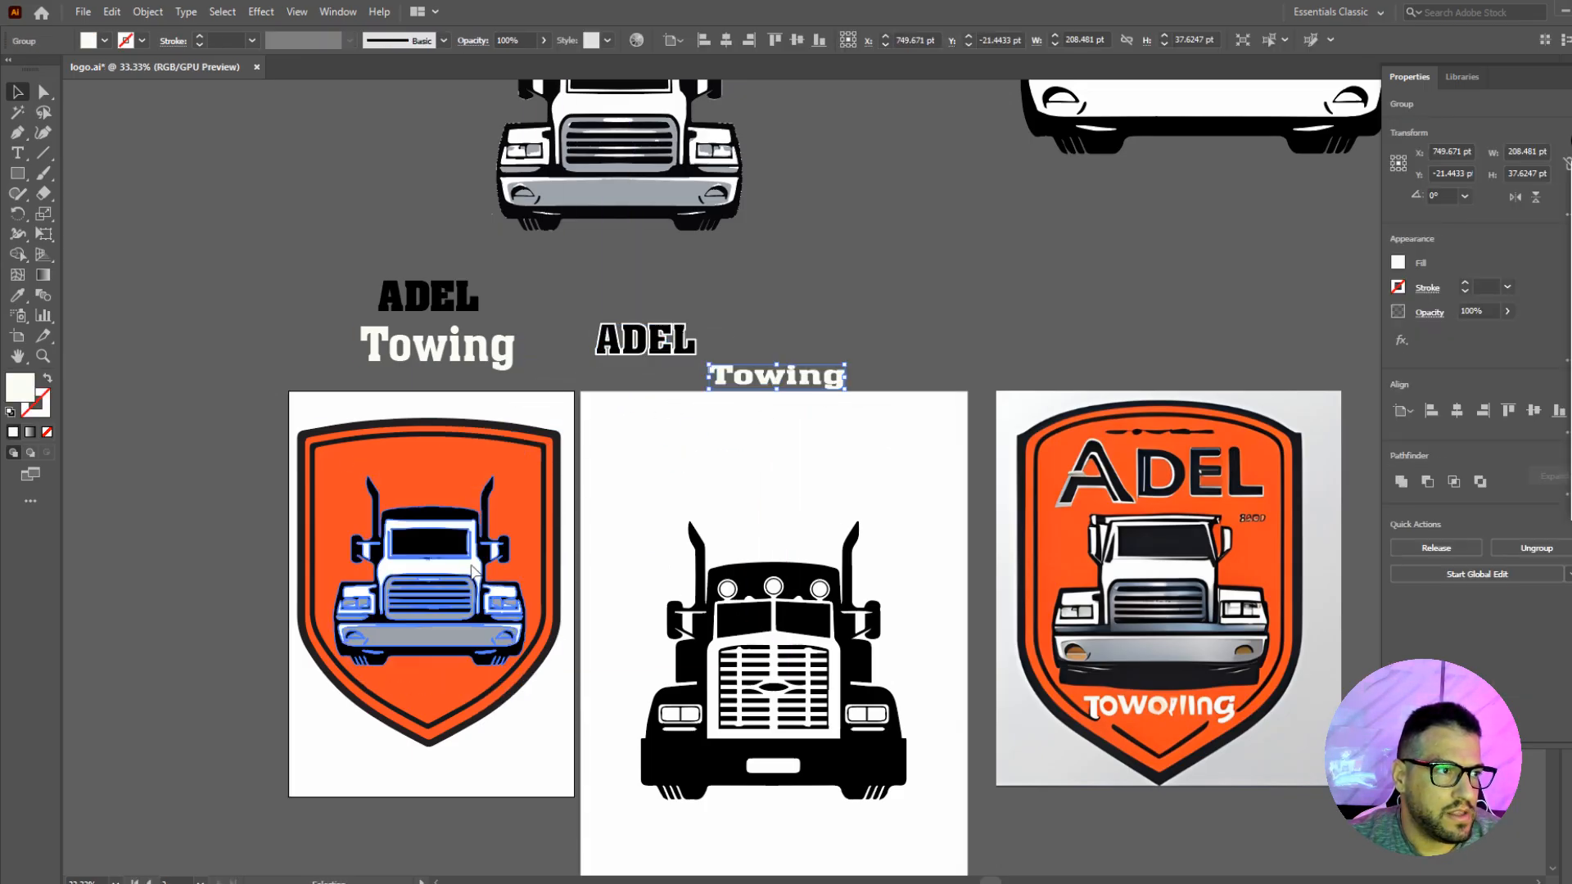
drag(472, 570, 1066, 264)
drag(232, 403, 598, 711)
Undo the moves of the ADEL text, the Towing text and the truck, and clear the selection.
key(ctrl+z)
key(ctrl+z)
key(ctrl+z)
key(ctrl+z)
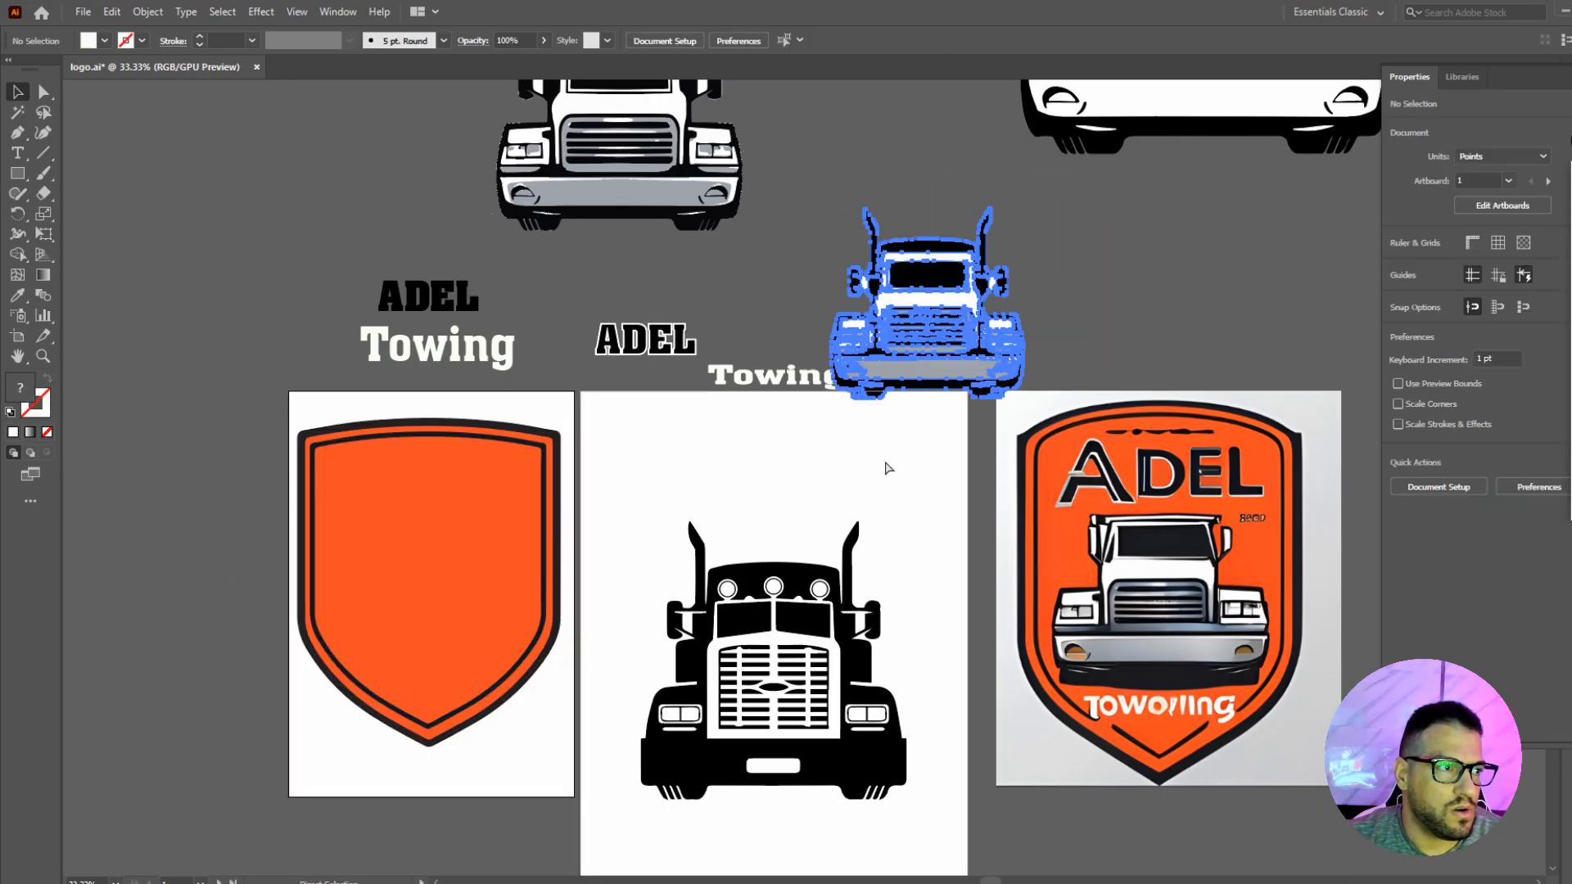
click(869, 354)
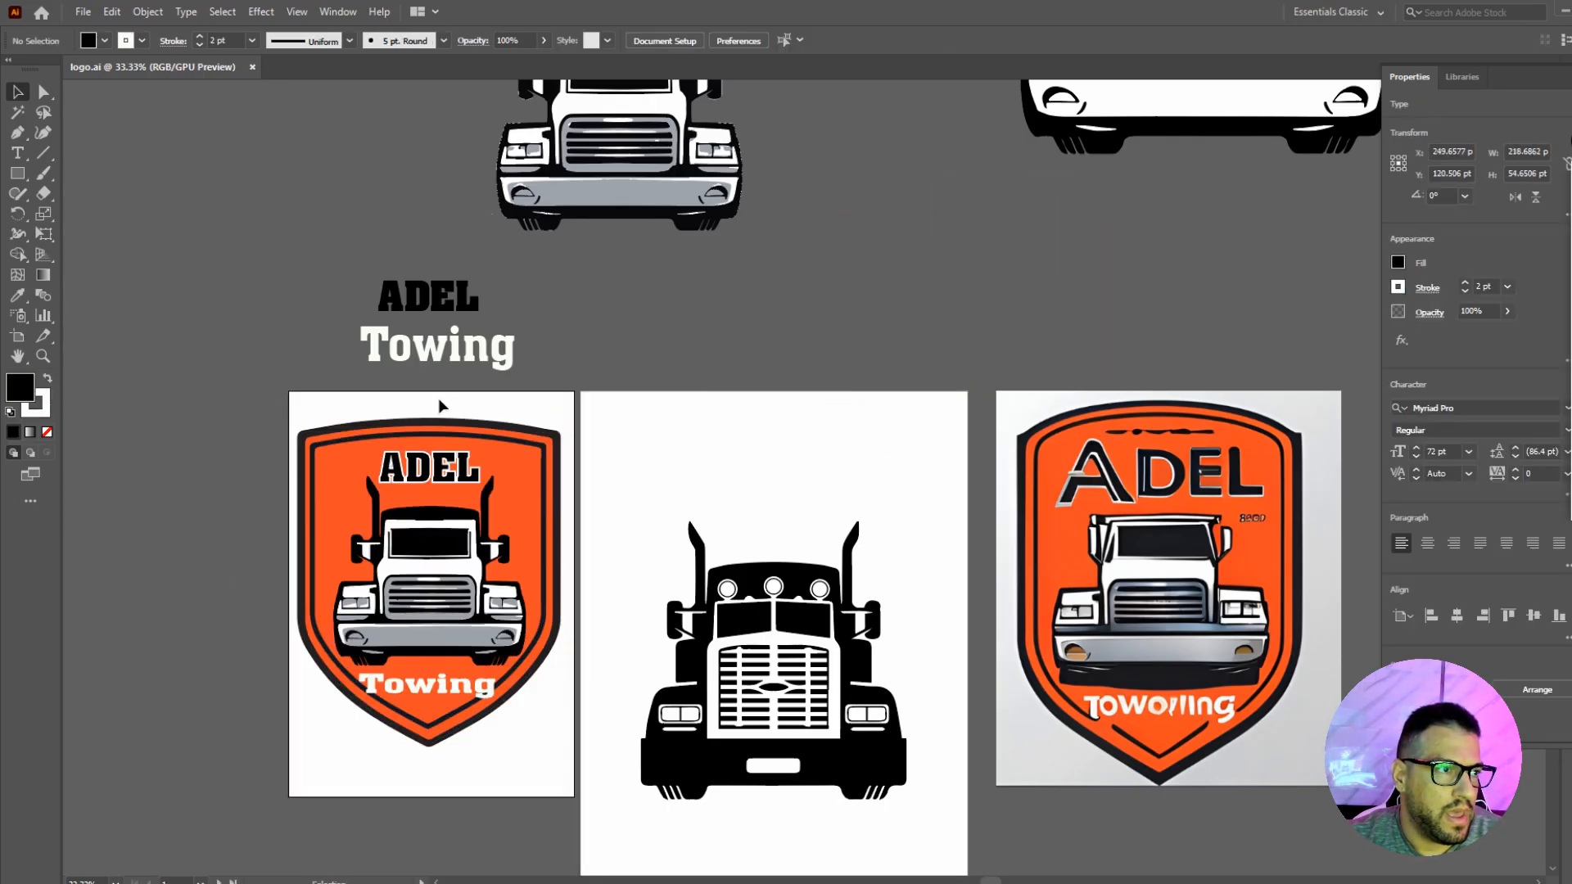
Select and copy the complete shield logo with its truck and lettering on the first artboard.
drag(292, 406, 570, 779)
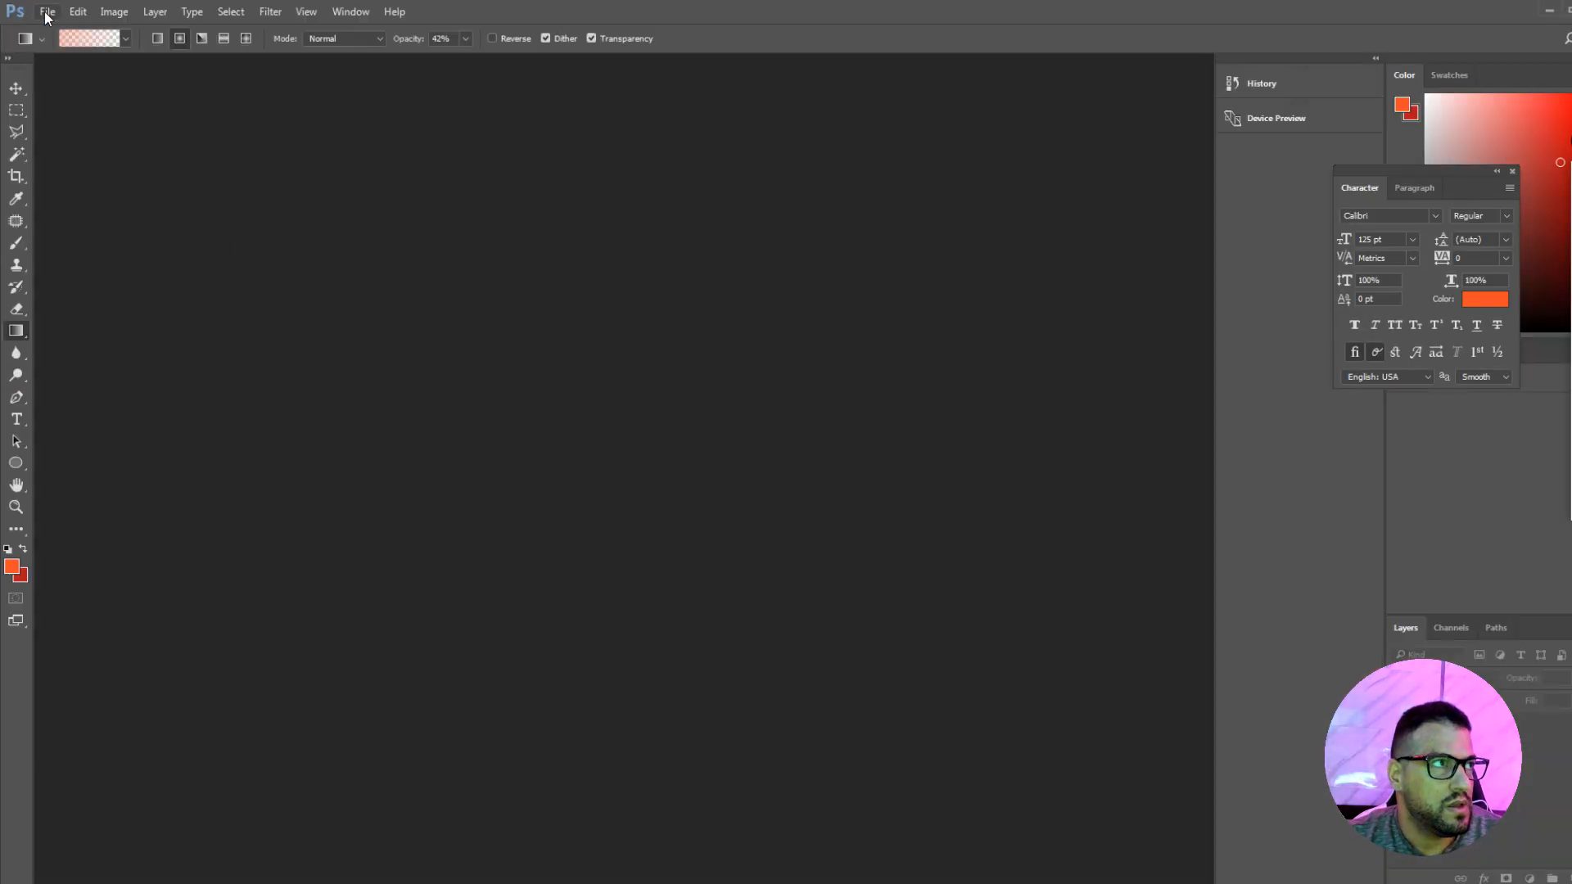
Switch to Photoshop and create a new Web document with the MacBook Pro 15 (Retina) artboard size of 2880 by 1800.
click(47, 11)
click(51, 25)
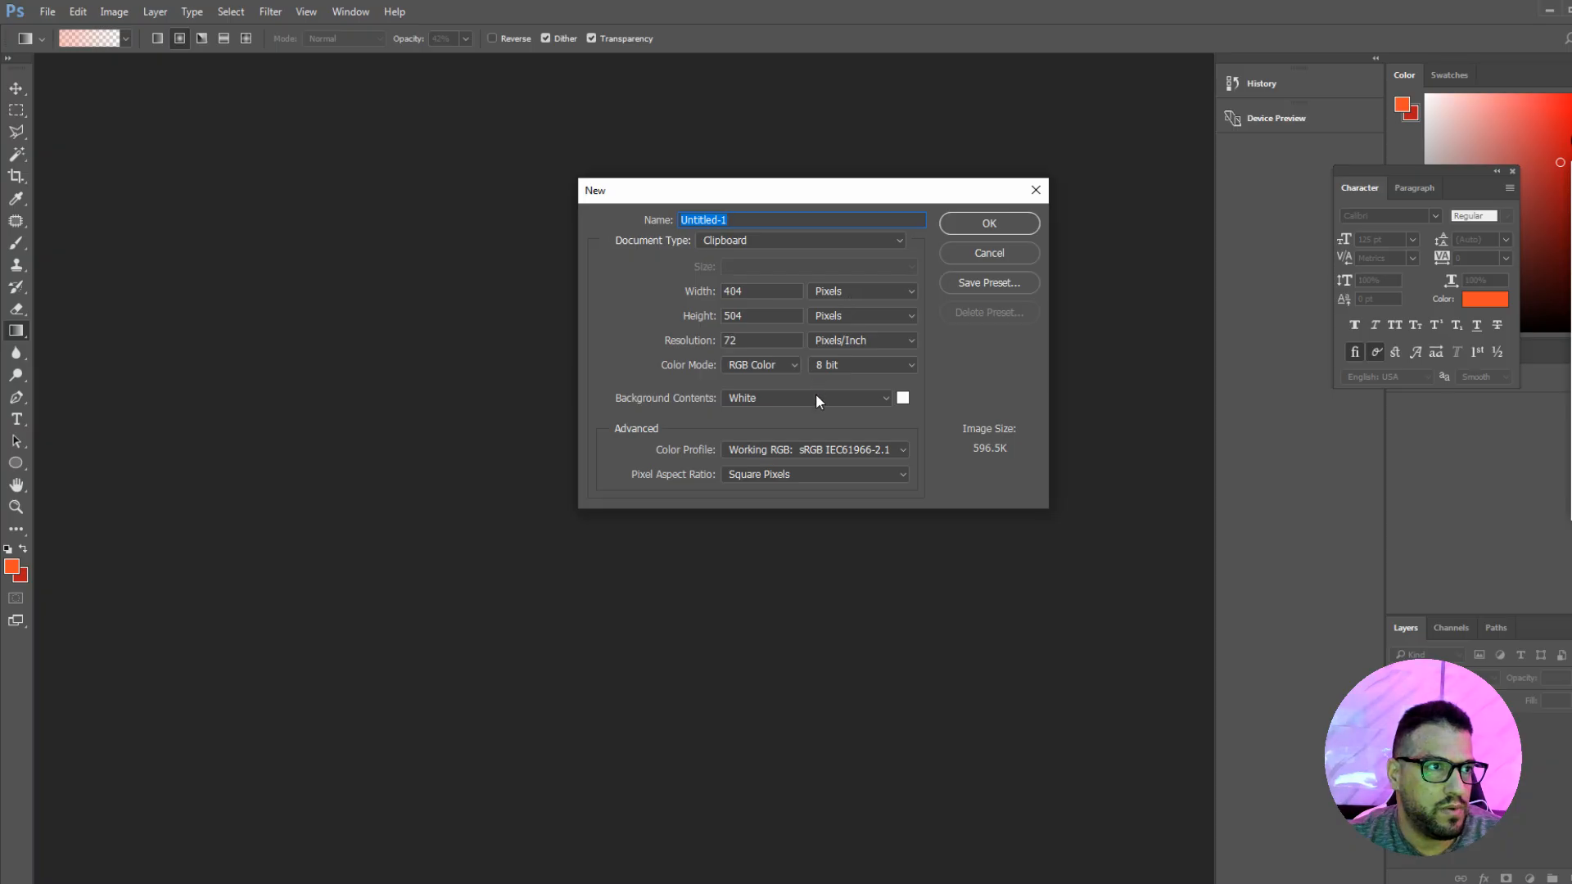
click(763, 240)
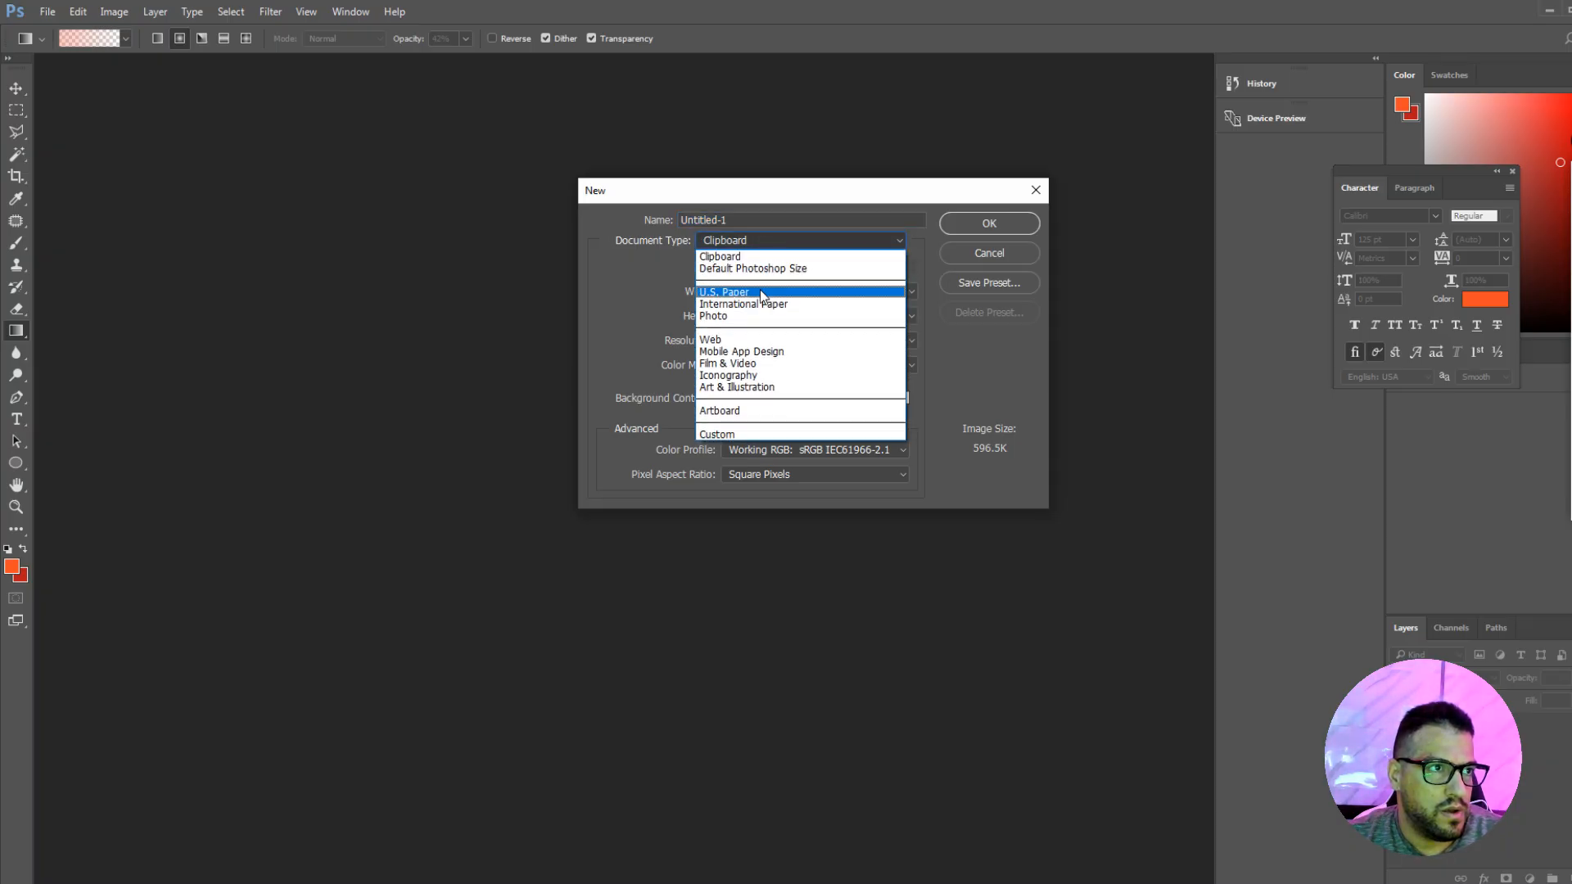
click(748, 339)
click(789, 268)
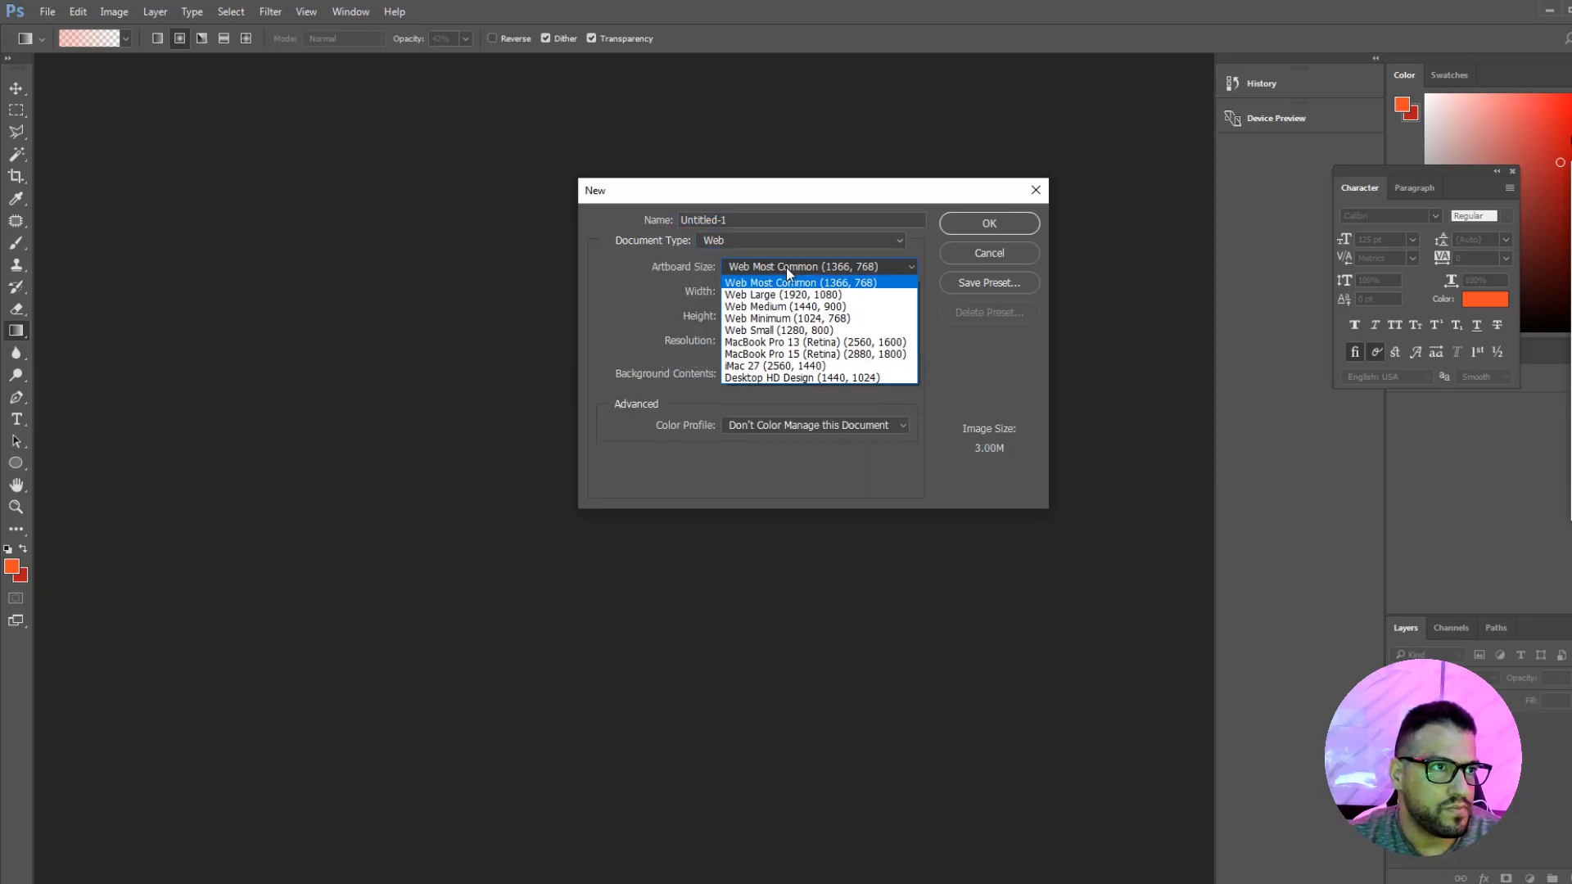
click(876, 353)
click(989, 224)
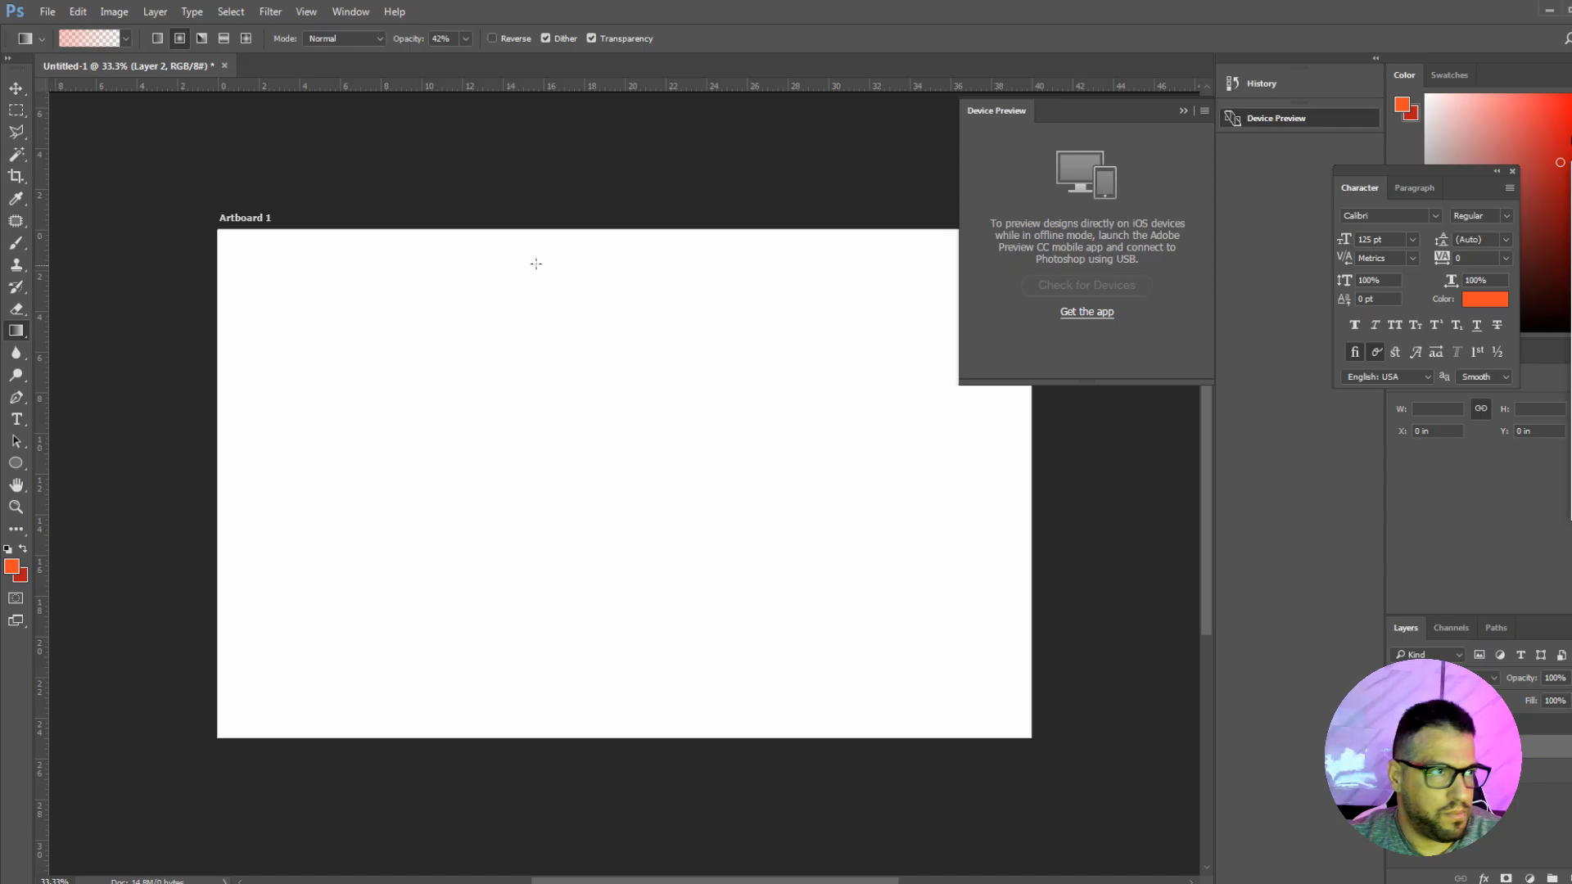
Create a new A4 document of 210 by 297 mm at 300 pixels per inch from the International Paper type.
click(48, 11)
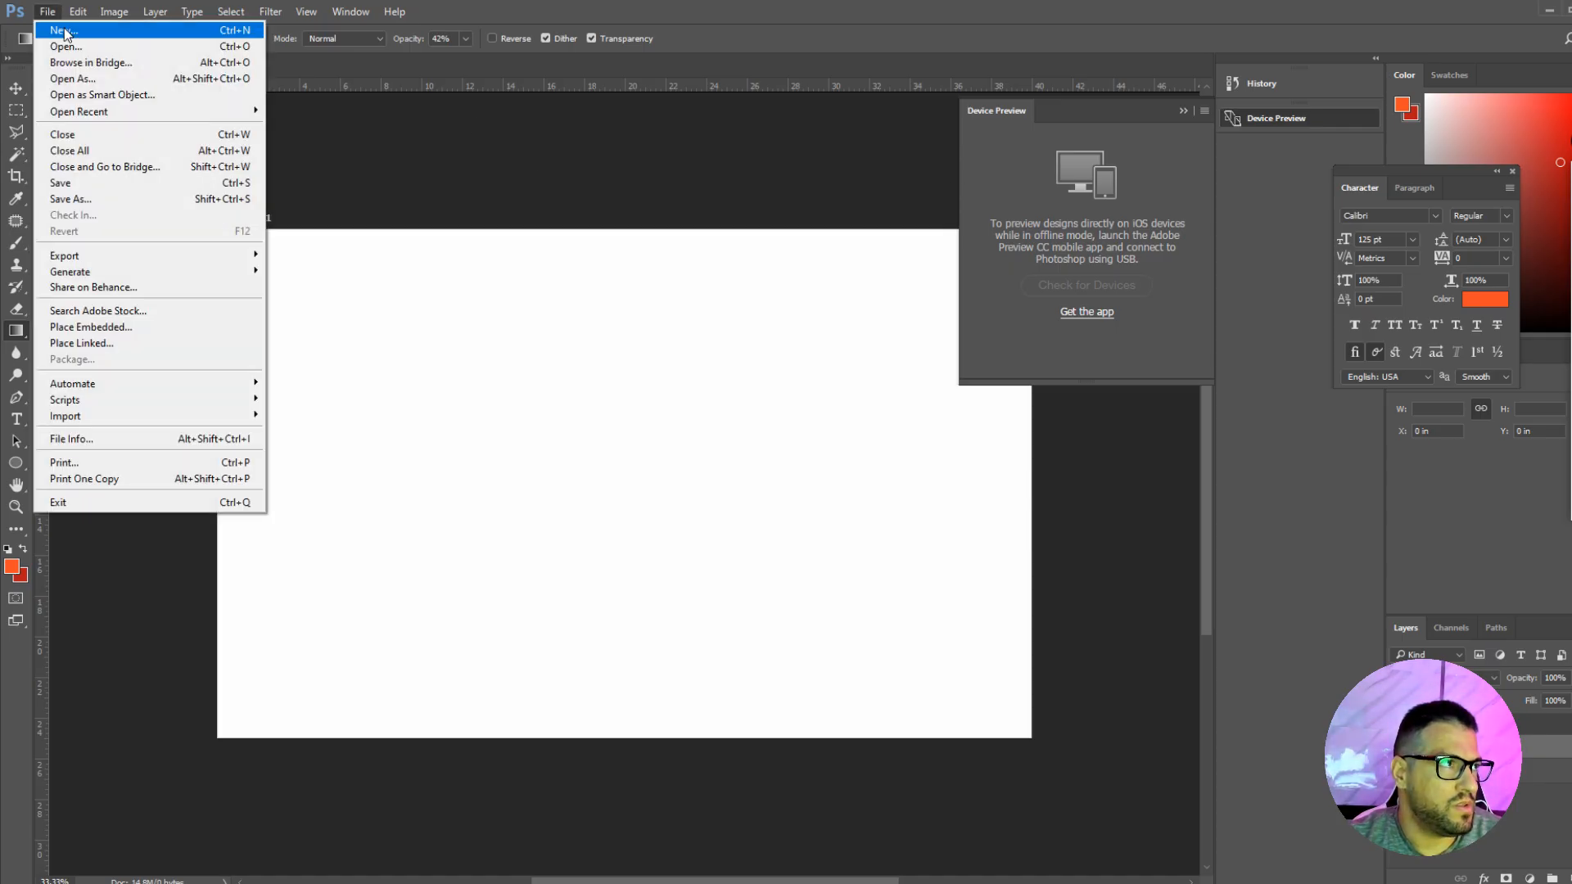
click(69, 33)
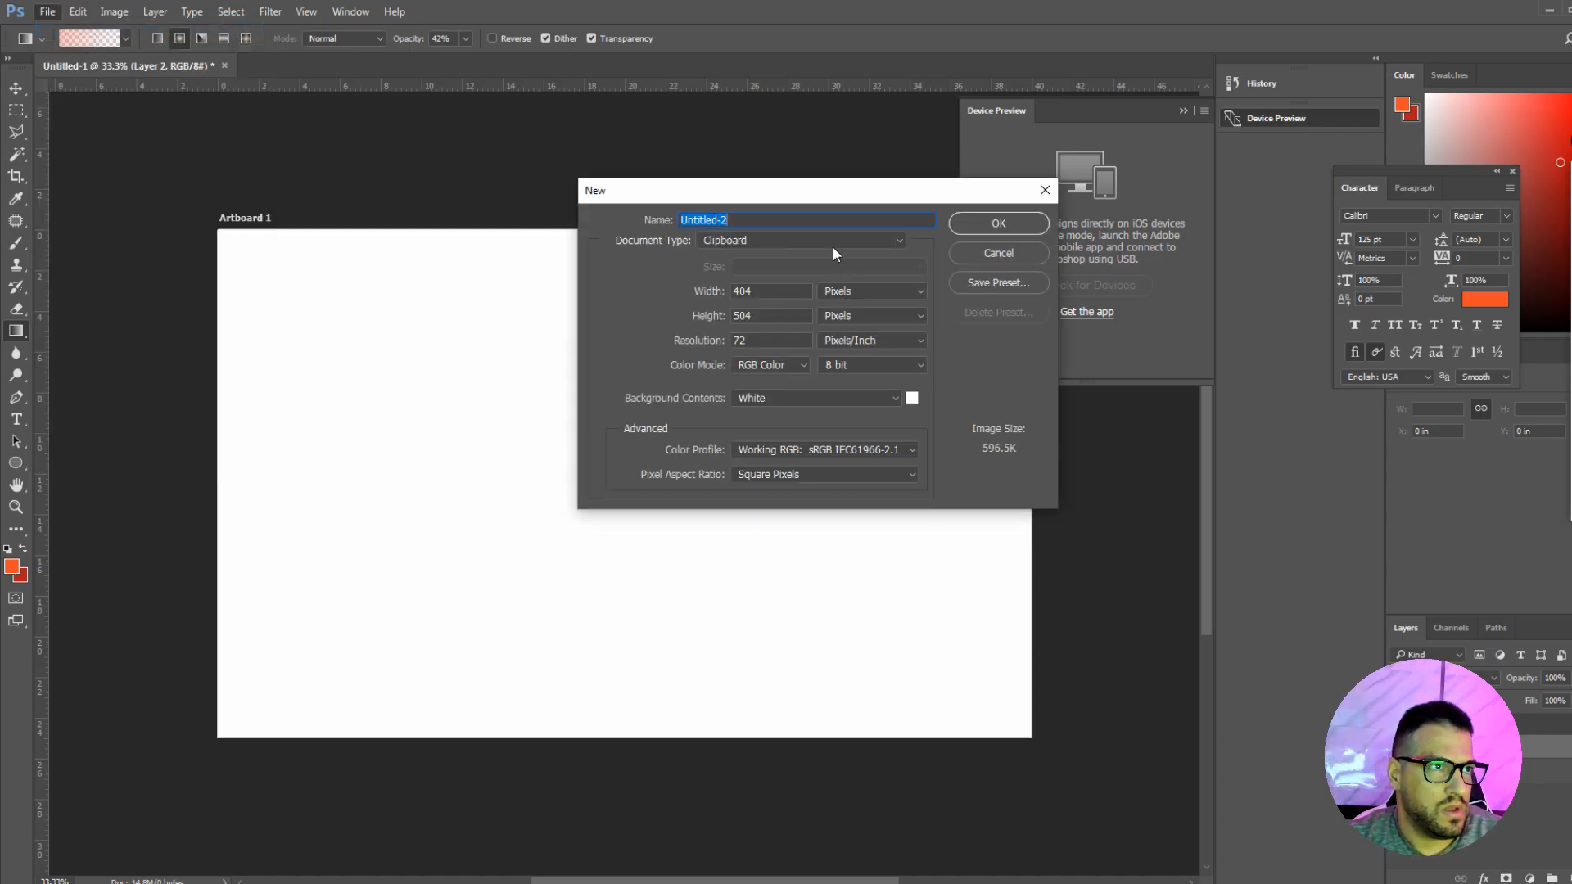
click(809, 243)
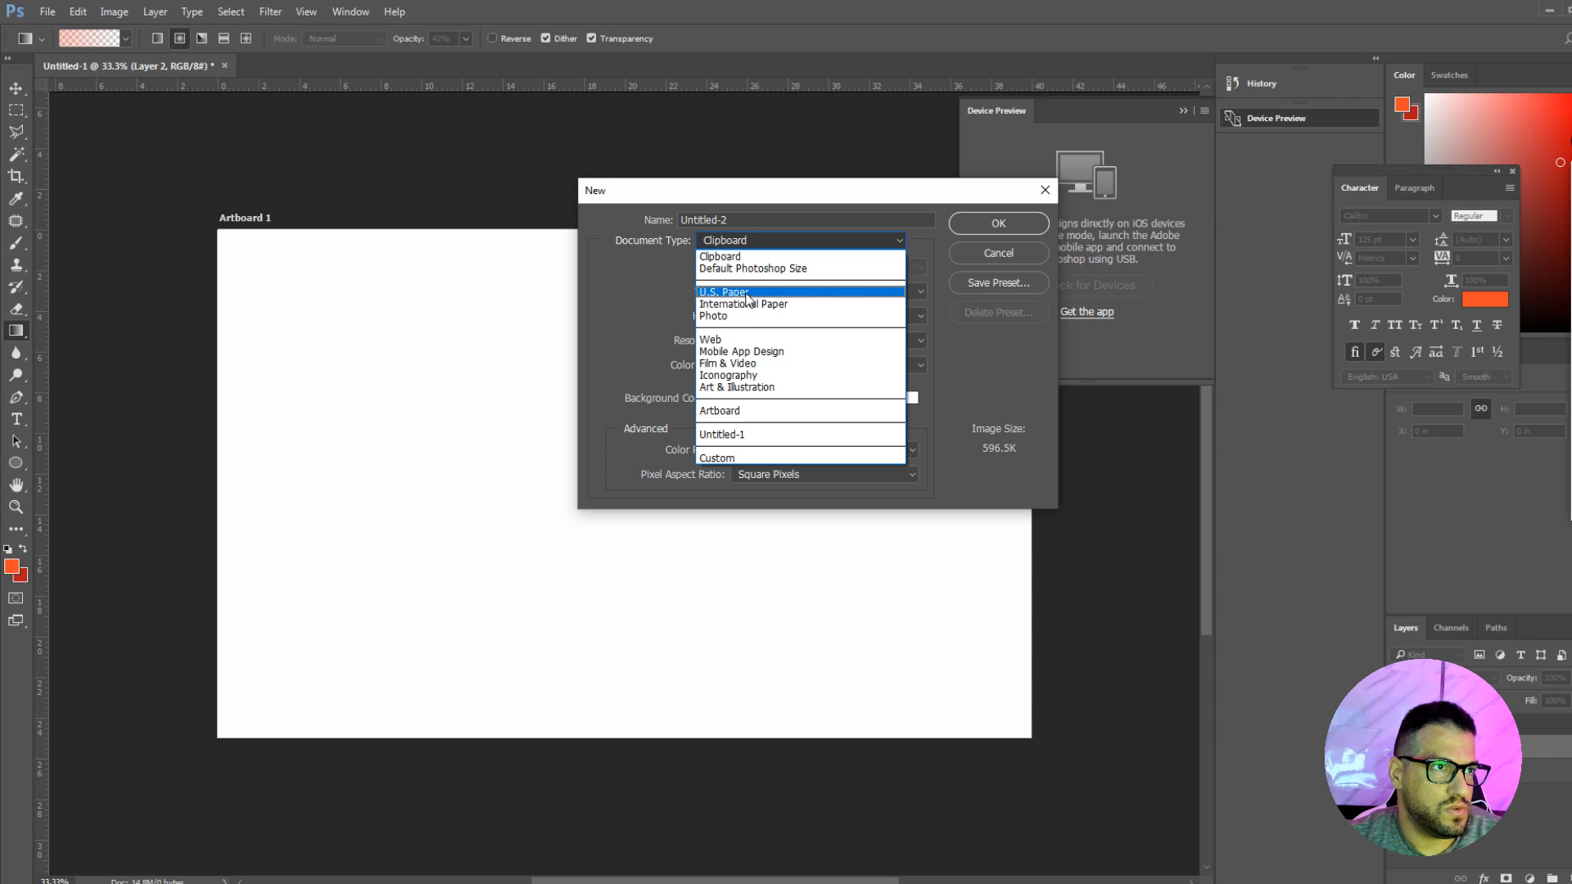
click(757, 303)
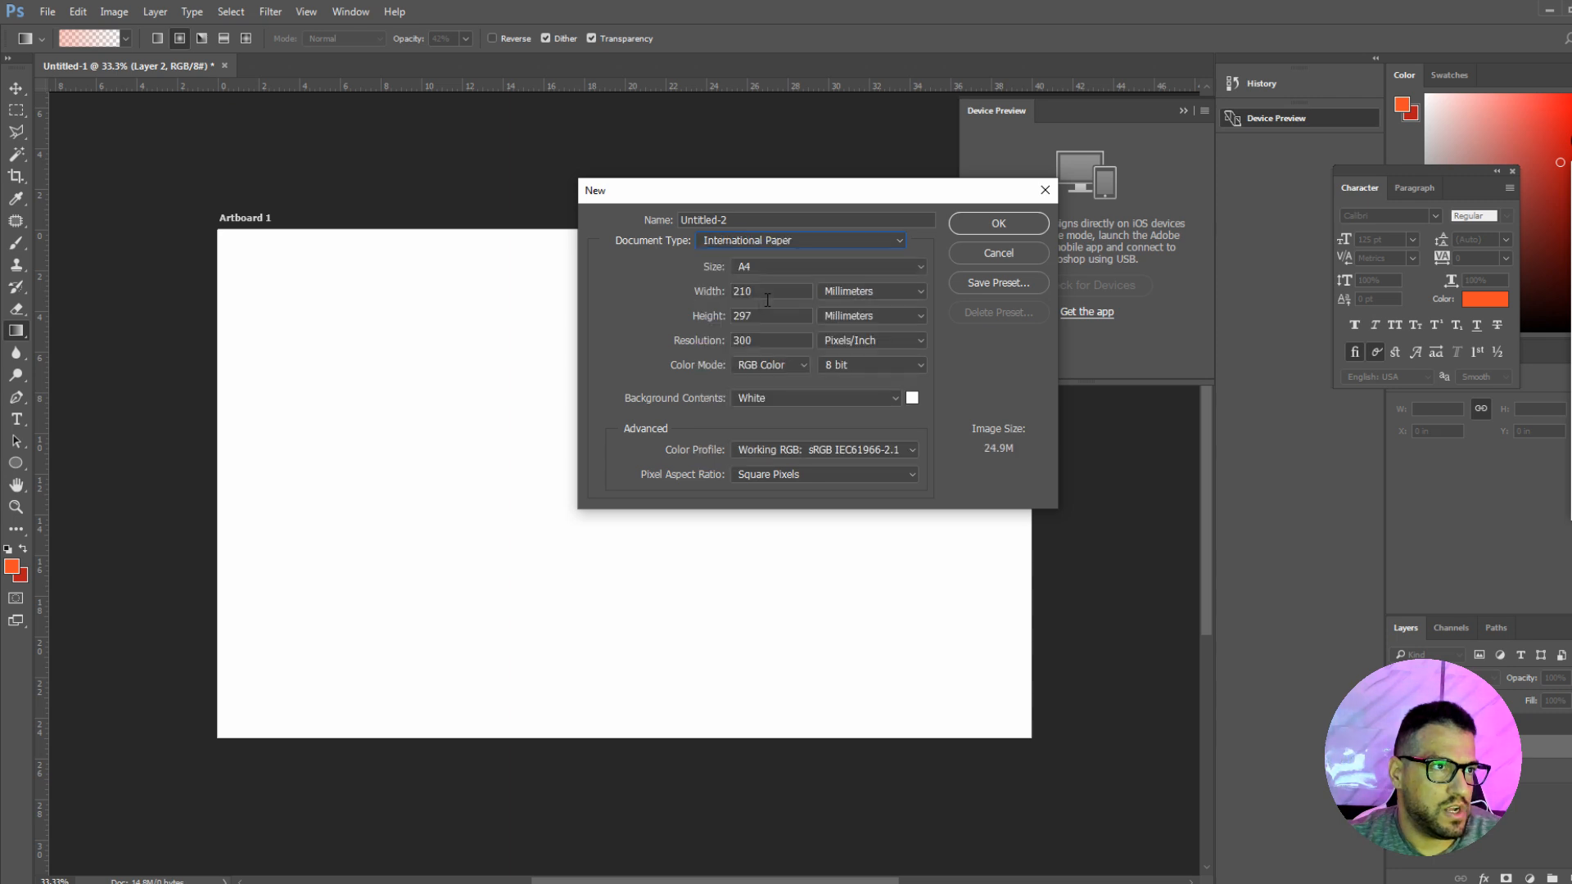
click(986, 226)
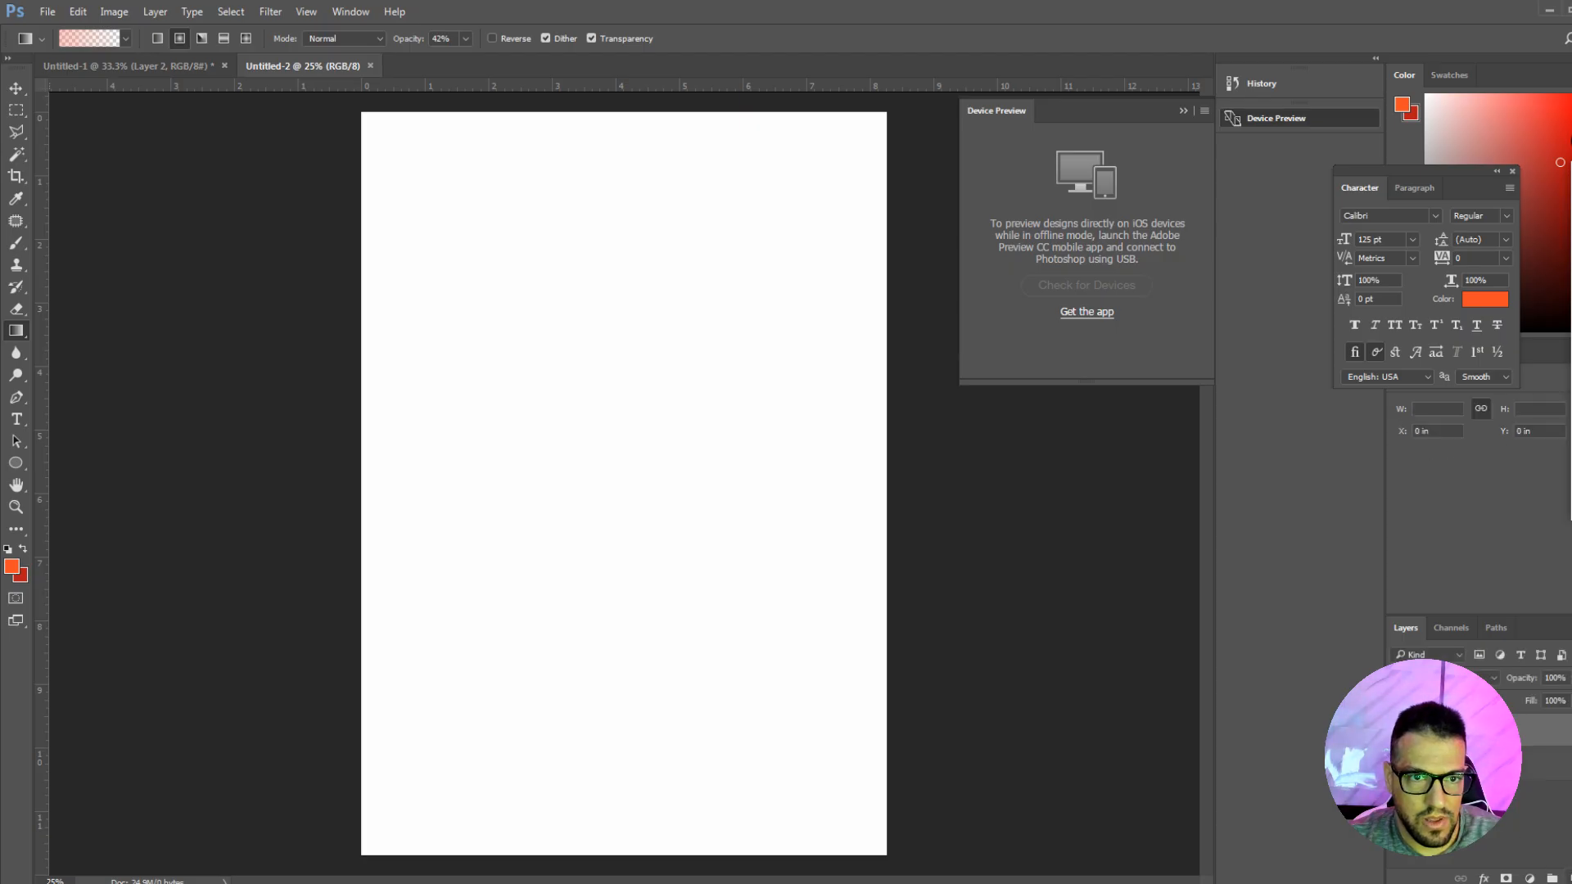
Paste the copied shield logo as pixels onto the transparent A4 canvas and place it at the centre.
key(ctrl+v)
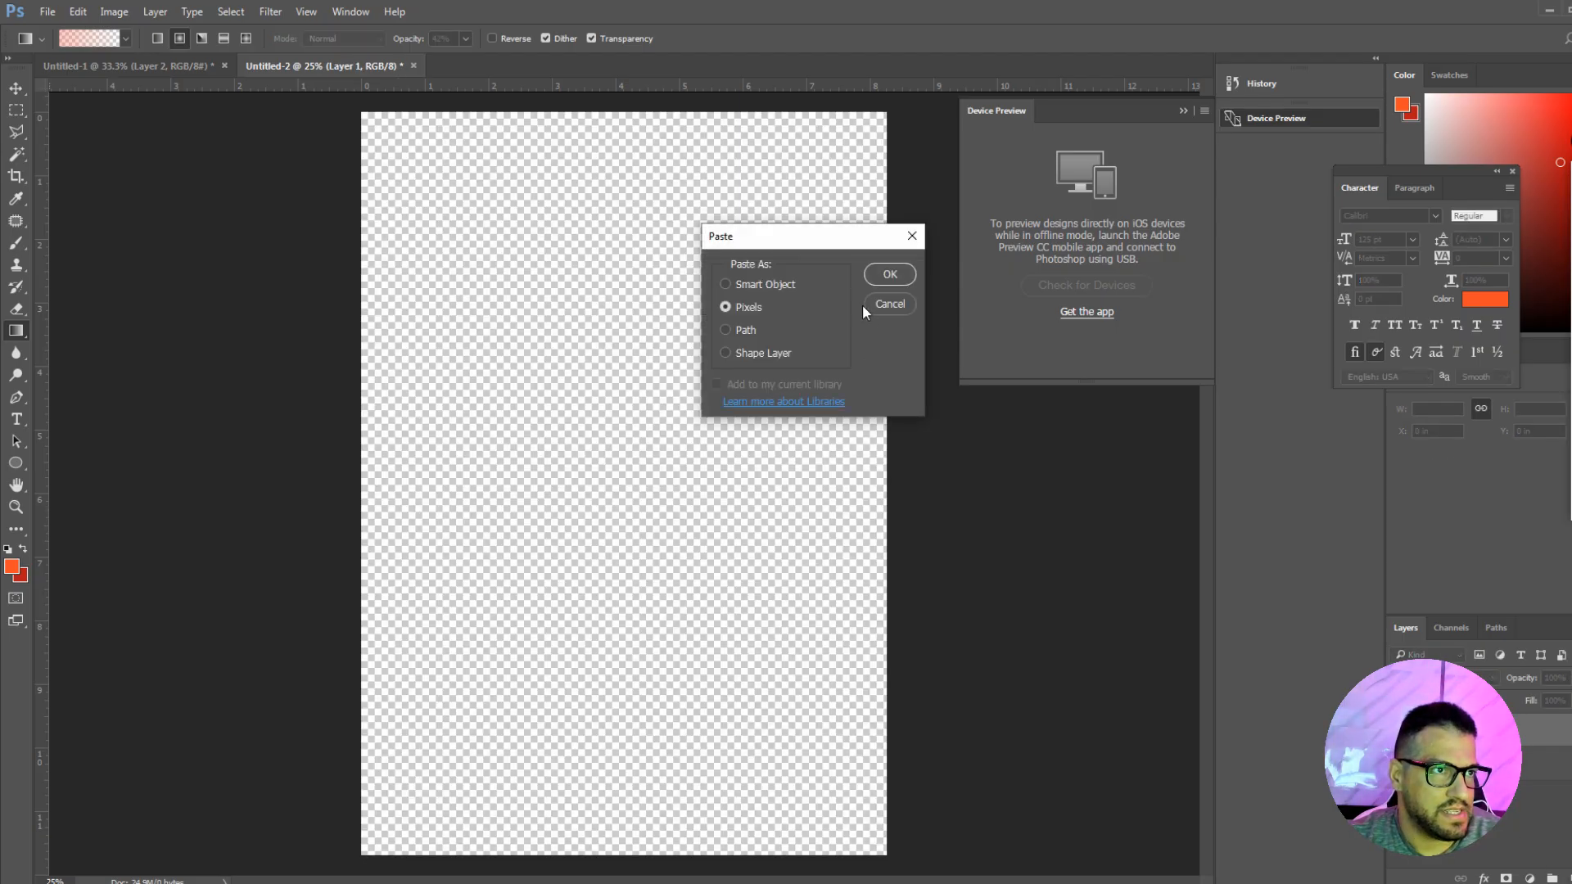
click(891, 281)
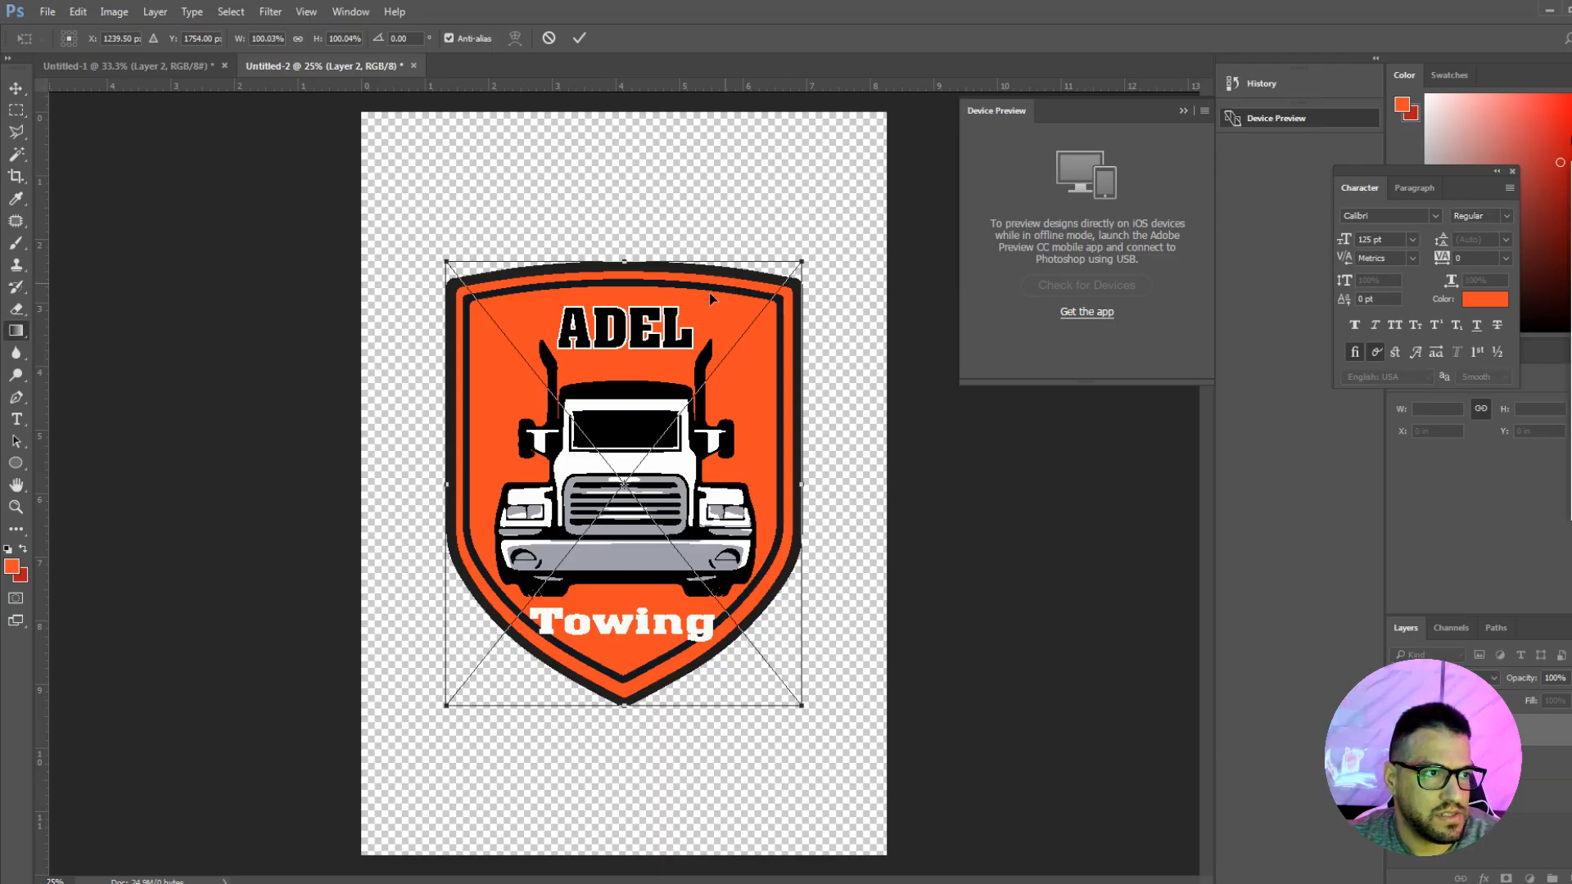
key(Return)
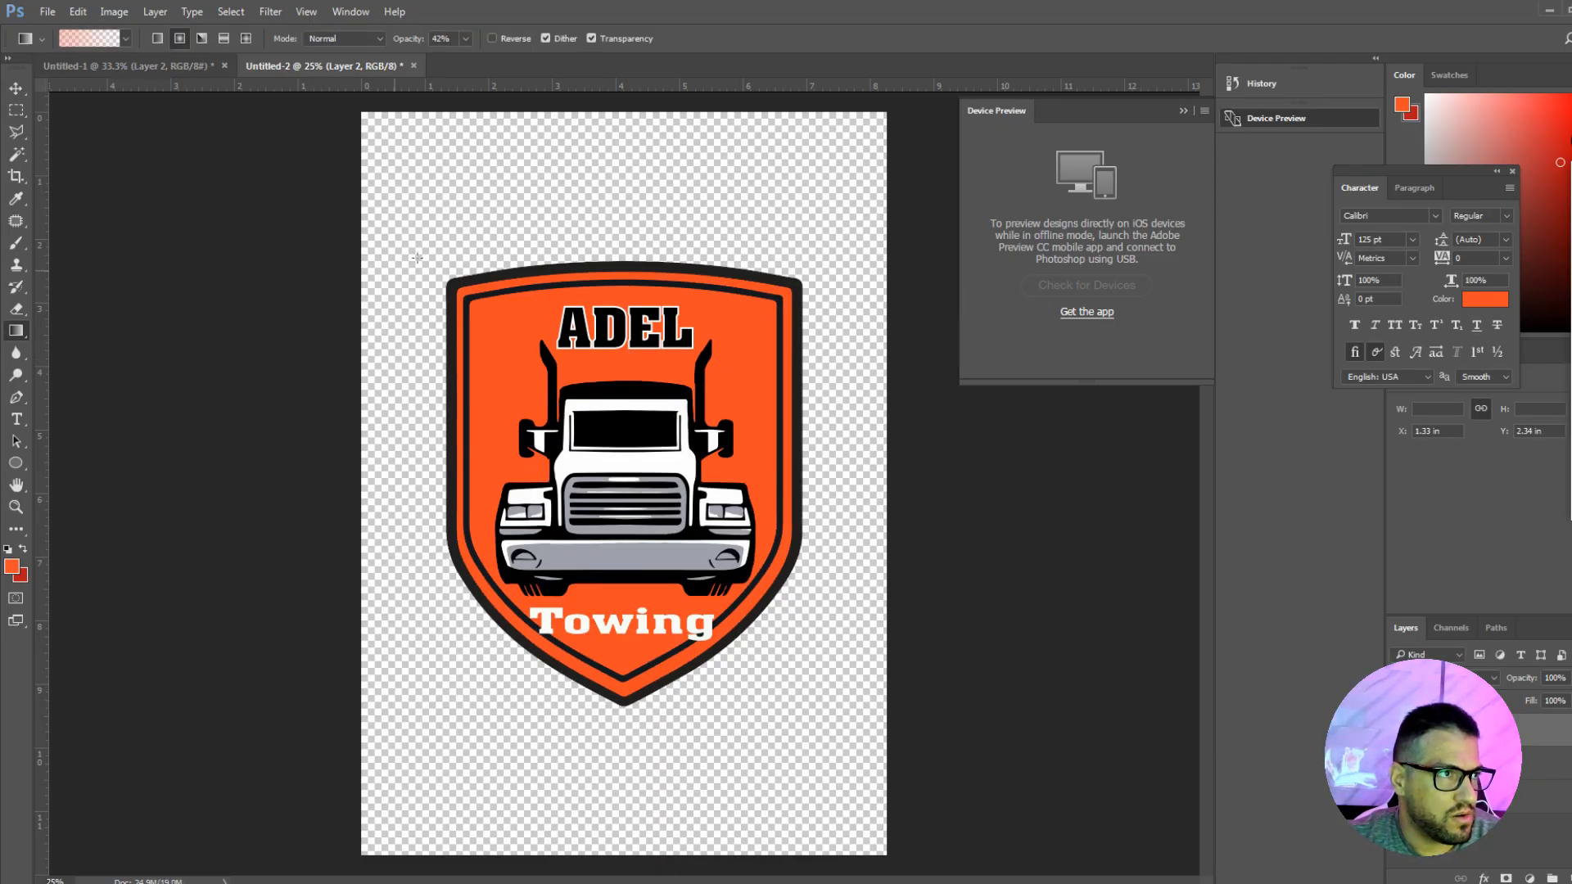
drag(518, 292, 17, 119)
key(ctrl+z)
Crop the canvas to a rectangular selection drawn closely around the shield logo.
click(16, 111)
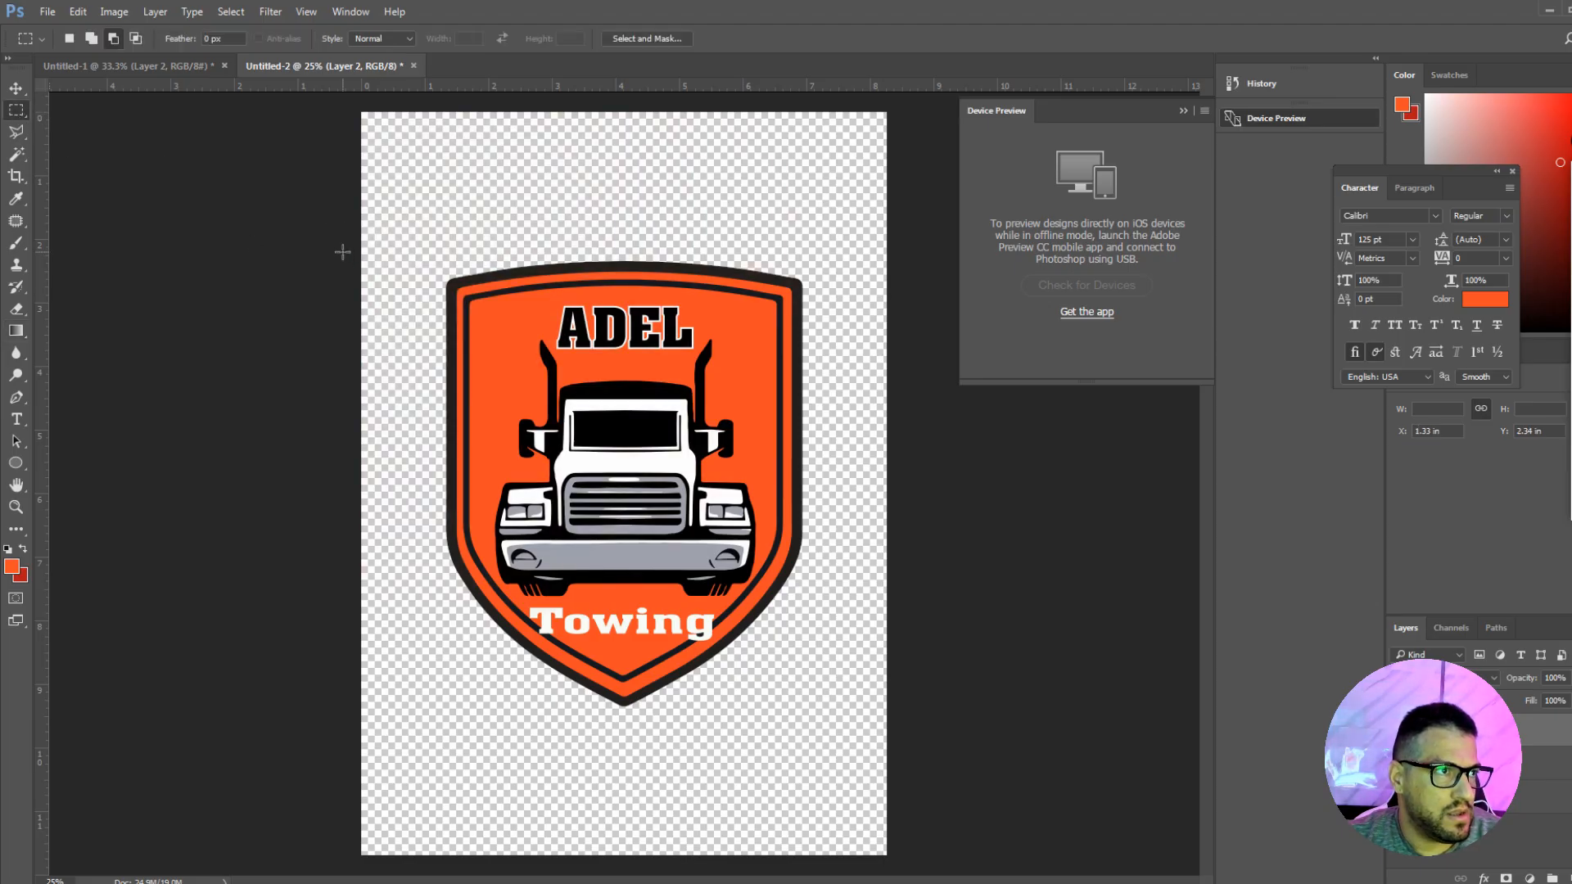
drag(430, 246, 818, 713)
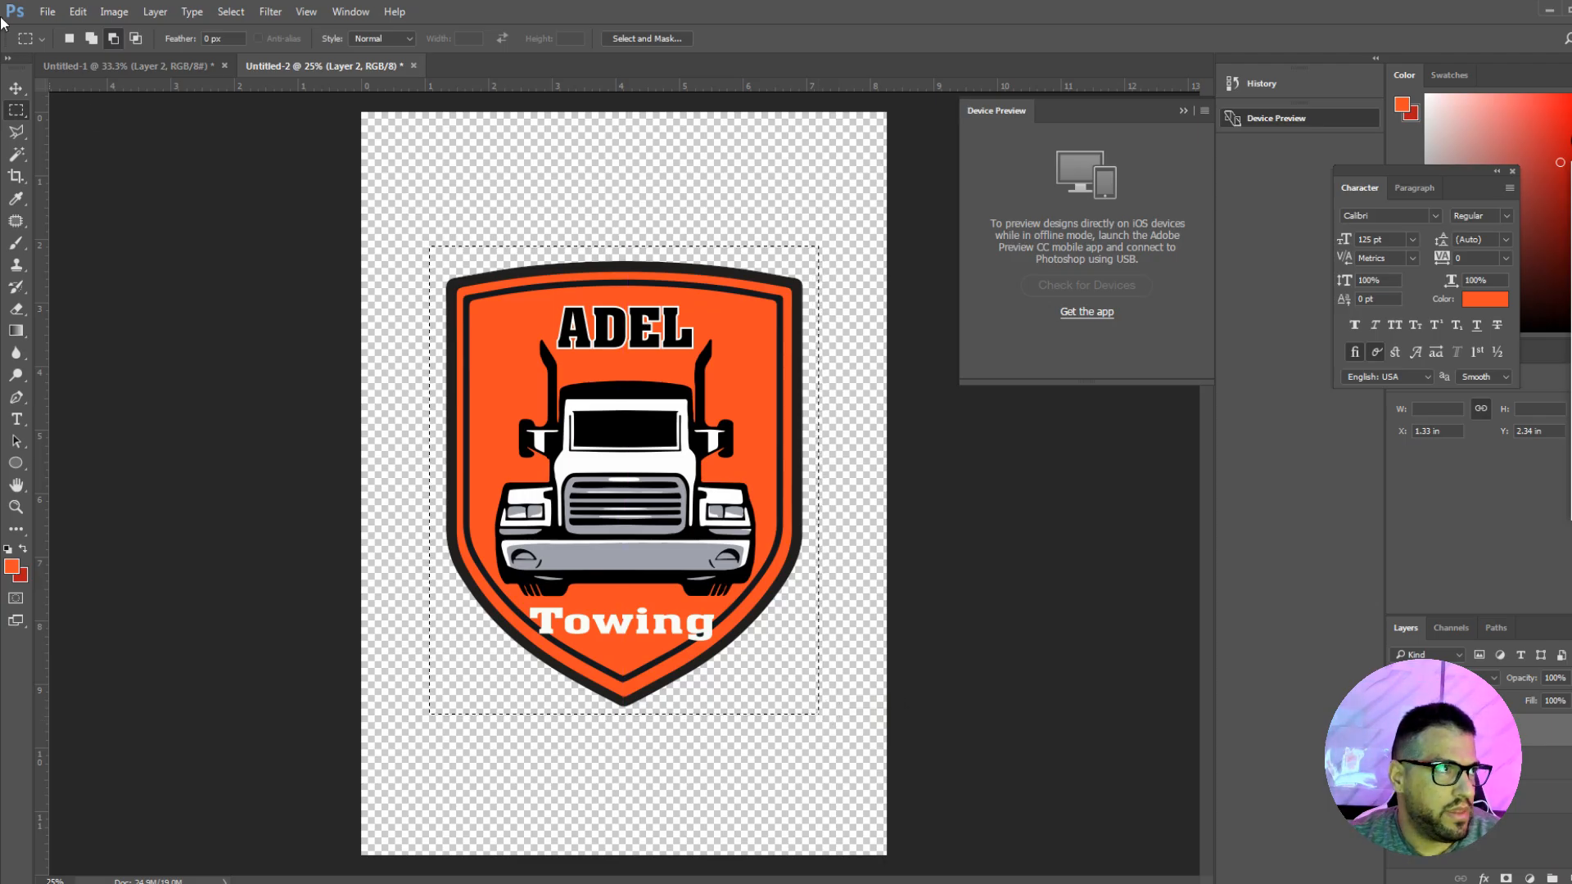
click(114, 12)
click(150, 181)
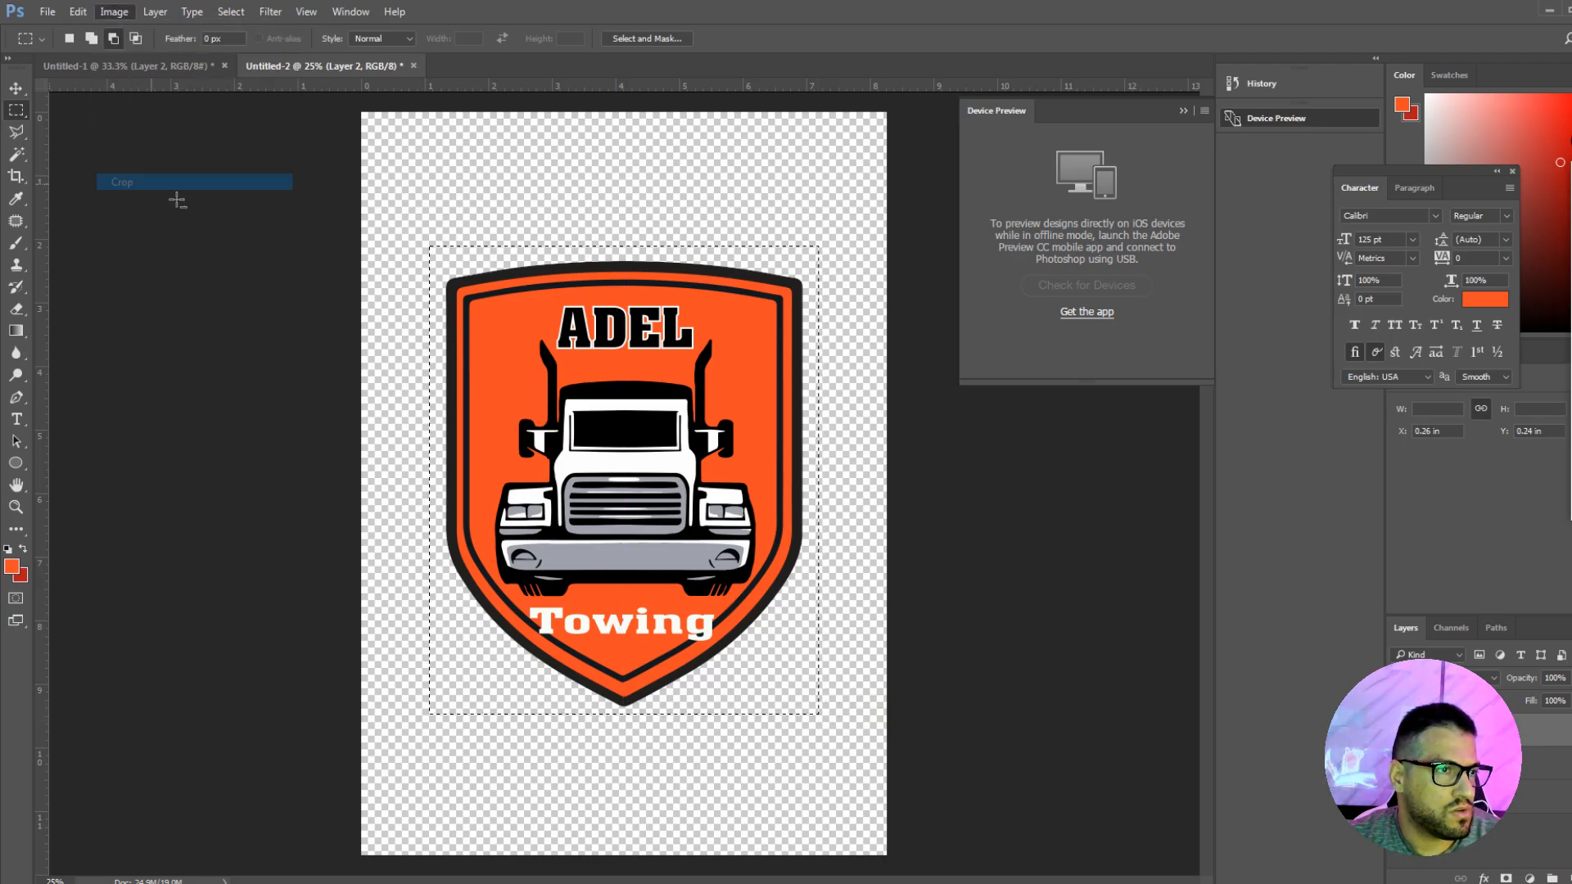
Check the pixel dimensions of the cropped logo in the Image Size settings without changing them.
click(114, 13)
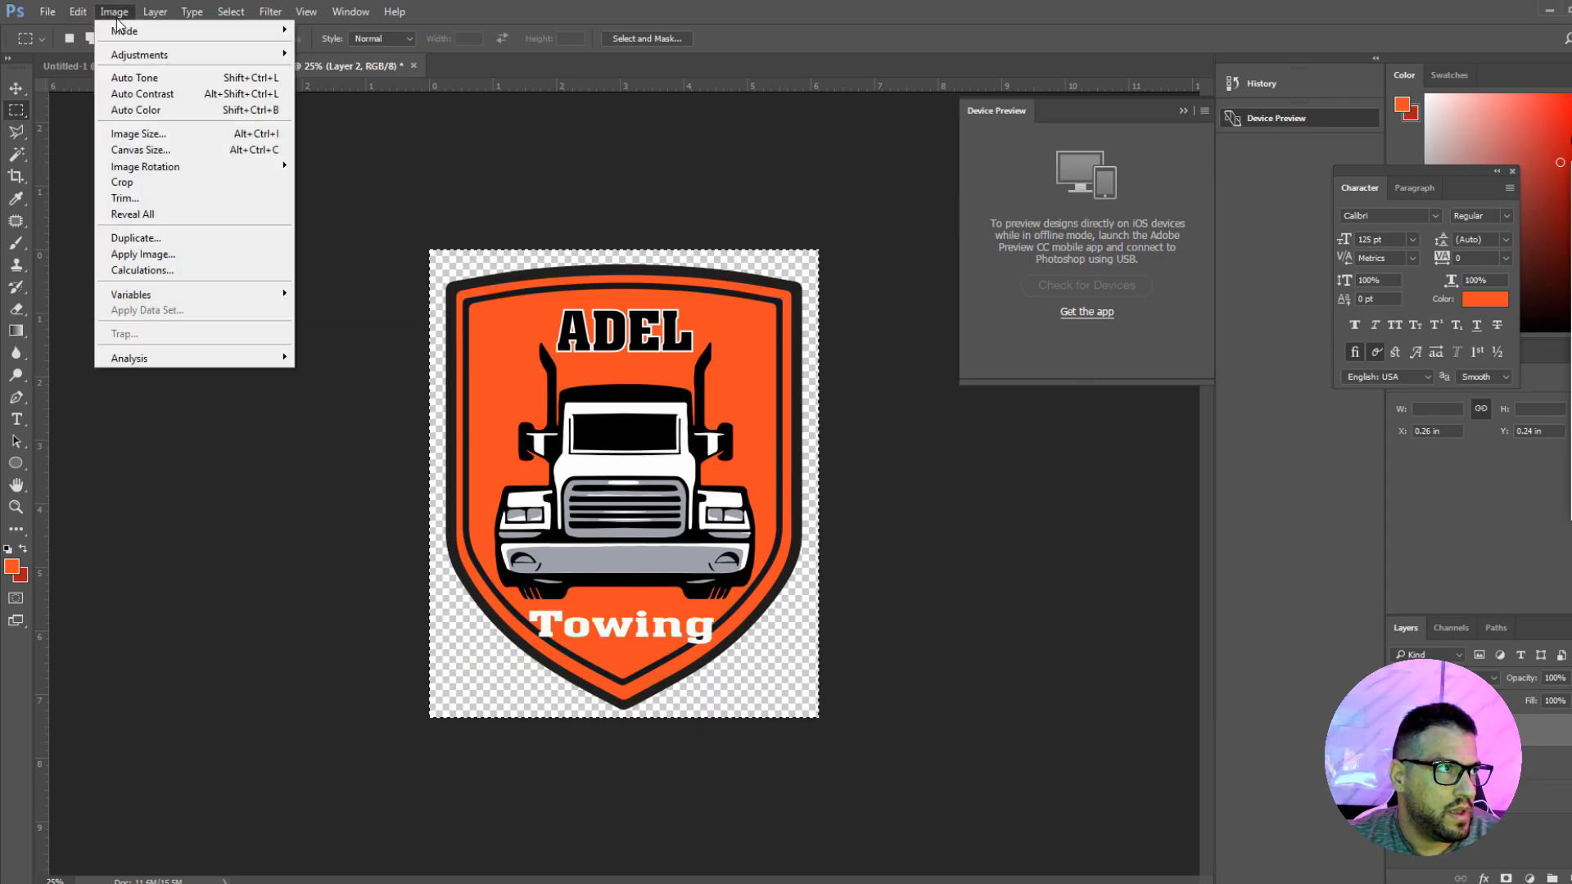
click(156, 135)
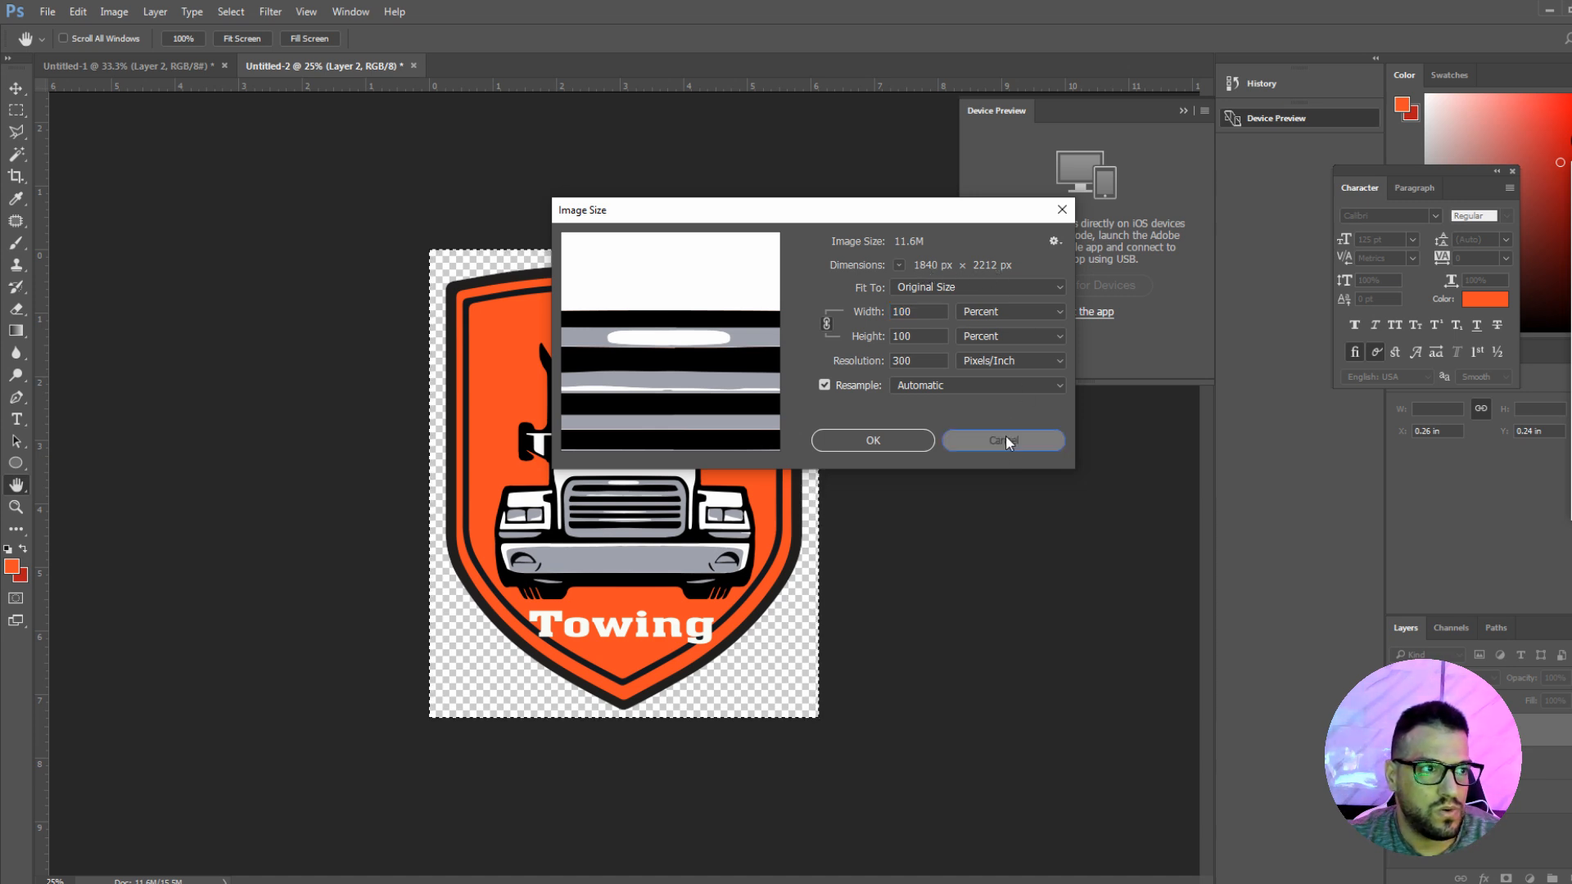
key(Escape)
Save the full-size logo as the PNG file logo-big in the adel-towing folder, with smallest compression and no interlacing.
click(47, 11)
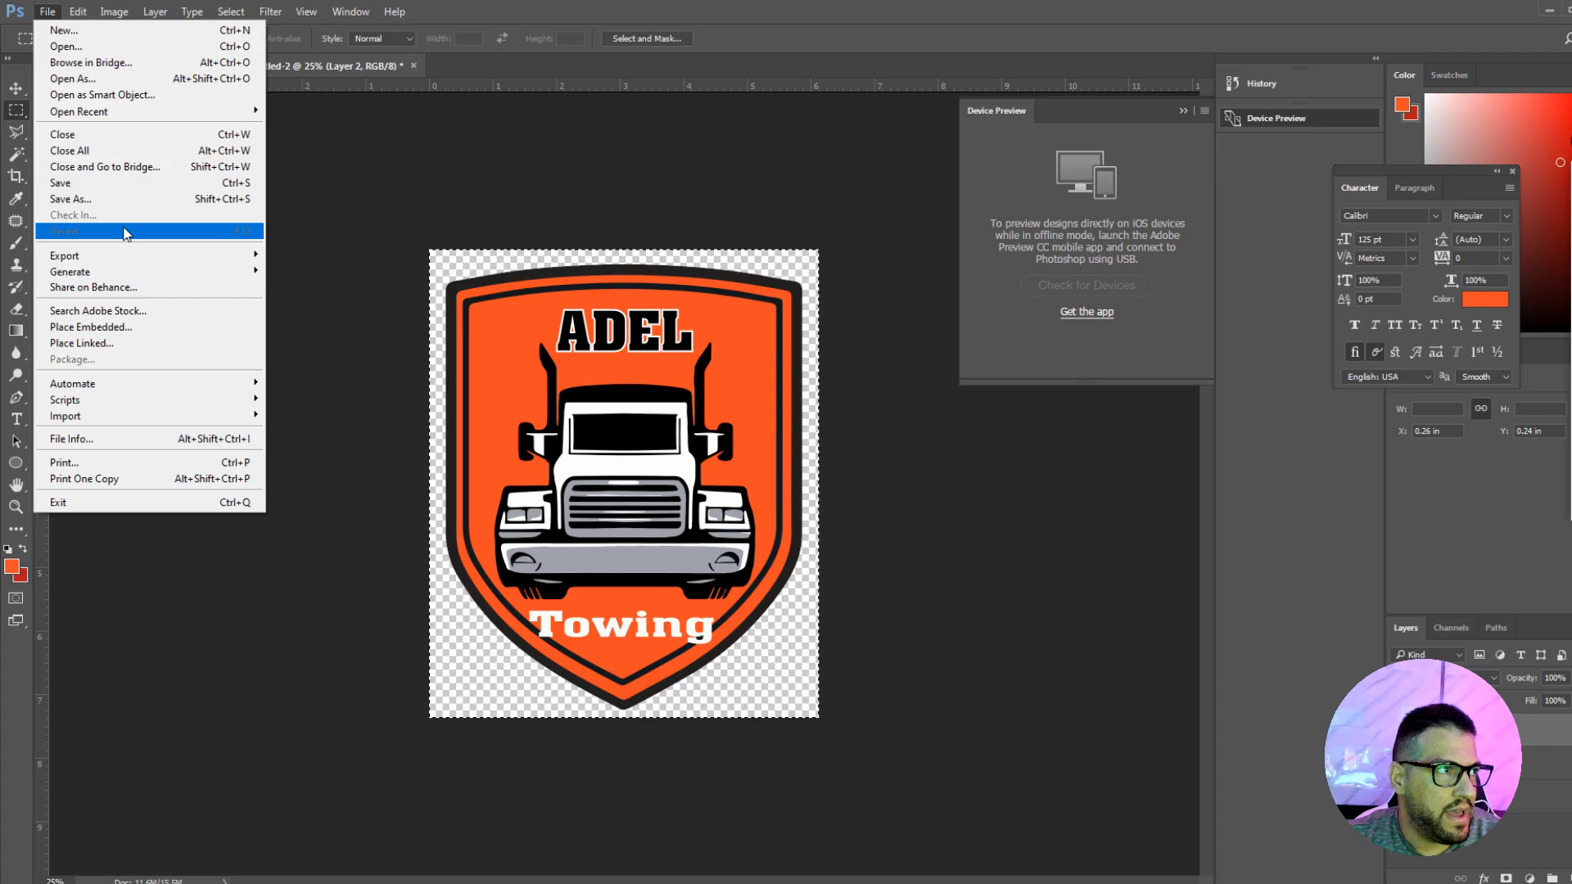
click(745, 456)
key(ctrl+shift+s)
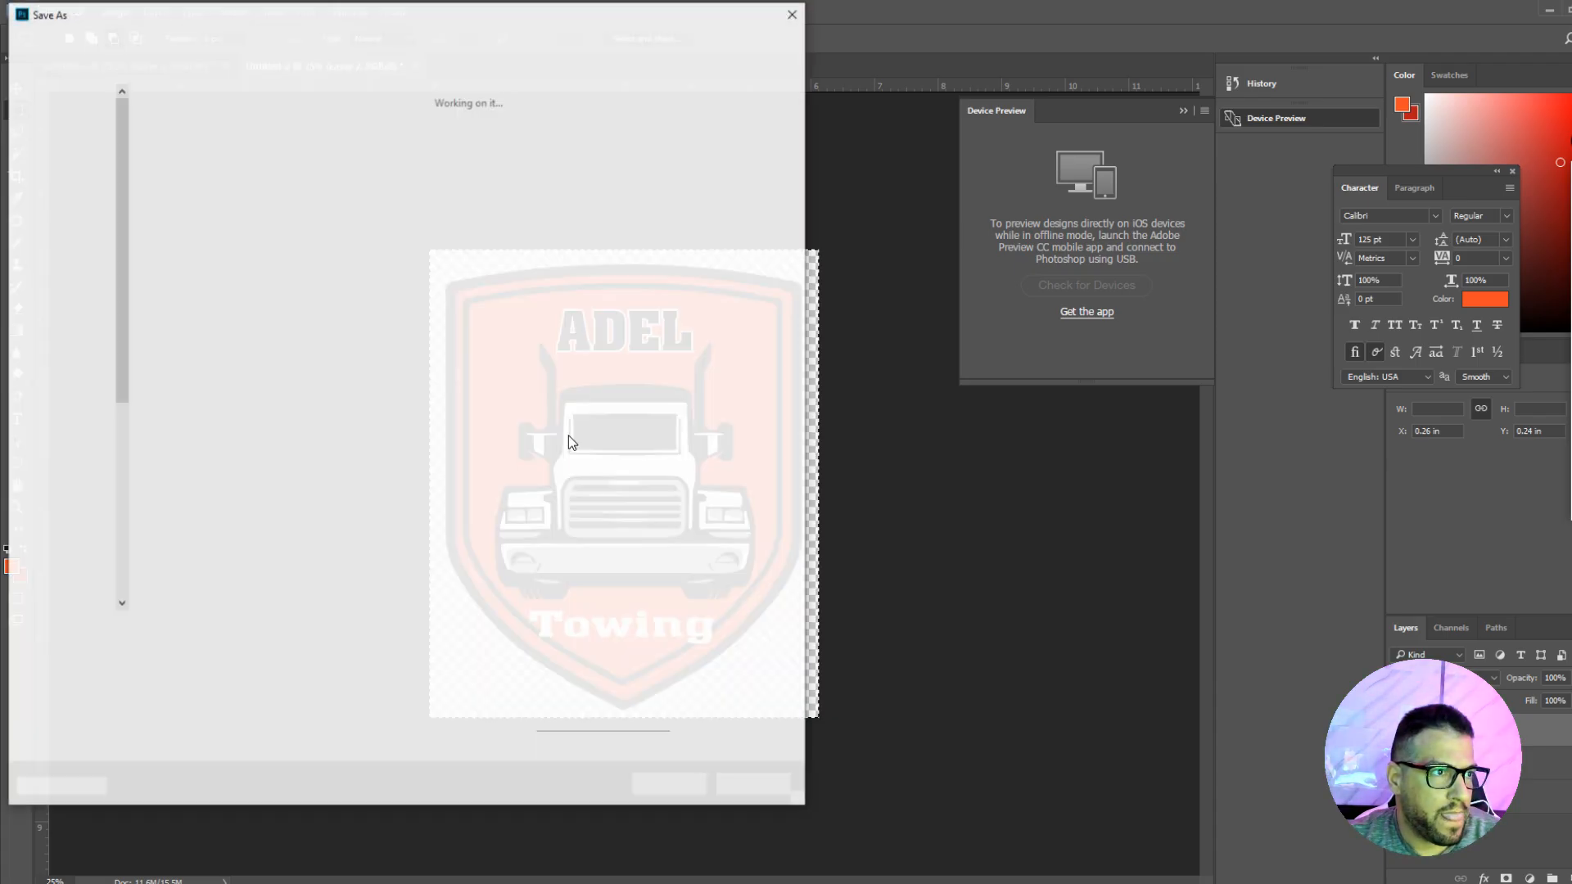
click(200, 650)
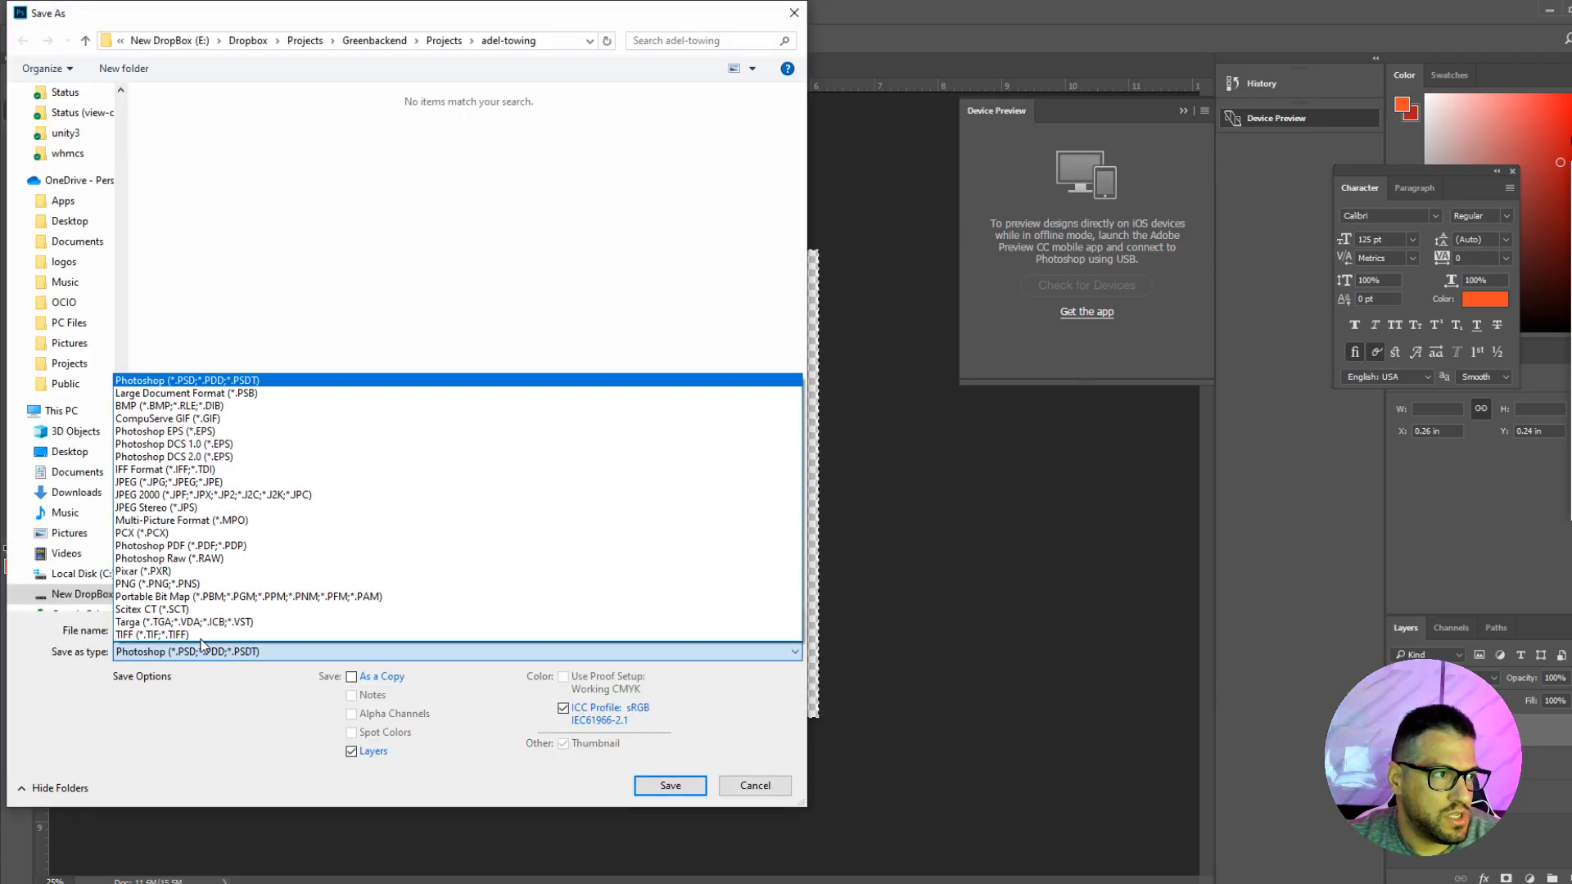
click(156, 584)
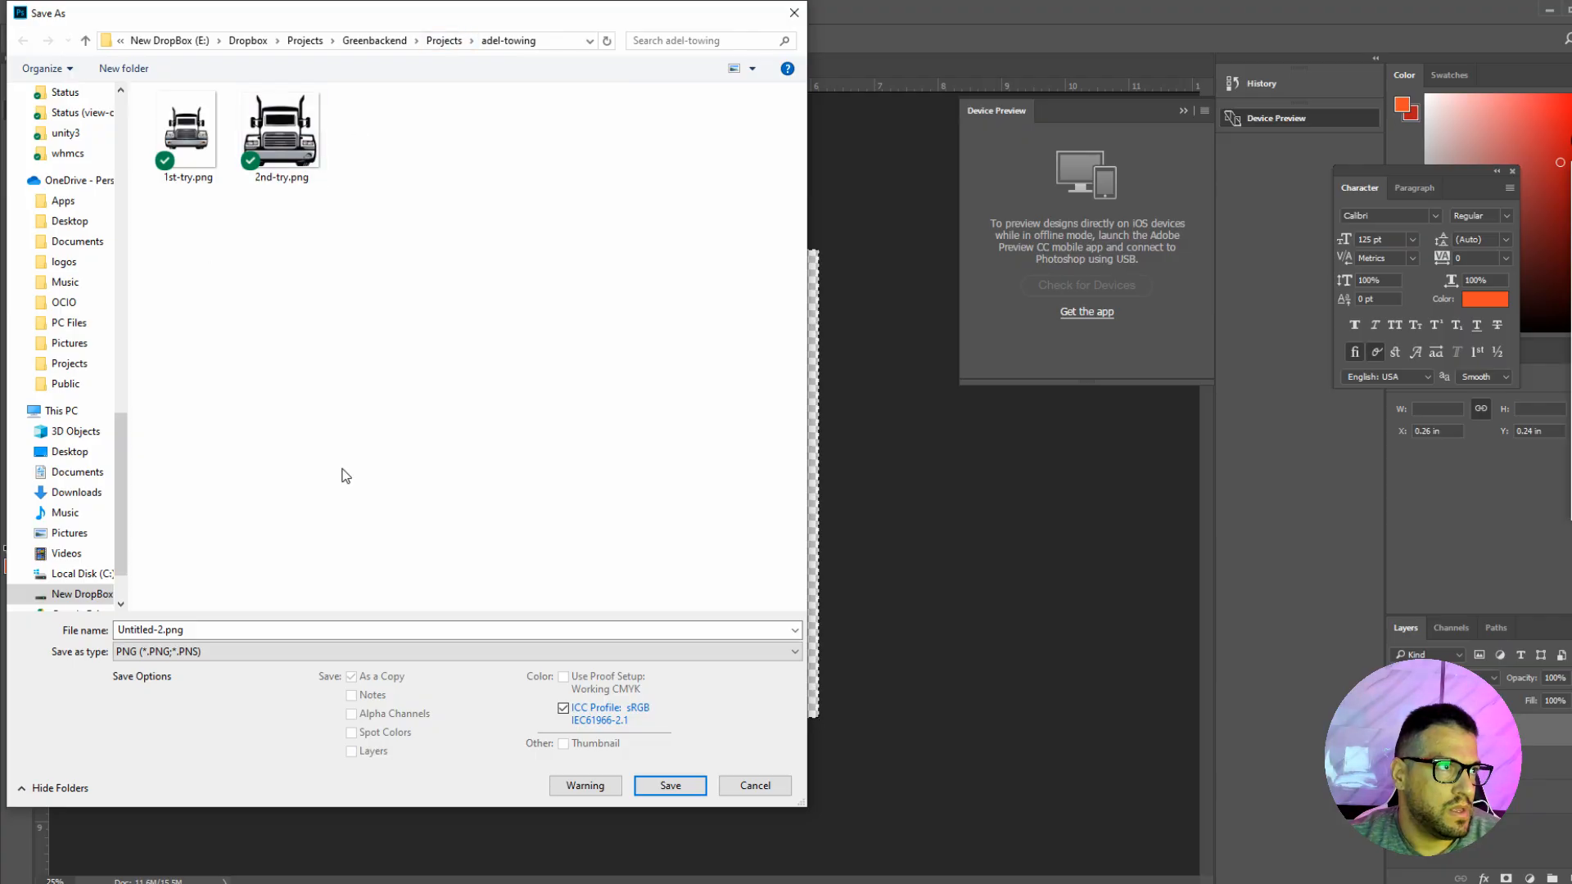
click(272, 629)
text(logo-big)
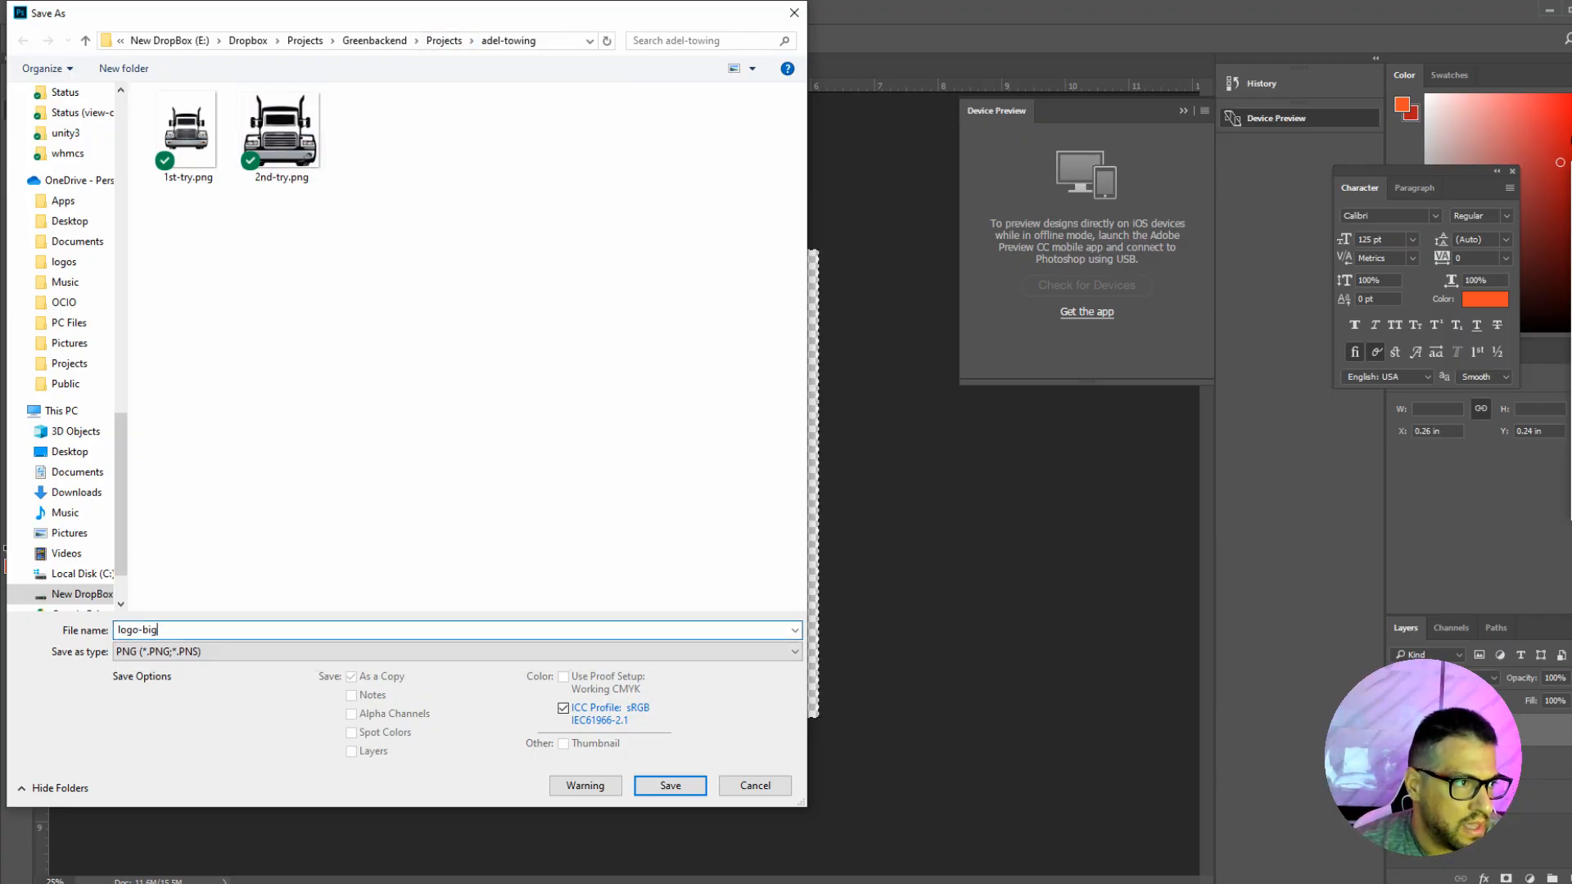
key(Return)
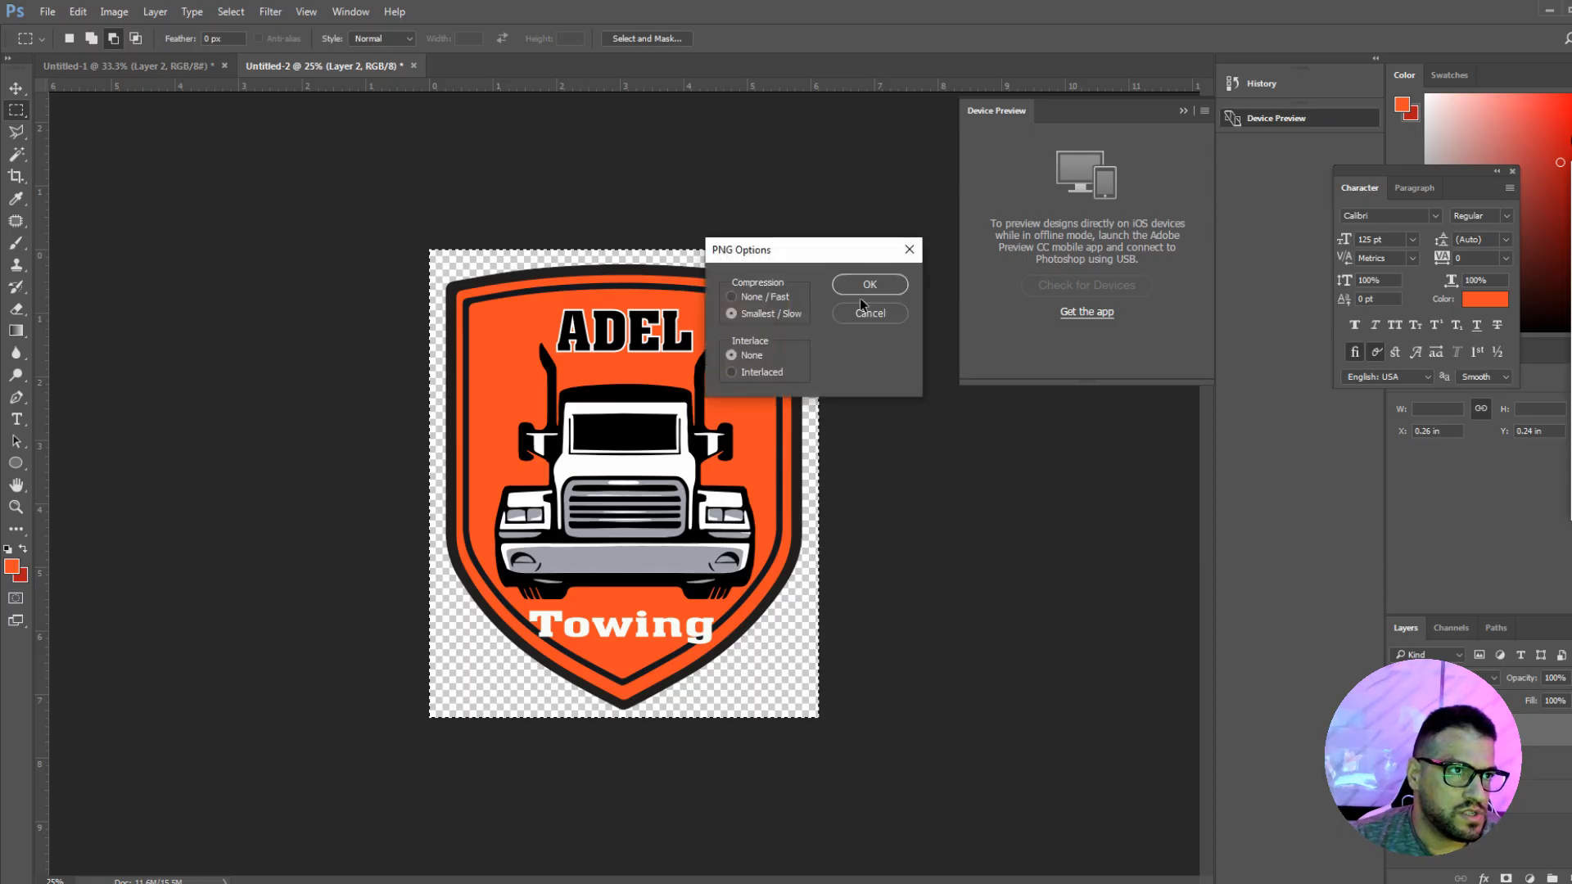
click(860, 293)
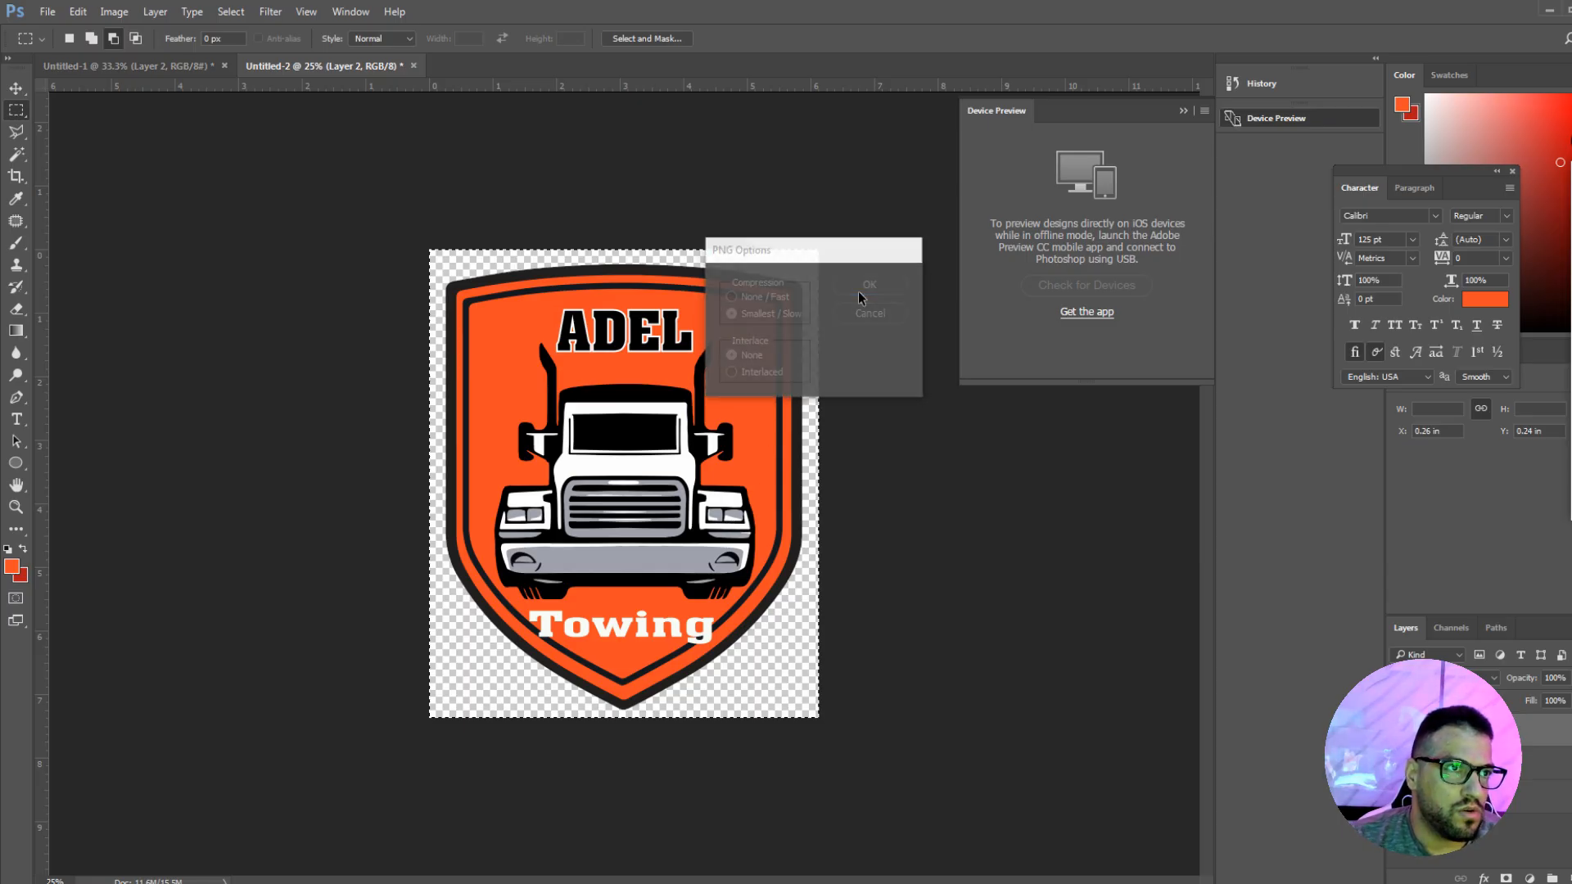
Resize the logo image to 800 pixels wide with its proportions kept.
click(114, 11)
click(156, 133)
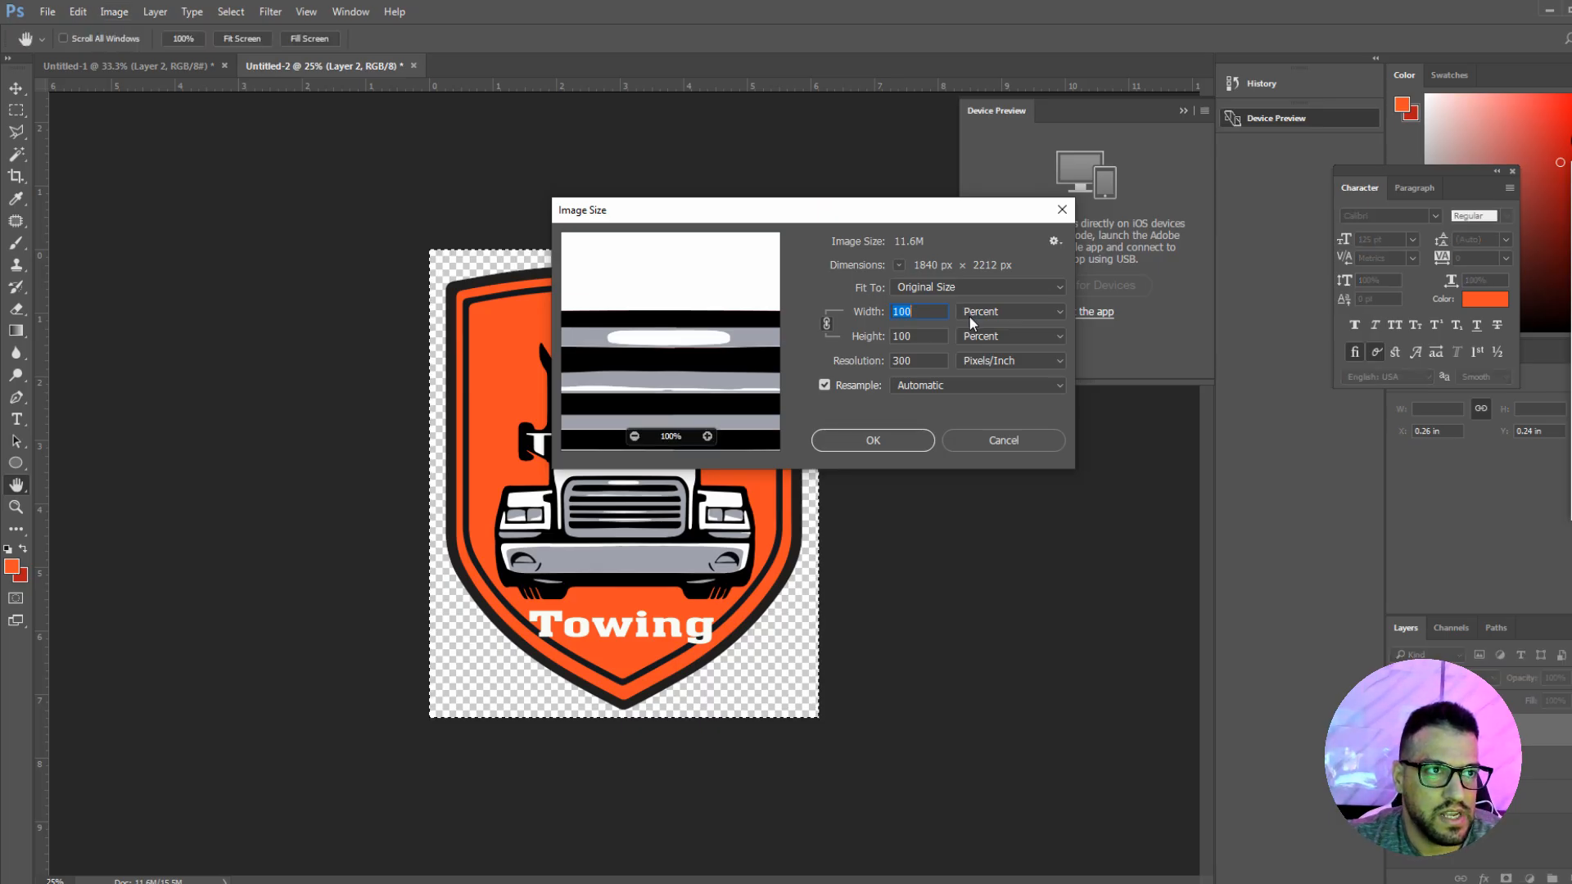
click(1005, 316)
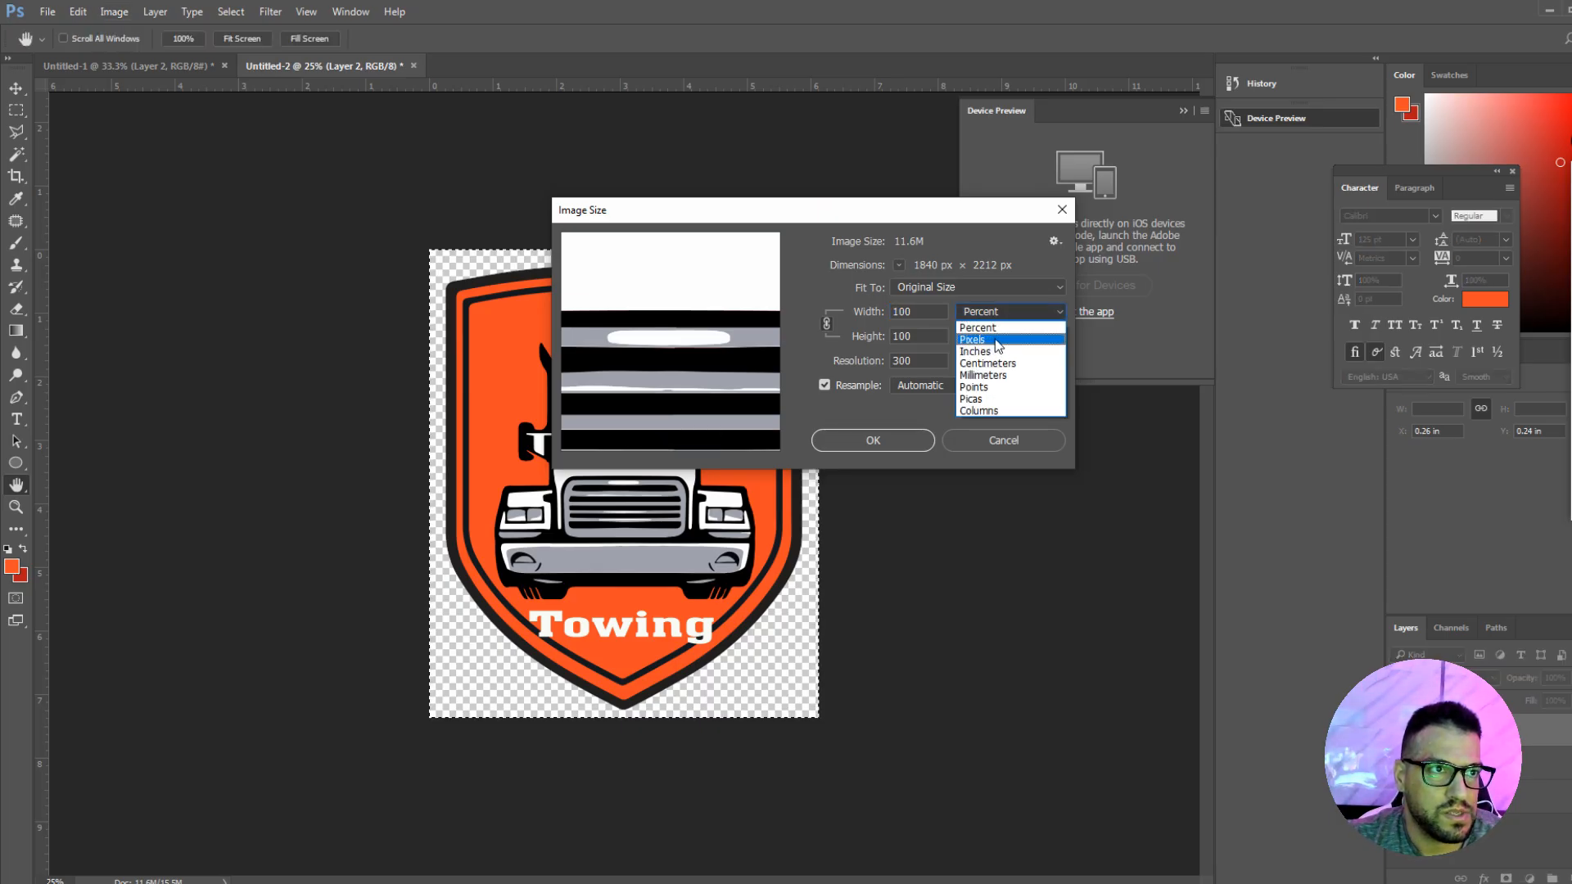
click(993, 335)
text(1000)
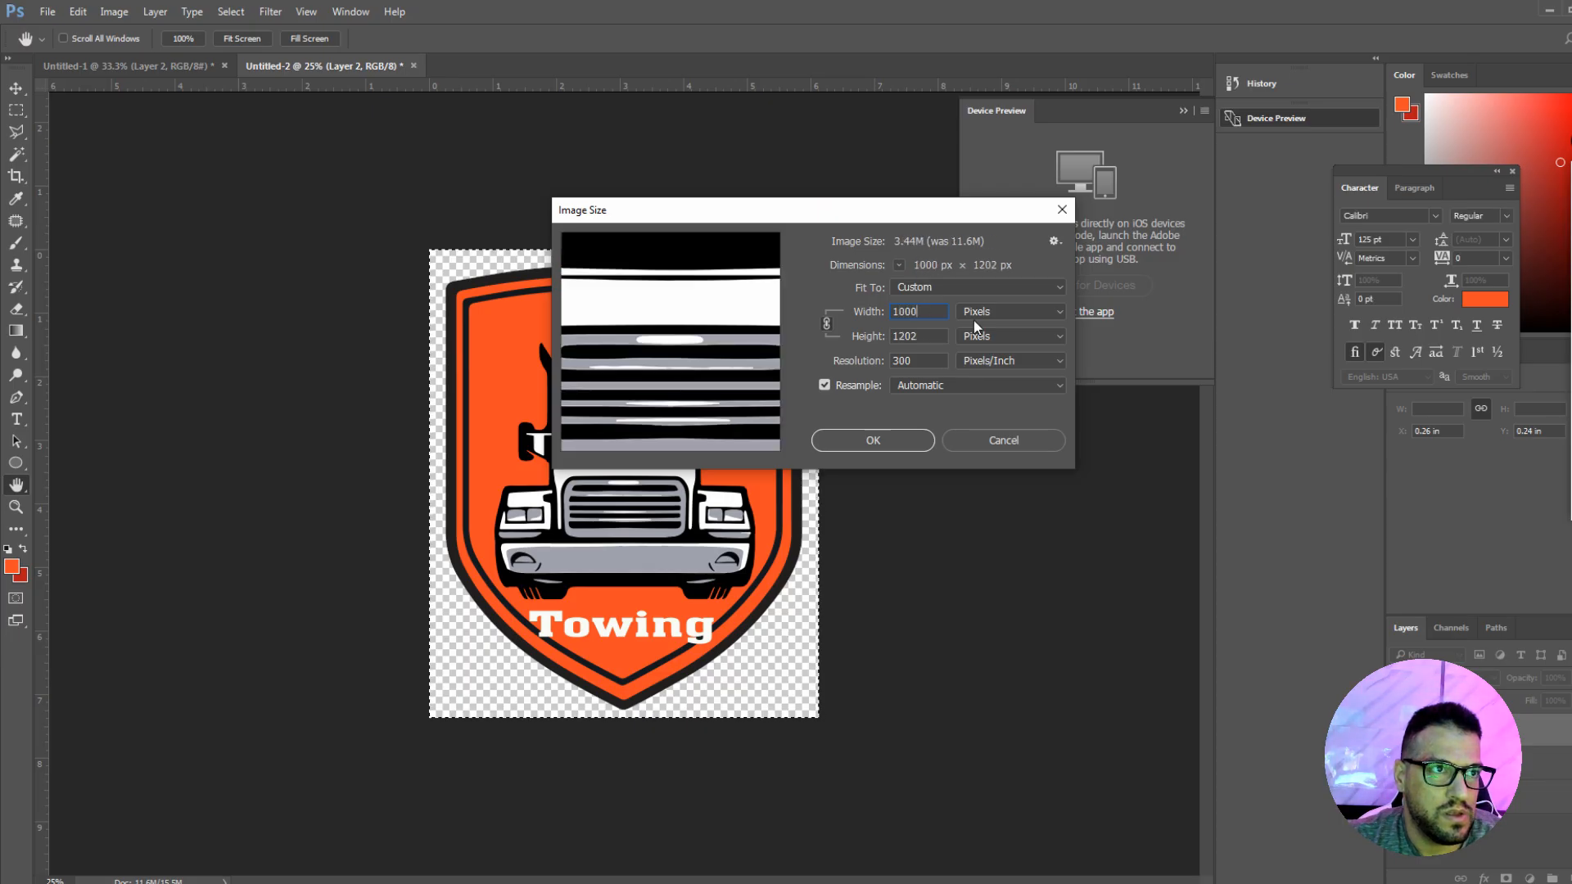
key(ctrl+a)
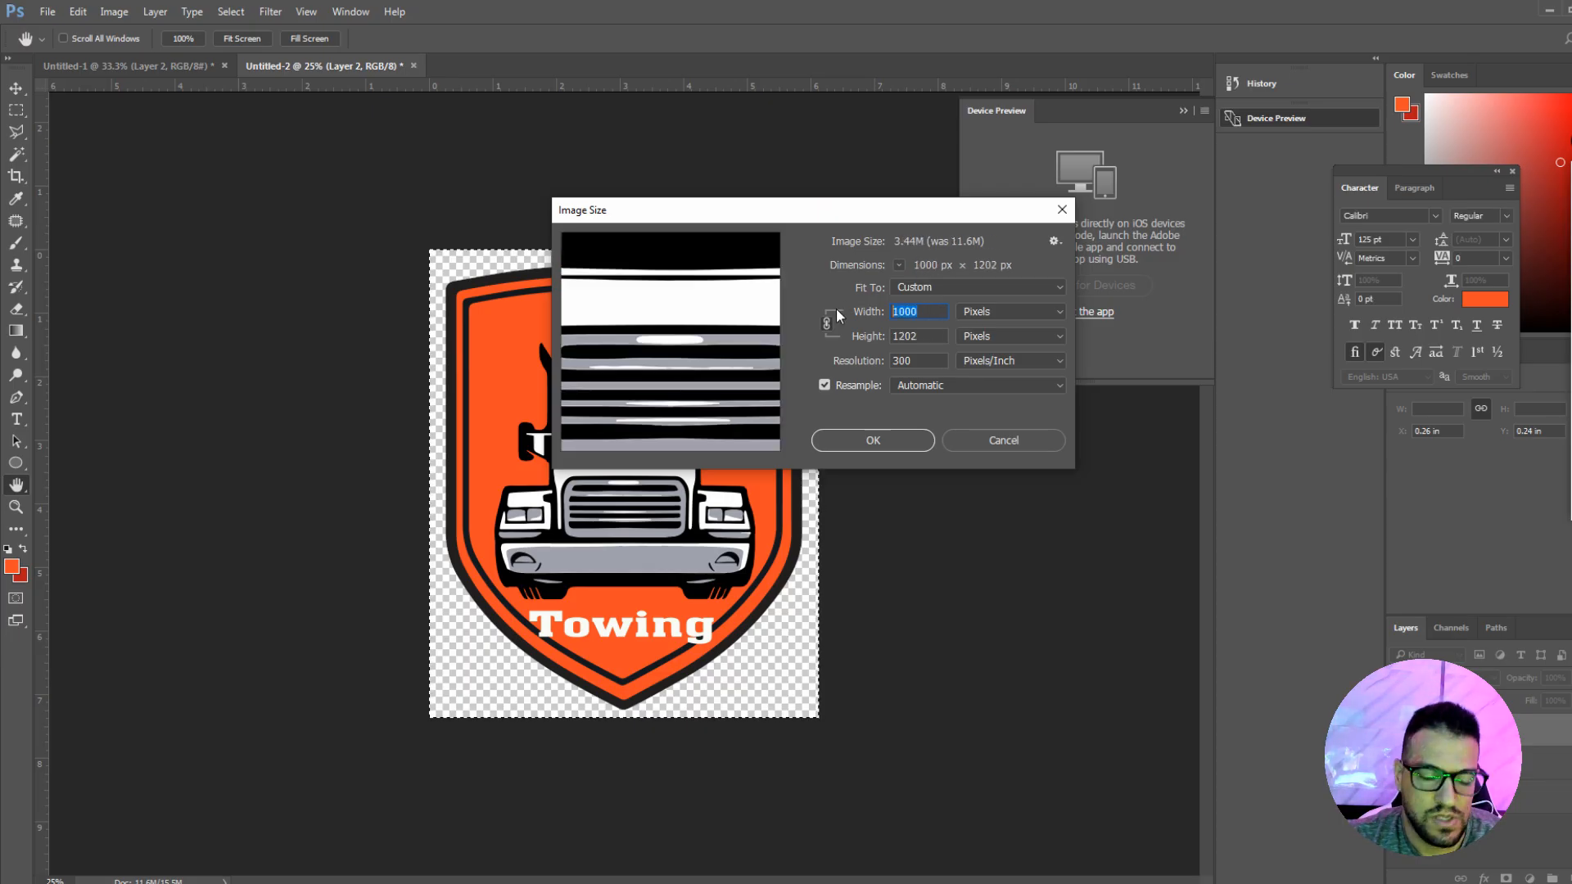
text(800)
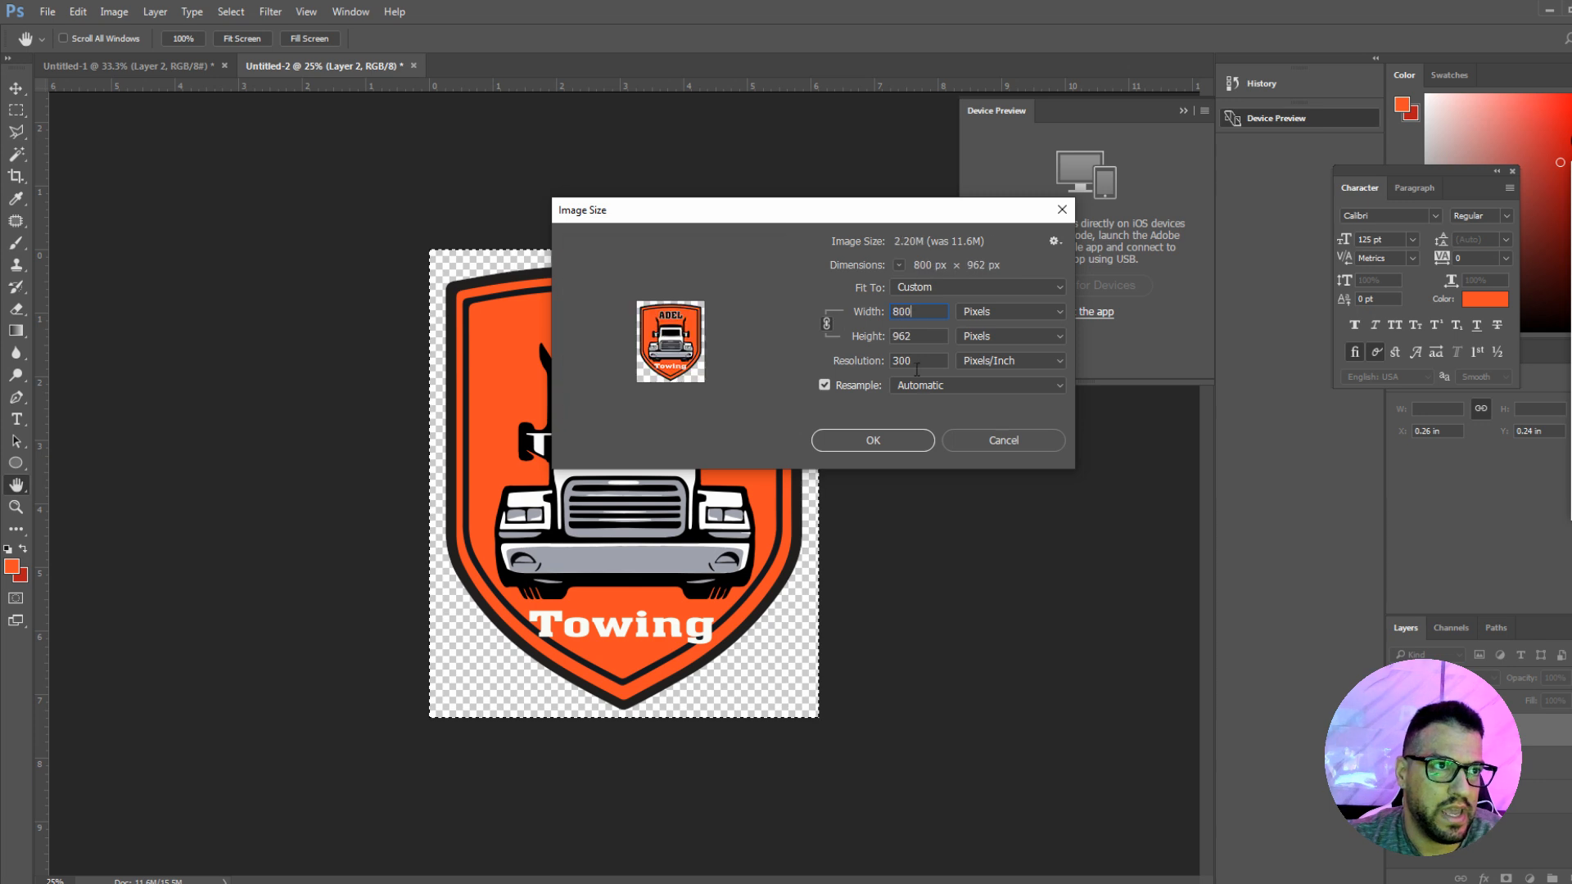
click(902, 441)
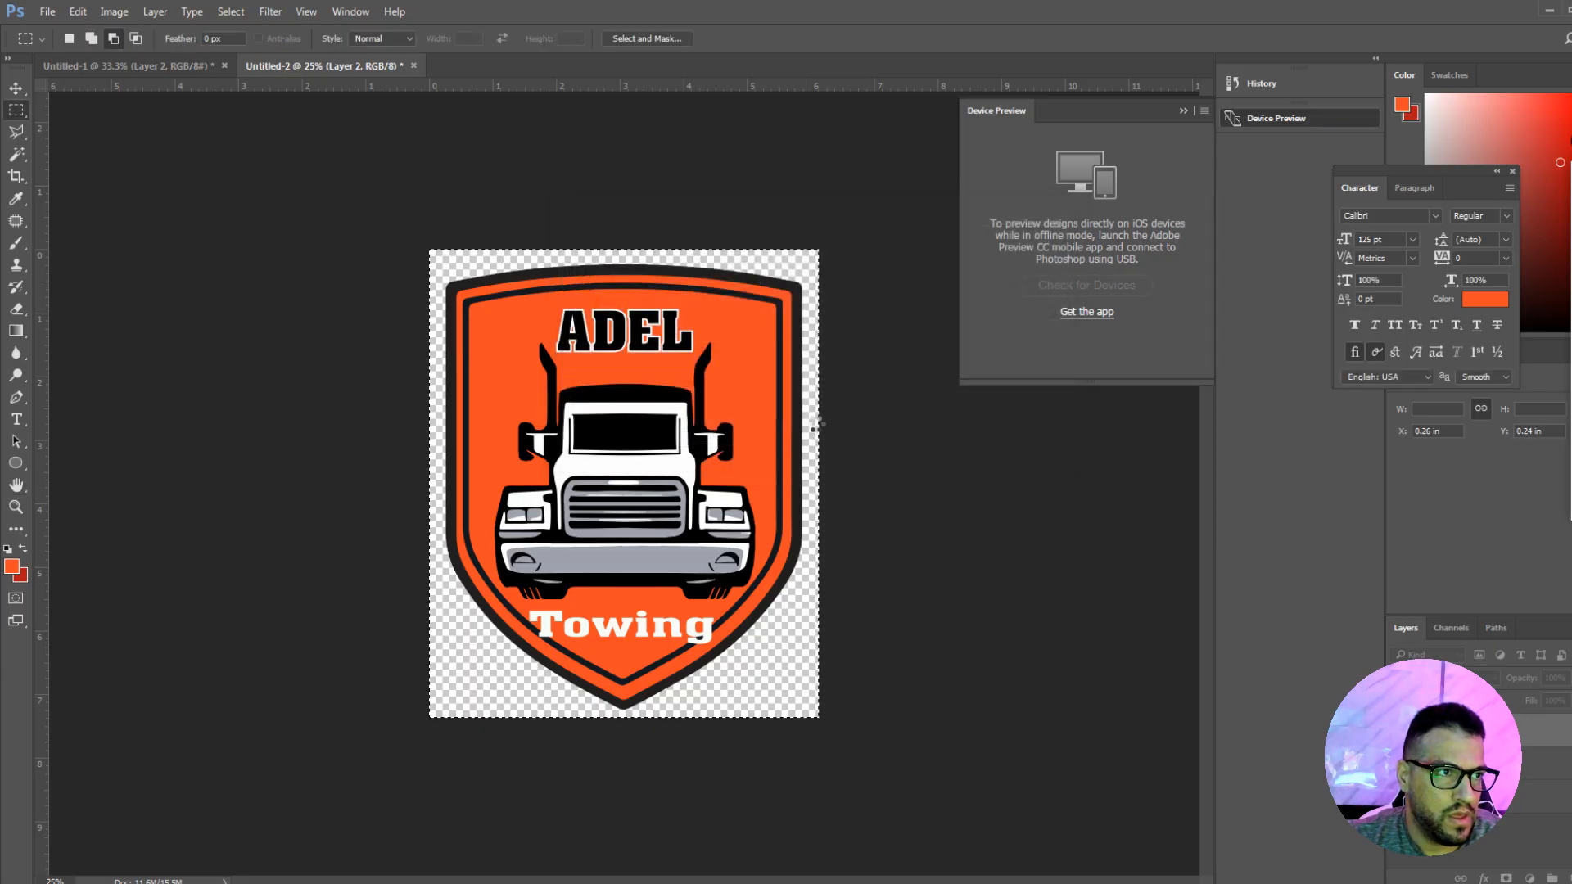
Save the resized logo as a separate small-version PNG in the adel-towing folder, with smallest compression and no interlacing.
click(41, 12)
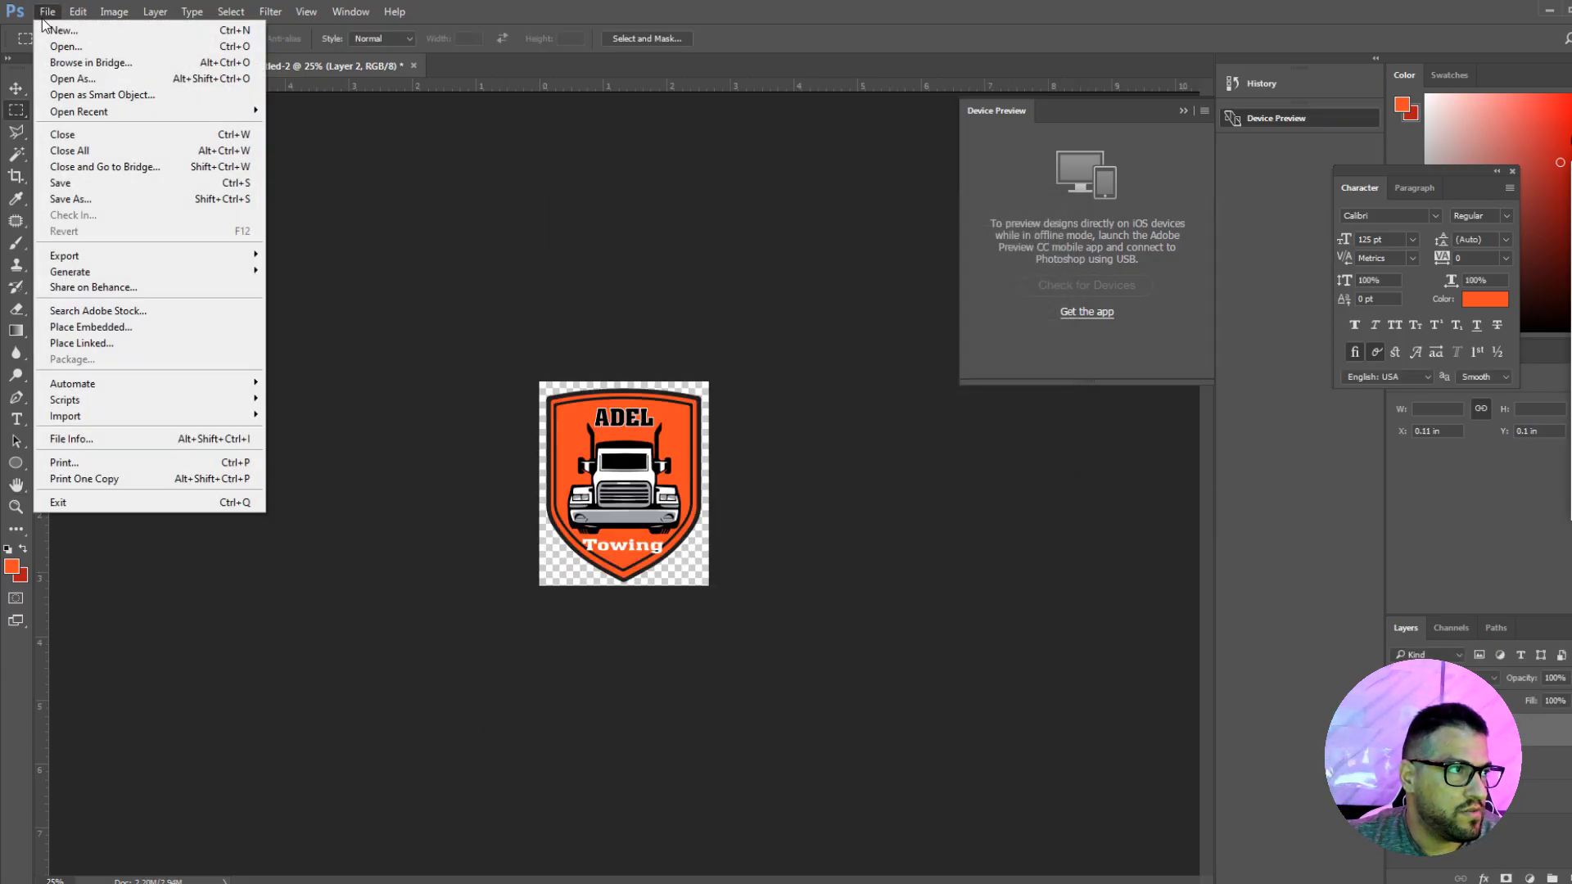
click(106, 205)
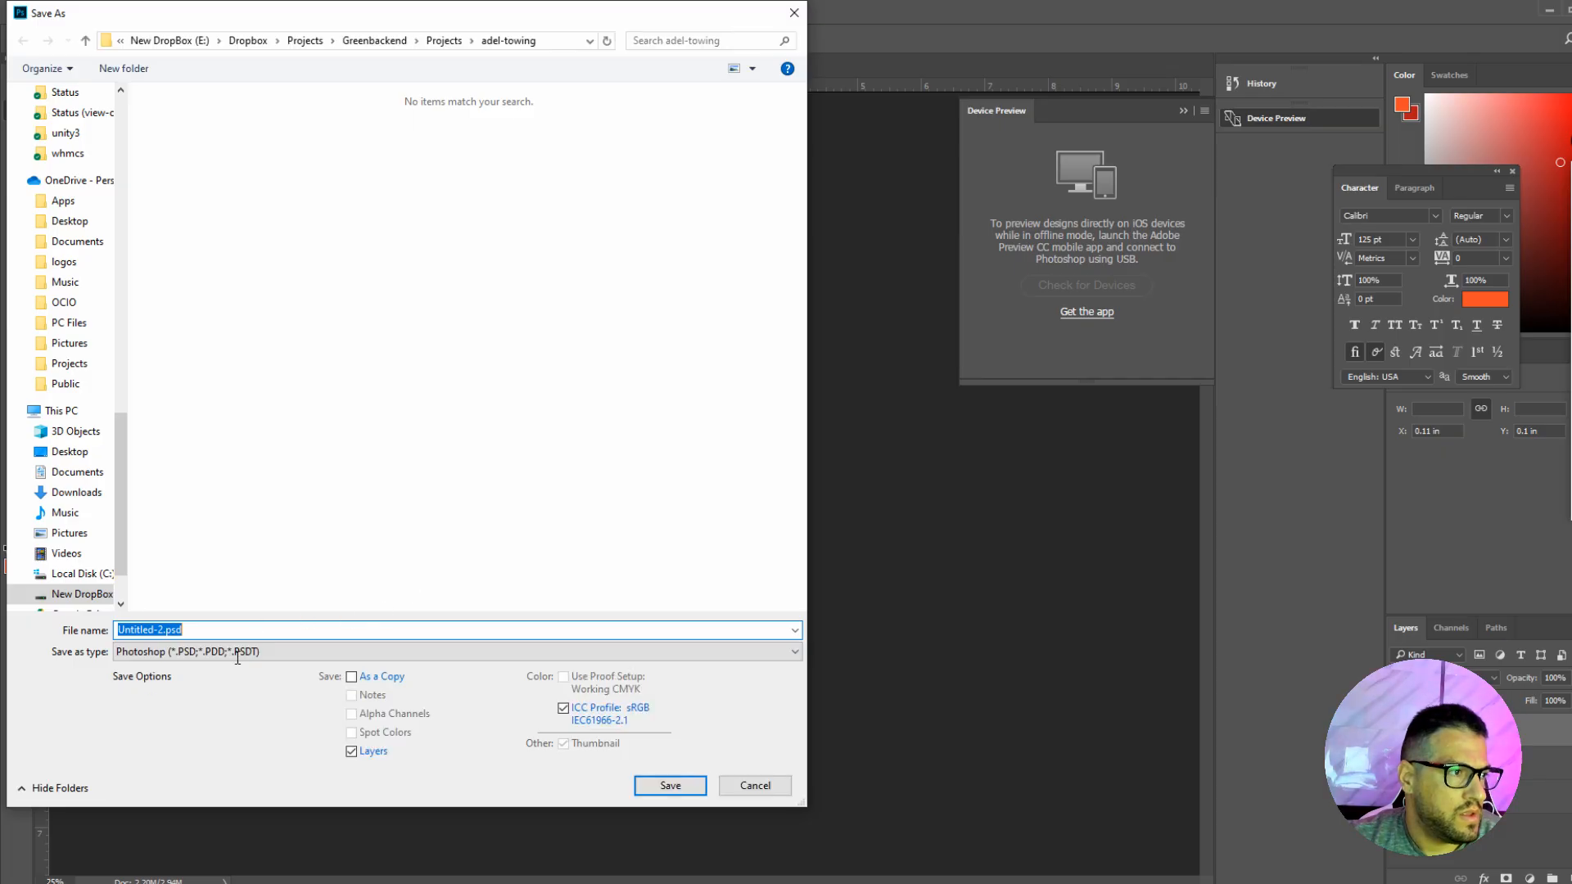
click(239, 651)
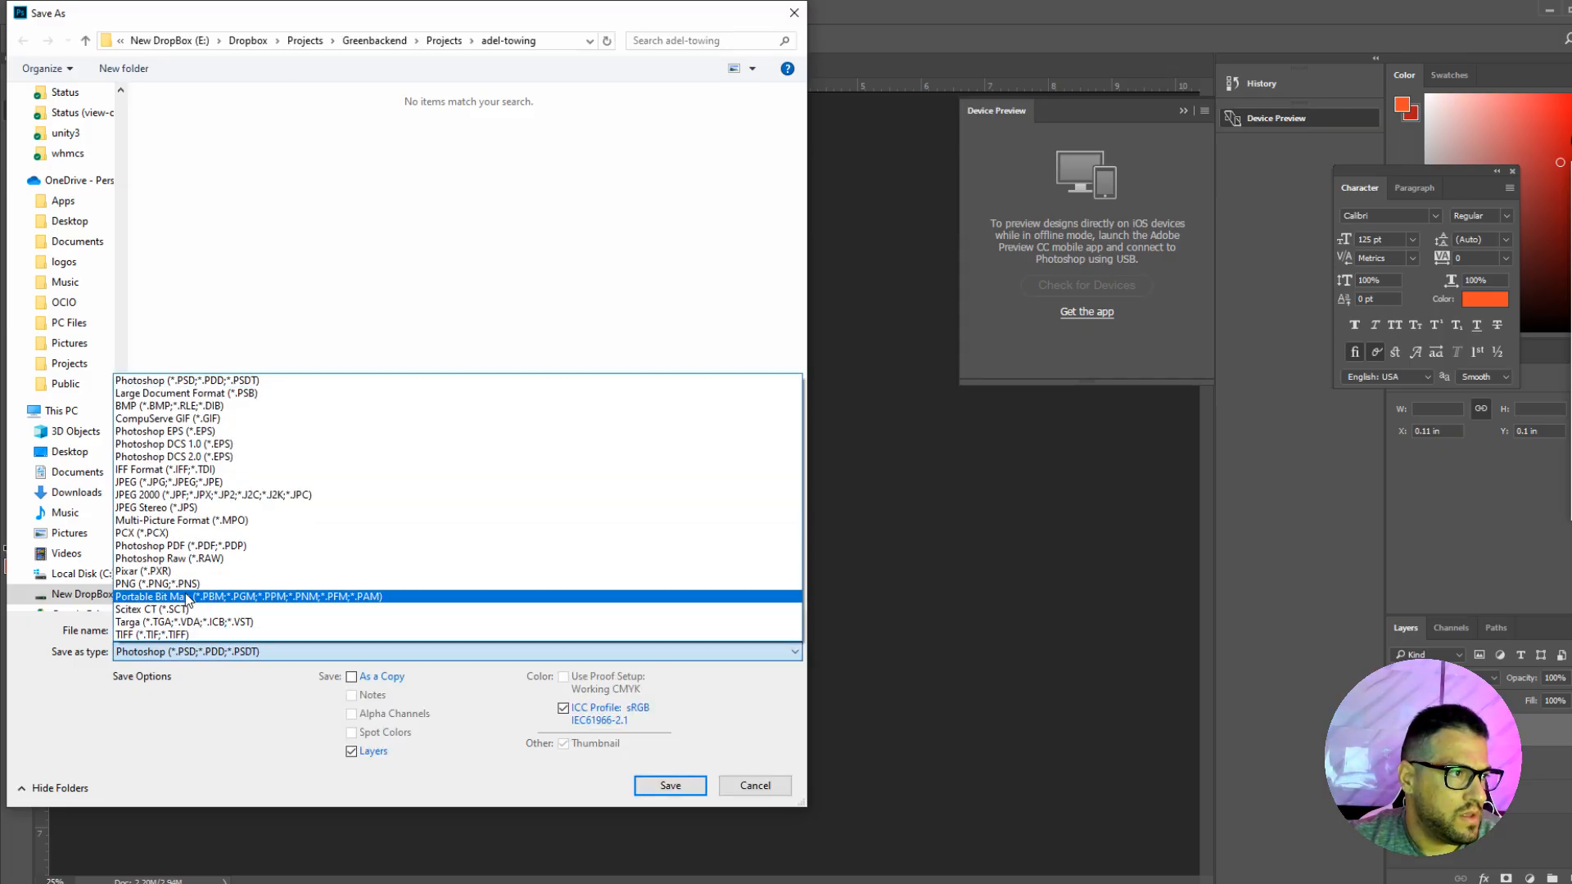
click(187, 584)
double_click(221, 629)
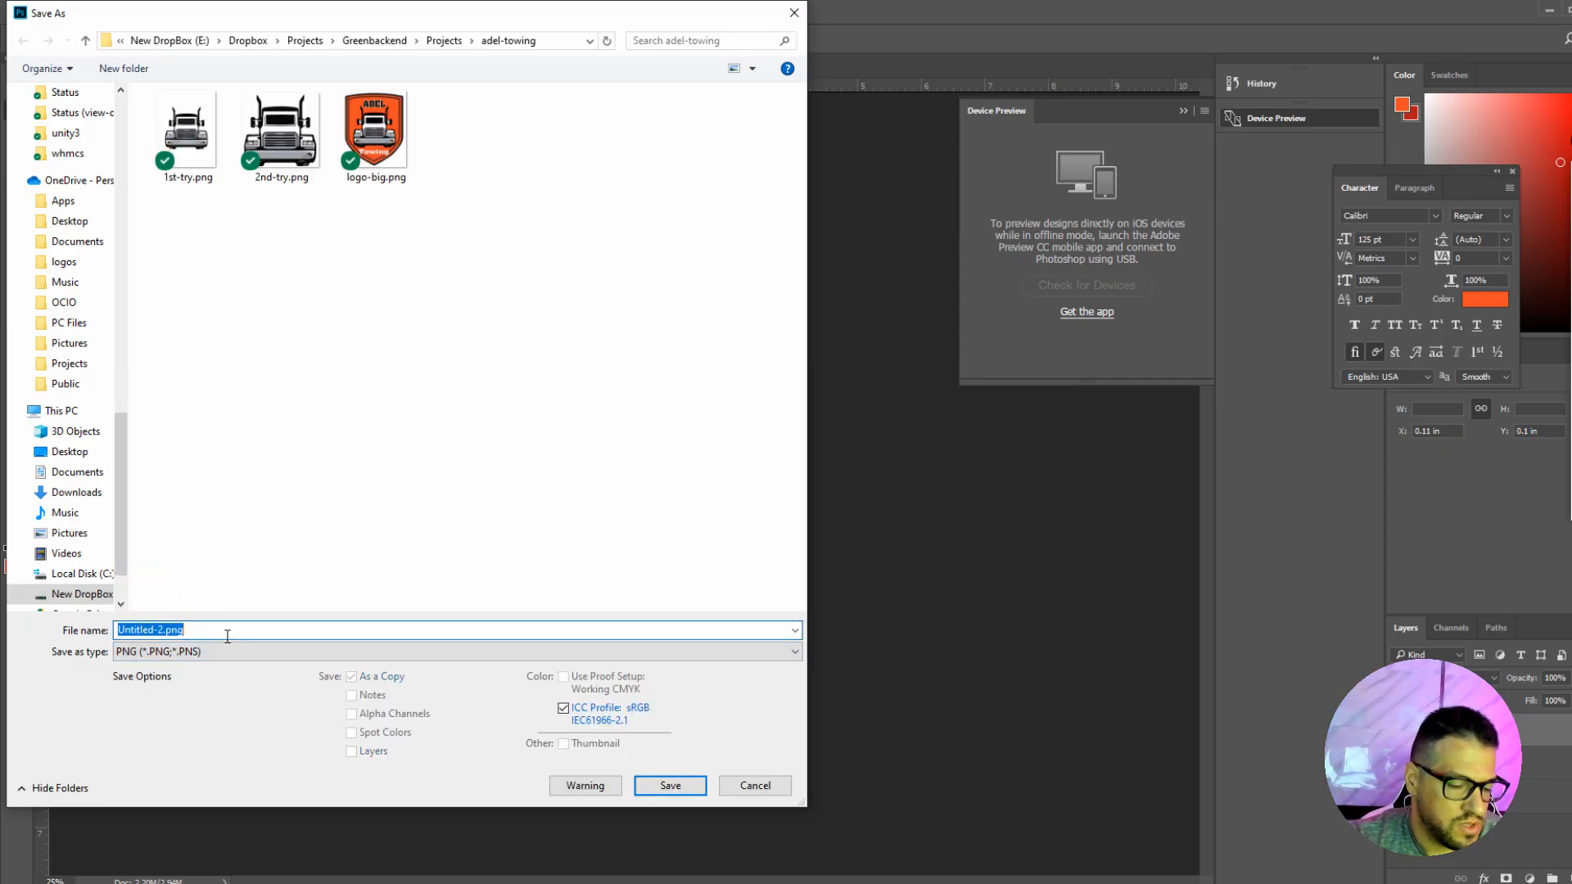
text(logo-s)
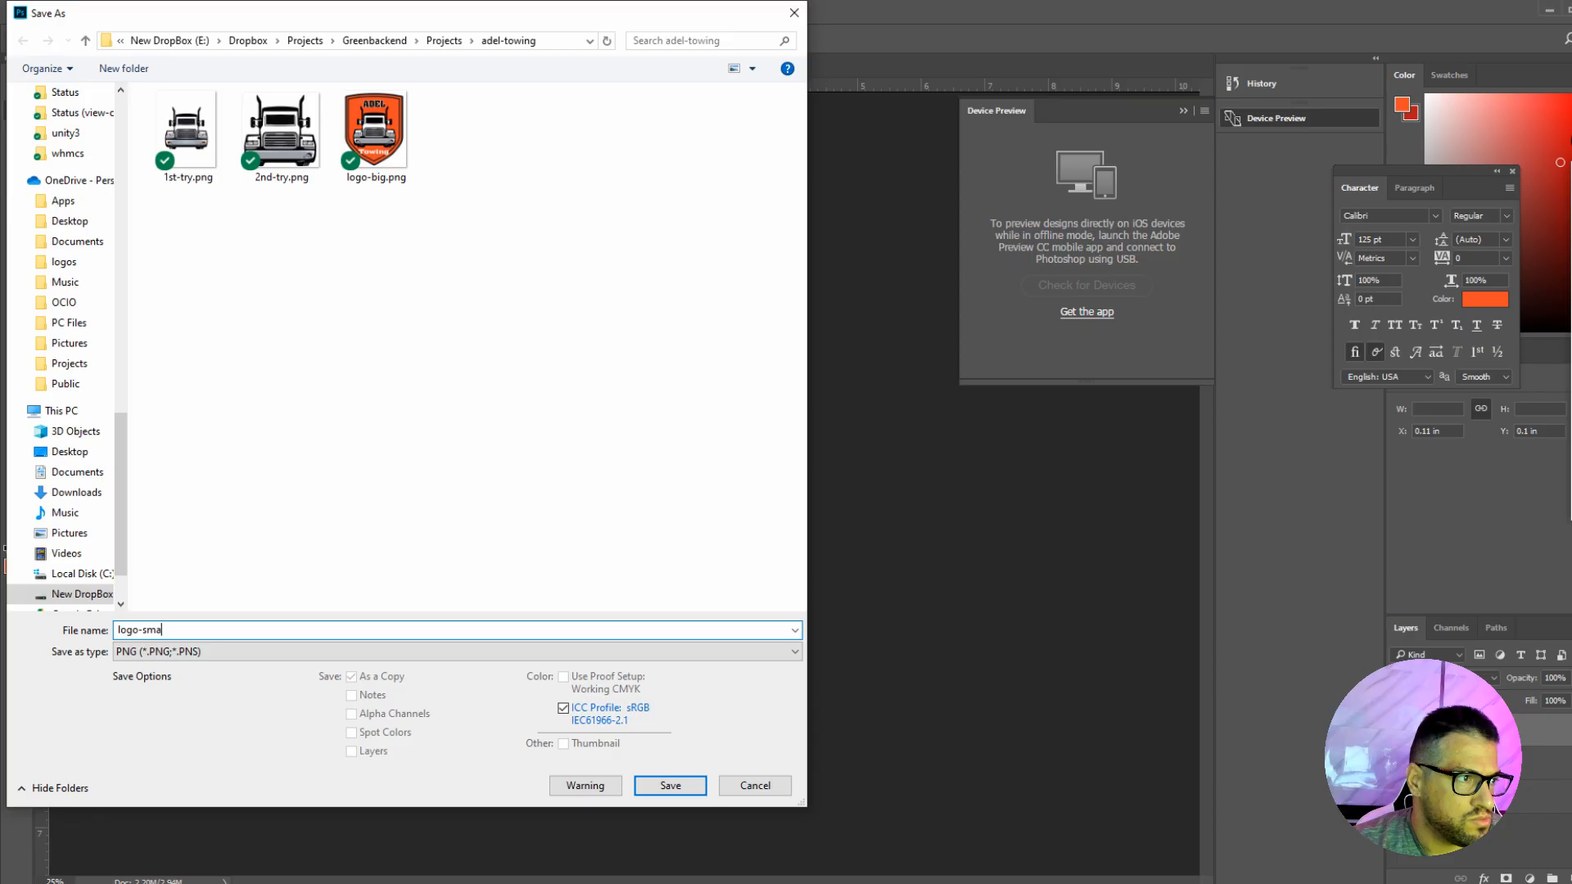
text(ma)
key(Return)
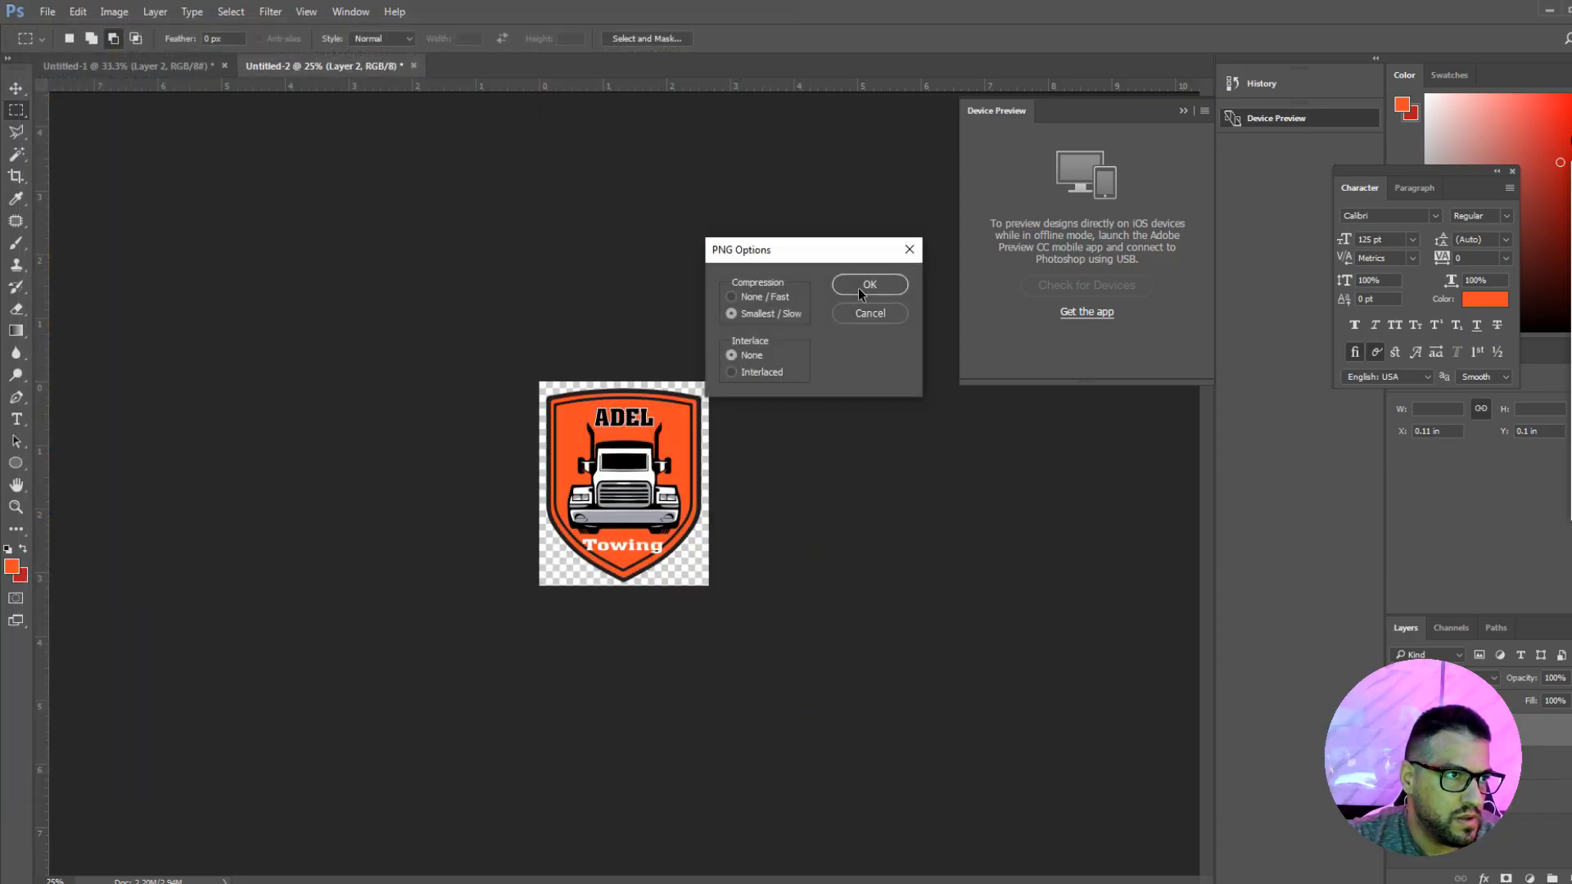
click(867, 296)
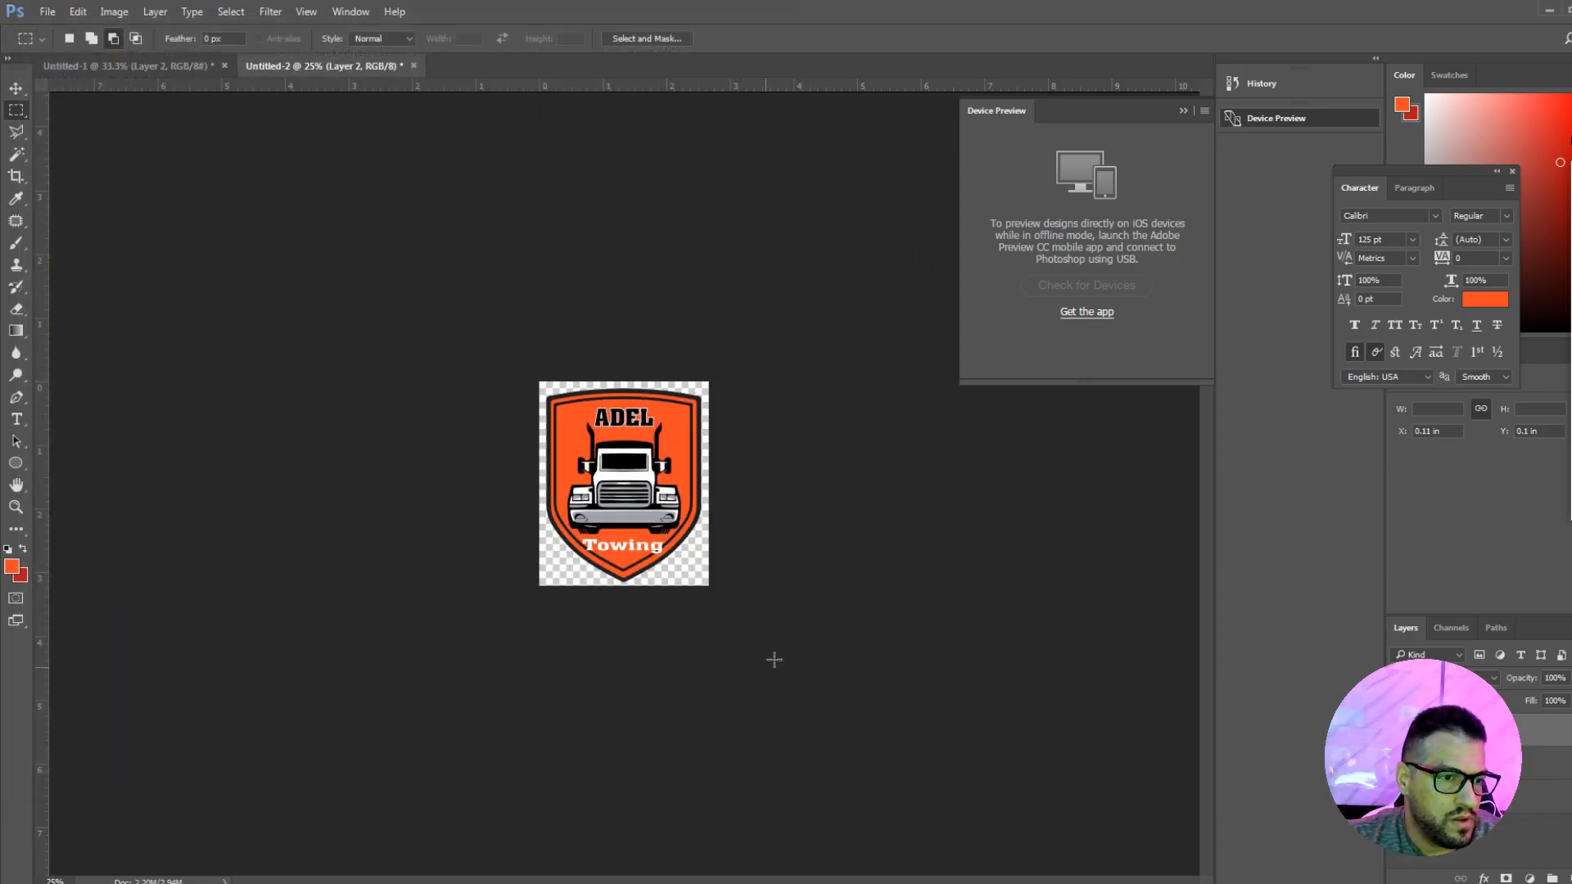
Switch to Illustrator and draw a new artboard beside the orange shield logo's artboard, on its empty side and equally tall.
key(alt+Tab)
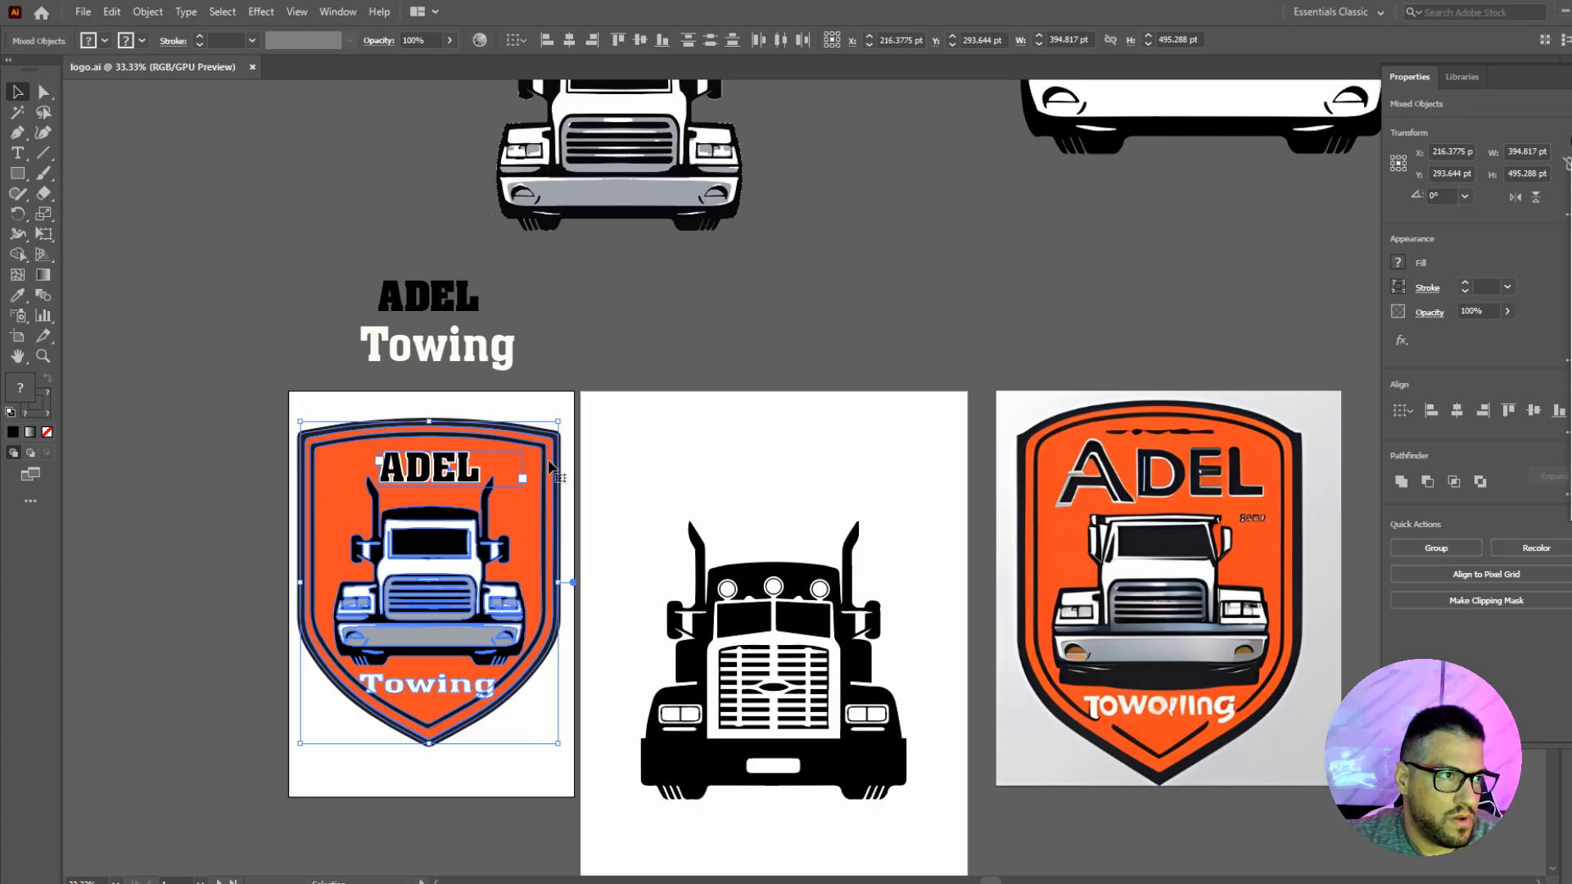
click(641, 344)
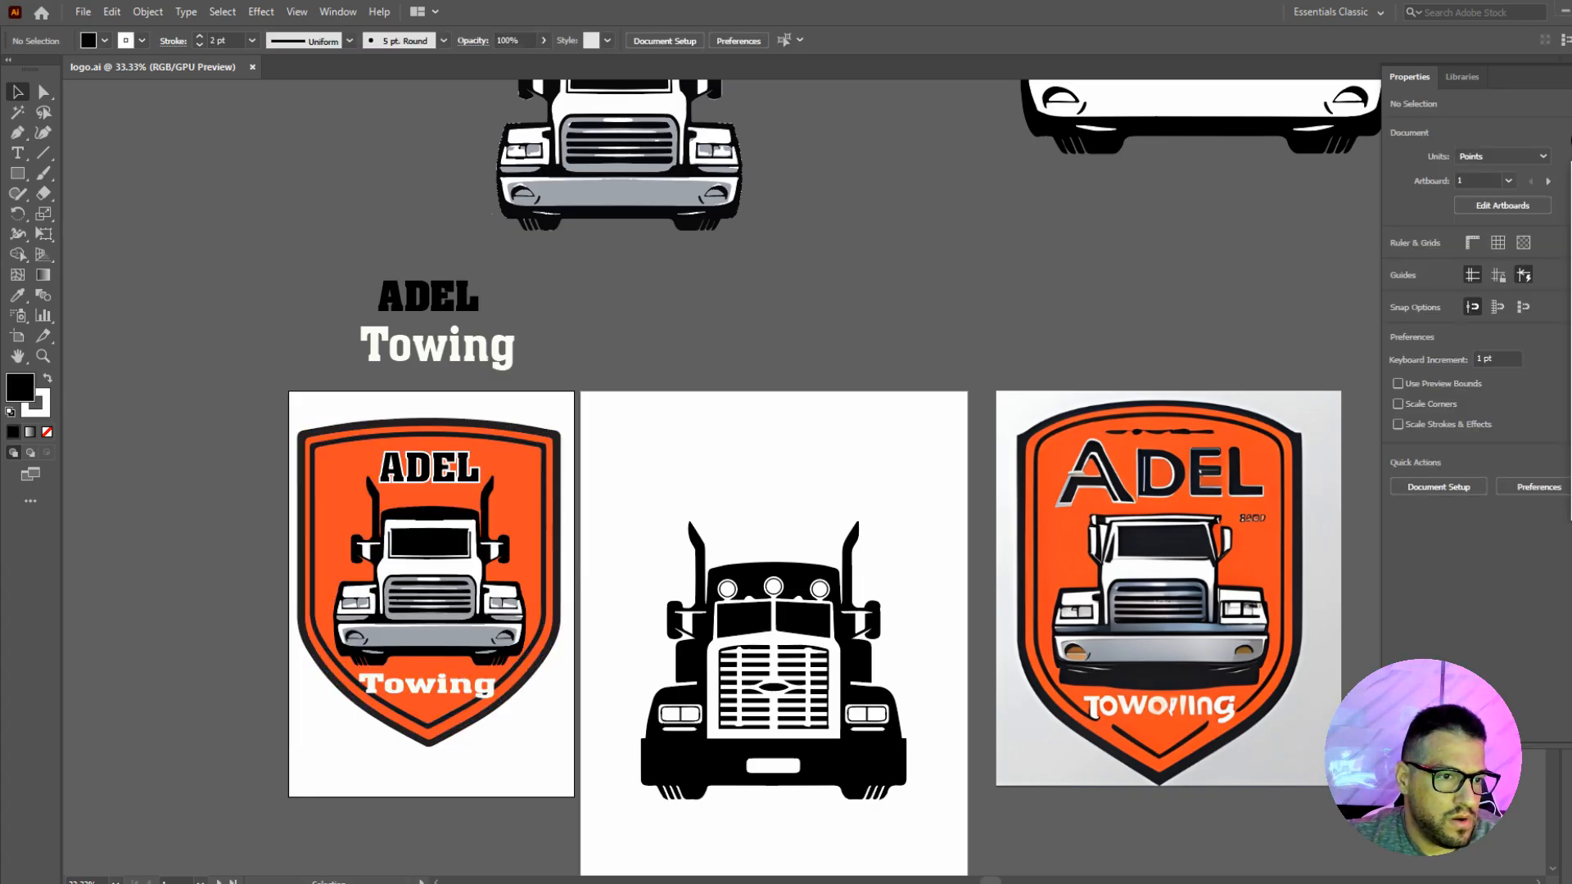
drag(990, 880, 939, 880)
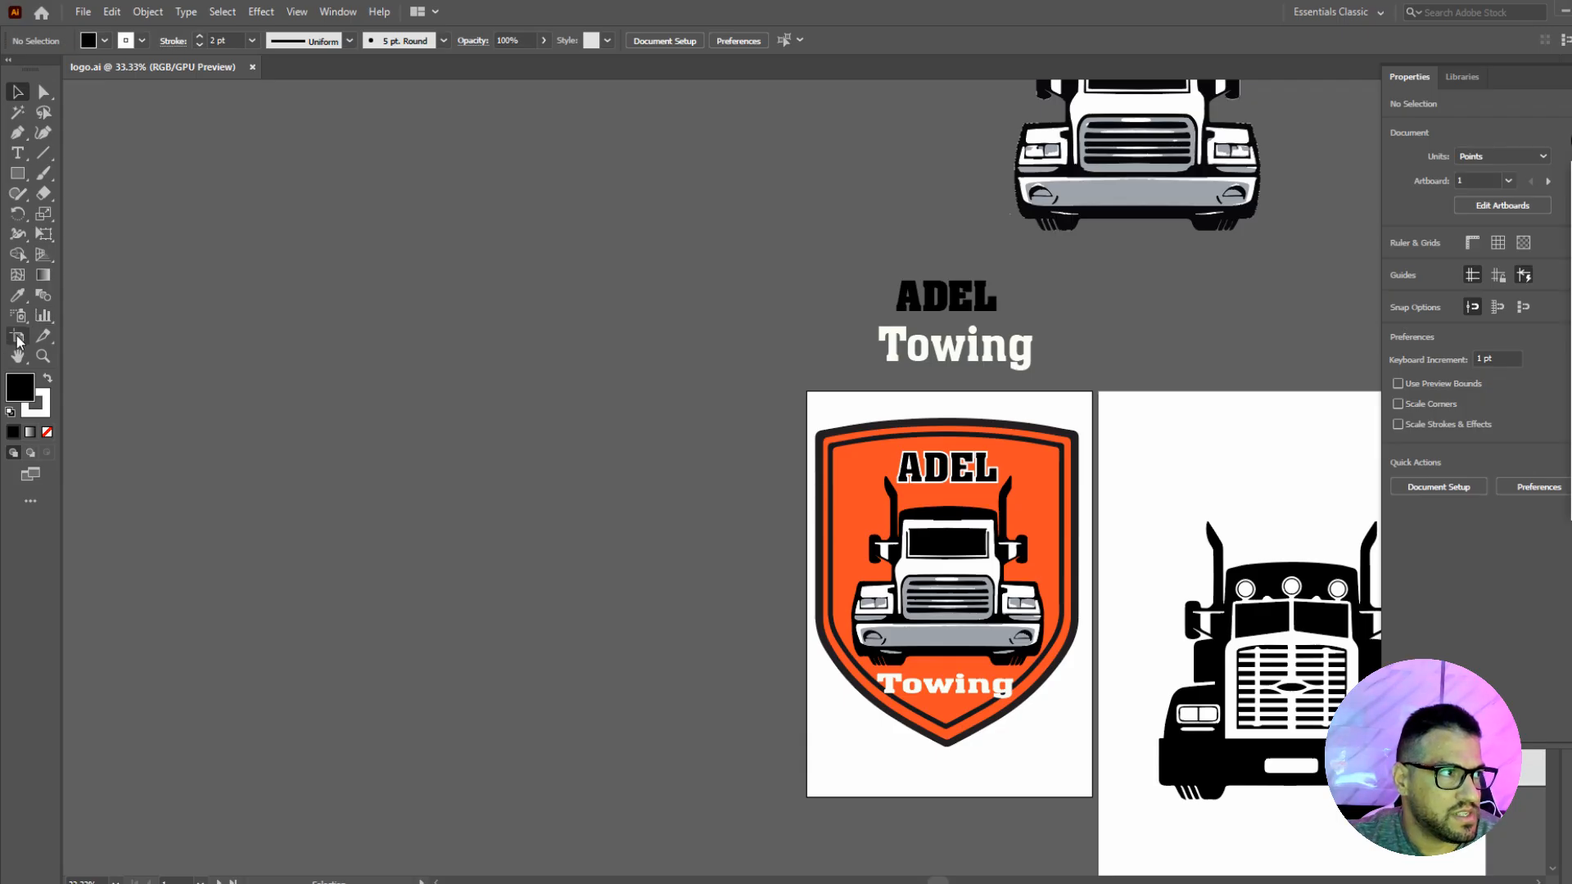
click(17, 337)
drag(797, 392, 503, 797)
click(25, 96)
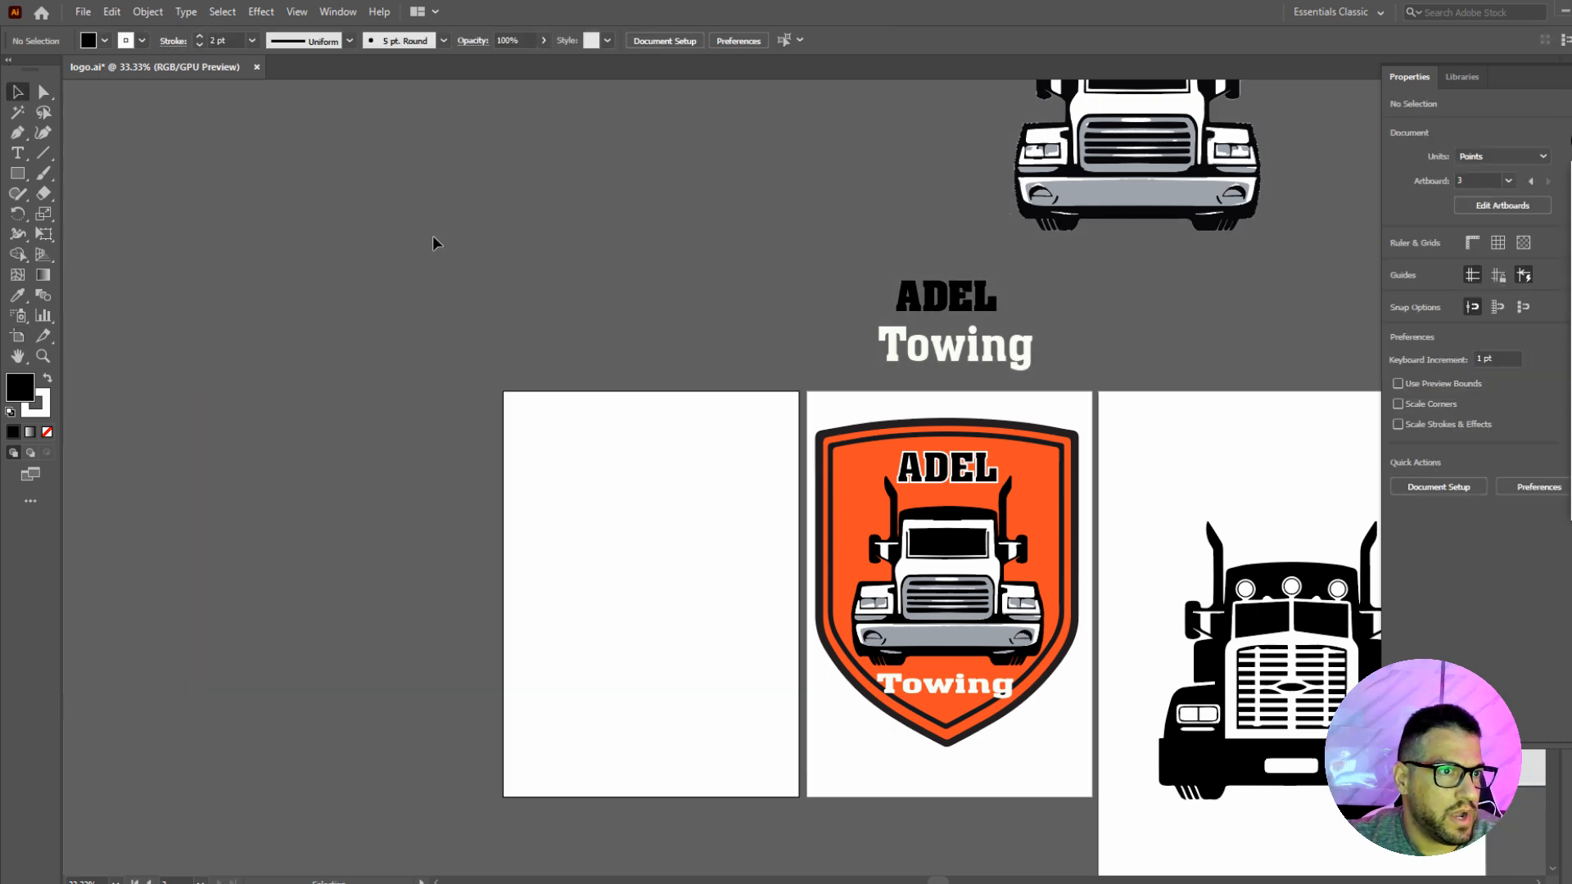
Duplicate the complete orange shield logo onto the new empty artboard and centre the copy roughly within it.
drag(841, 425, 1079, 749)
drag(1028, 660, 888, 556)
drag(787, 503, 642, 630)
click(631, 344)
click(547, 501)
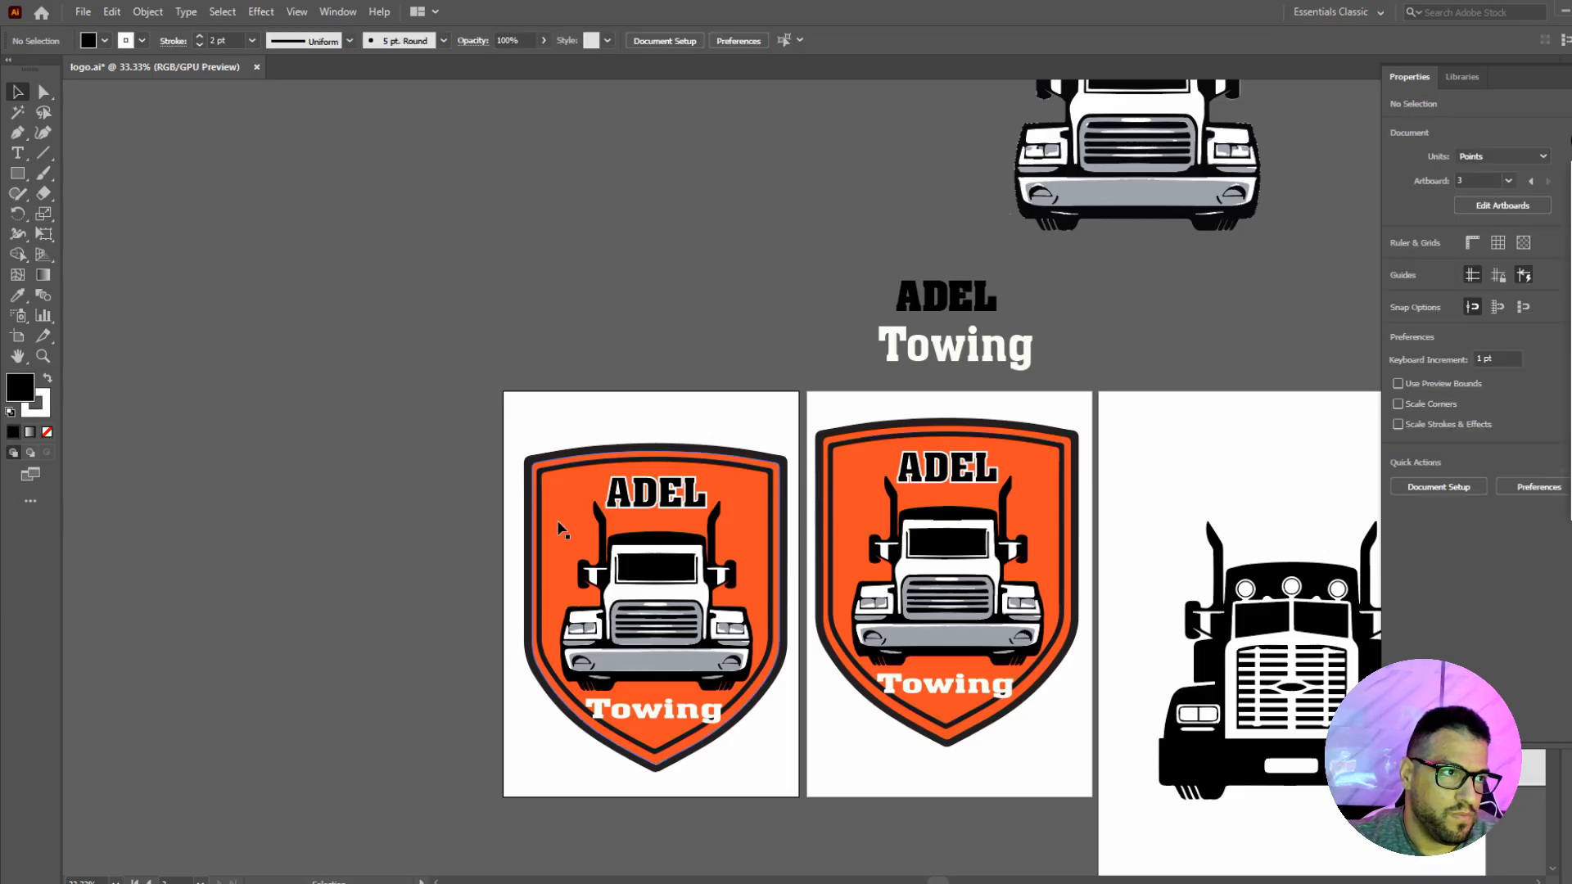
key(ctrl+shift+a)
Recolor the copied logo's whole shield group with the grey sampled from the truck bumper using the Eyedropper.
click(572, 496)
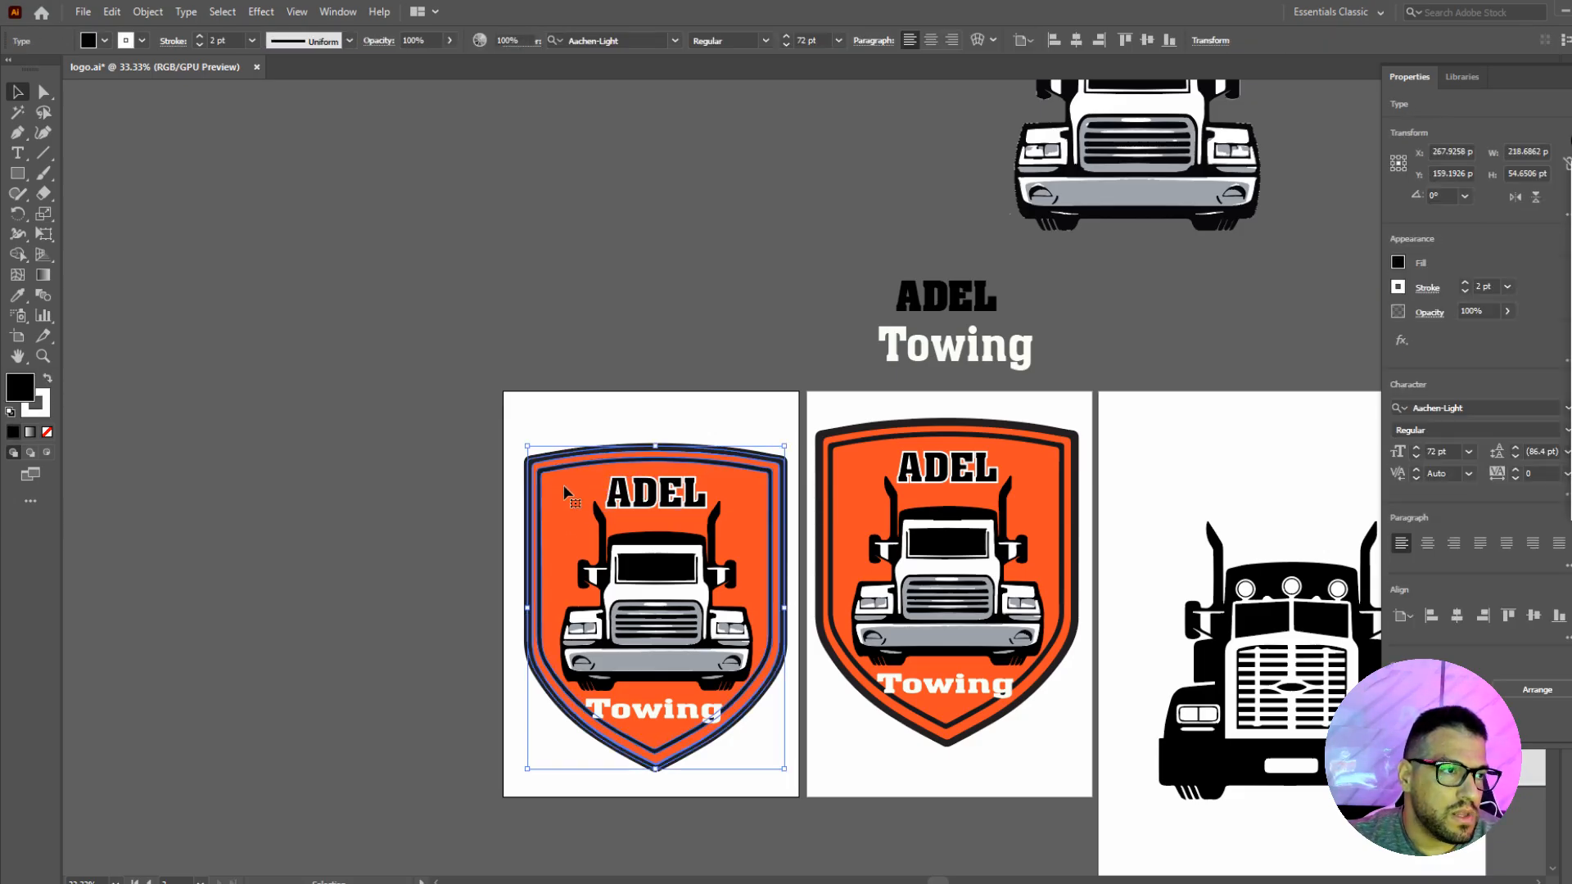
click(17, 295)
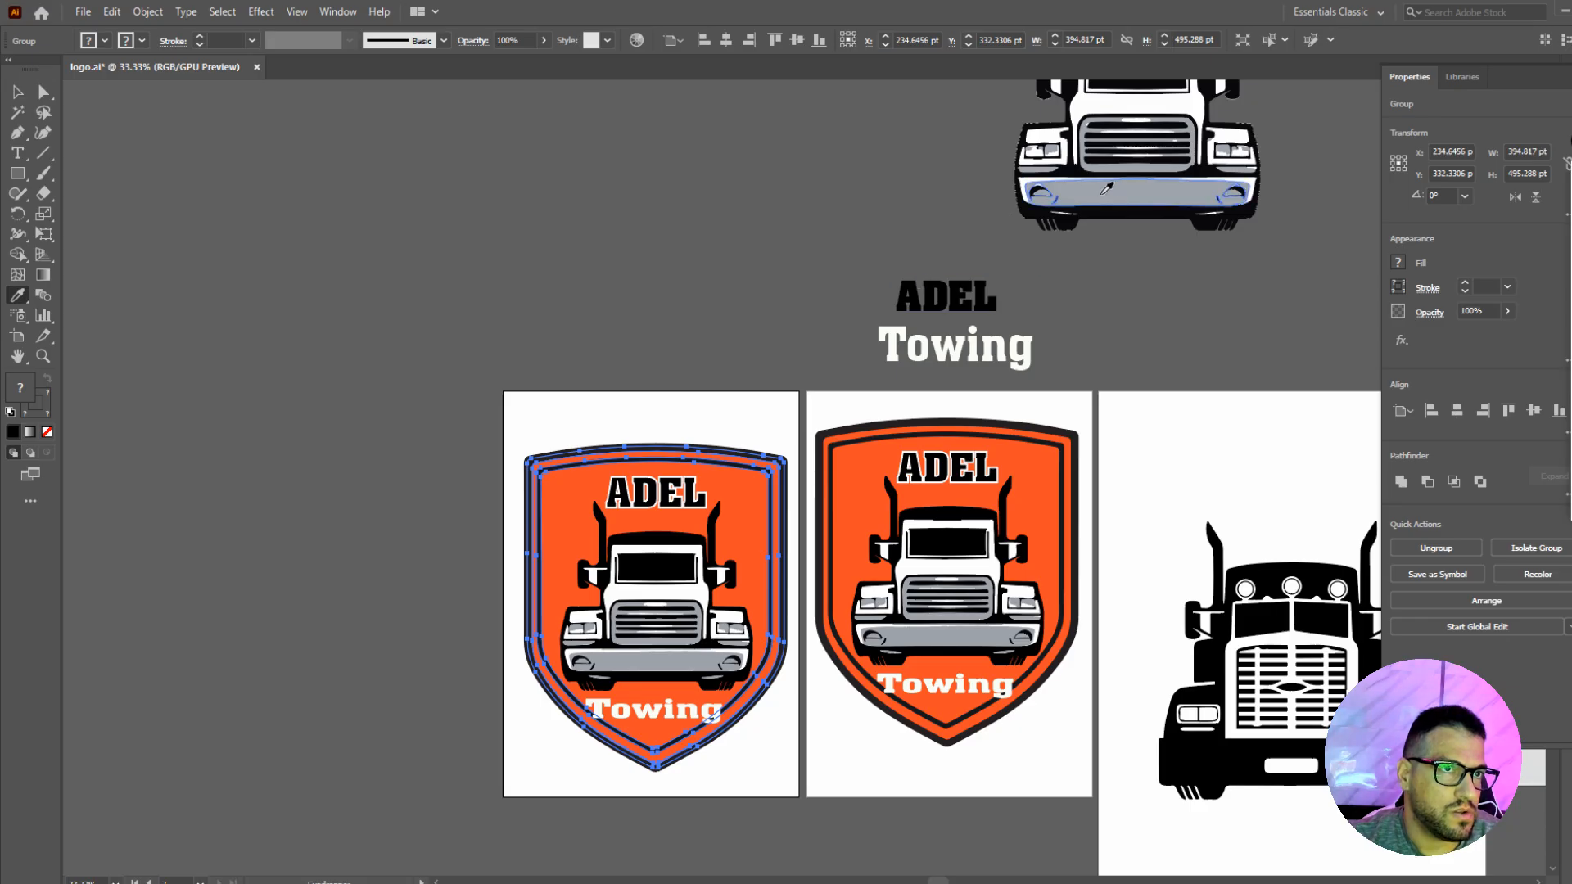
click(399, 287)
click(18, 92)
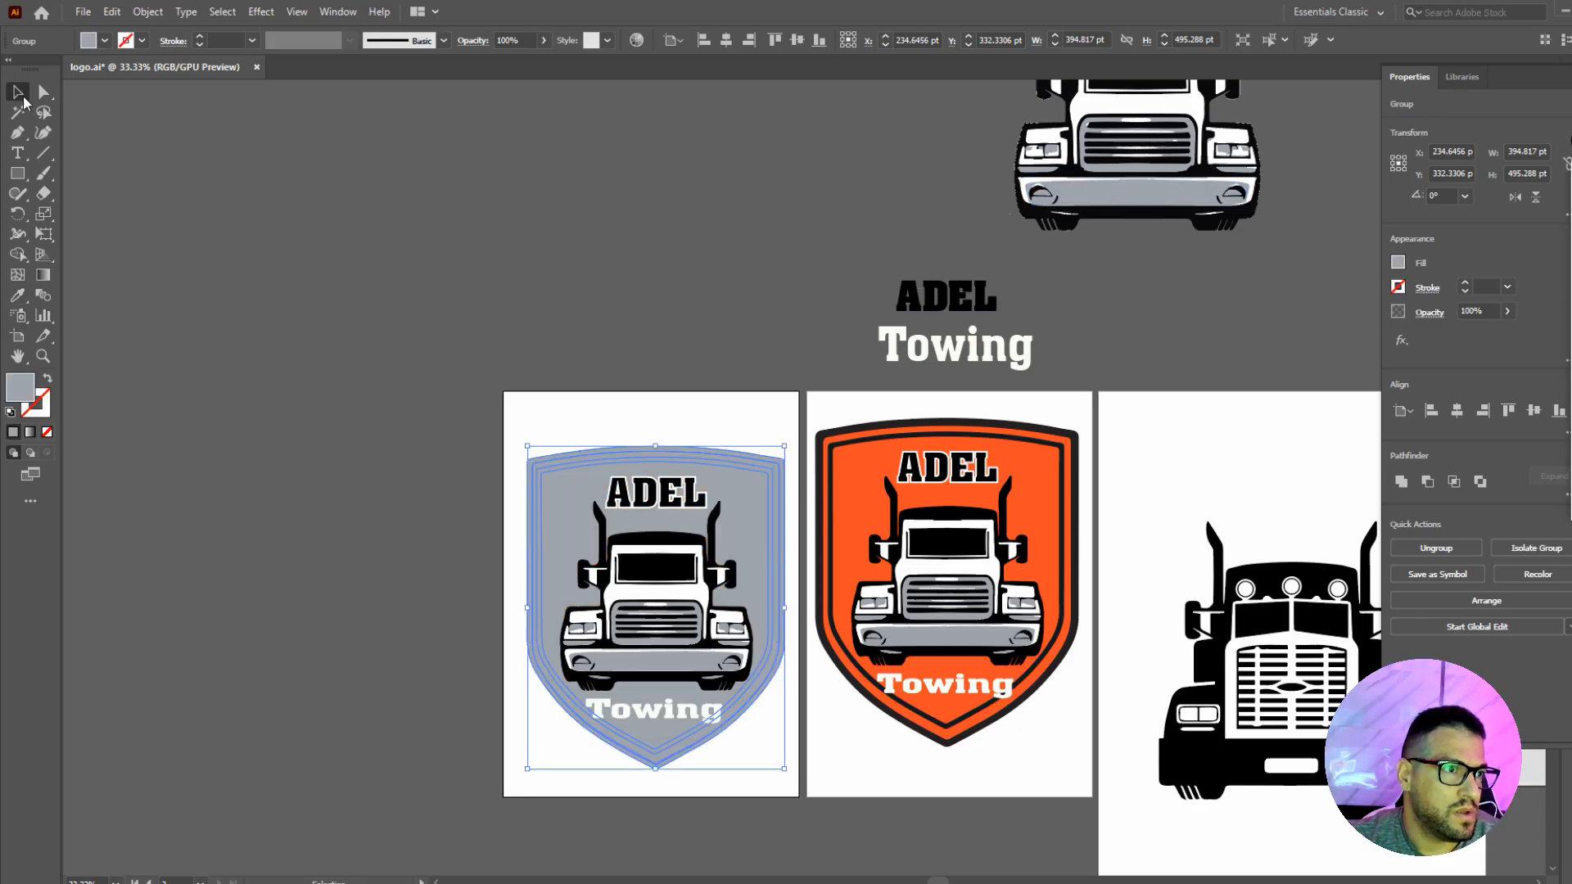
click(684, 264)
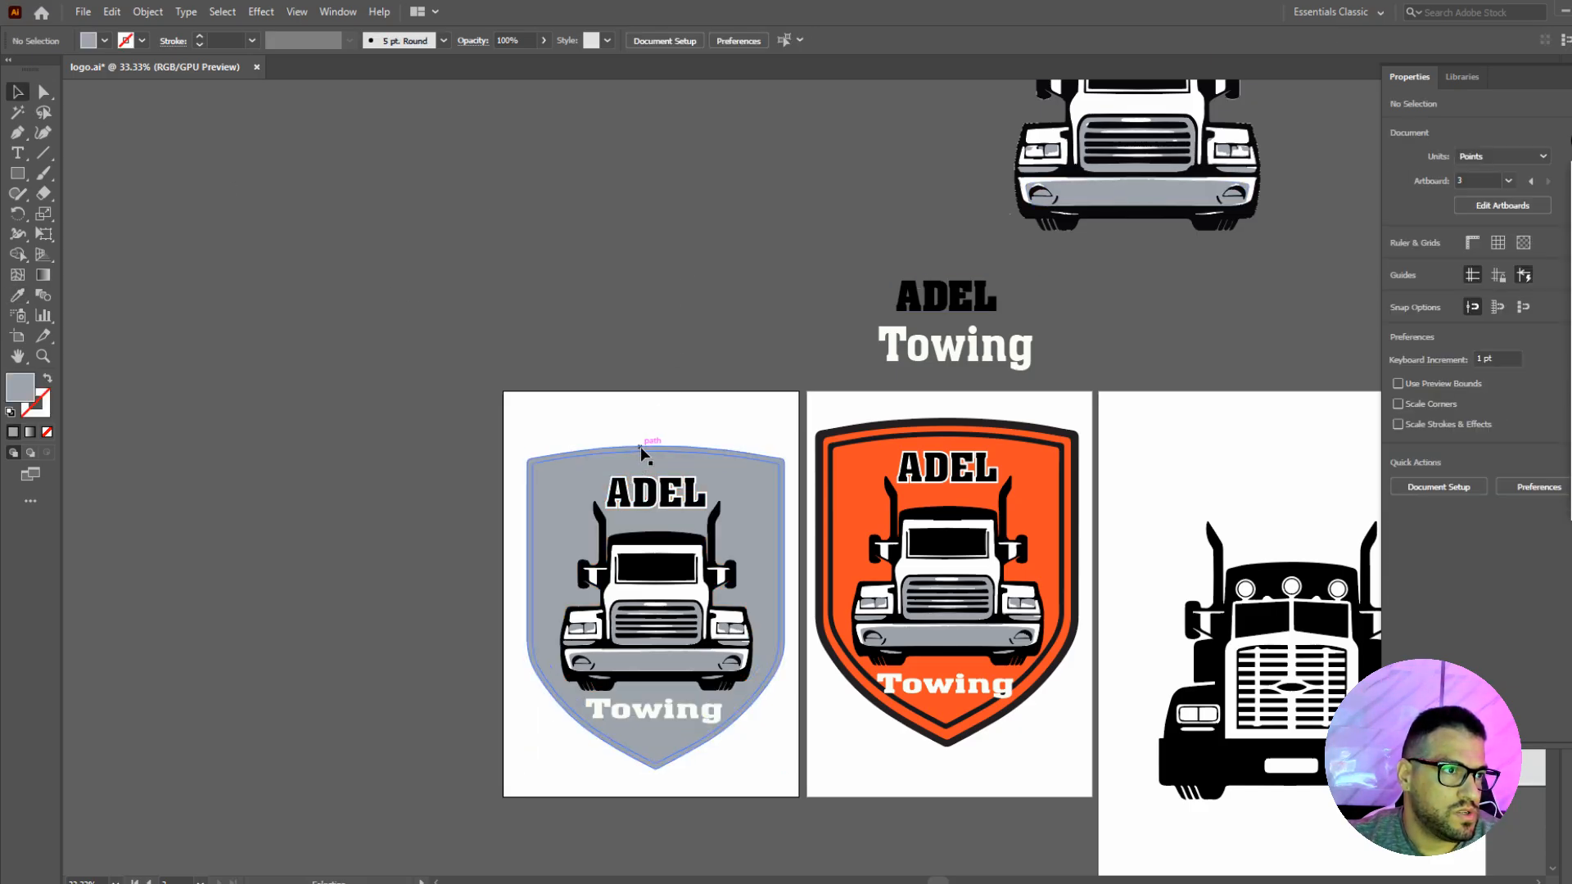
Try a near-black swatch as the fill of the copied logo's whole shield group.
click(637, 461)
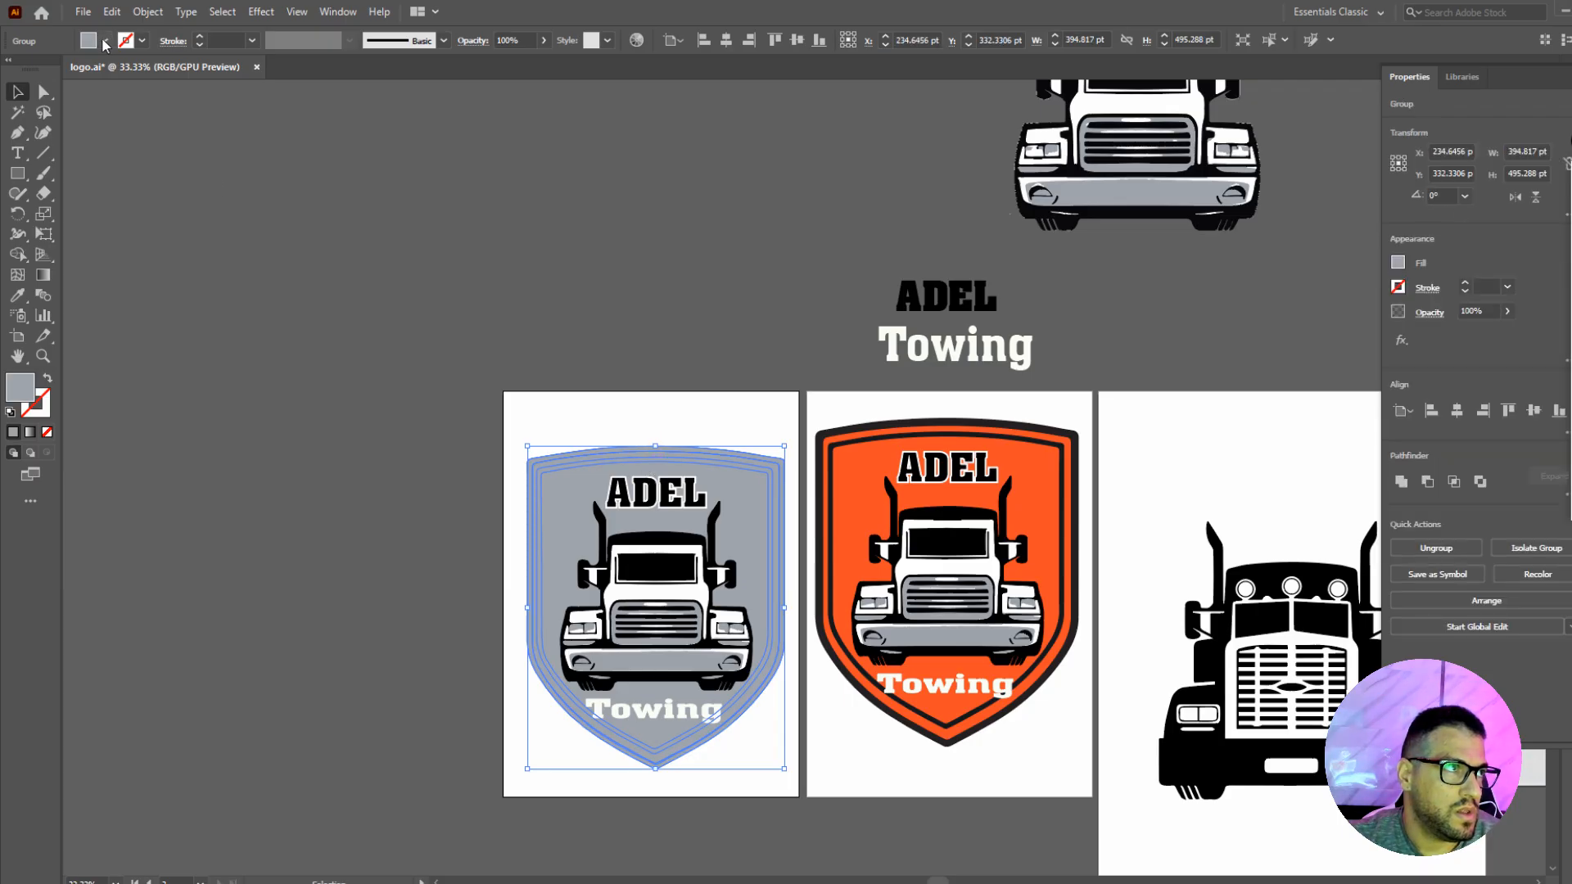
click(105, 41)
click(47, 71)
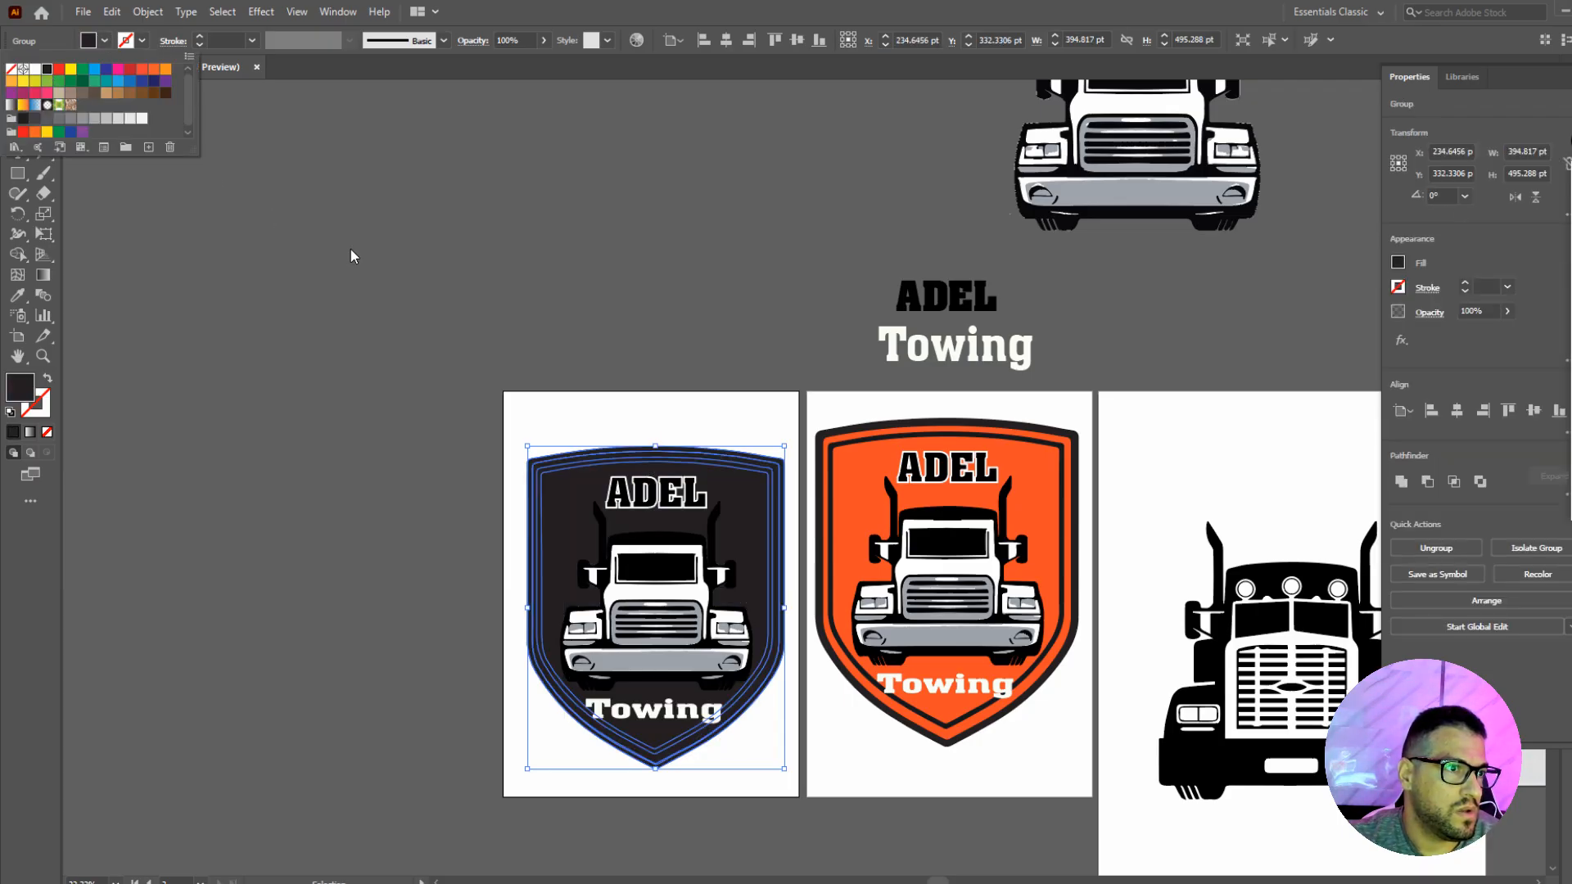
click(452, 279)
click(680, 354)
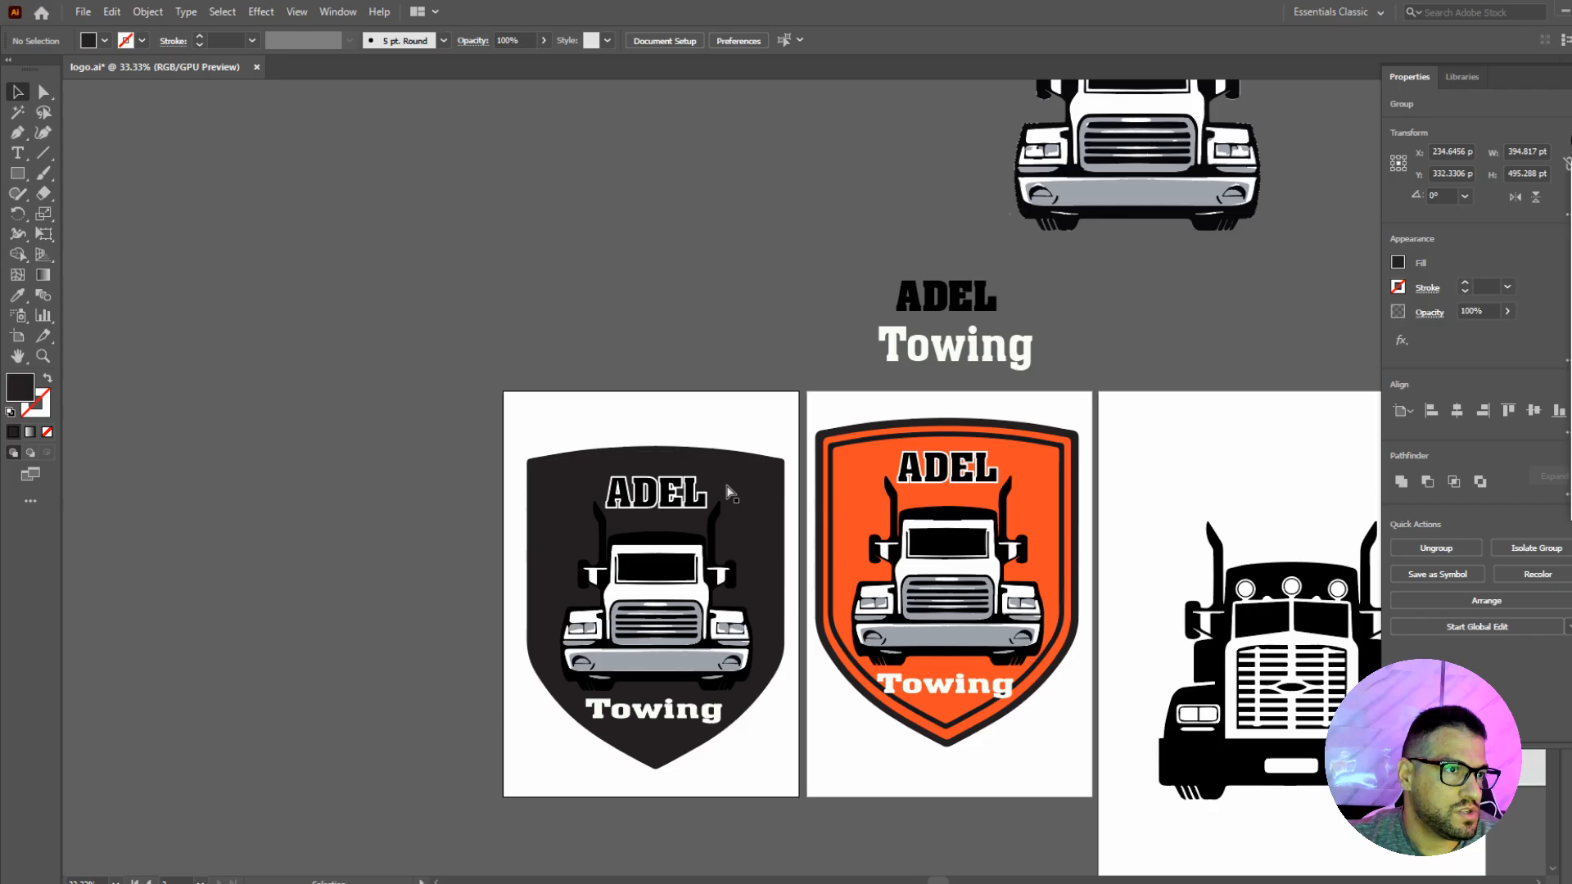
click(733, 499)
Isolate the copied shield group and fill its inner shape with sampled black, keeping the grey border lines.
double_click(578, 461)
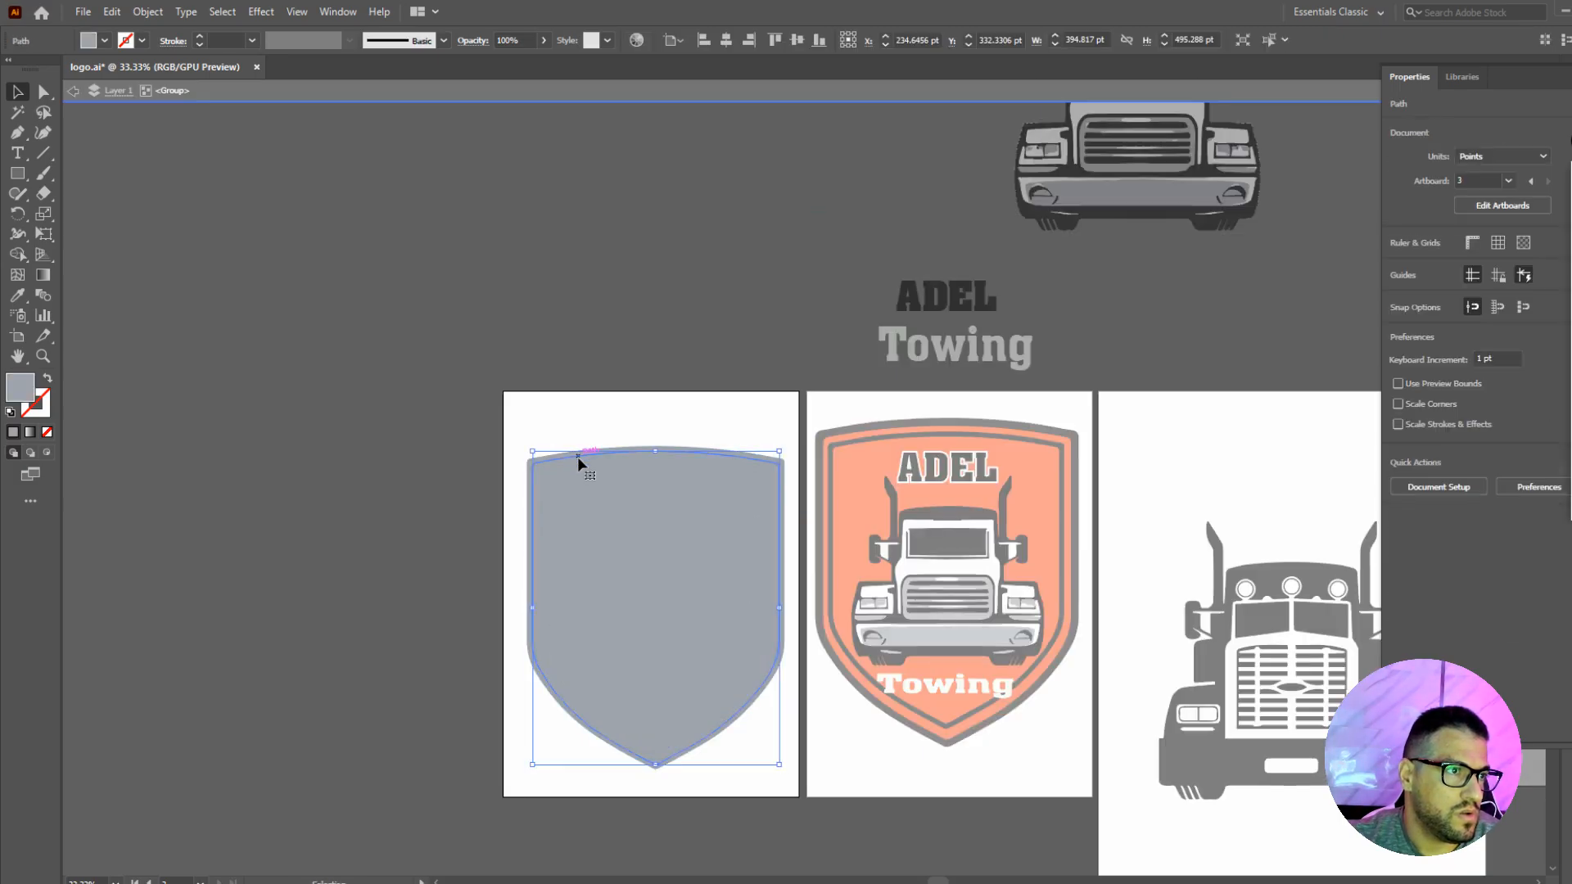
click(18, 299)
click(1115, 209)
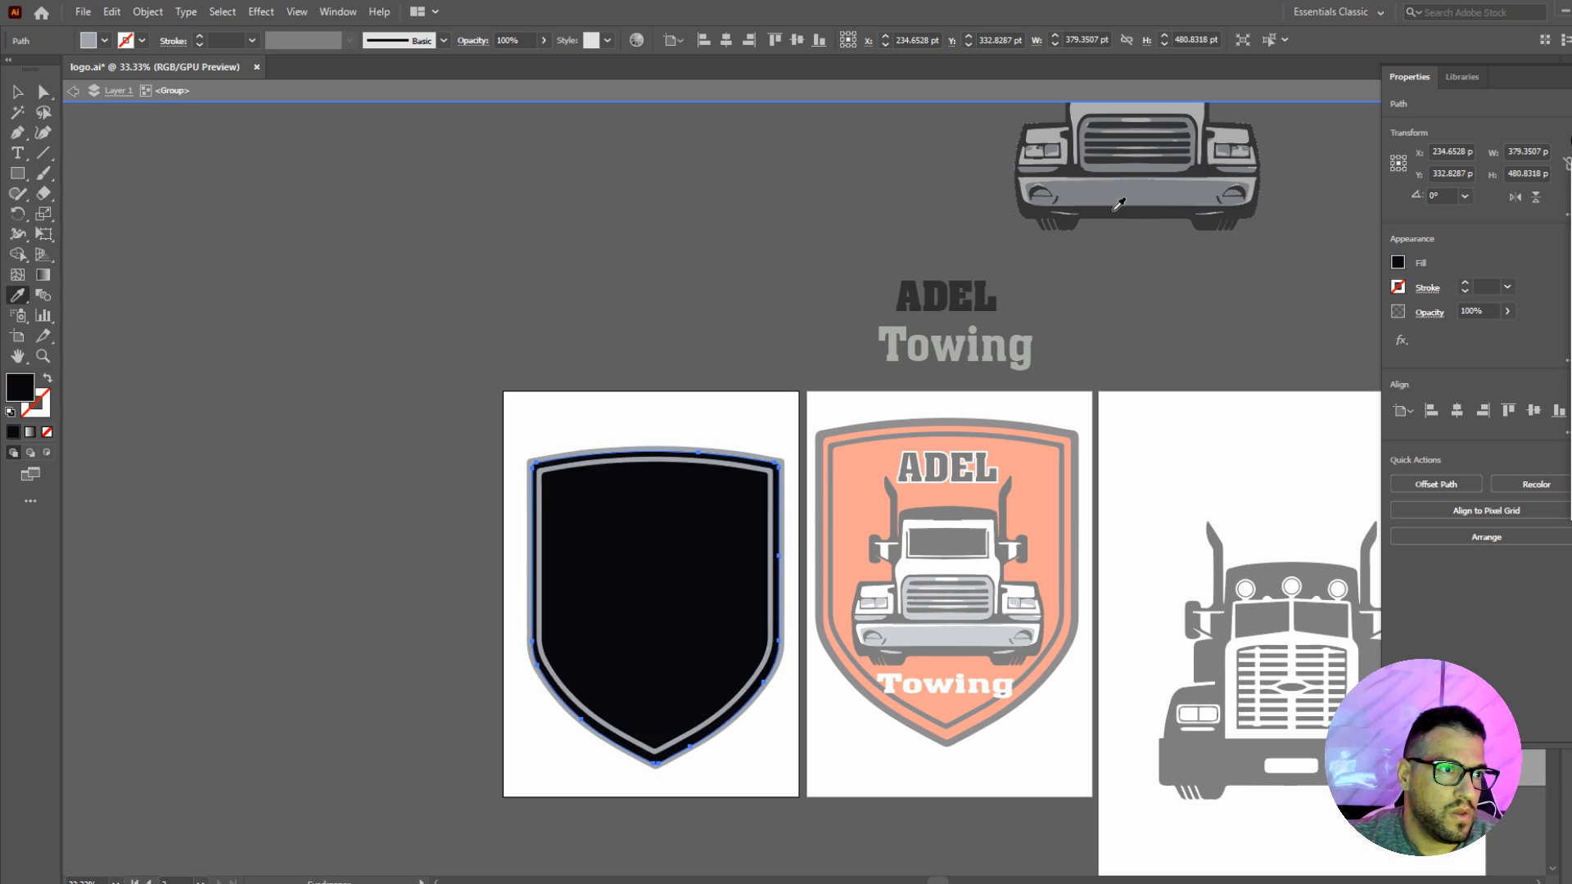
click(20, 93)
click(684, 287)
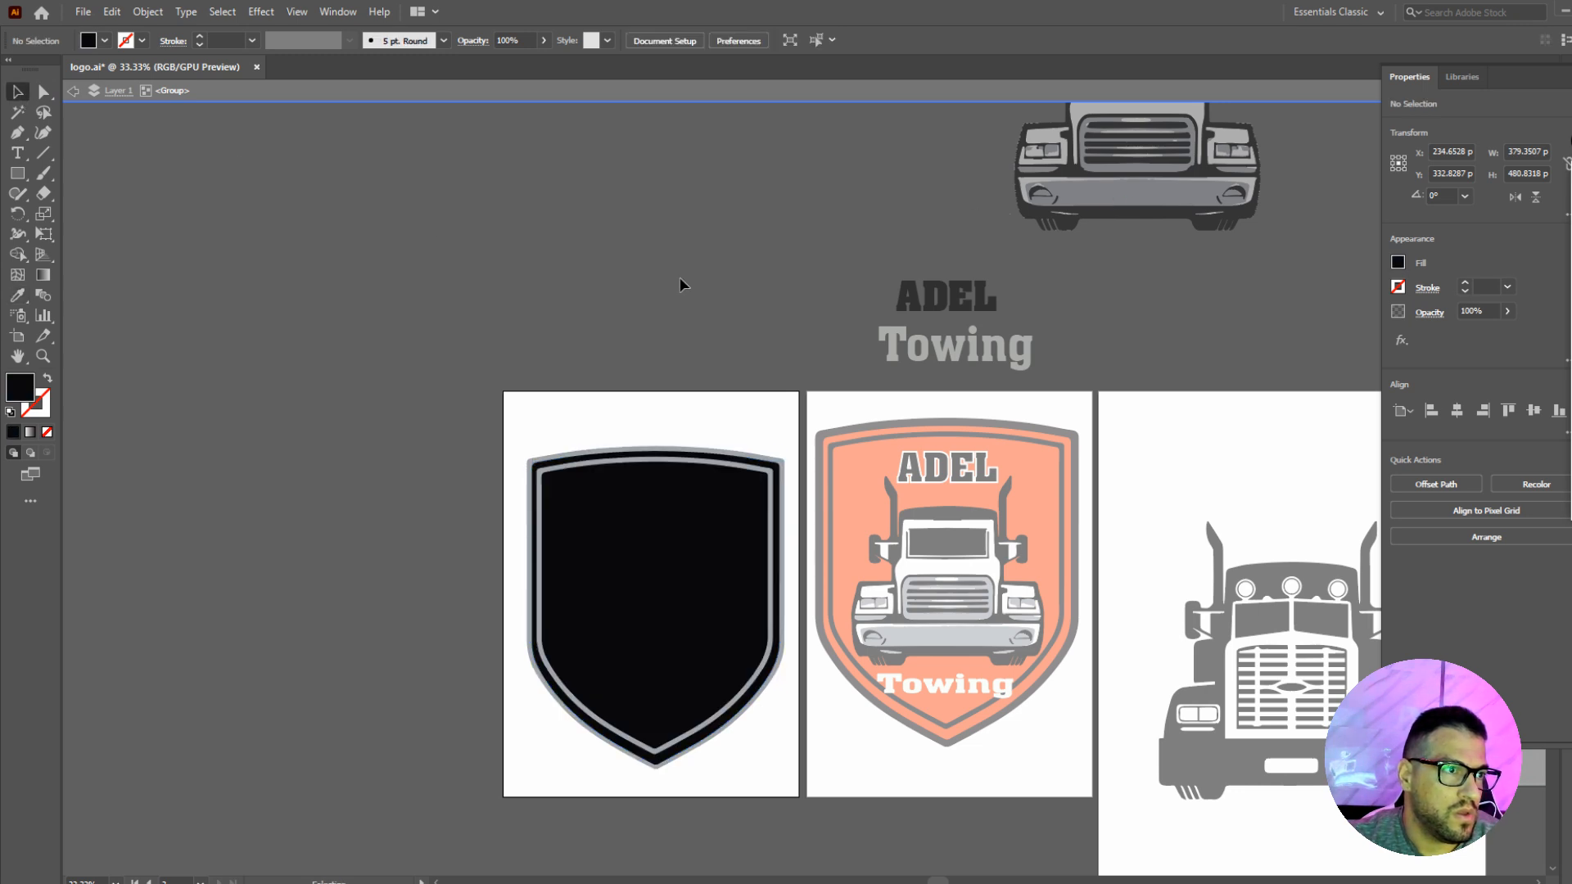
double_click(685, 287)
Recolor the black parts of the copied logo's truck with the orange sampled from the original shield.
click(673, 543)
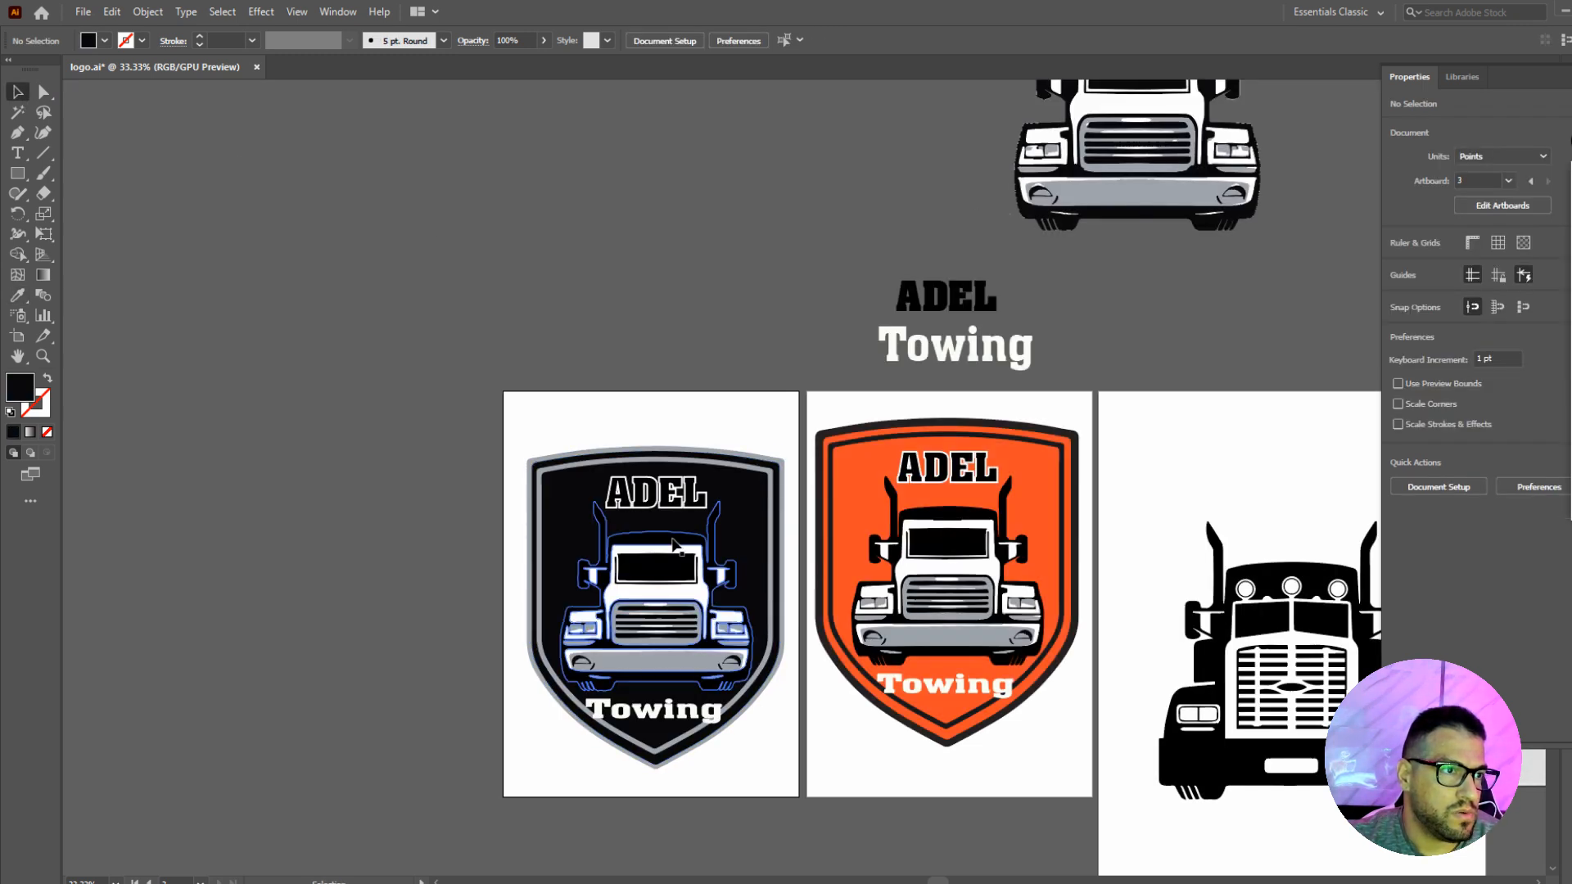
double_click(673, 544)
click(673, 543)
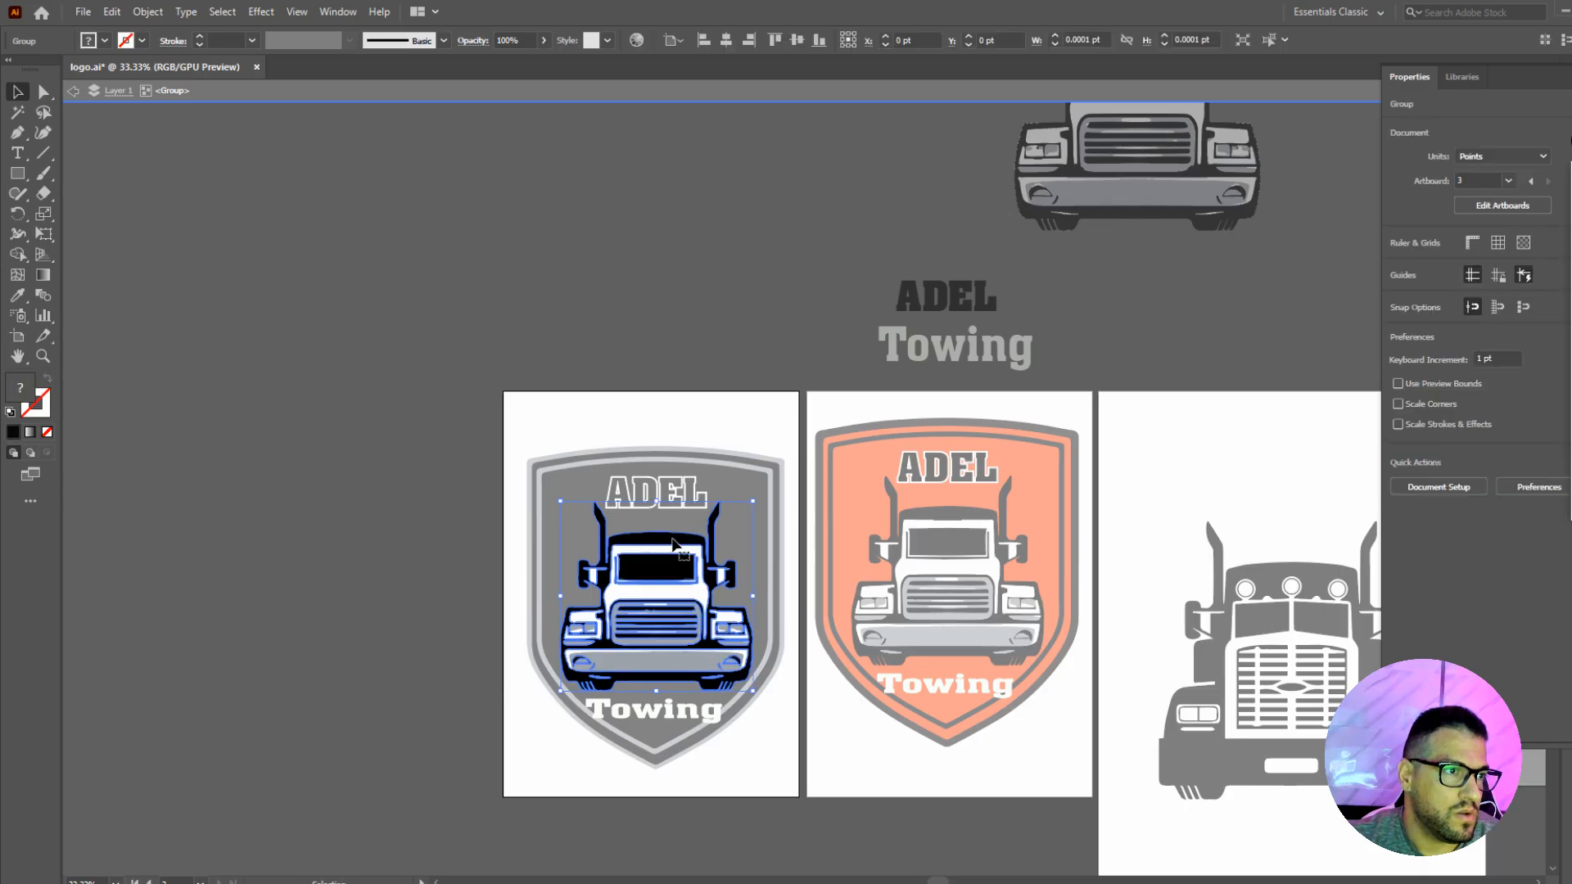
click(21, 298)
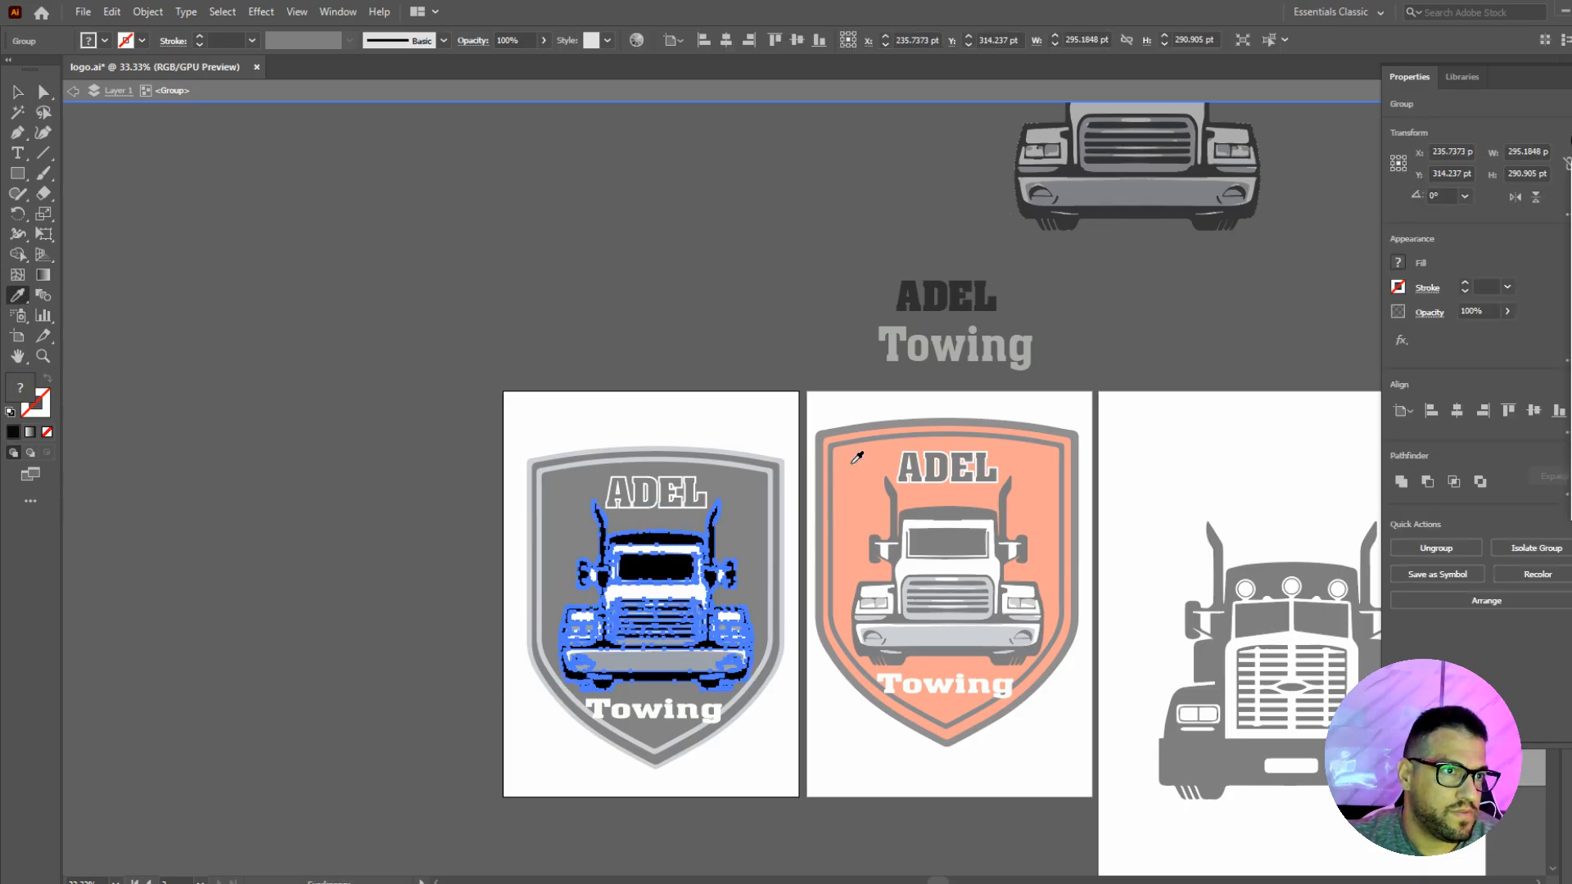
click(854, 461)
click(18, 92)
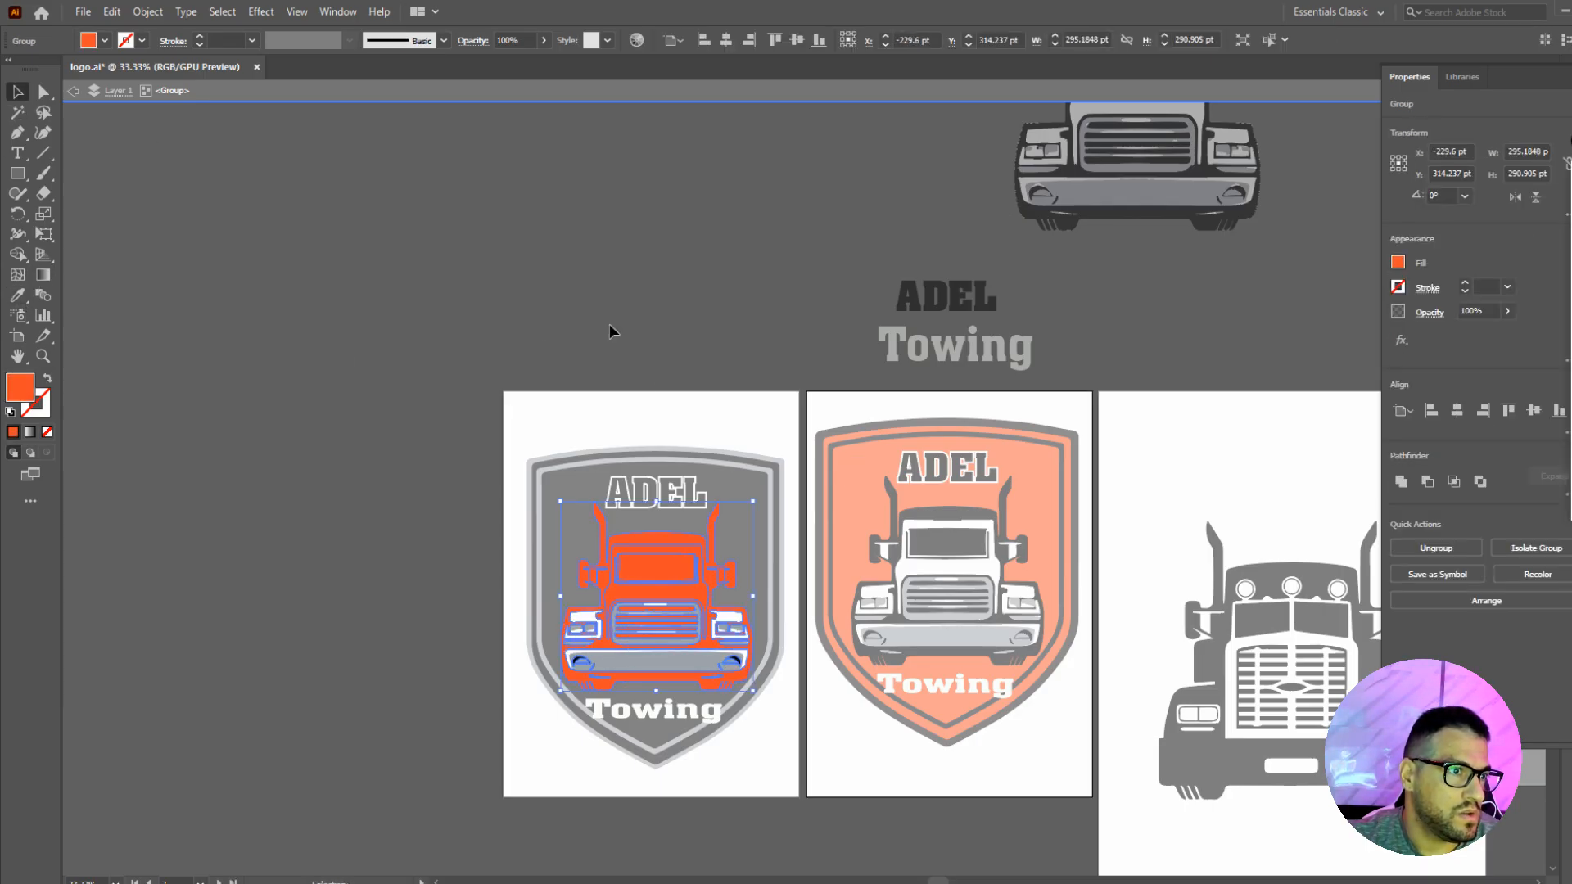
double_click(611, 333)
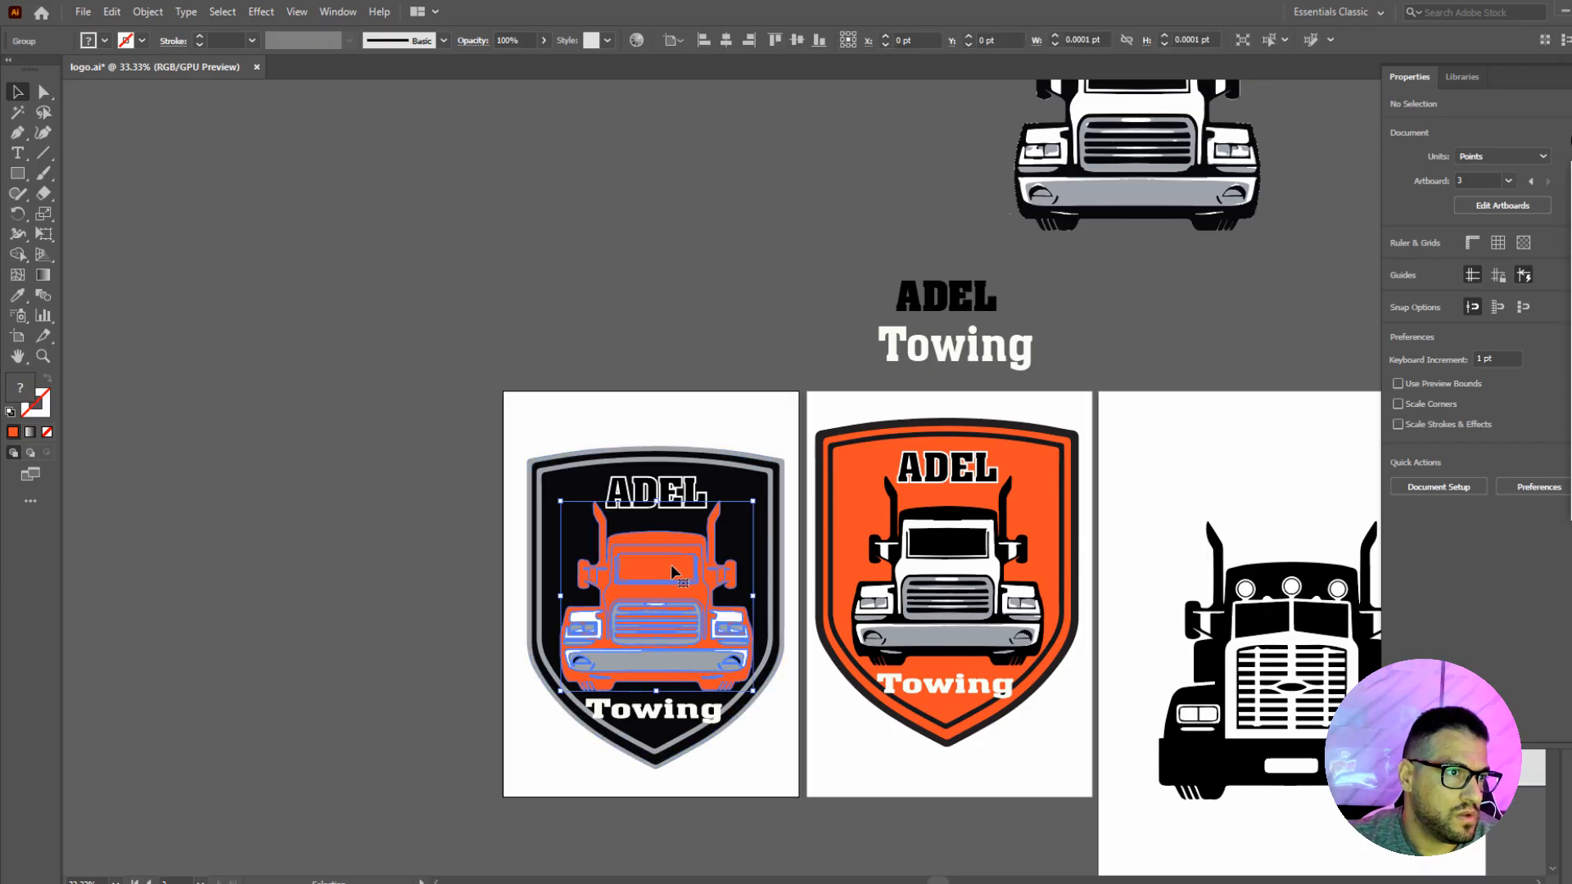
Isolate the windshield inside the orange truck and fill it with black sampled from the original truck.
click(608, 559)
double_click(641, 567)
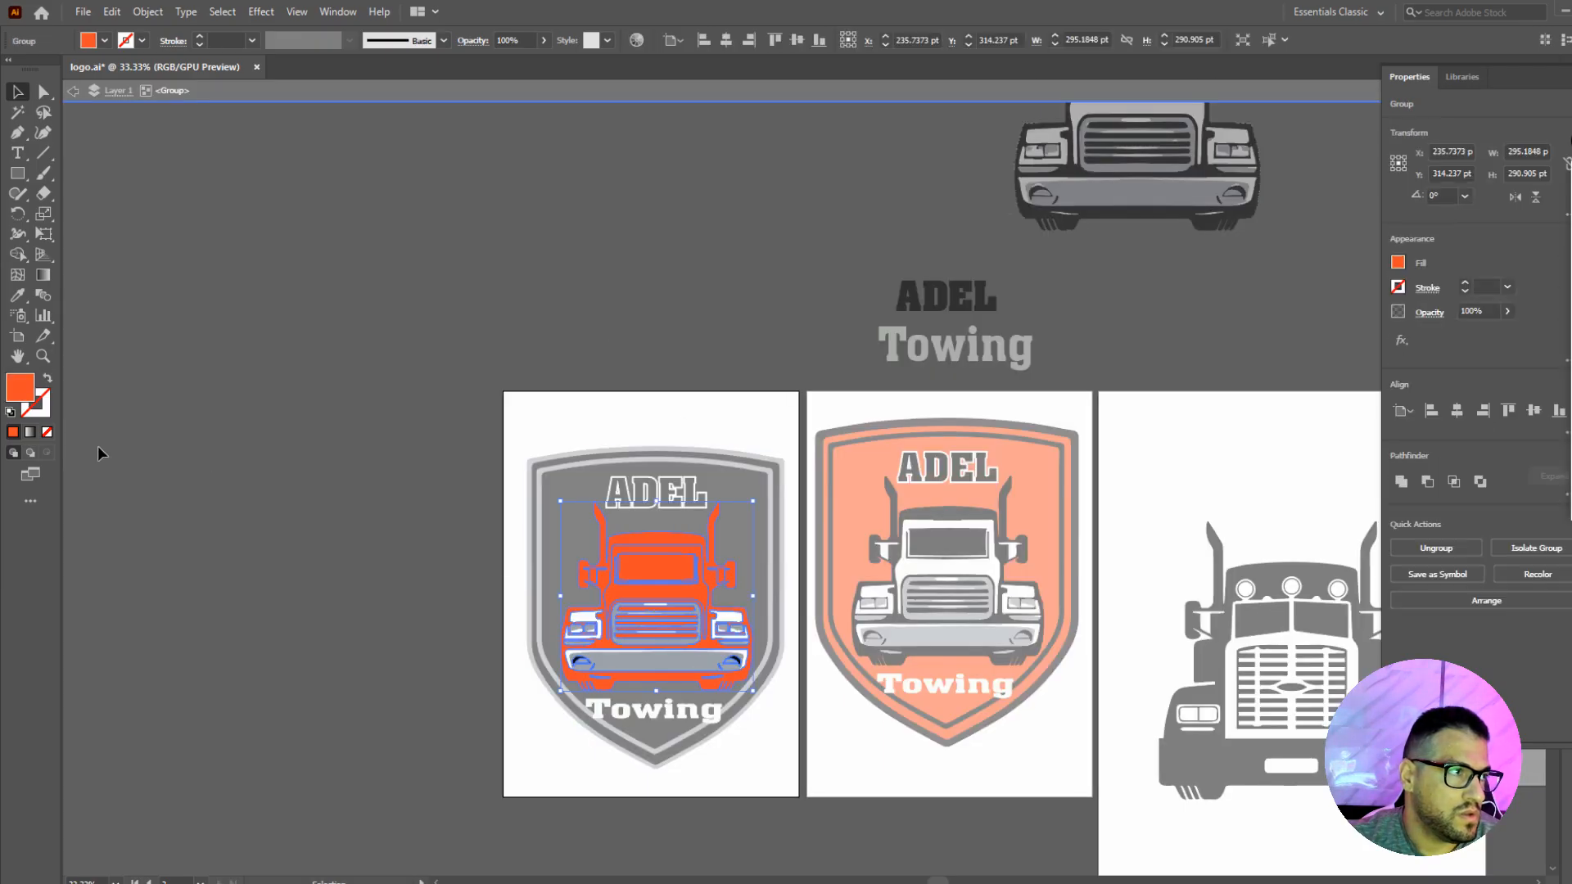
click(641, 567)
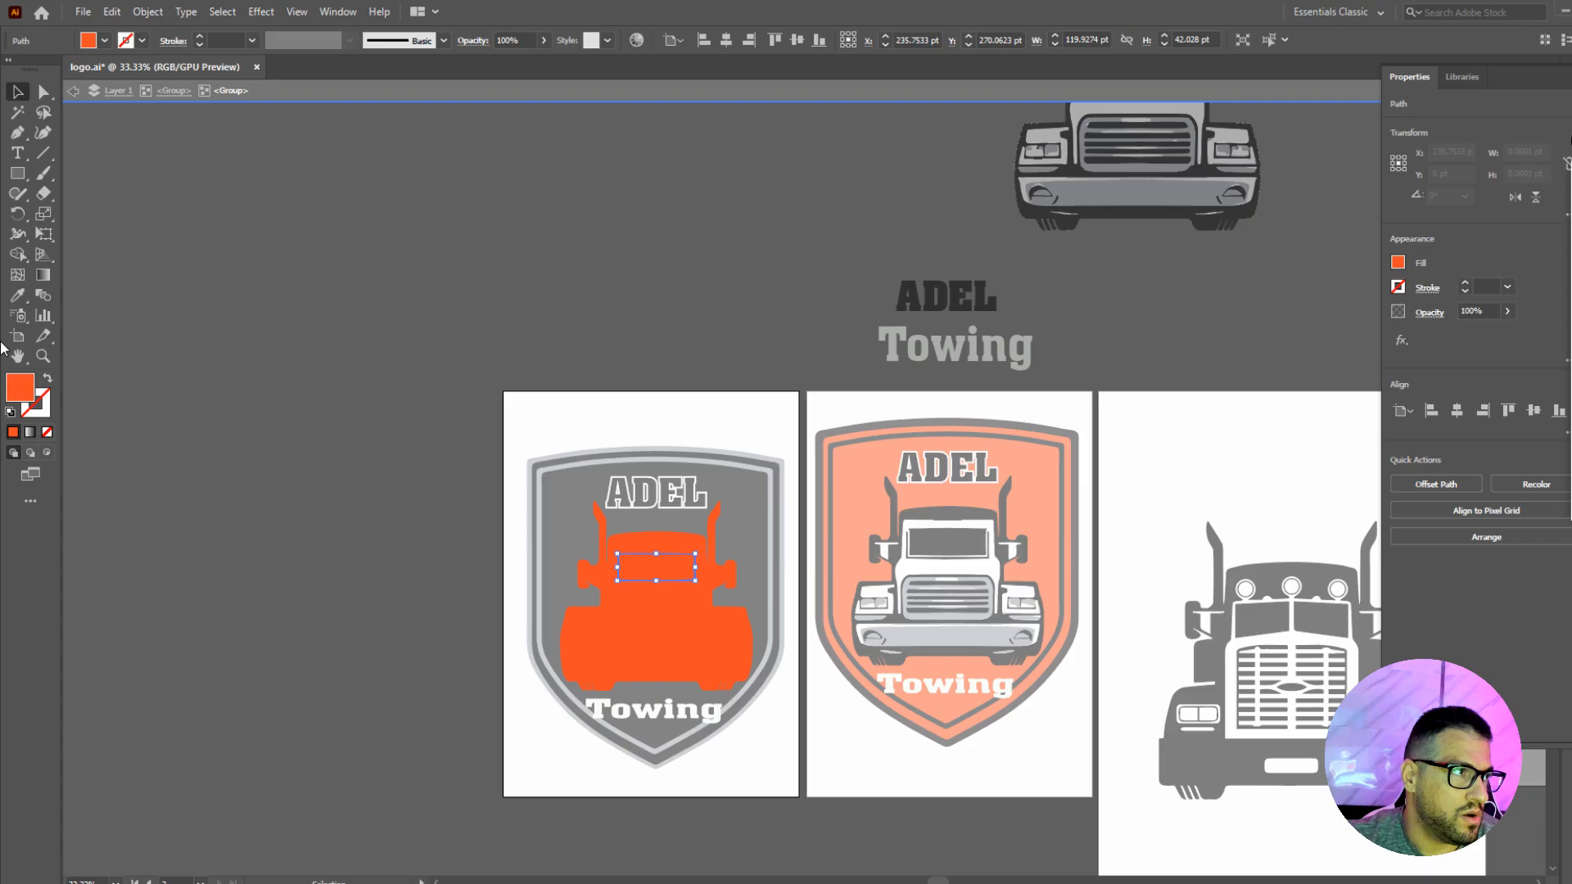
key(i)
click(960, 501)
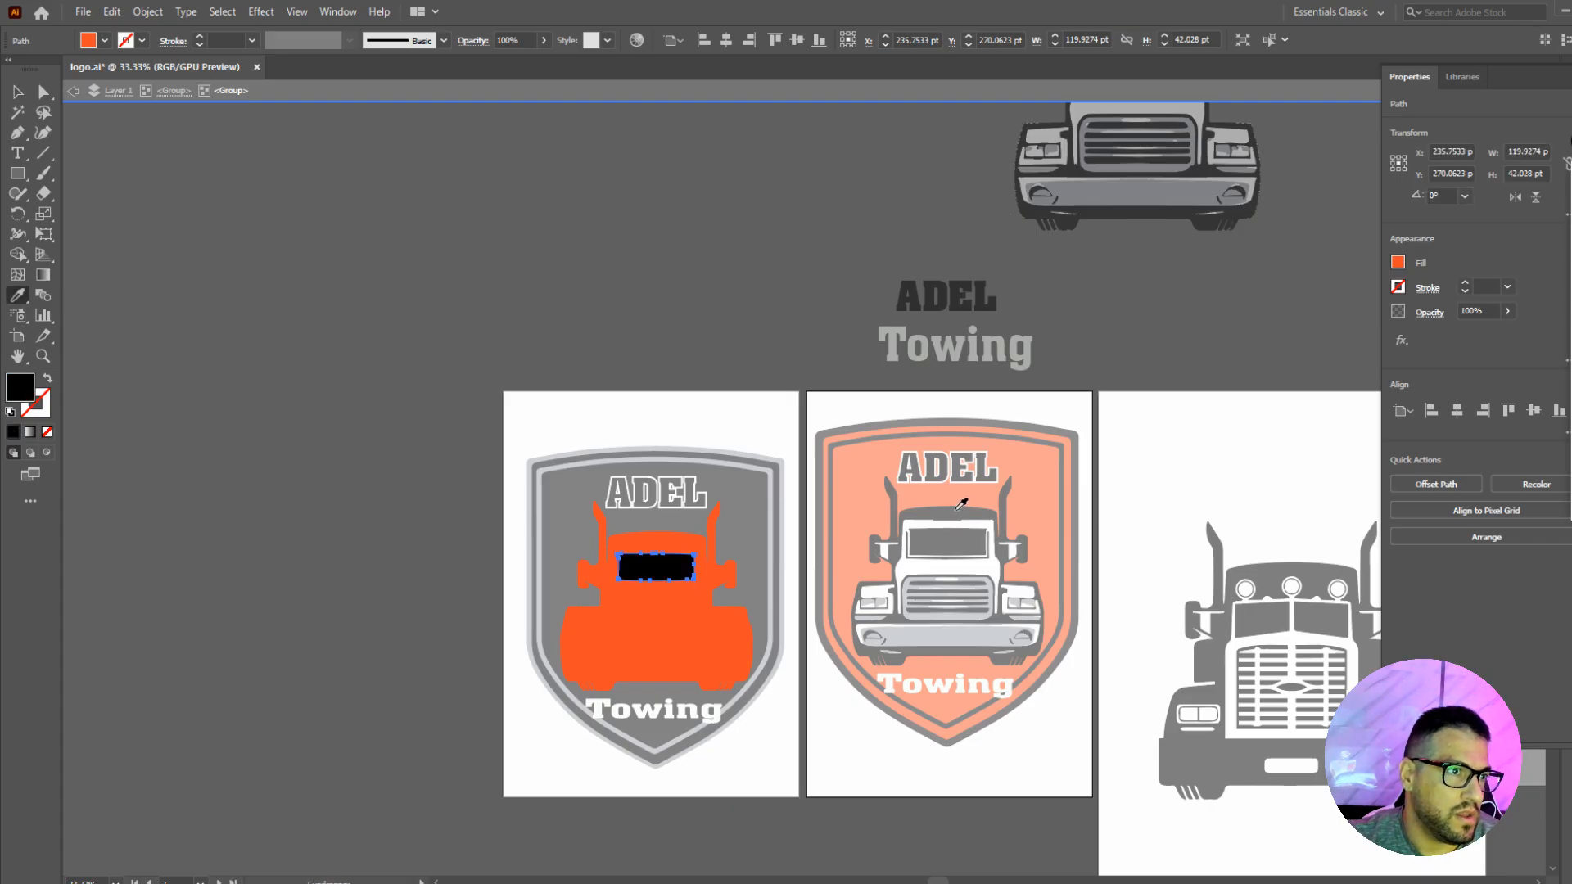
key(v)
click(733, 287)
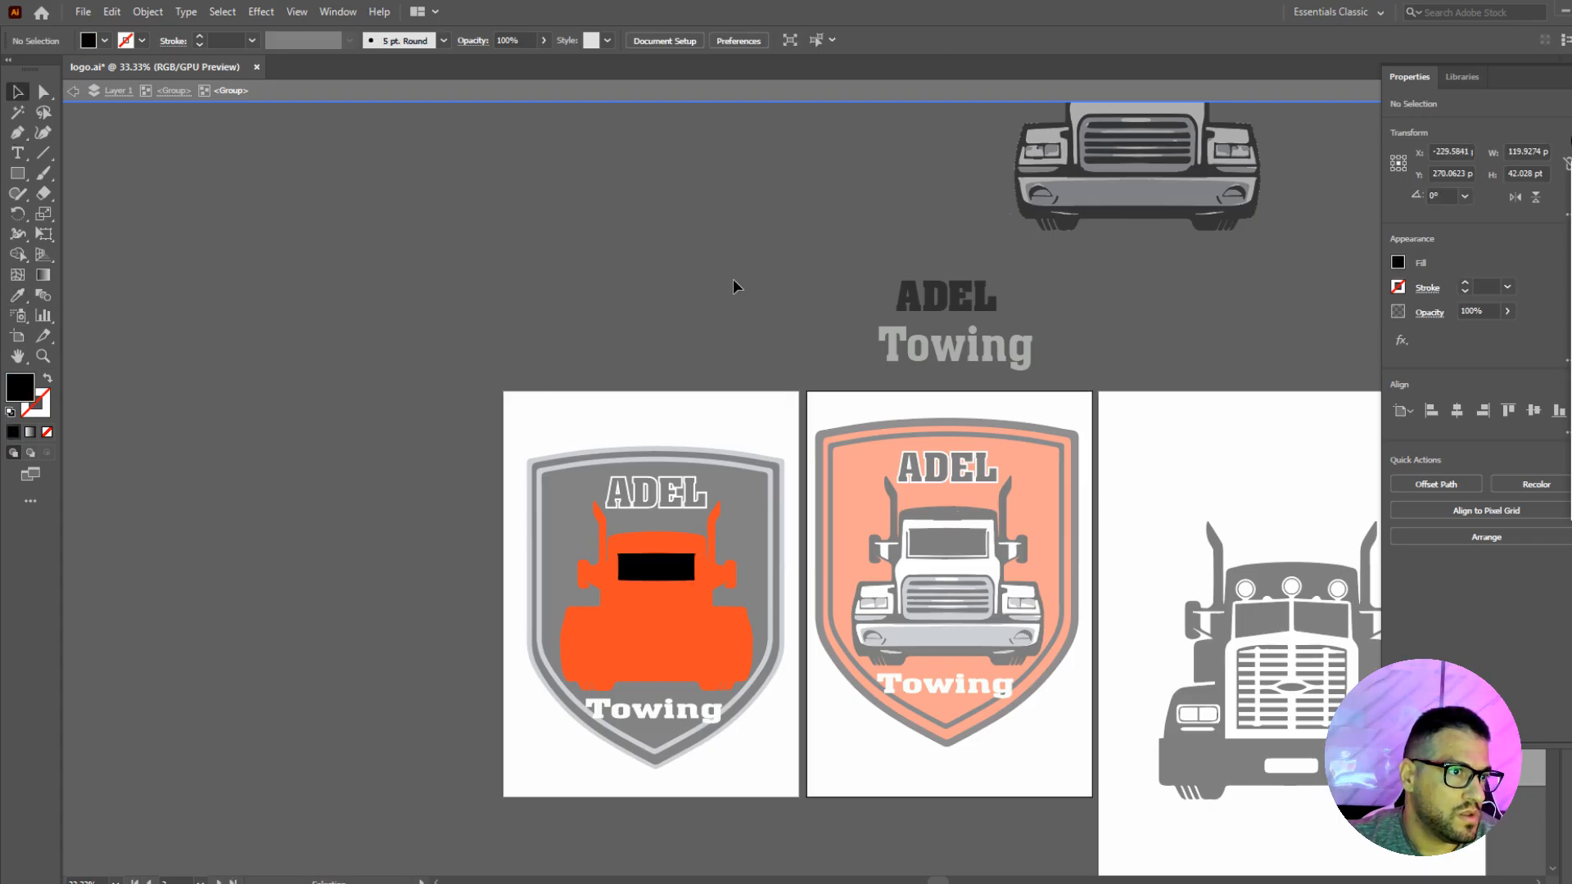
key(Escape)
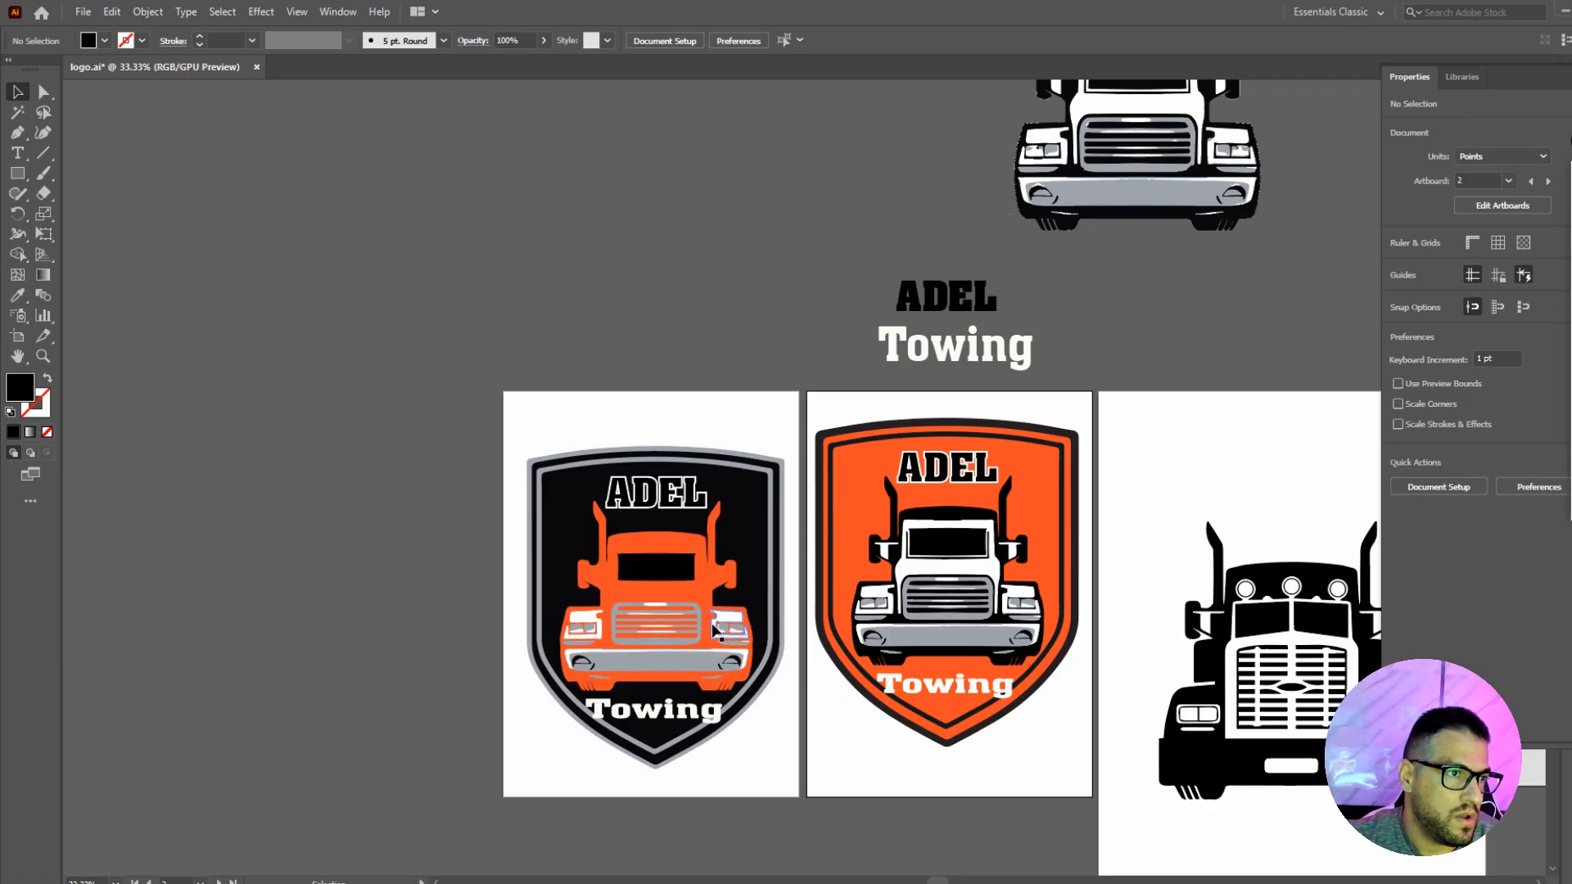
Fill the thin orange path along the windshield's lower edge with black sampled from the original truck.
double_click(678, 589)
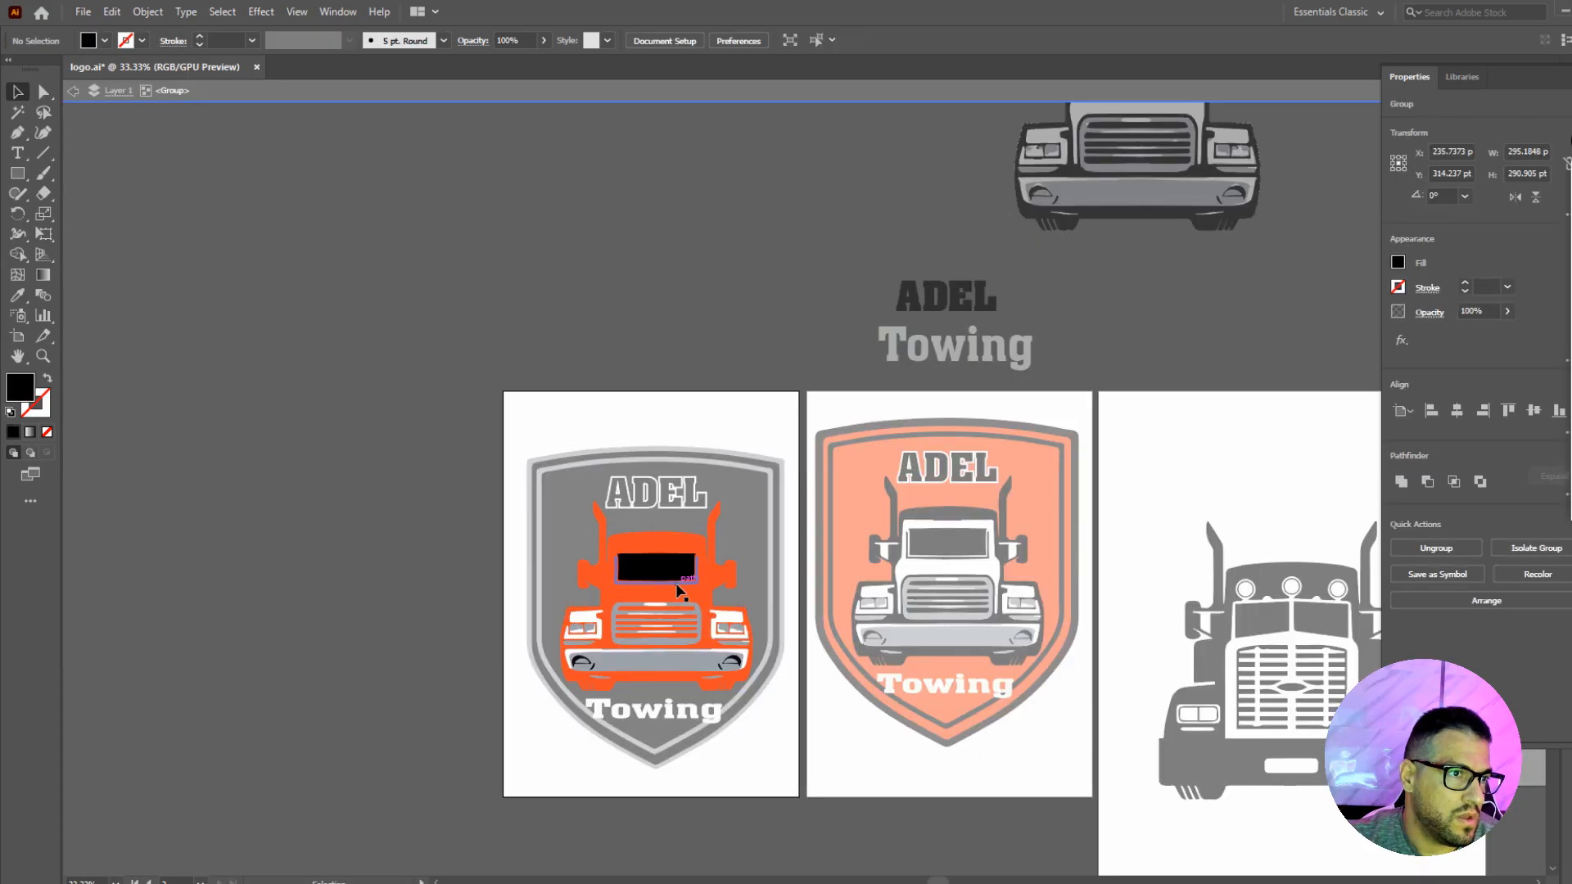
click(677, 589)
key(i)
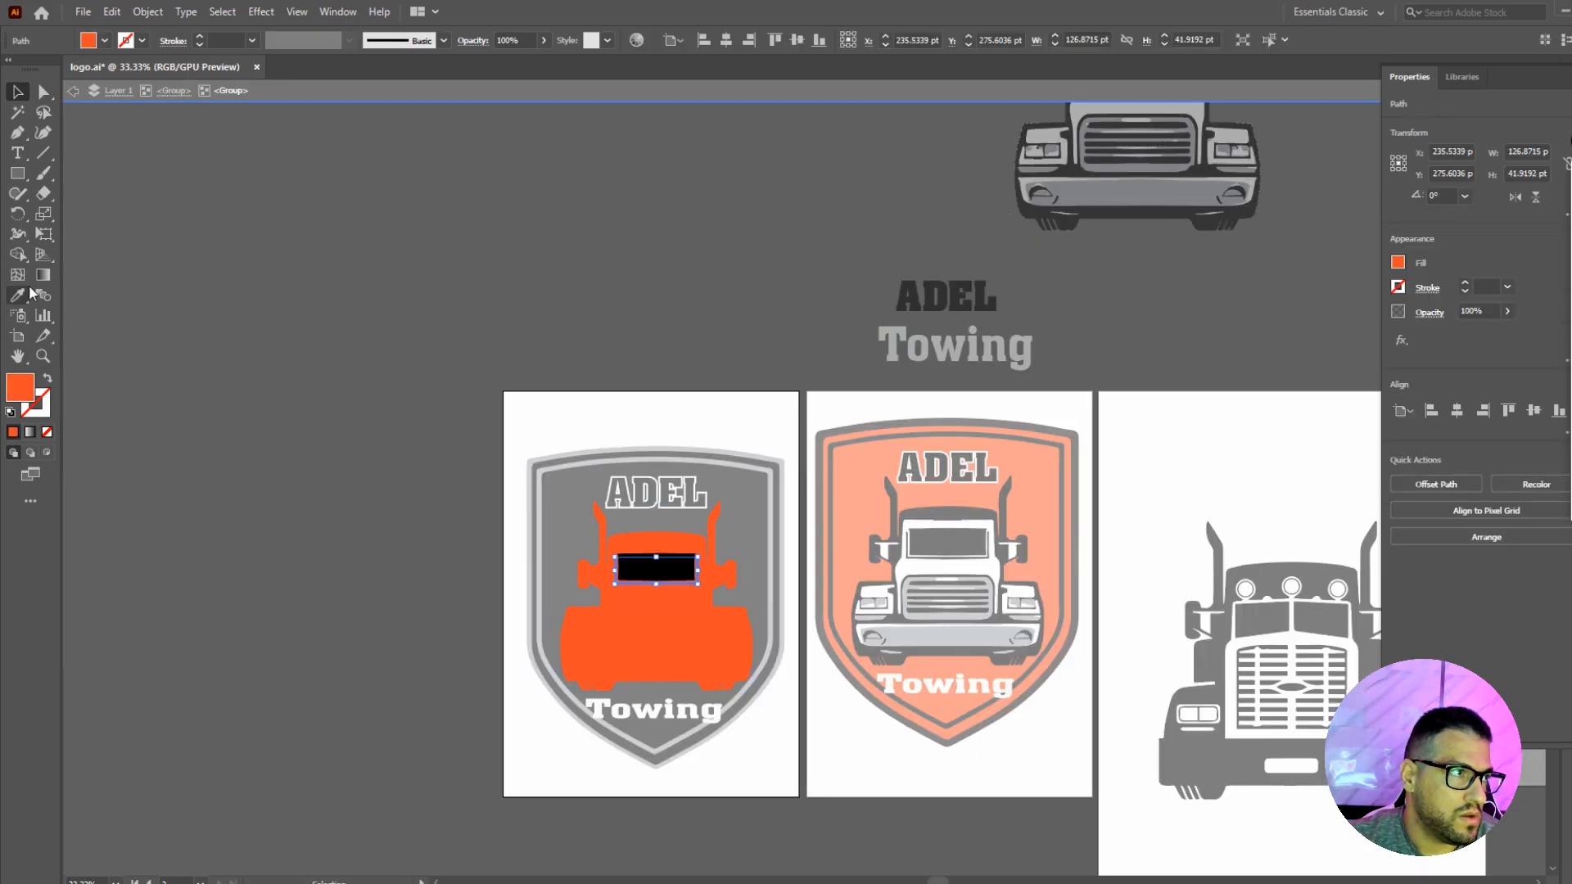
click(897, 508)
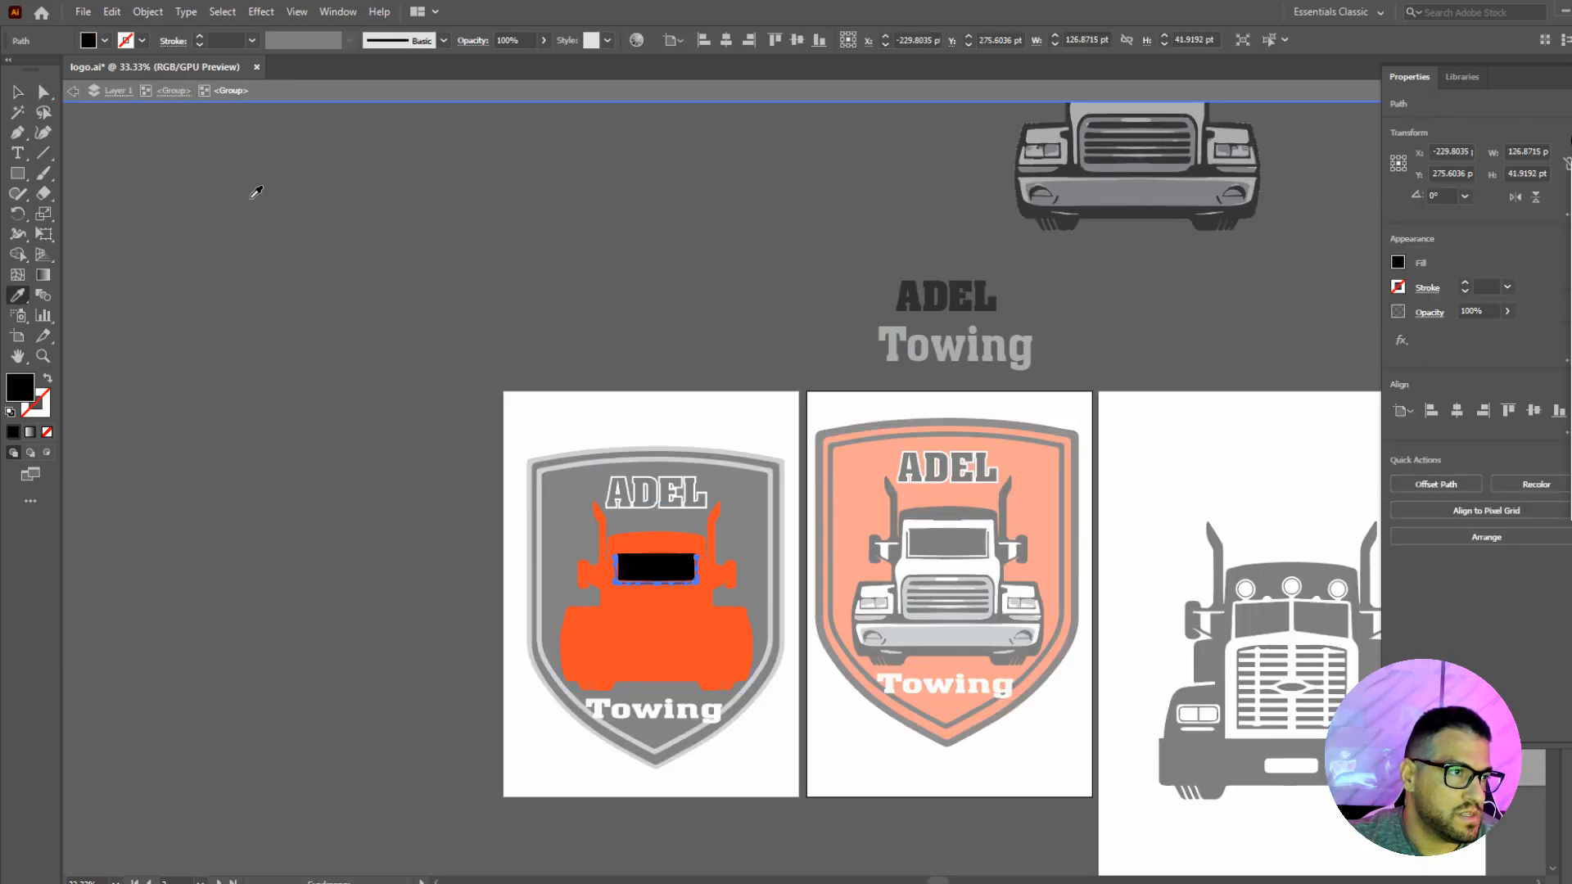
Leave the isolated truck group and recolor the copied logo's ADEL text with the white fill sampled from the loose Towing text.
key(v)
double_click(502, 309)
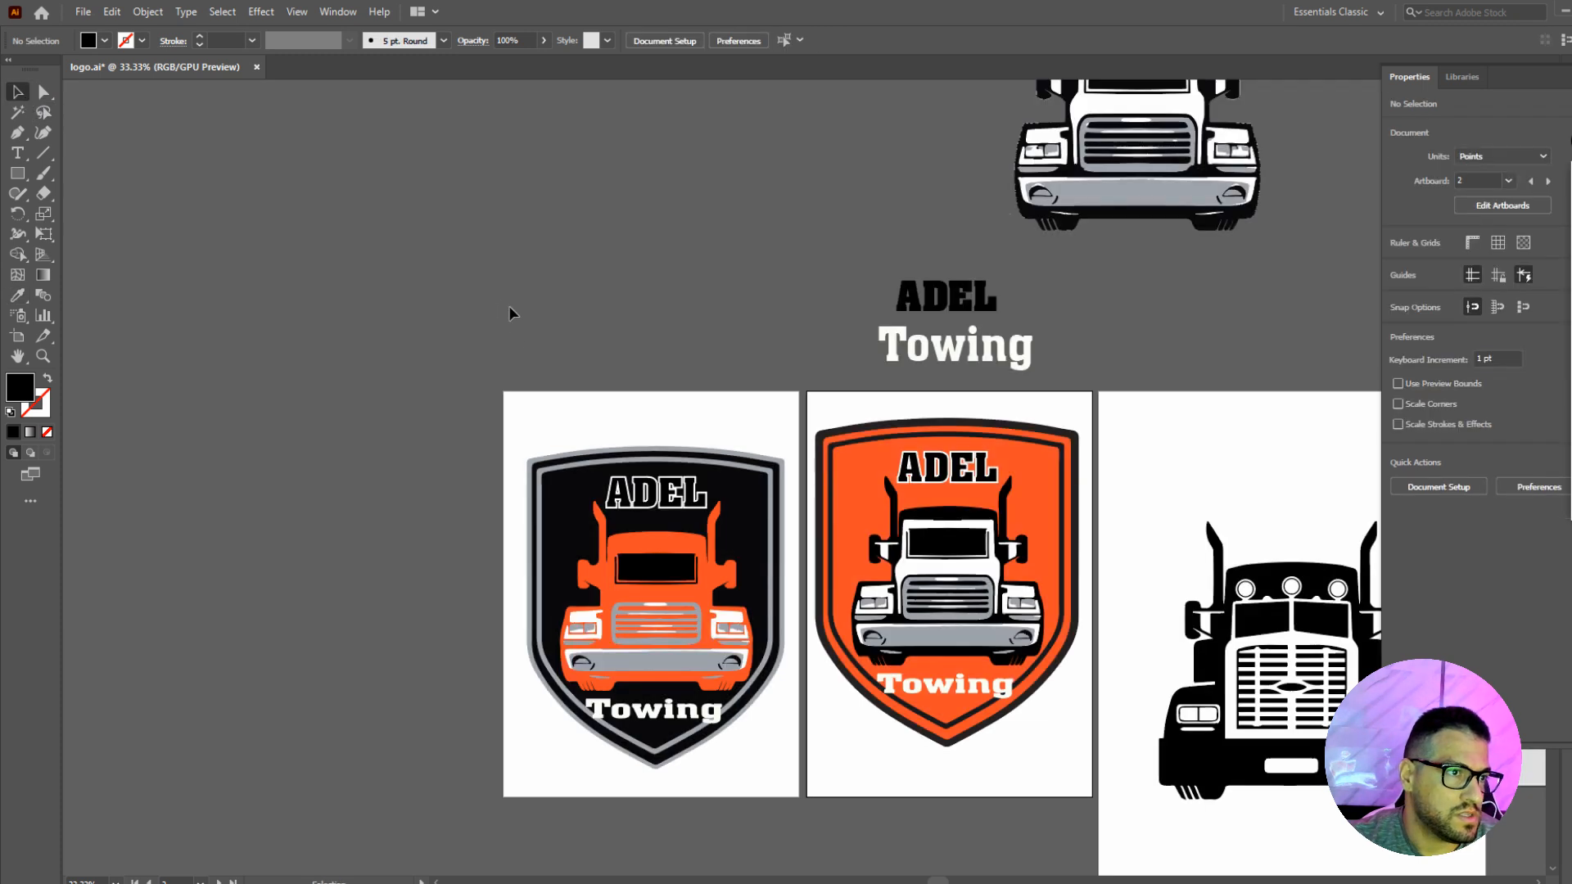
scroll(964, 444, down, 1)
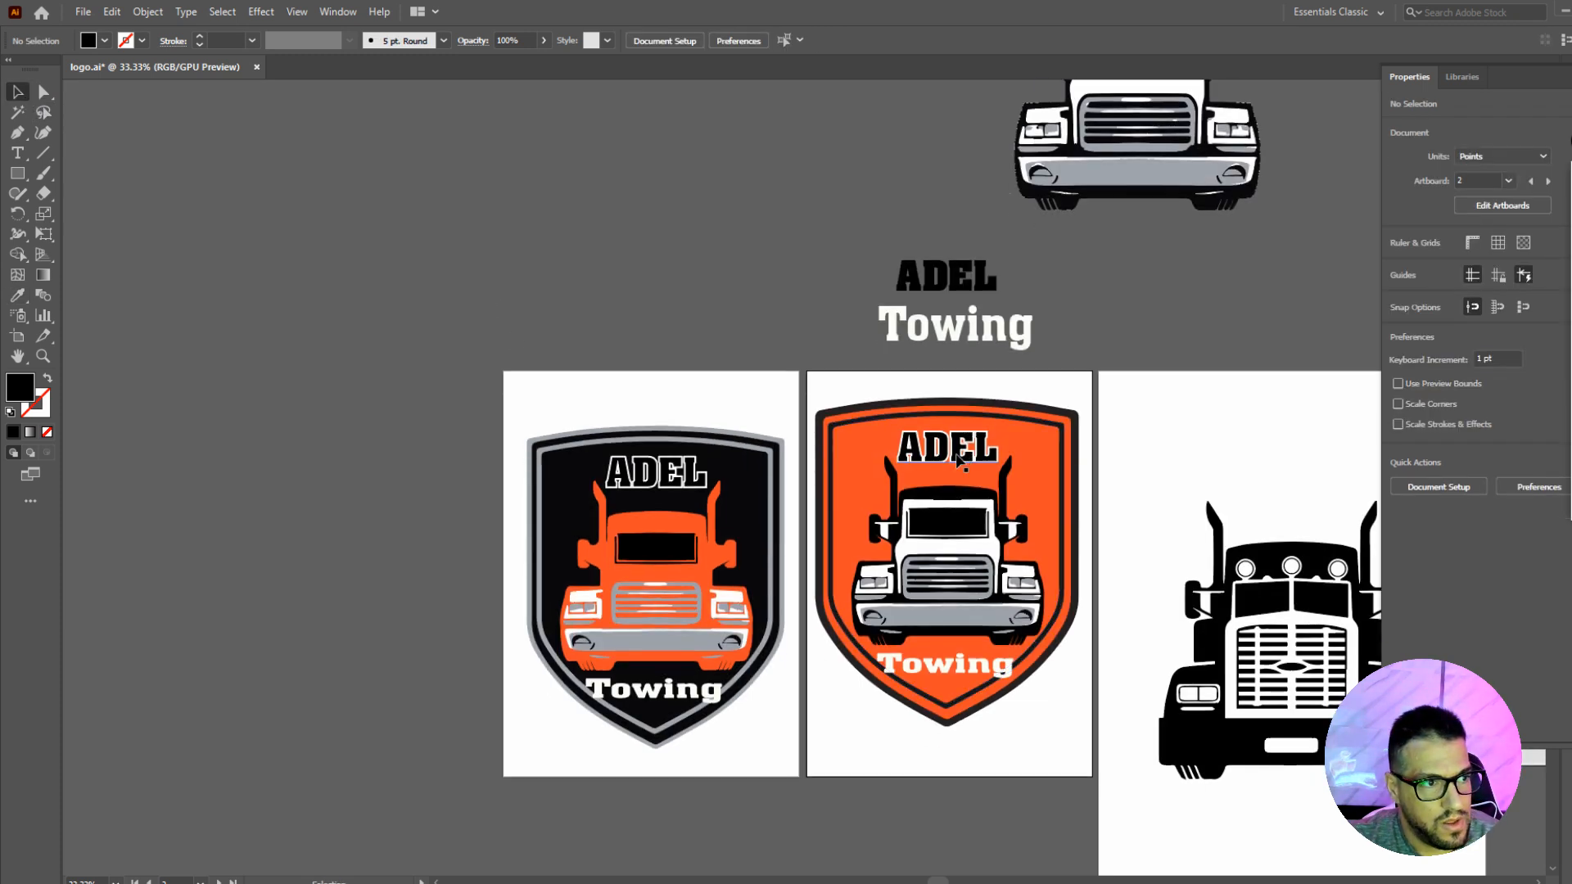
scroll(739, 442, down, 2)
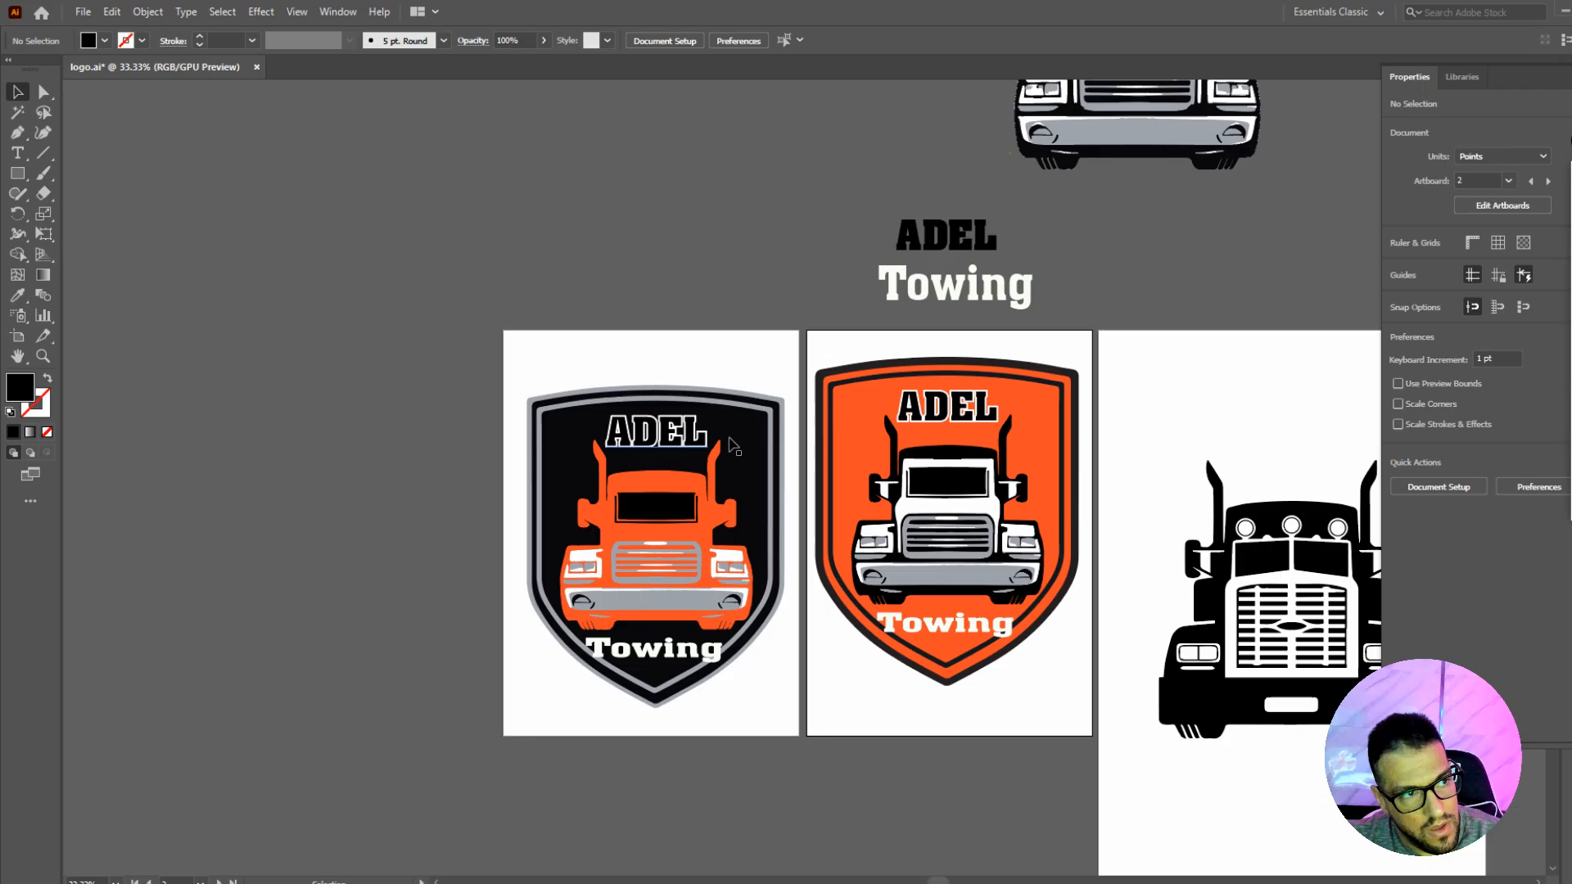
click(654, 439)
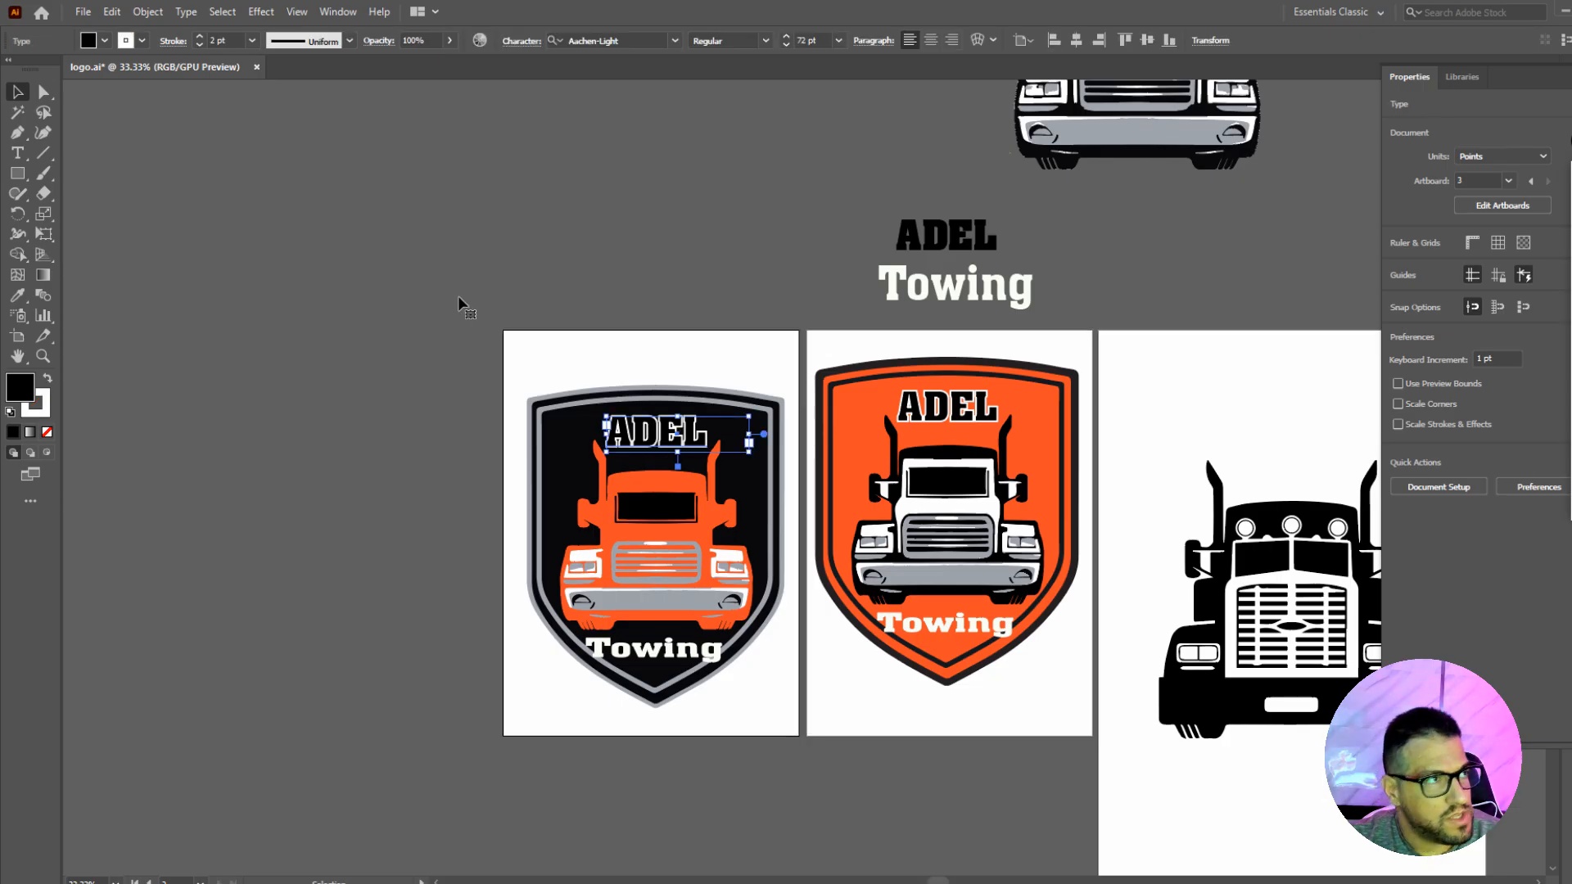
click(17, 295)
click(941, 285)
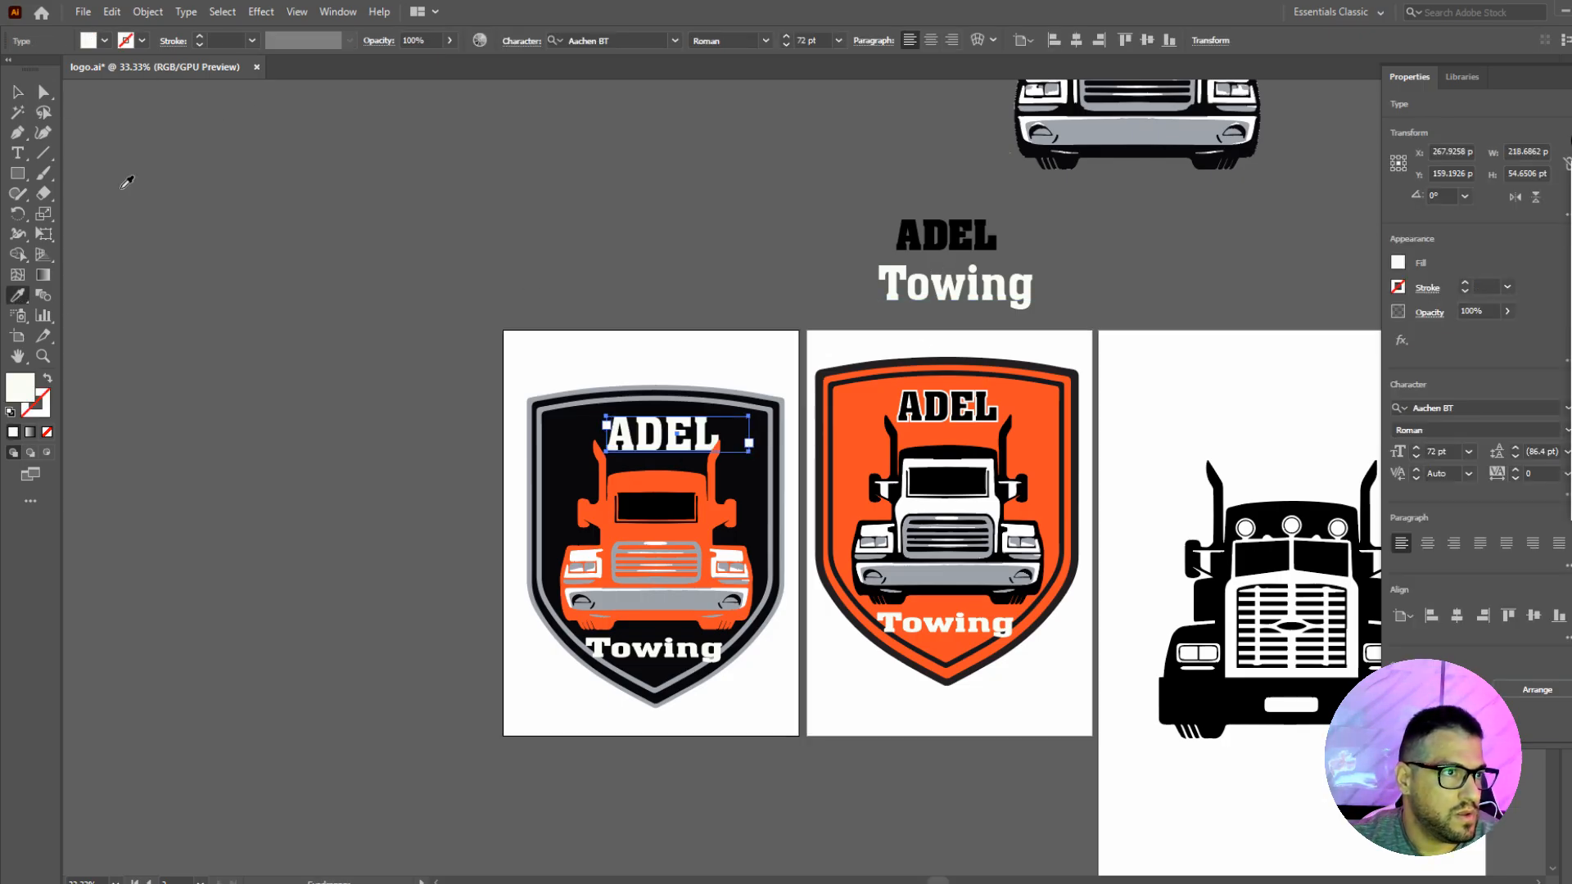
click(20, 108)
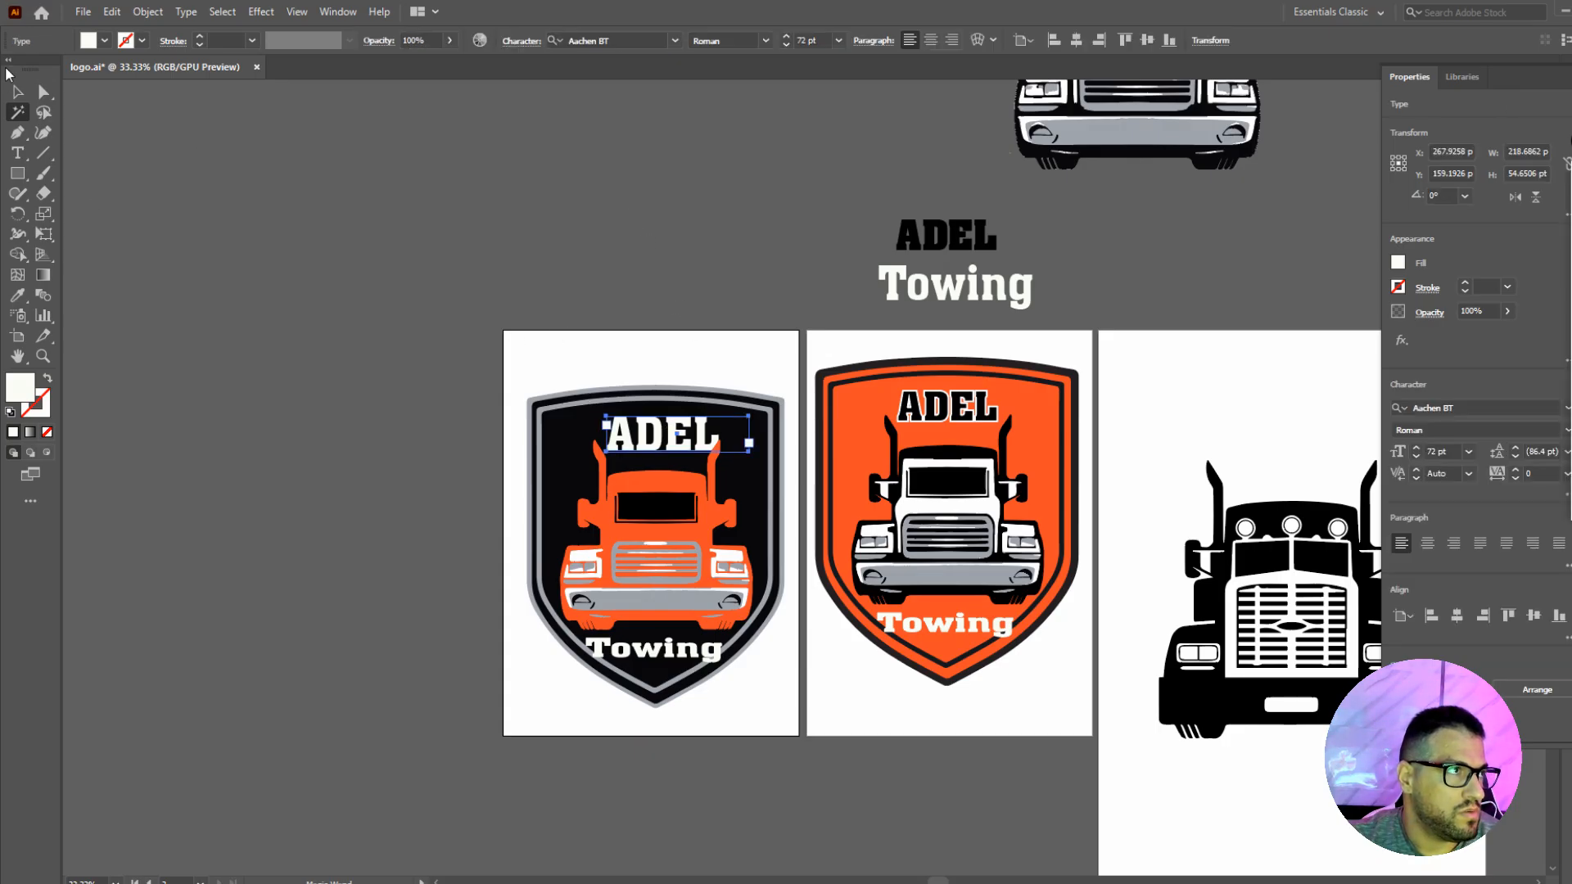
click(18, 93)
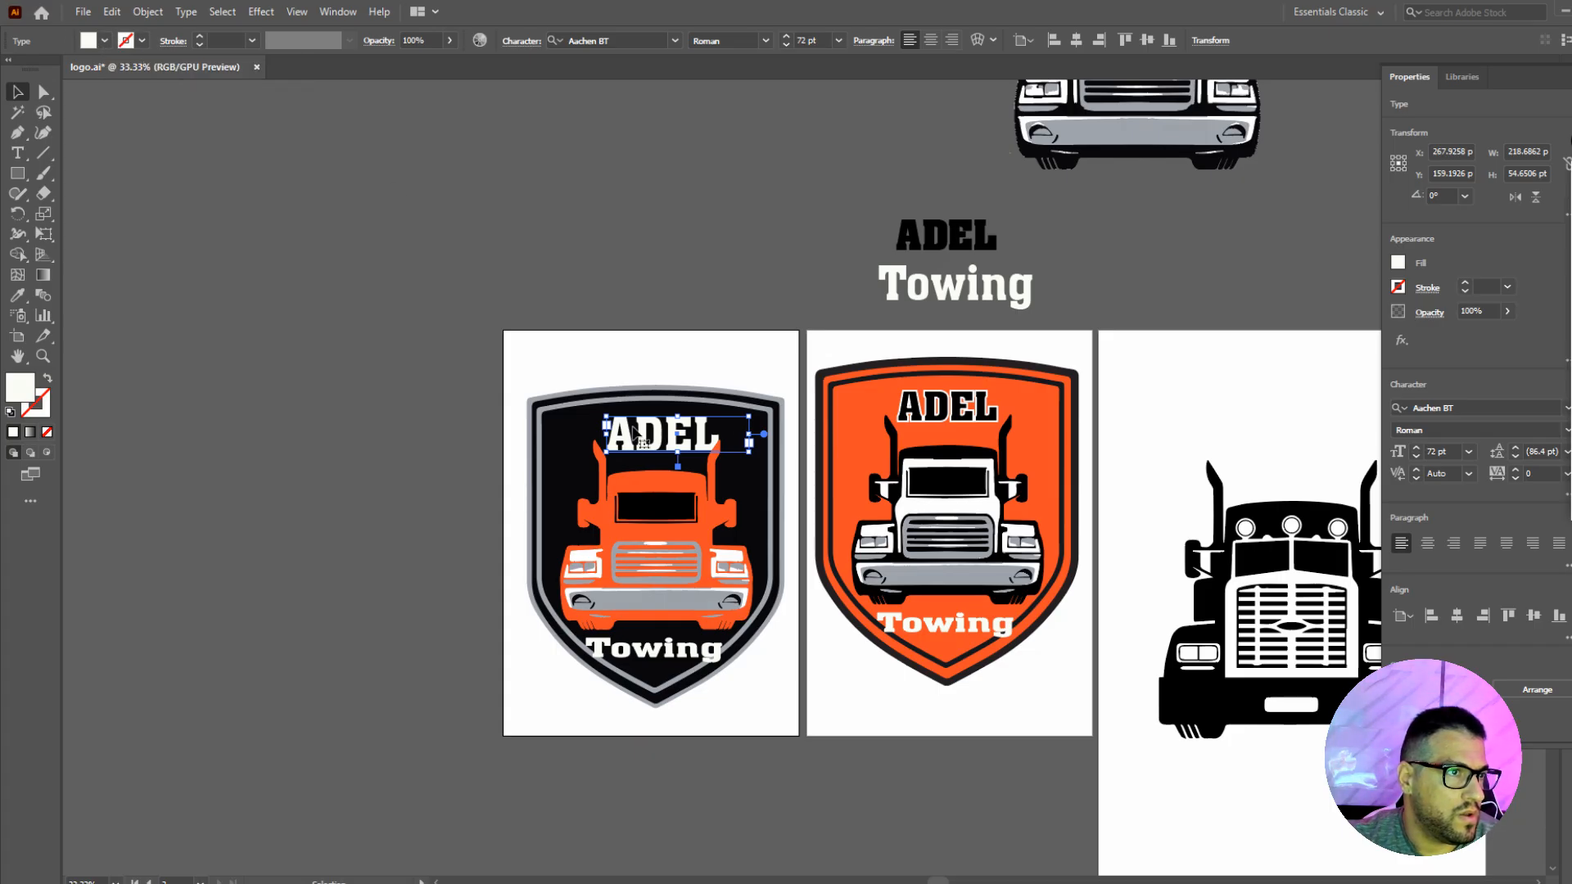
double_click(637, 434)
double_click(633, 425)
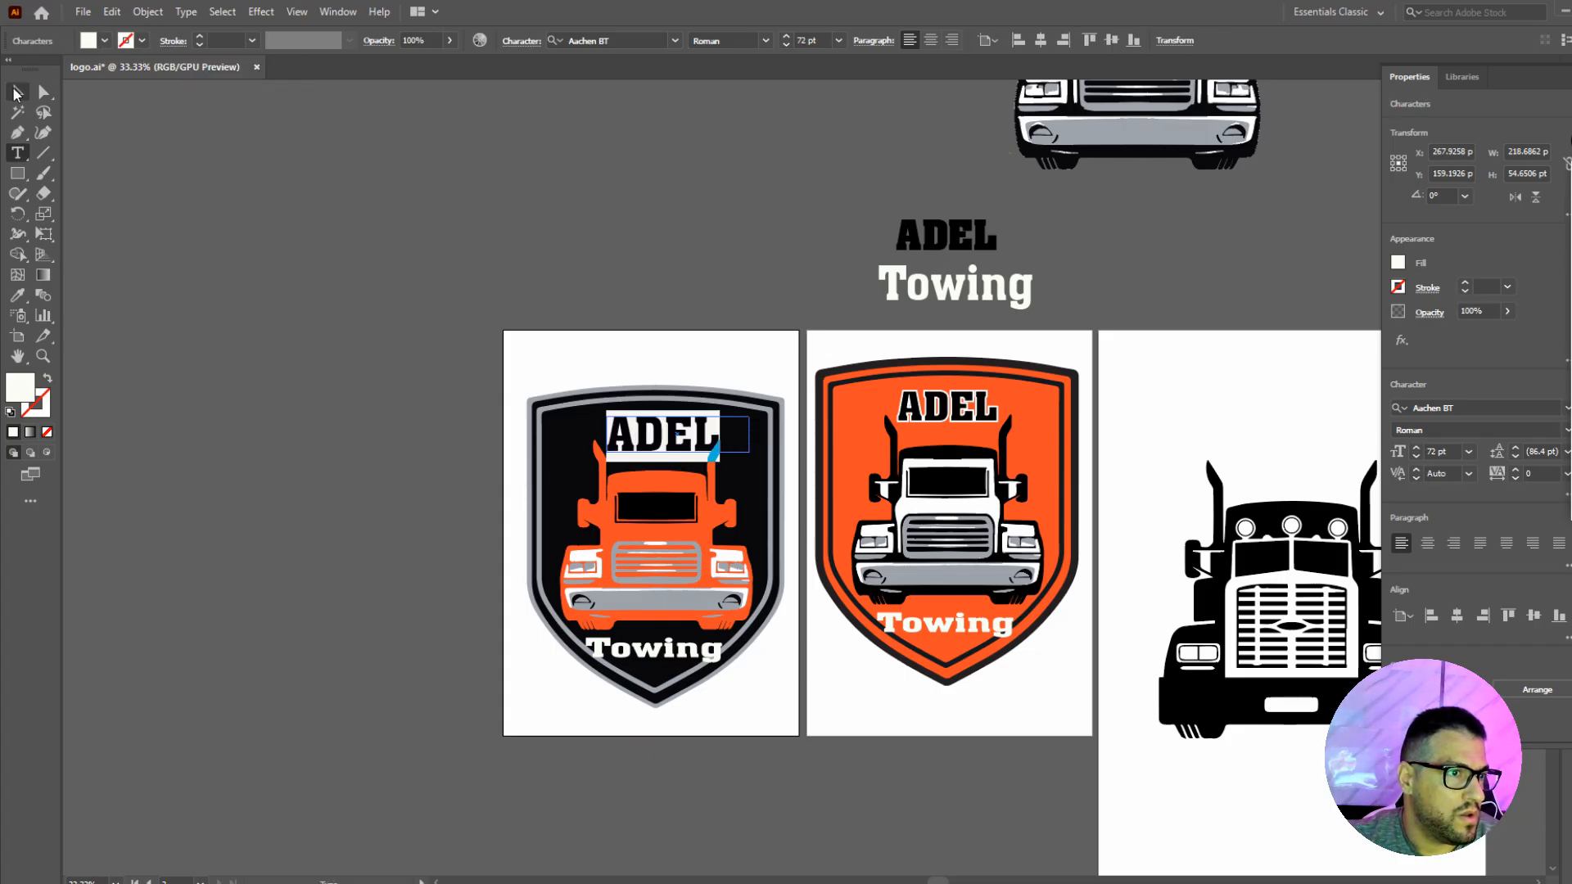
click(16, 93)
click(1070, 544)
scroll(1079, 550, down, 2)
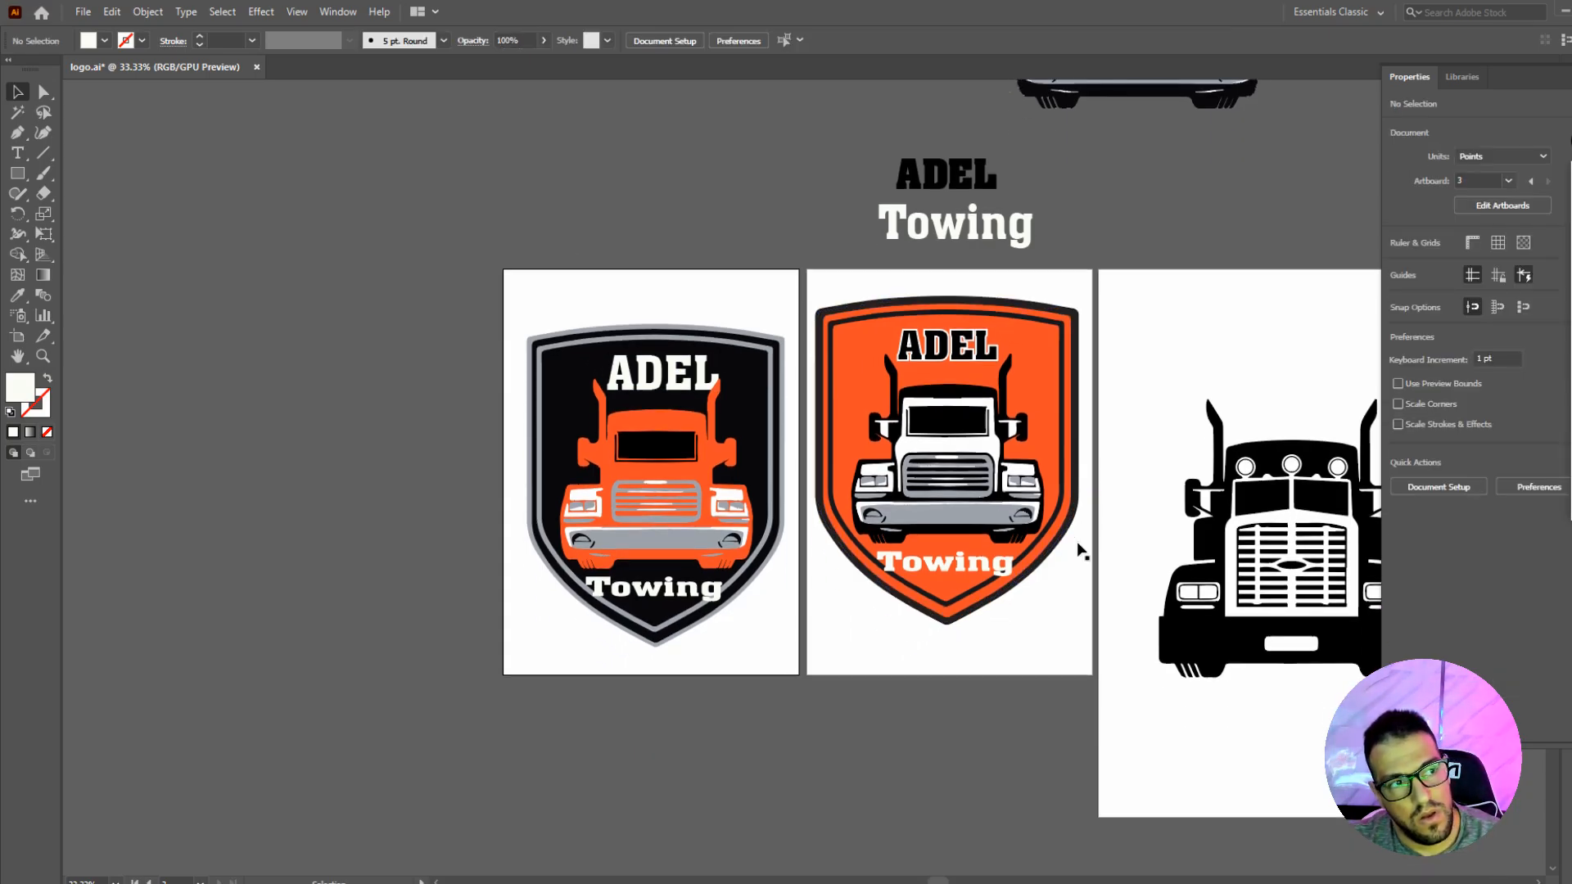
Undo the white ADEL text and the orange recoloring of the copied truck, and leave the isolated group.
key(ctrl+z)
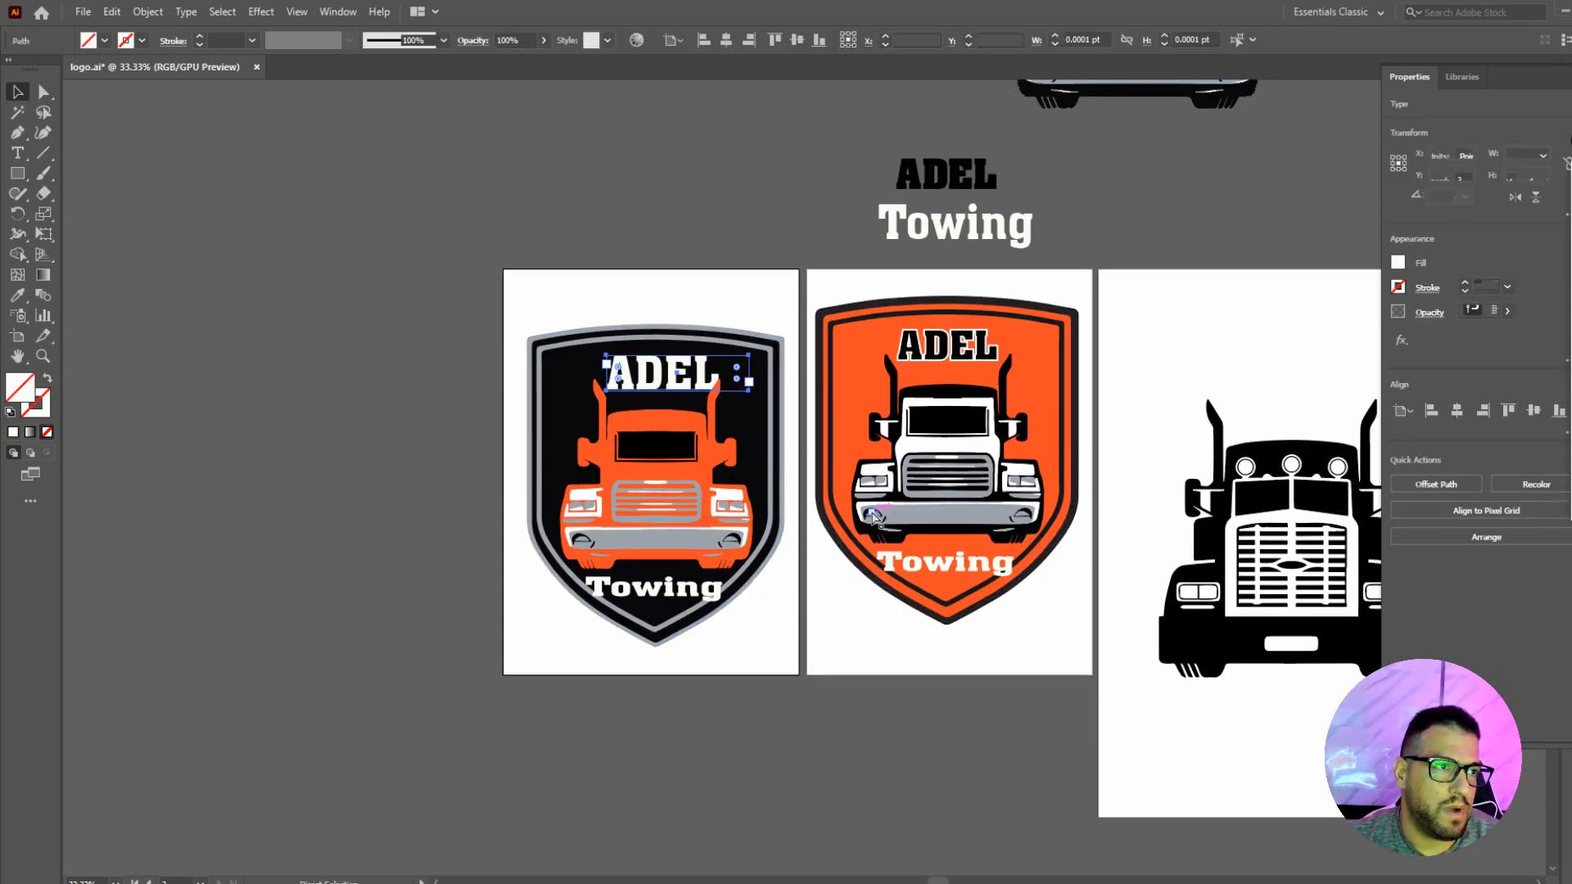
key(ctrl+z)
key(ctrl+z)
click(473, 260)
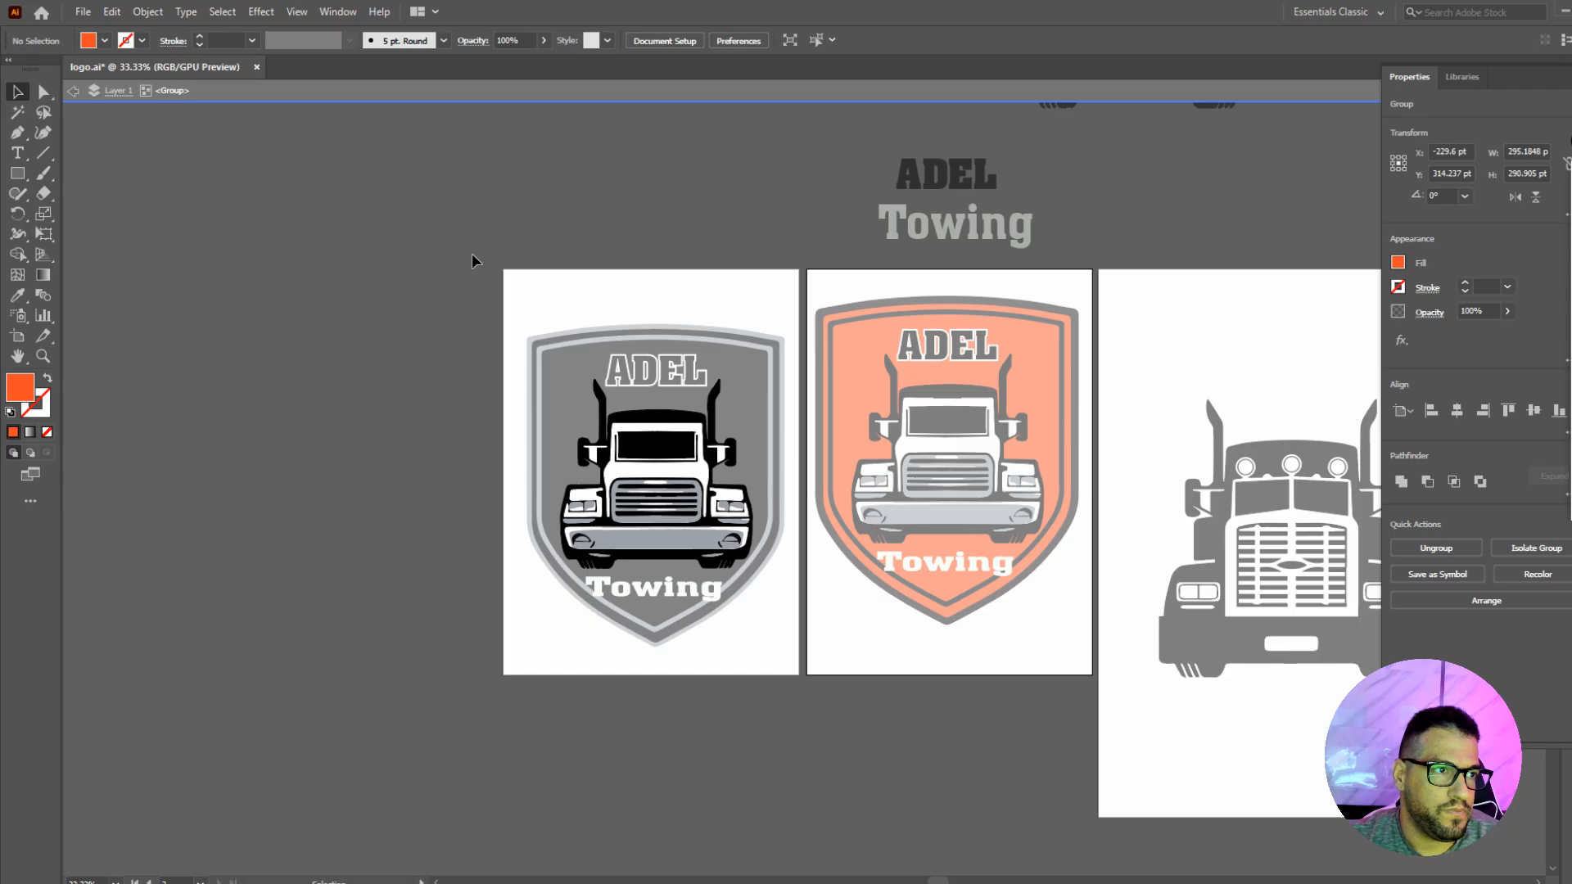
double_click(472, 260)
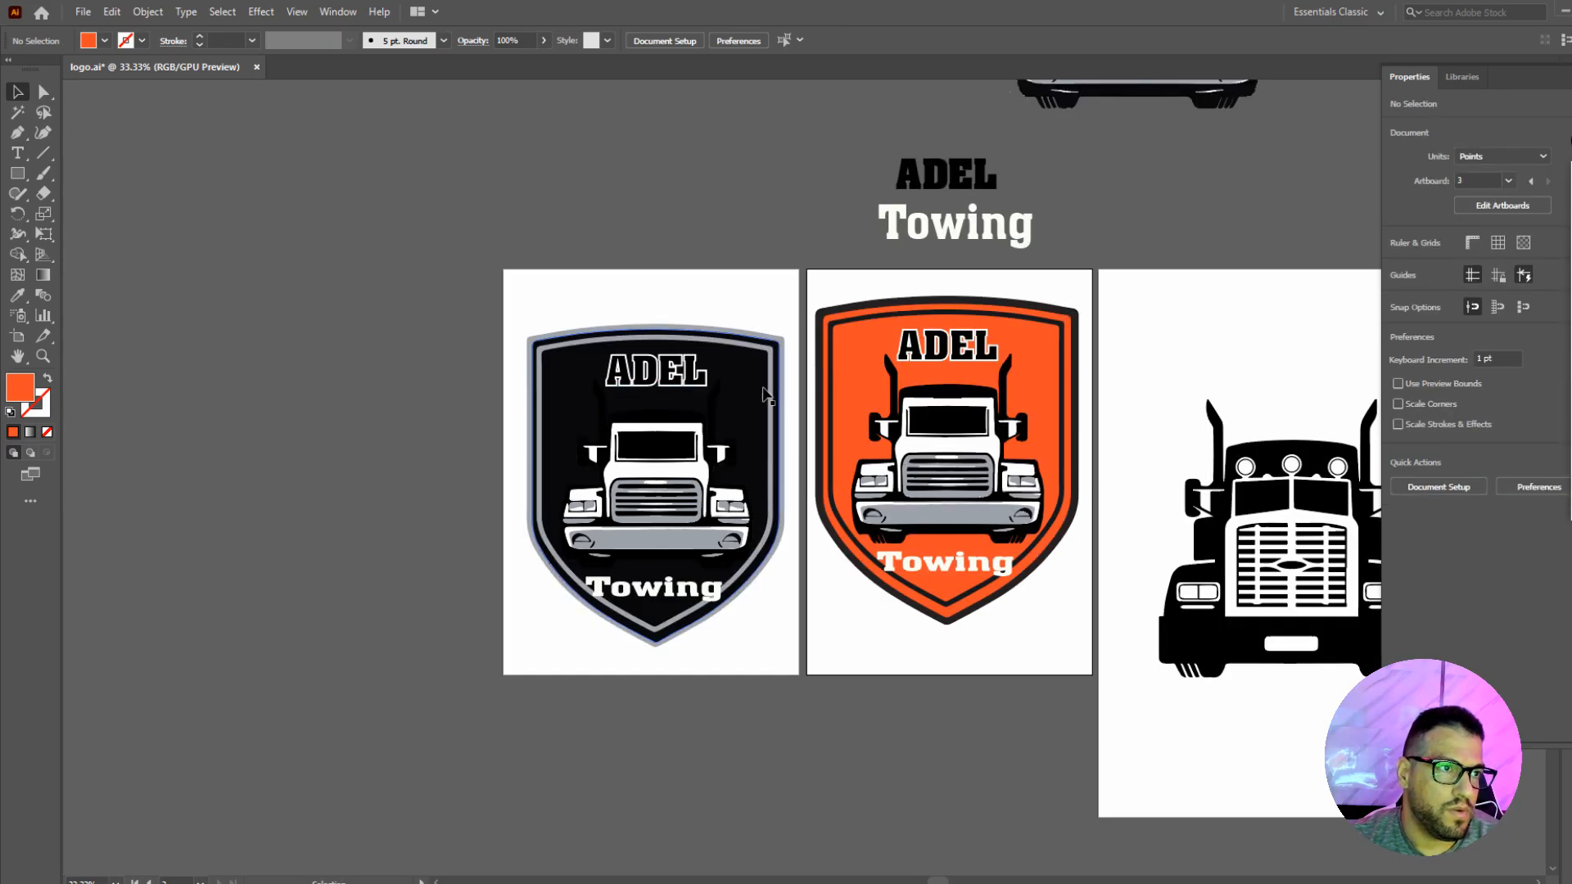
Fill the entire copied shield group, borders included, with the grey sampled from the original truck's grille.
click(768, 368)
key(i)
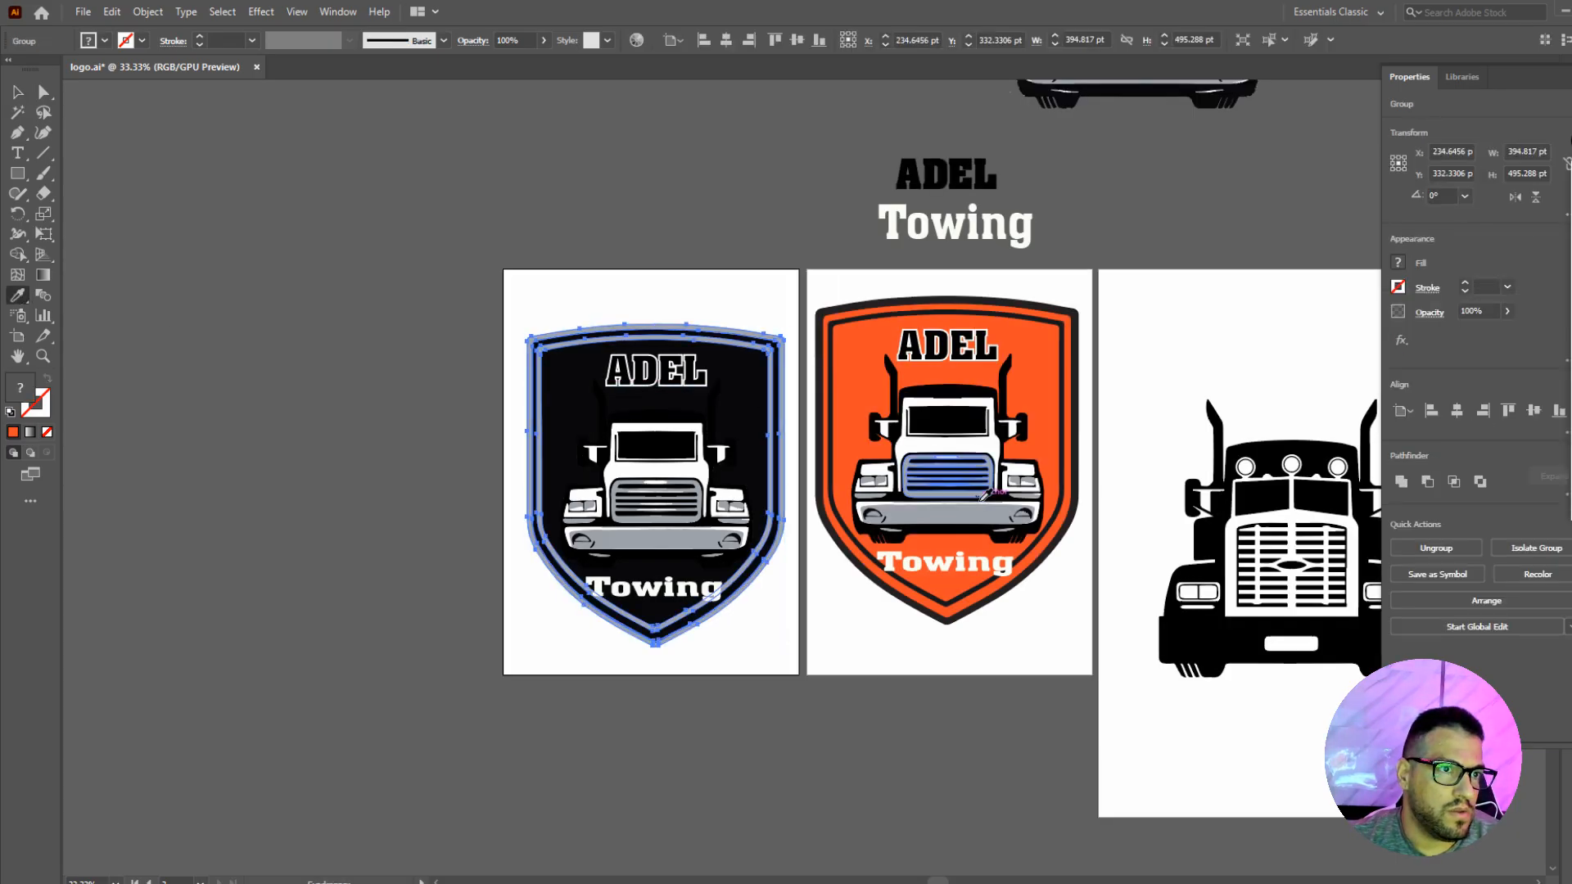
click(985, 499)
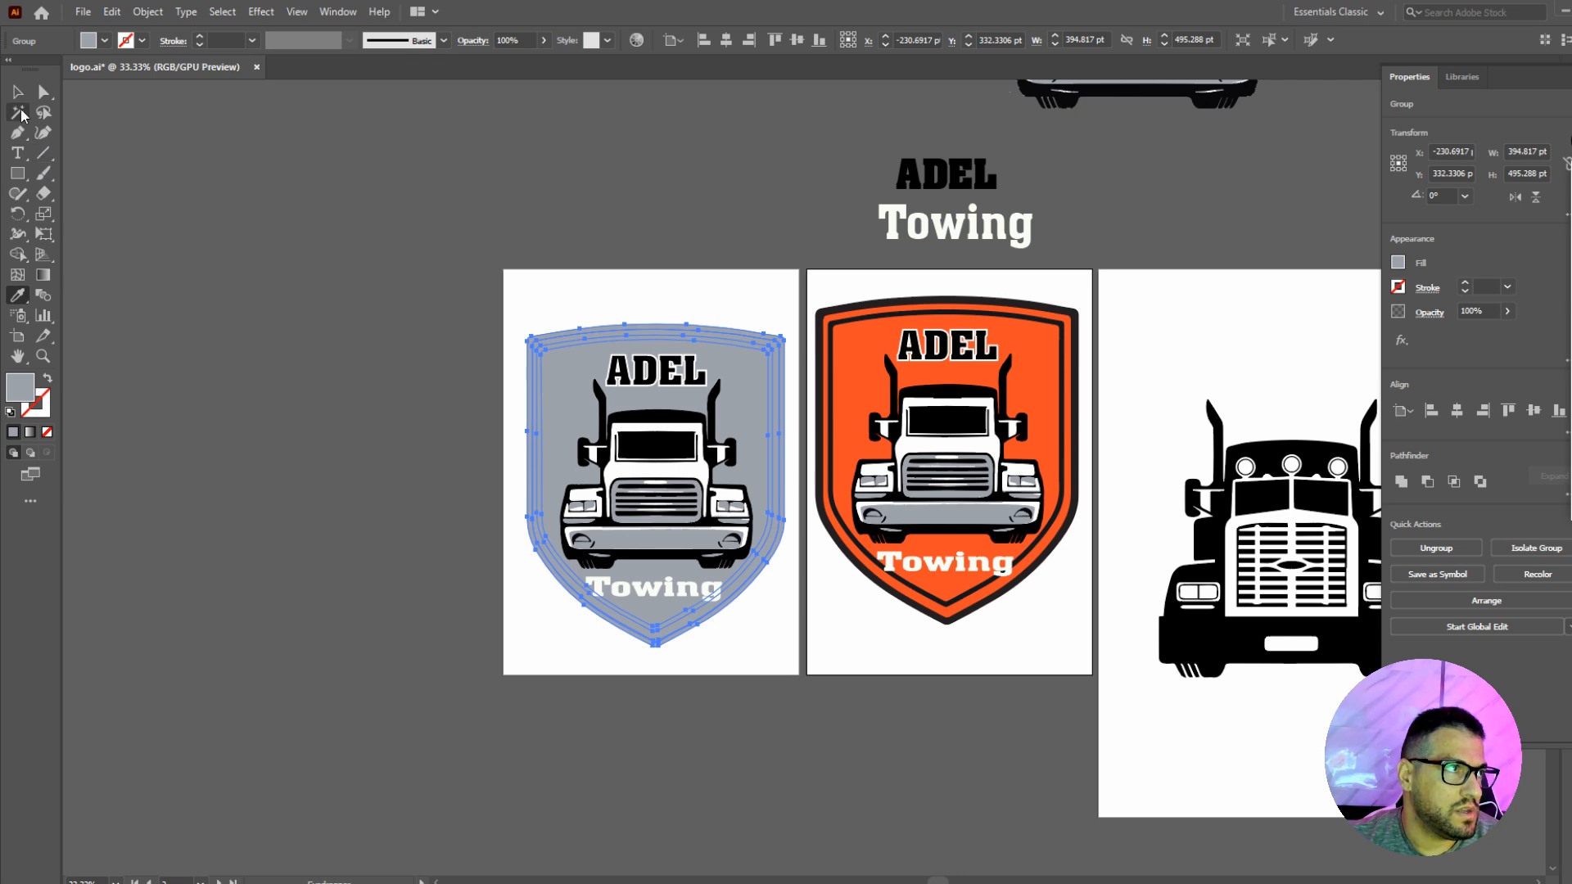
click(18, 92)
click(691, 190)
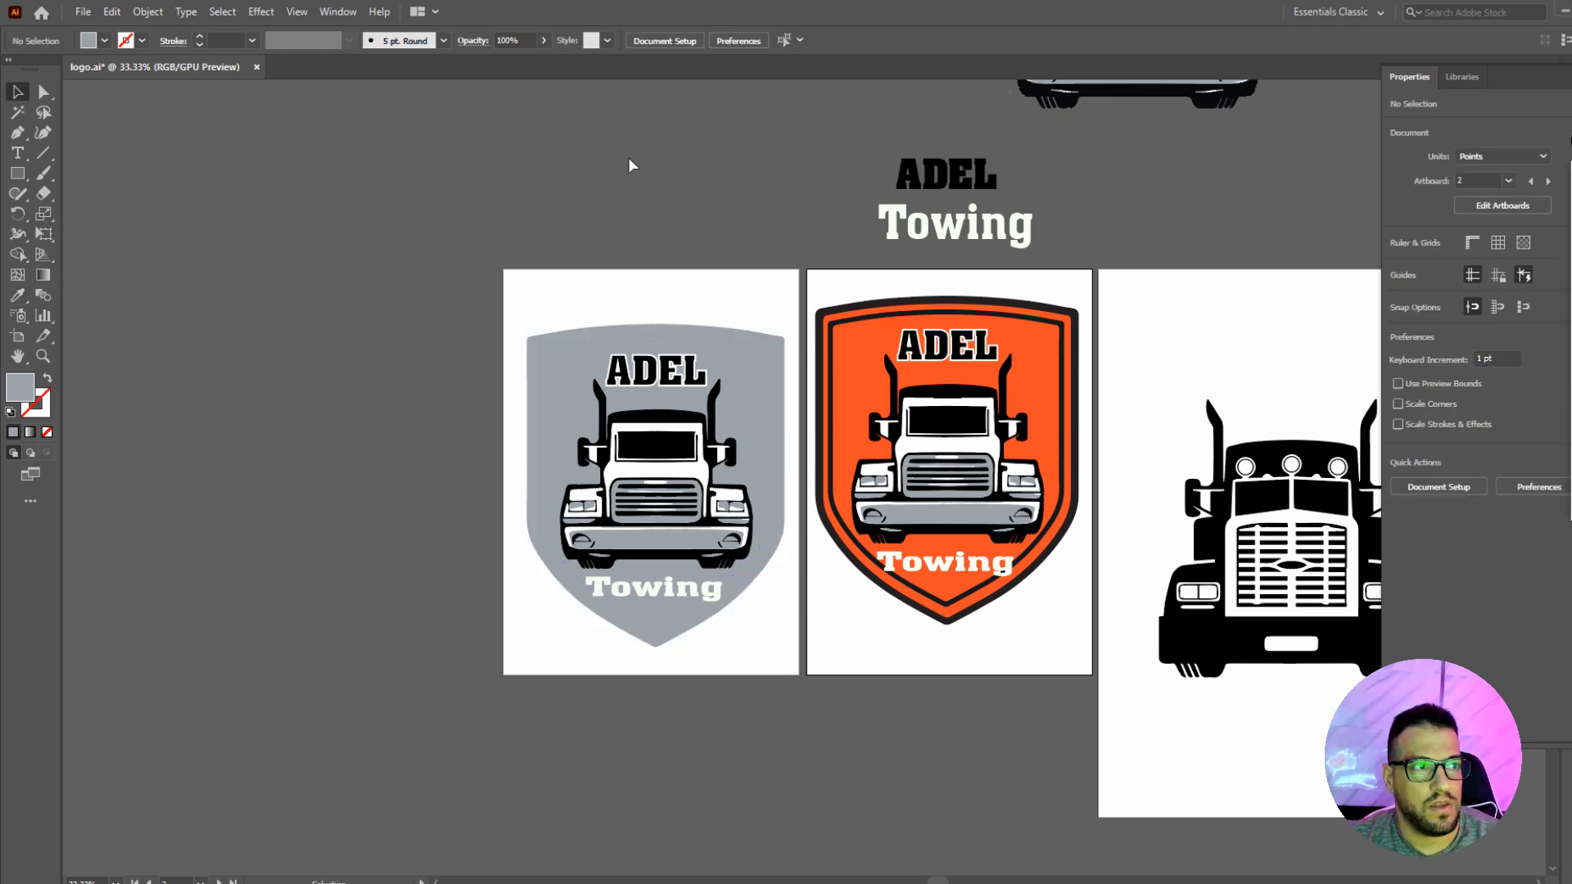
Try to recolor the isolated copied shield's inner border path with a color sampled from the original truck's cab.
double_click(747, 331)
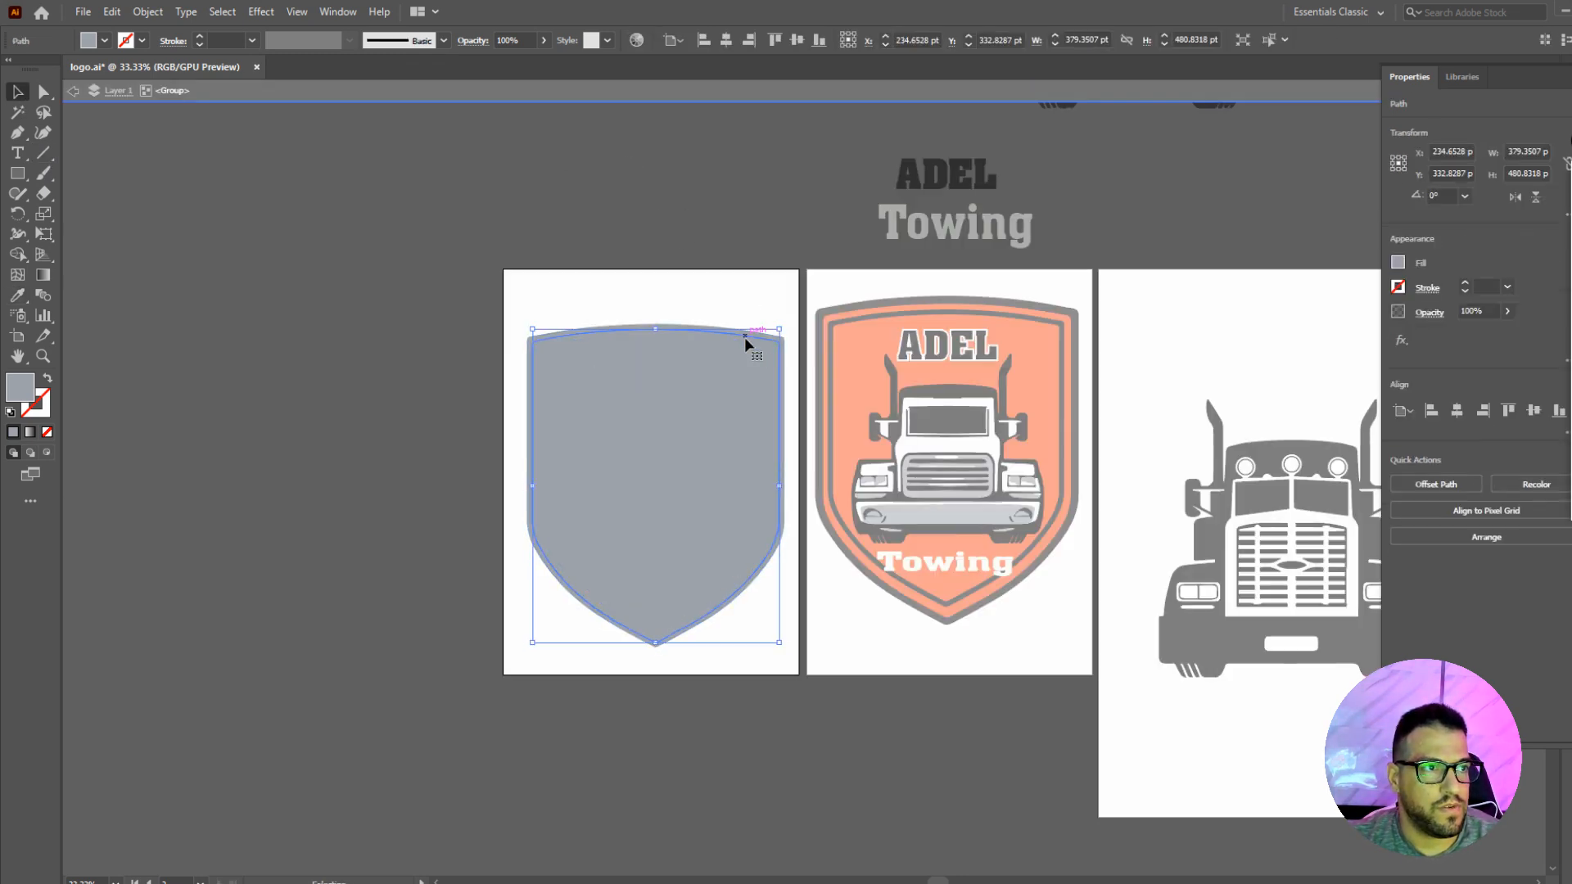
double_click(532, 358)
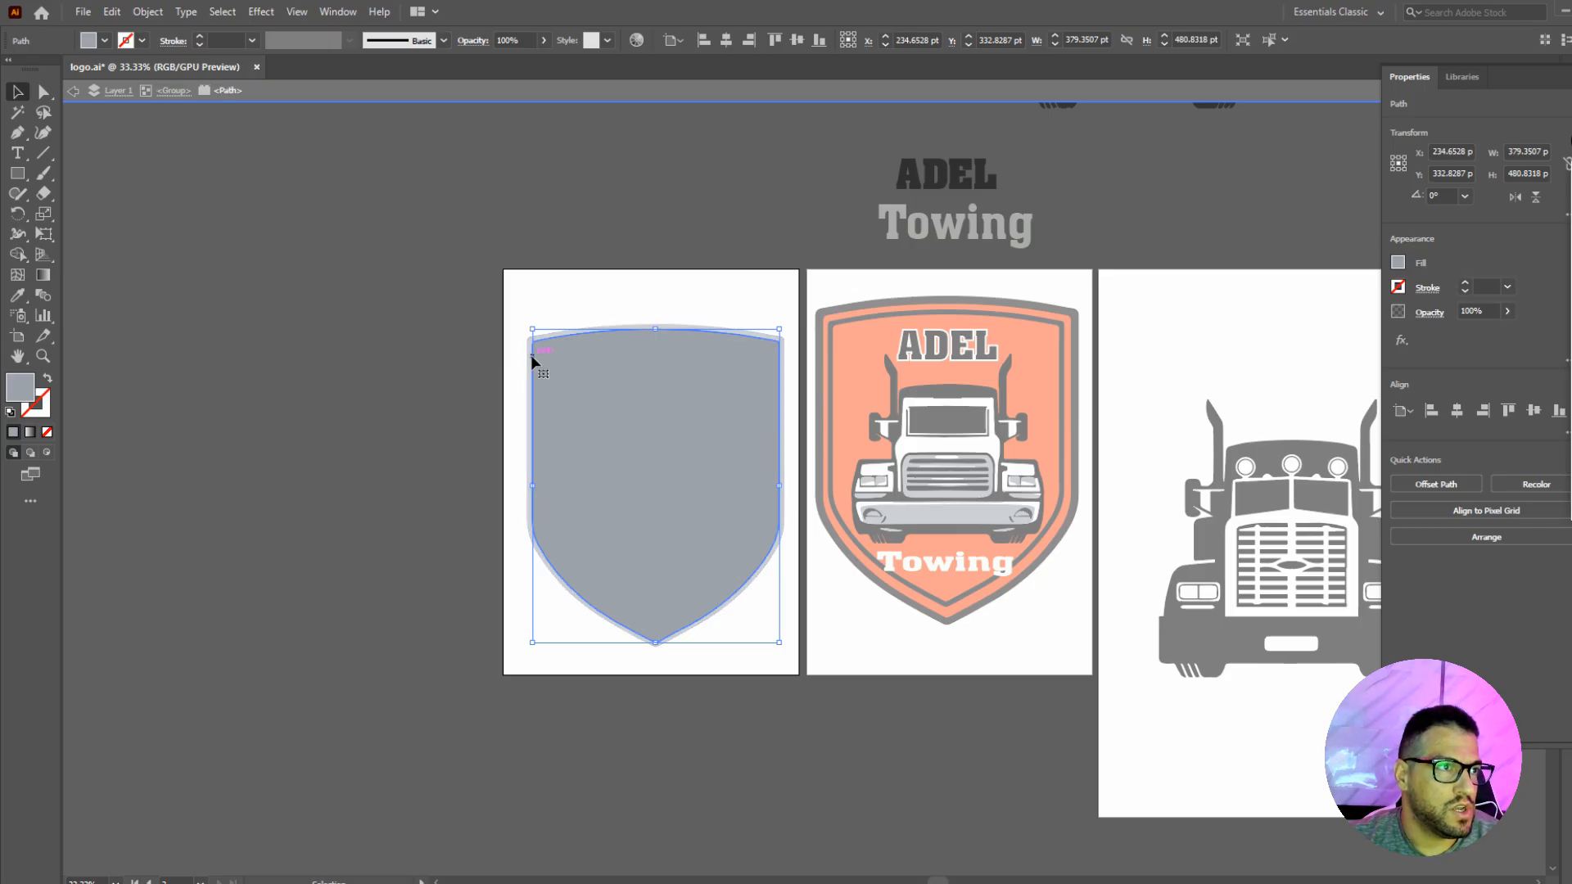
click(18, 295)
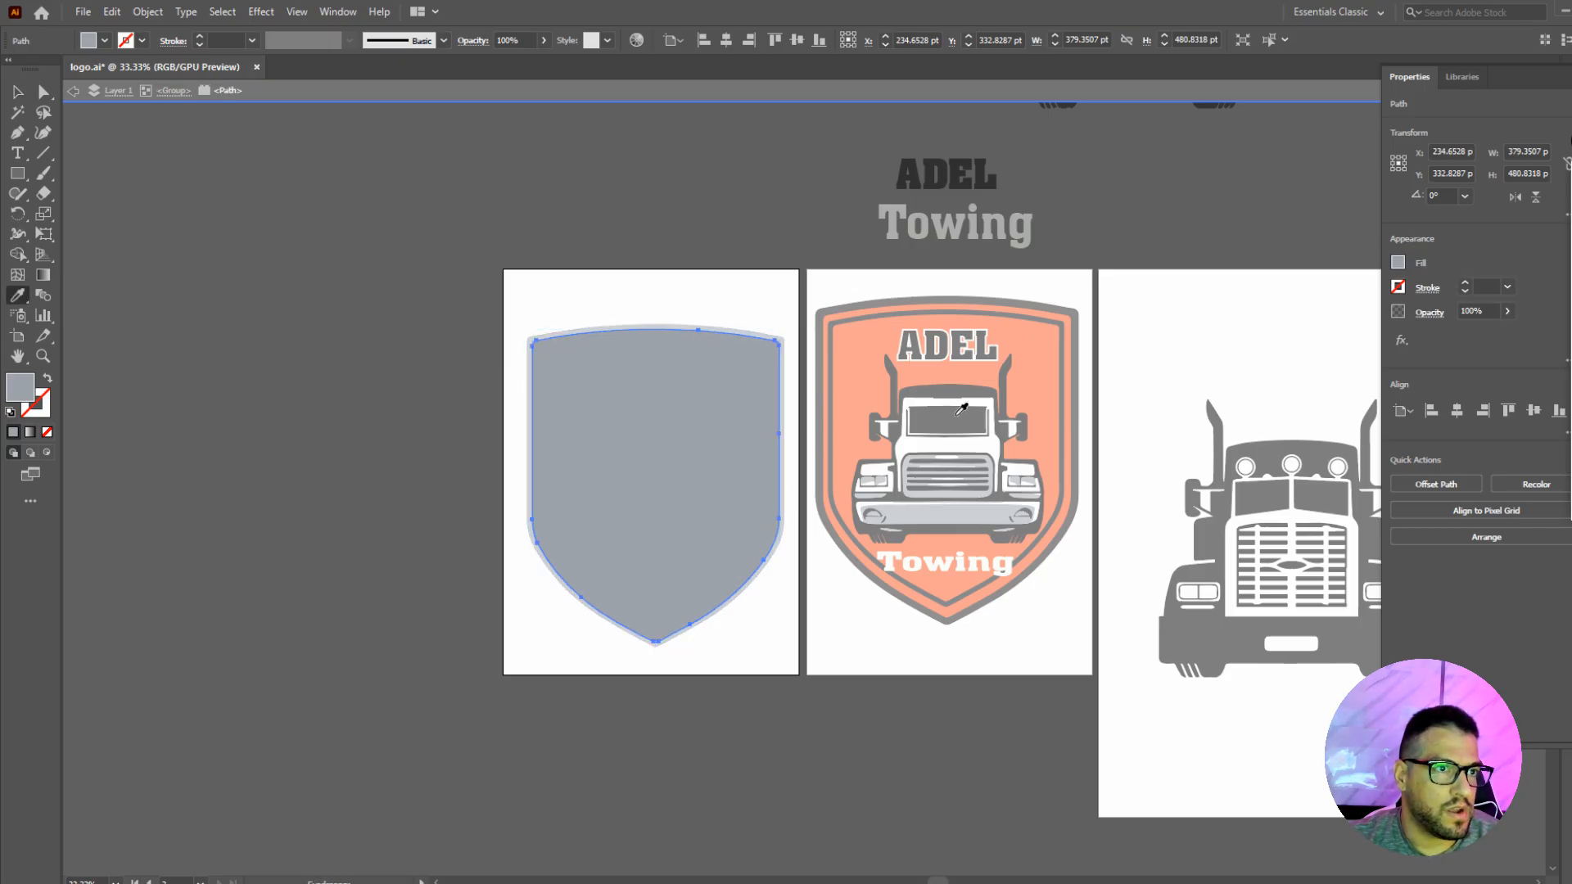
click(962, 409)
key(ctrl+z)
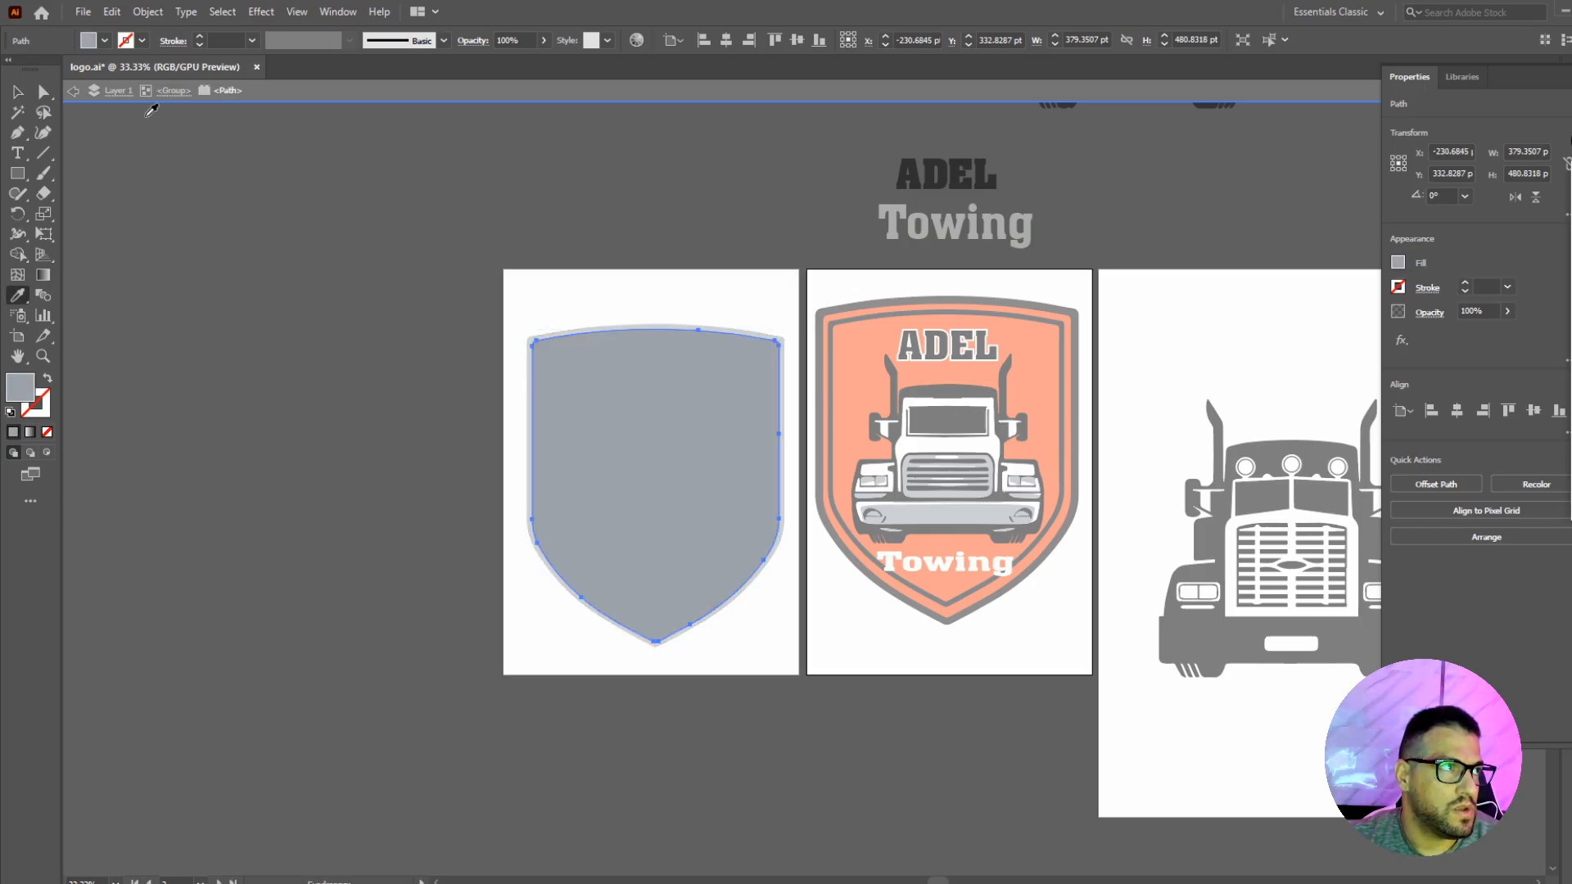
click(16, 92)
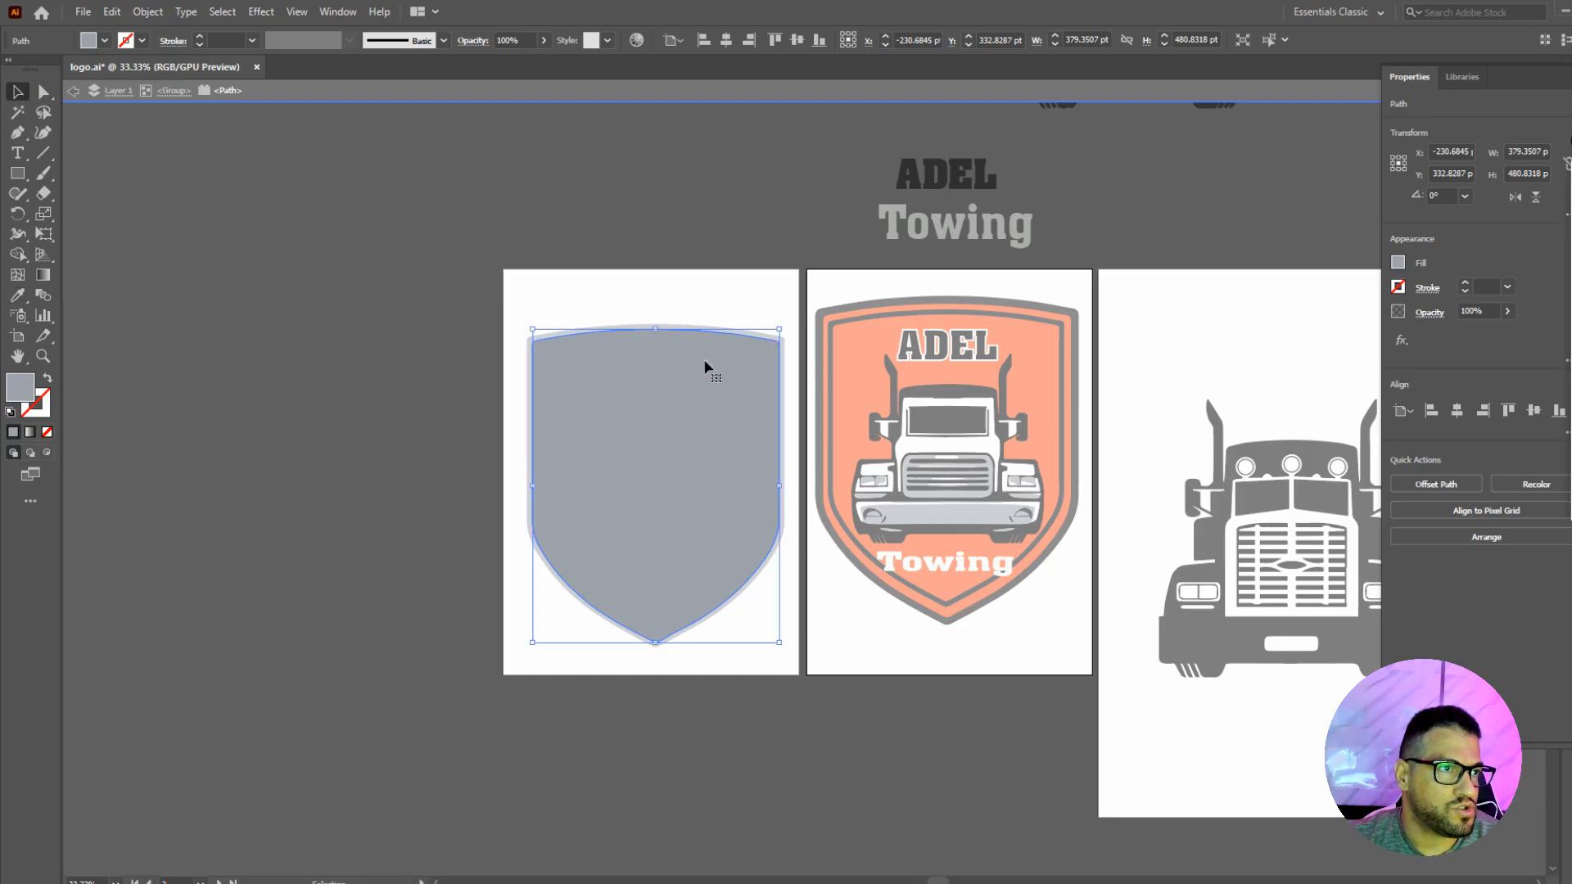
click(689, 238)
double_click(692, 234)
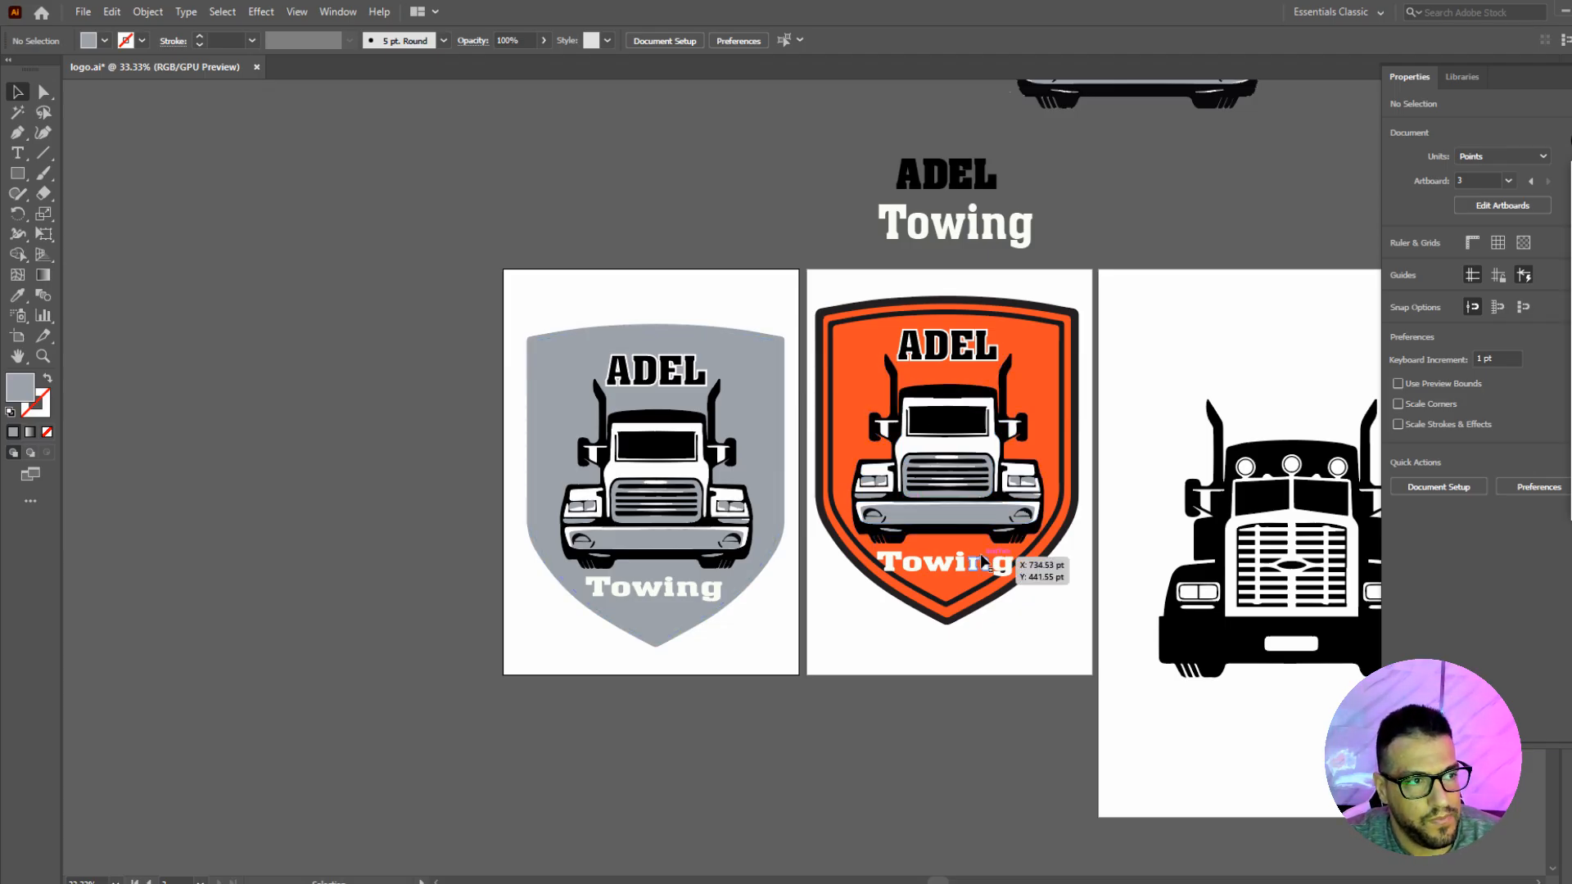
Copy the complete grey shield logo and paste it as a new layer into the Untitled-2 document in Photoshop.
mouse_move(503, 294)
mouse_down()
mouse_move(796, 628)
mouse_move(787, 663)
mouse_move(511, 311)
mouse_up()
click(760, 632)
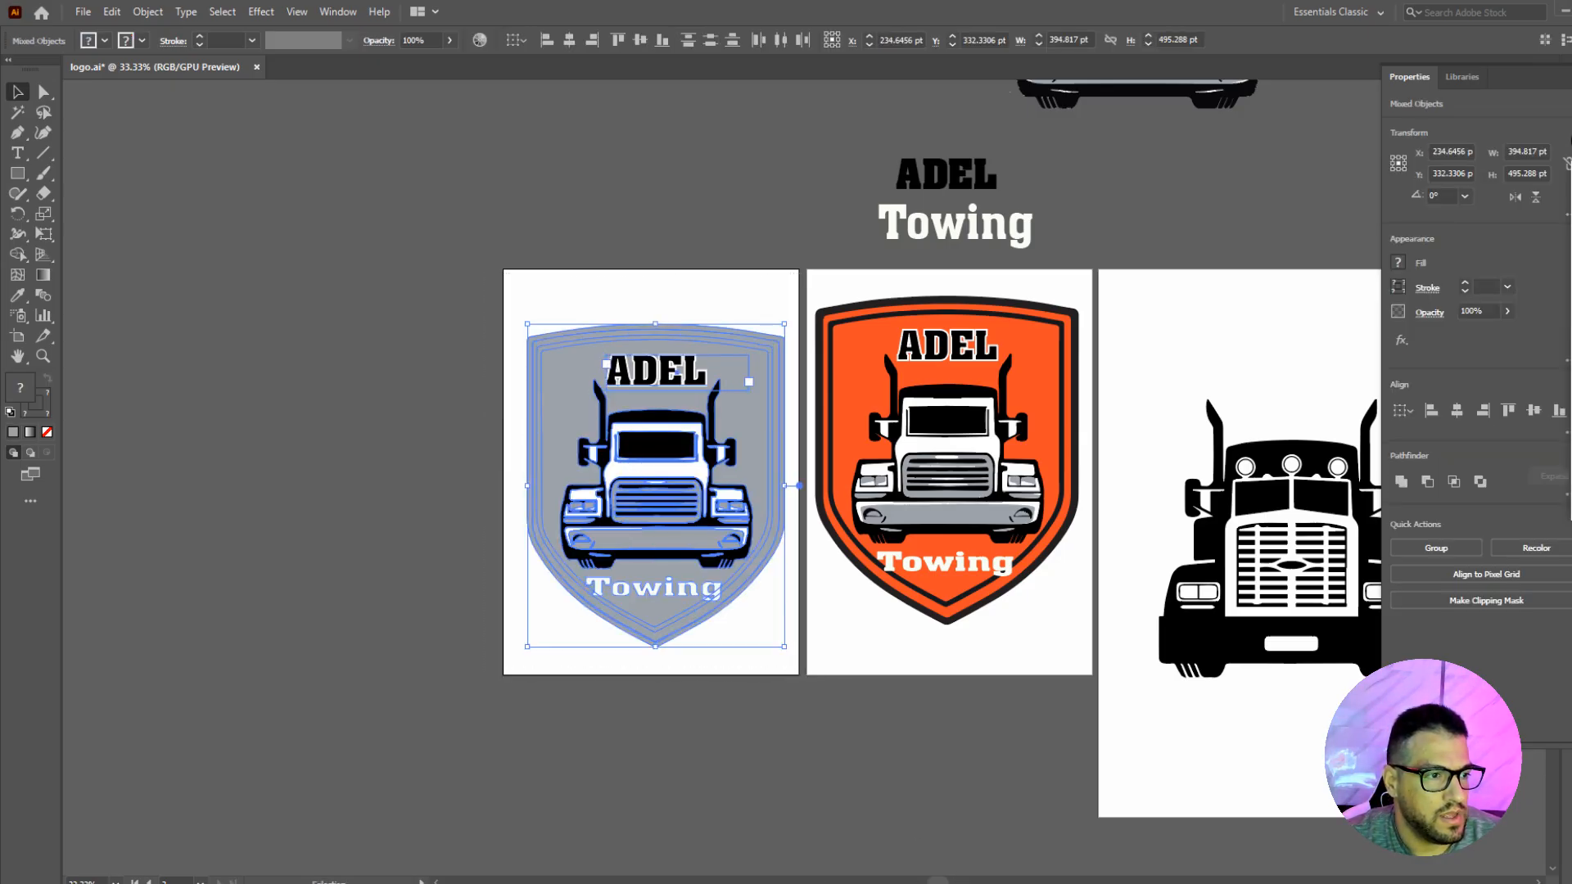
key(alt+Tab)
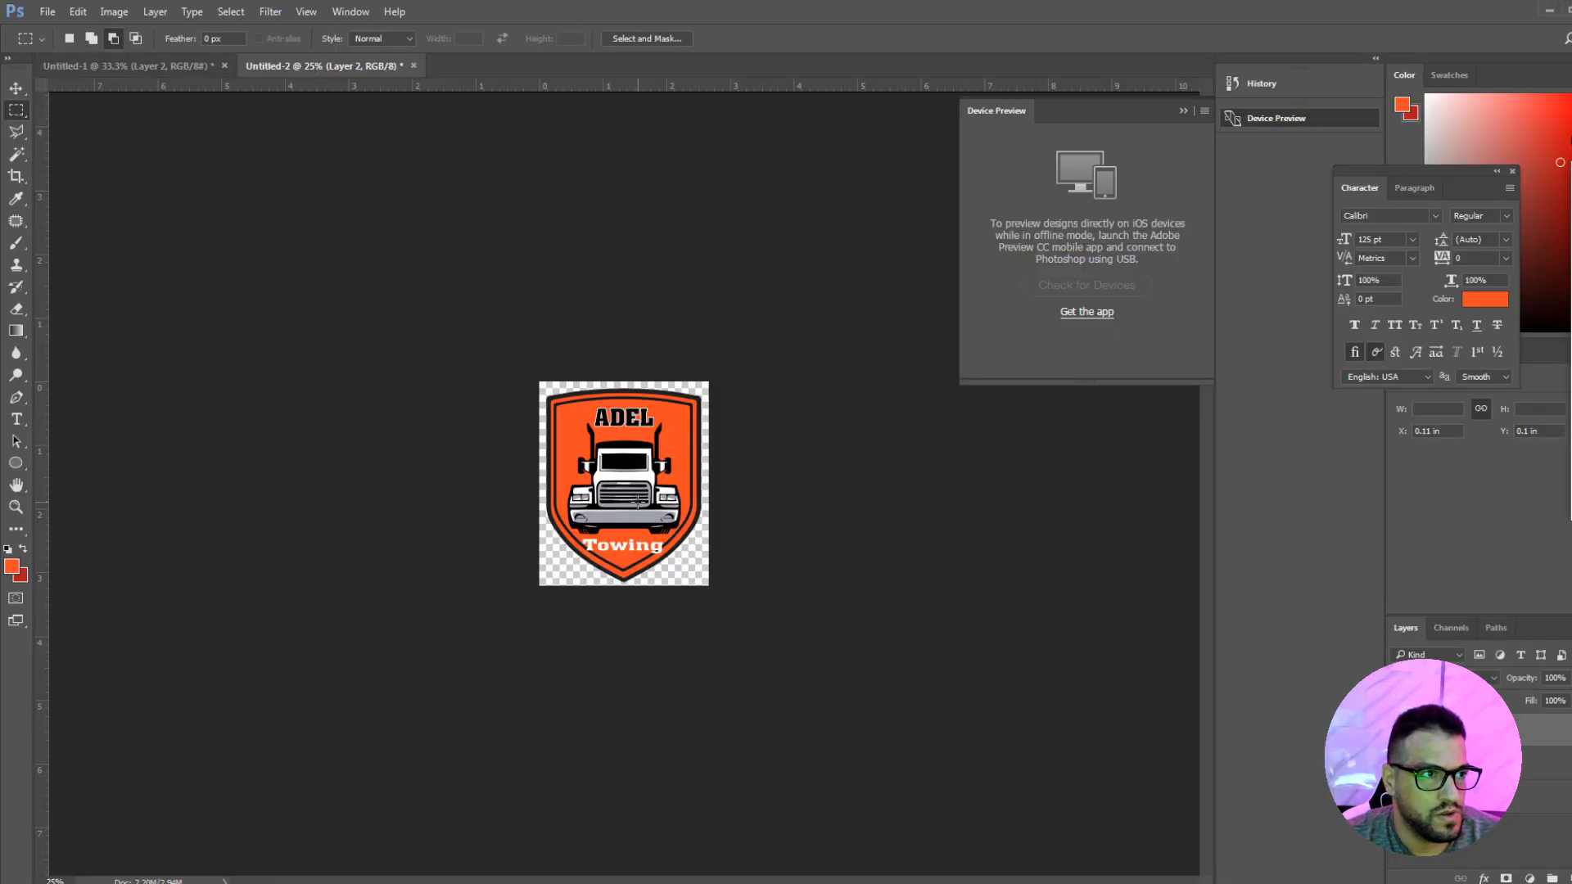
key(ctrl+v)
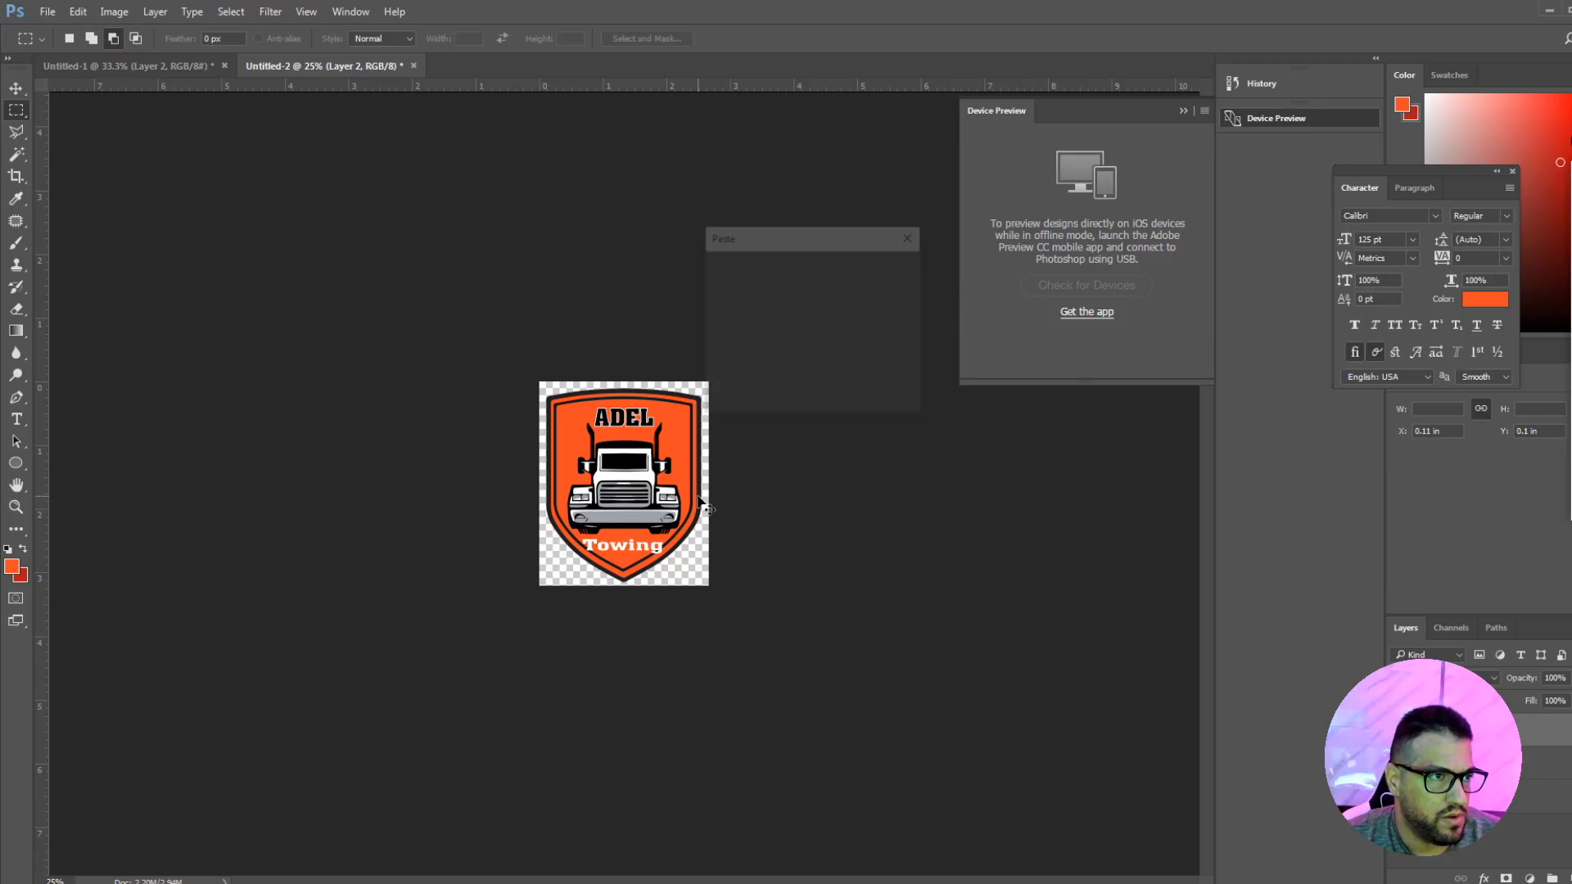
click(888, 276)
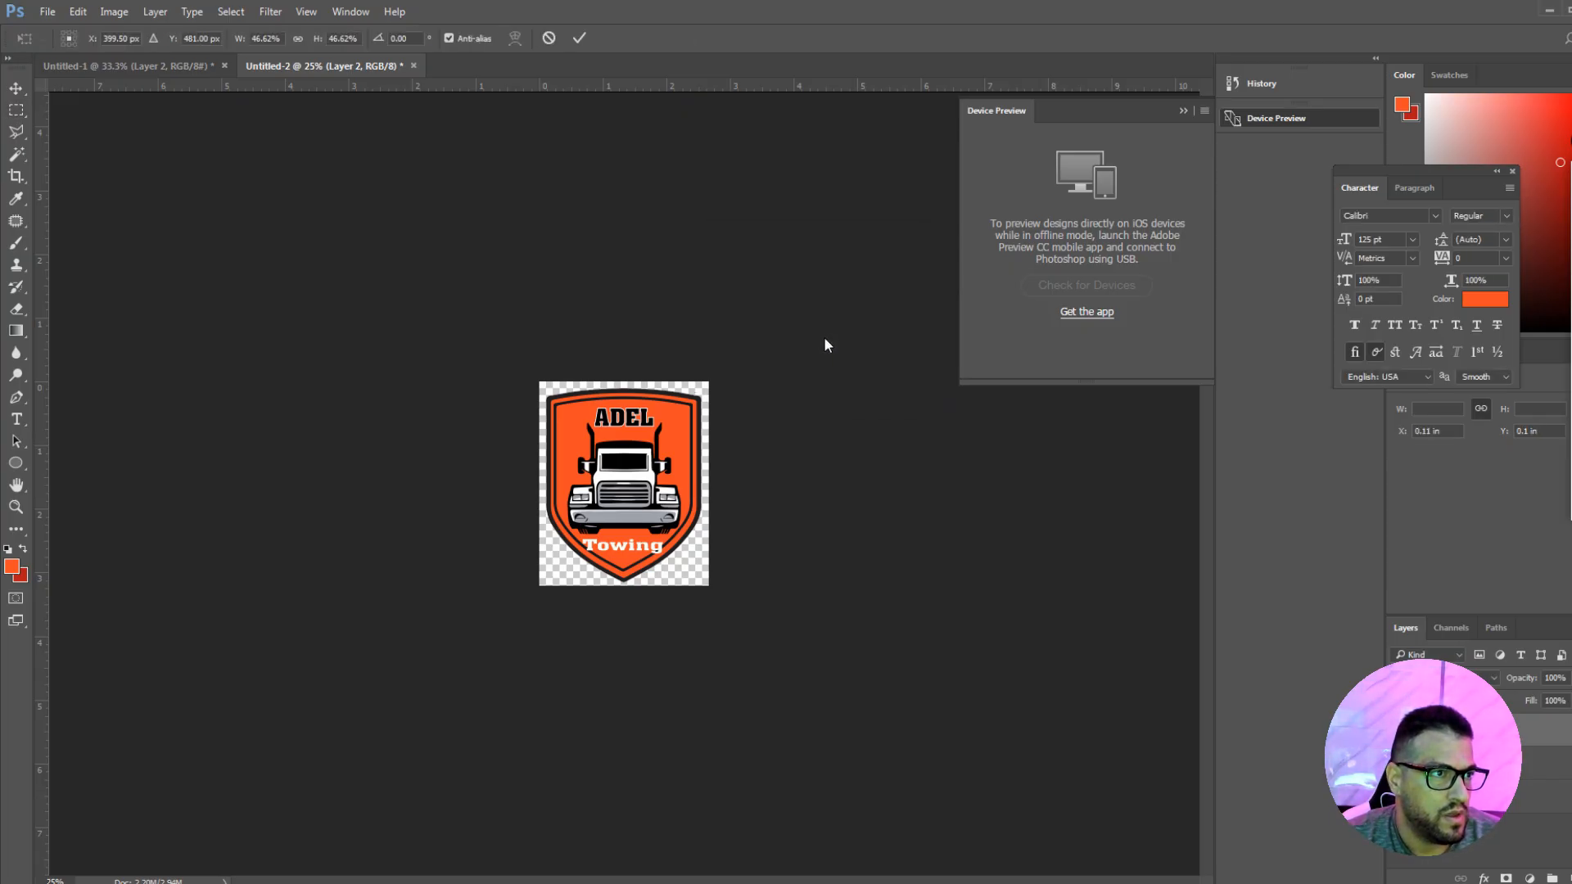
key(m)
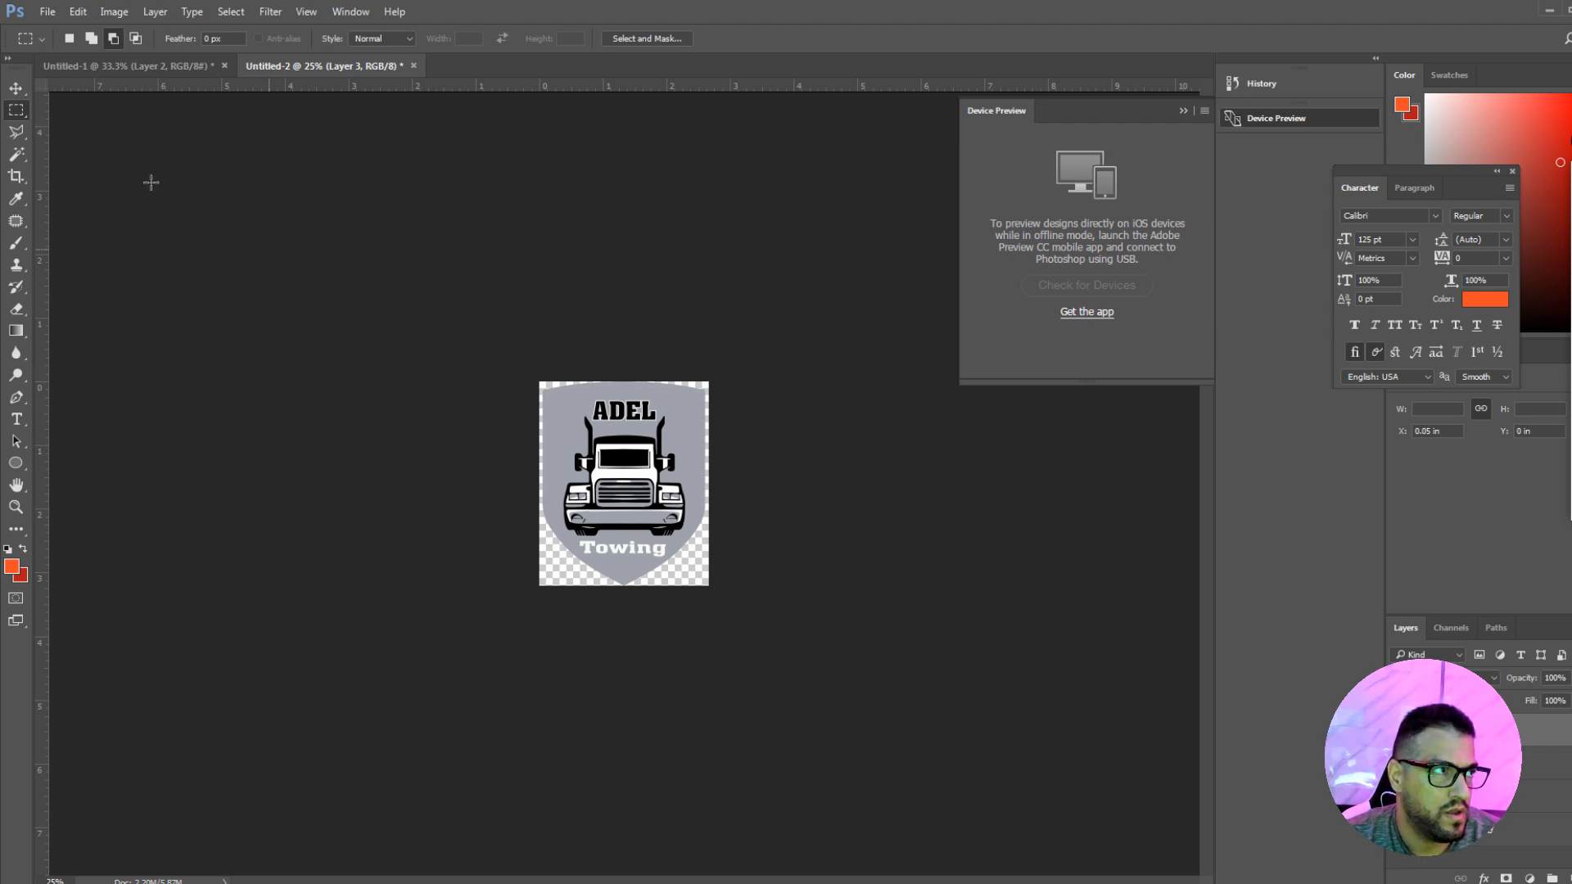
Scale the pasted grey logo to 91.79% width and 92.00% height, fitting it inside the underlying shield's black outer border.
key(v)
key(ctrl+plus)
key(ctrl+plus)
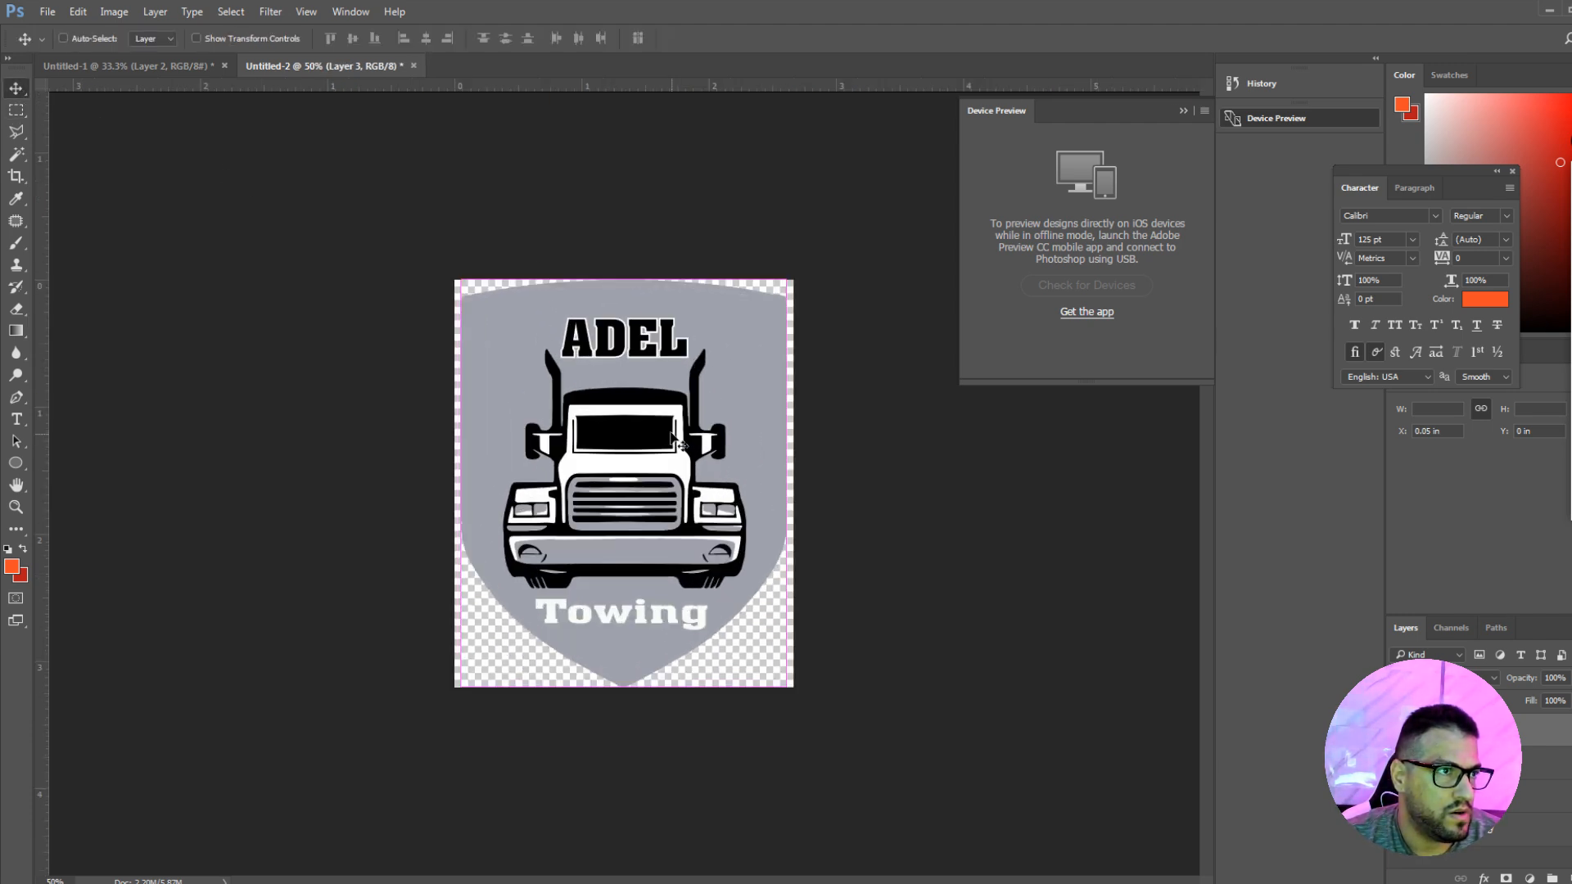
key(shift+Down)
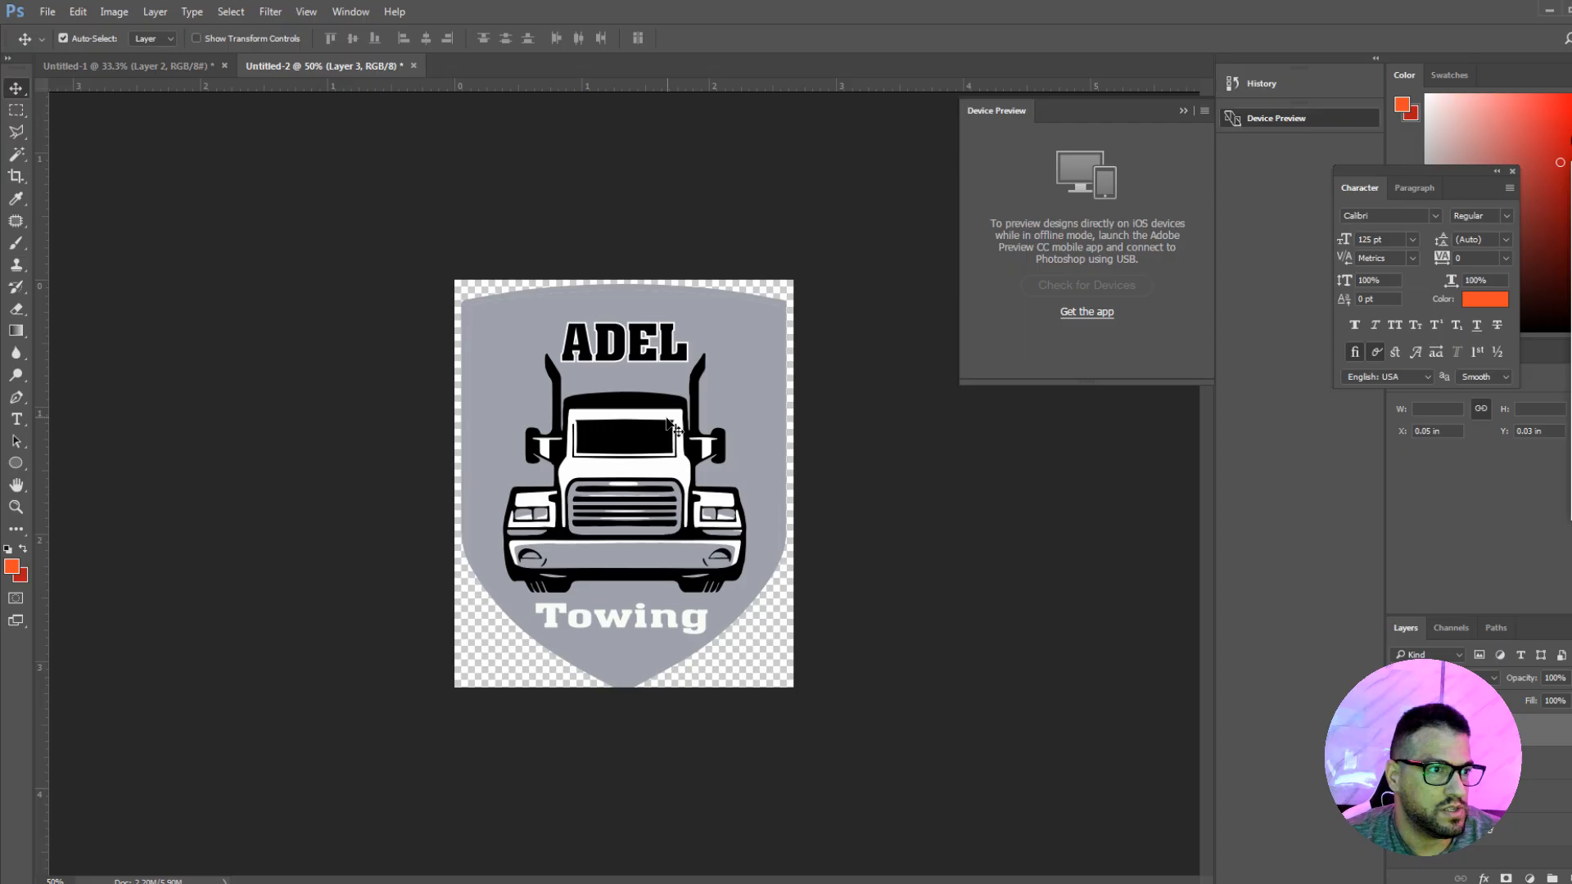
key(shift+Up)
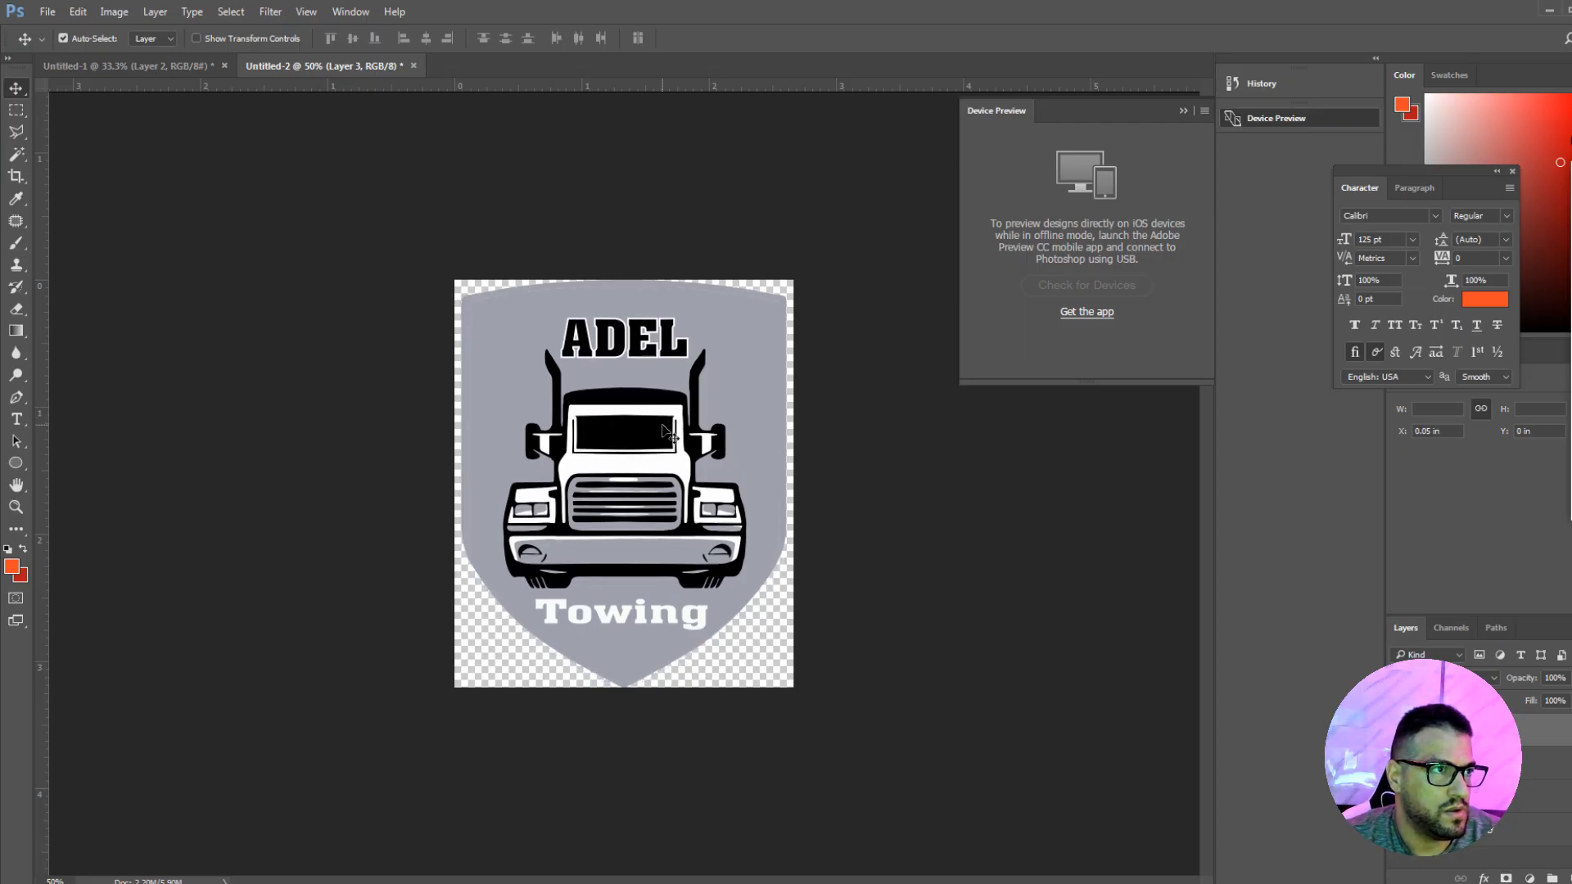
key(ctrl+t)
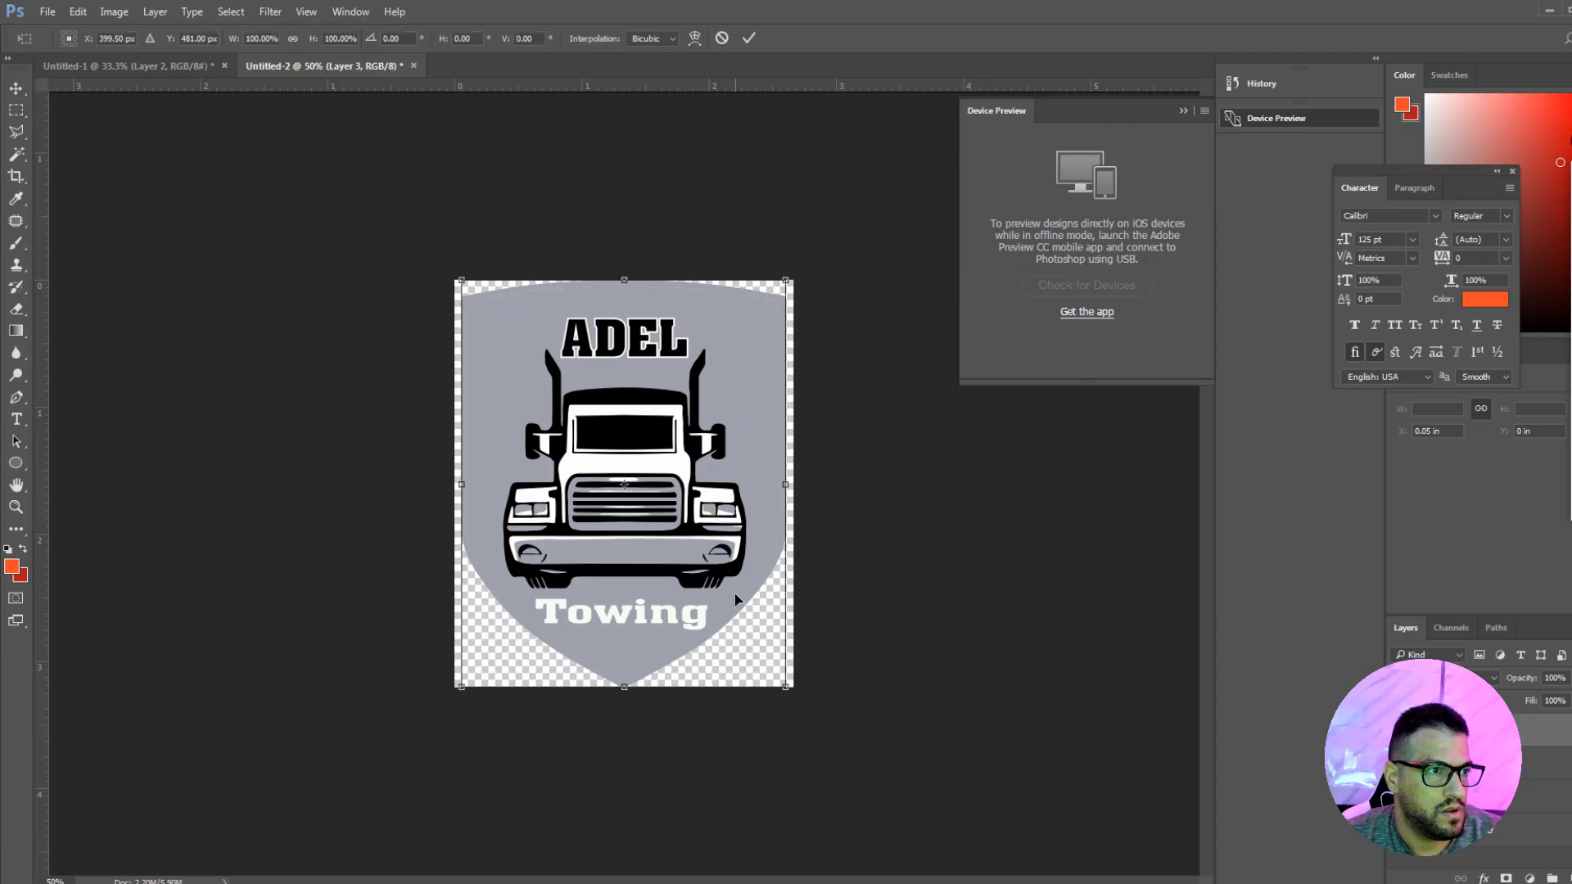
drag(784, 690, 780, 684)
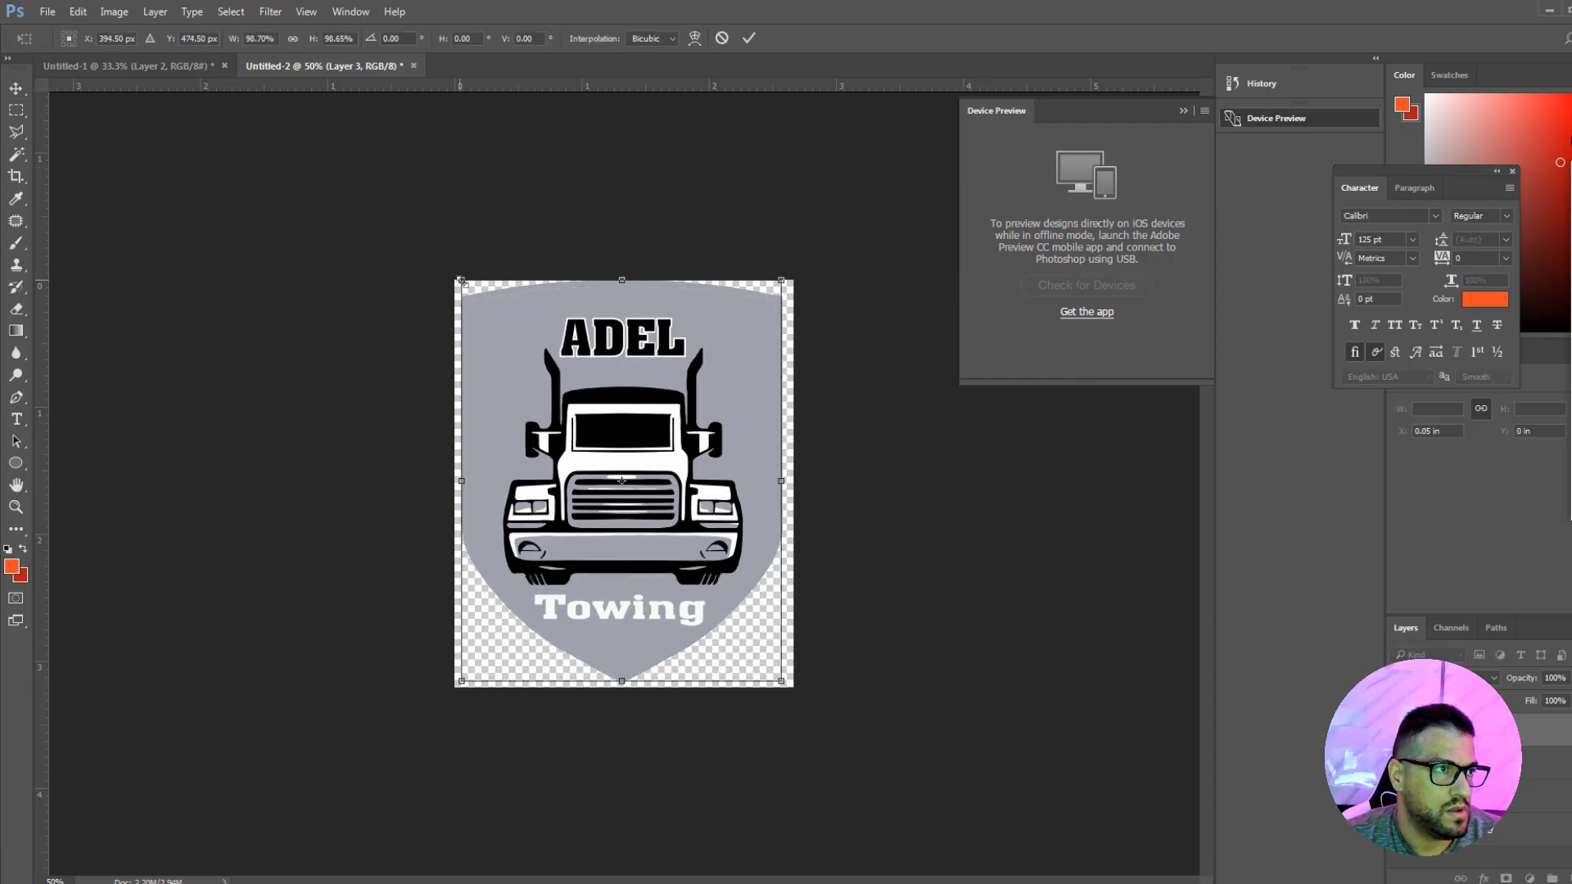
drag(461, 280, 476, 297)
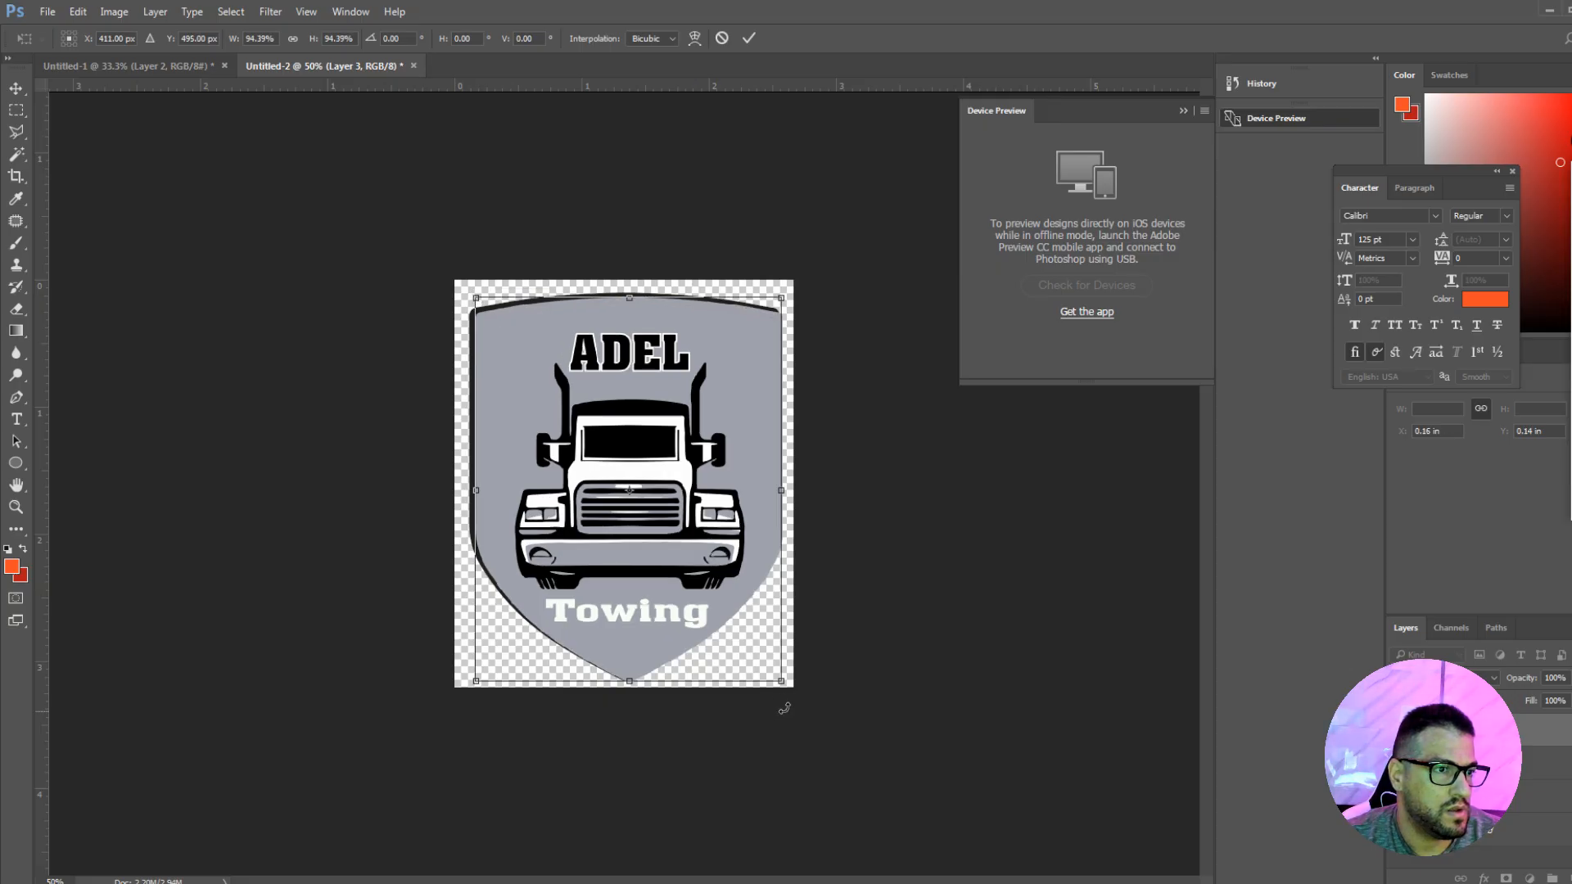
drag(785, 688, 770, 678)
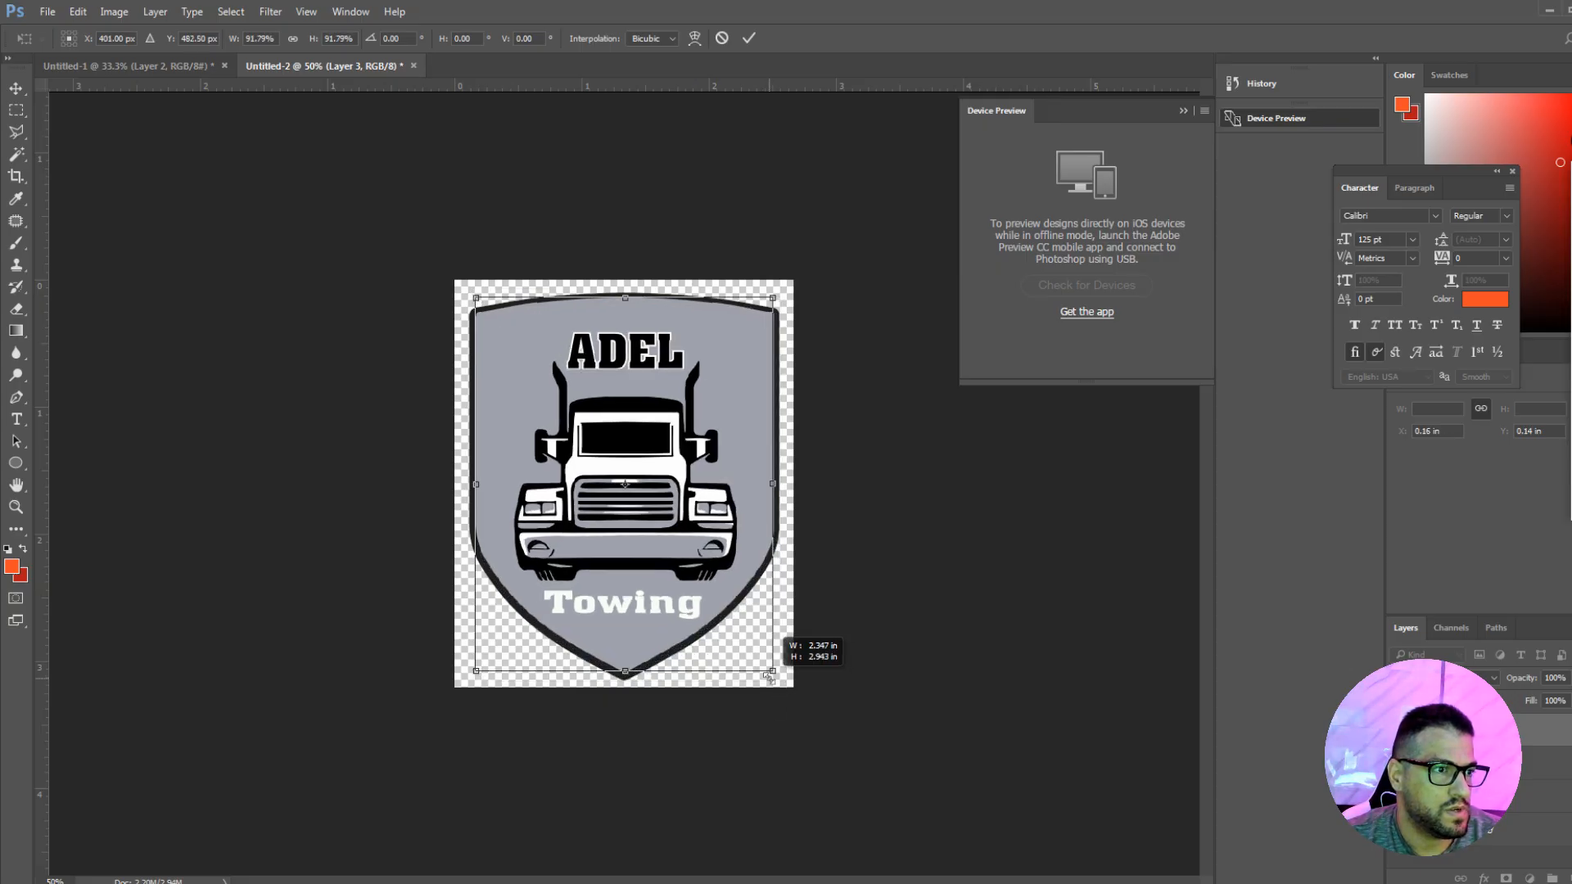
drag(627, 671, 627, 672)
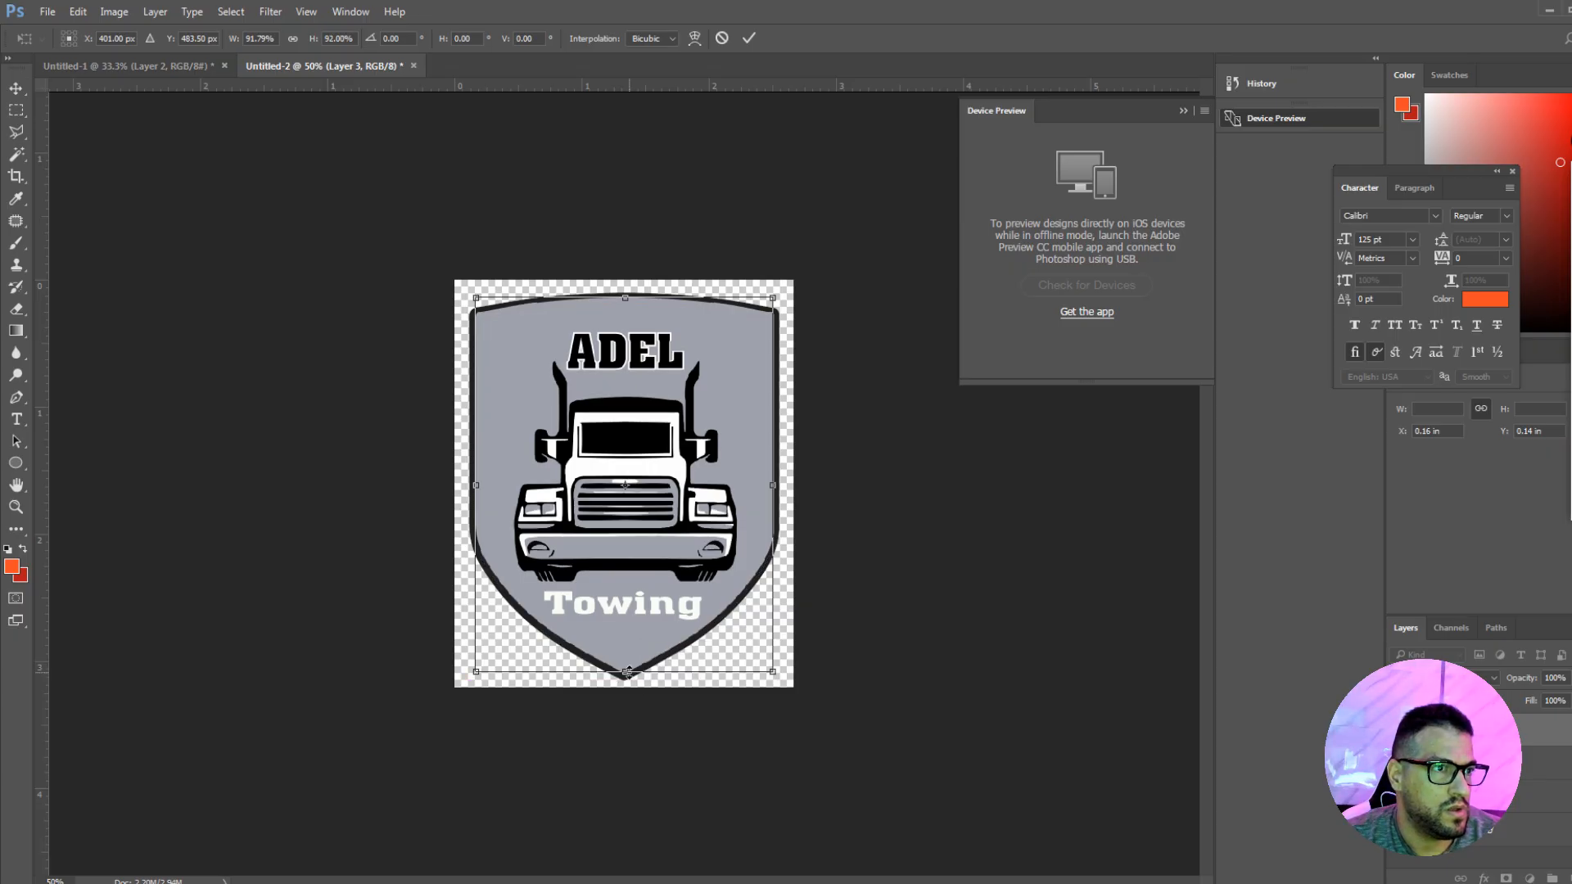
key(Return)
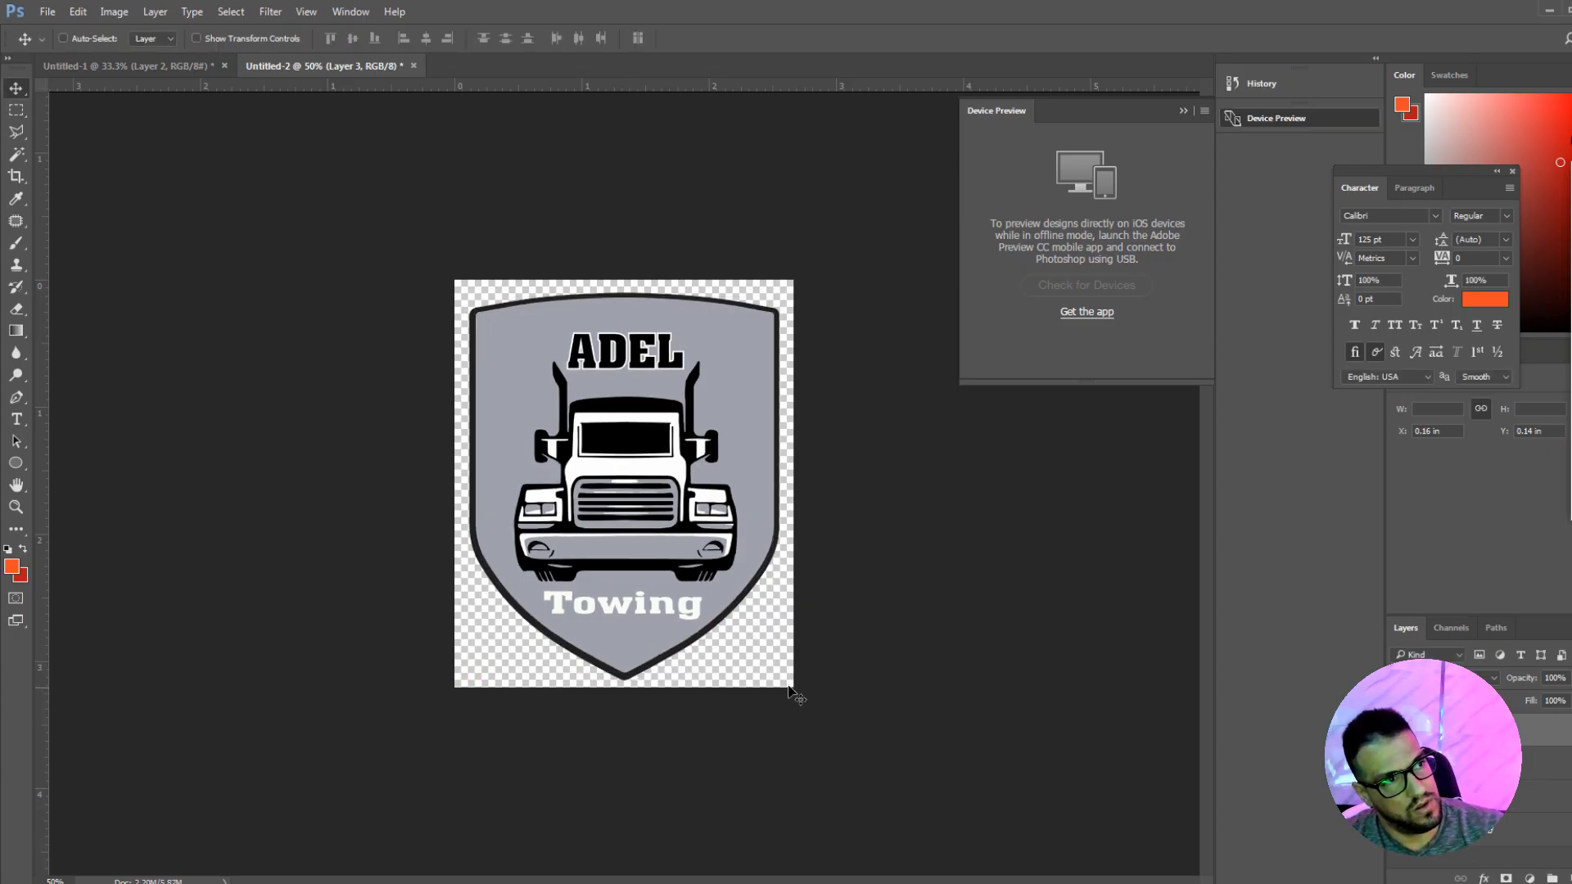
Save the grey shield logo as a PNG file named logo-small-gray in the adel-towing folder.
key(ctrl)
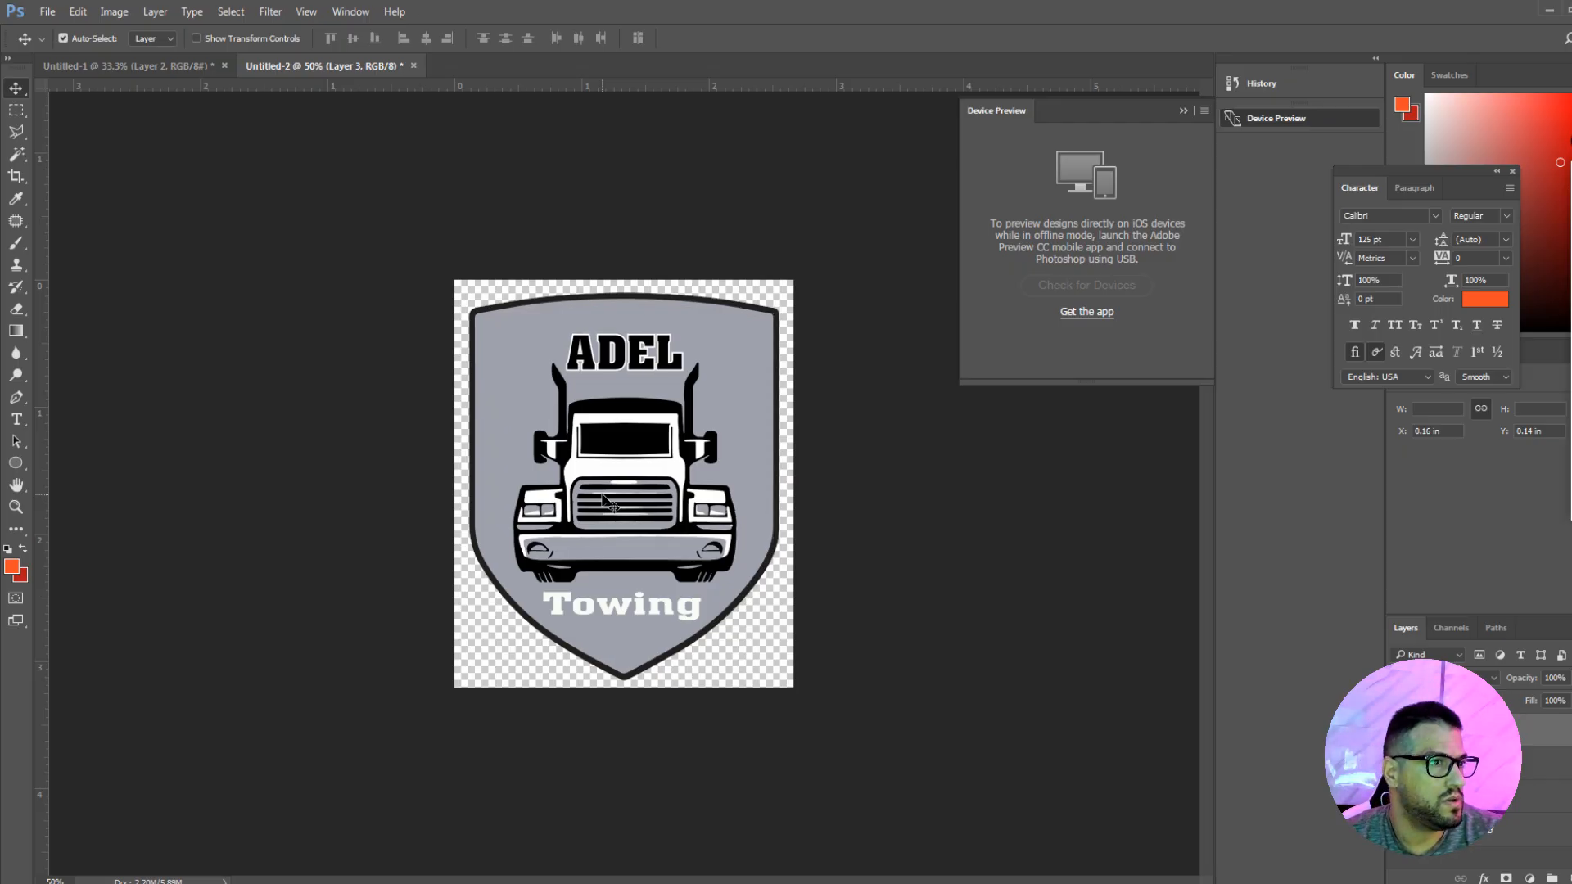
click(605, 505)
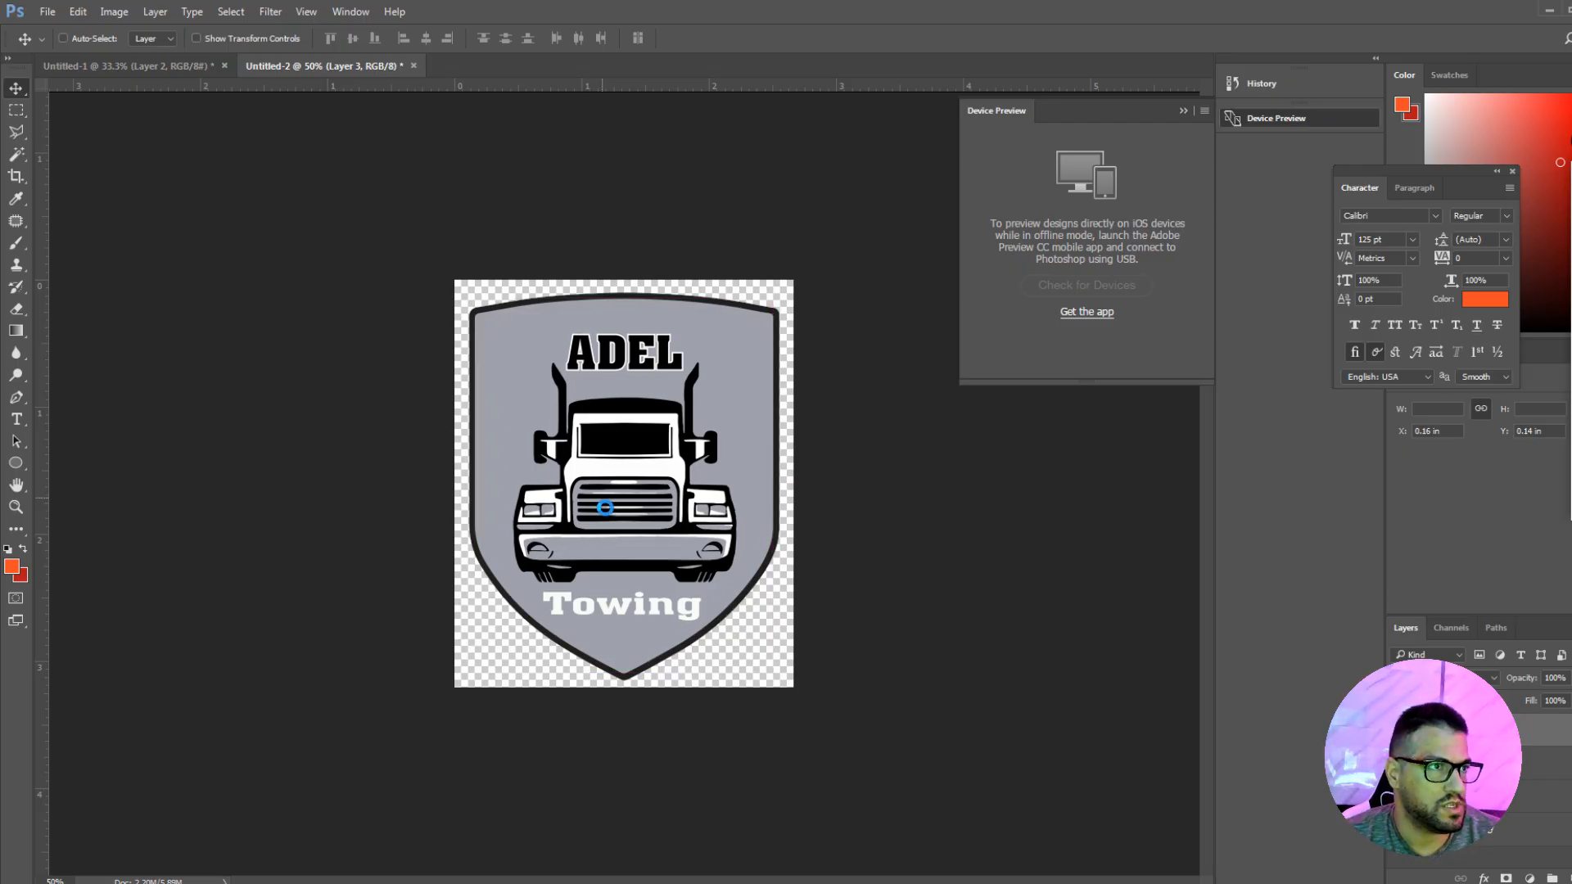
key(ctrl+shift+s)
click(241, 651)
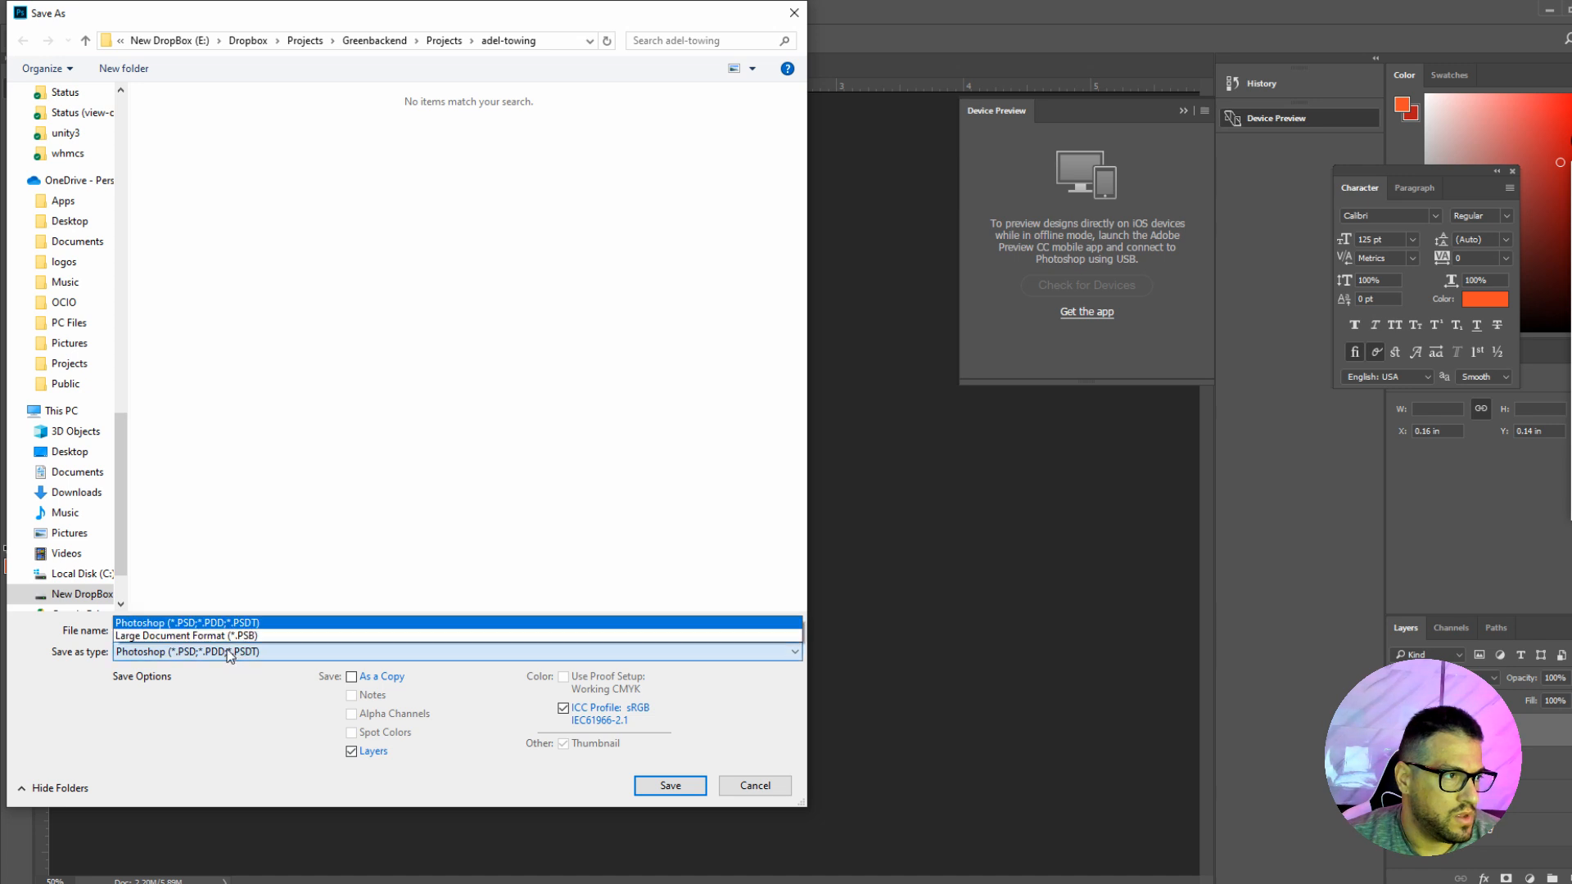
click(154, 584)
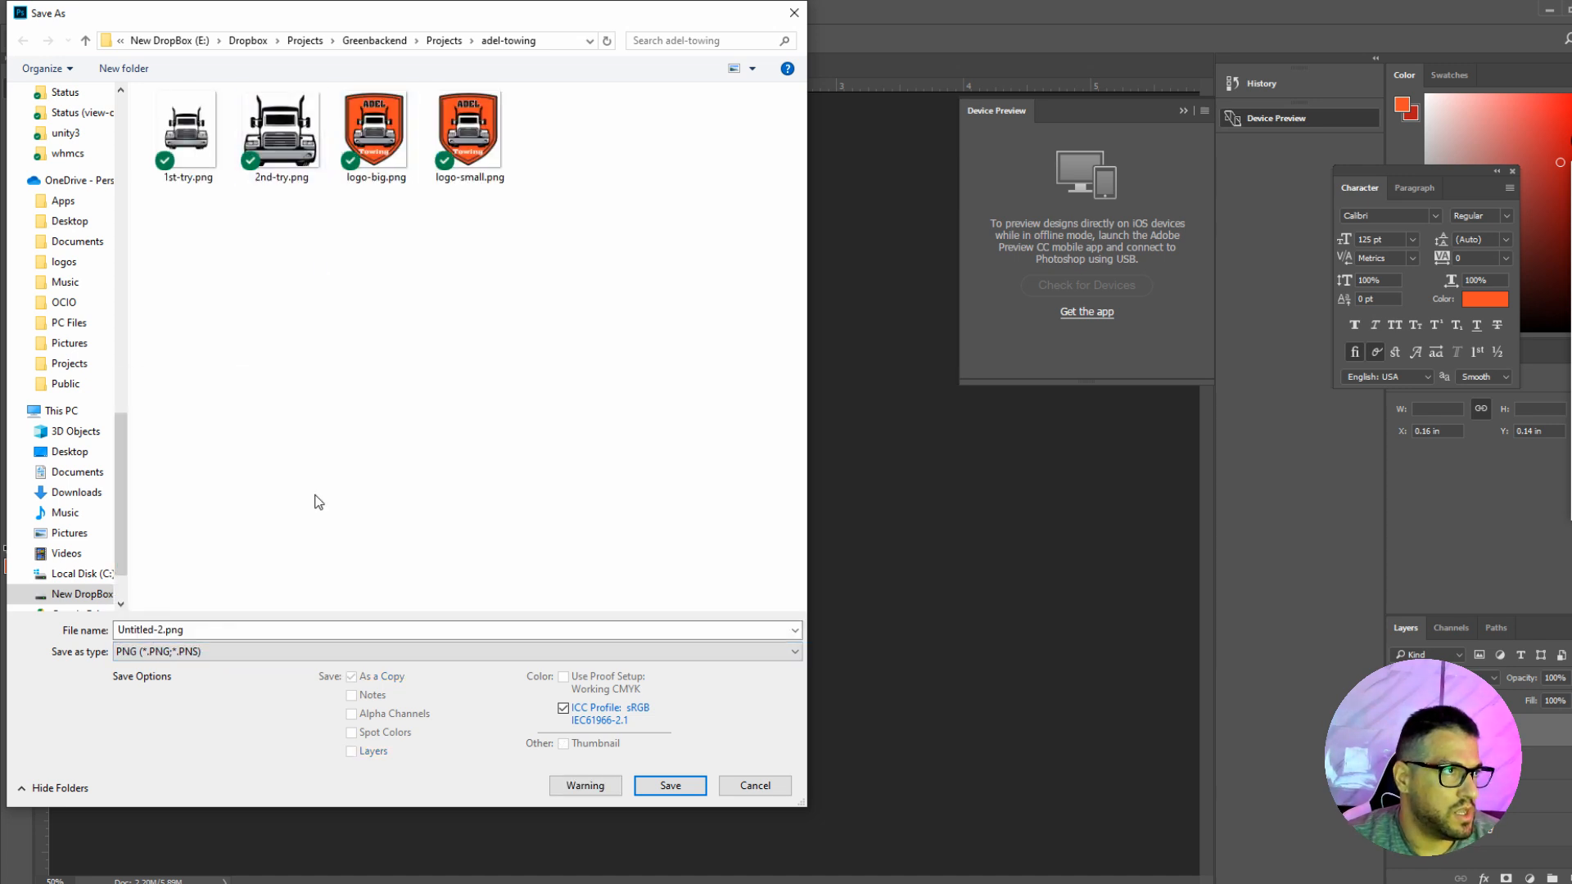
click(507, 174)
click(166, 630)
double_click(166, 631)
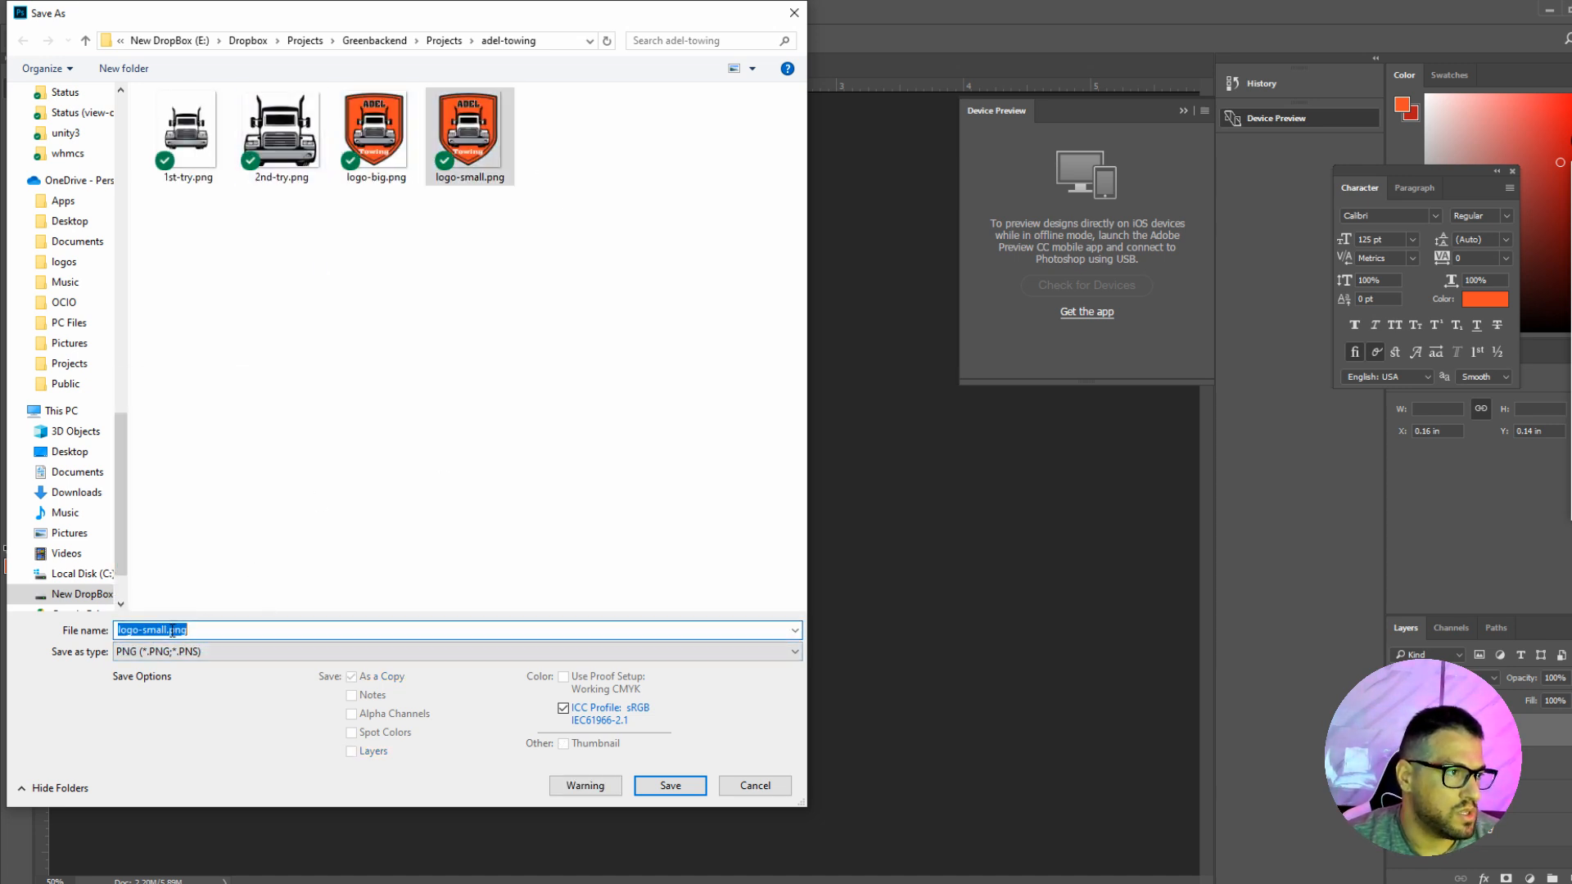
click(166, 630)
drag(167, 630, 297, 646)
text(-gray)
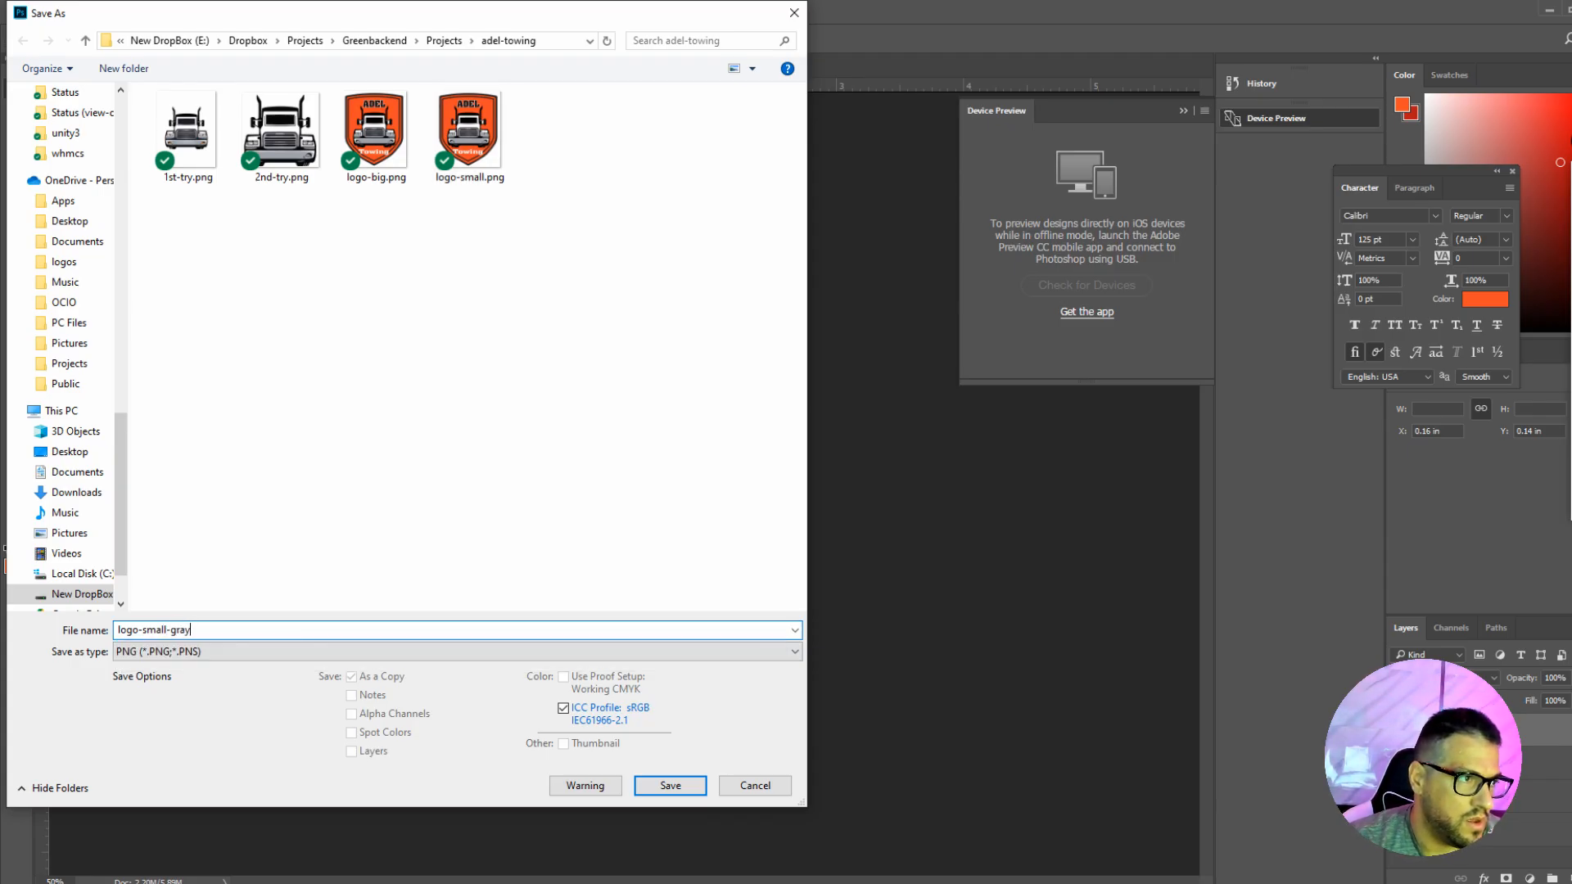
key(Return)
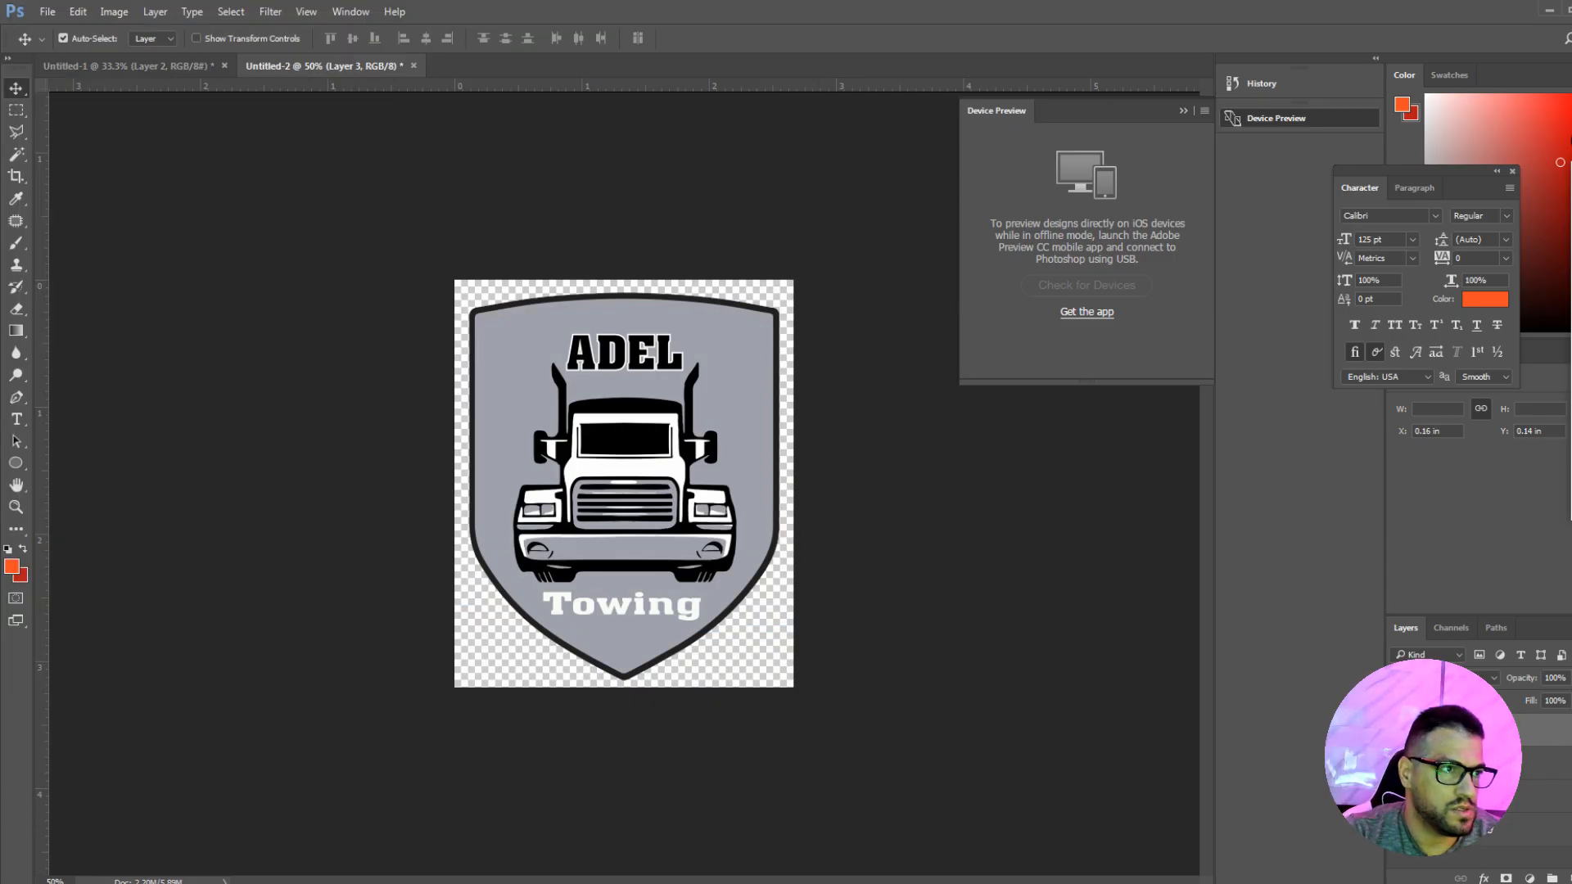
click(880, 280)
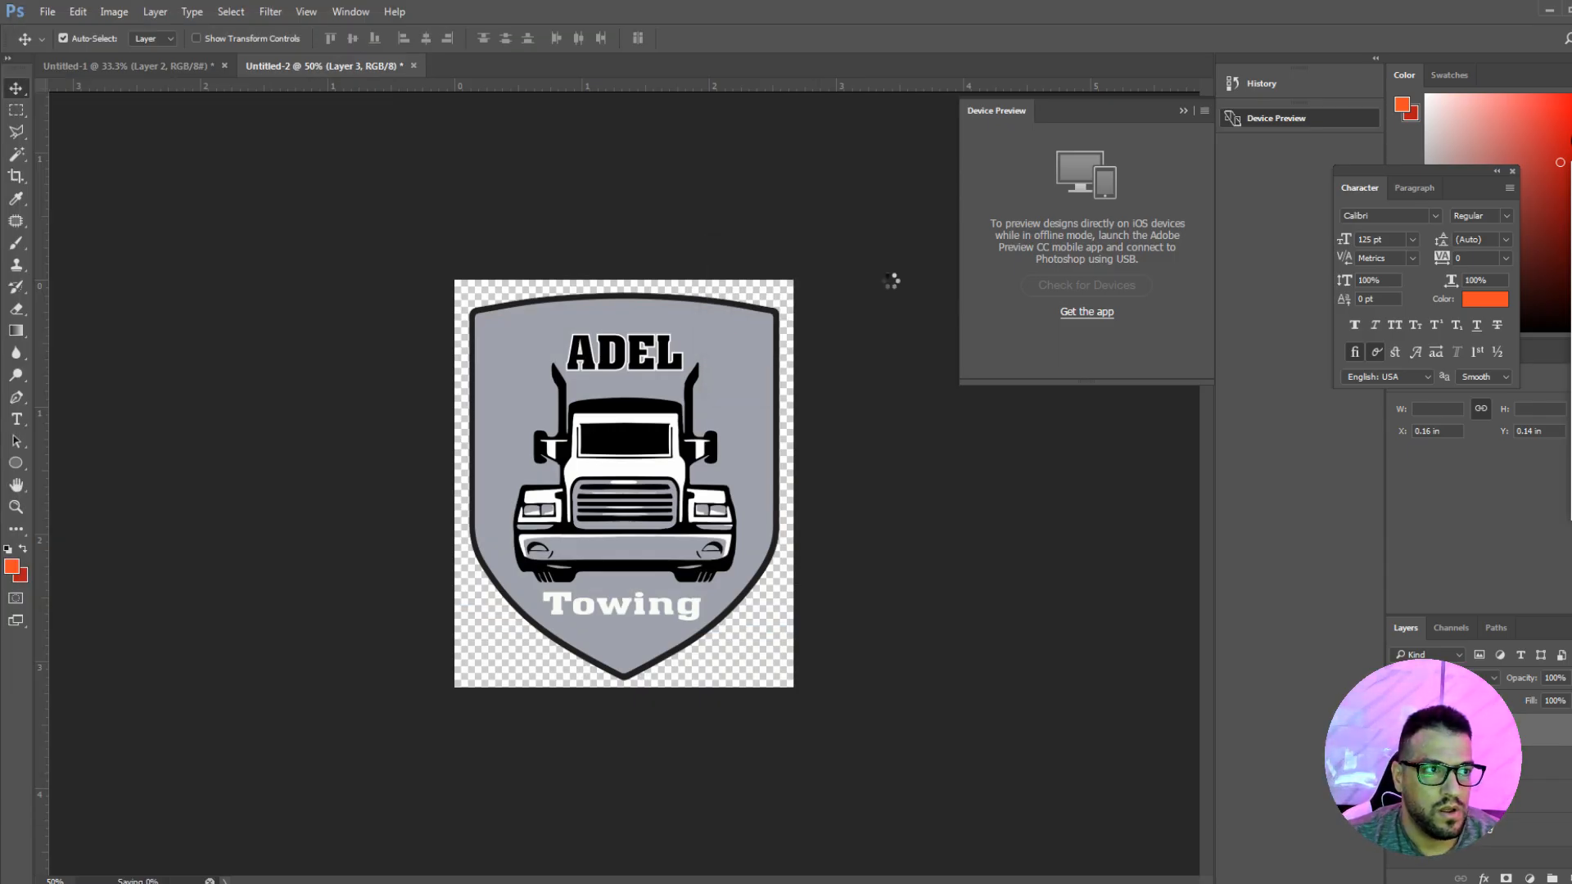
Create a new 1200 by 1200 pixel document at 300 pixels per inch with a transparent background.
click(1549, 11)
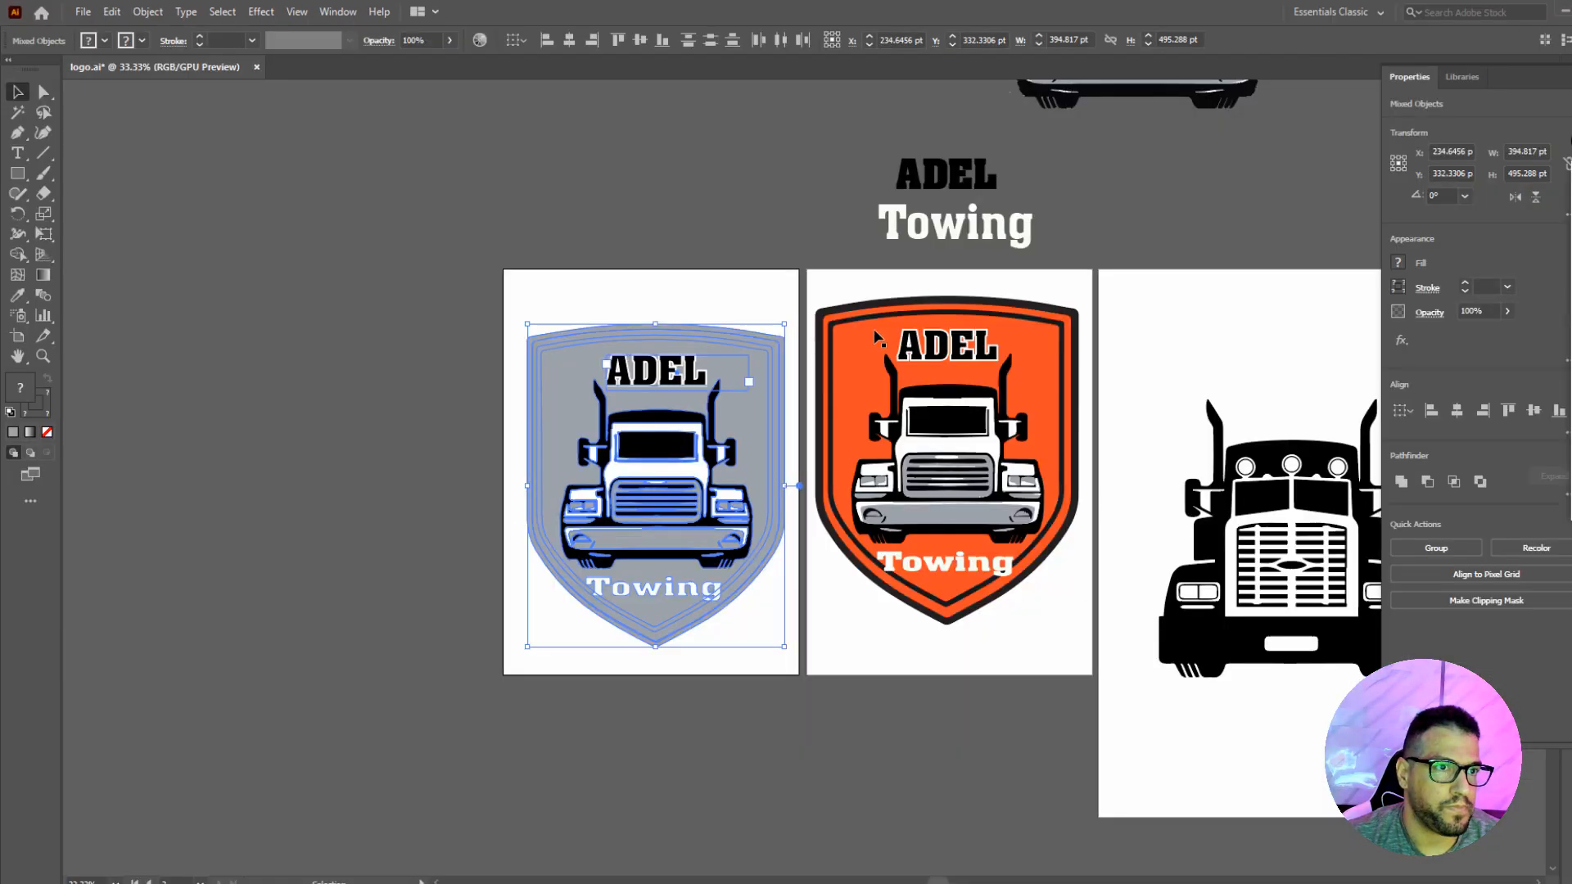
click(437, 783)
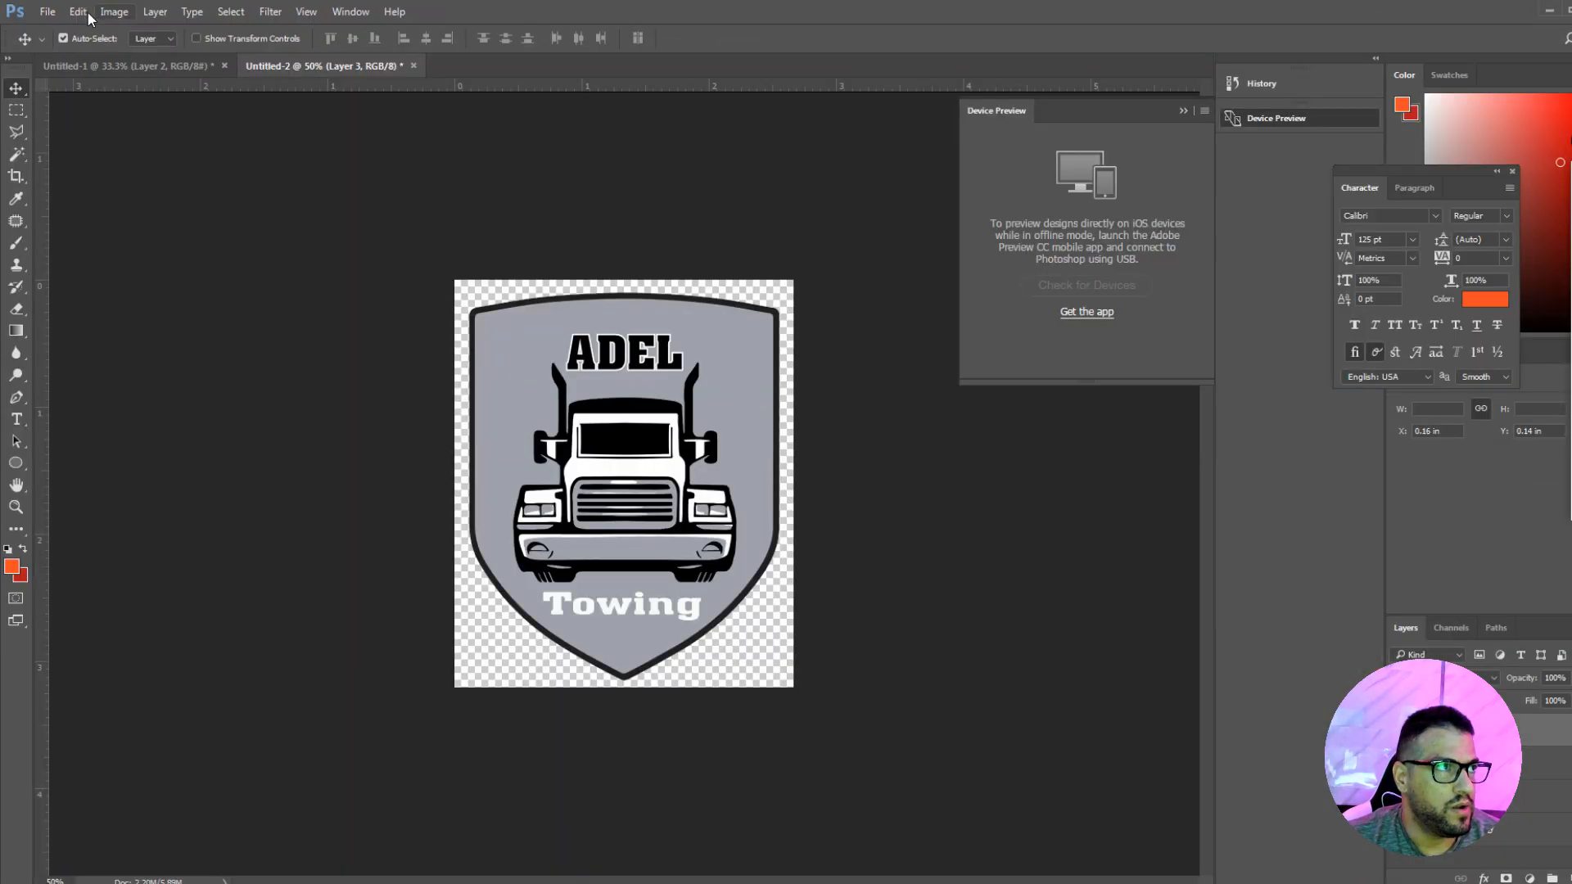
click(47, 11)
click(64, 30)
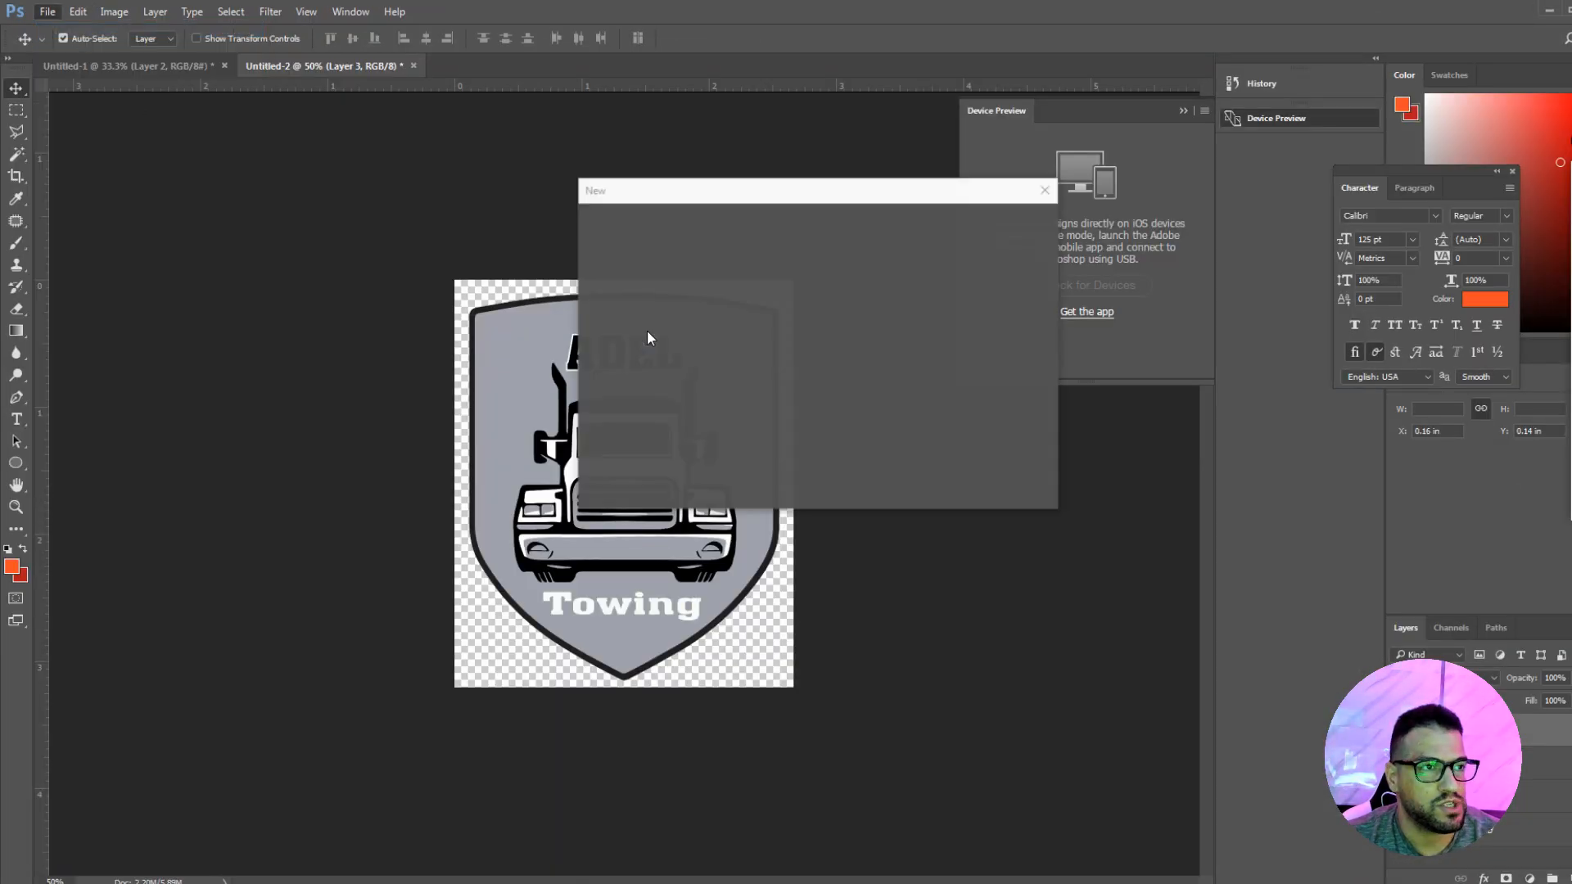
double_click(741, 290)
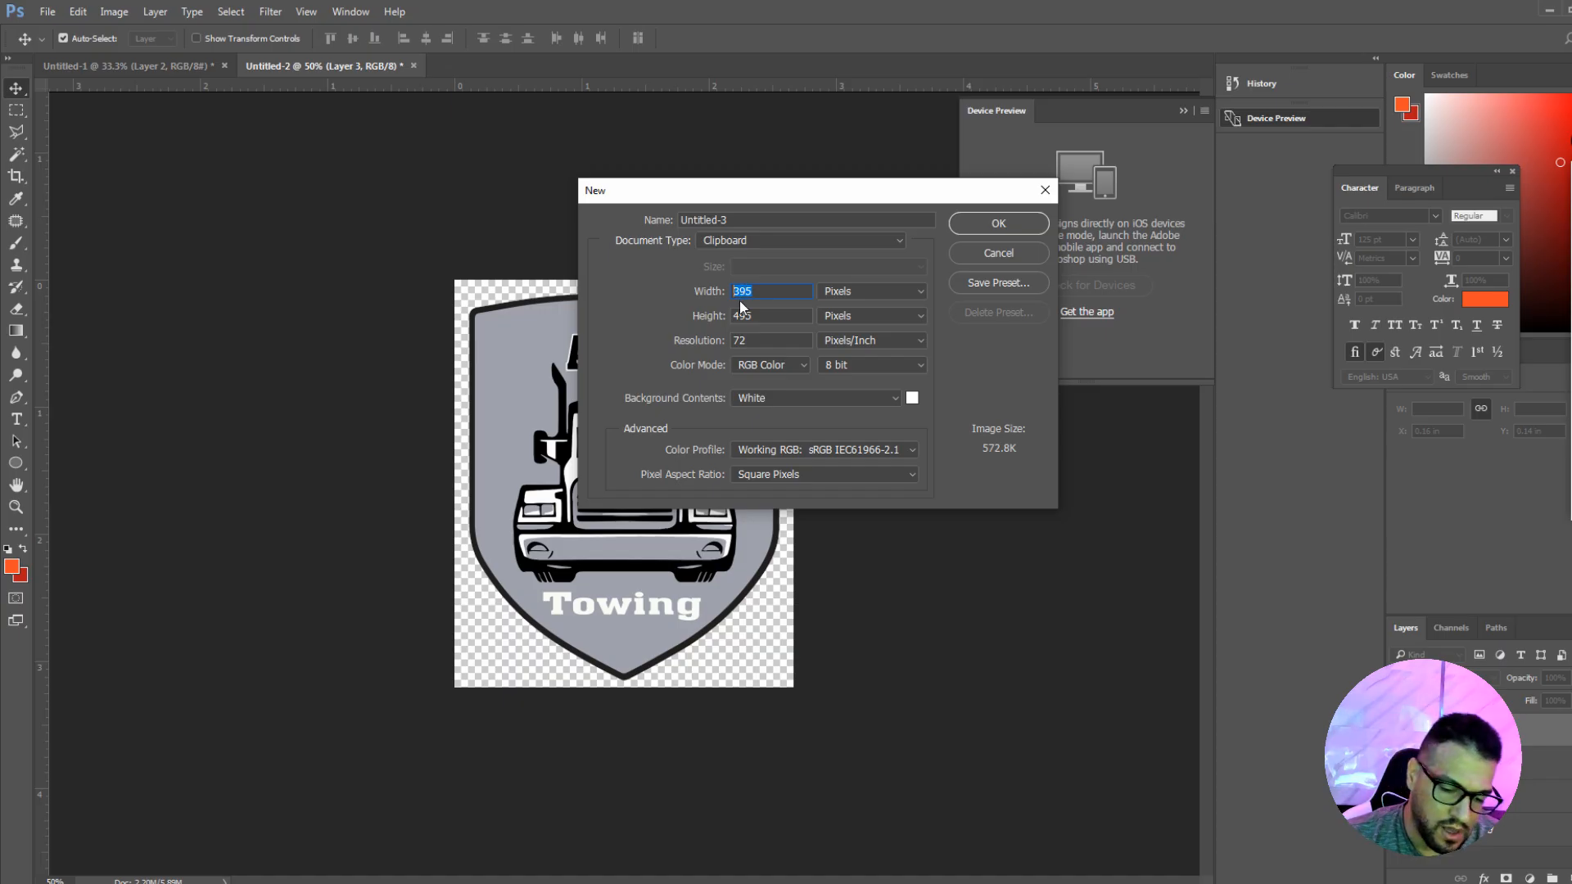
text(1200)
key(Tab)
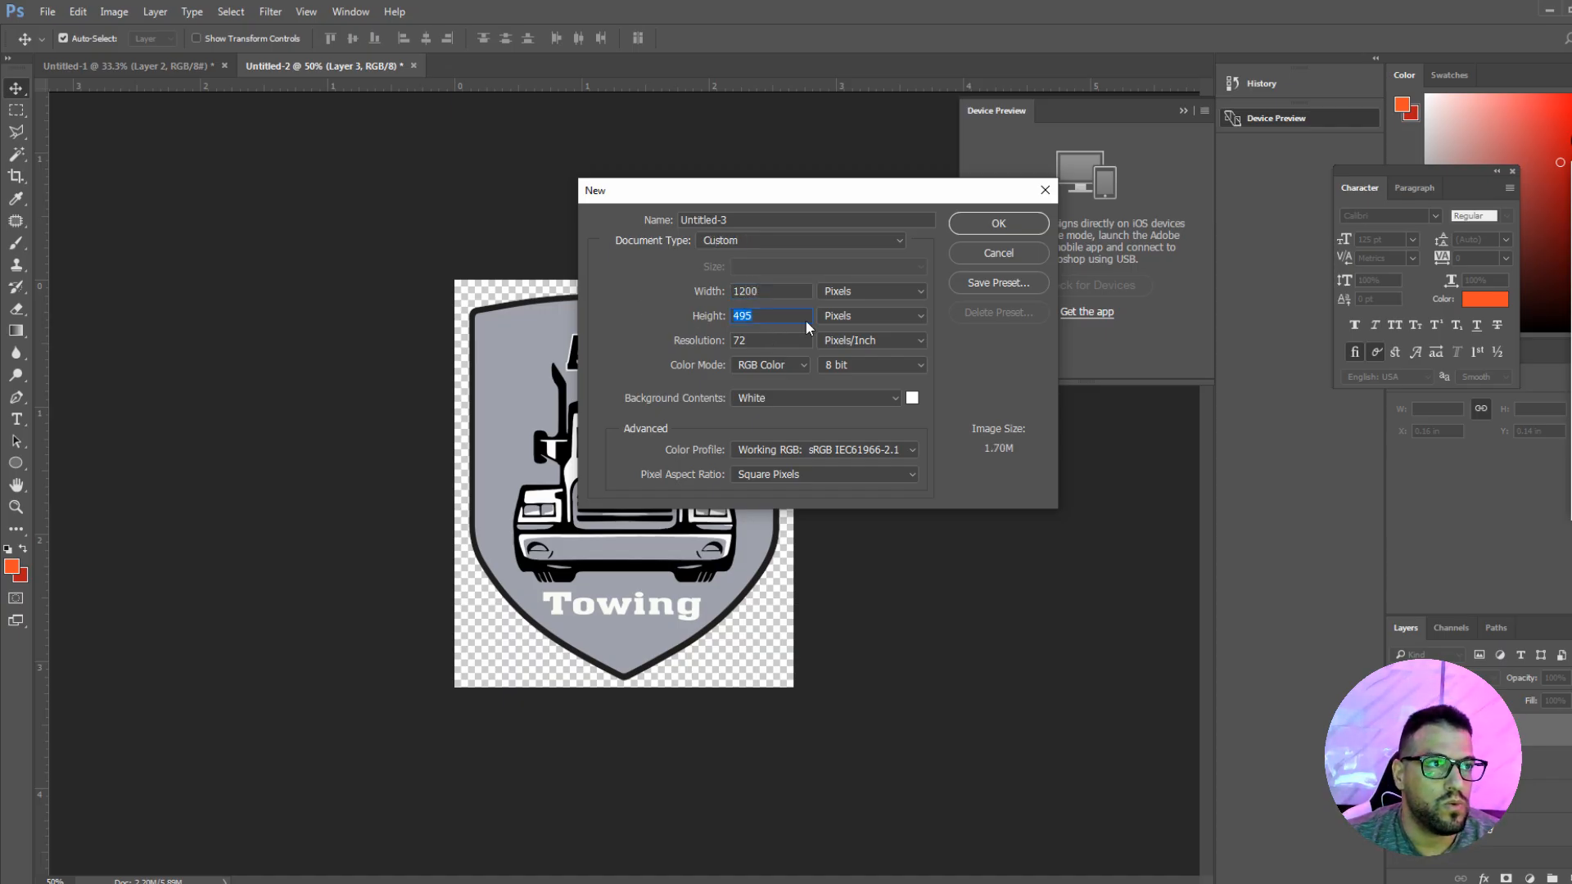
text(1200)
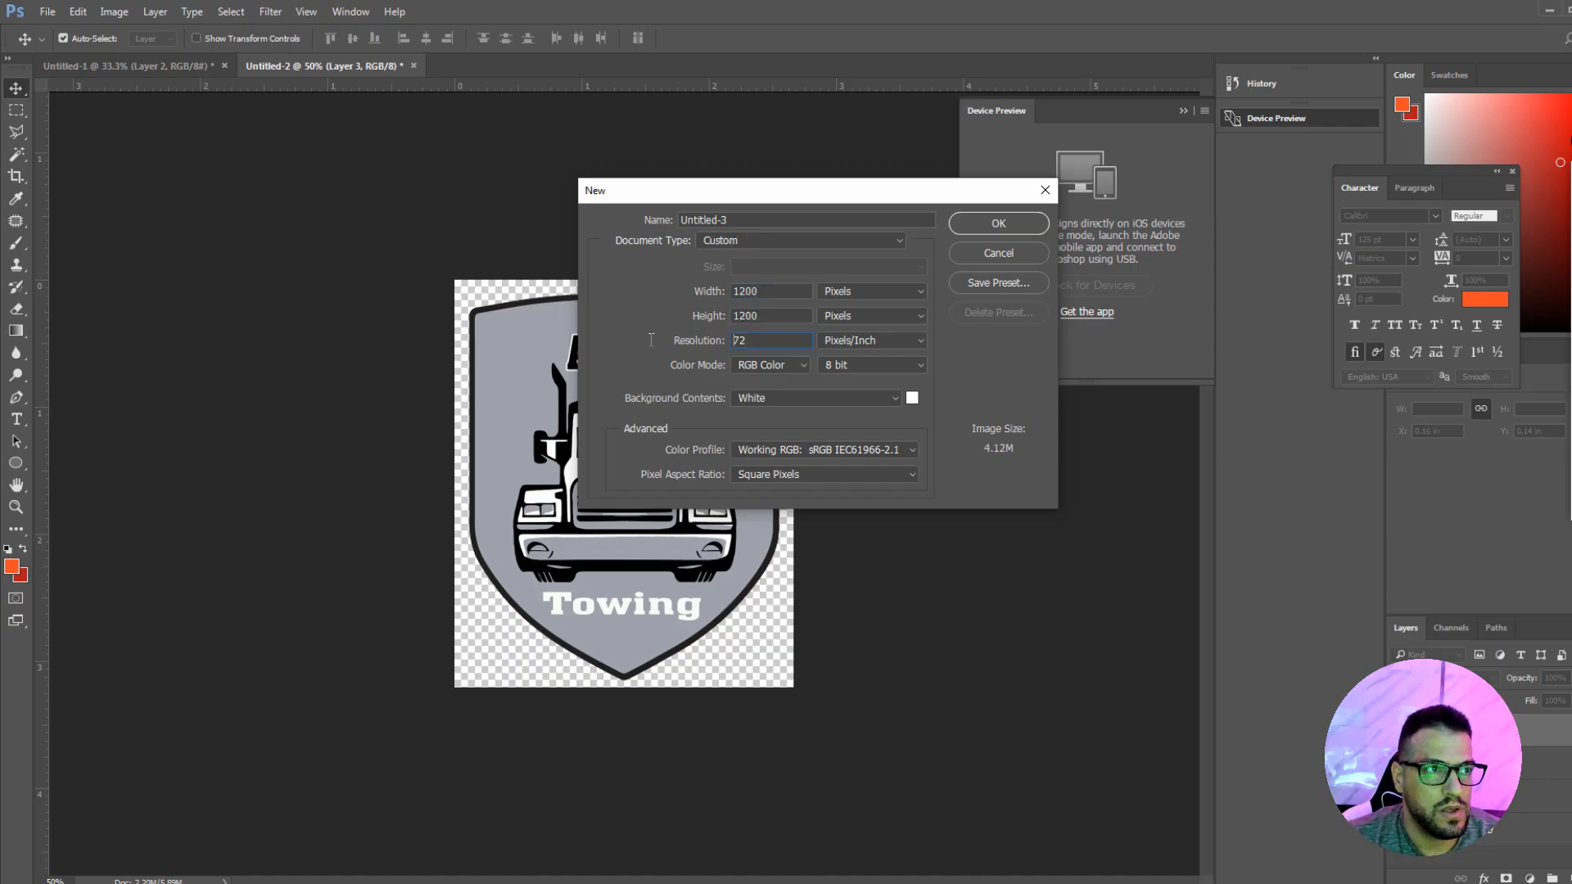
text(300)
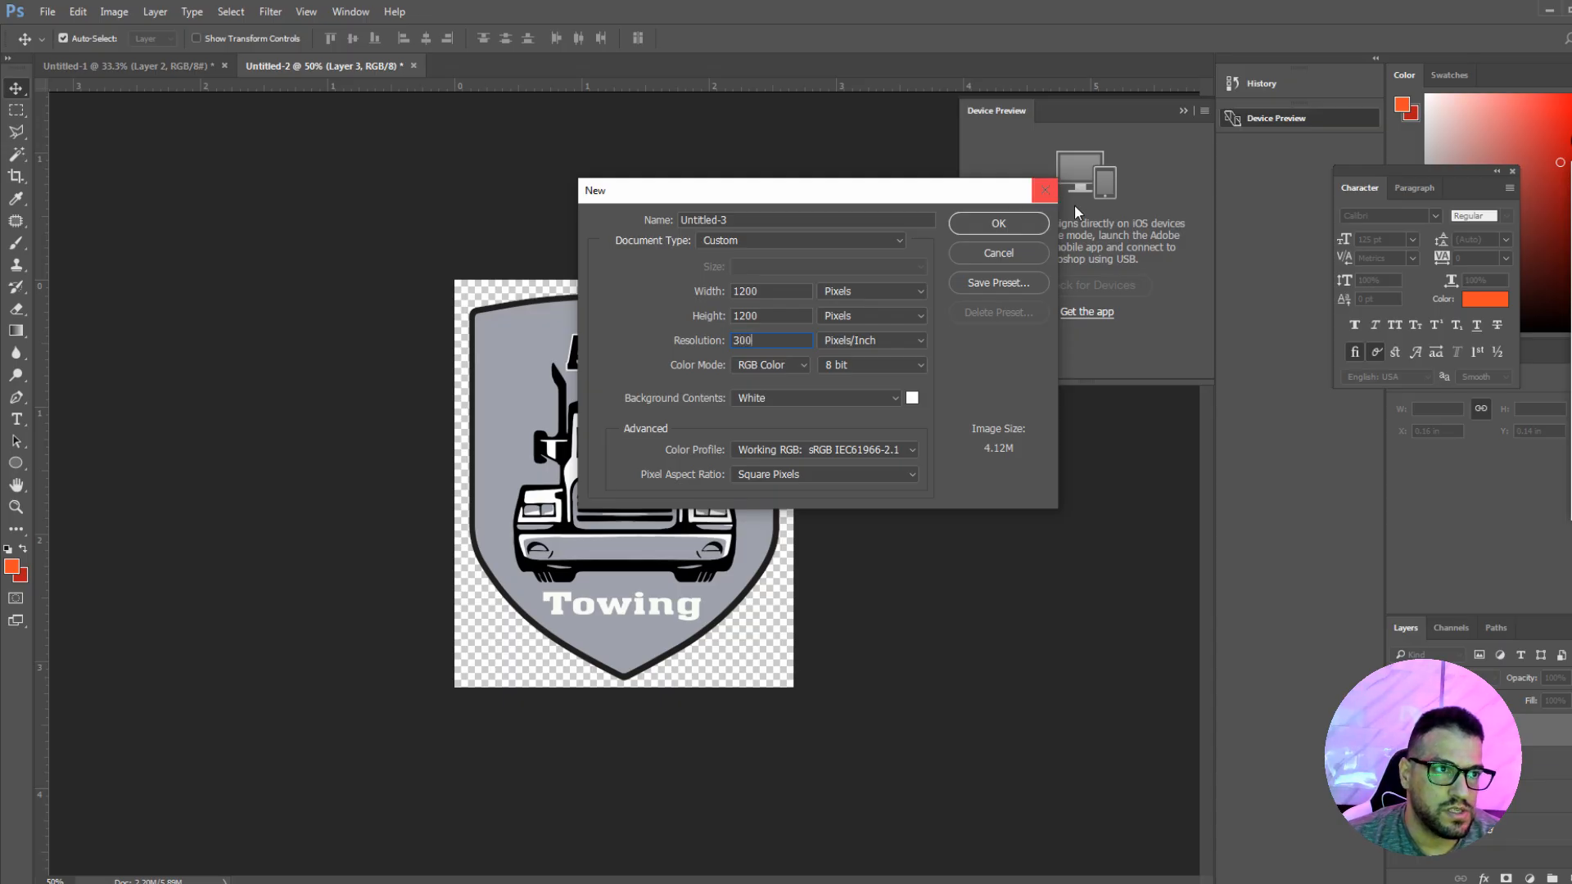
click(843, 399)
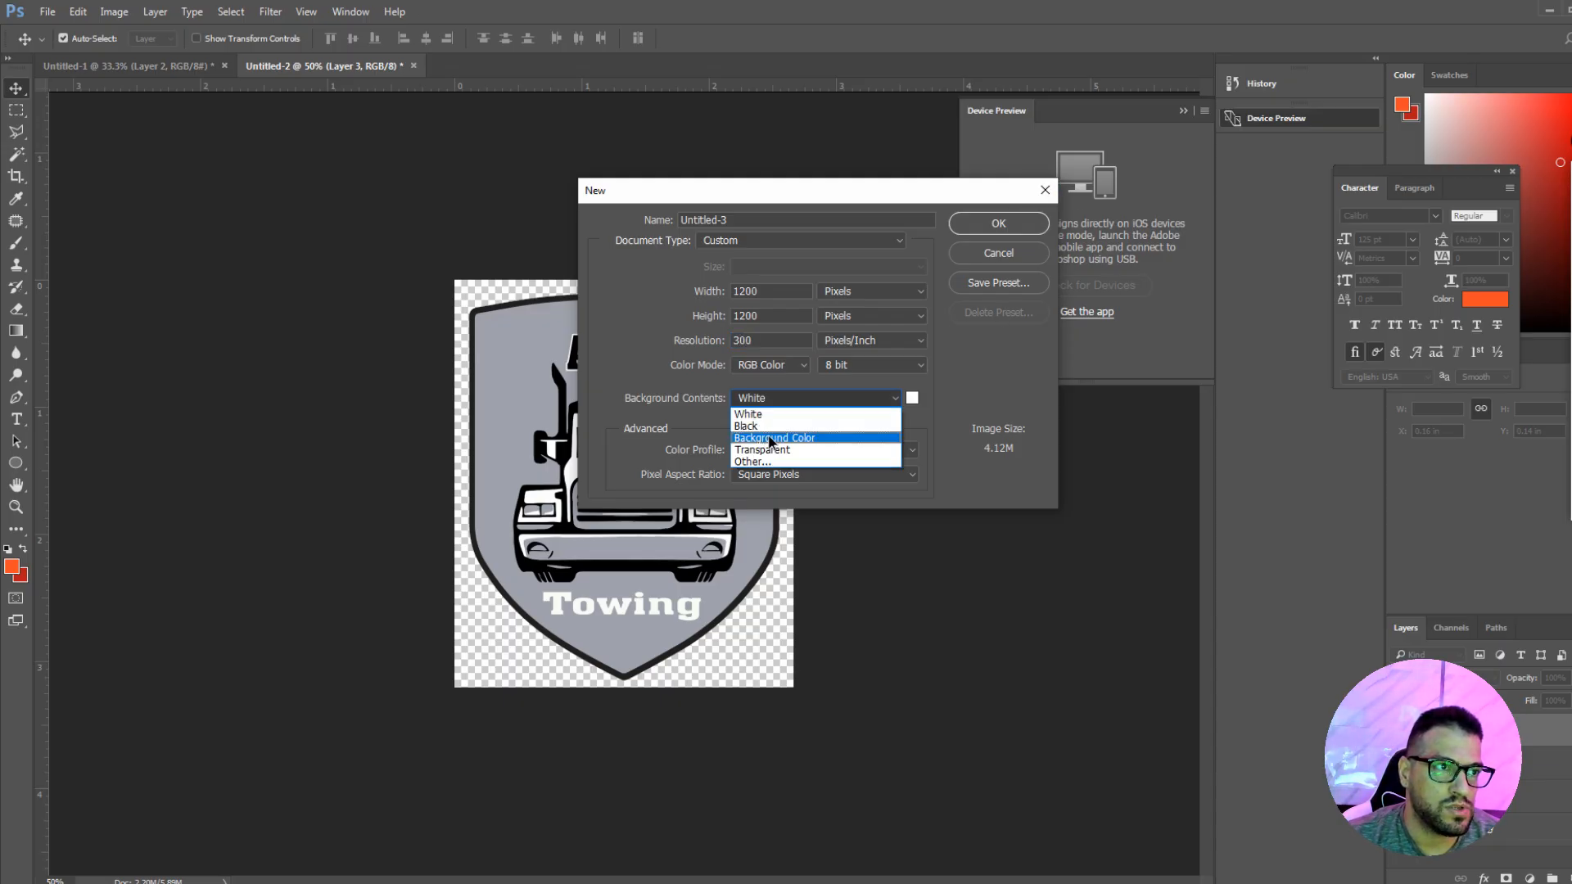
click(769, 450)
click(1011, 224)
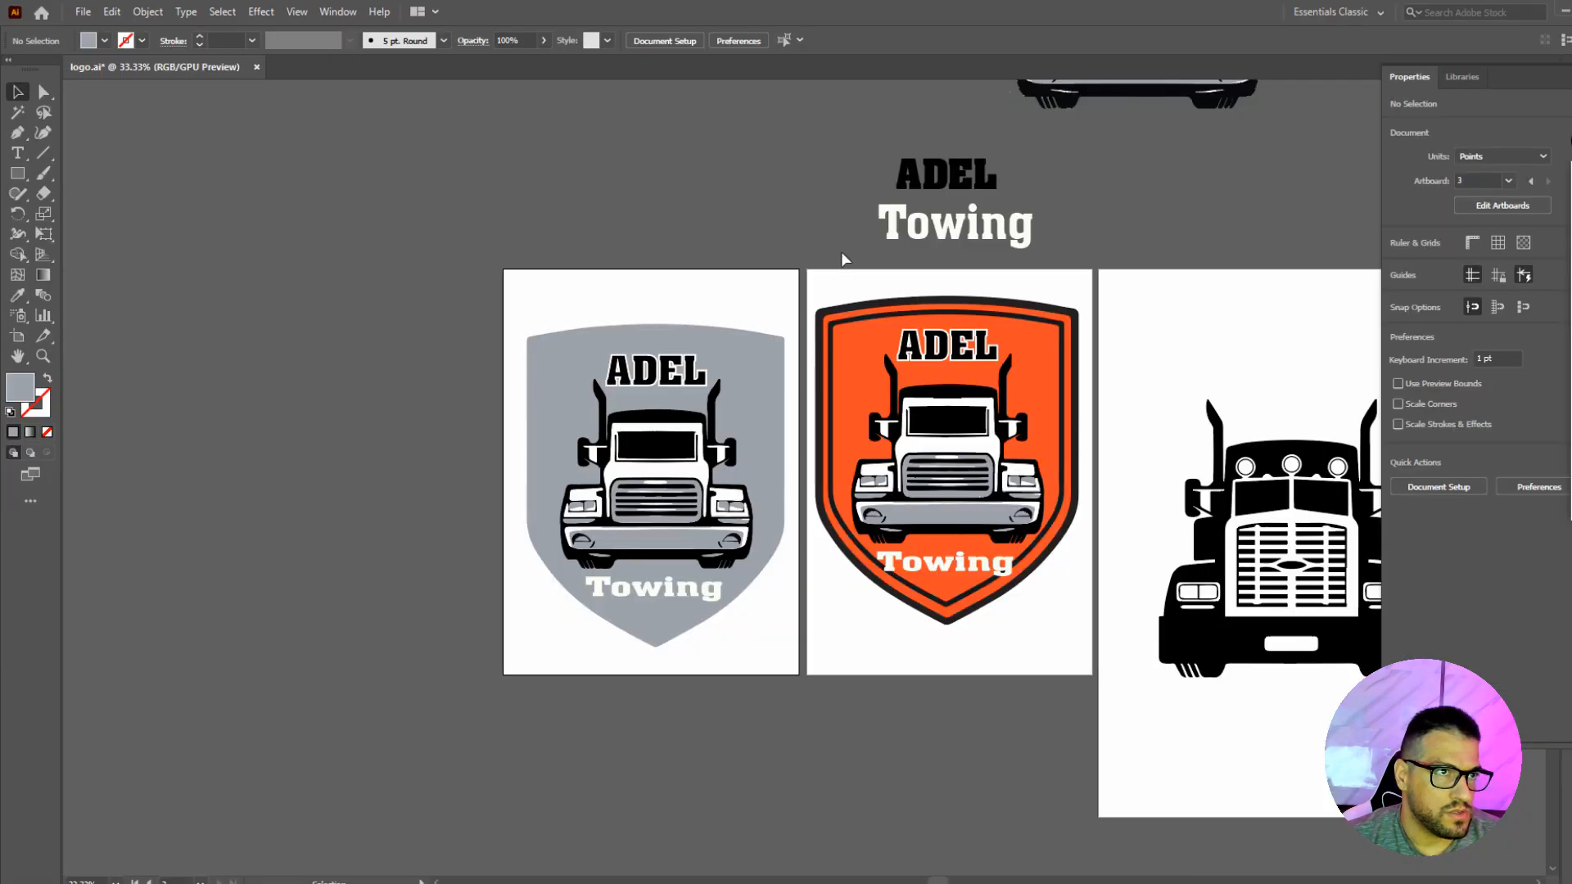
Copy the complete orange shield logo from Illustrator and paste it as pixels into the new Untitled-3 document in Photoshop.
drag(815, 293, 1078, 647)
key(v)
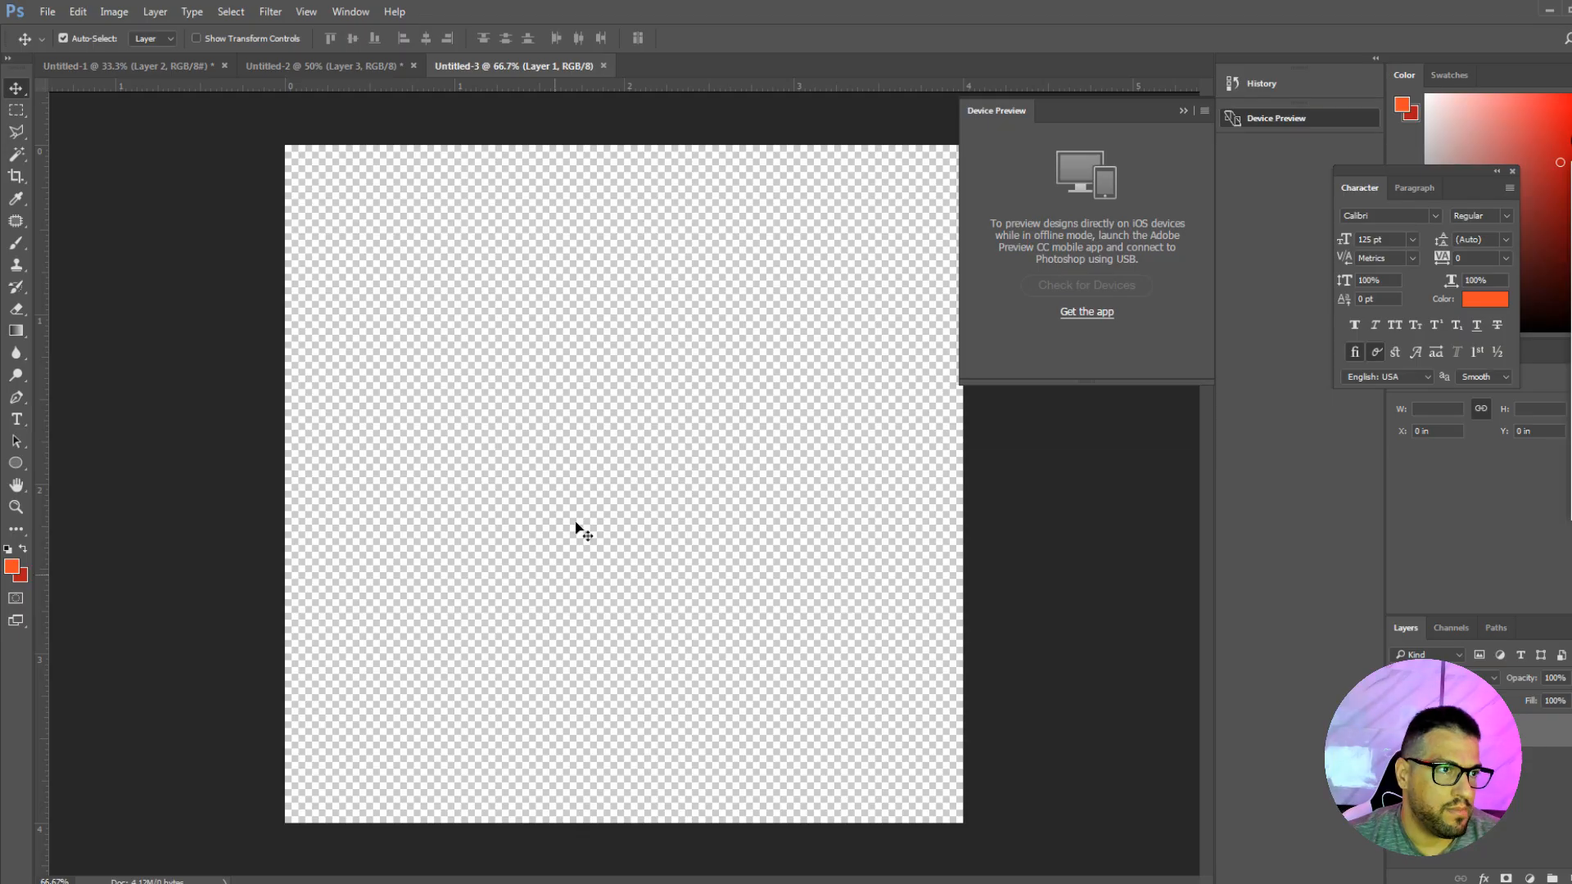
key(ctrl+v)
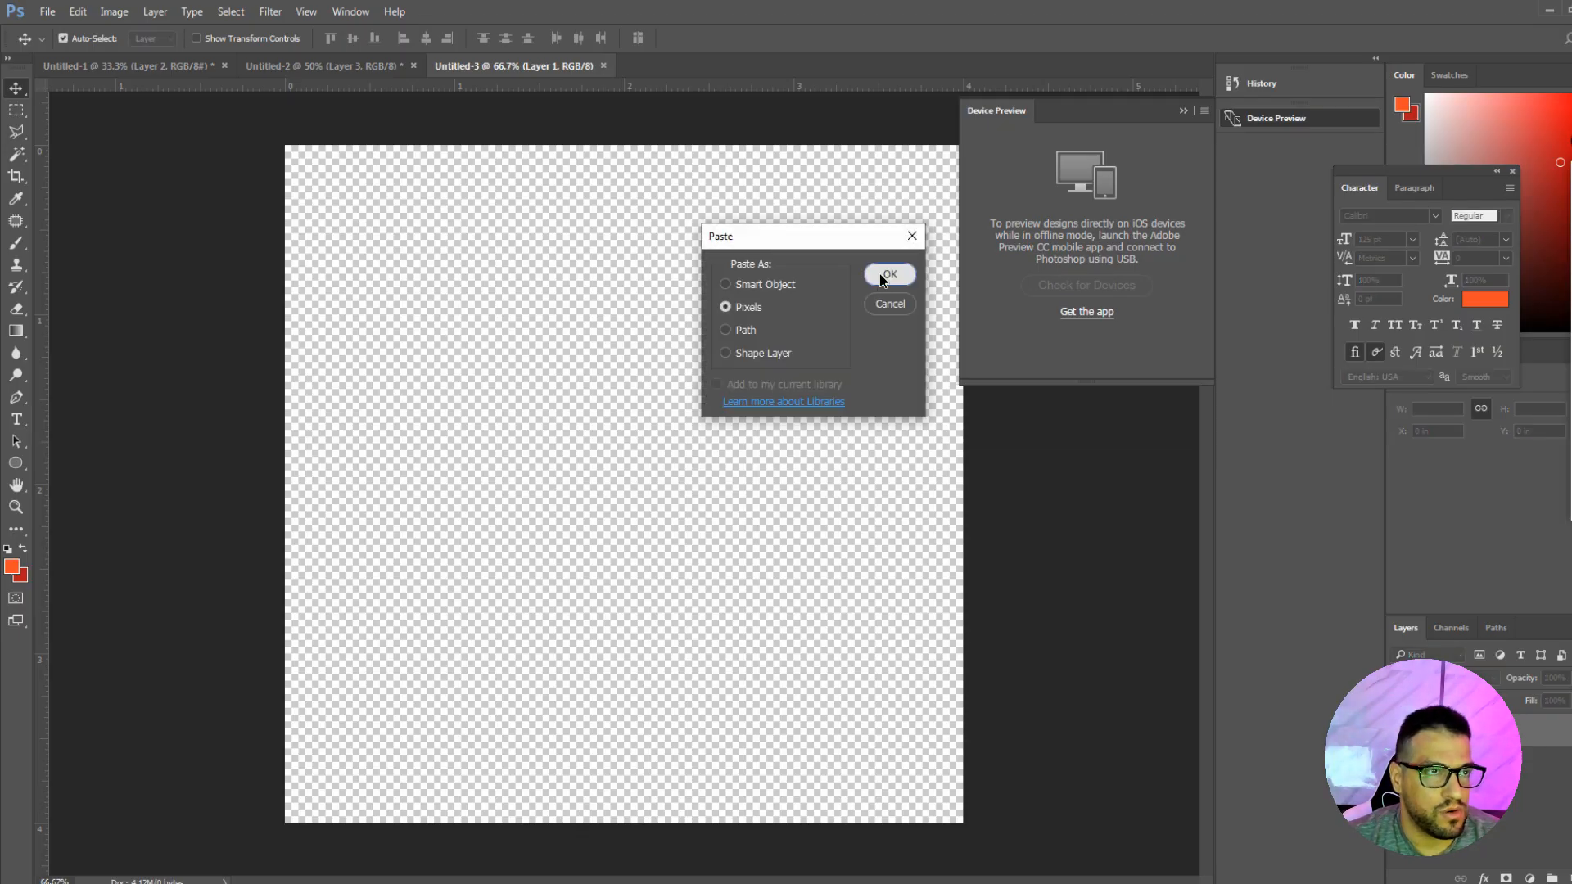
click(888, 275)
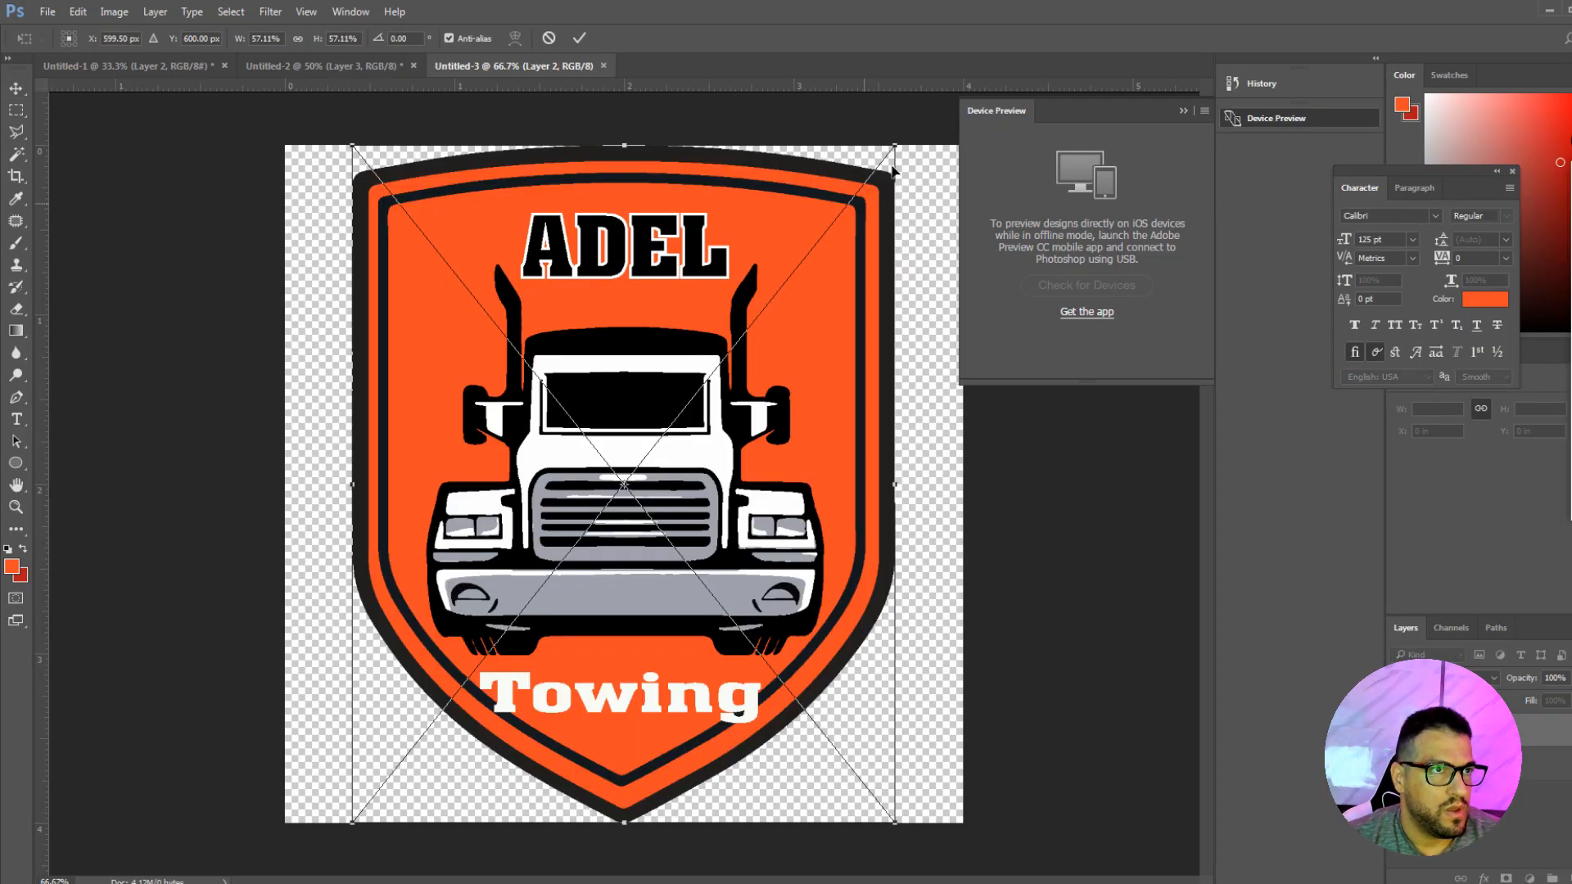
Scale the pasted orange logo to about 44.6% around its centre, leaving transparent margins around the shield.
drag(895, 145, 776, 293)
drag(710, 437, 776, 374)
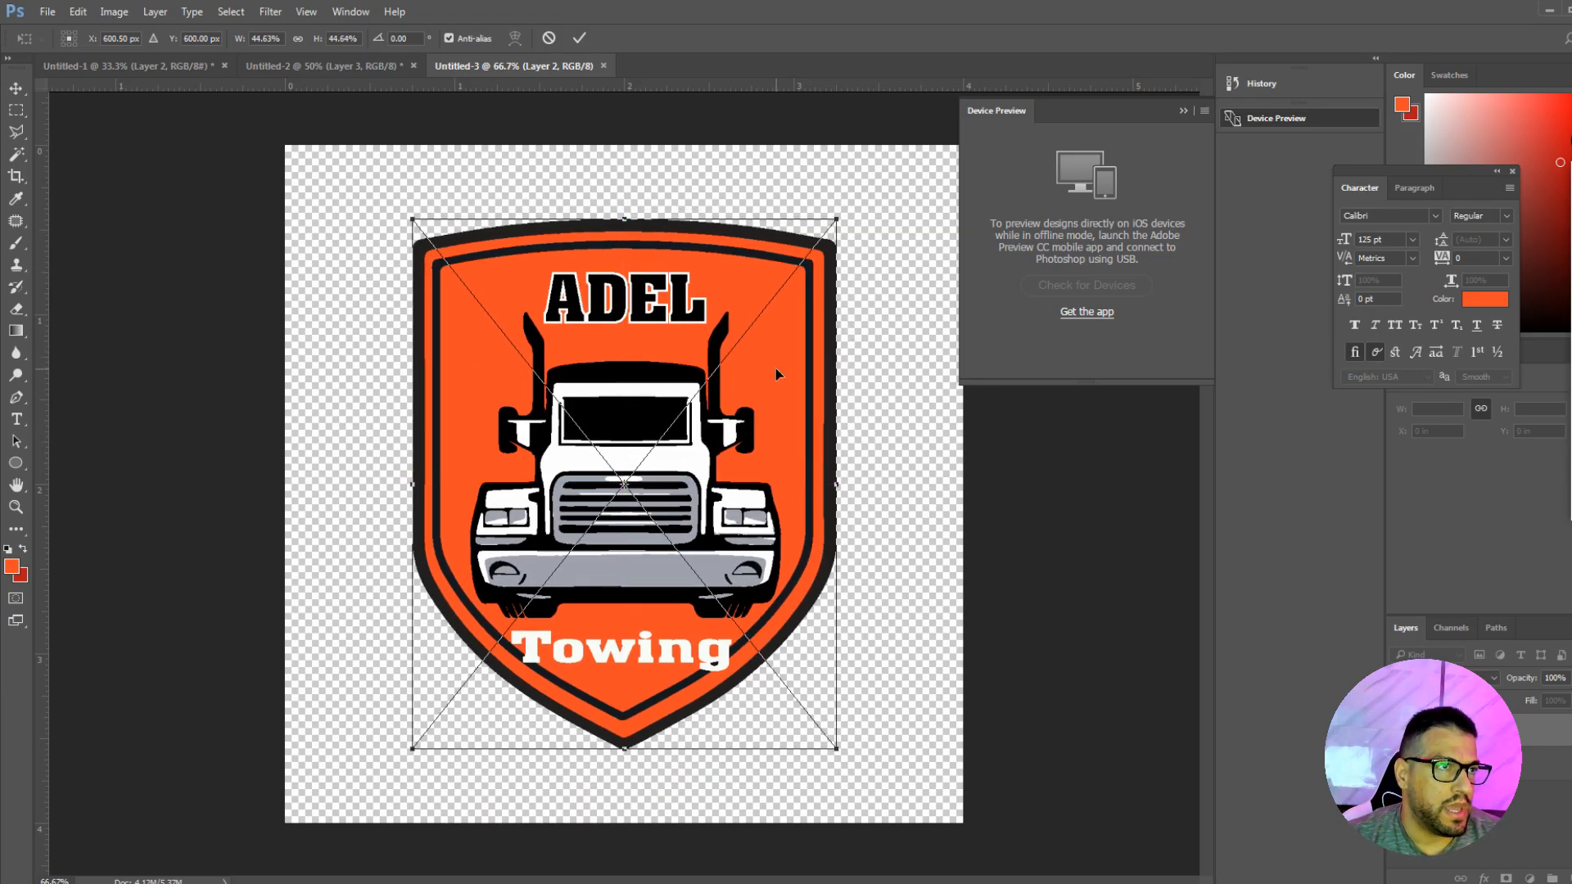
key(Return)
key(ctrl+minus)
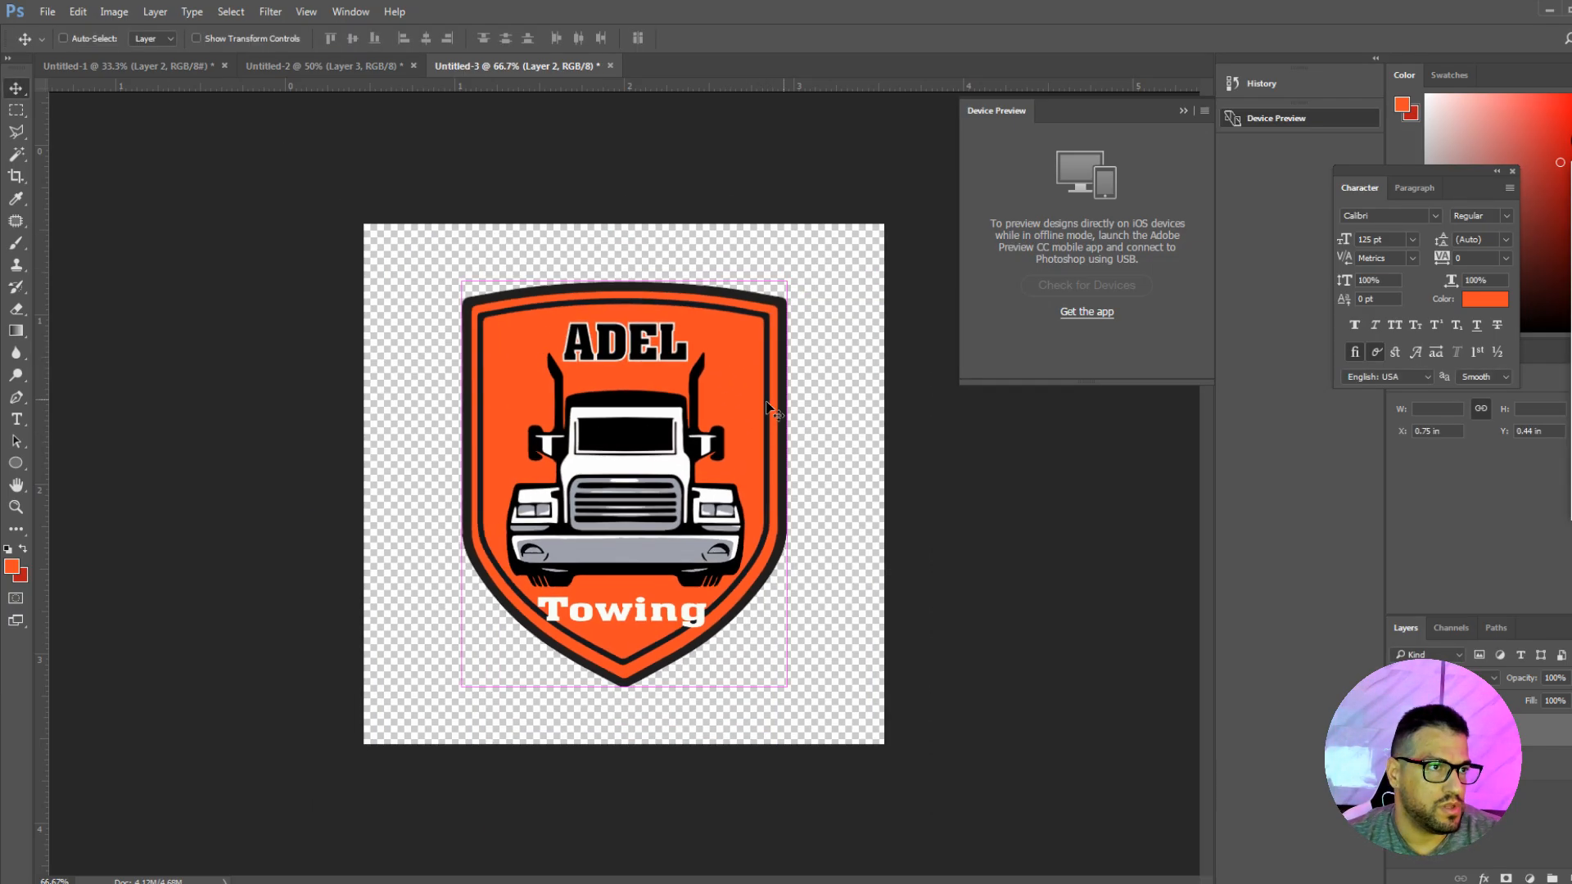
Draw an orange circle about 1199 px in diameter filling the canvas and lower its layer opacity to 40%.
click(16, 464)
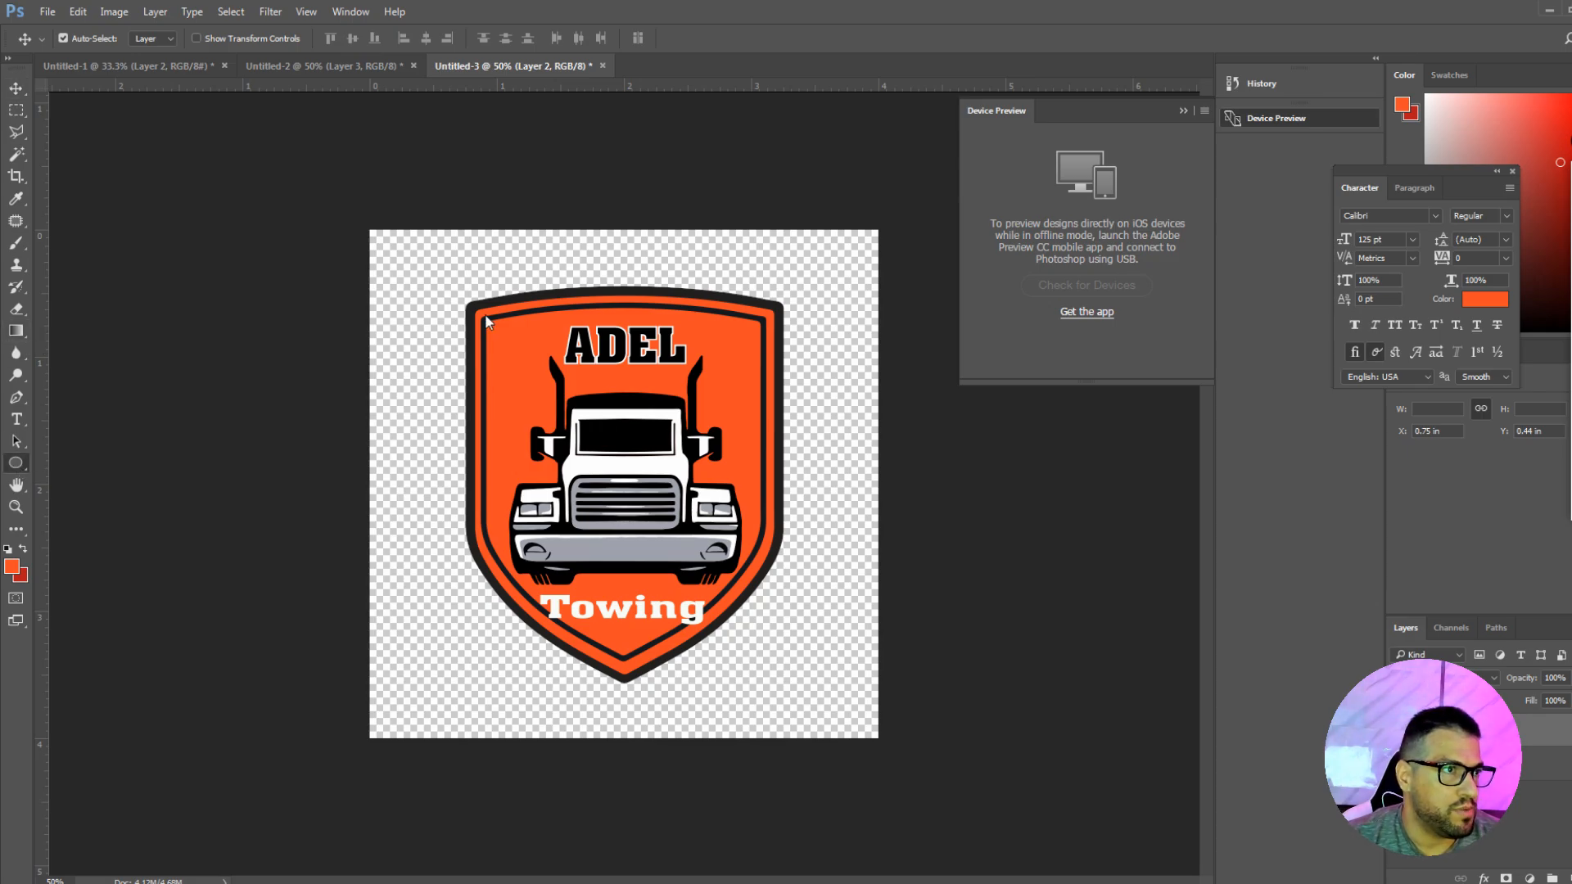
drag(472, 305, 795, 626)
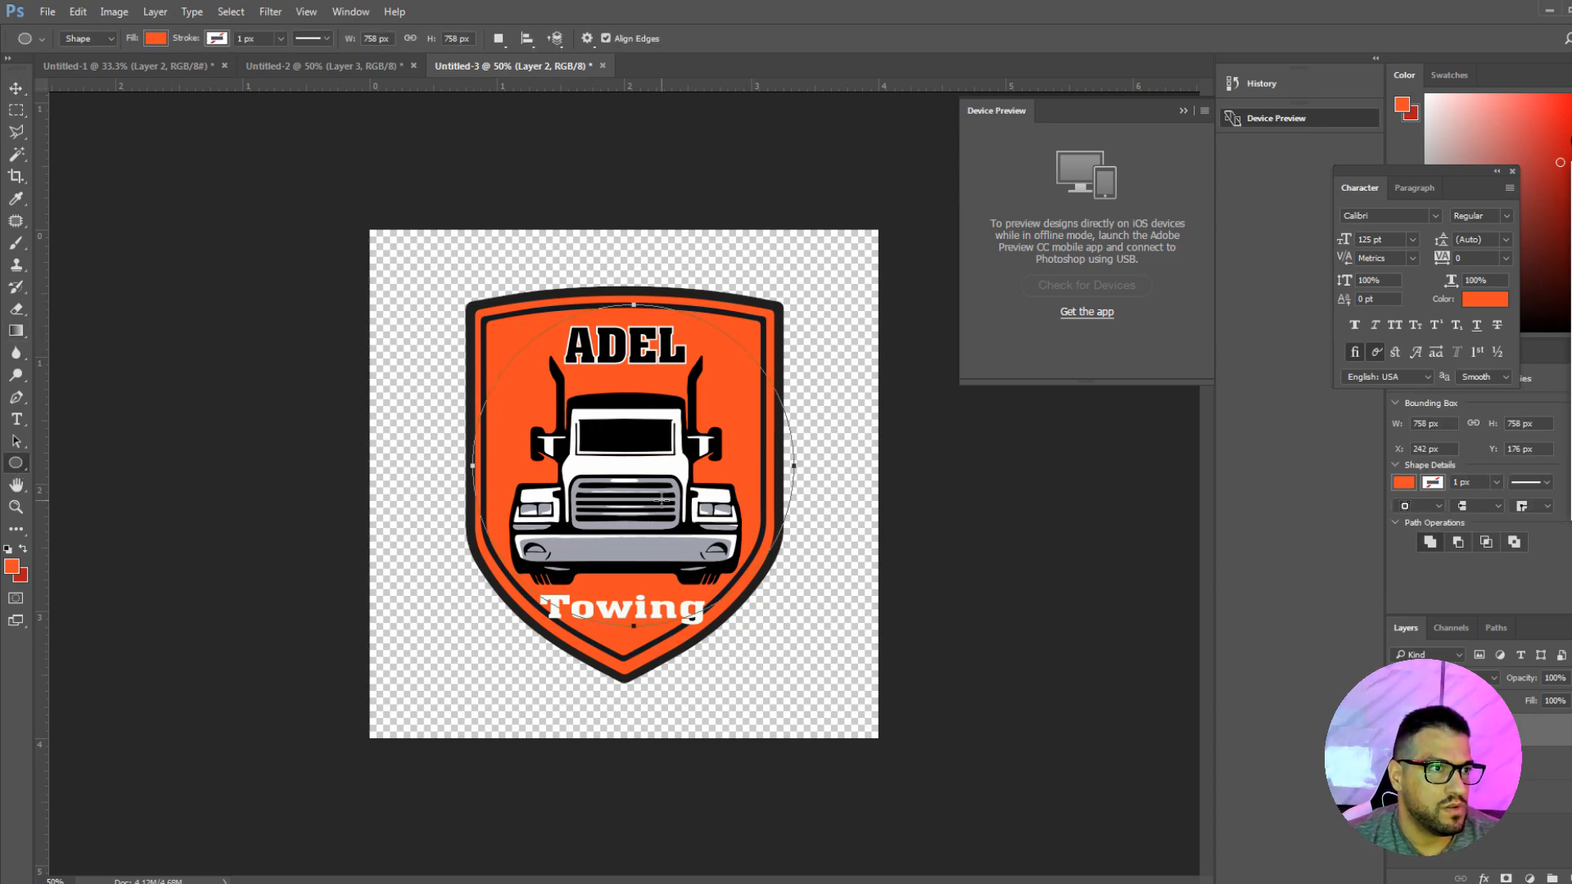
key(ctrl+t)
drag(794, 304, 886, 248)
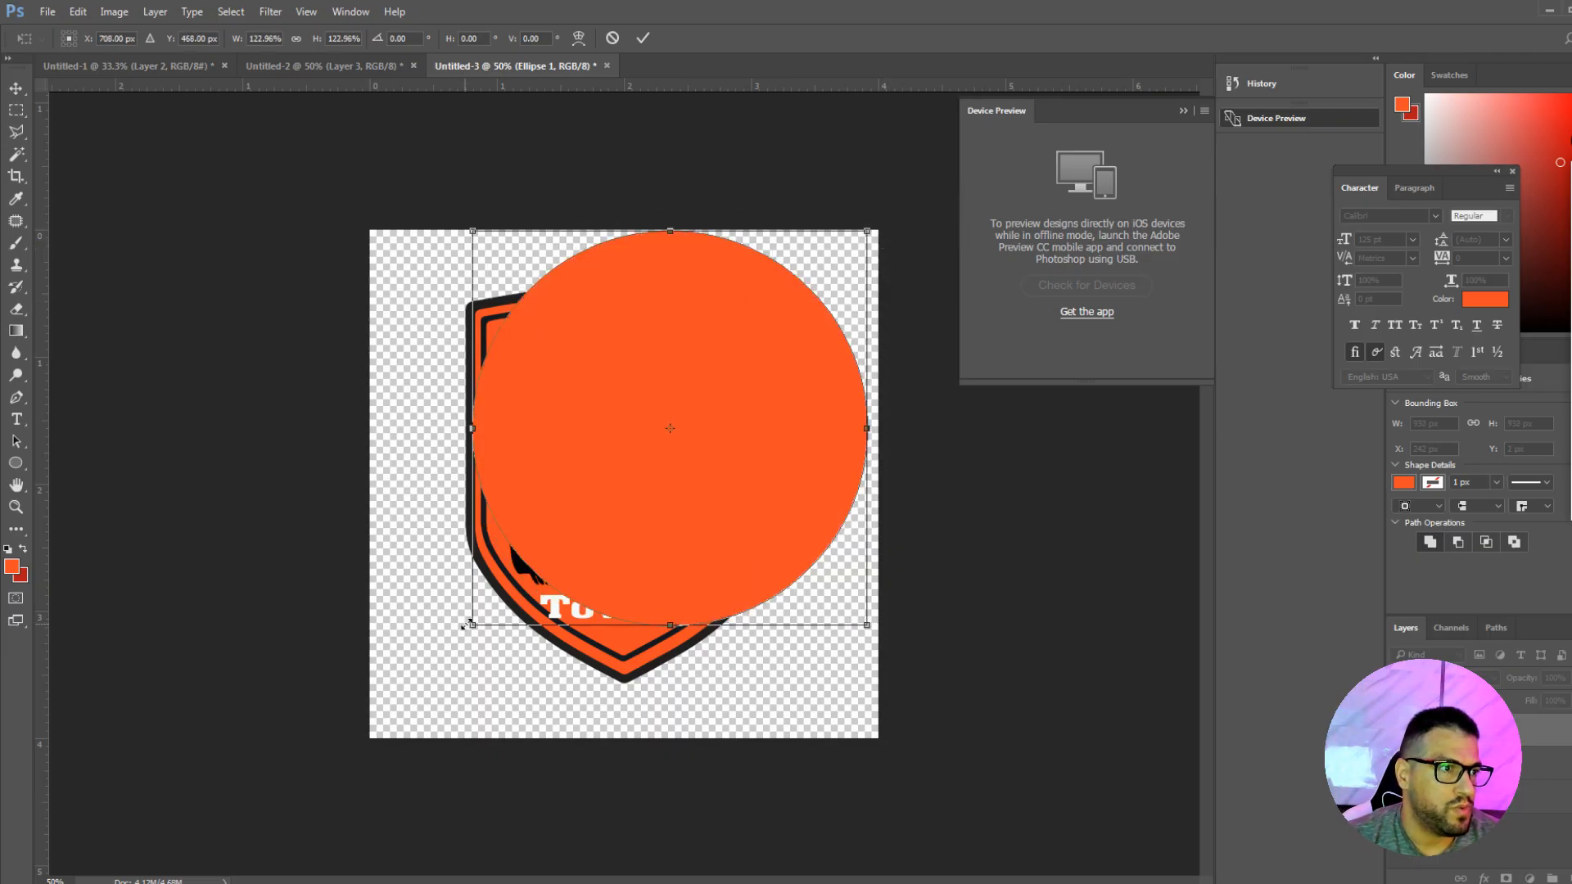
drag(469, 624, 339, 703)
drag(865, 731, 882, 741)
key(Return)
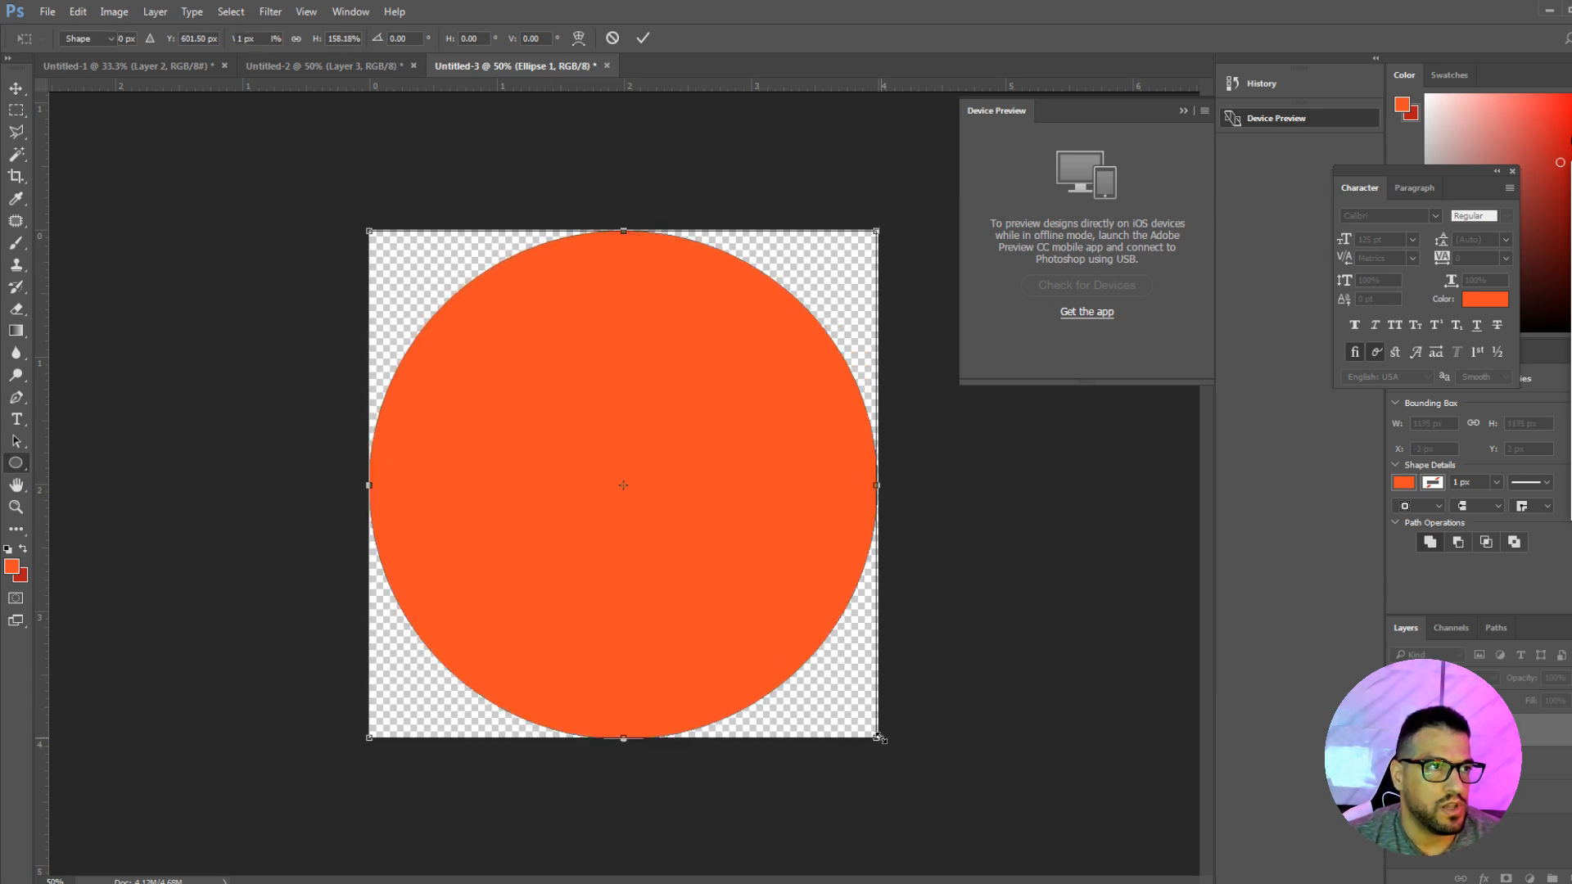
click(1566, 678)
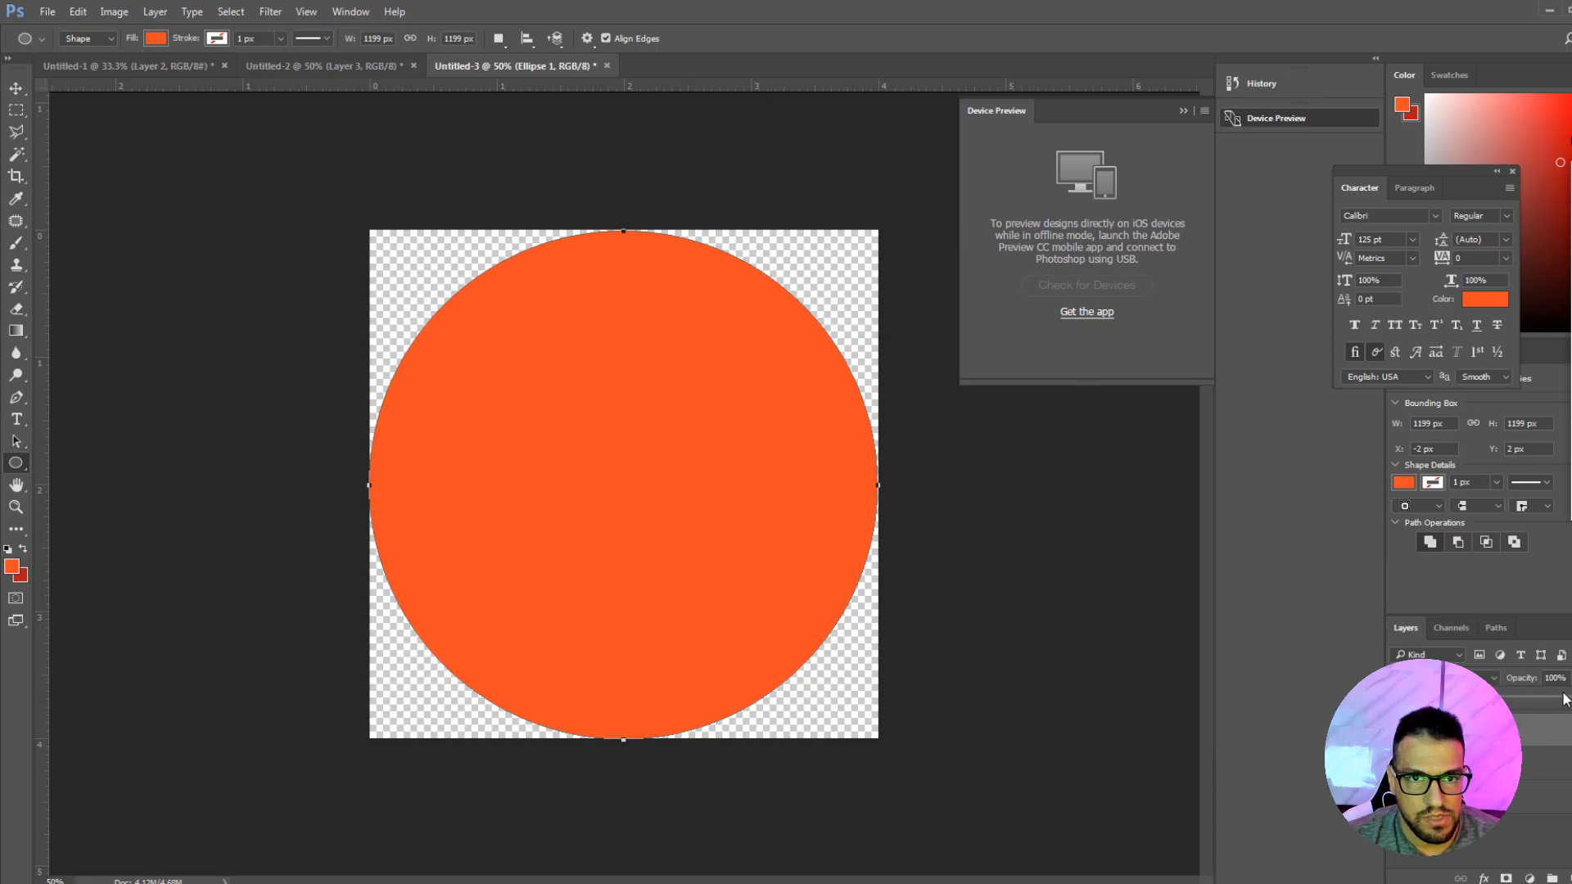
drag(1565, 702, 1532, 702)
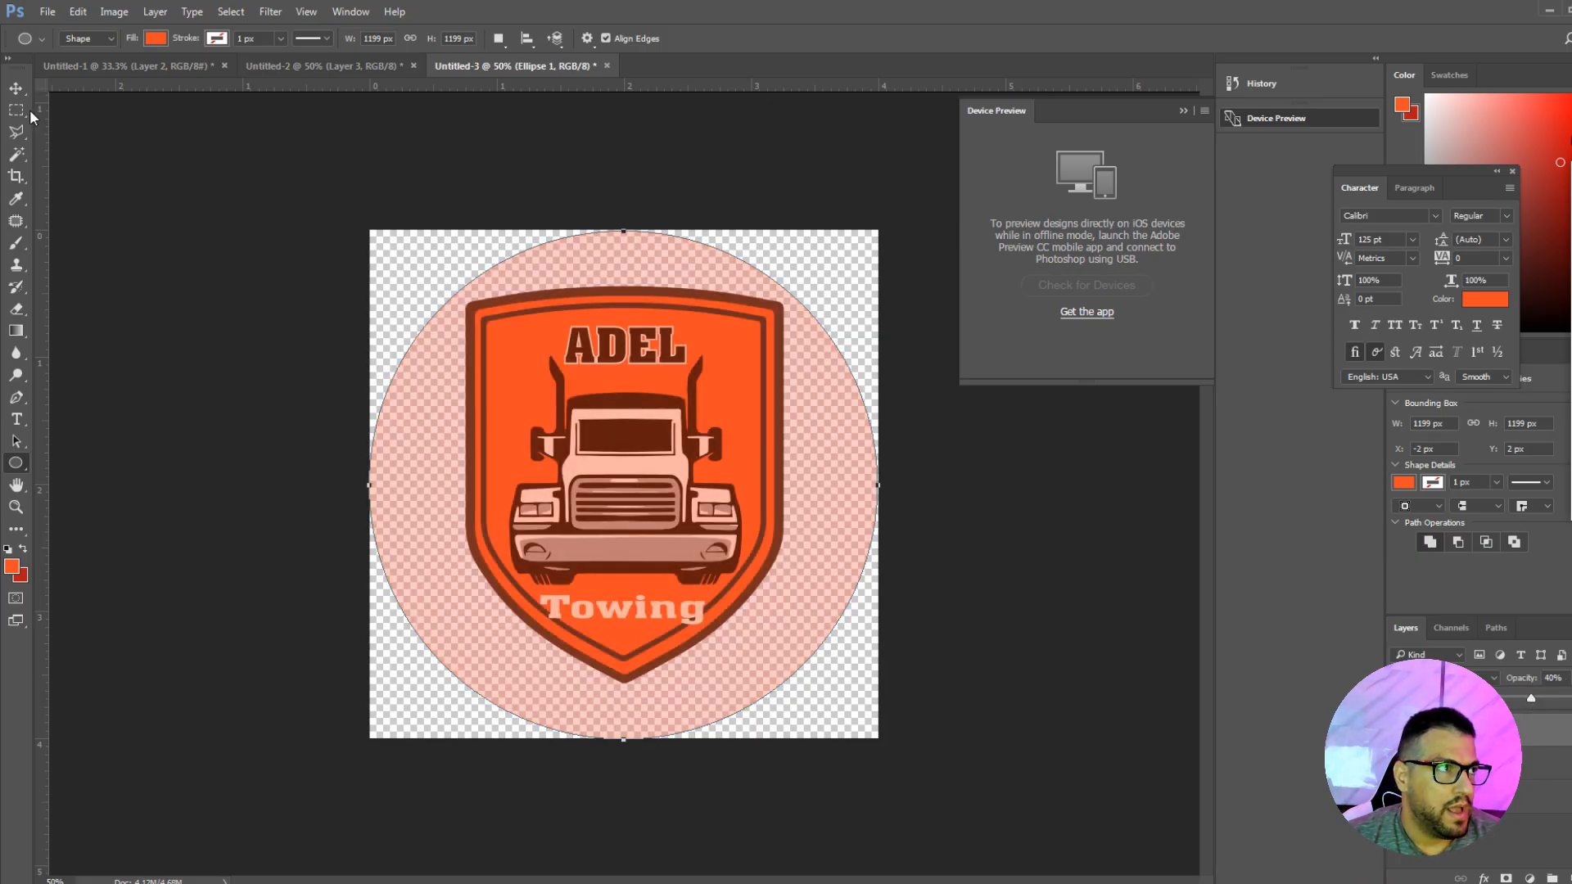
Enlarge the orange logo layer to about 112.65% by 112.69% and centre it horizontally within the circle.
click(15, 87)
right_click(645, 419)
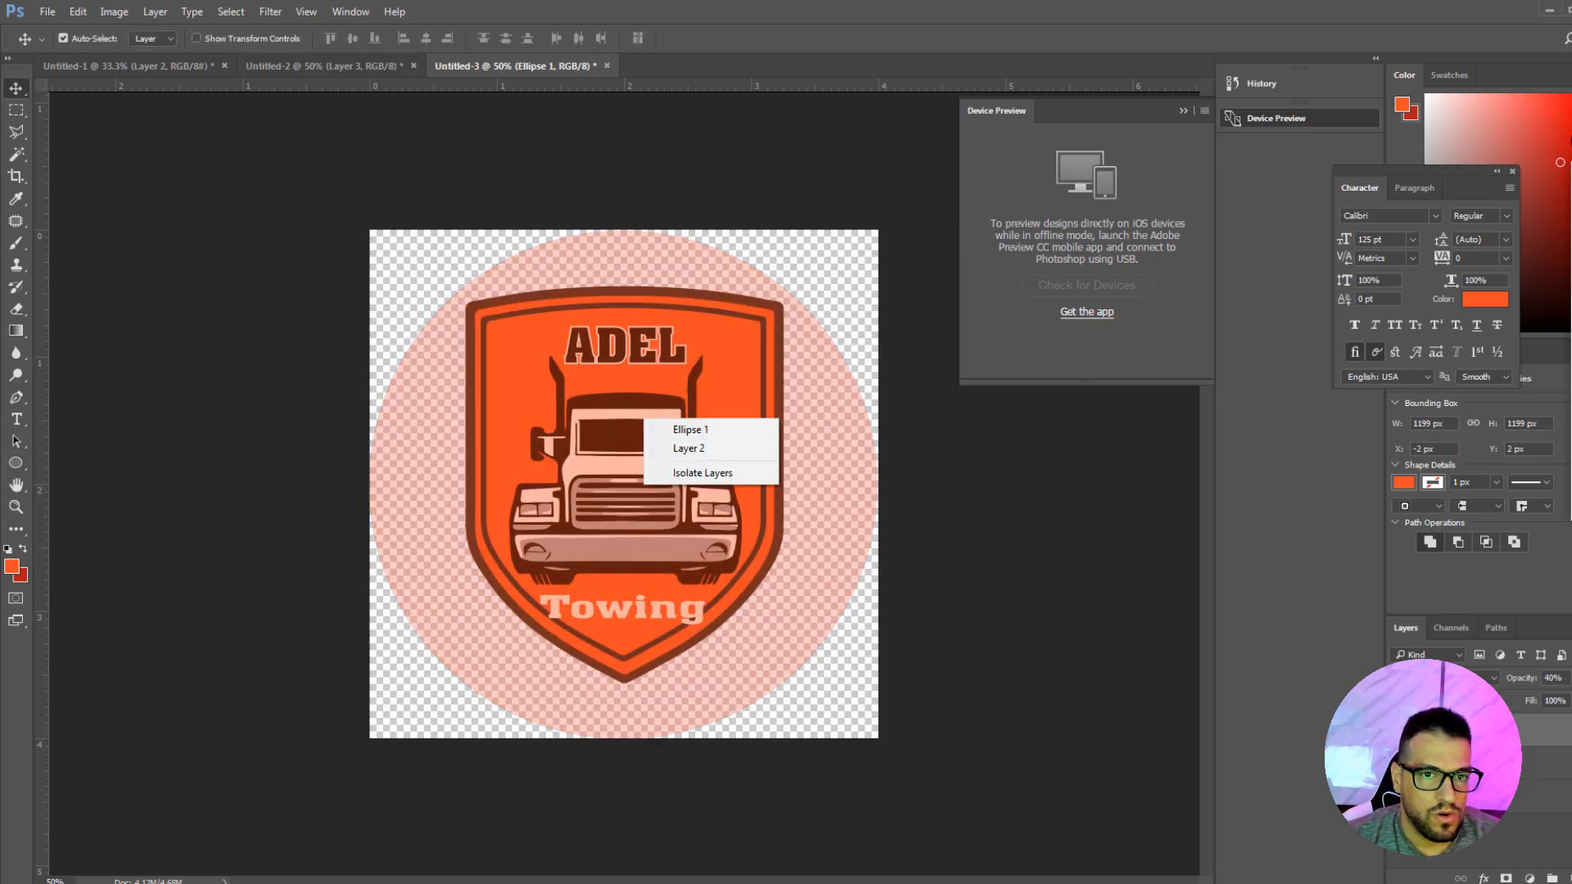
key(Escape)
click(1539, 759)
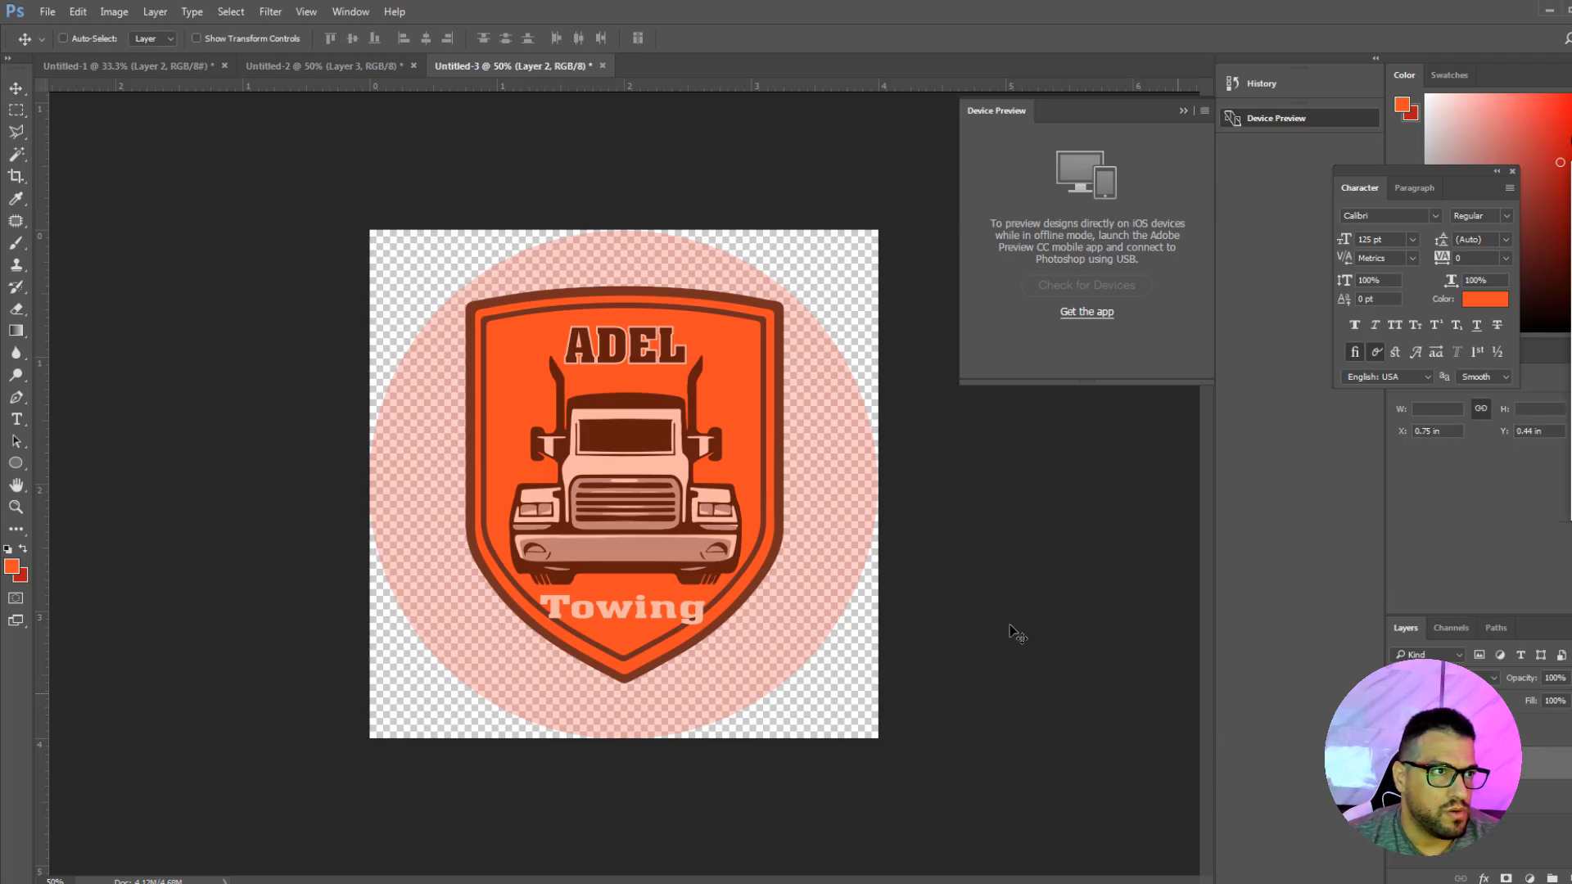
key(ctrl+t)
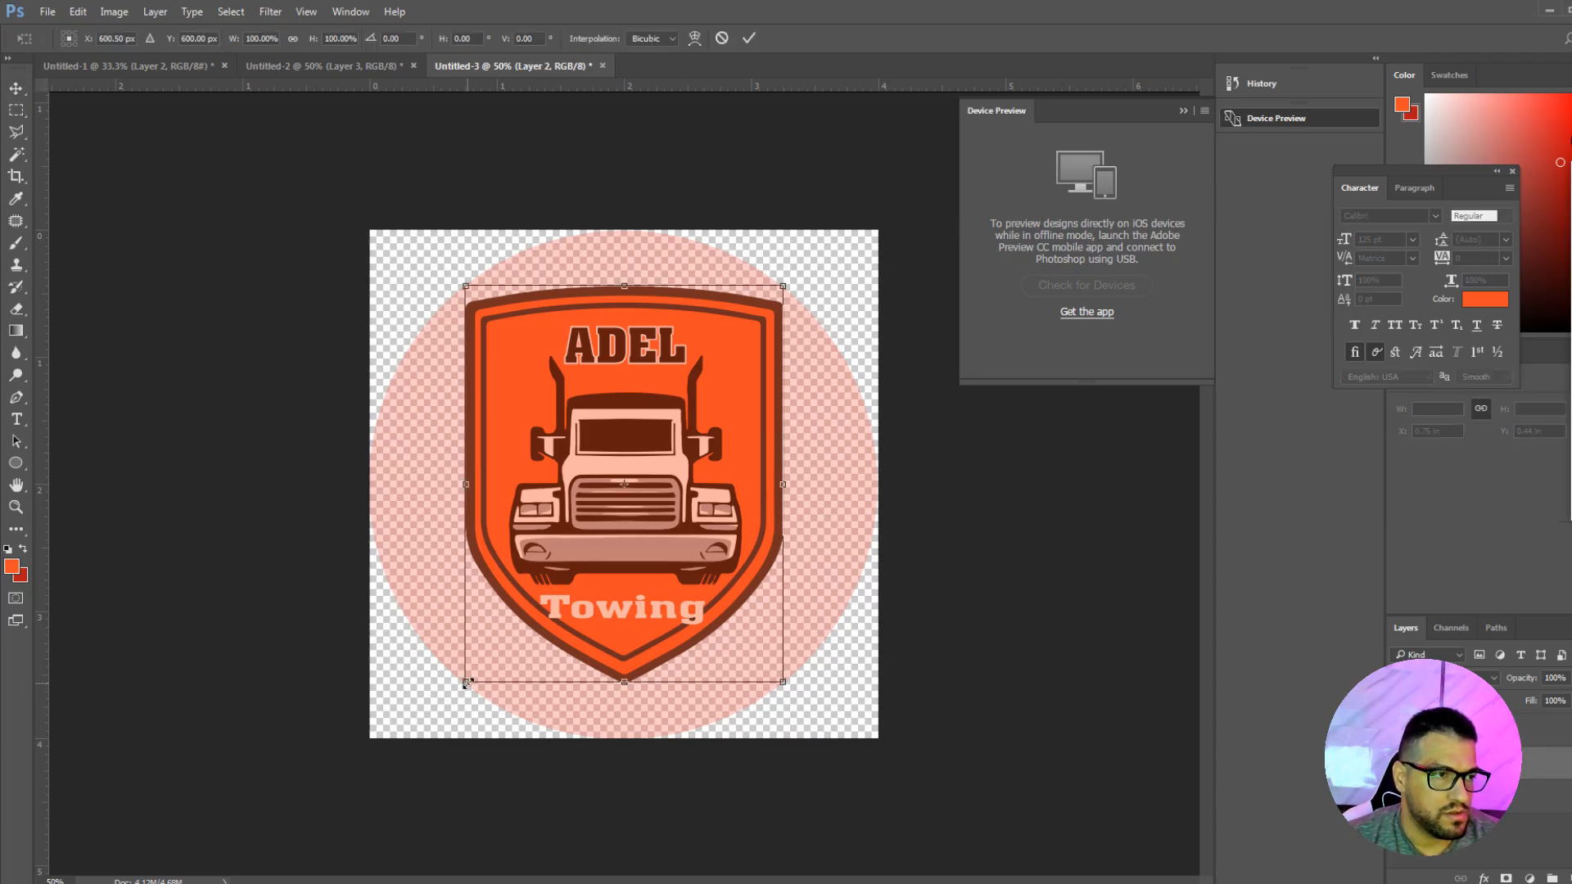
drag(466, 681, 429, 727)
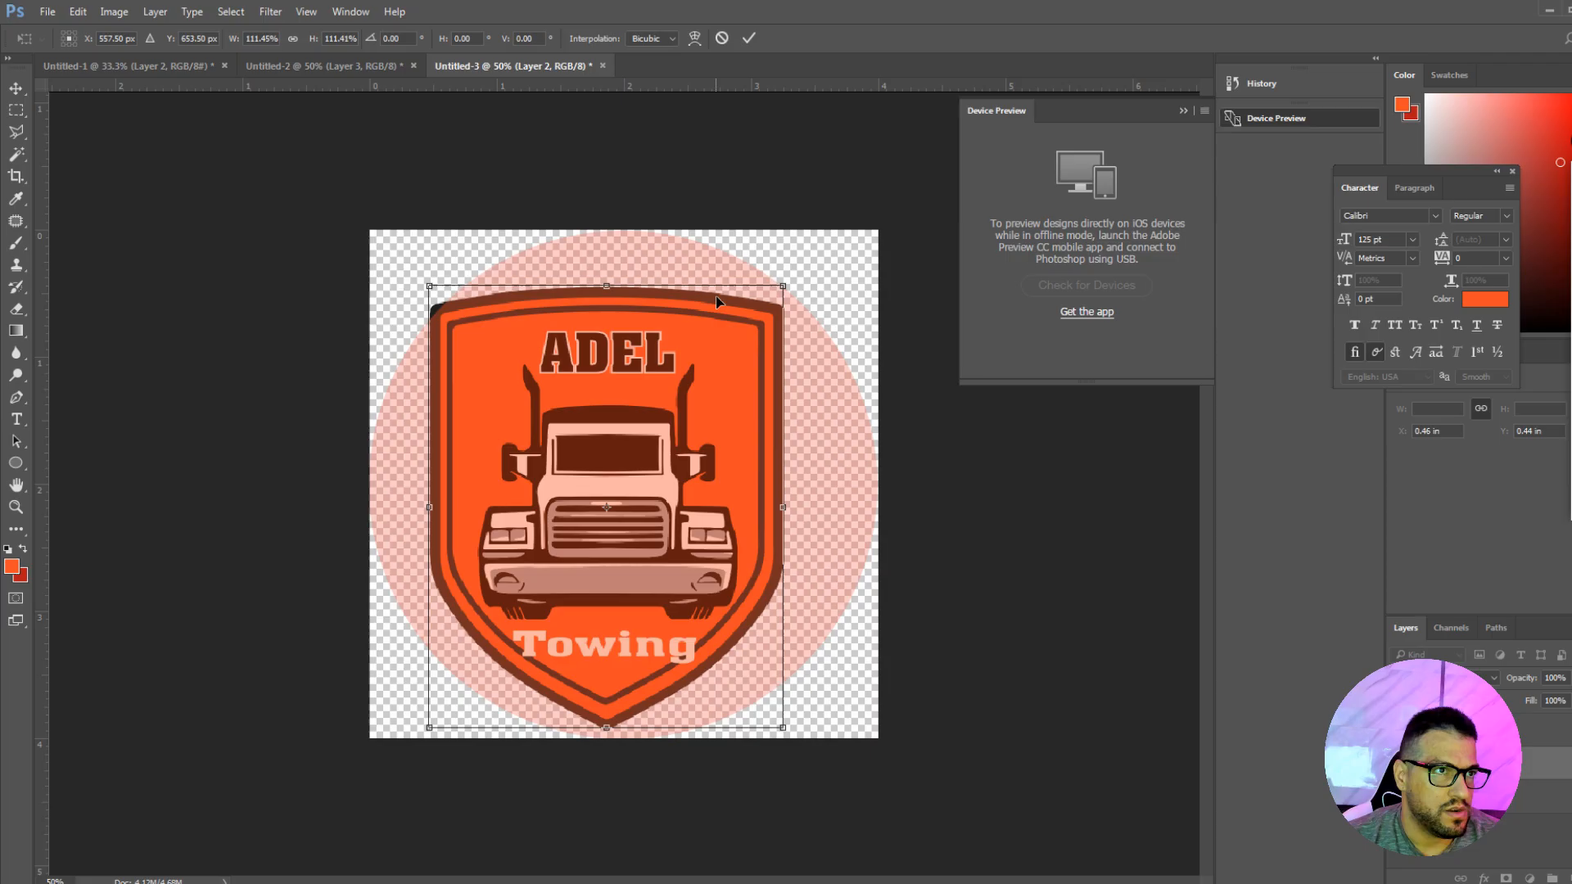
drag(785, 278, 789, 277)
drag(670, 421, 688, 424)
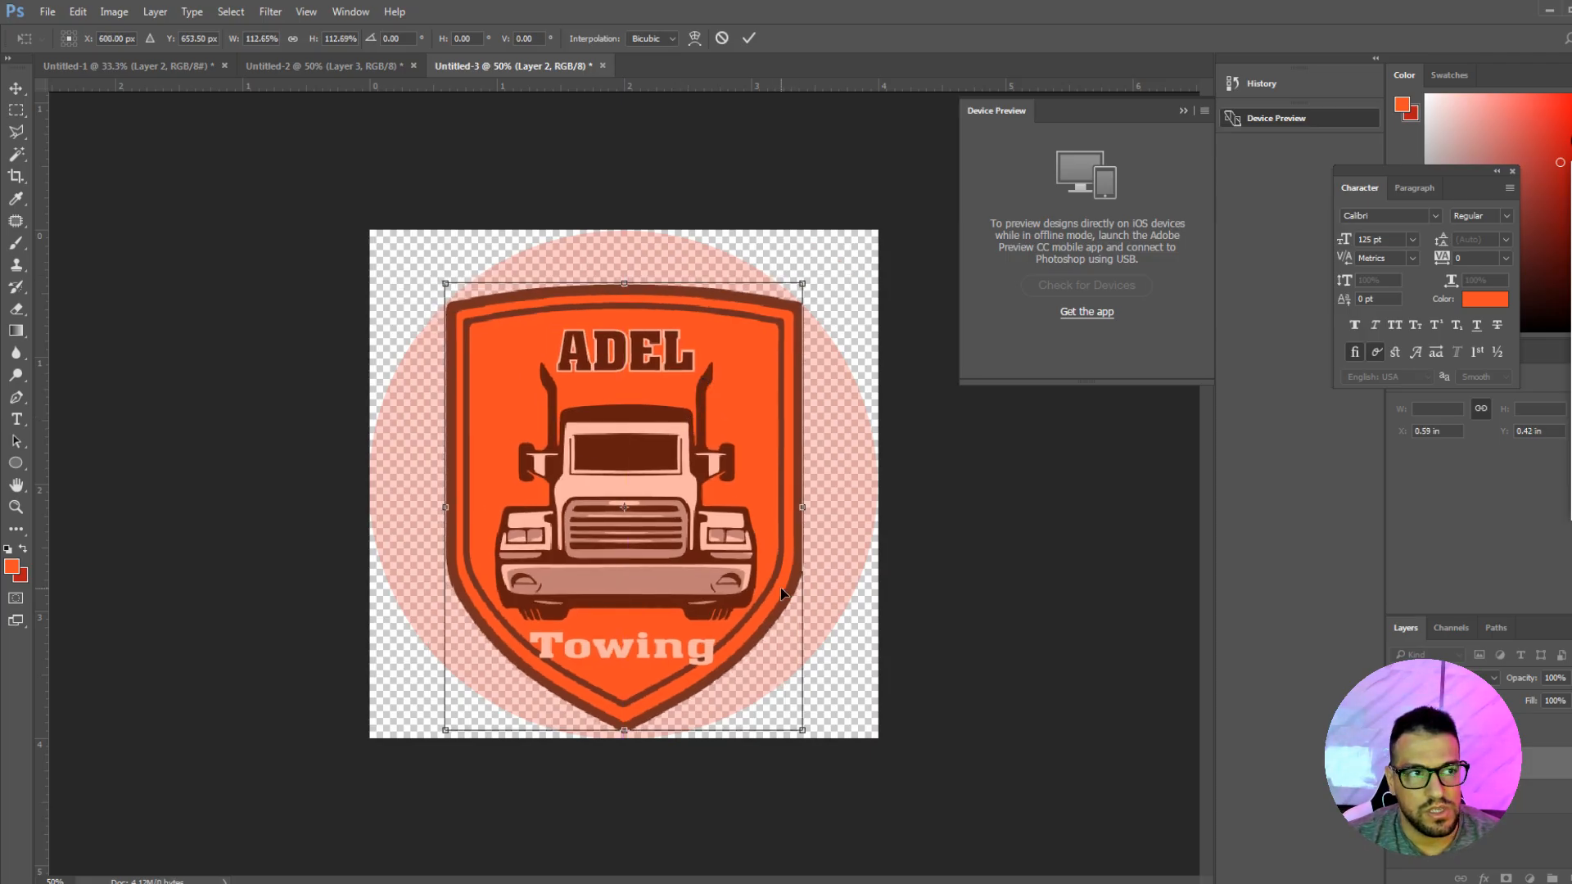
Nudge the enlarged logo down 8 px so its tip sits near the circle's lower edge, and apply the transformation.
key(Down)
key(Down)
key(Down)
key(Down)
key(Down)
key(Down)
key(Down)
key(Down)
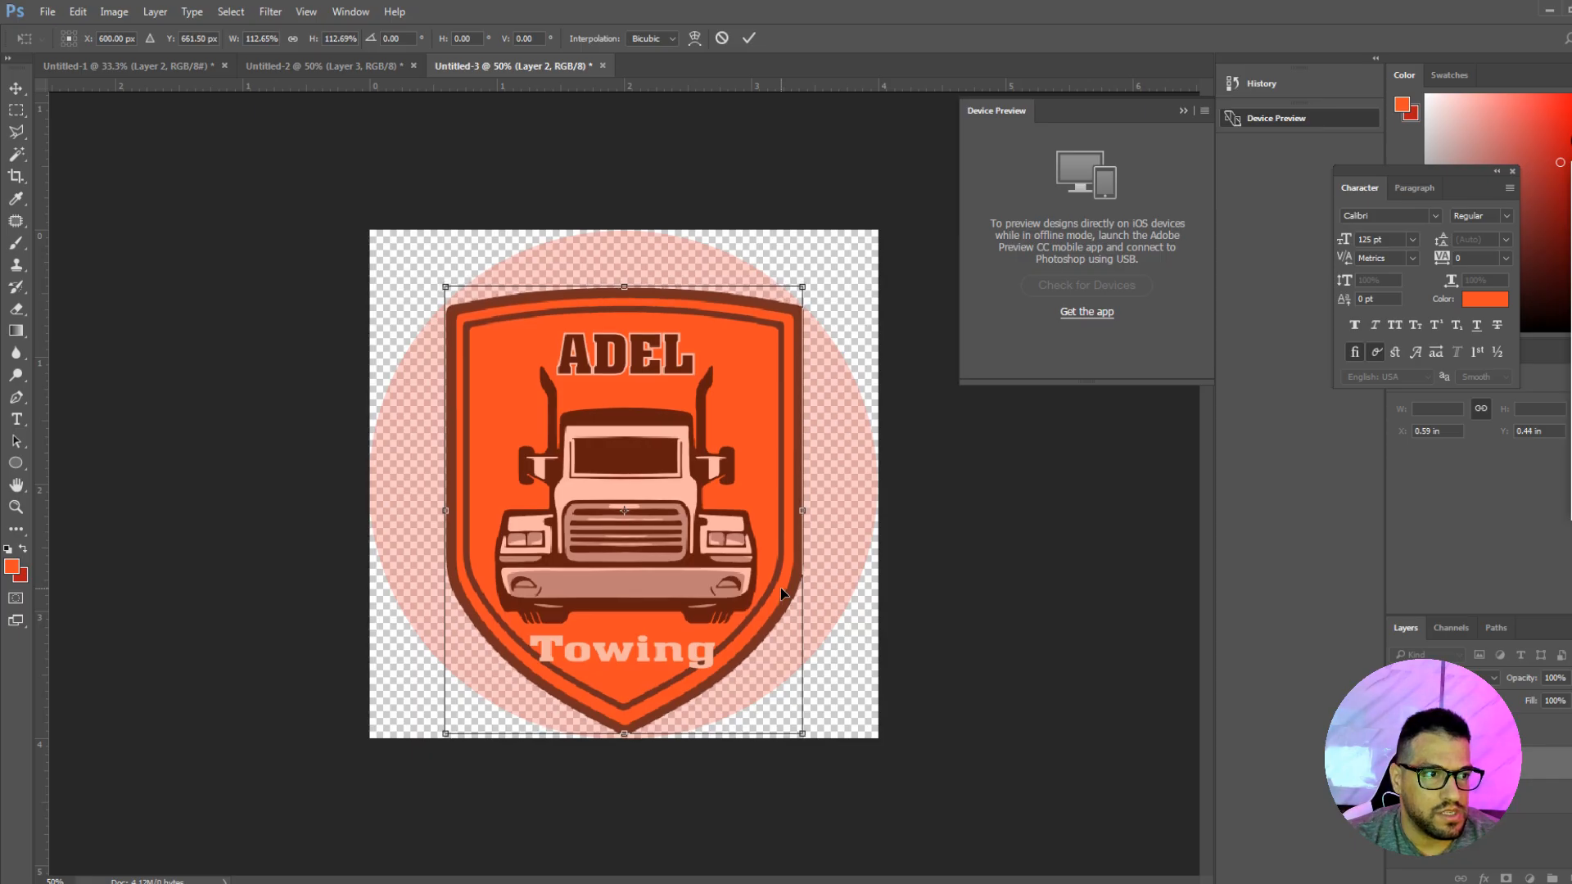
key(Return)
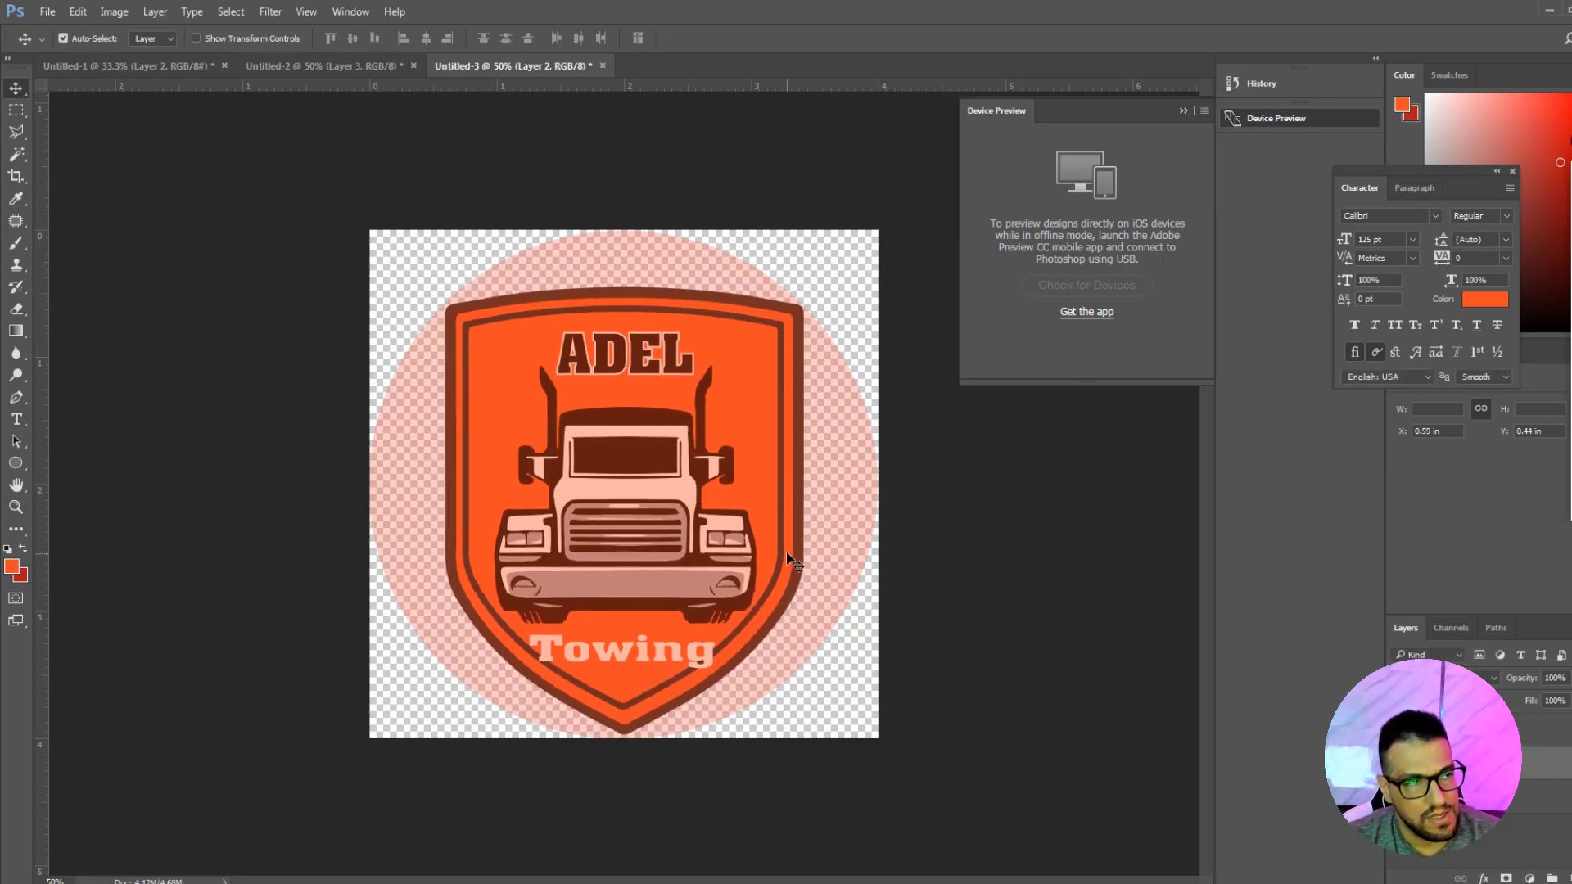
Scale the orange logo layer to about 96.3%, recentre it within the circle, and hide the circle layer.
key(ctrl+t)
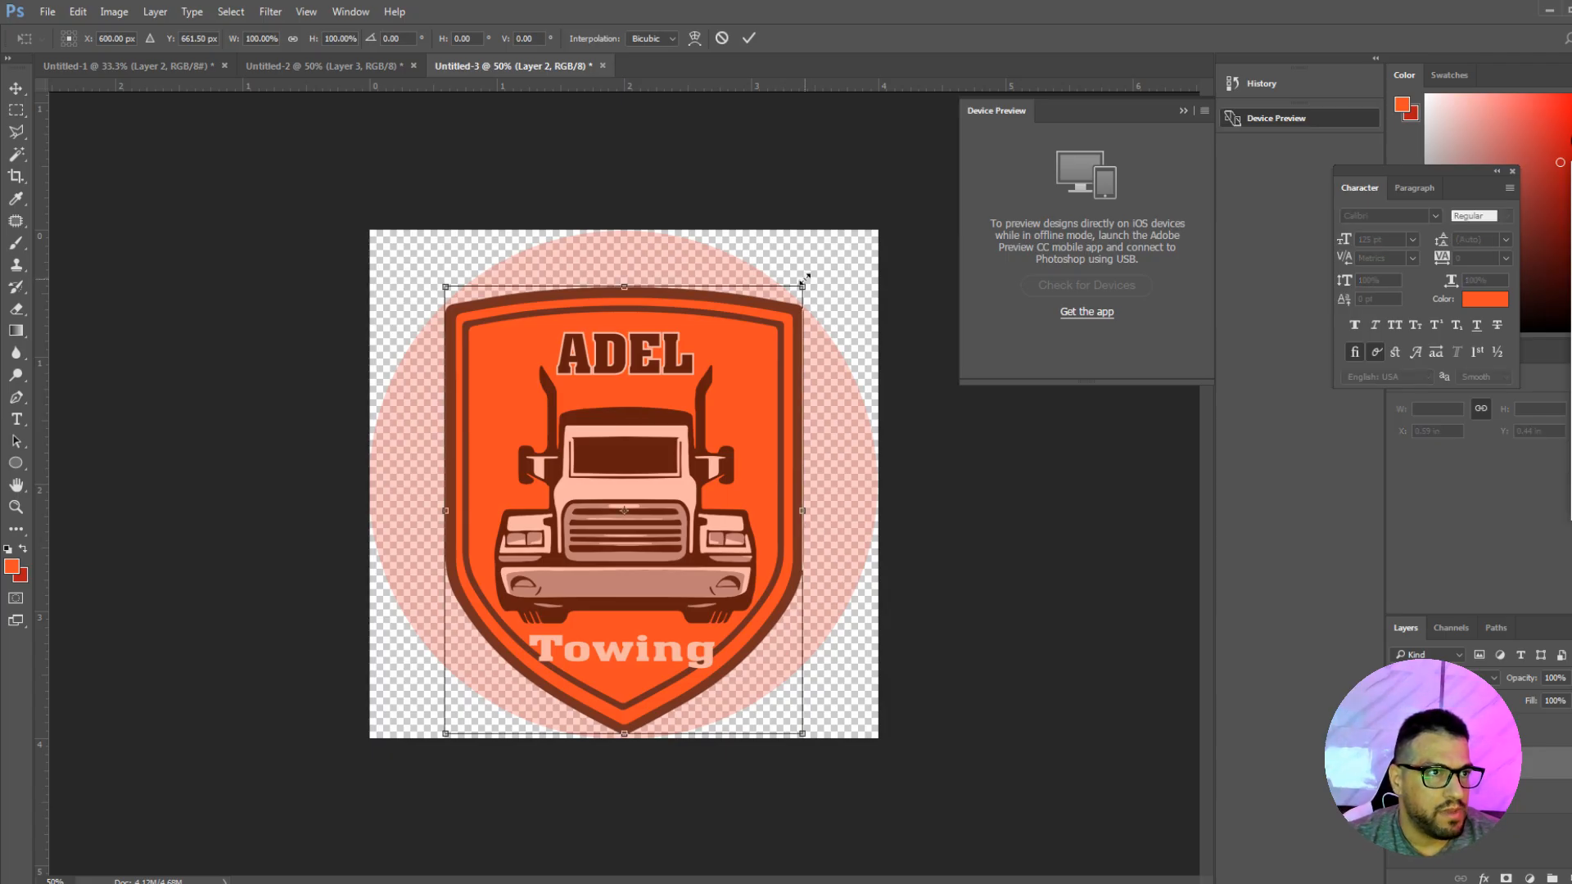
drag(801, 278, 787, 297)
drag(734, 409, 737, 404)
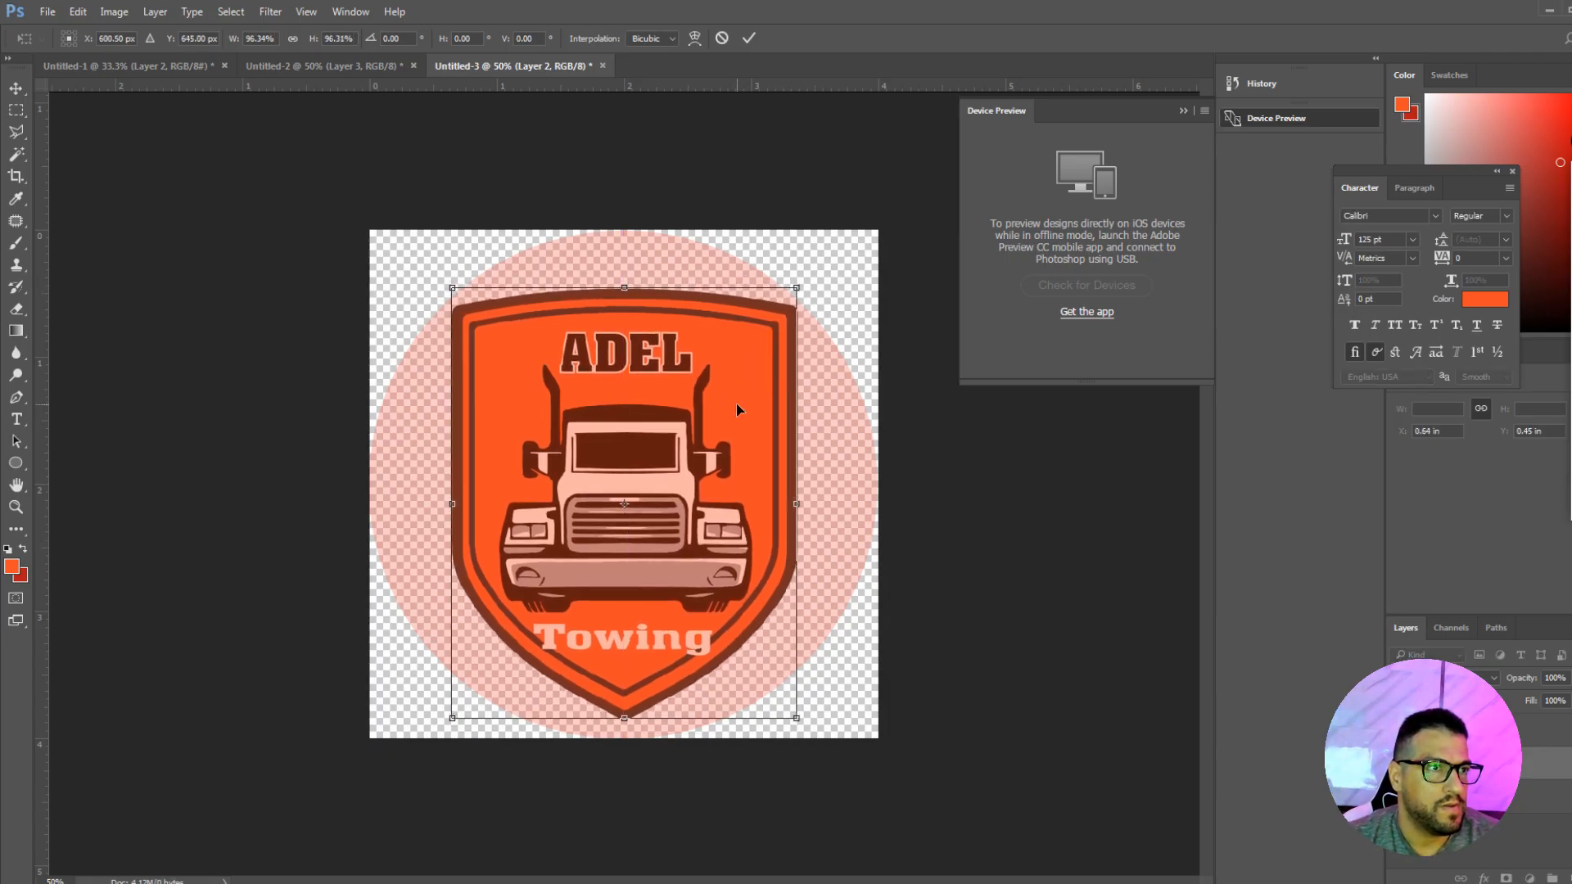
key(Return)
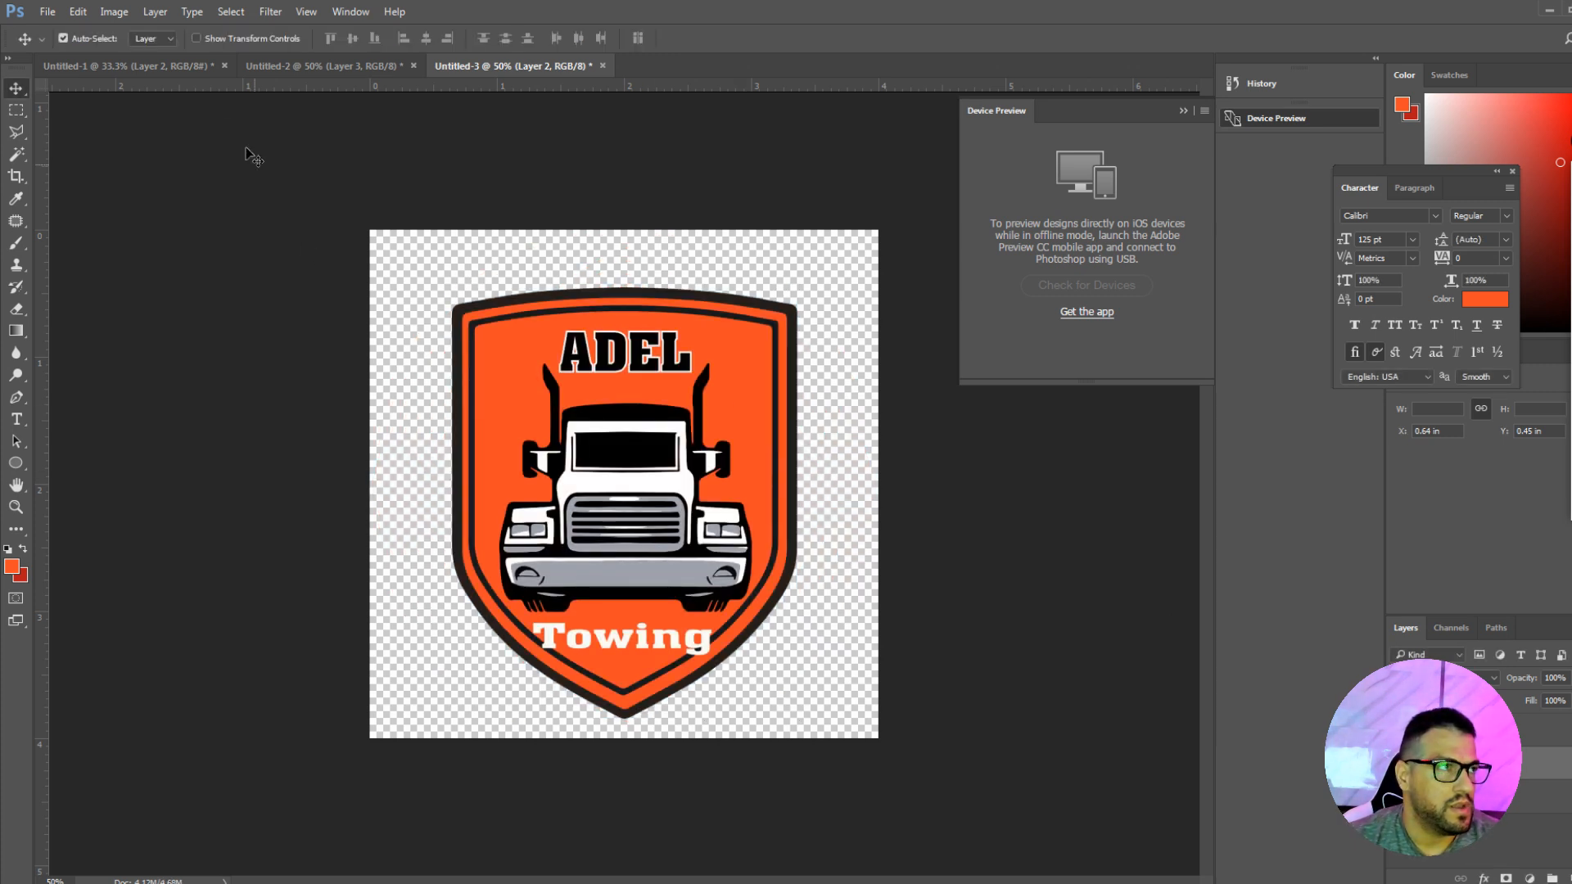
Save the transparent square design as a PNG named square-logo in the adel-towing folder, using Smallest / Slow compression without interlacing.
click(46, 13)
click(72, 198)
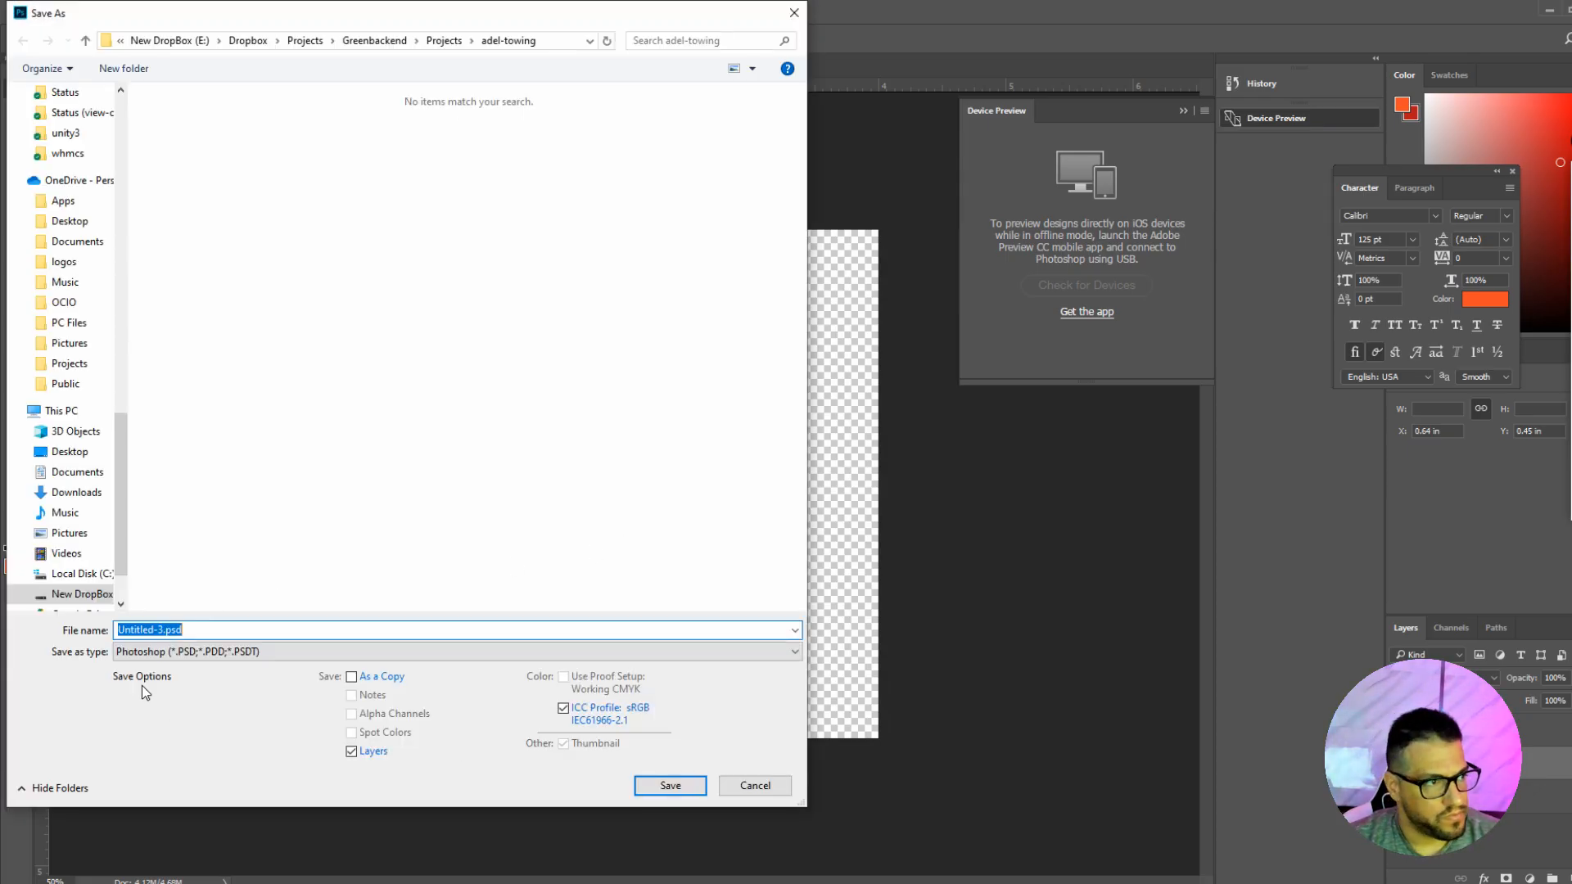
click(147, 653)
click(149, 584)
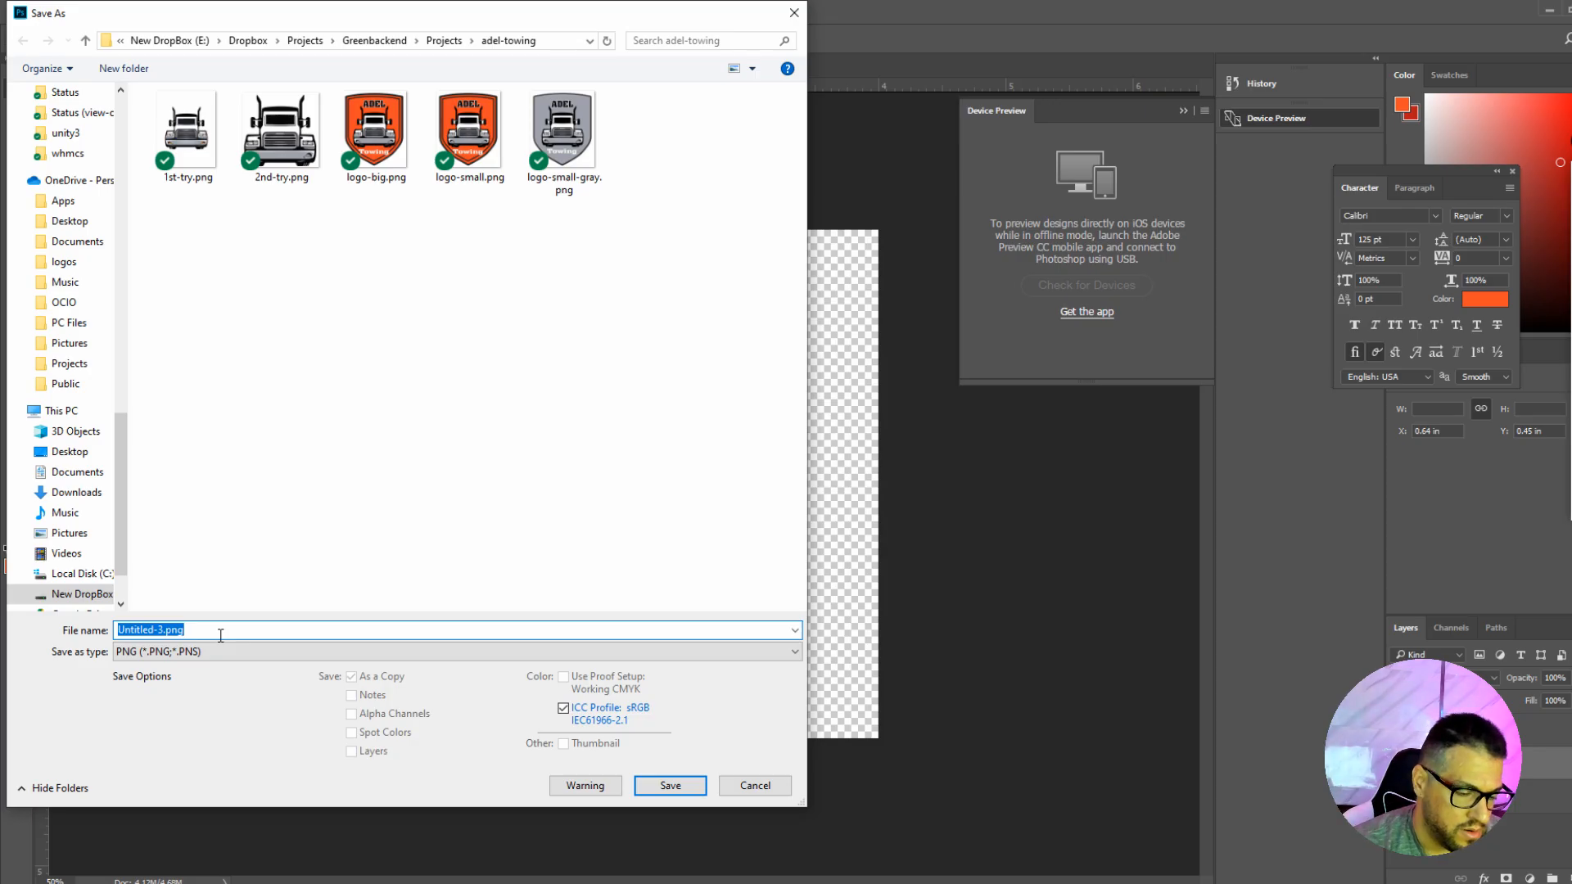
text(quare-logo)
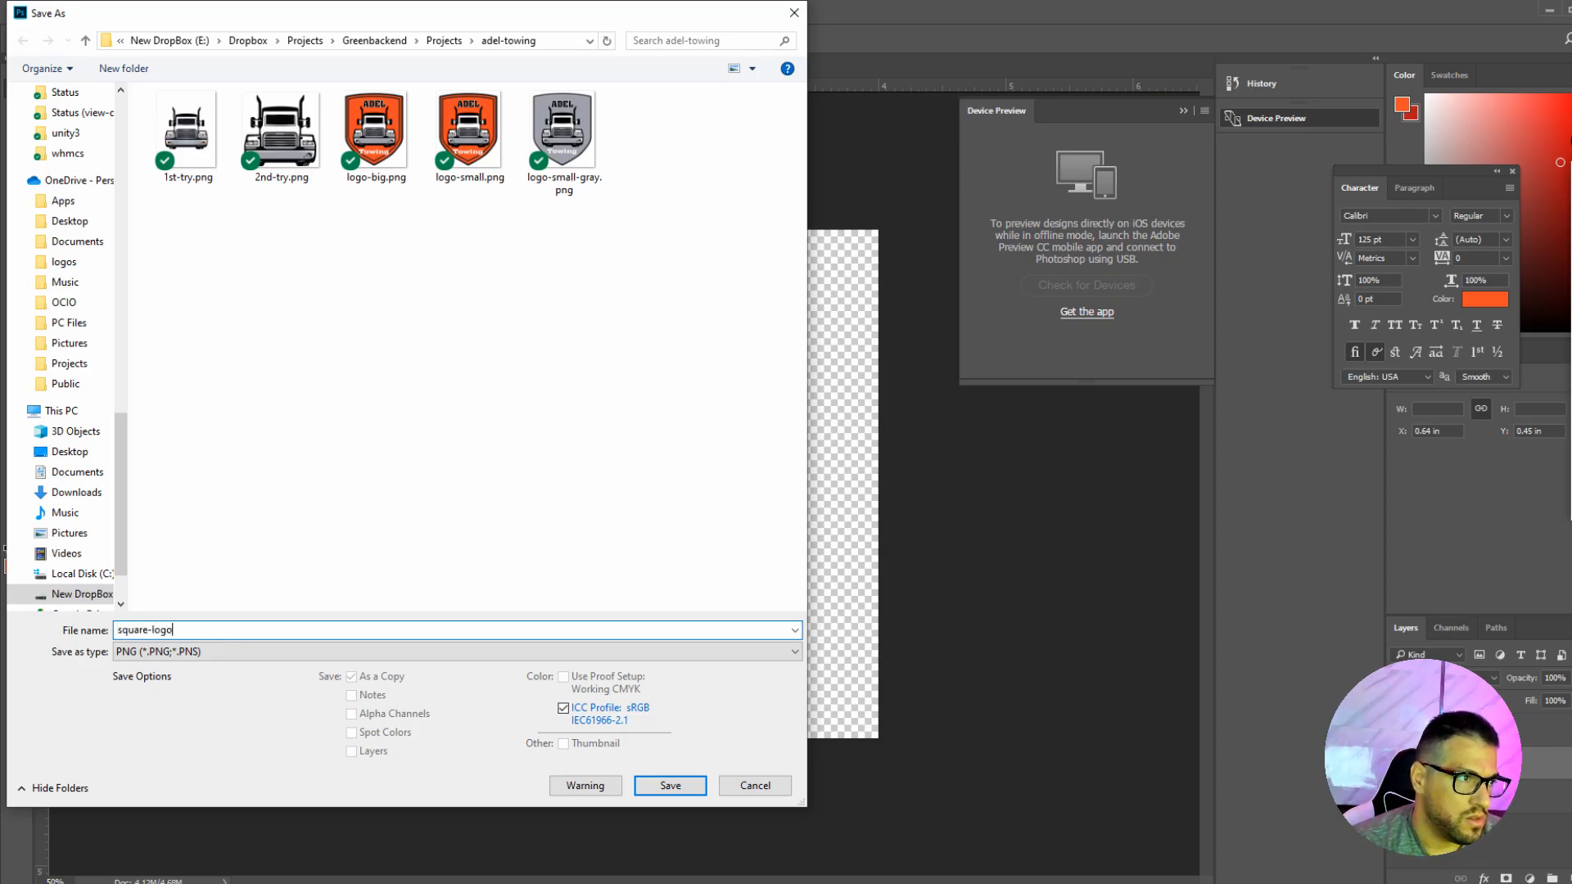
key(Return)
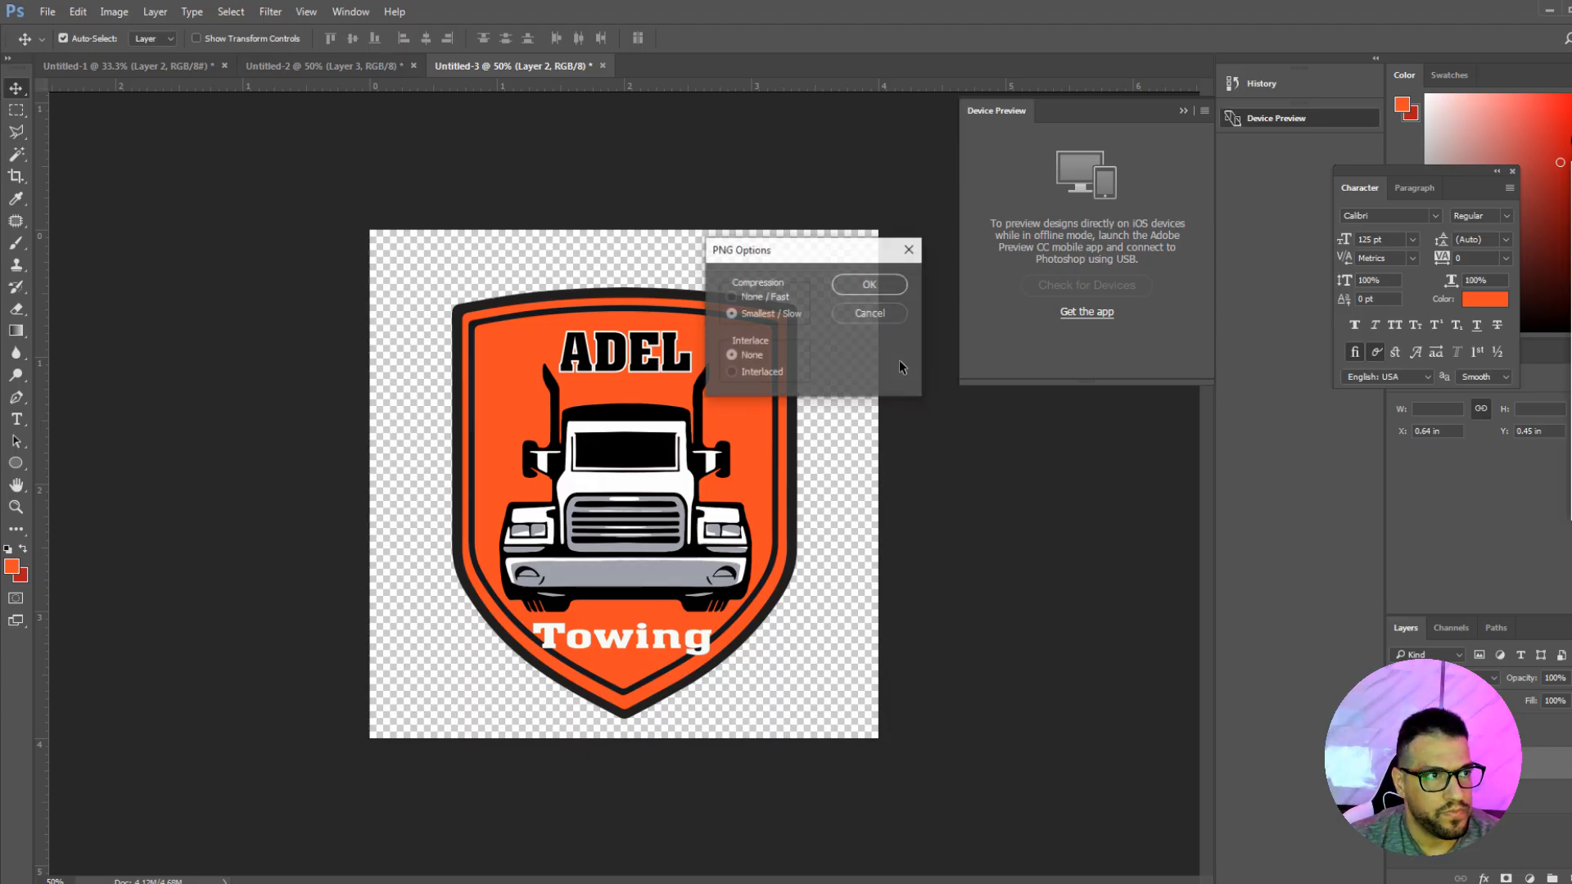
click(878, 278)
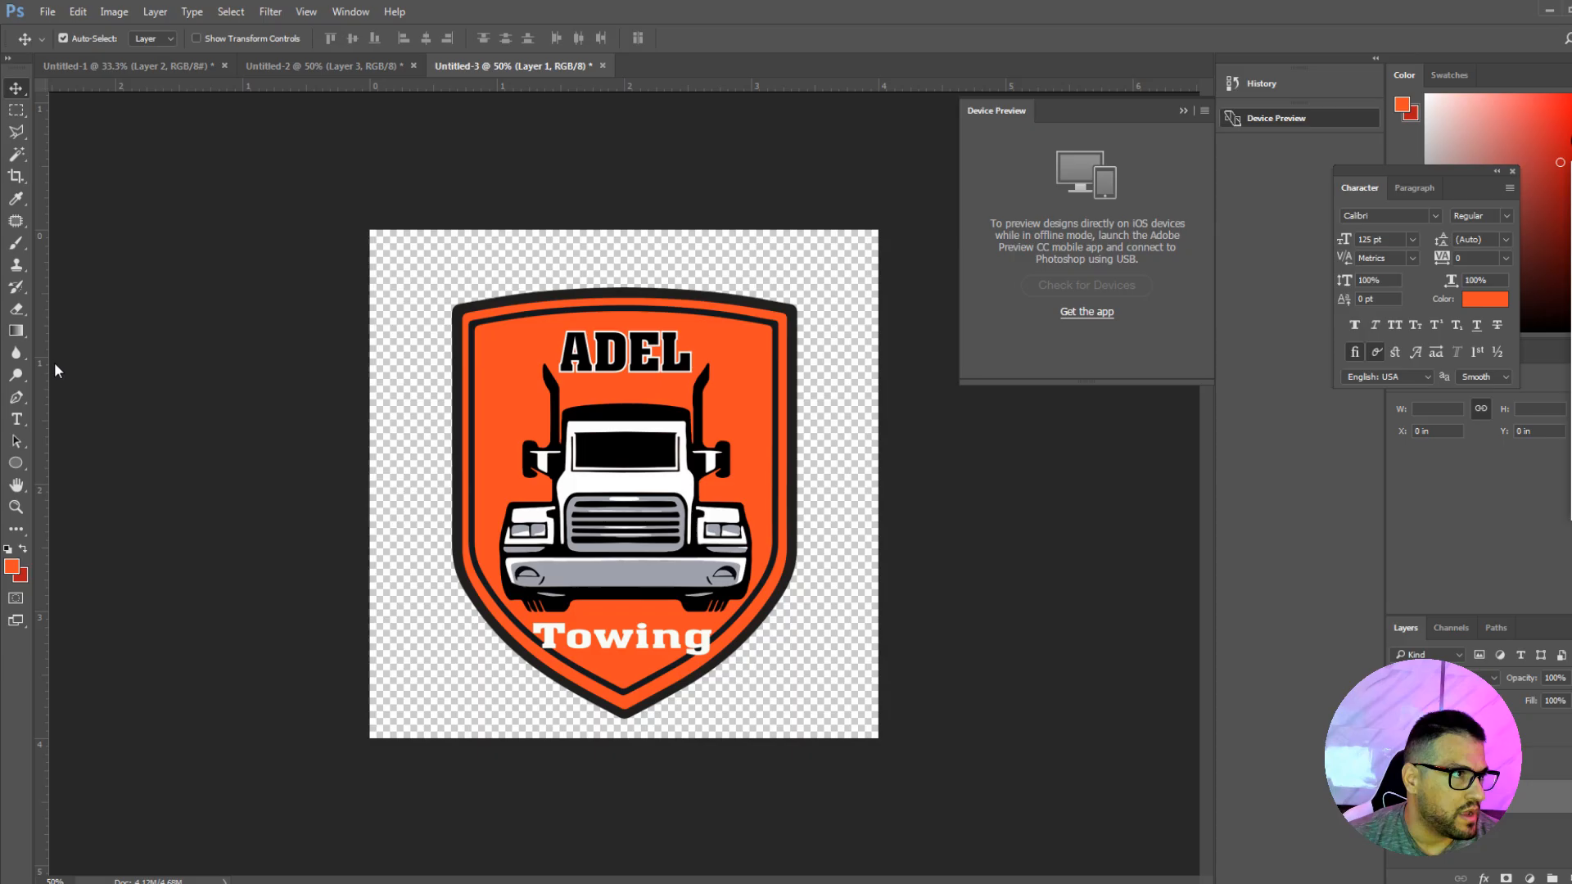
Fill the background layer behind the logo with several overlapping orange-to-transparent gradients at 42% opacity, first radial and then linear.
click(15, 330)
drag(547, 252, 612, 593)
drag(709, 815, 798, 372)
drag(1013, 694, 203, 59)
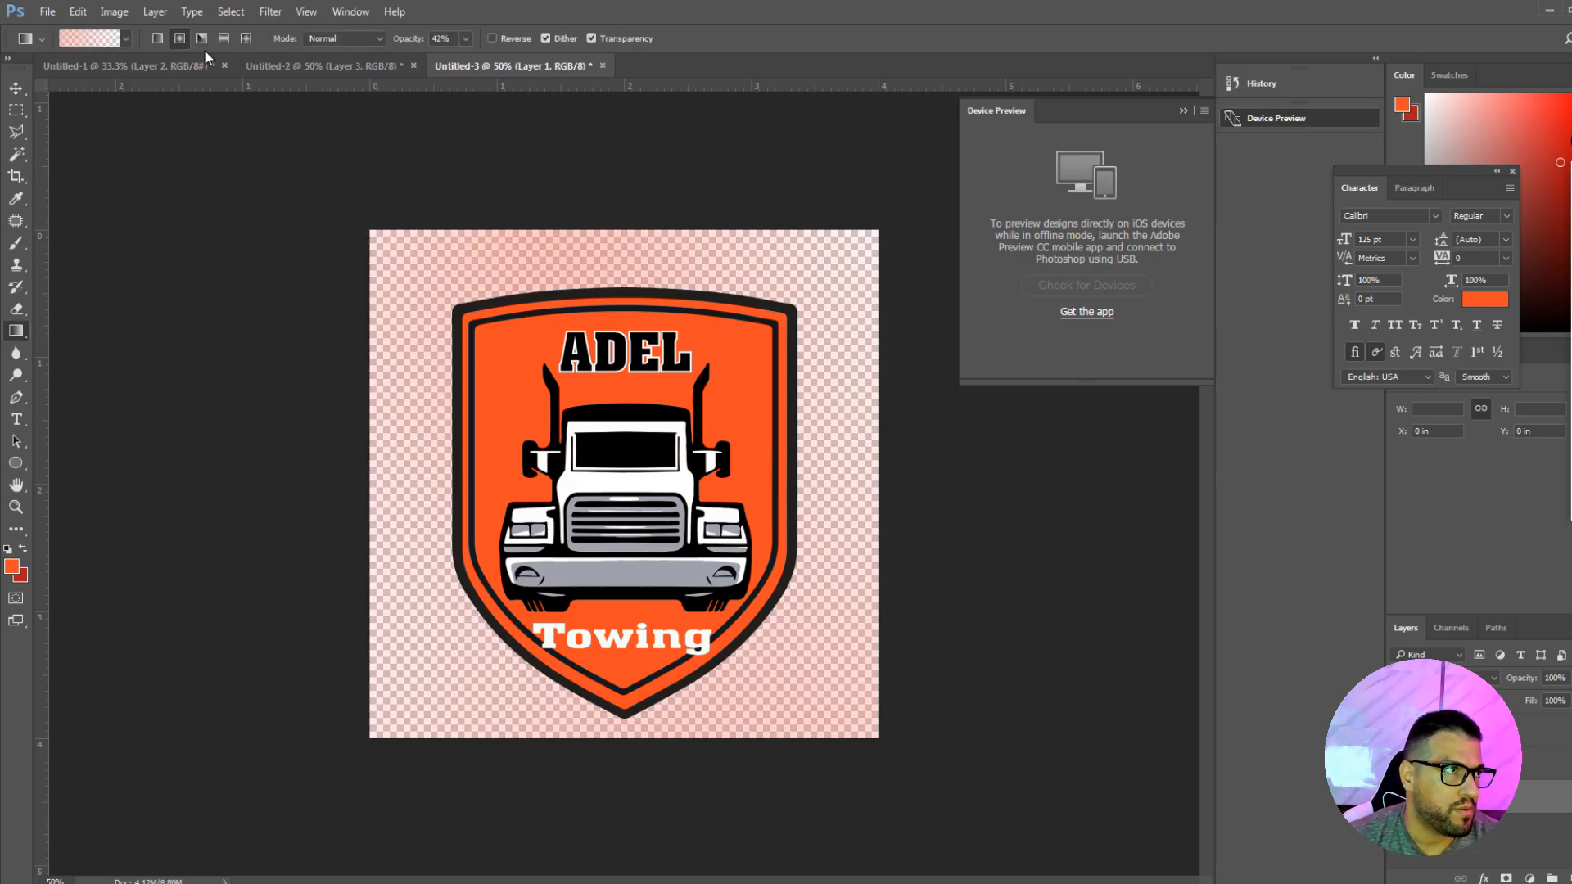
drag(199, 210, 1109, 481)
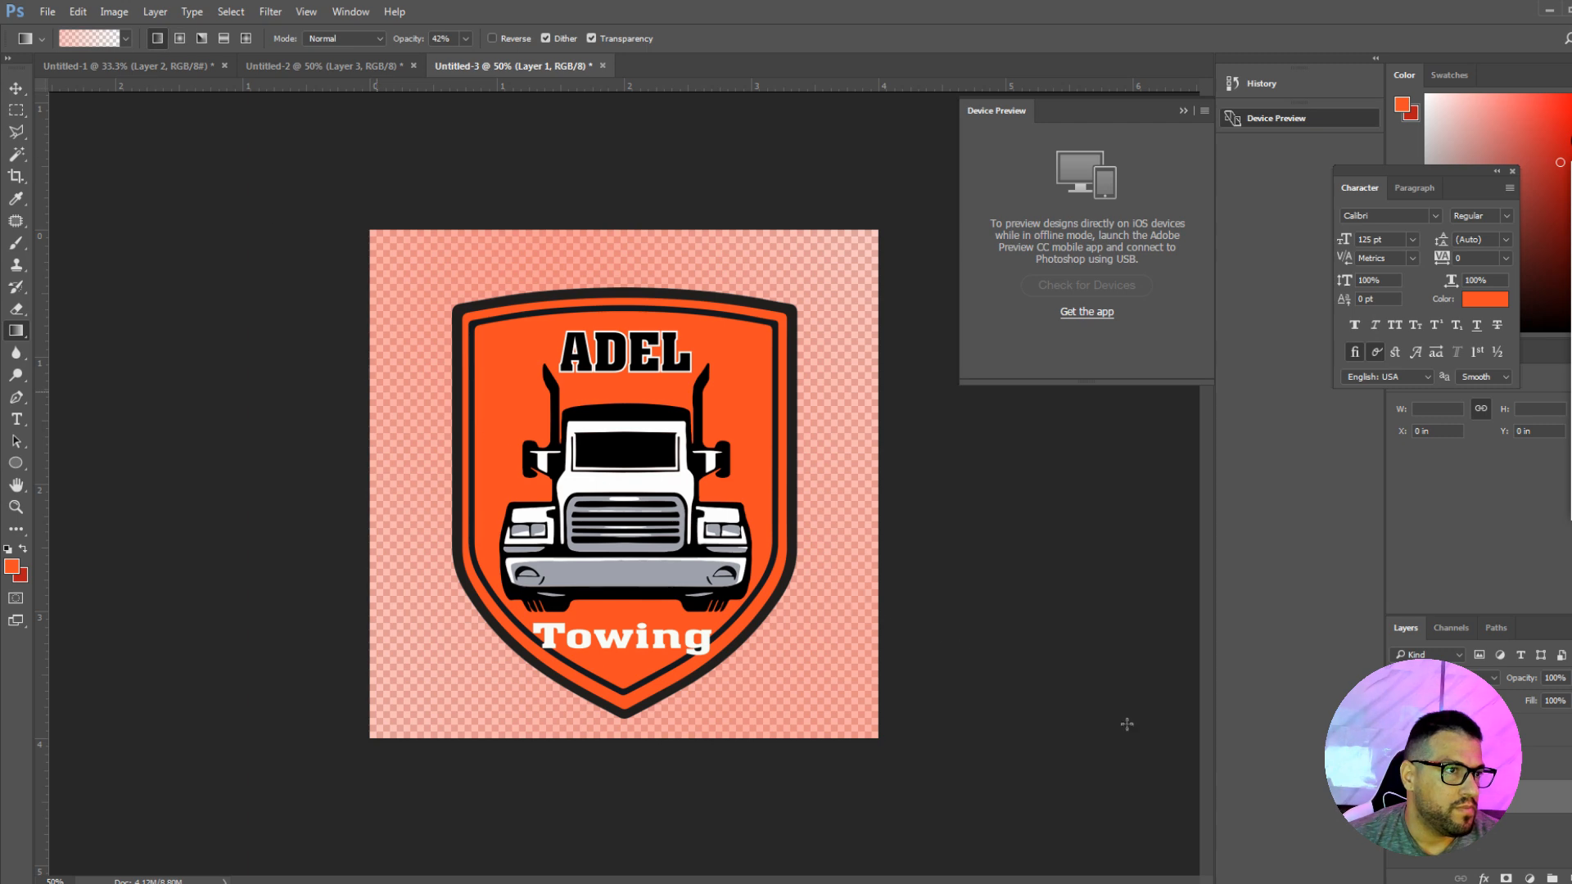
drag(1120, 717, 1023, 680)
drag(1080, 631, 573, 805)
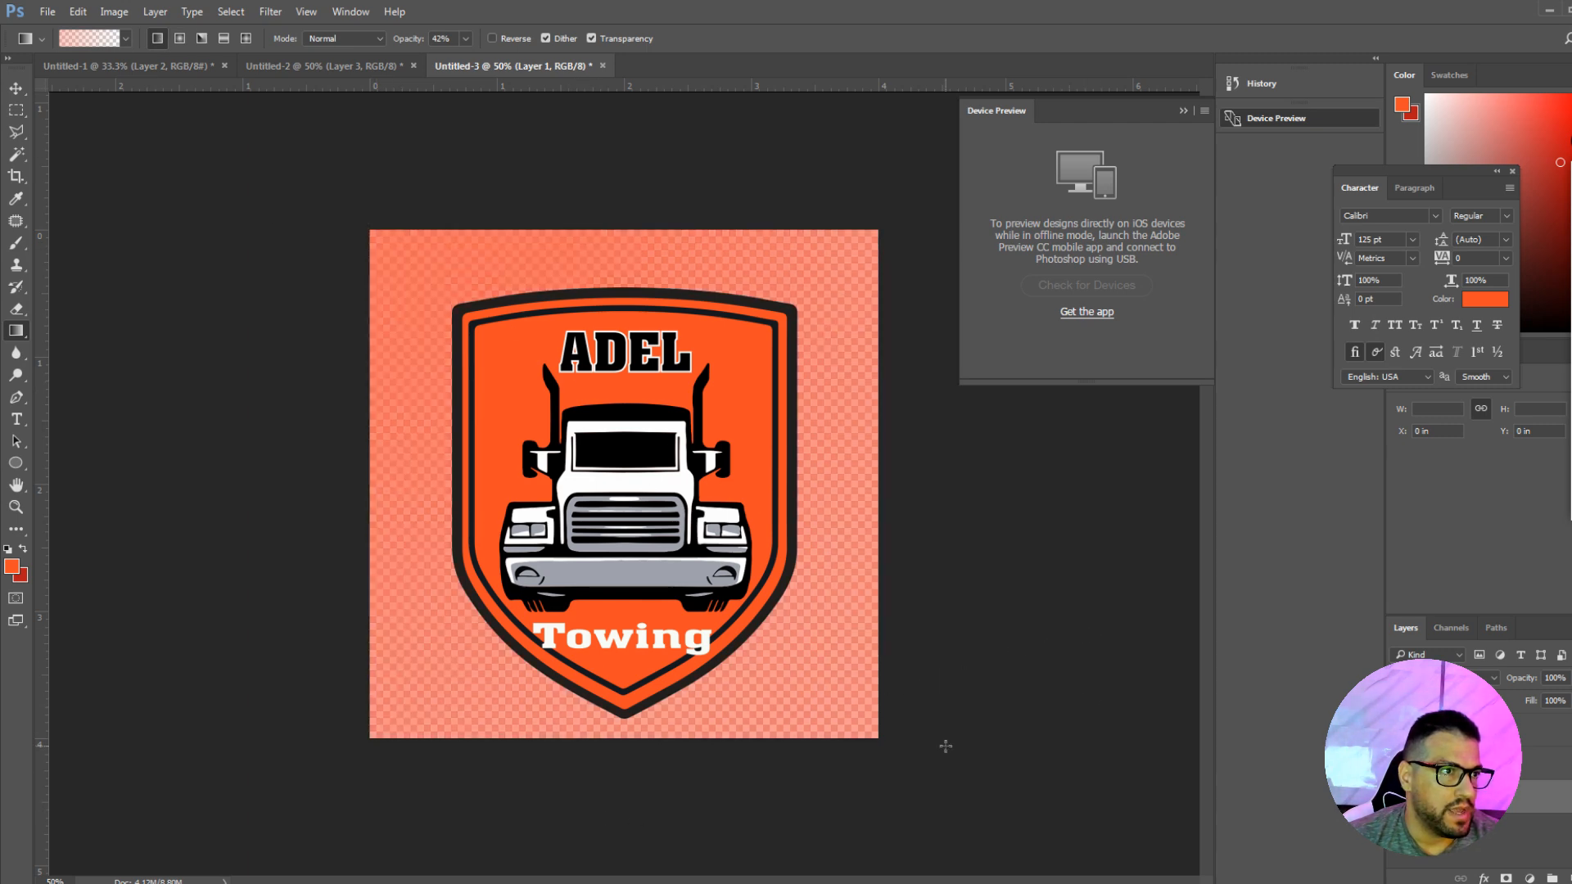
drag(941, 744, 316, 814)
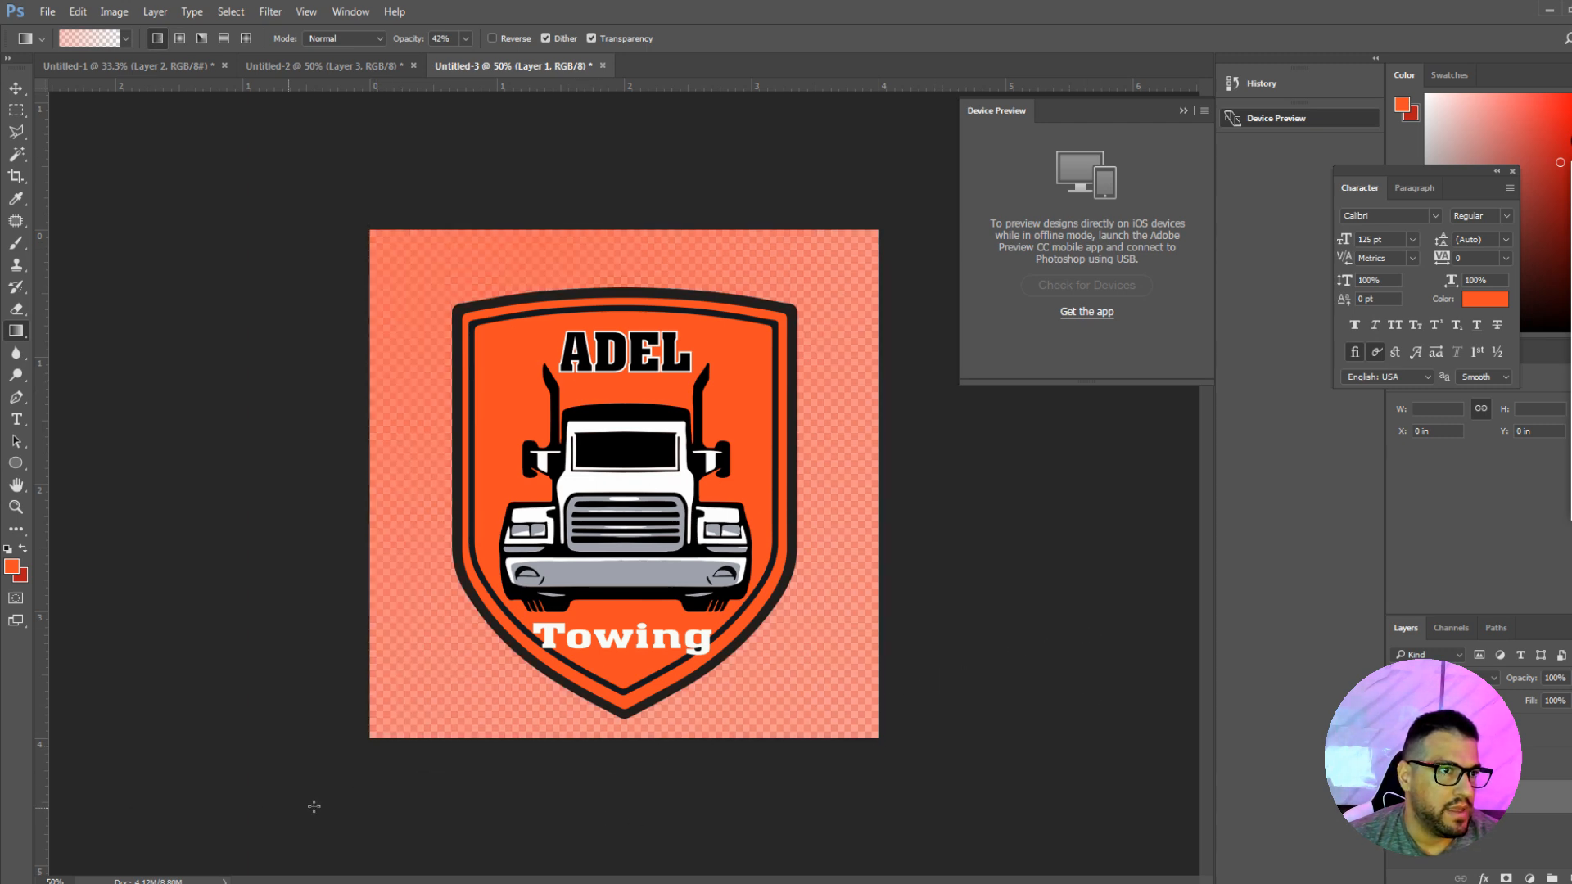
click(47, 11)
click(82, 200)
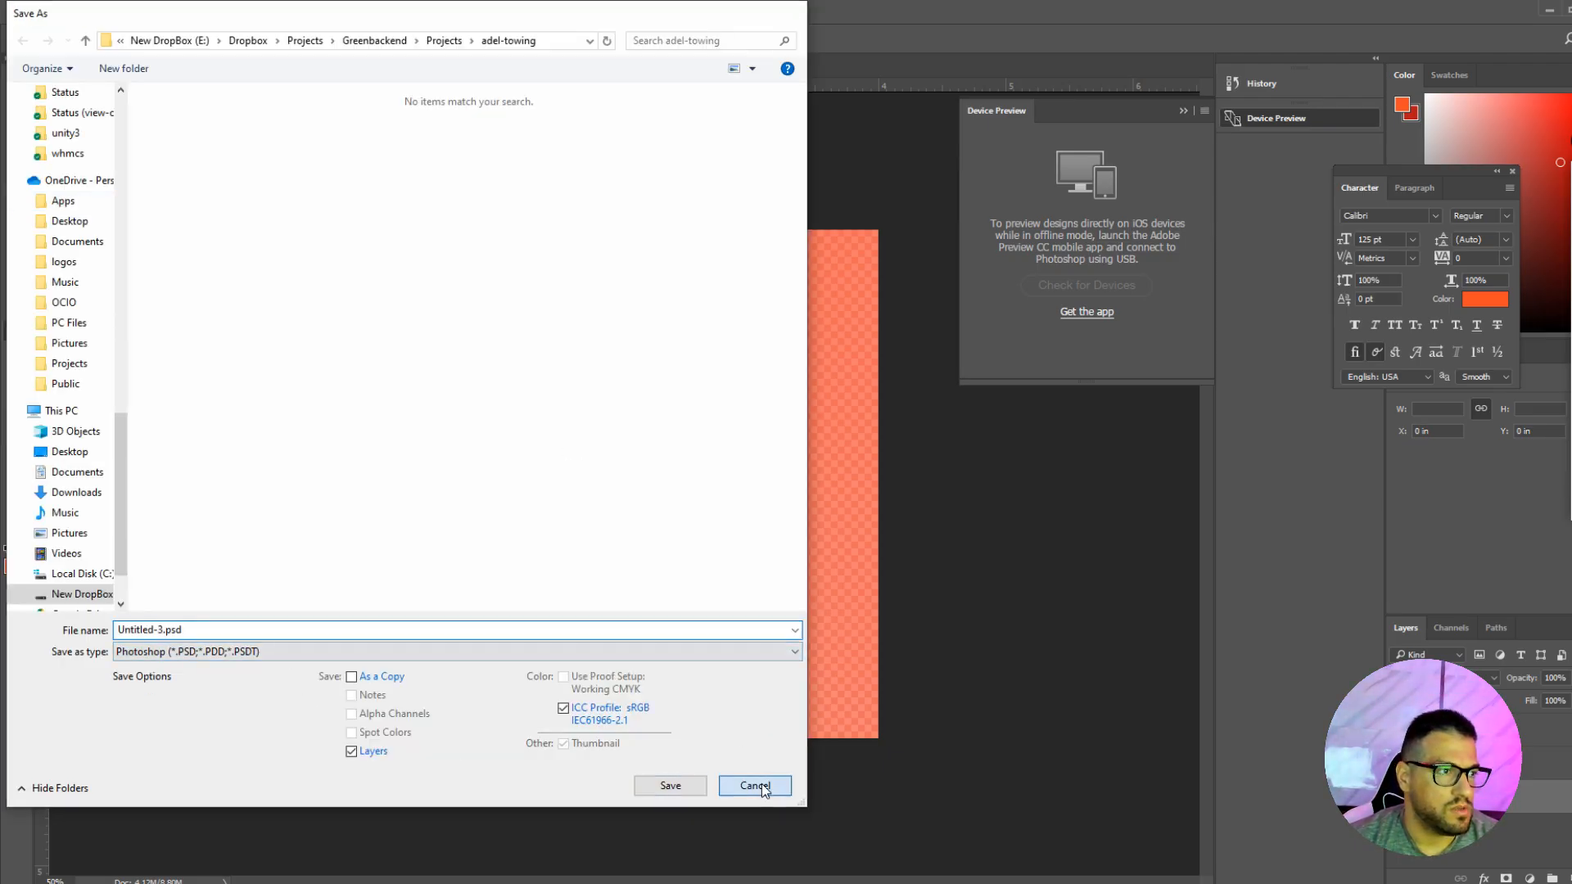
click(754, 786)
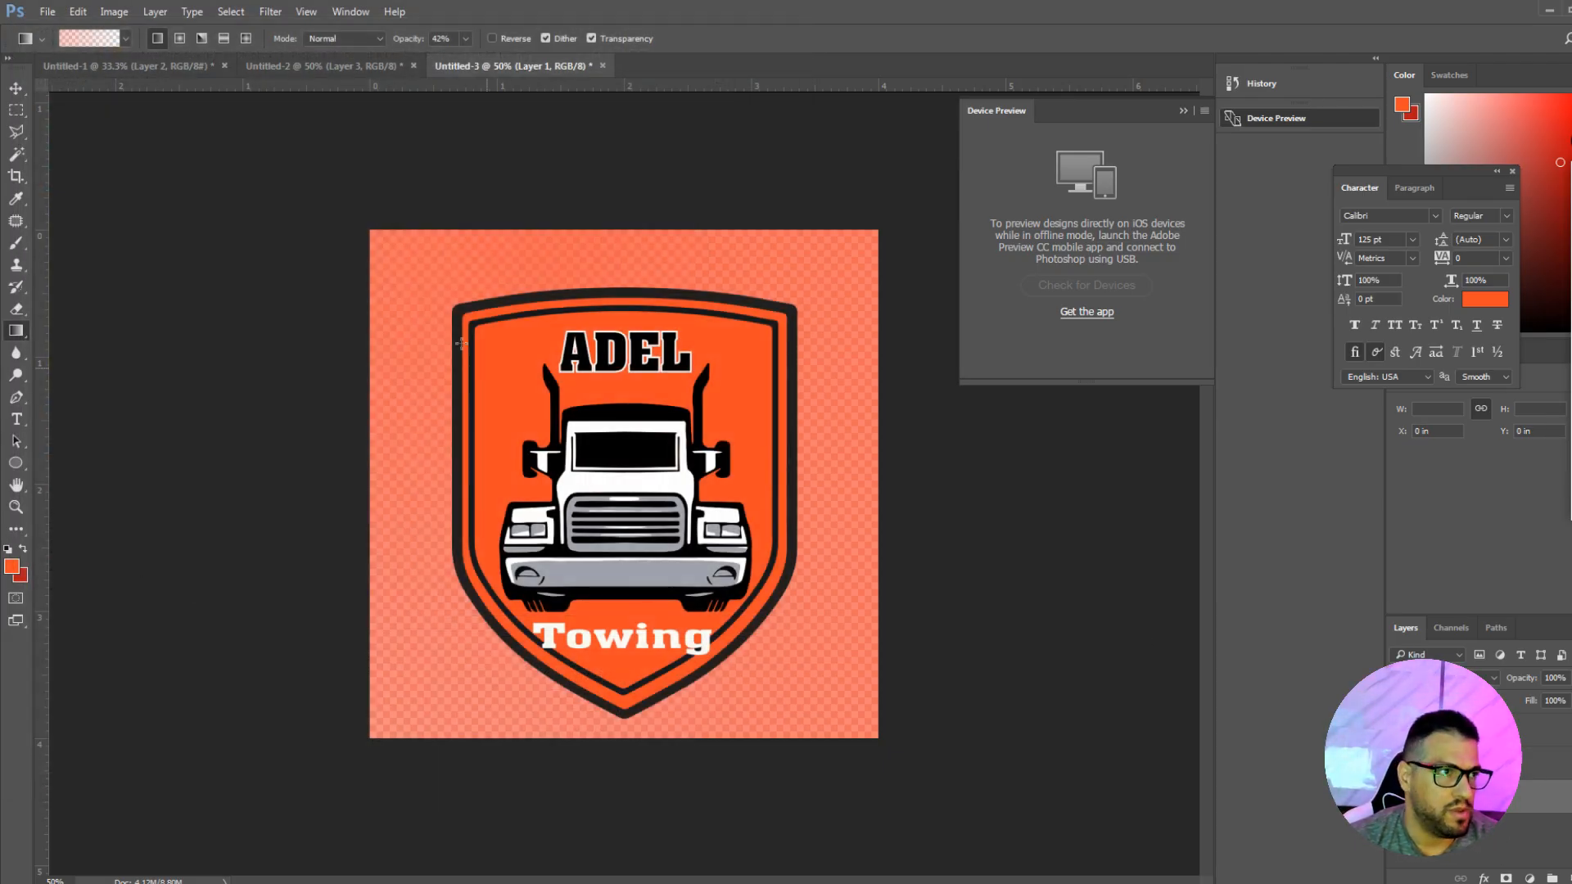
Deepen the orange background with more linear gradients running diagonally from the canvas's upper-left corner, keeping the foreground colour.
drag(298, 155, 958, 601)
click(16, 572)
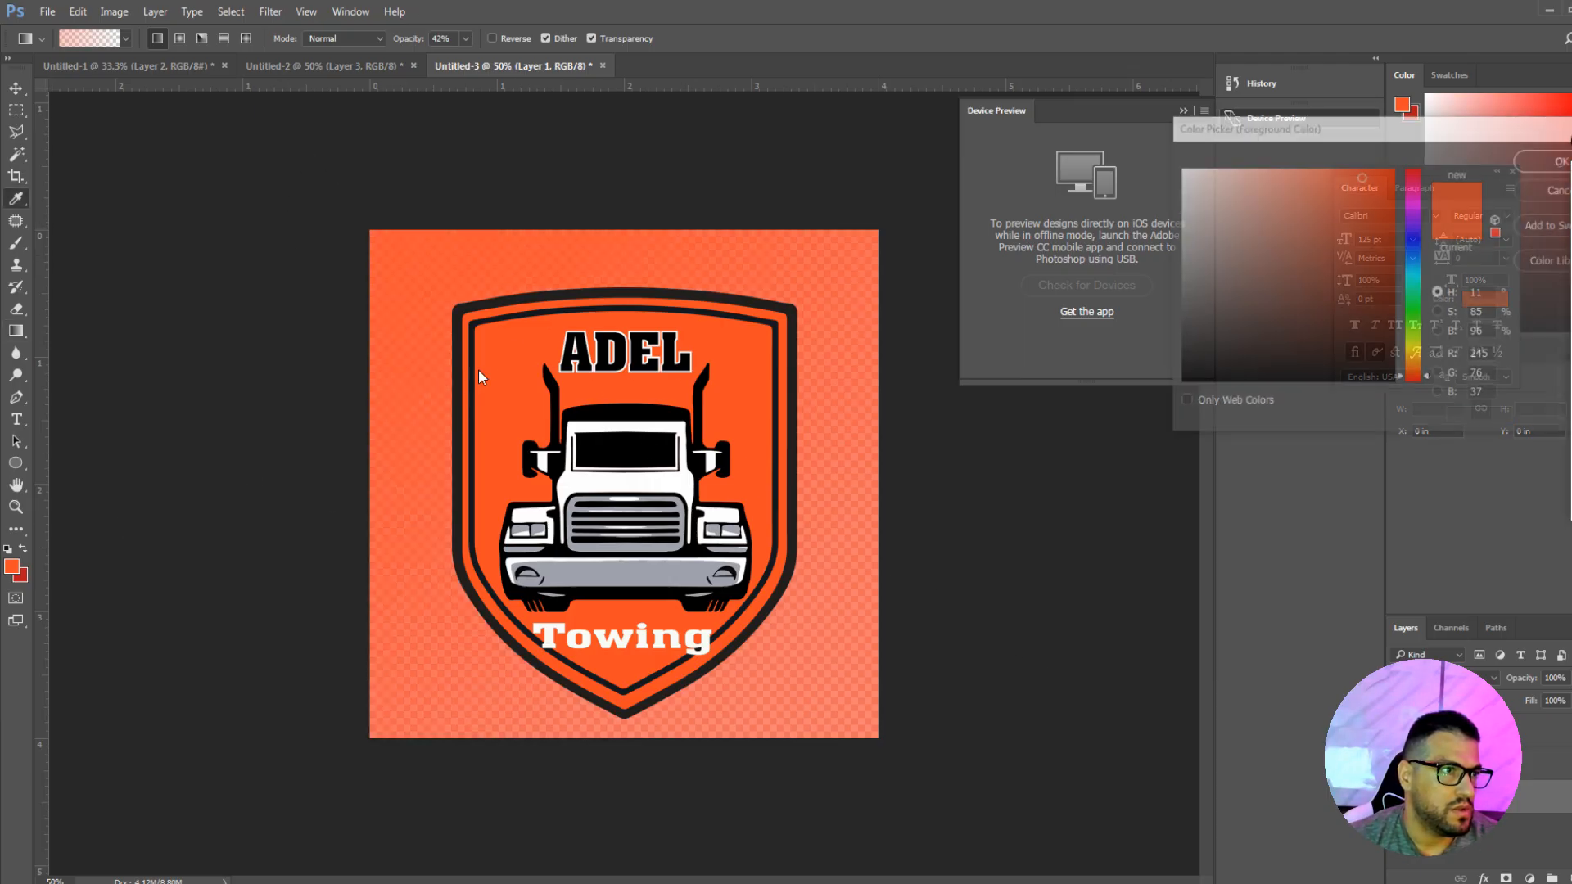
click(1560, 172)
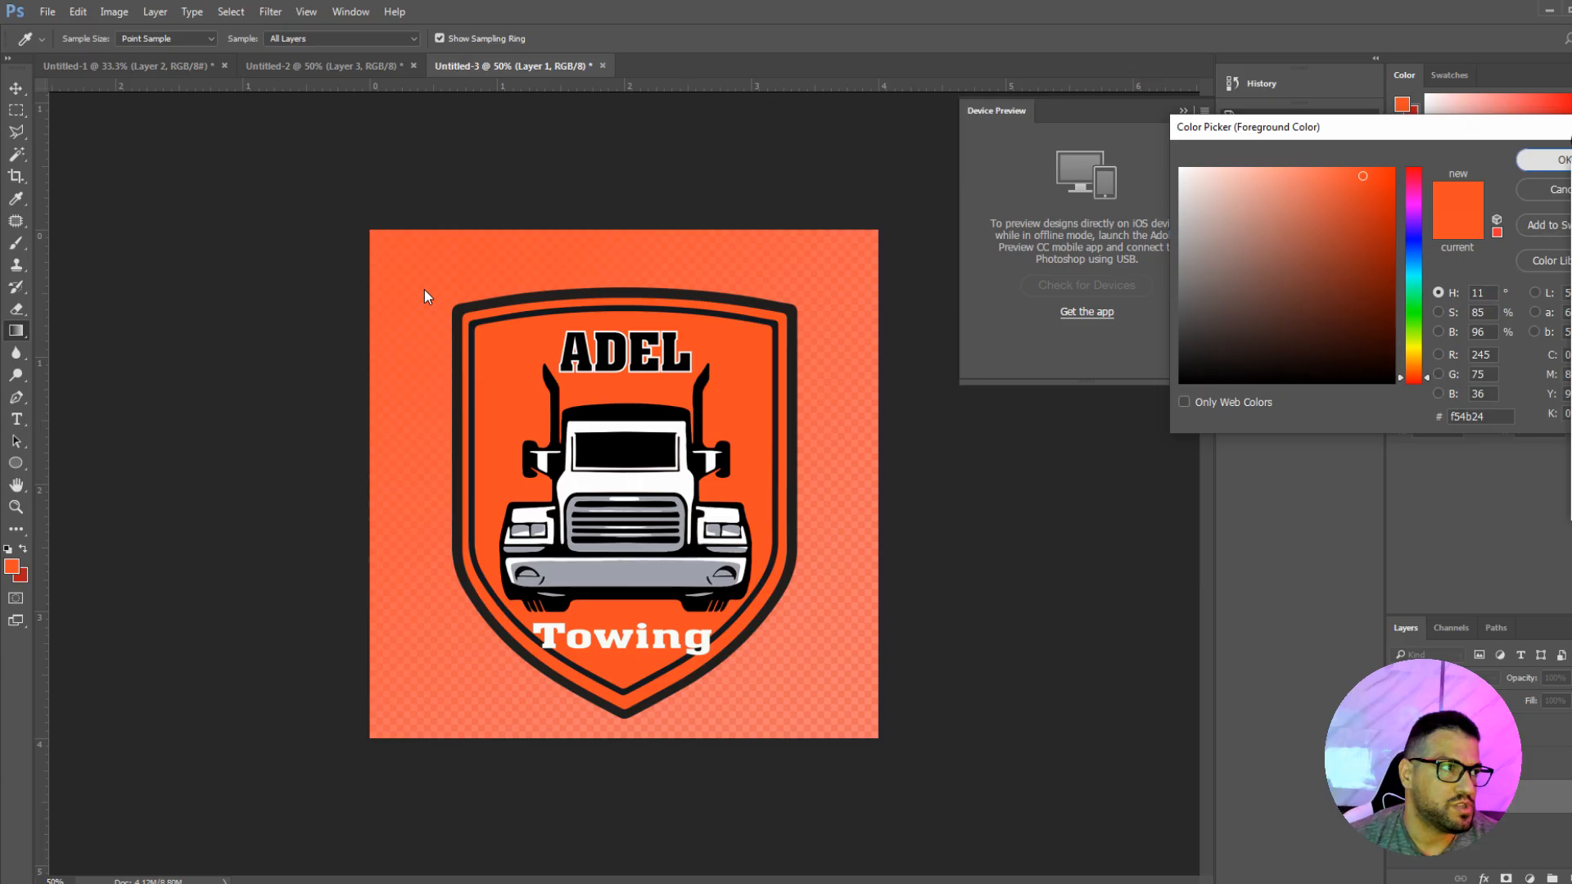
drag(377, 214, 822, 512)
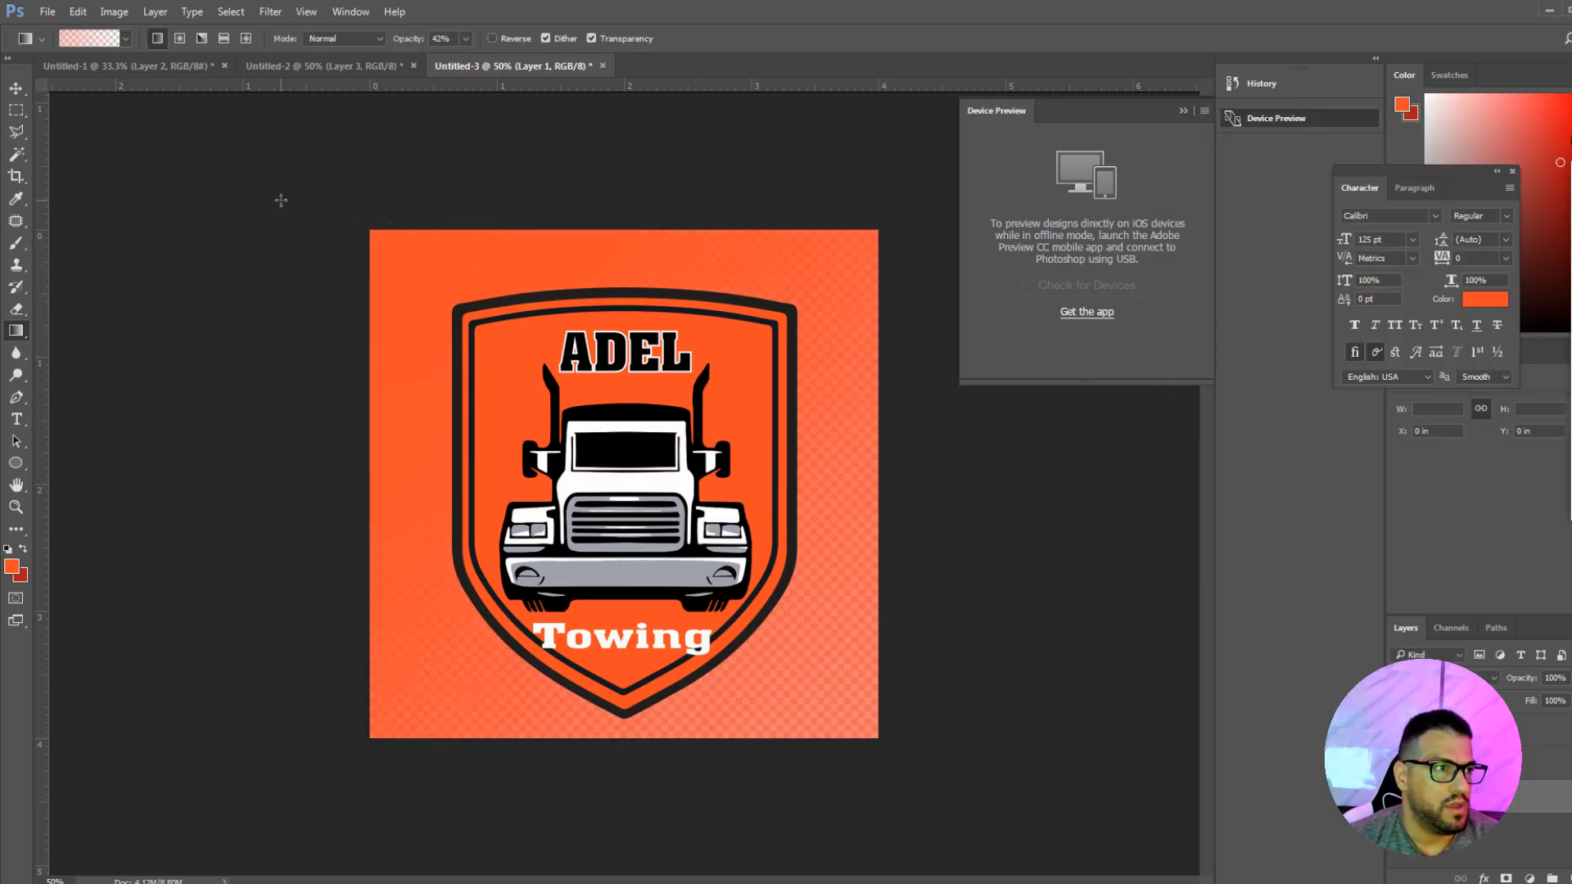
Save the orange-background design as a JPEG named square-1 in the adel-towing folder, with quality 9 (High) and Progressive format.
click(47, 12)
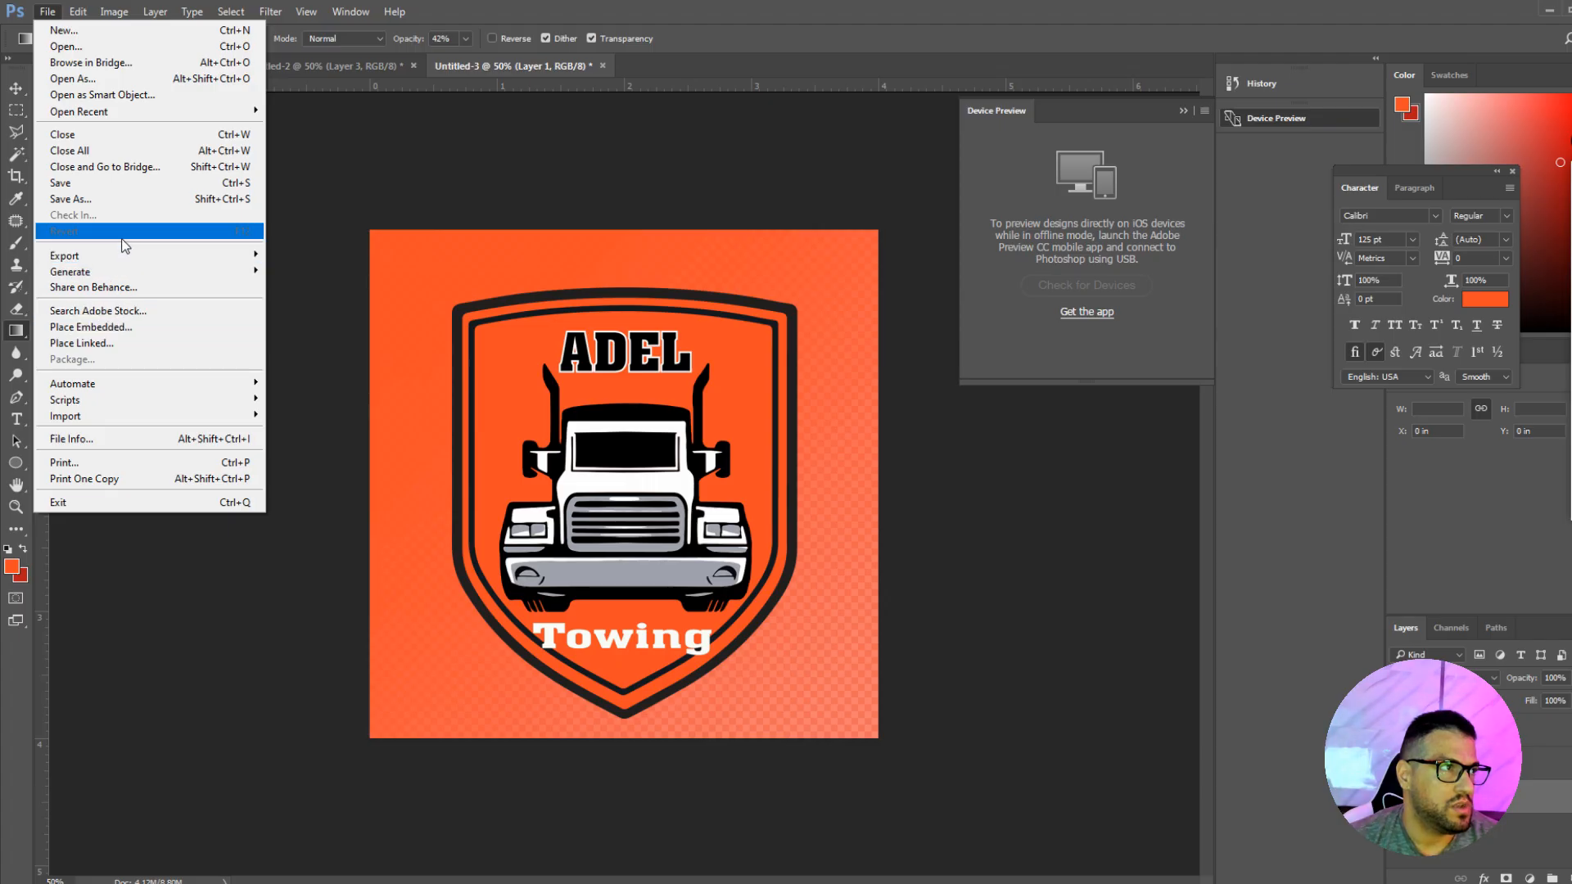
click(115, 203)
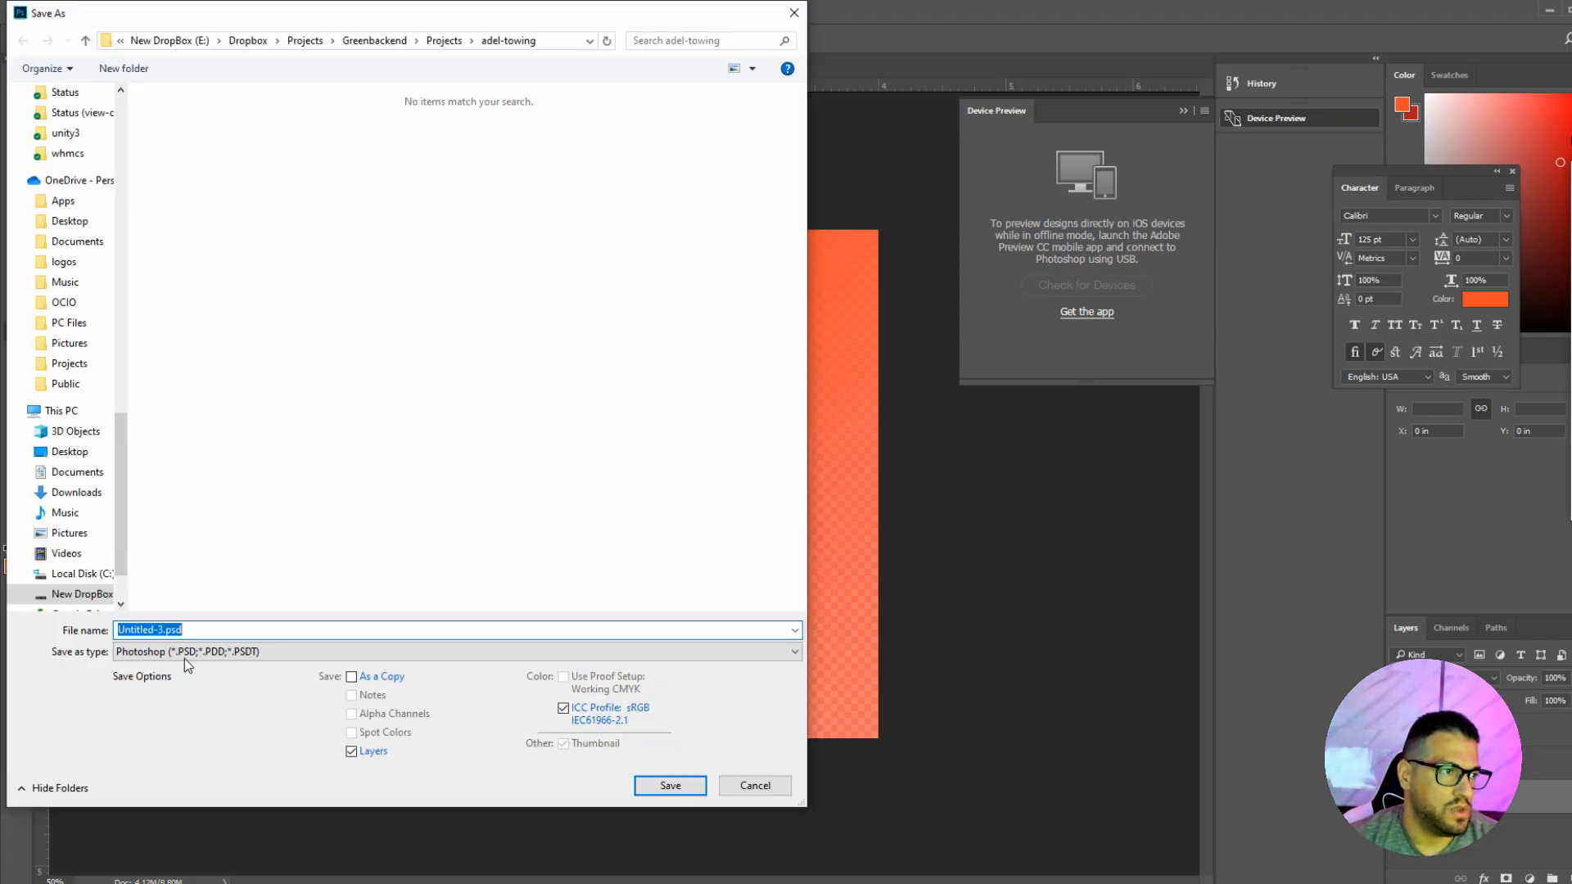
click(184, 654)
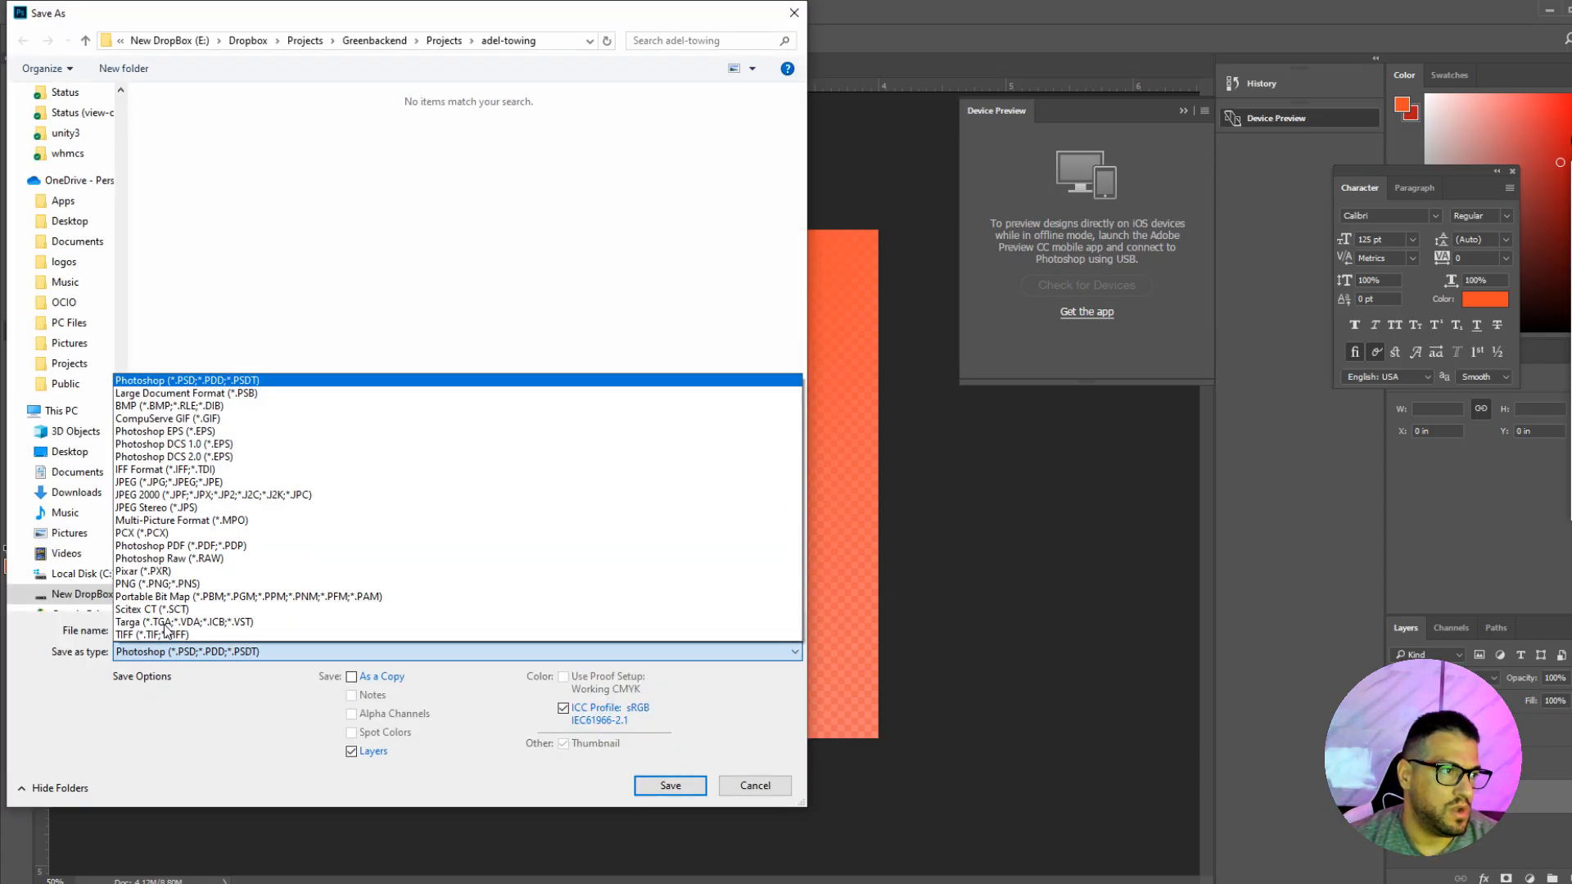
click(155, 483)
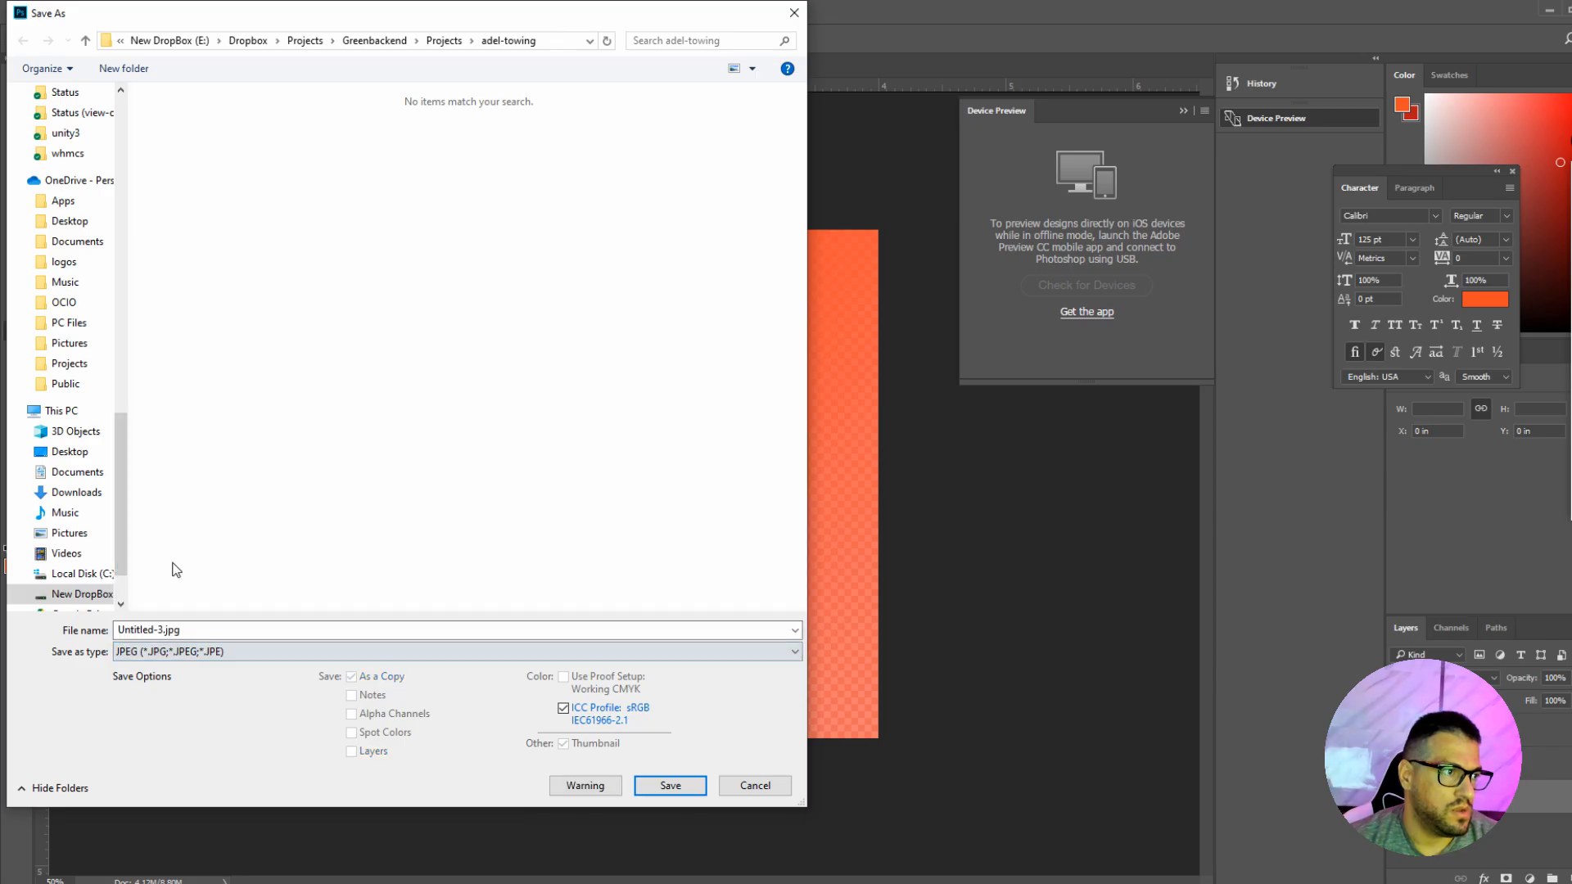
double_click(193, 635)
text(s)
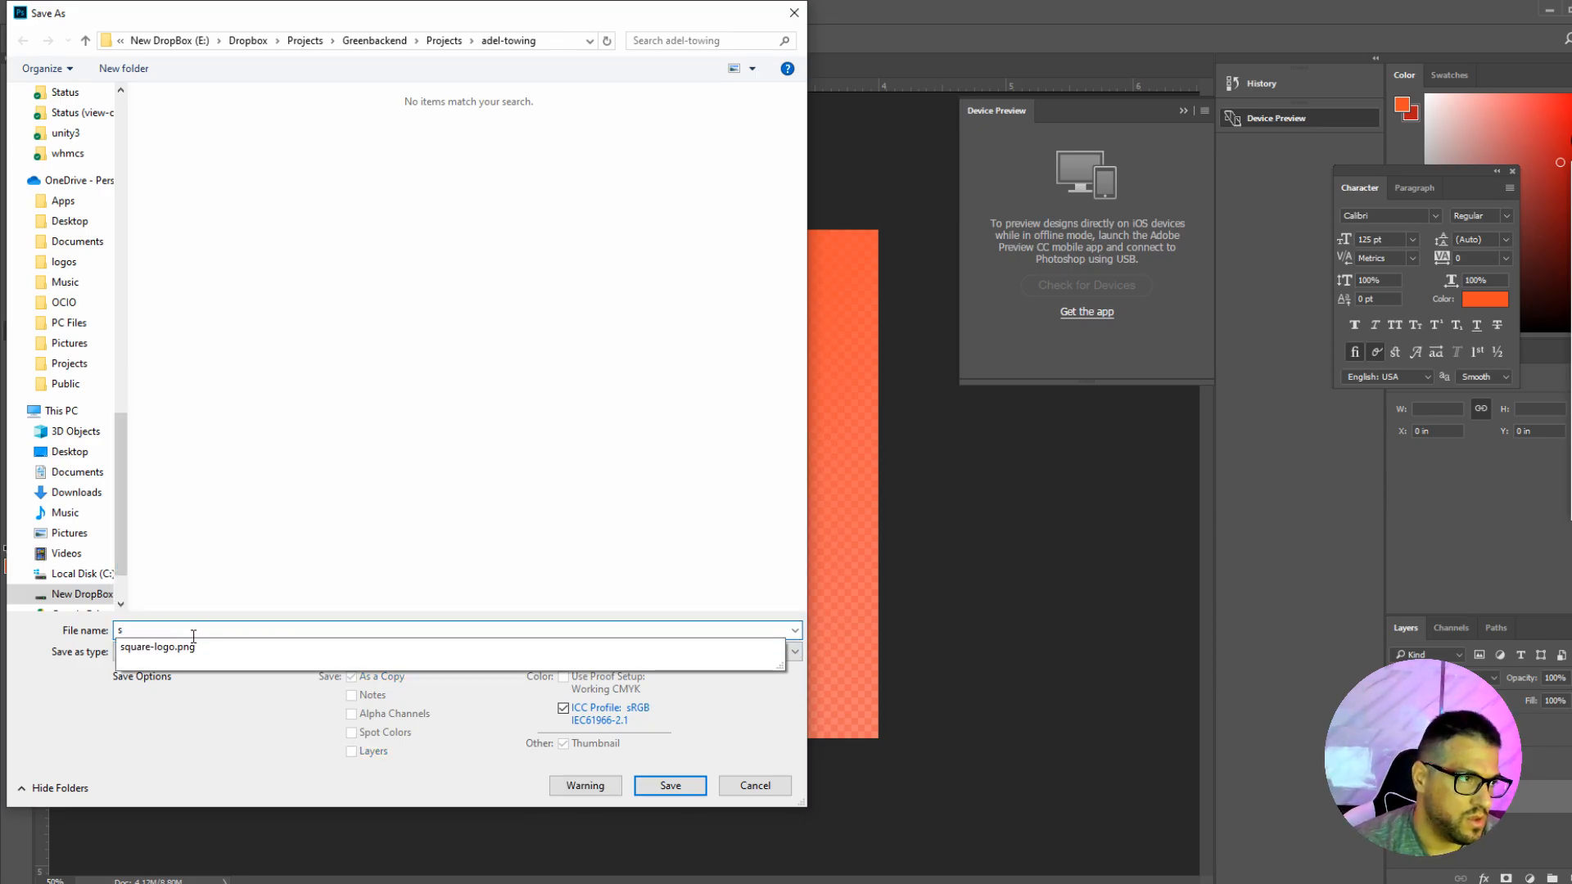
text(quare-)
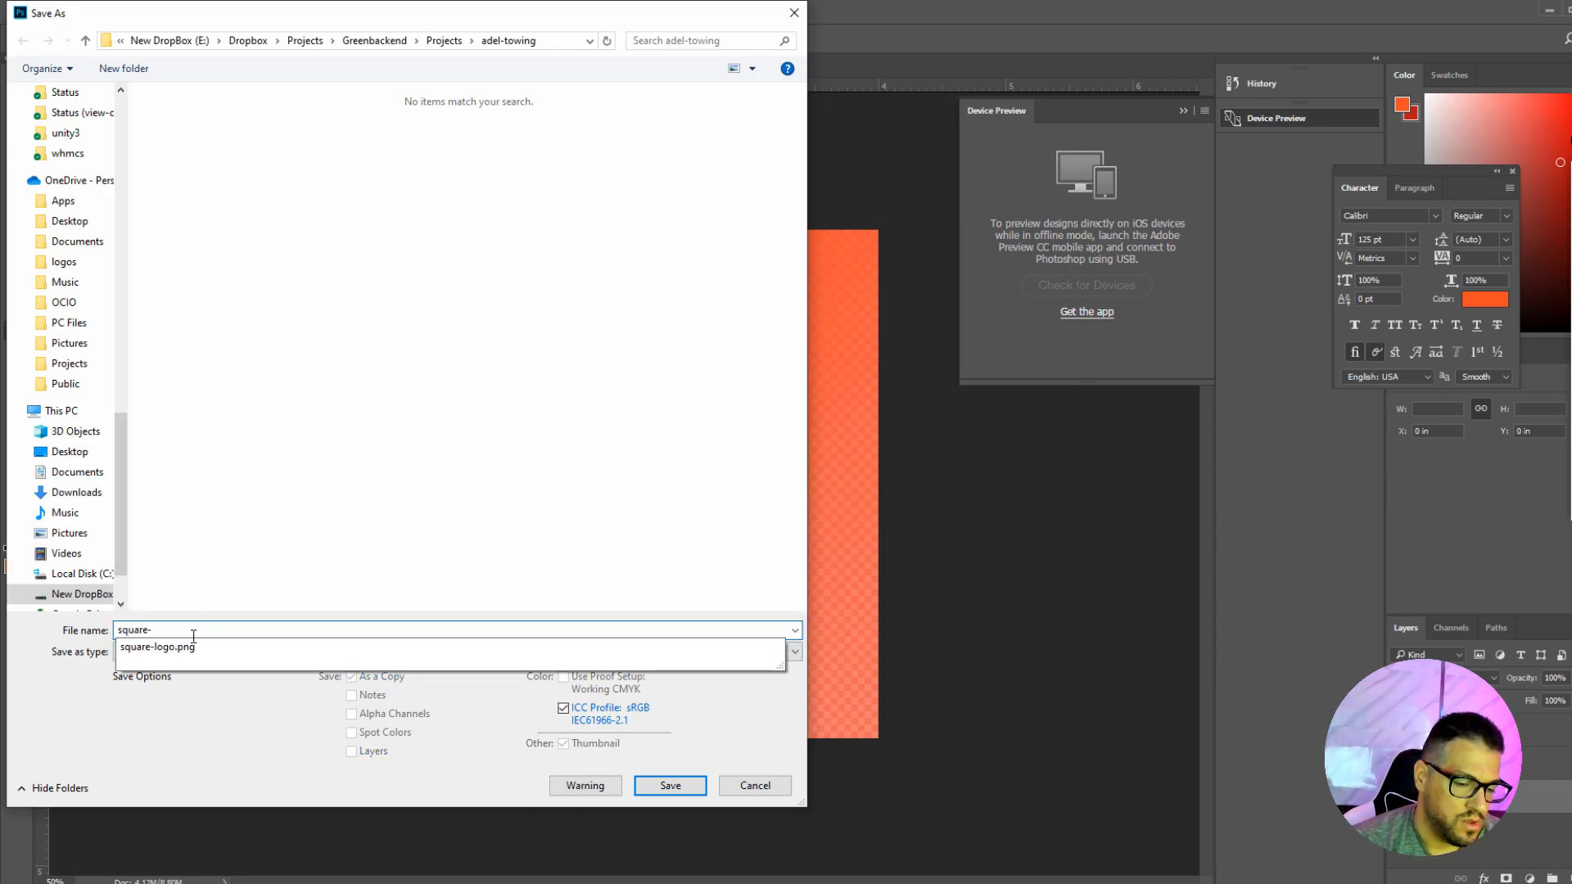
text(l)
key(Return)
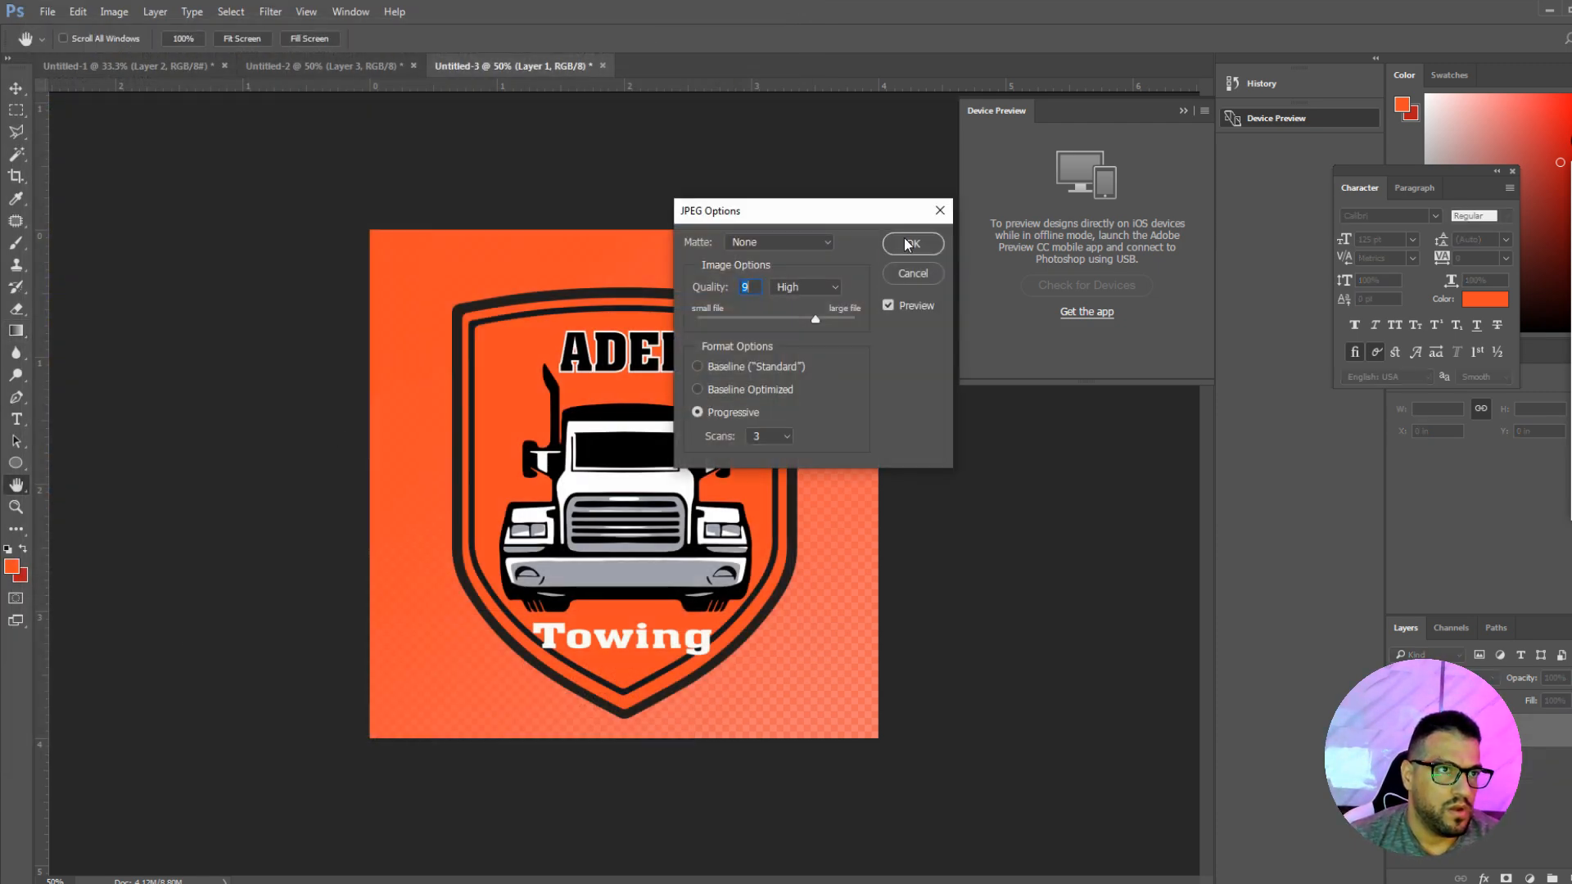
click(912, 245)
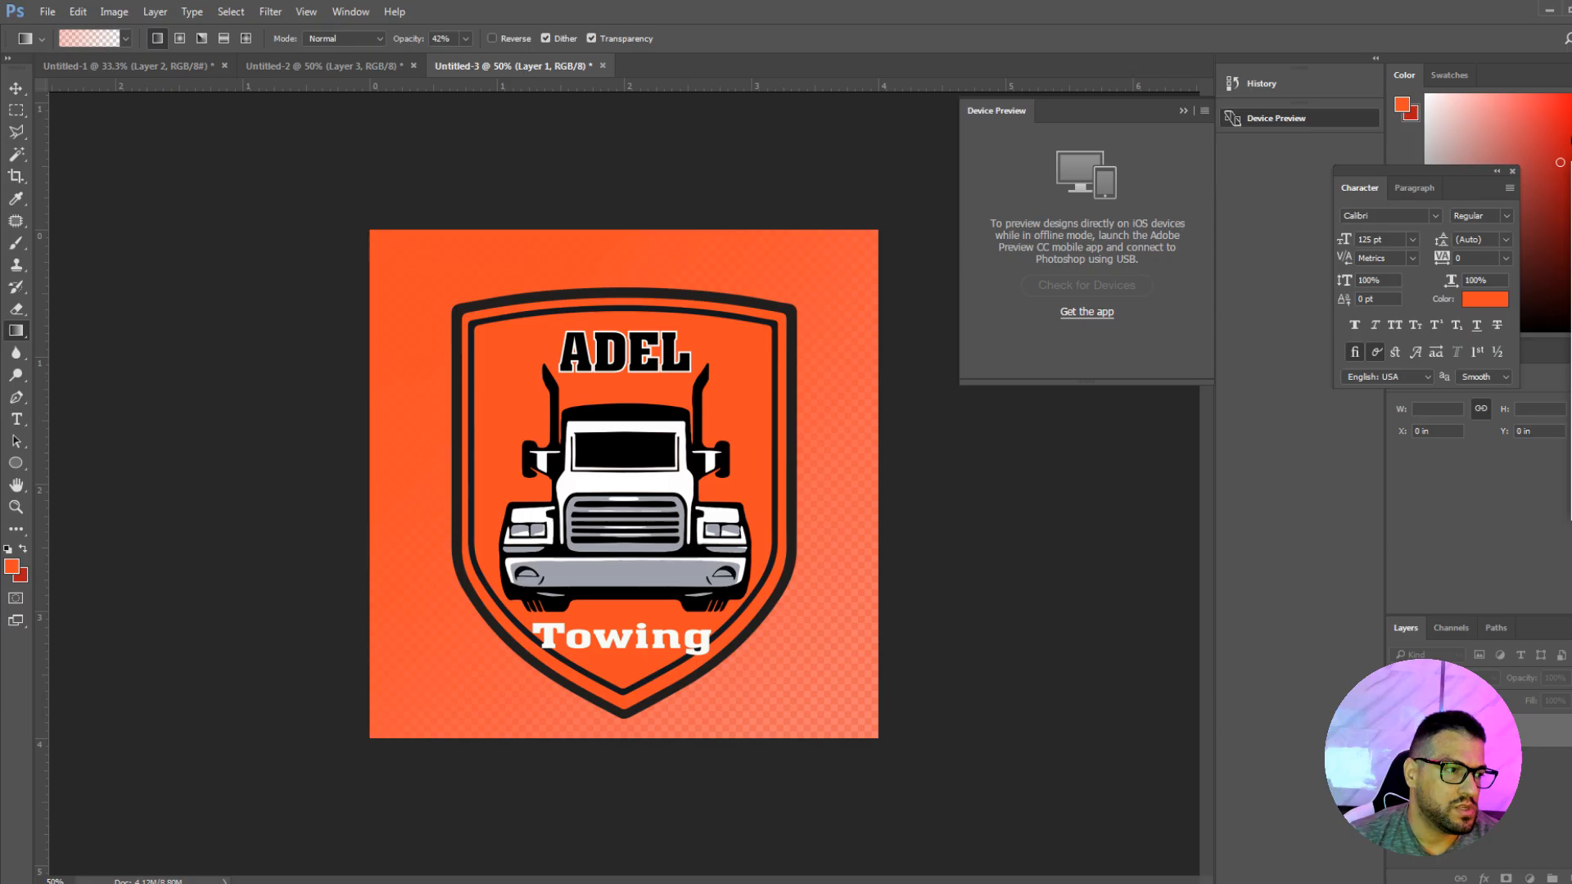
Copy the adel-towing folder's address and open that folder from the Projects directory in a separate file explorer window.
click(48, 12)
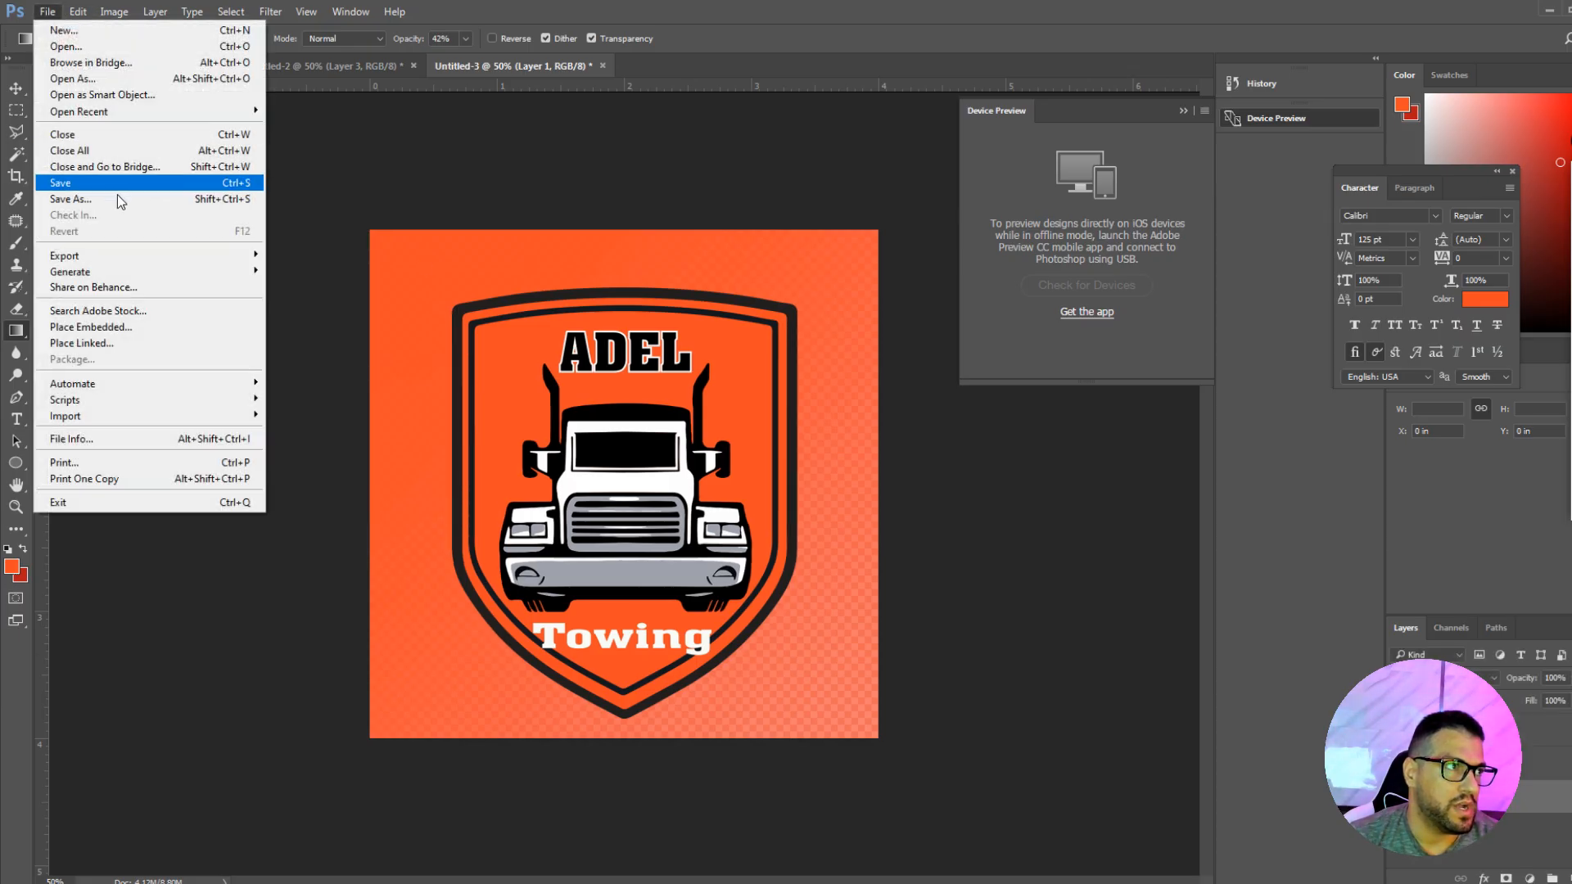
click(112, 198)
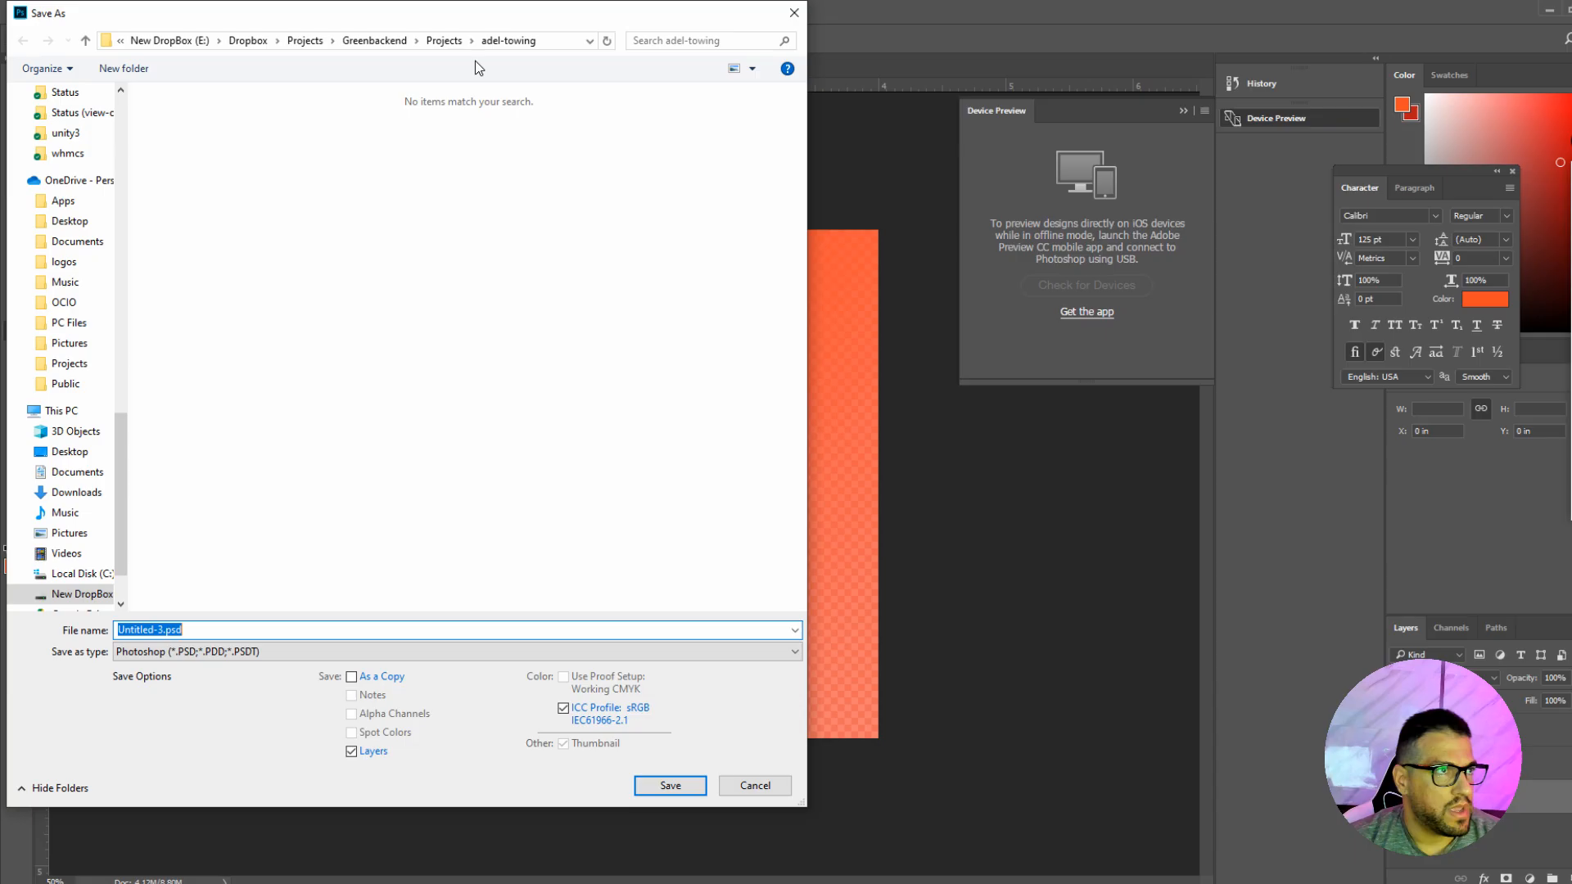
right_click(499, 43)
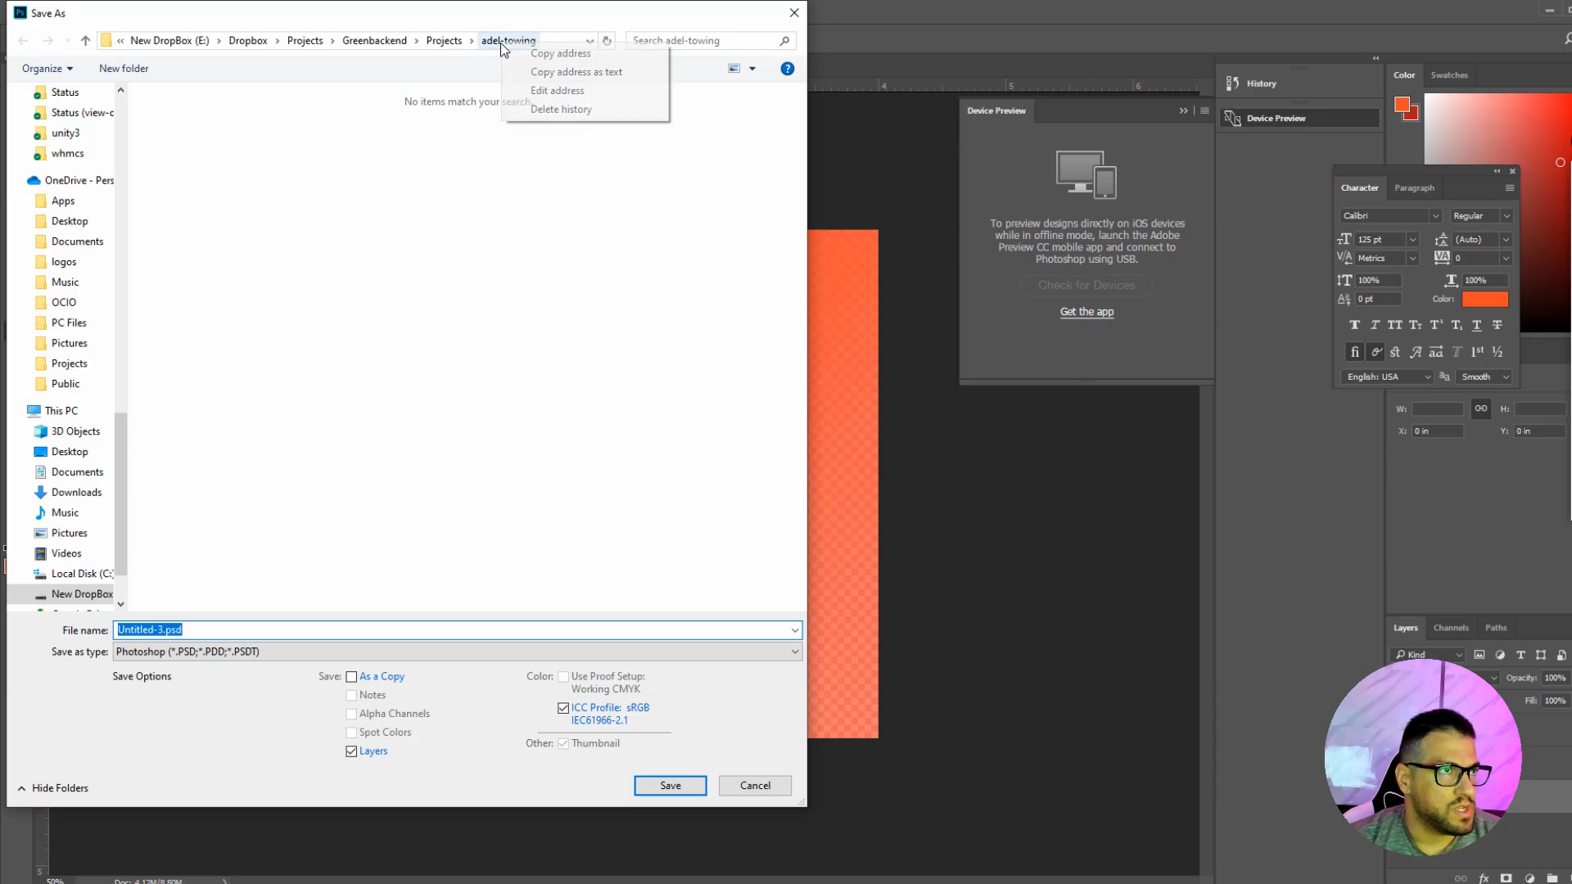
click(559, 54)
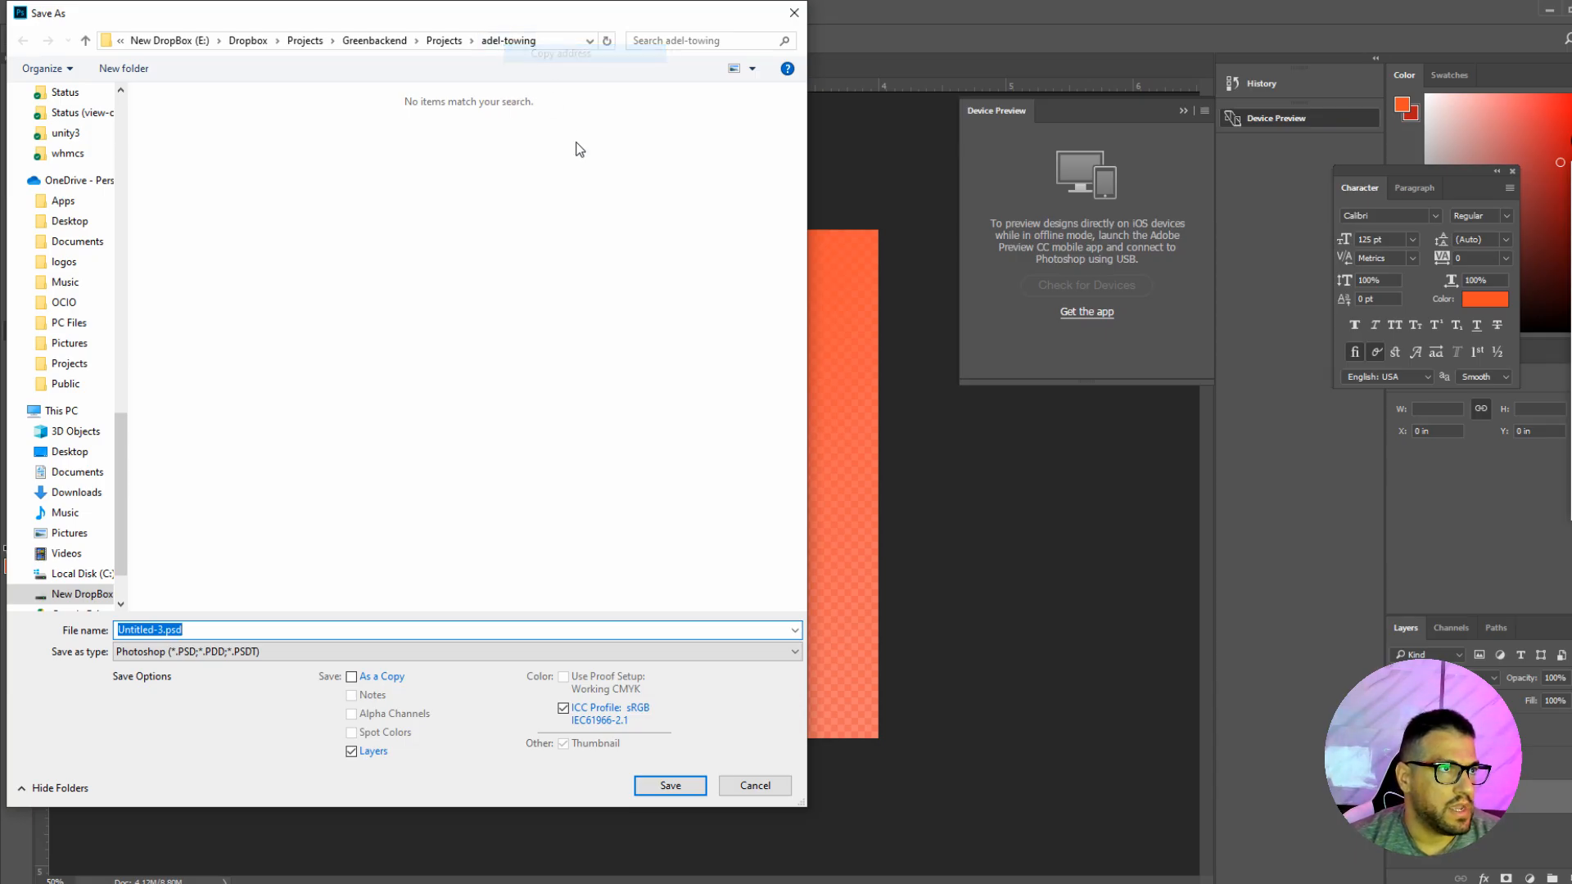
click(443, 41)
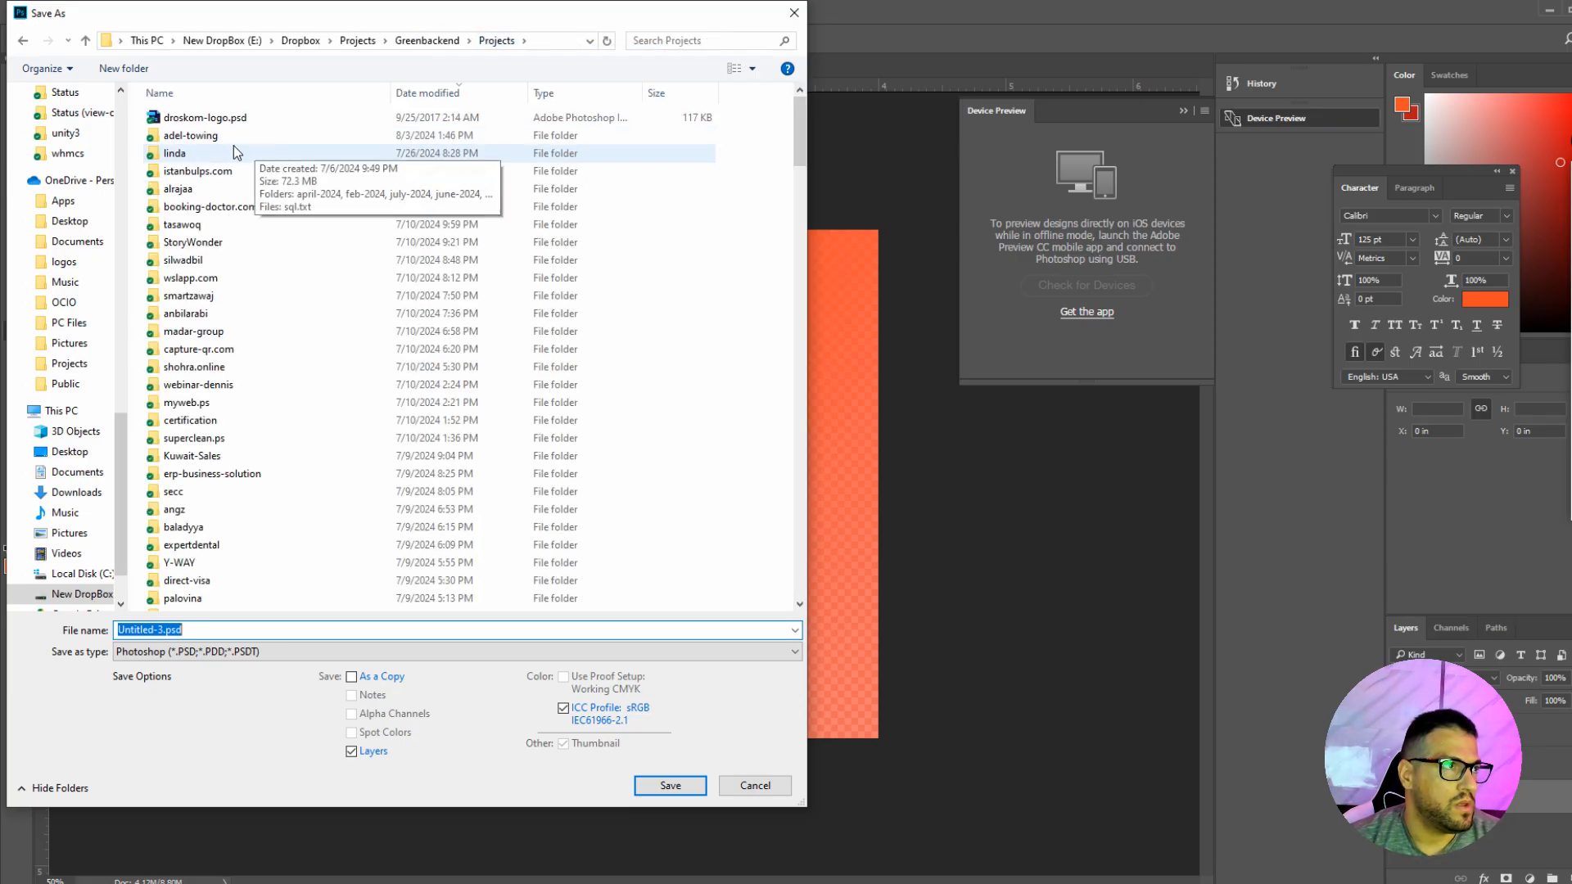
click(211, 136)
right_click(212, 136)
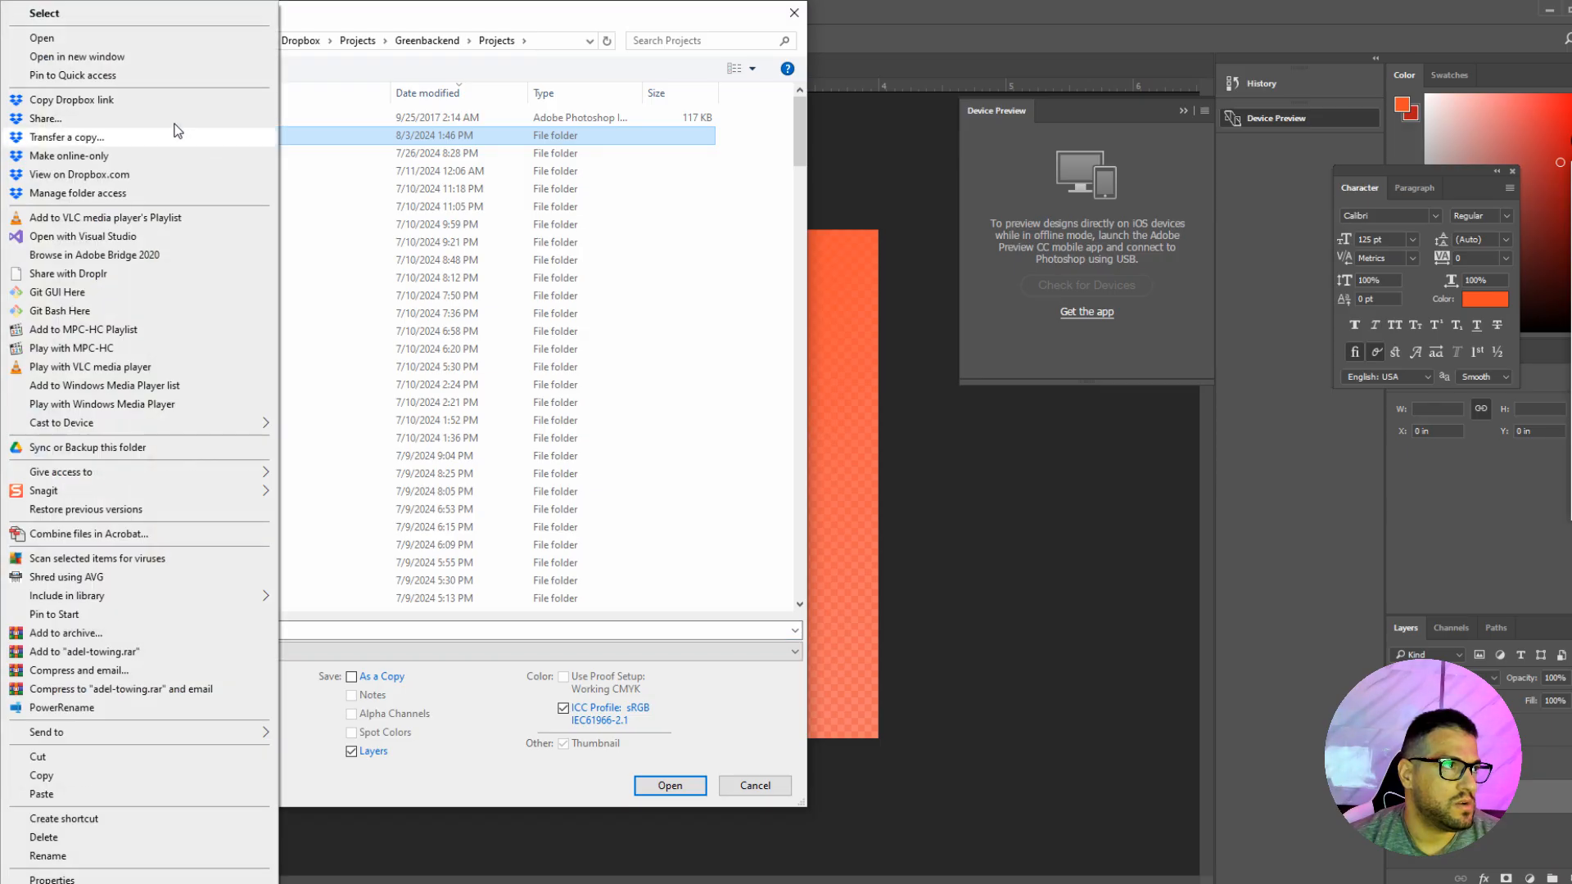
click(82, 59)
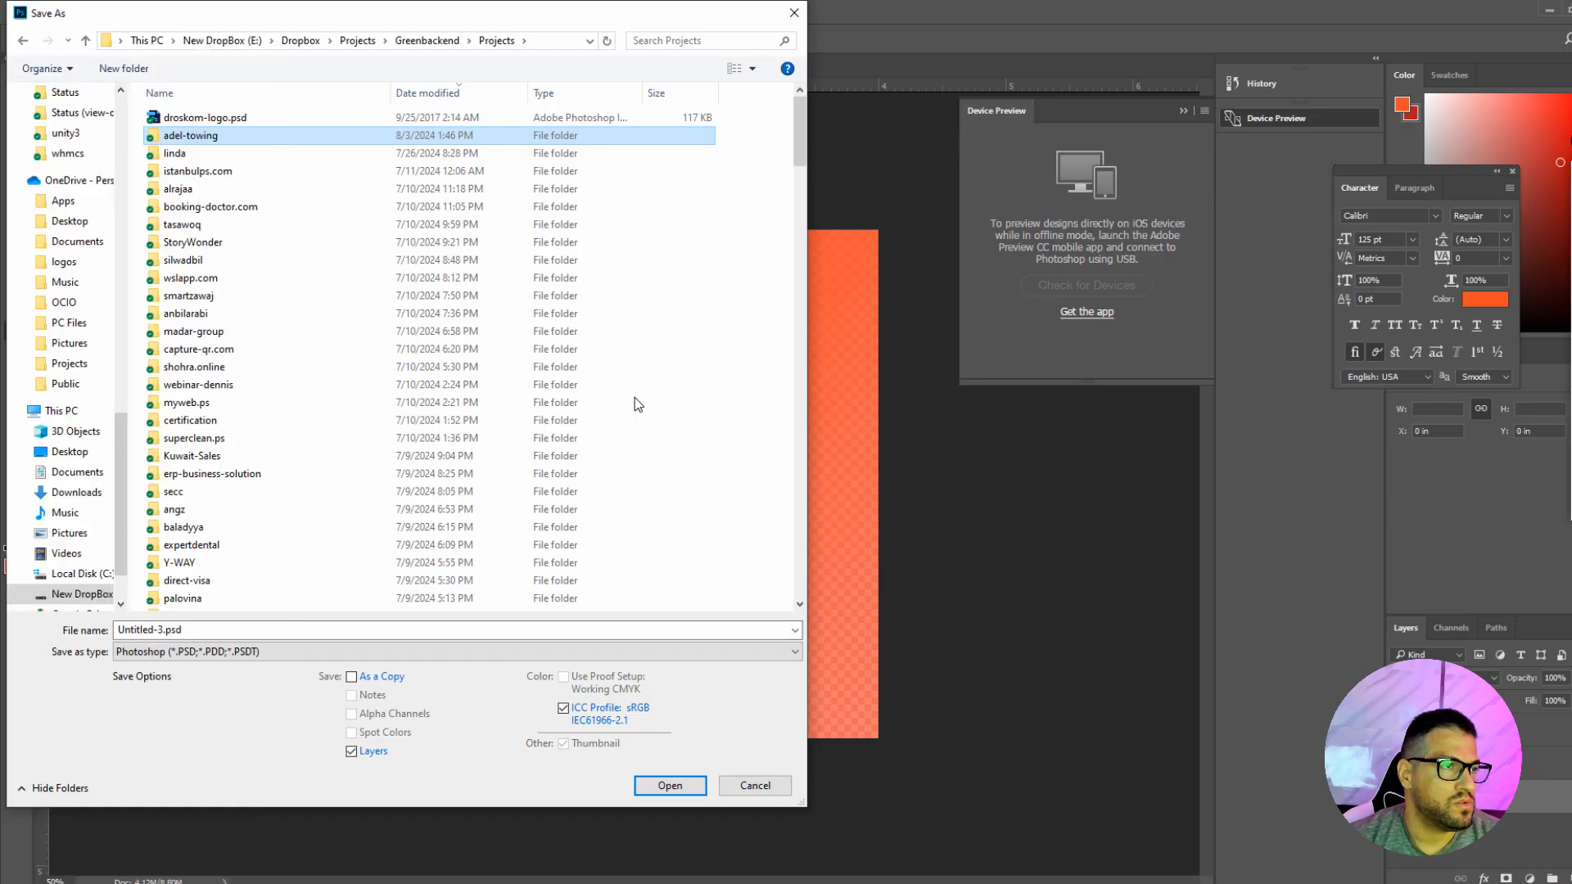
click(782, 787)
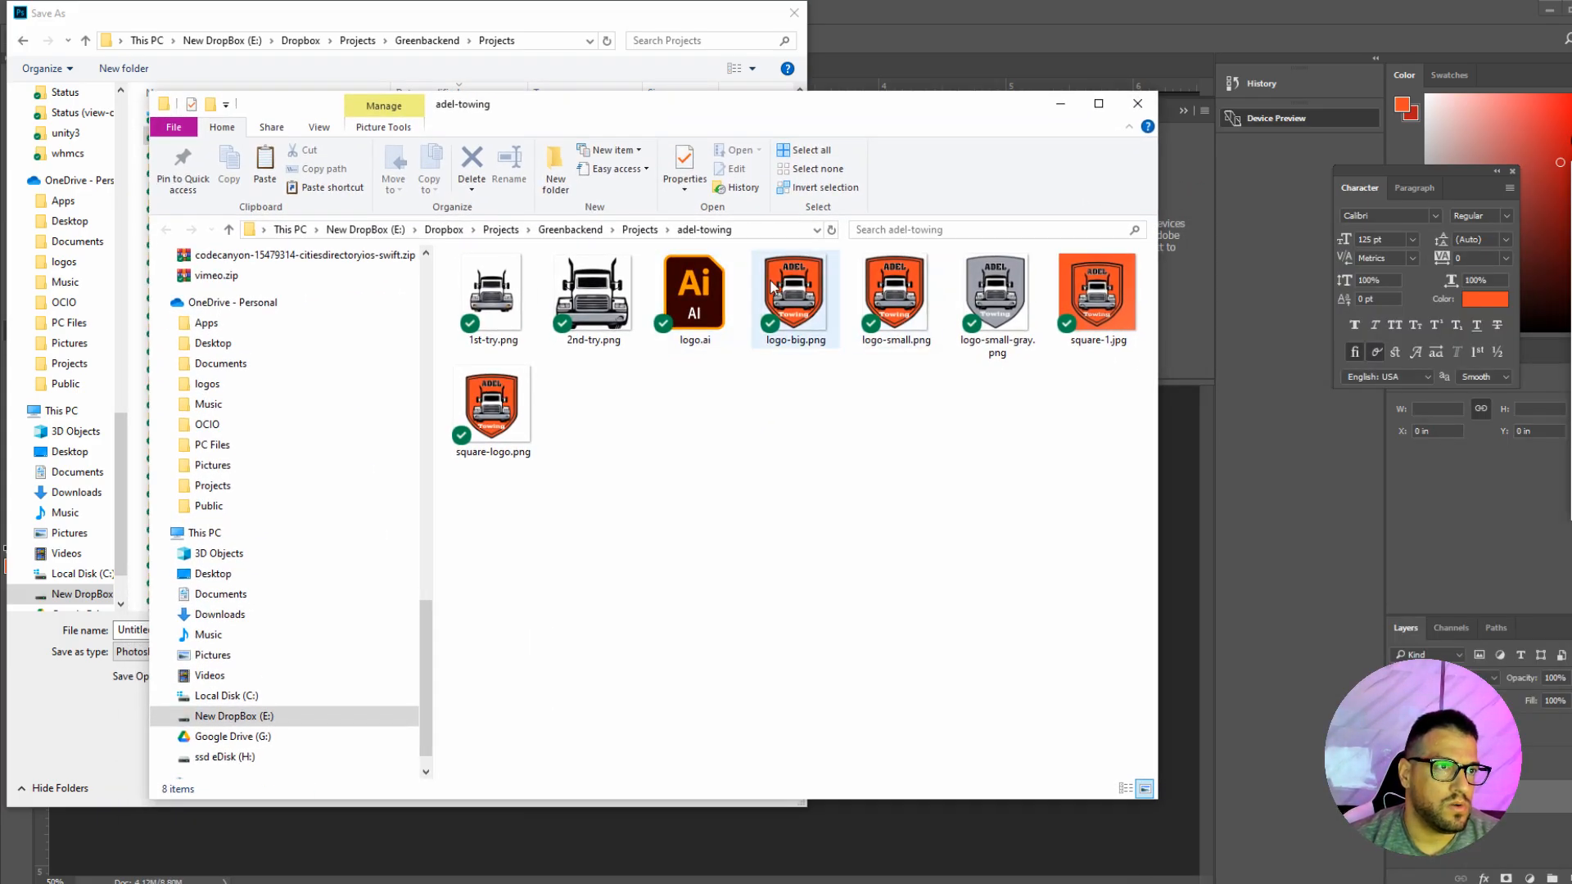
Examine the exported square-1.jpg and logo-small-gray.png thumbnails in the adel-towing folder.
click(1109, 288)
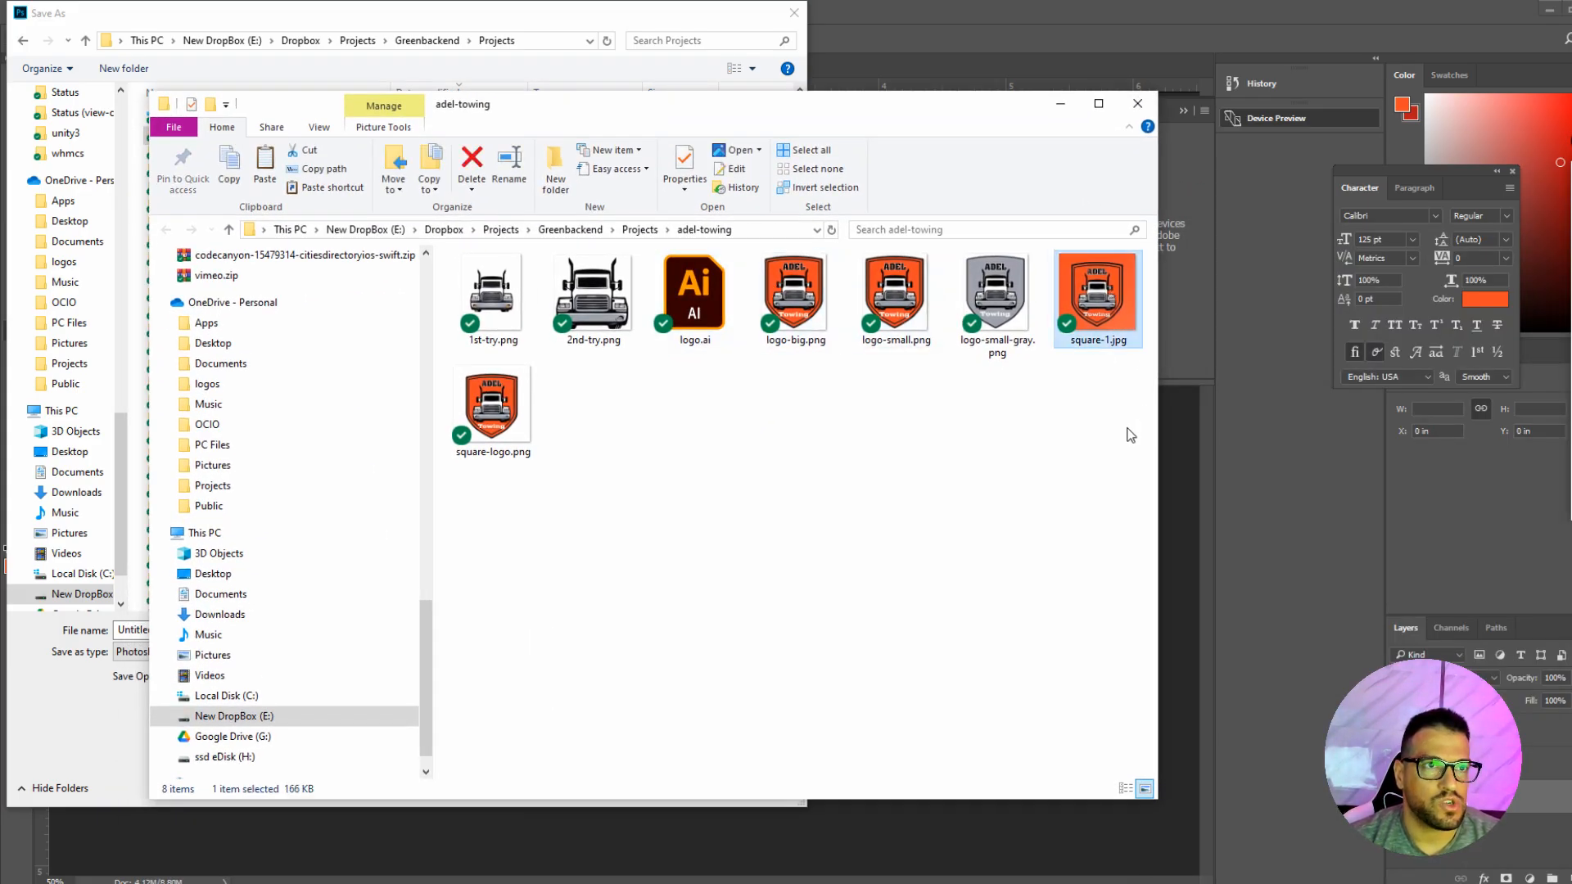
click(1113, 406)
click(996, 309)
key(Right)
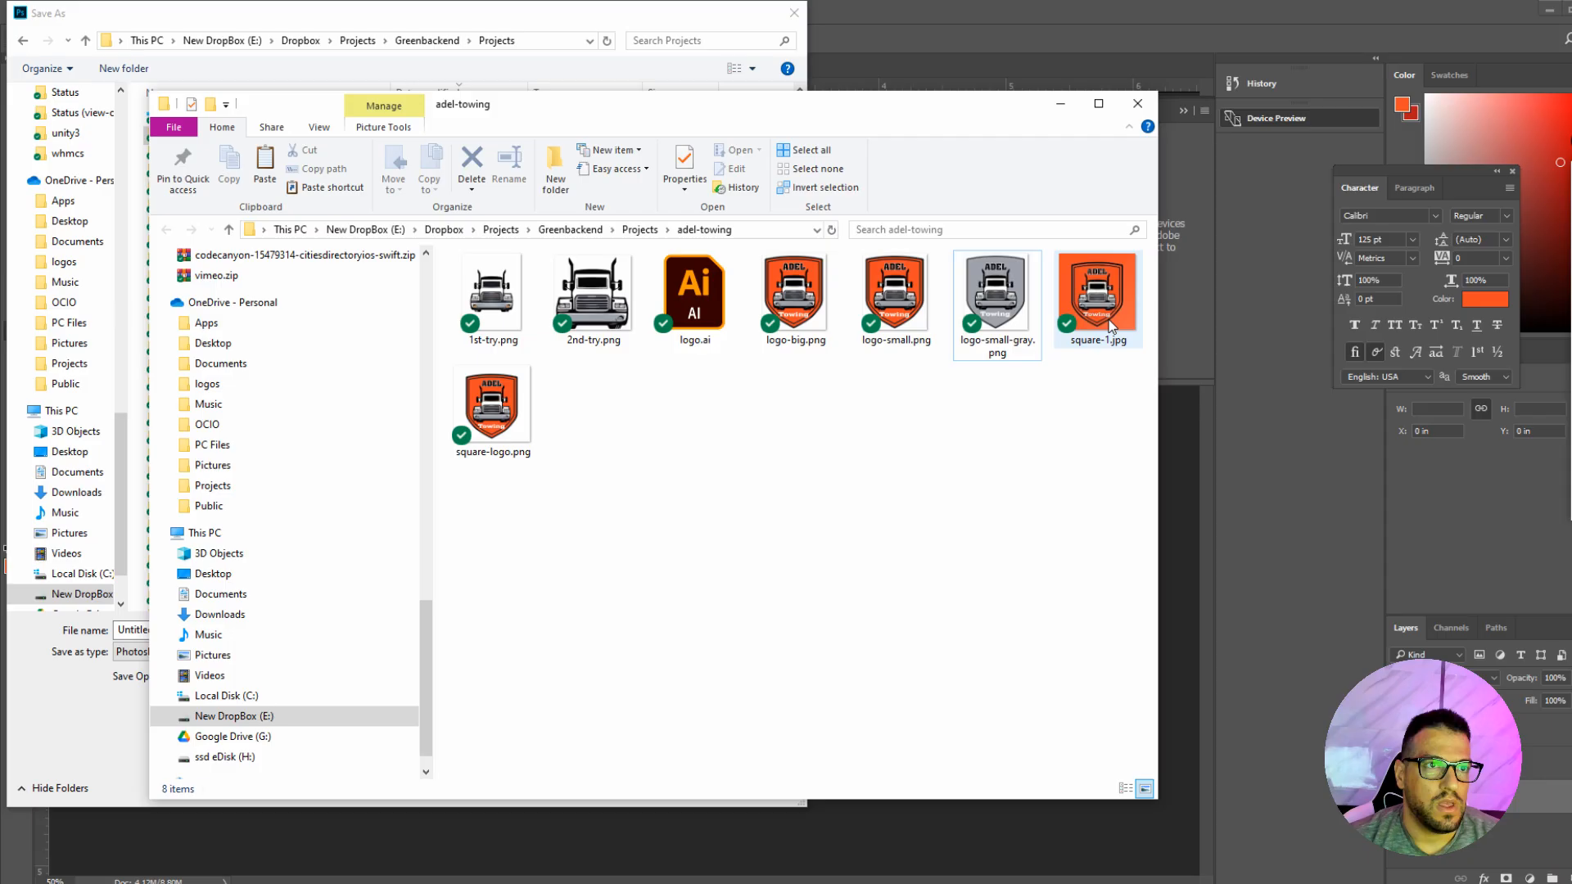
Examine the exported square-logo.png thumbnail in the adel-towing folder.
click(509, 407)
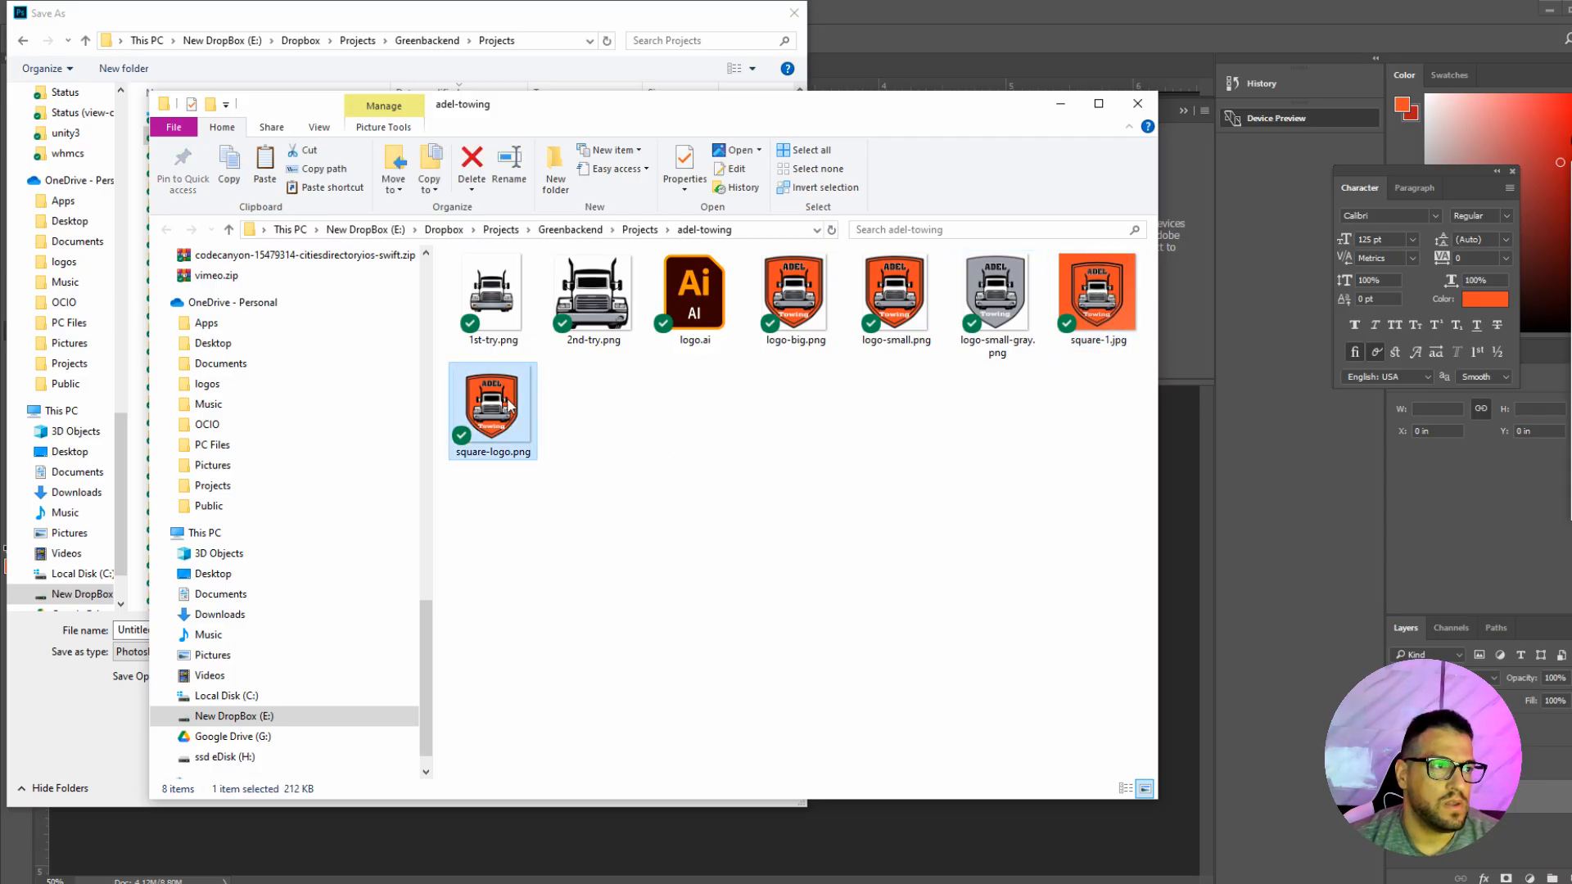
click(765, 506)
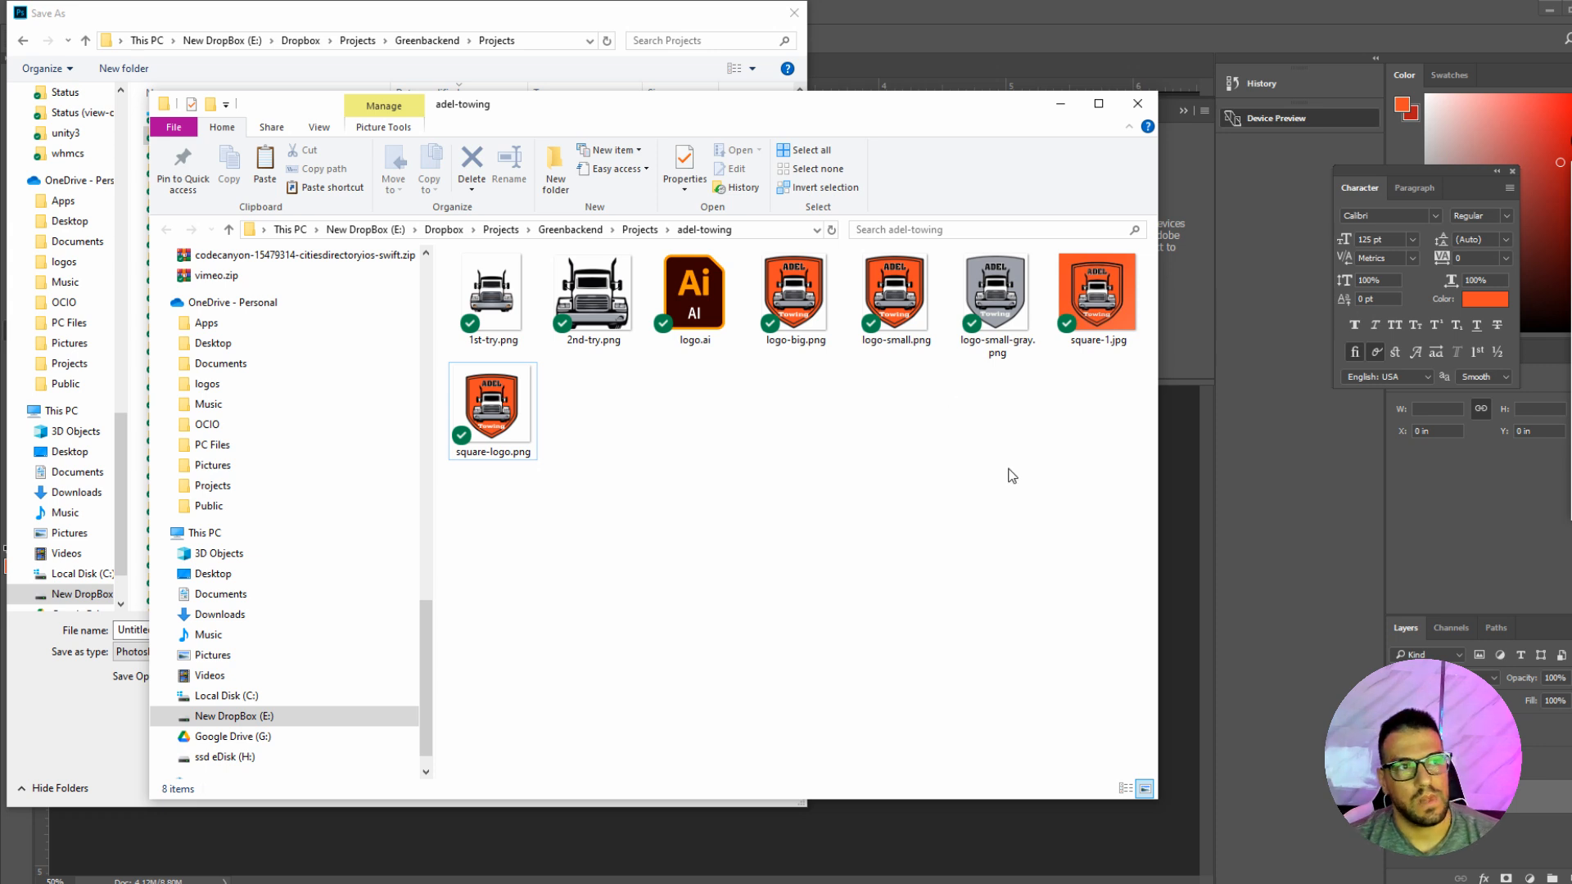
drag(999, 491, 605, 453)
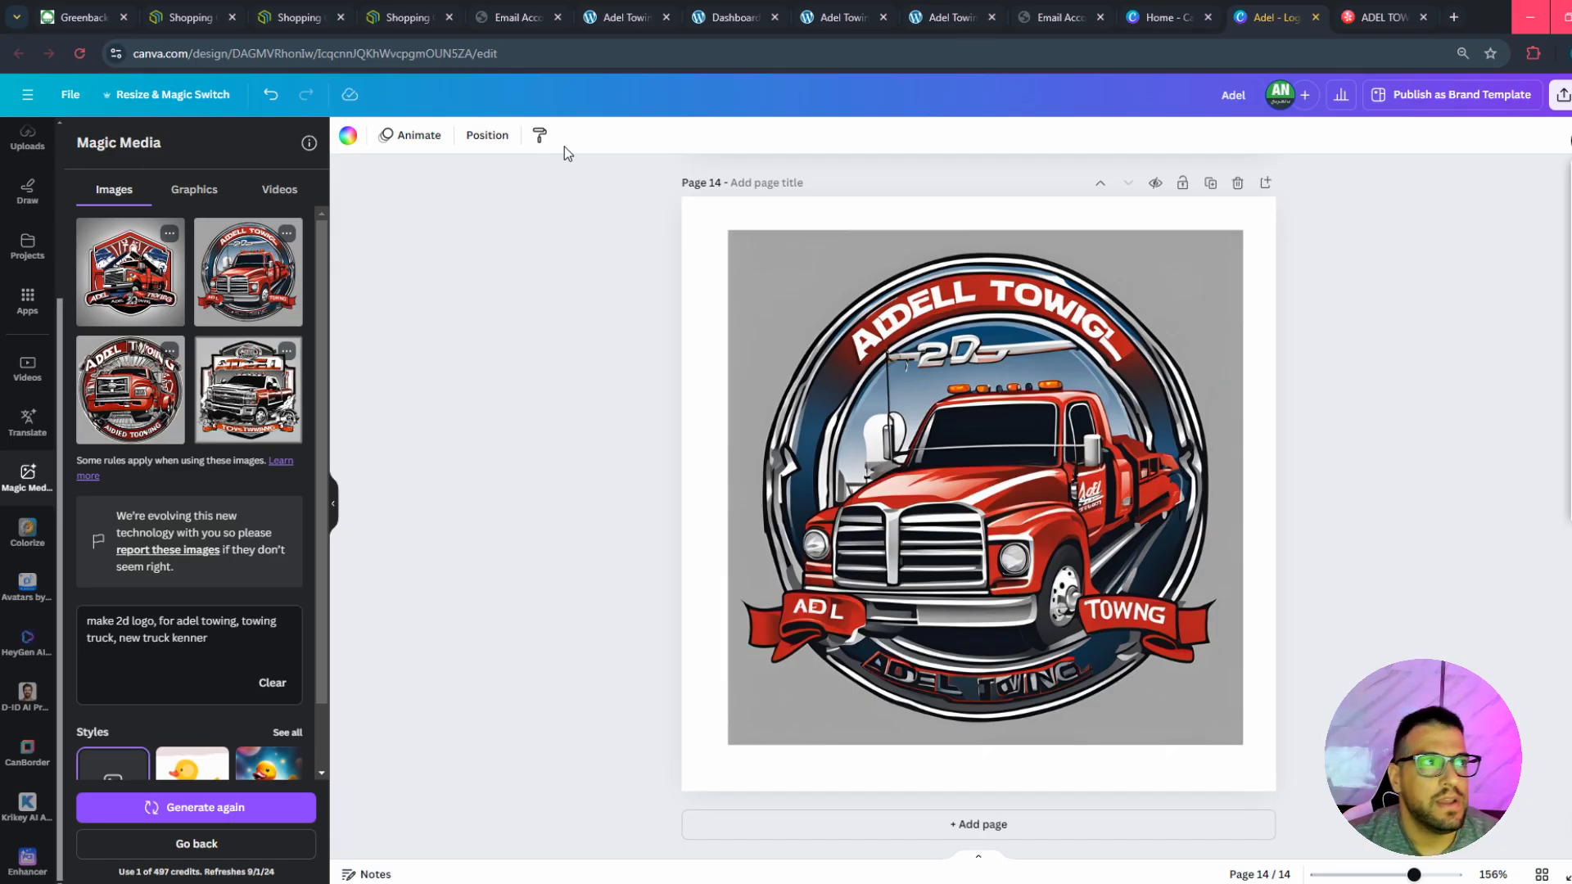
Switch to the GreenBackEnd store page in the browser and look through its service categories for the logo design offering.
click(413, 10)
click(244, 10)
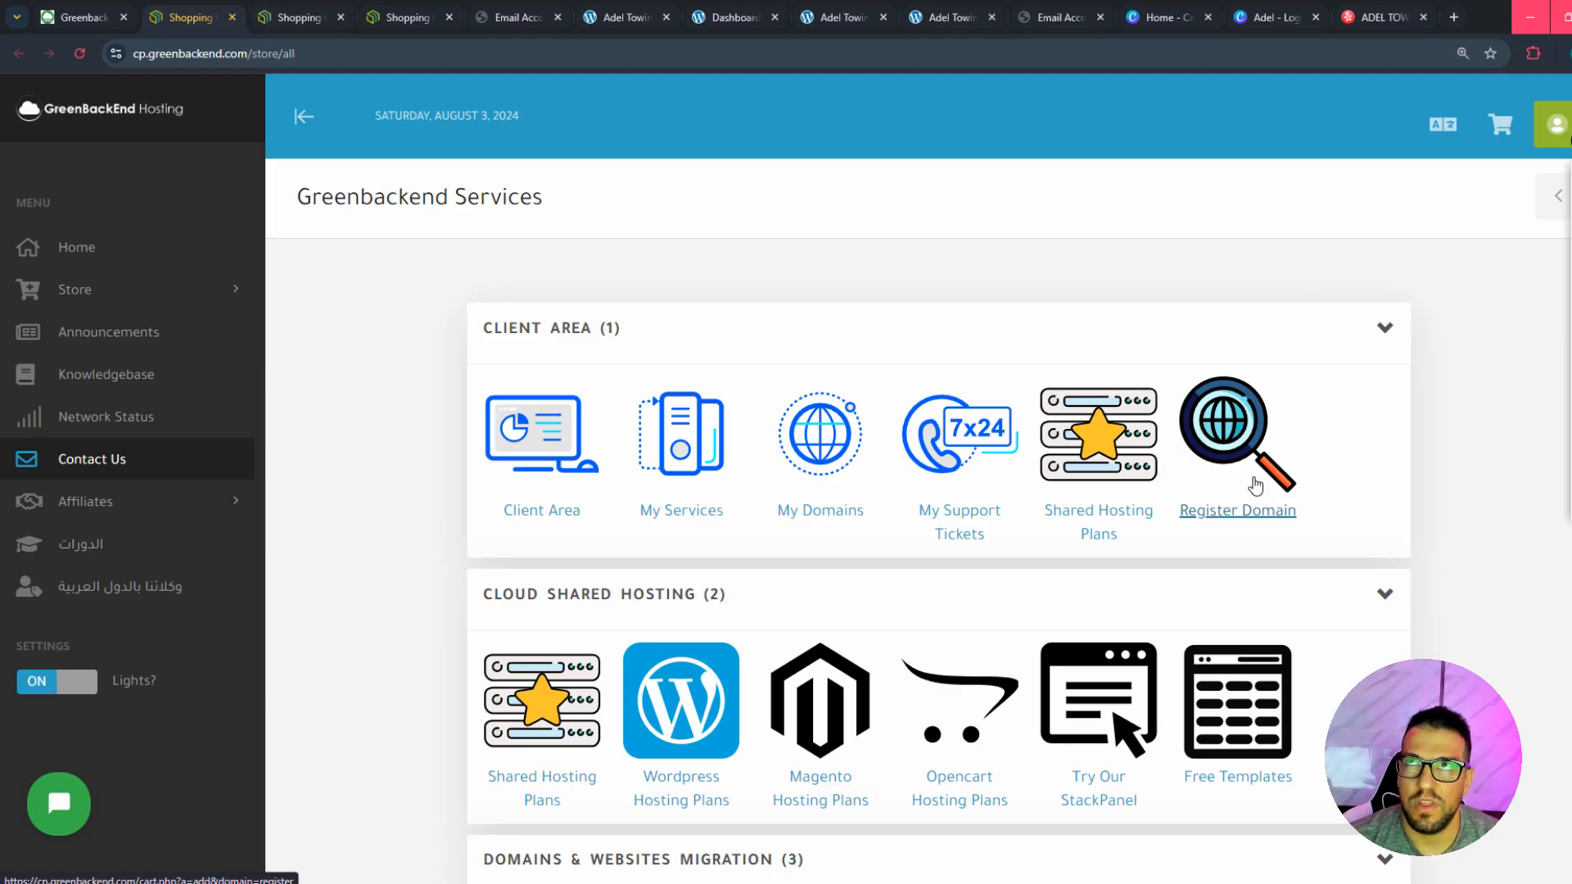
scroll(1293, 573, down, 15)
scroll(982, 491, down, 18)
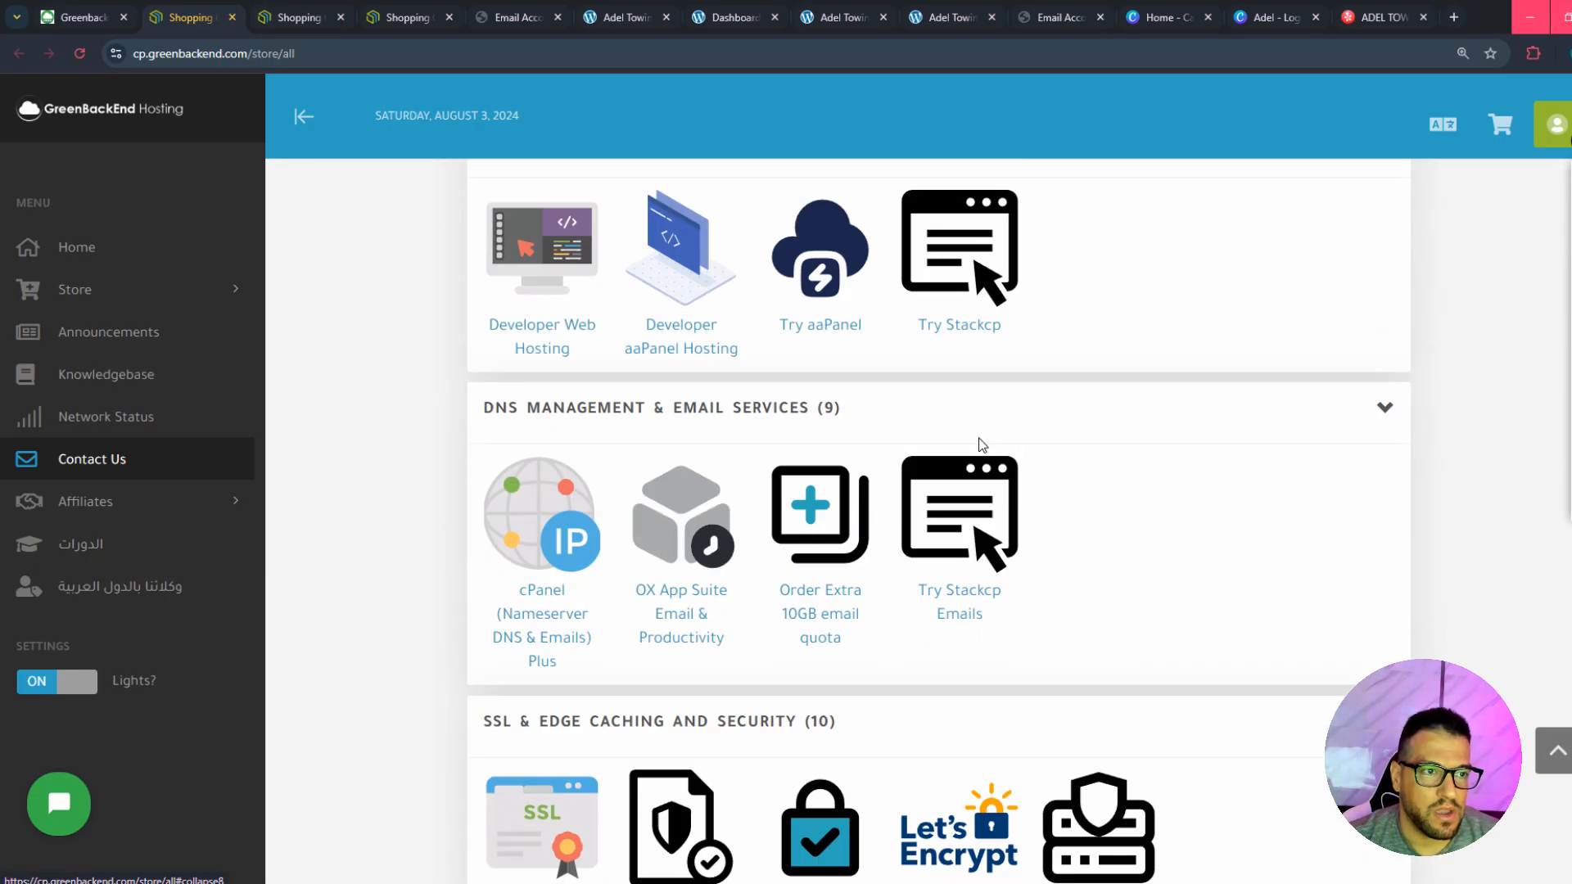
scroll(927, 508, down, 2)
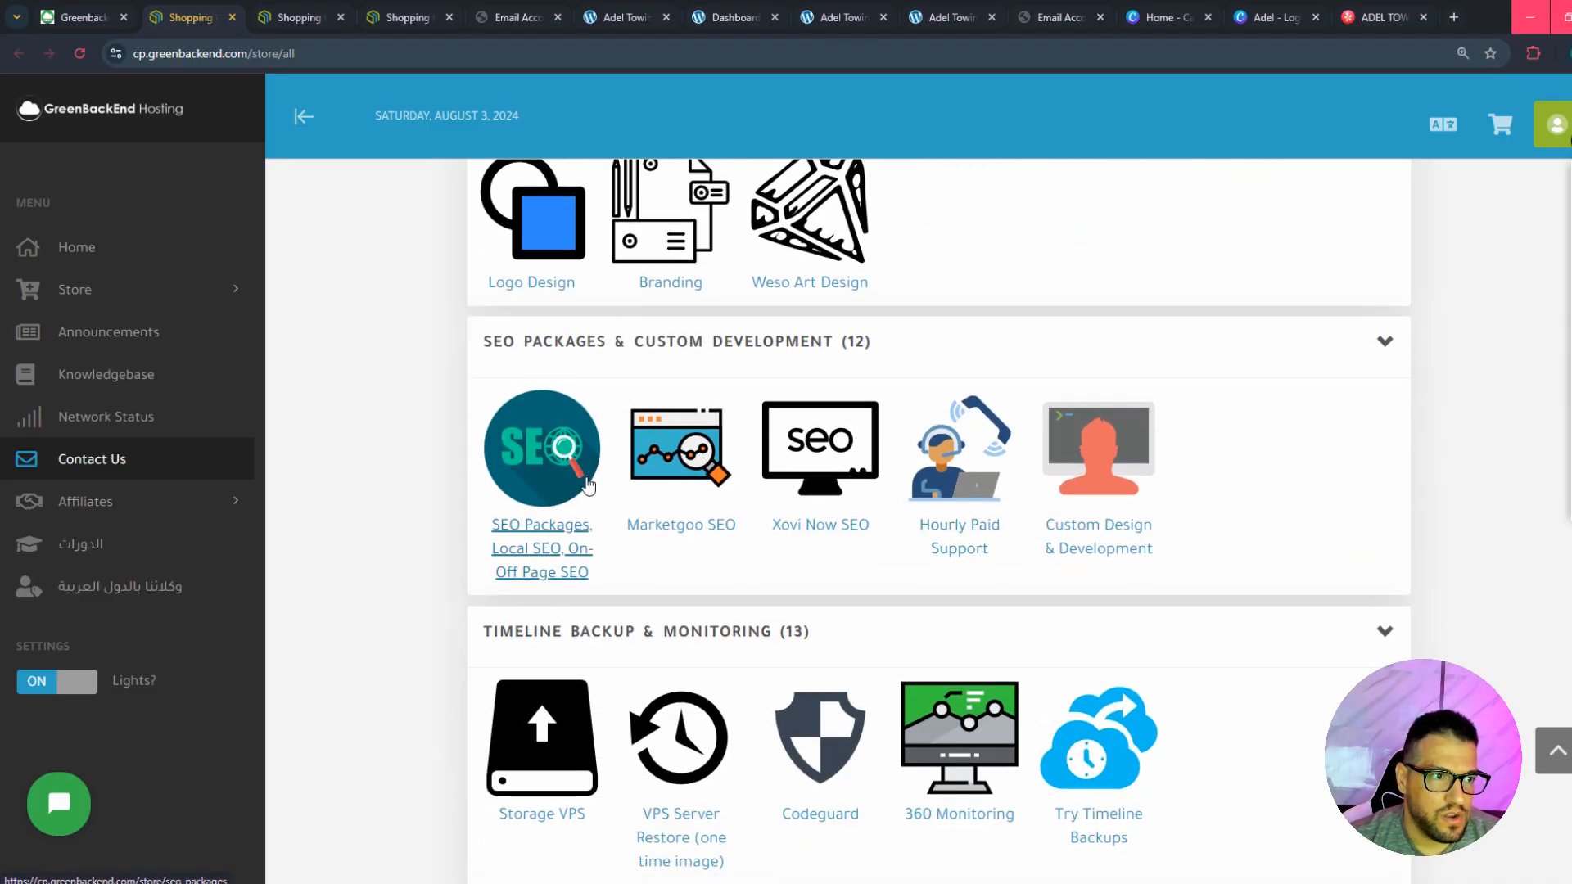
scroll(1029, 555, down, 1)
scroll(1029, 554, down, 2)
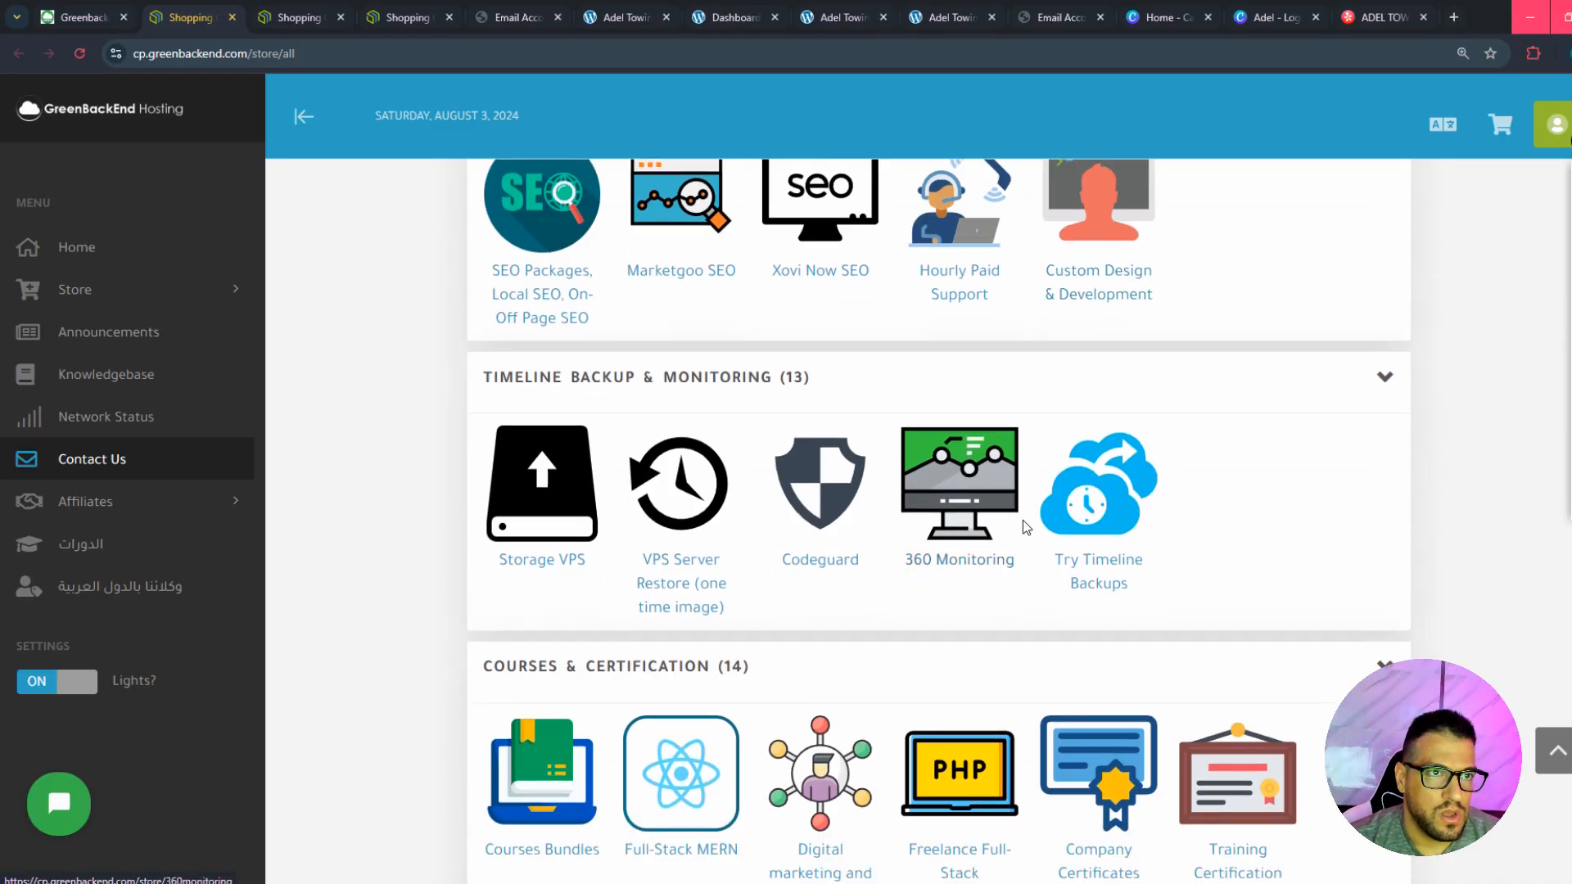
scroll(1065, 516, up, 2)
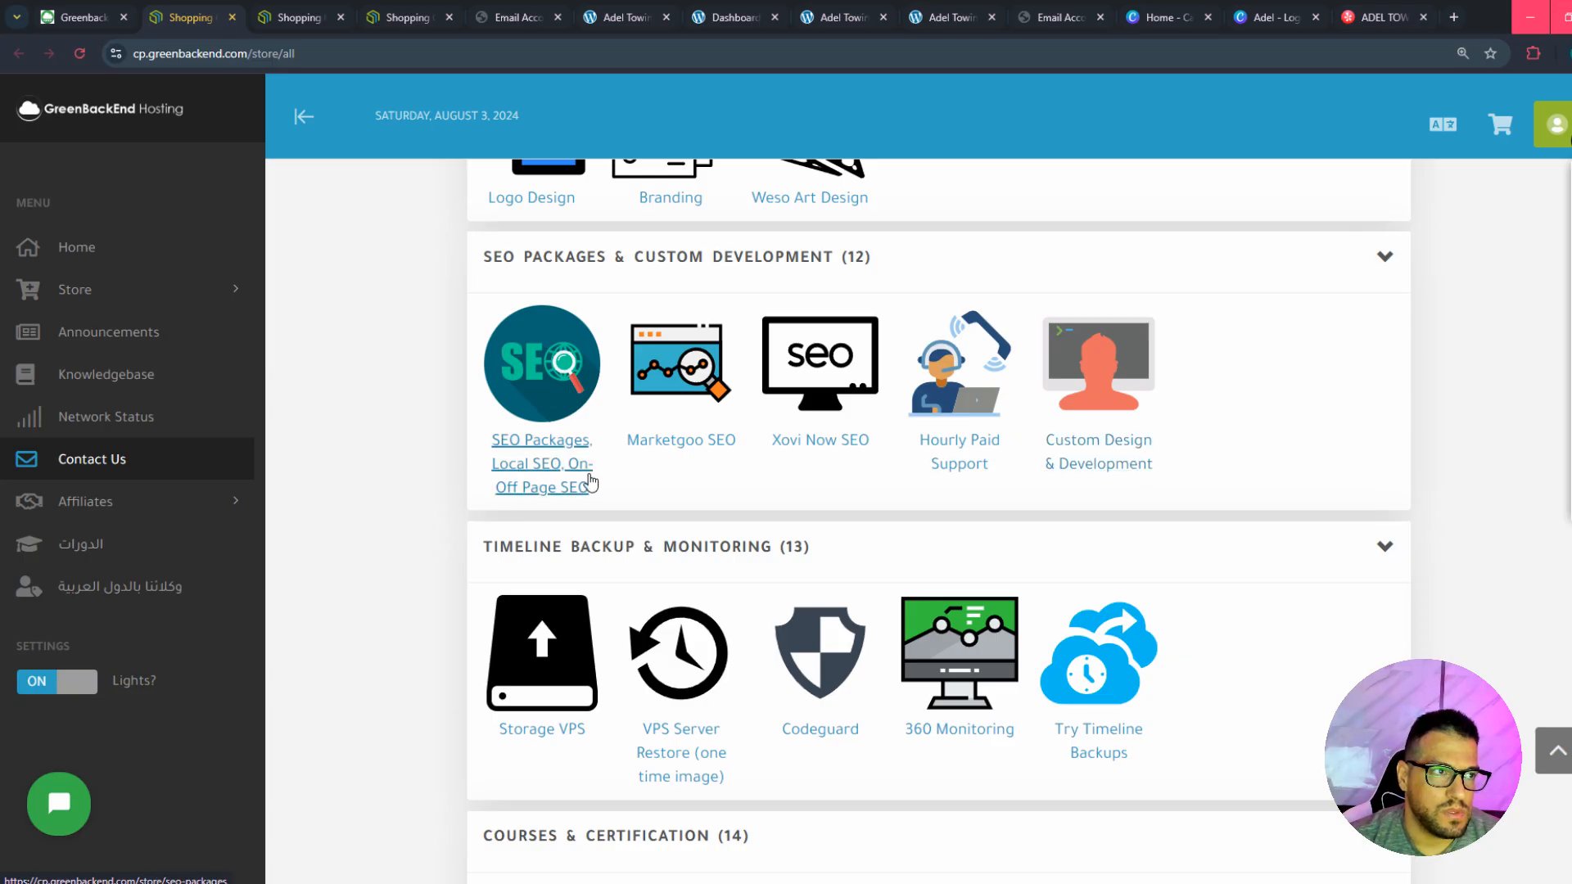
scroll(516, 482, down, 7)
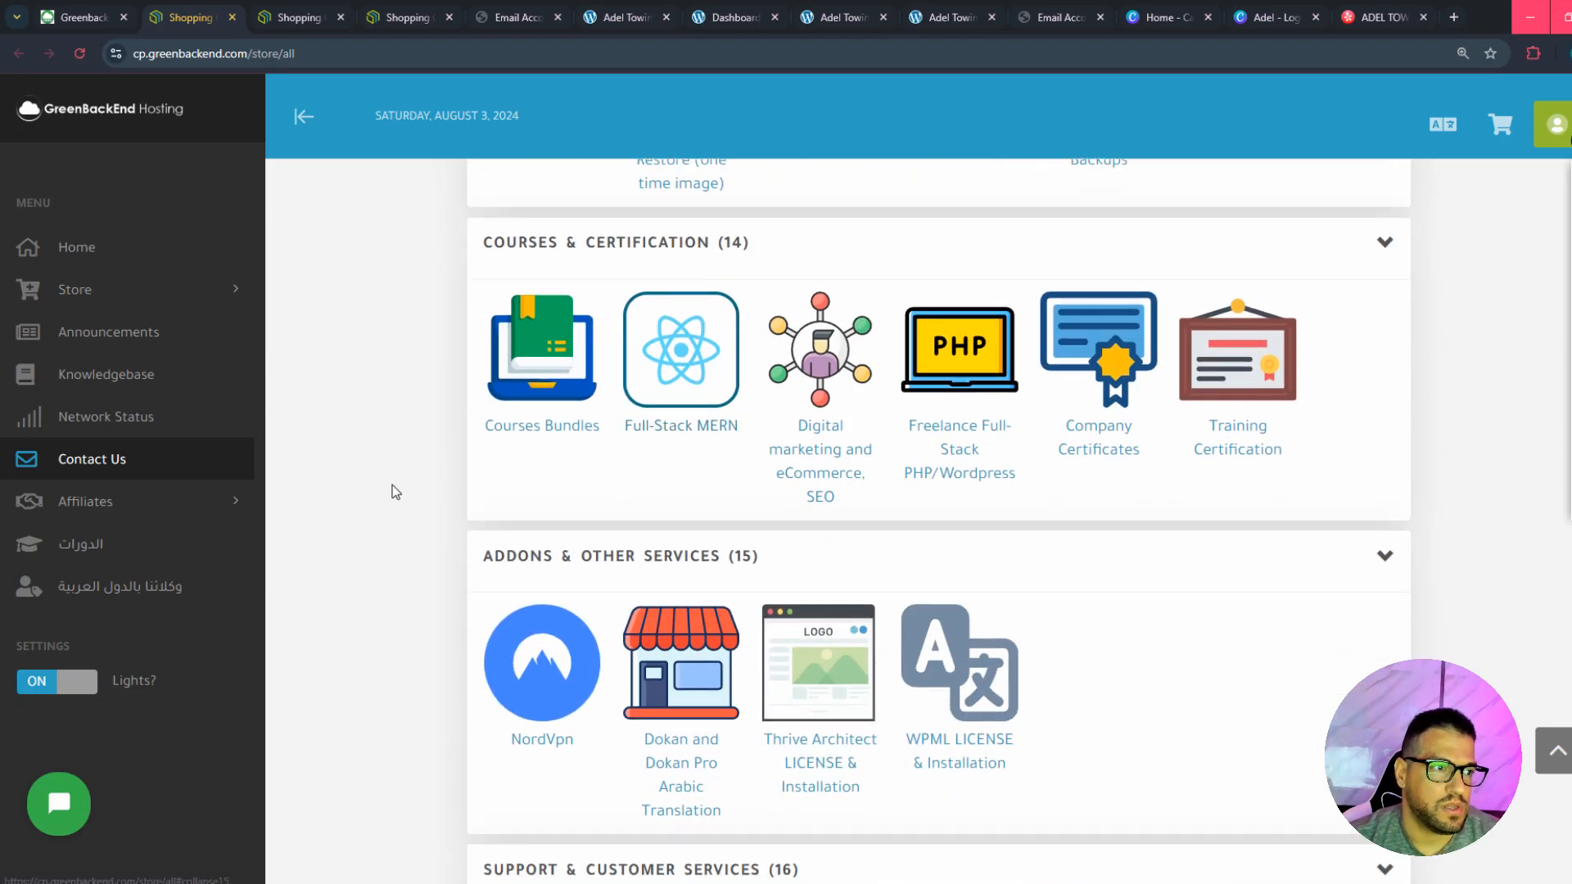
Find "logo" on the store page and open the Logo Design service under Marketing & SMS in a new tab.
key(ctrl+f)
text(lo)
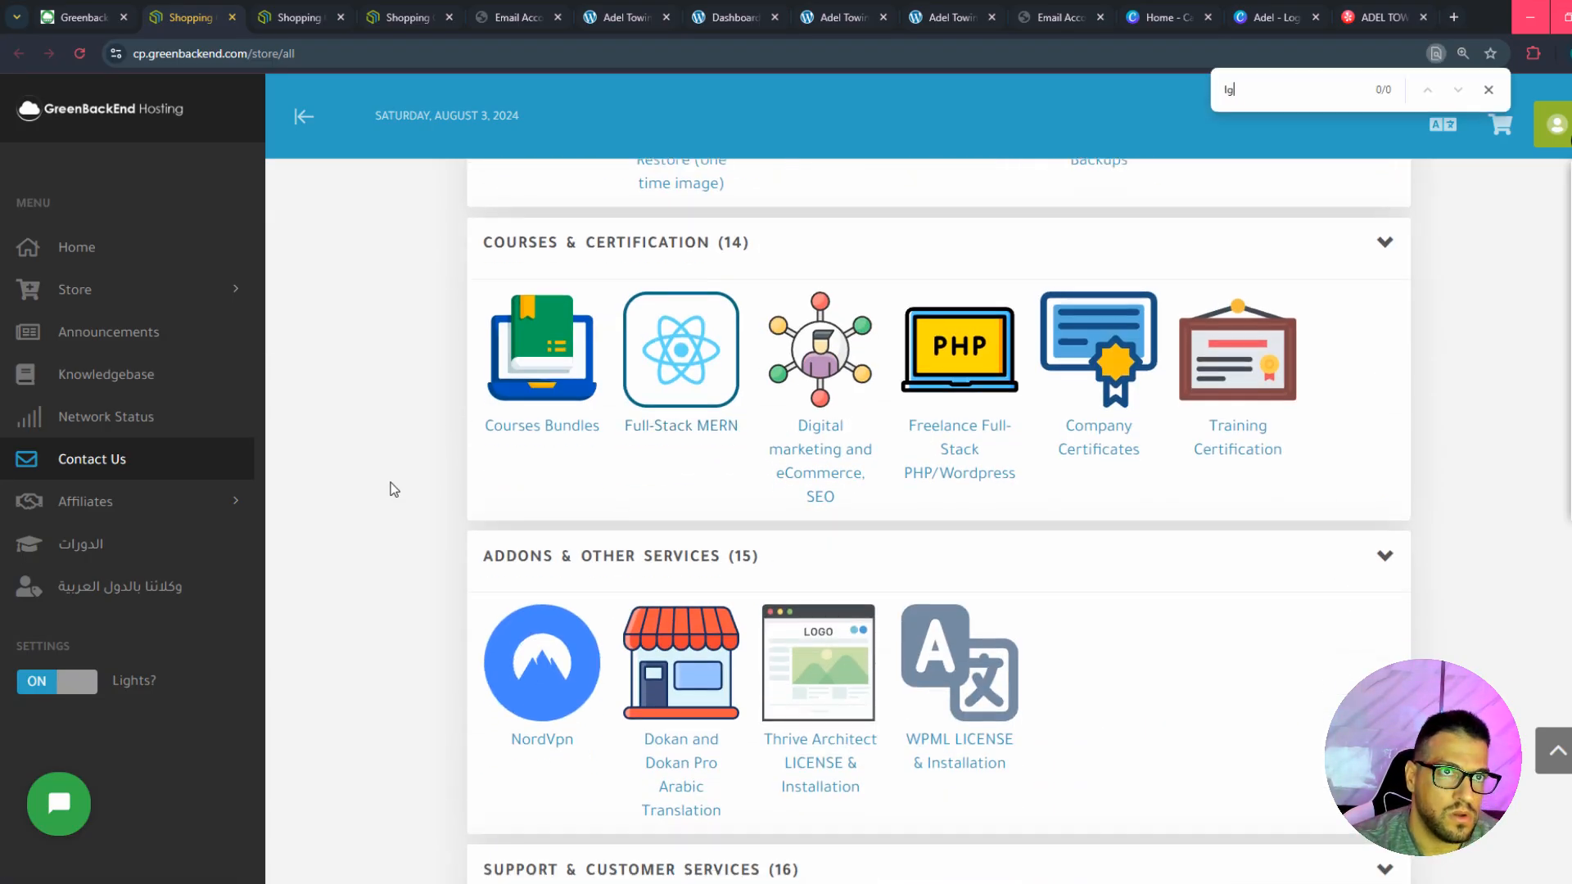
text(go)
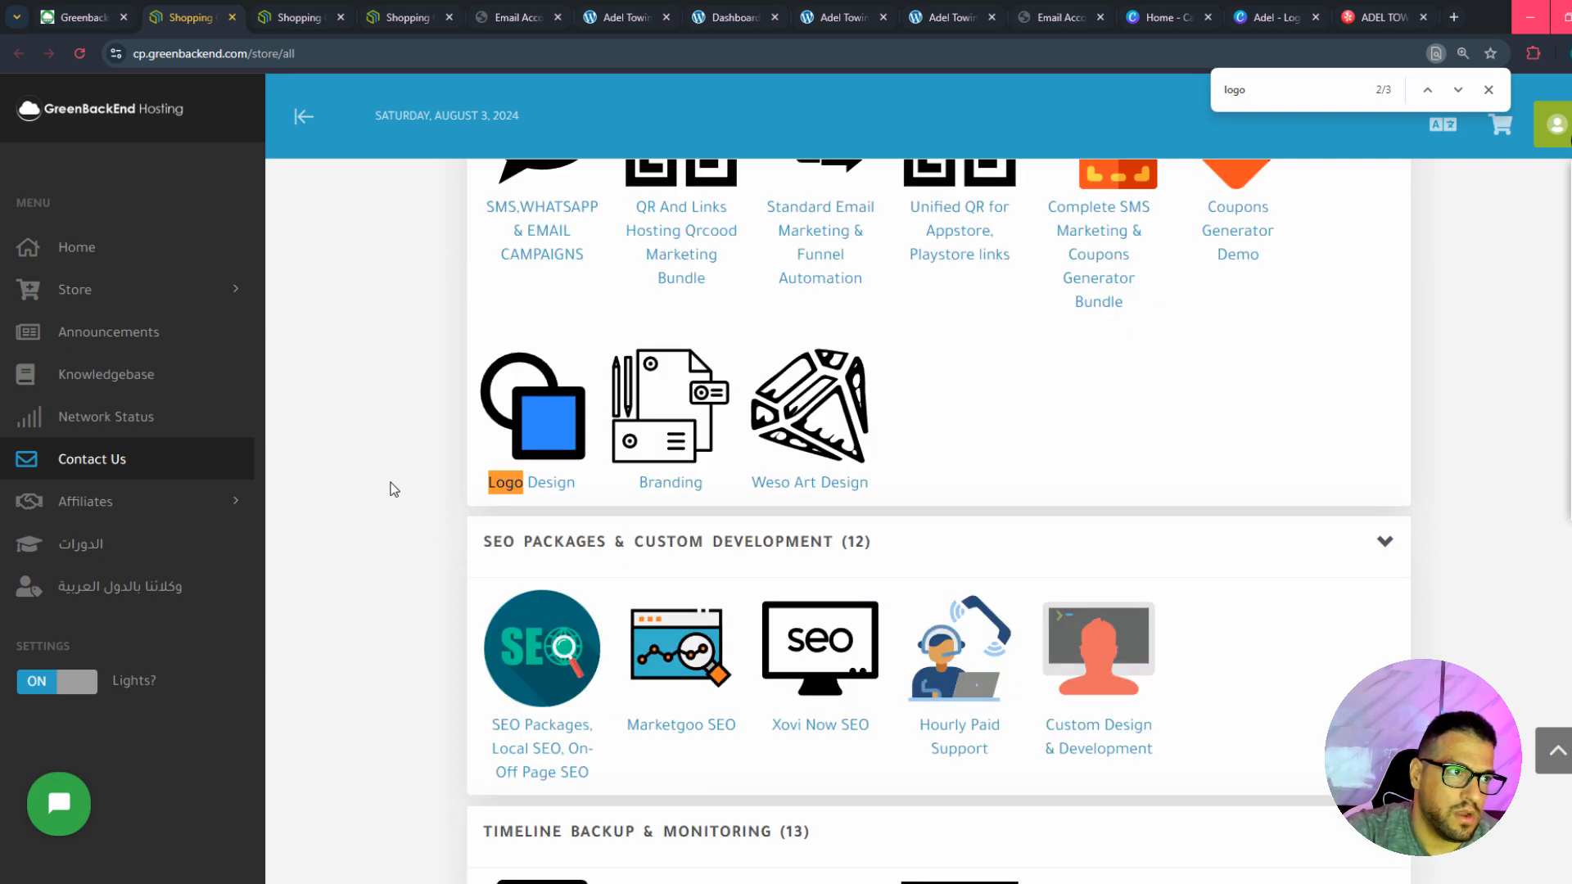
scroll(611, 365, up, 3)
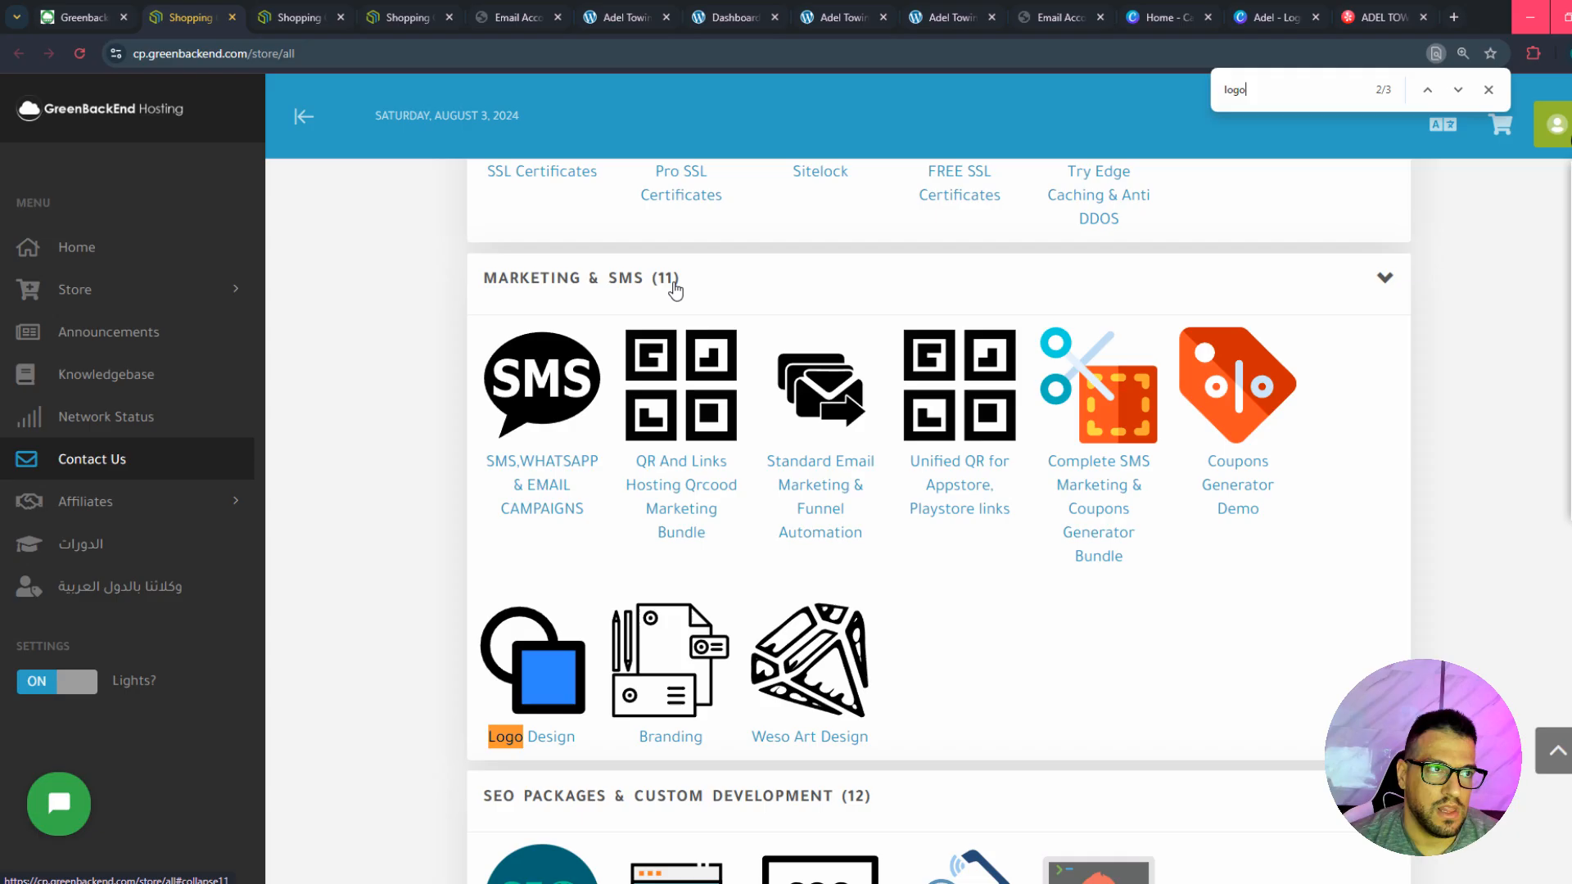
click(521, 704)
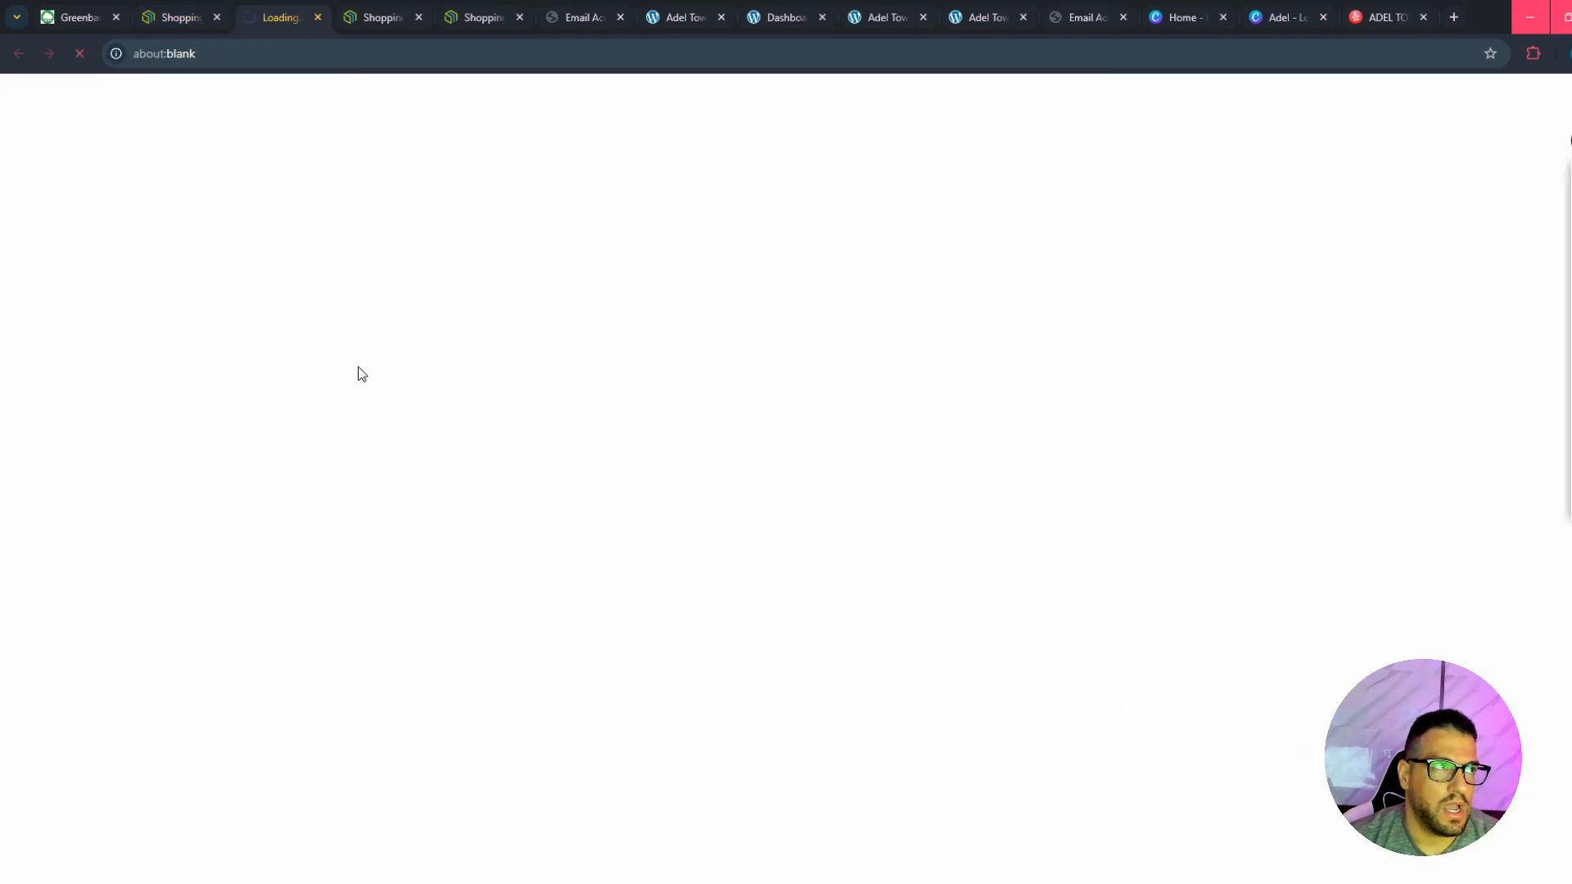
Compare the options and revisions offered in the Basic, Silver and Gold logo packages.
scroll(539, 352, down, 1)
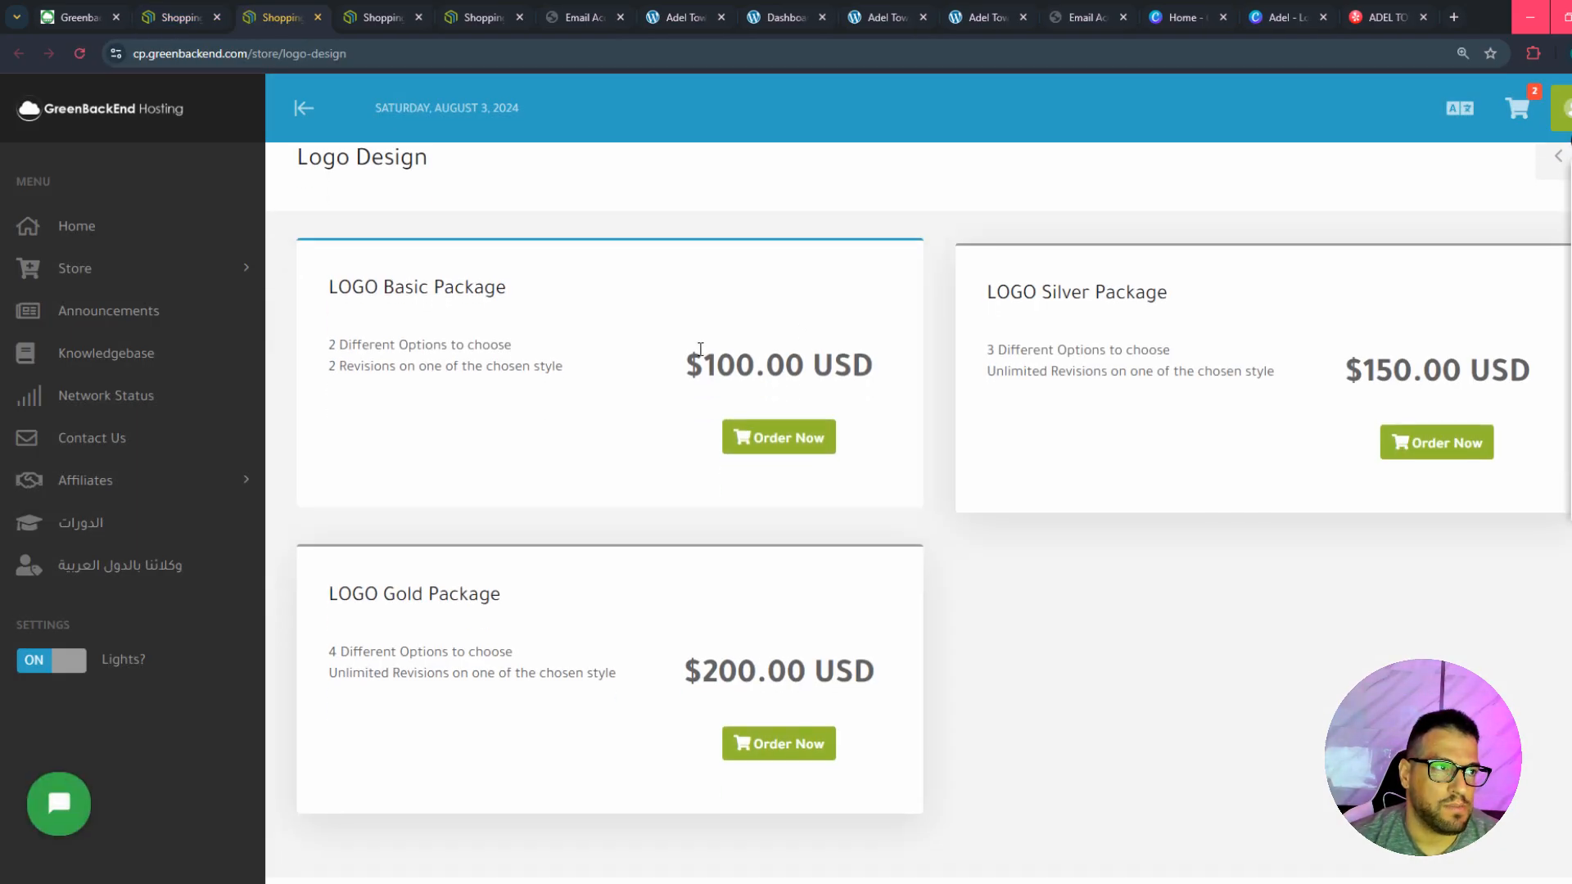
scroll(539, 352, up, 1)
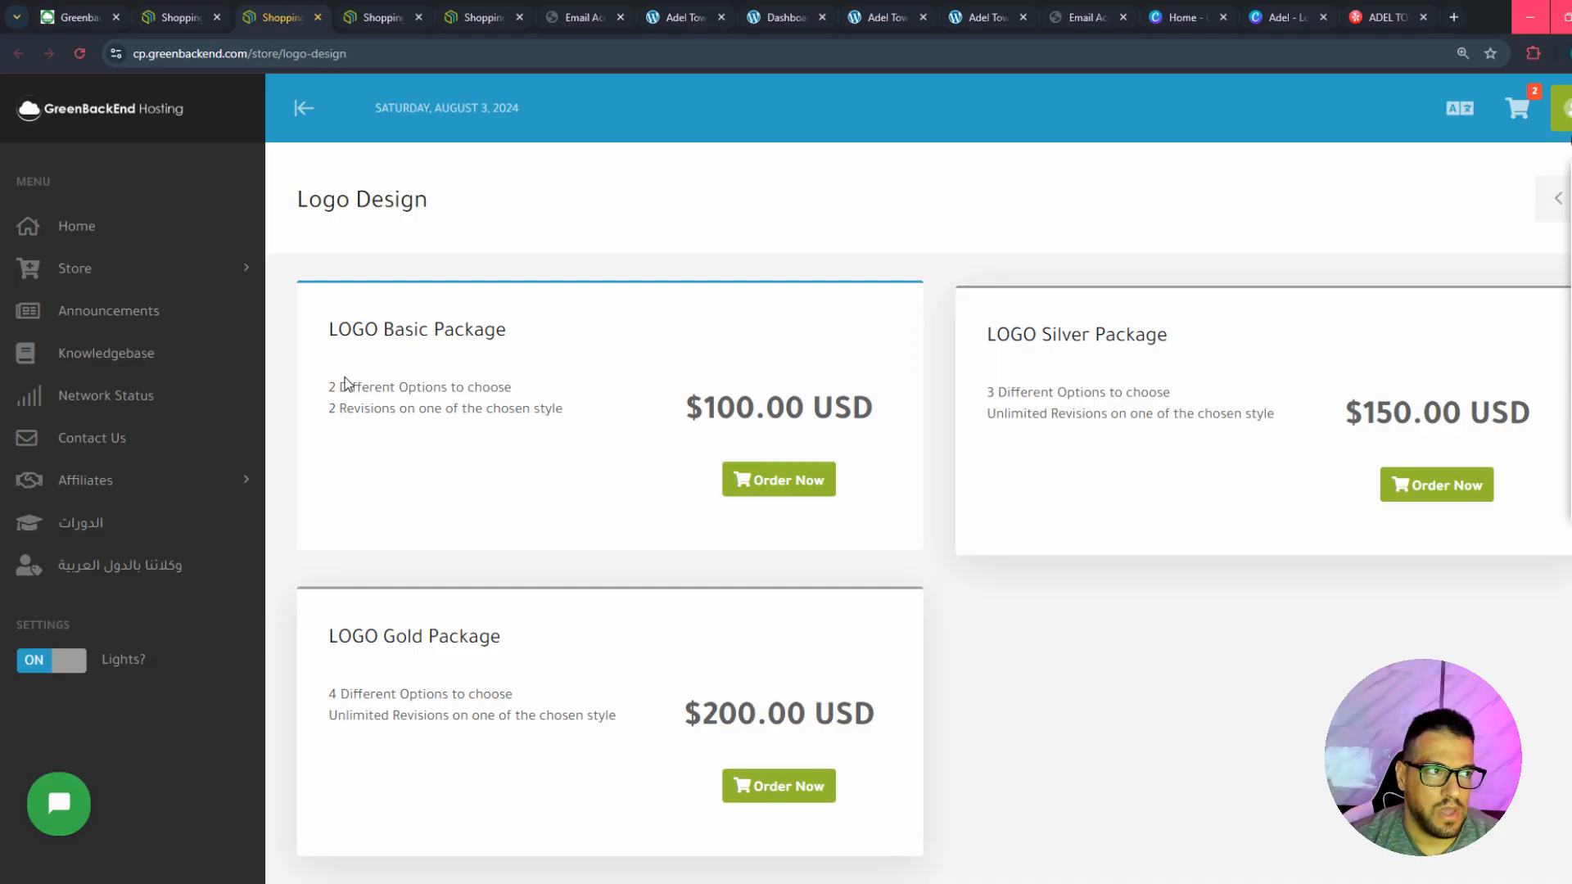
drag(345, 383, 468, 379)
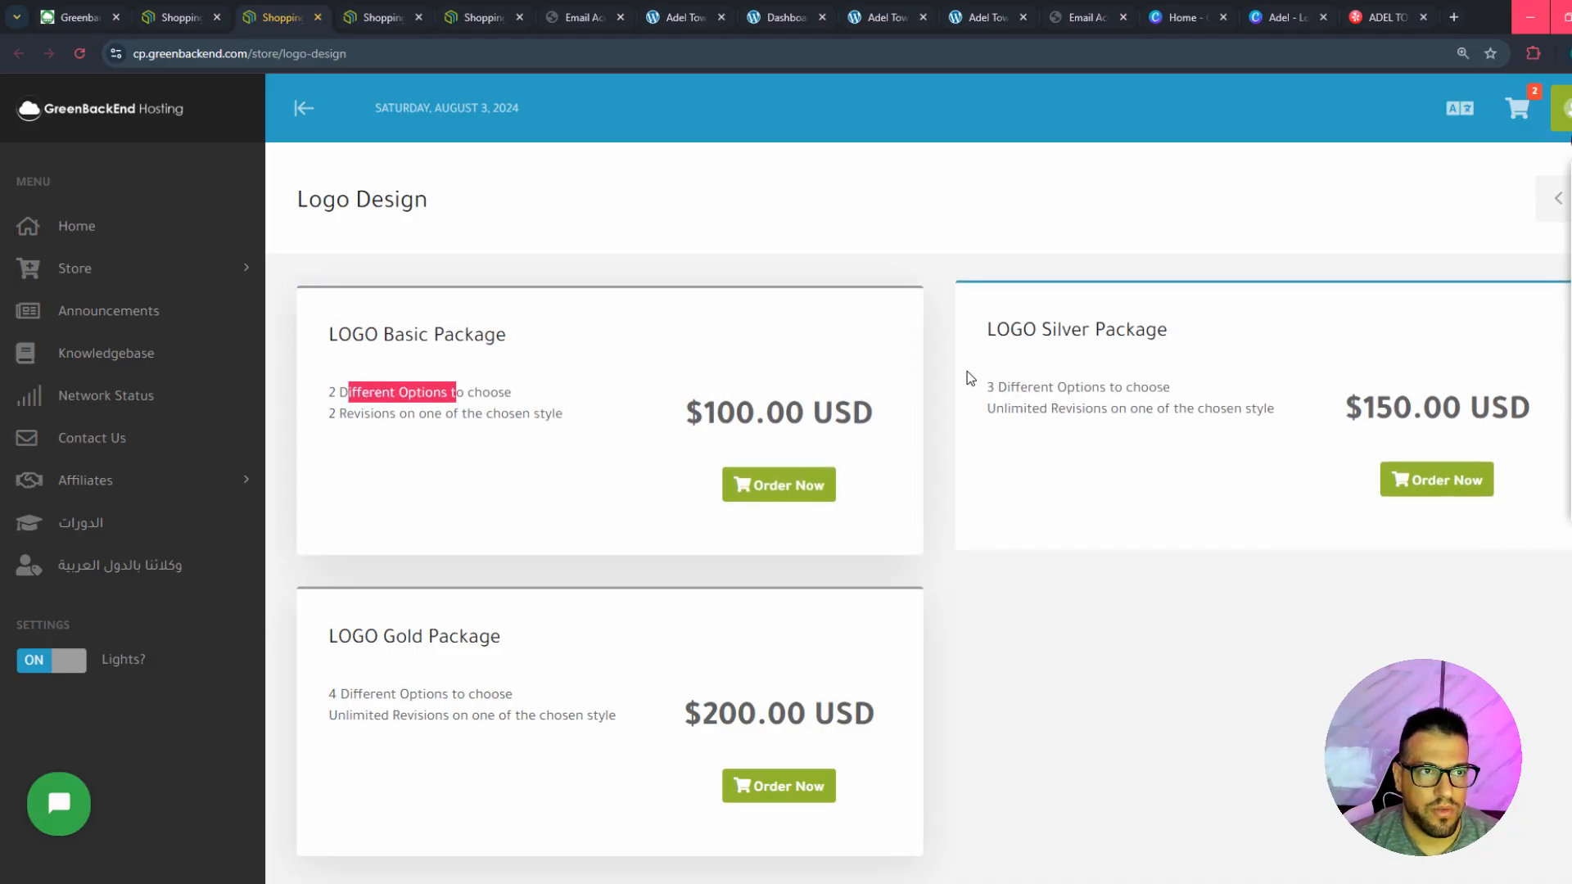
drag(976, 331, 1137, 414)
scroll(638, 456, down, 1)
drag(366, 598, 821, 603)
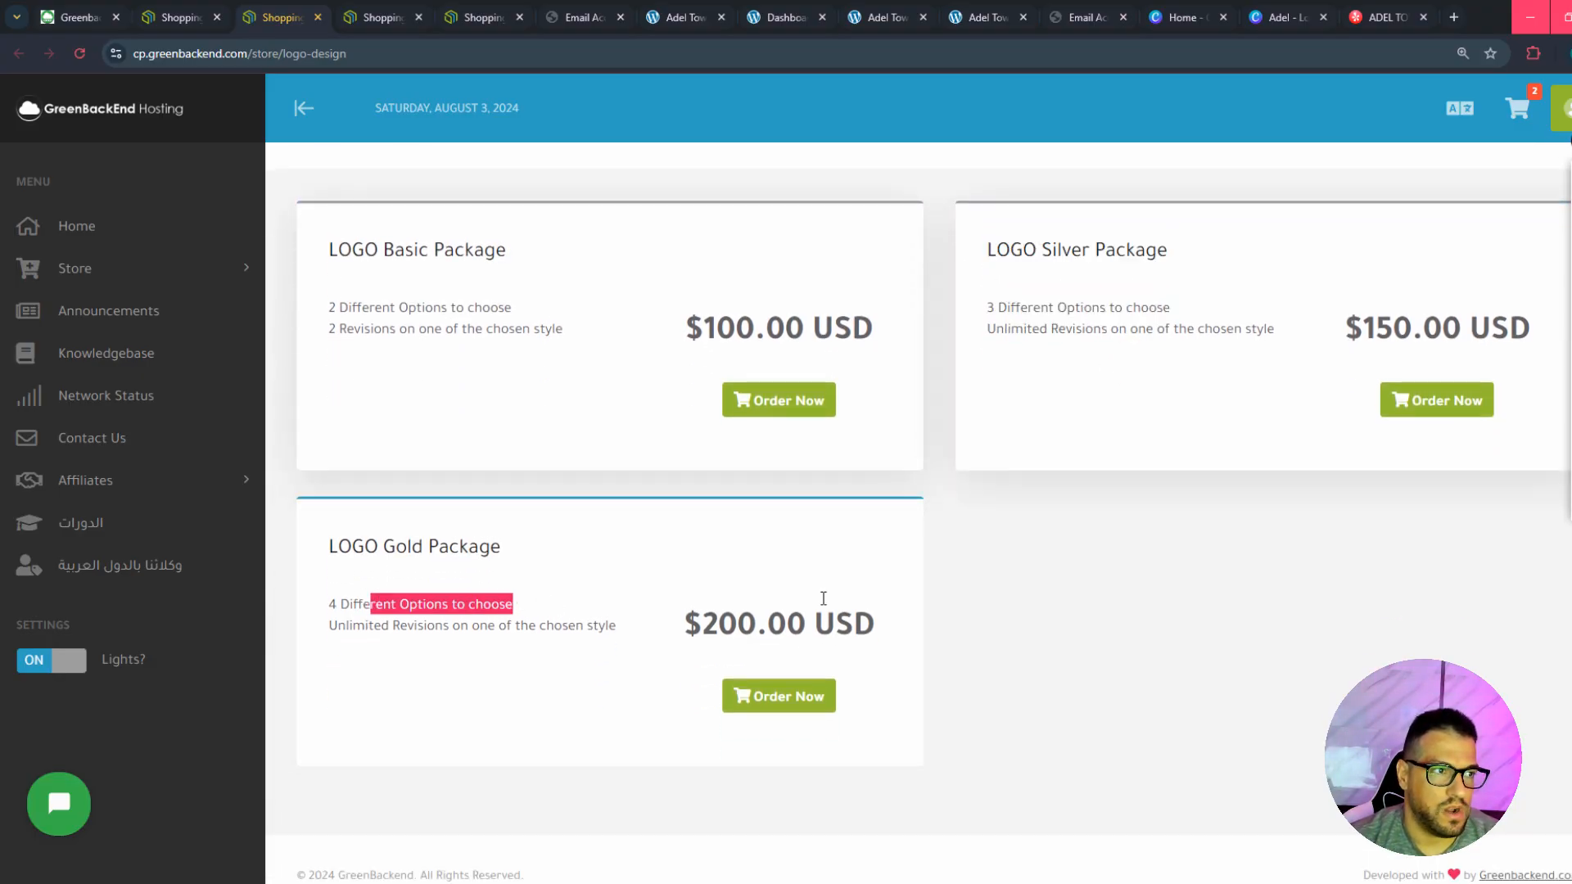
click(1017, 568)
scroll(1020, 562, up, 1)
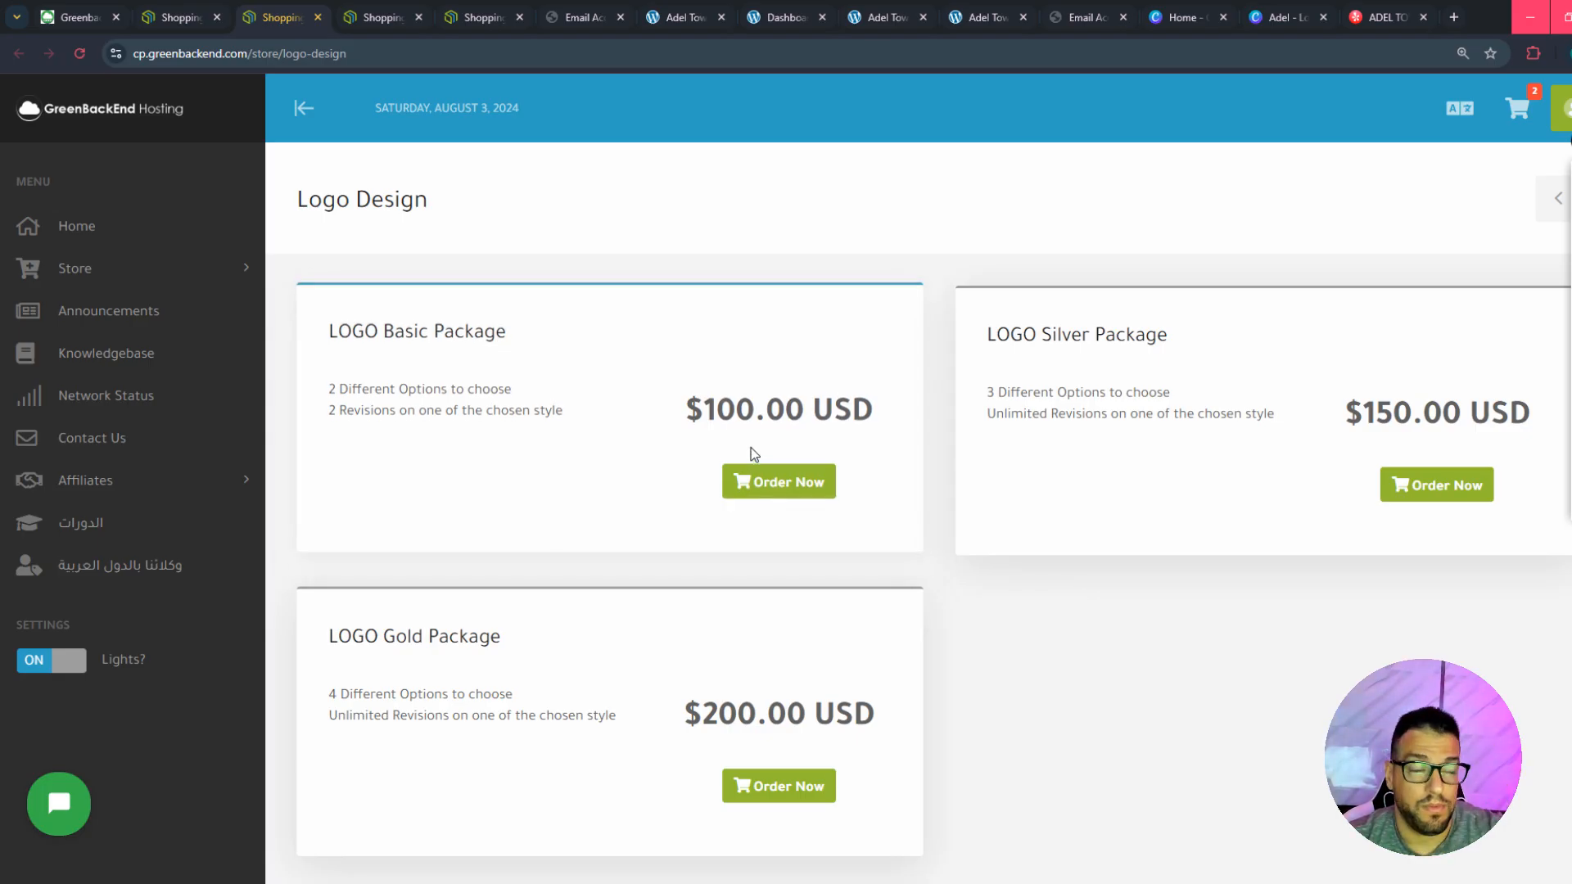
Switch back to Photoshop and cancel saving the orange-background design as a PSD.
mouse_move(188, 6)
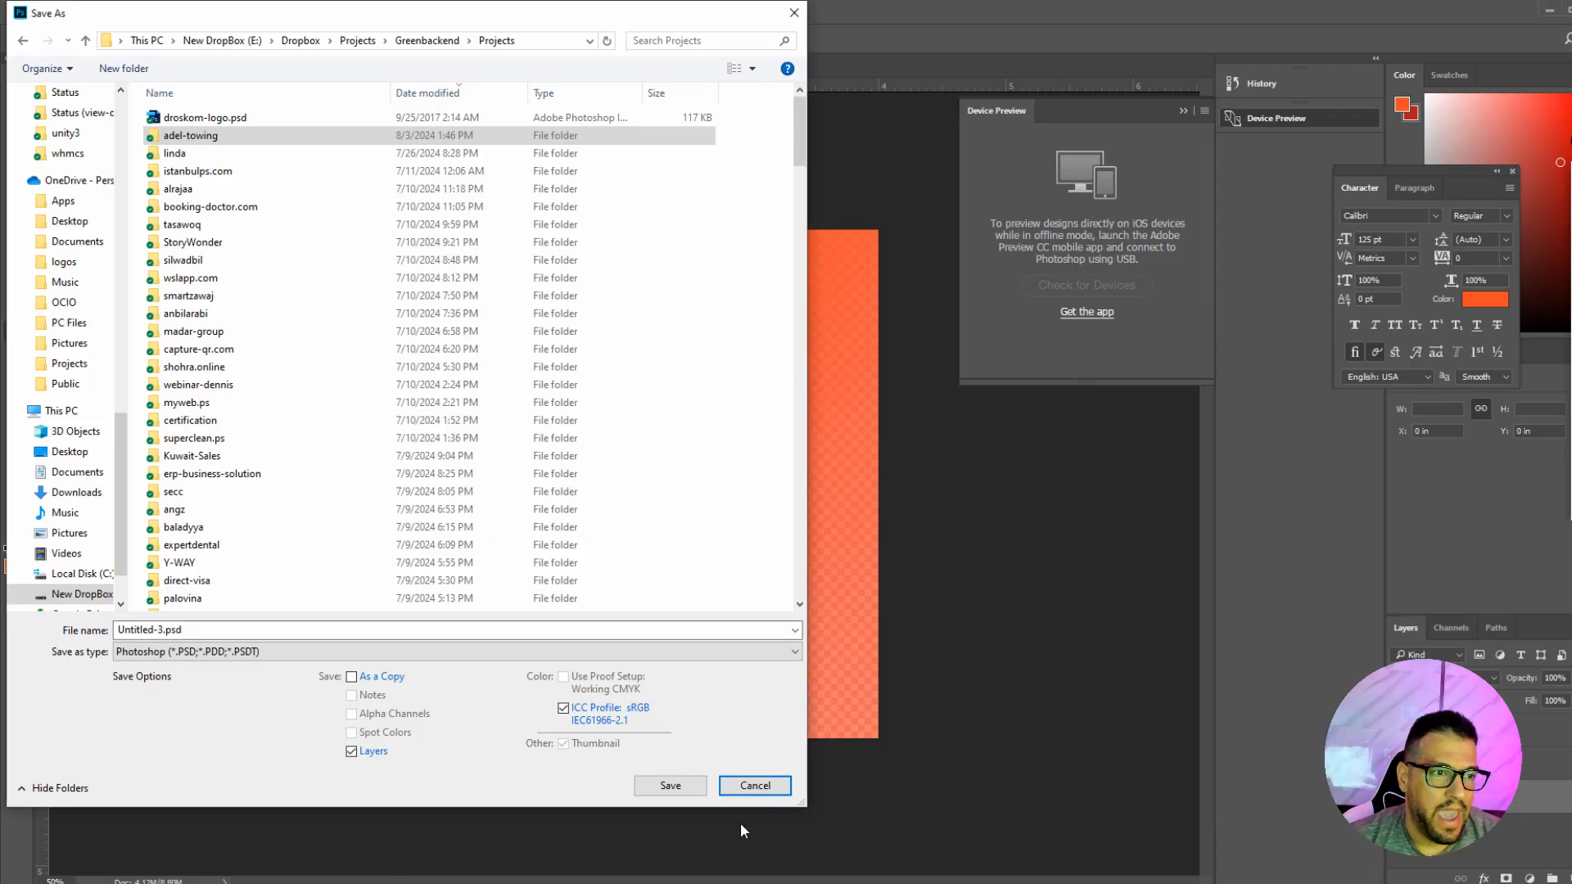
click(755, 787)
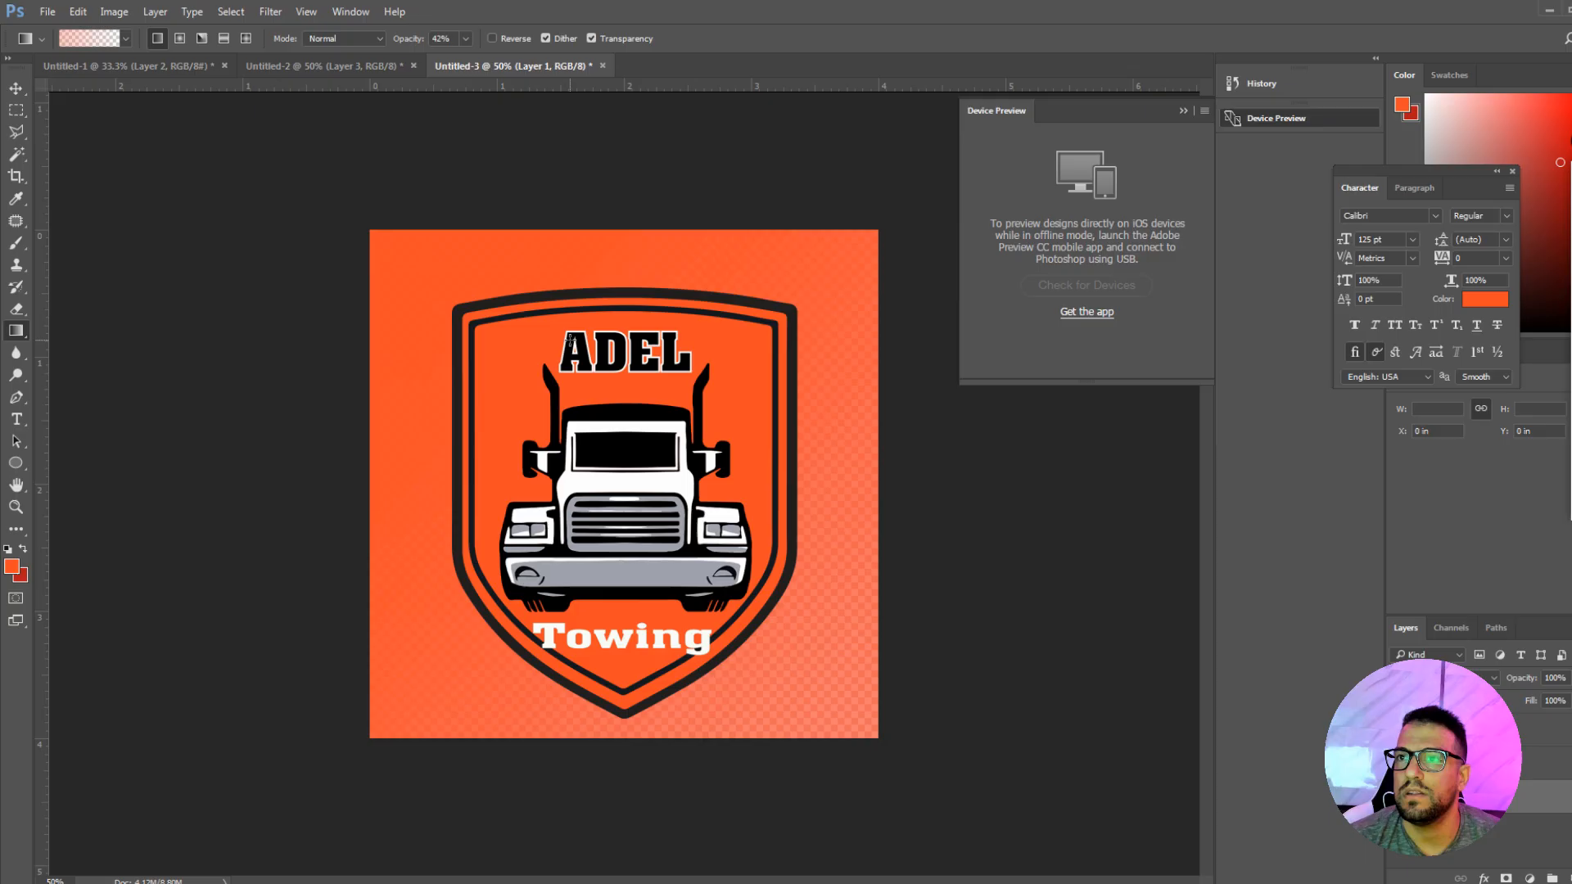